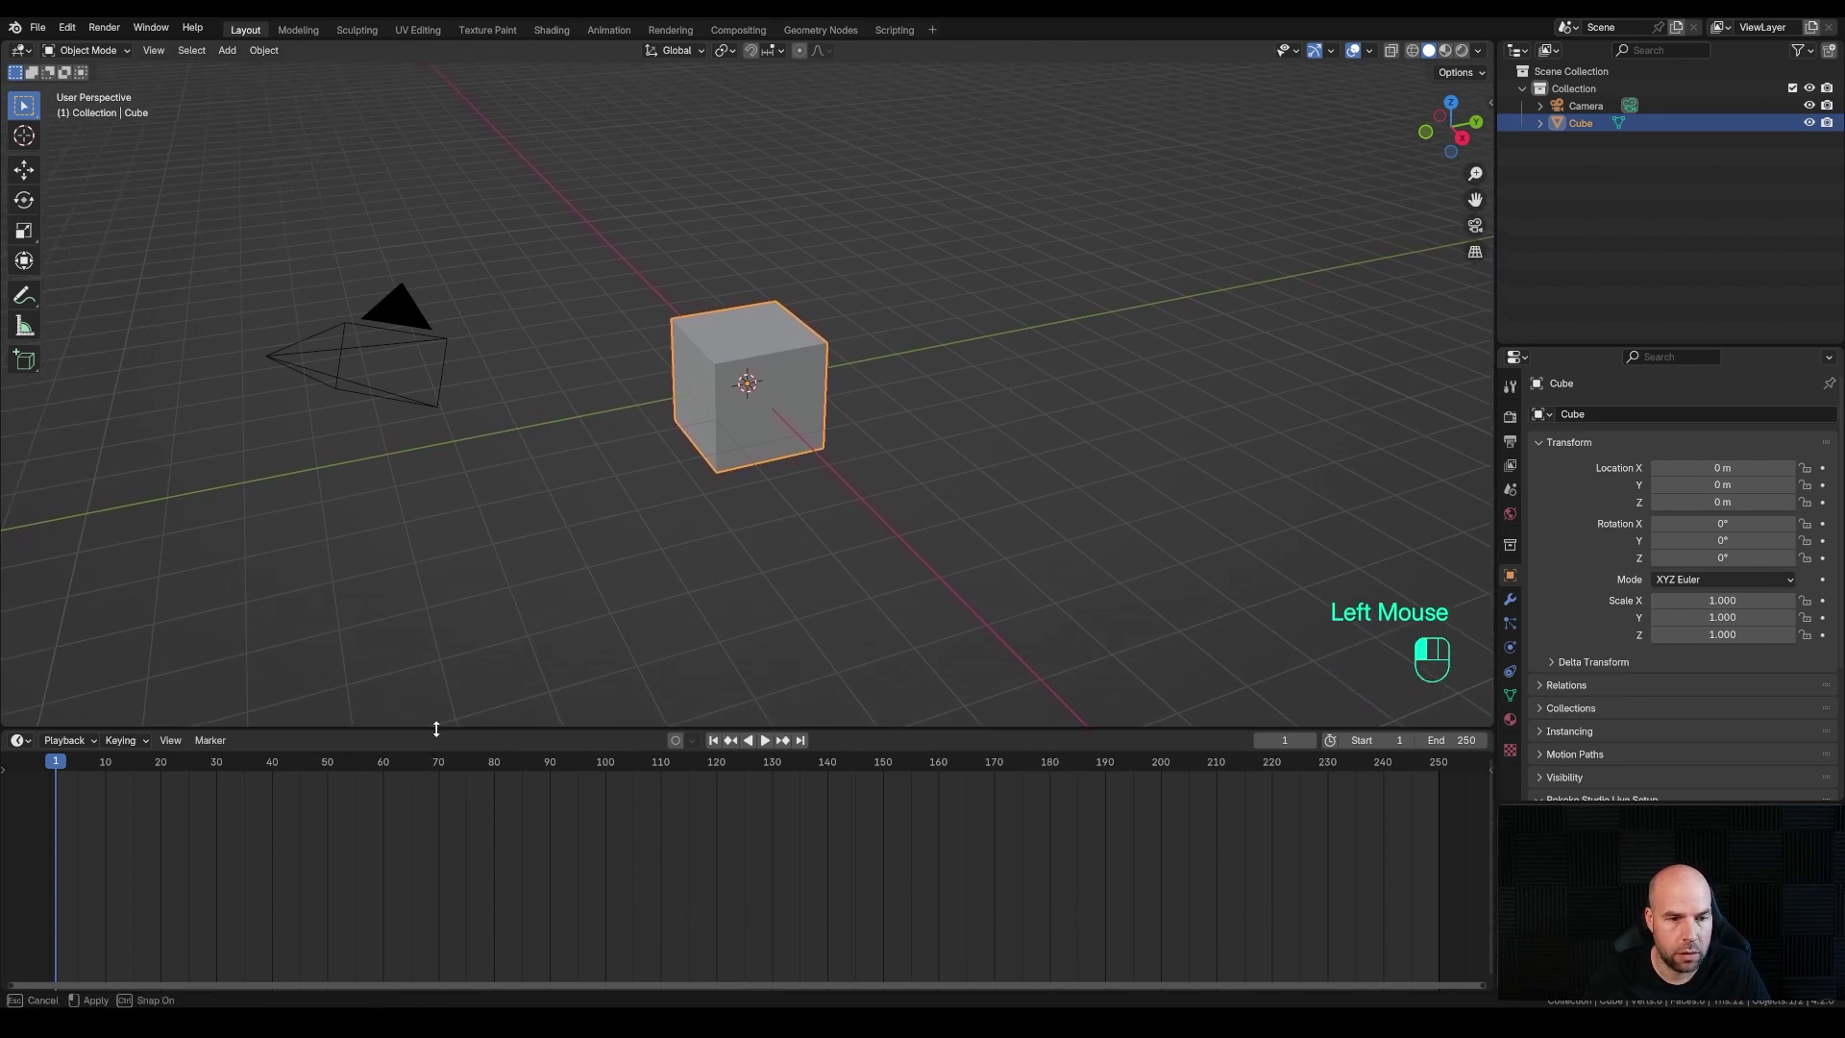
Split the 3D viewport to add a Sequencer area above the timeline, and switch the timeline to the Graph Editor
left_click_drag(7, 723, 13, 557)
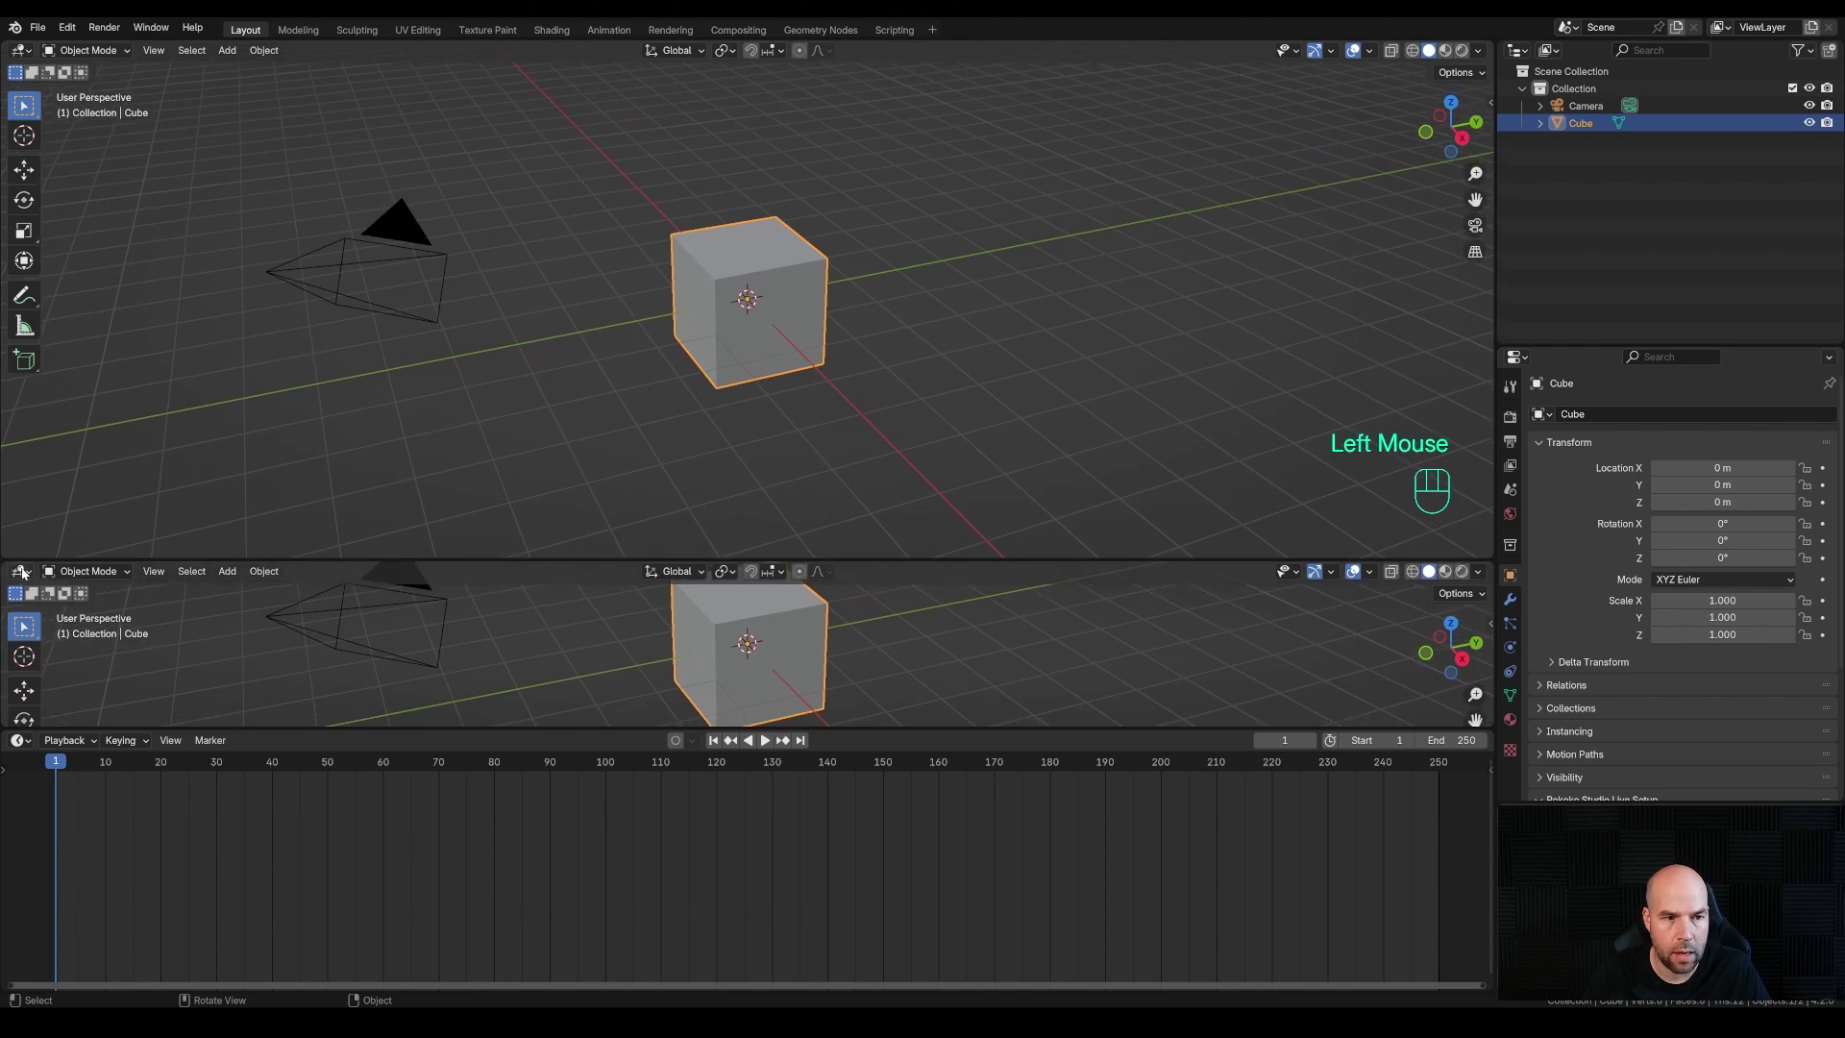
left_click(19, 571)
left_click(69, 748)
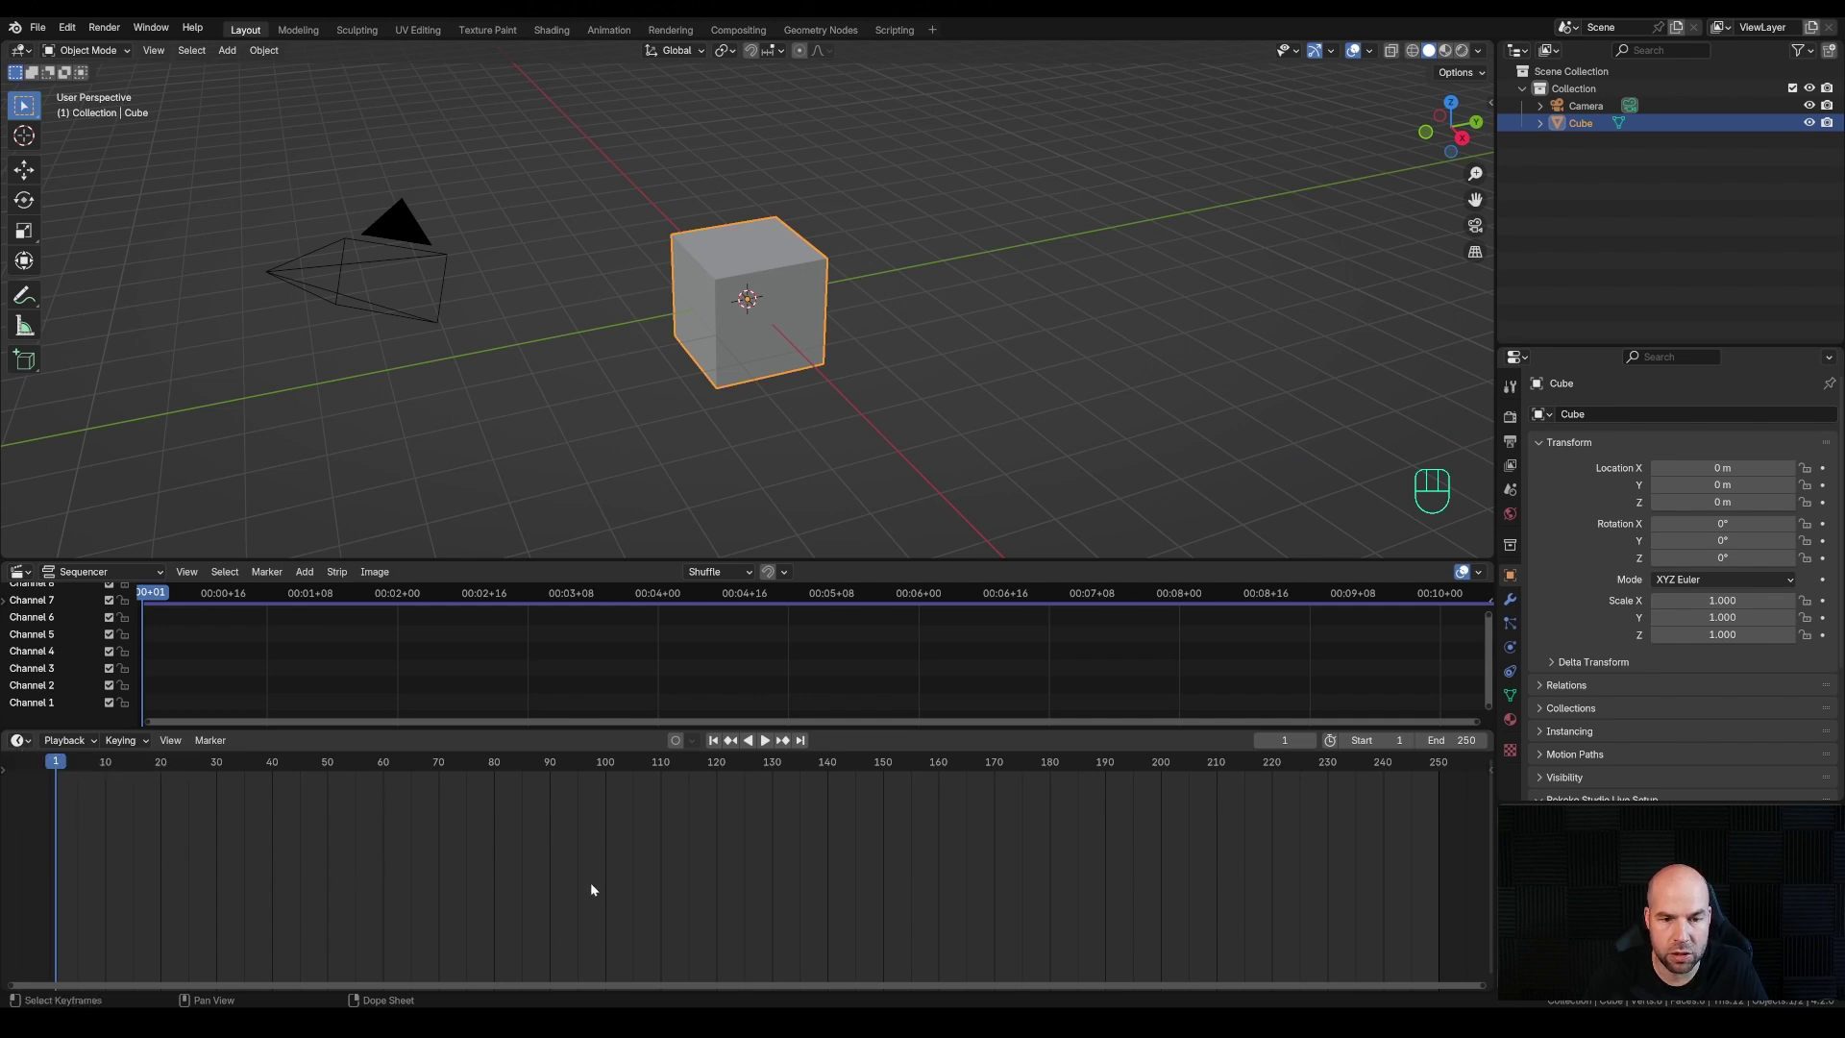
key("ctrl+Tab")
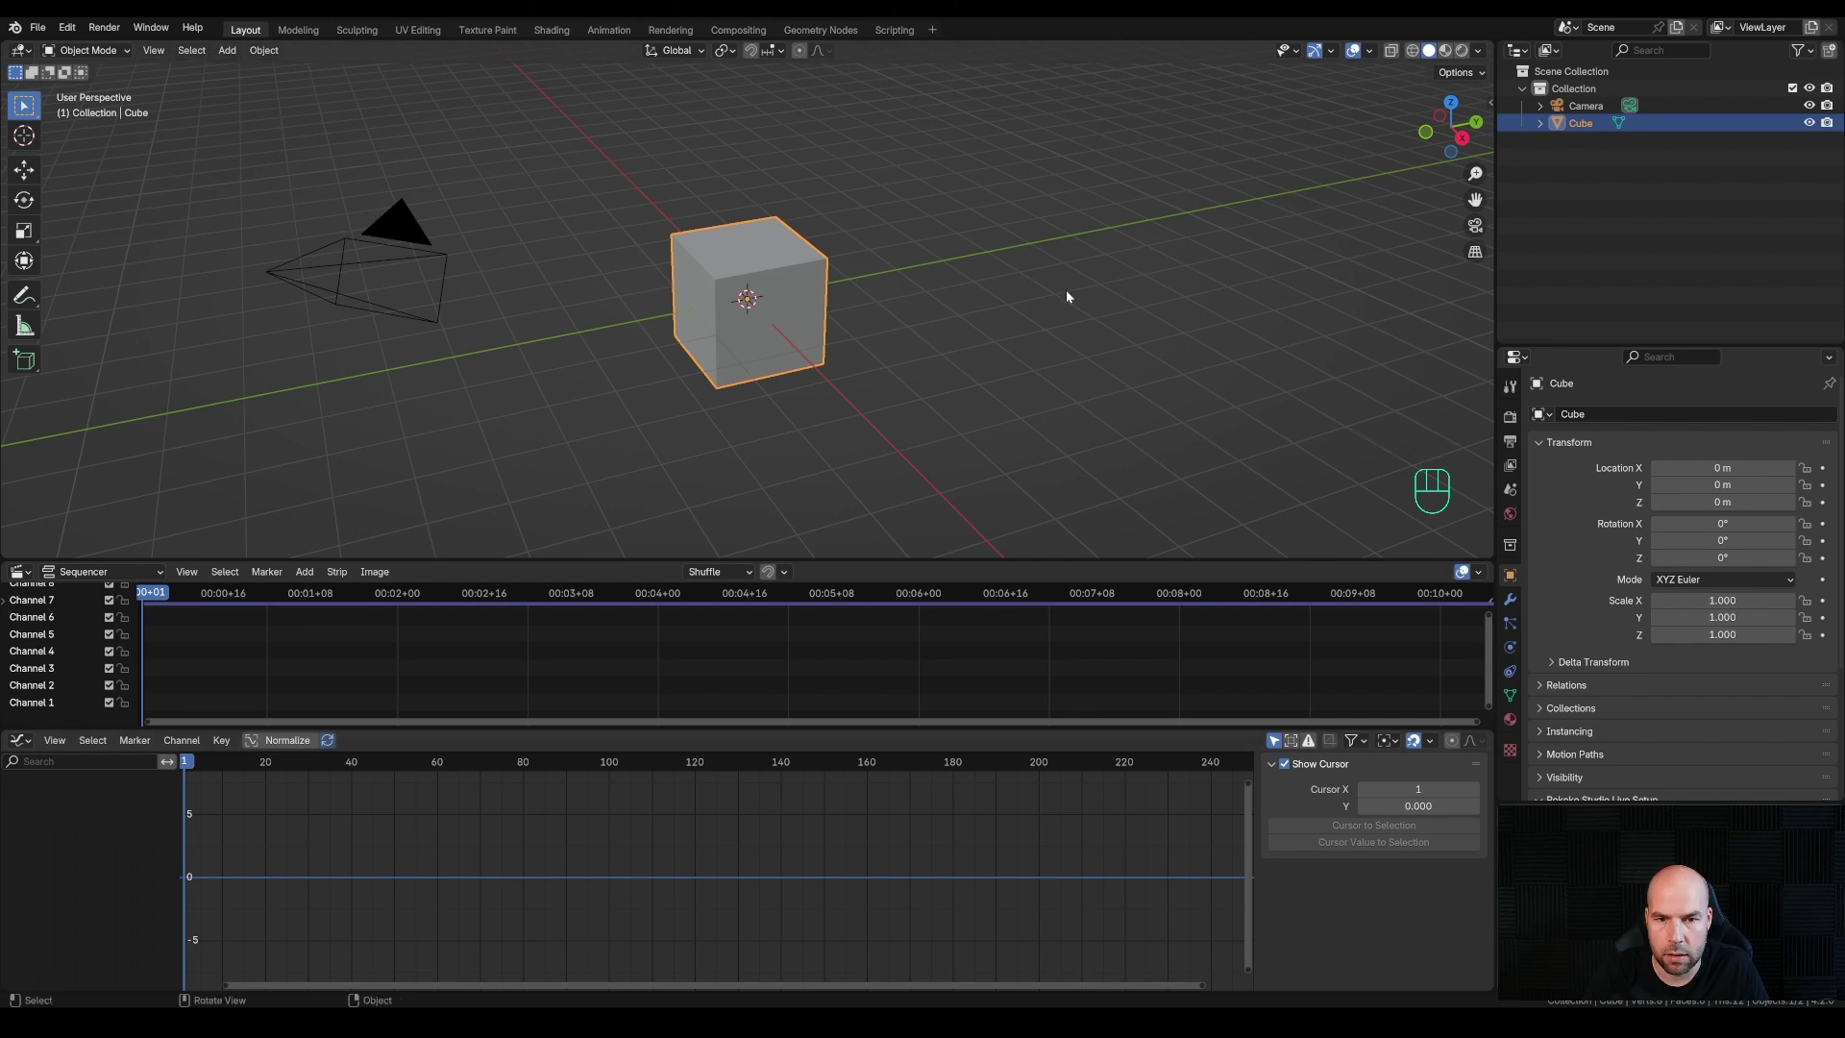
Show the viewport sidebar and insert a single keyframe on the cube's Z location at frame 1
key("n")
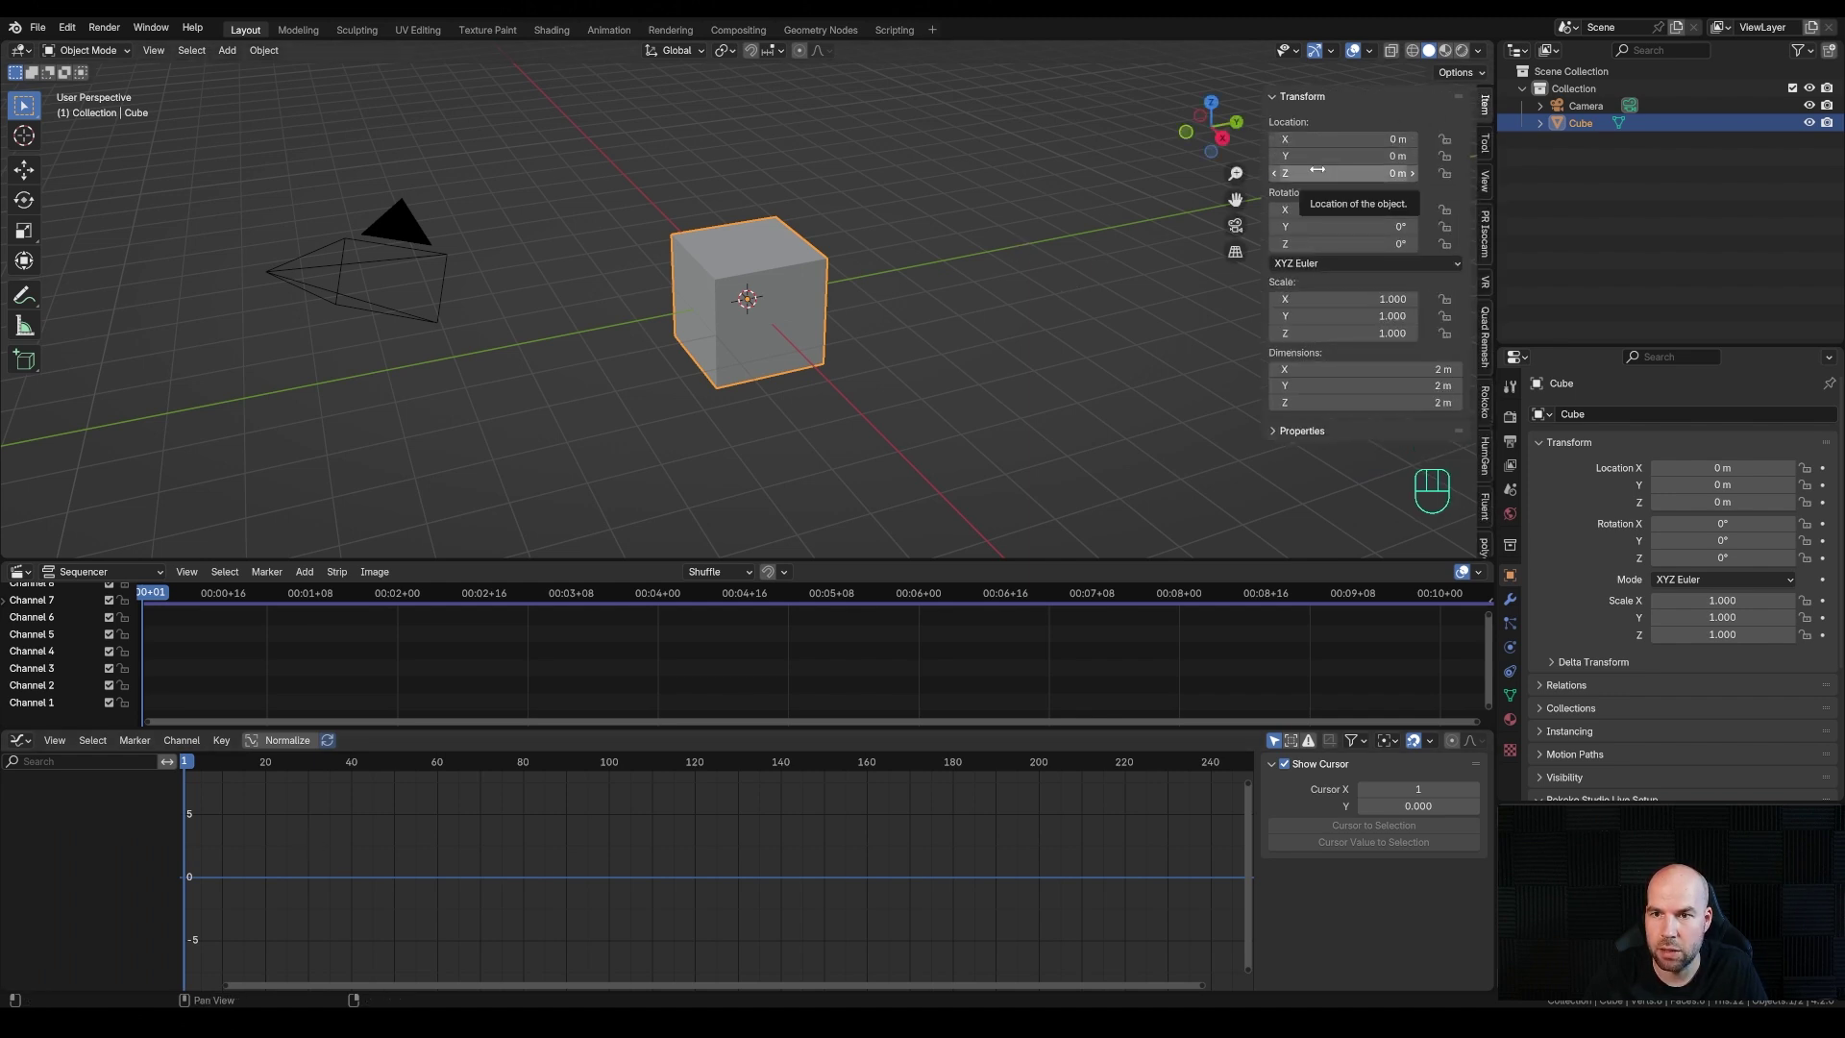
right_click(1380, 174)
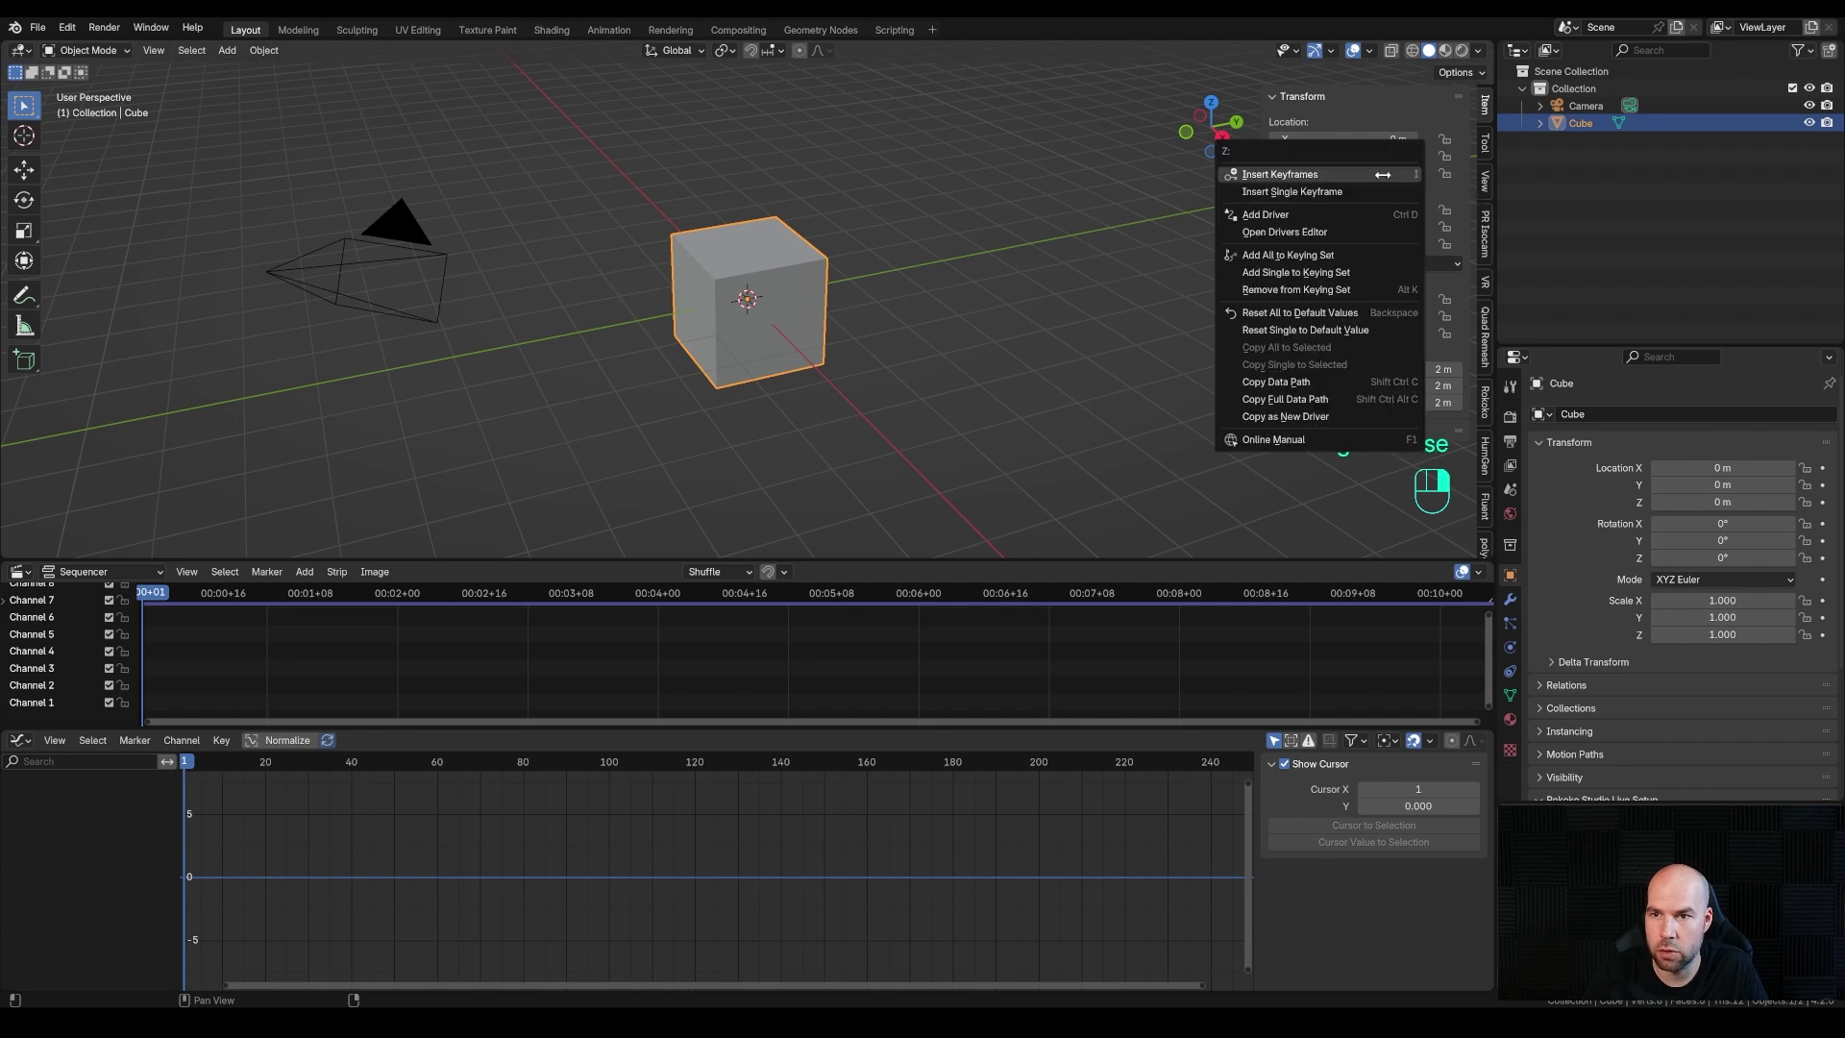
left_click(1315, 192)
Convert the "Home - Instrumental Version" WAV file to samples on the cube's Z Location curve, keeping the default import settings
middle_click_drag(260, 856, 343, 851)
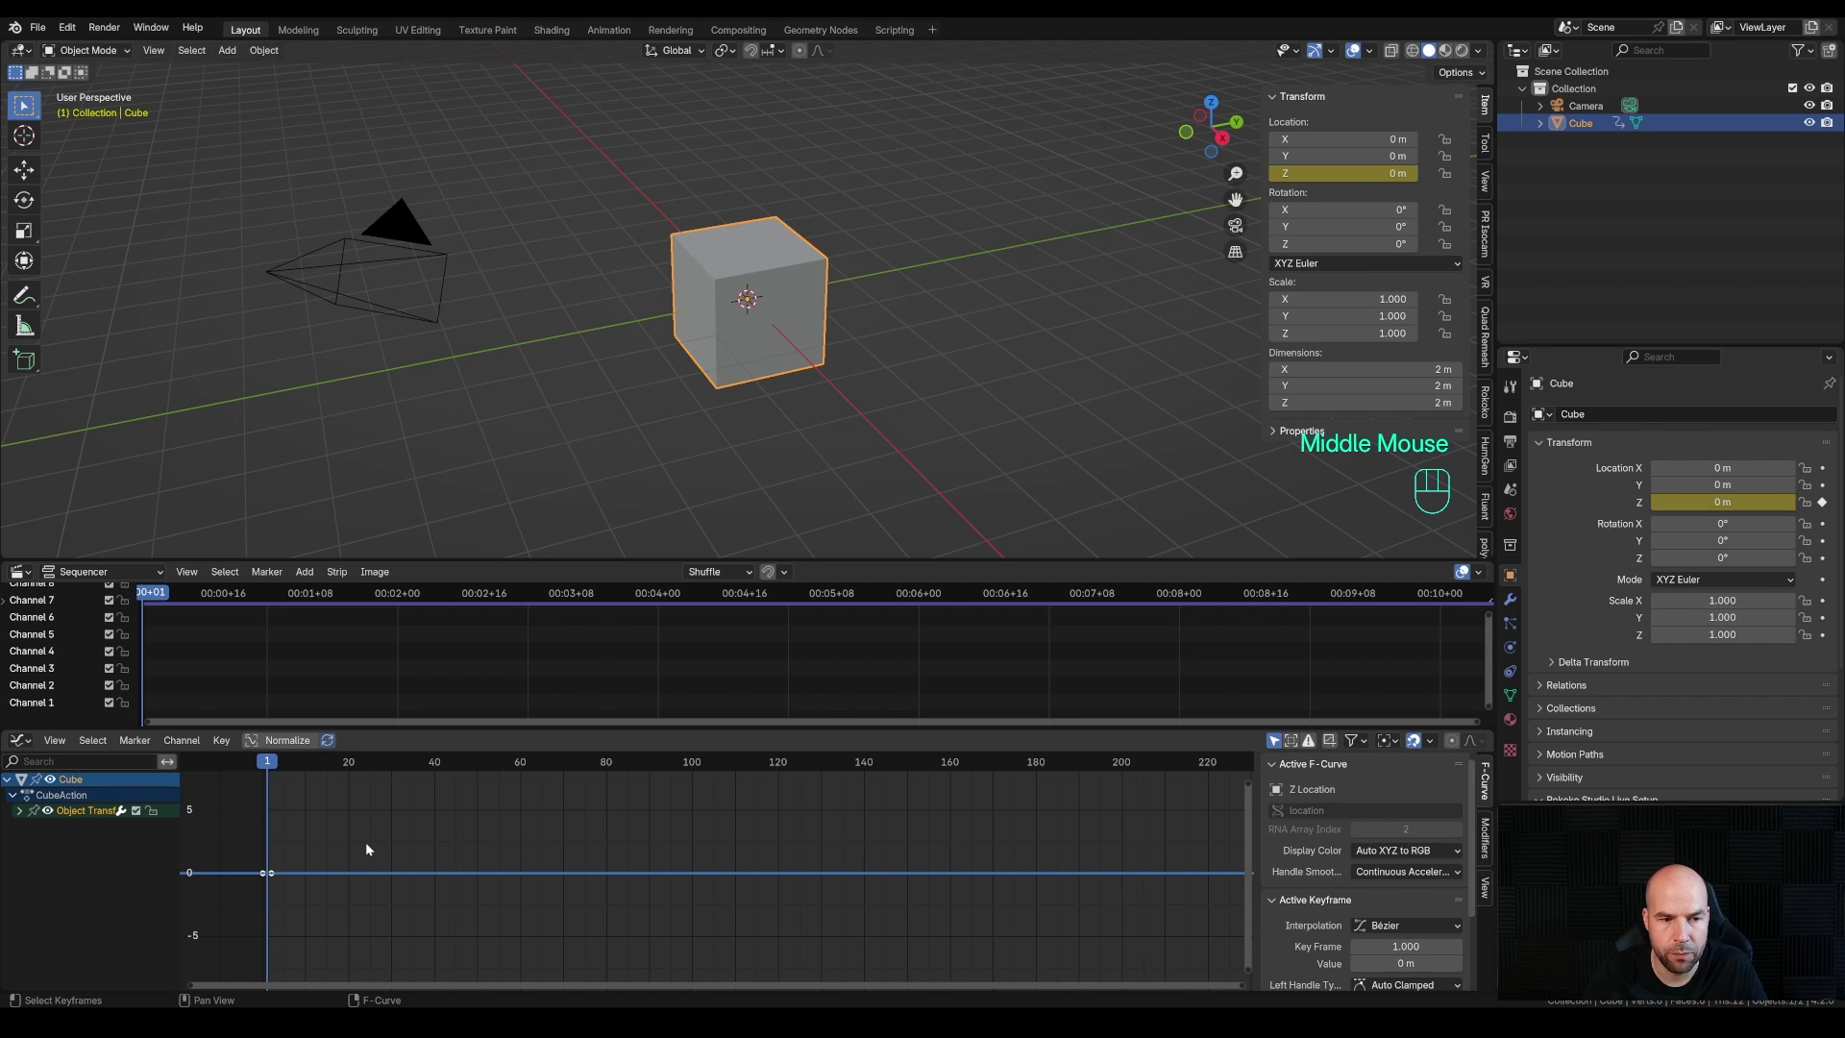
middle_click_drag(459, 815, 452, 835)
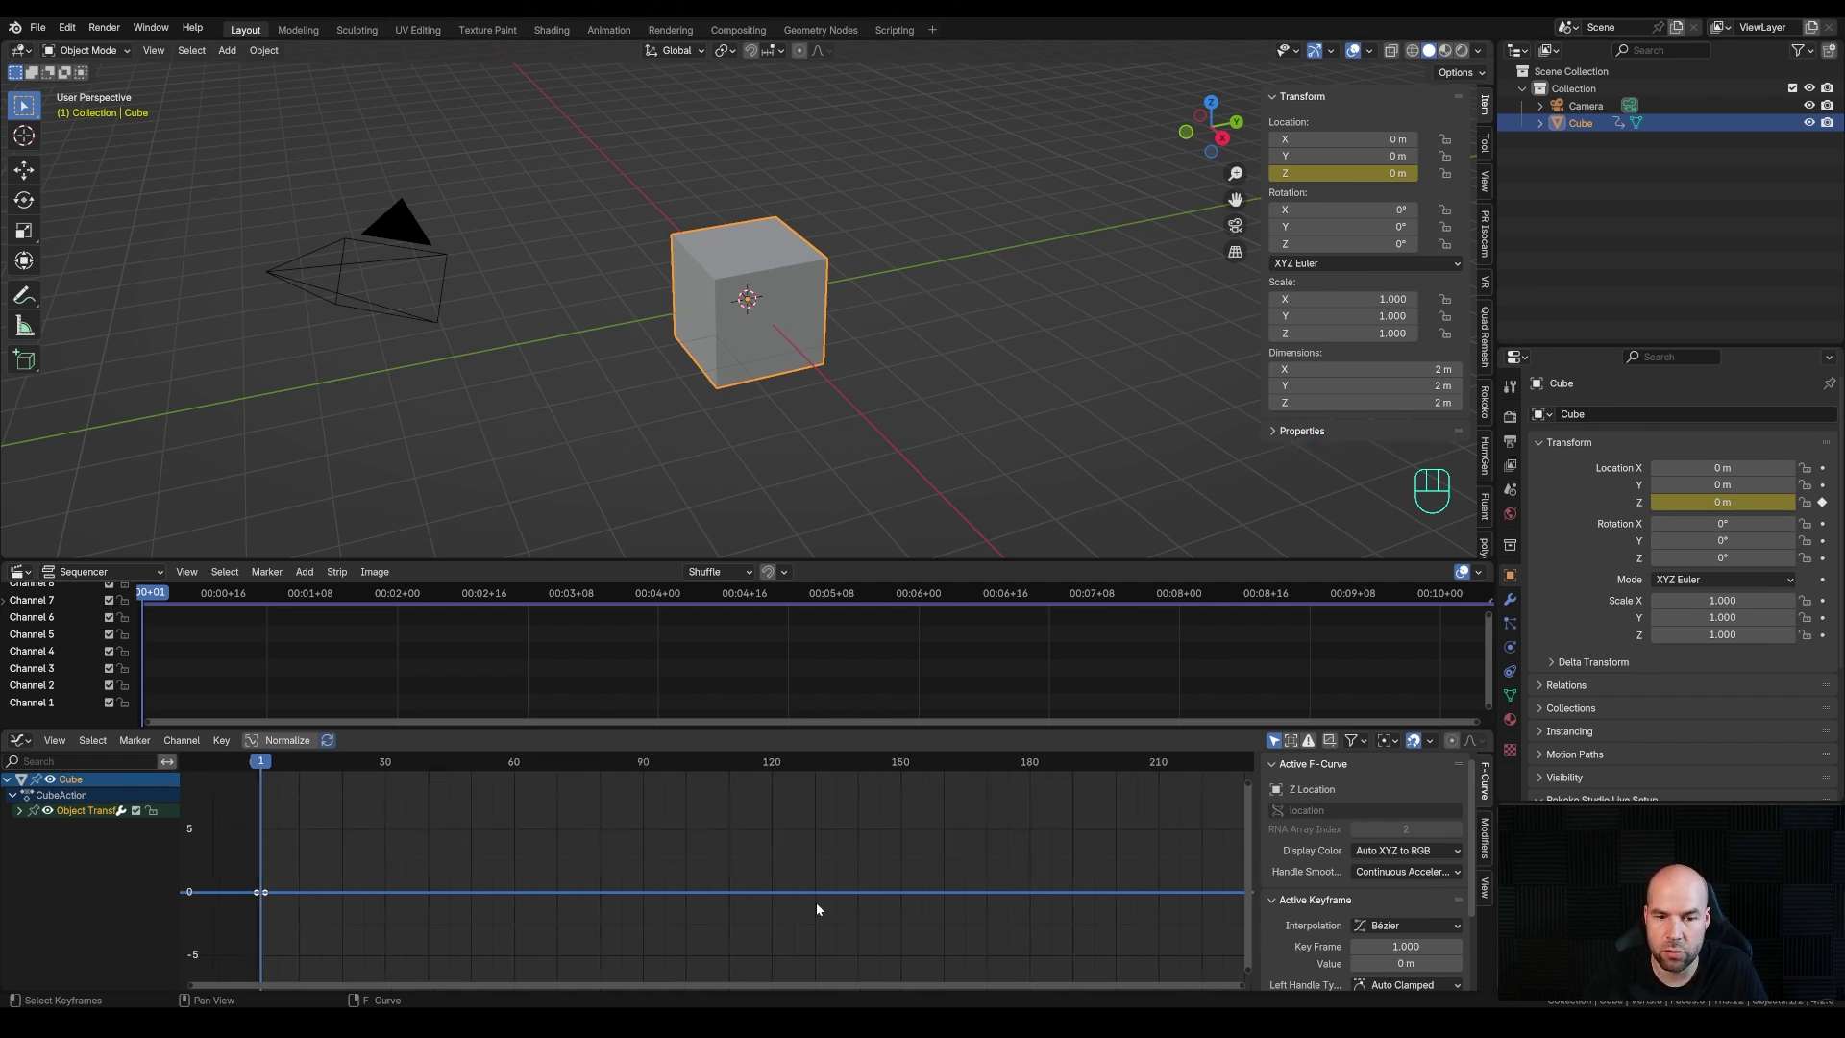
left_click(360, 891)
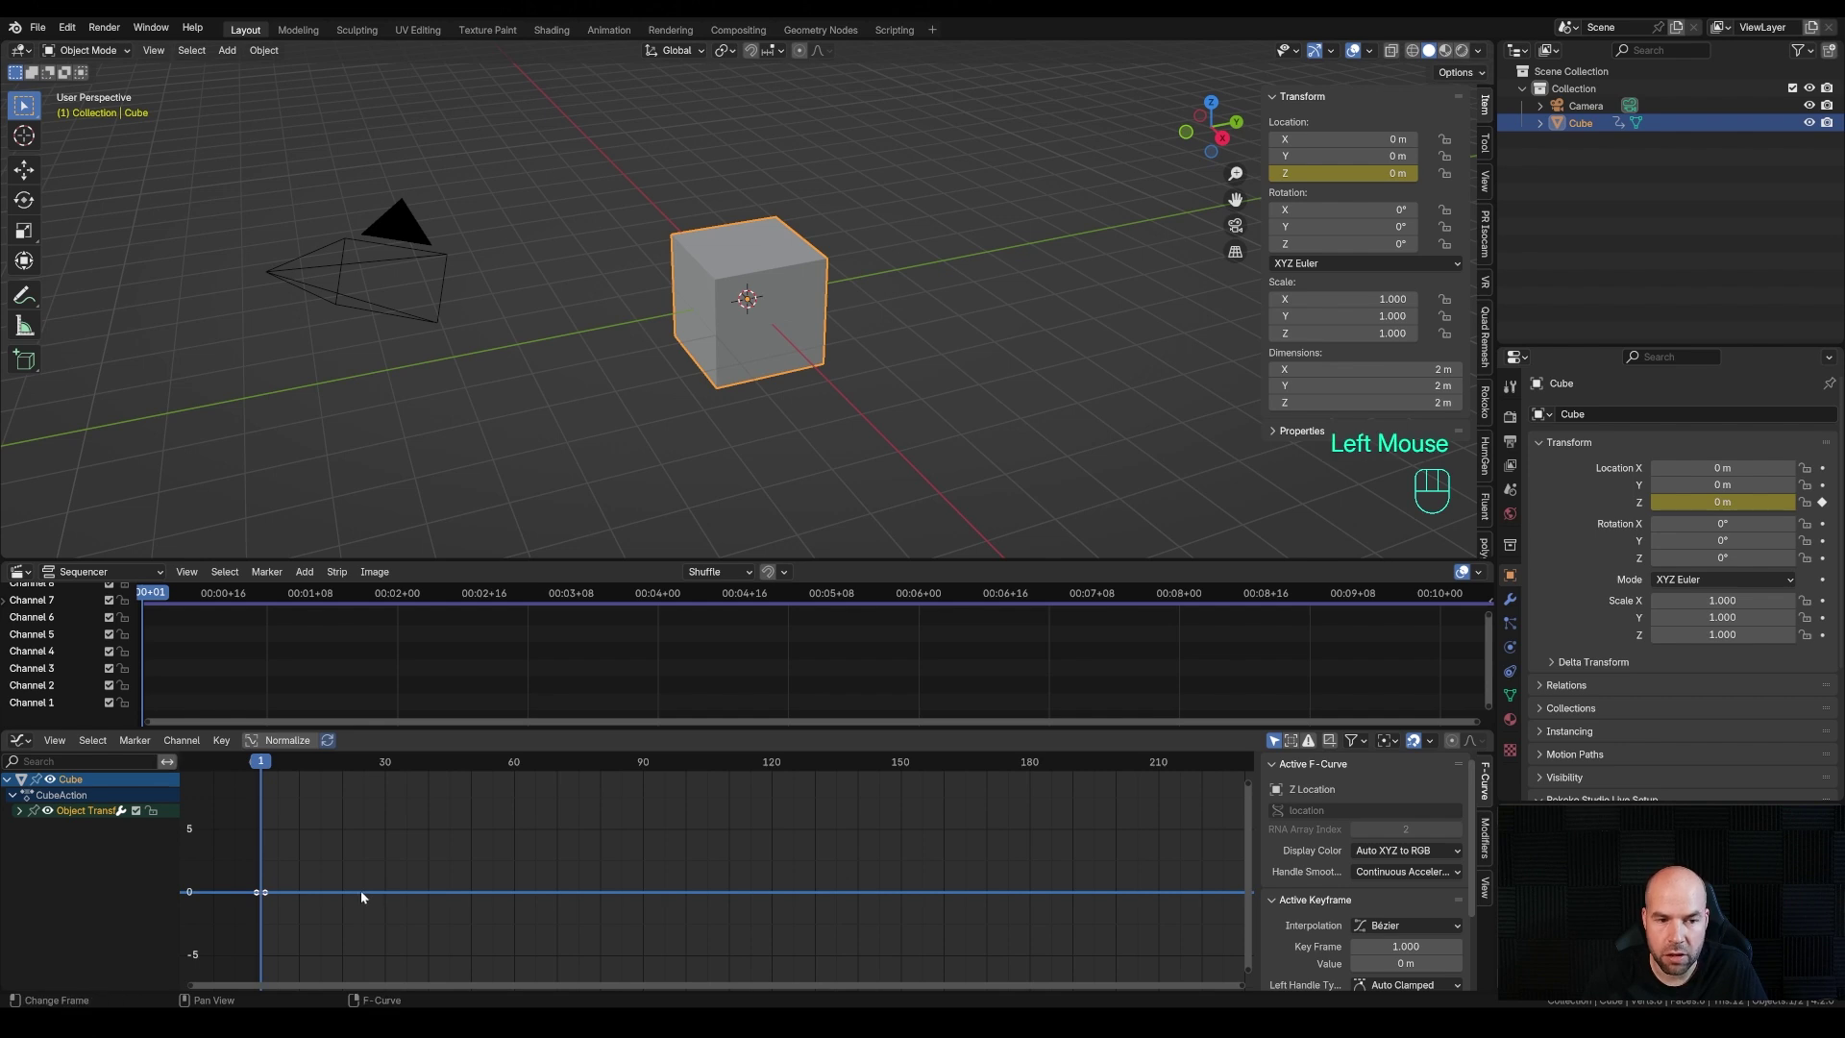
left_click(183, 741)
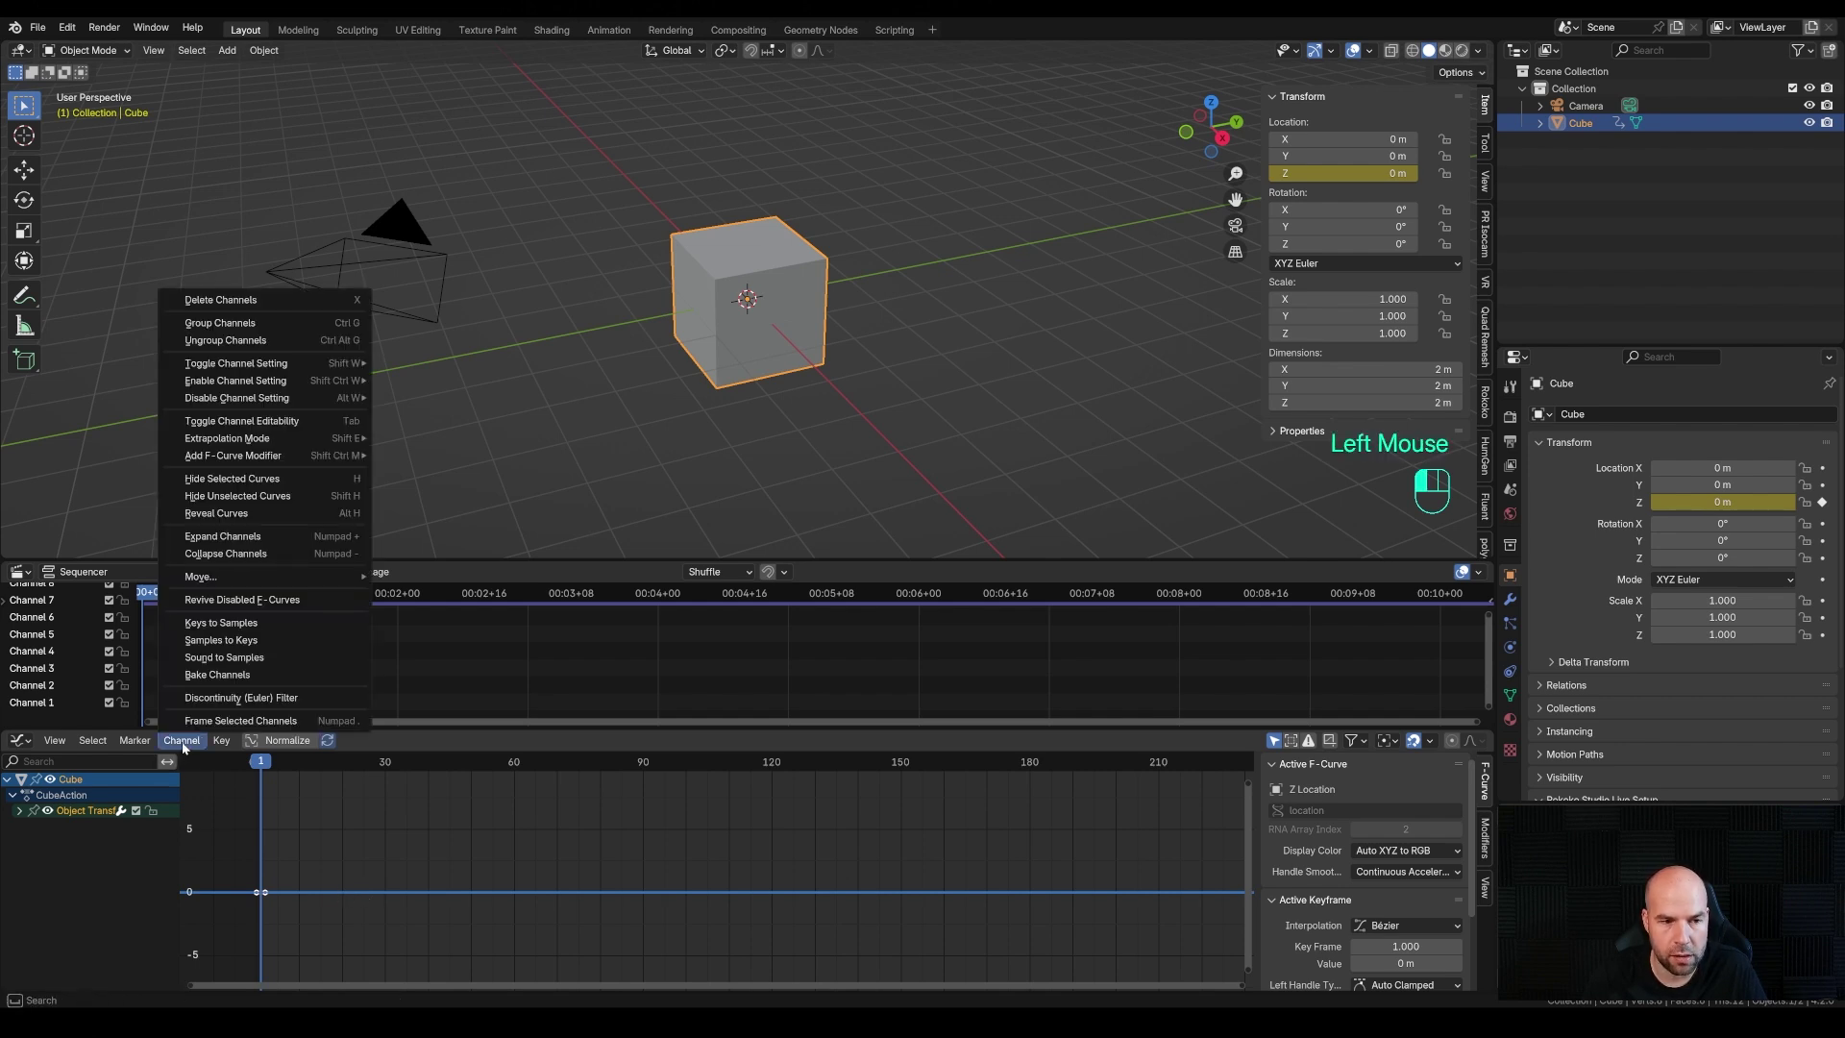
left_click(268, 657)
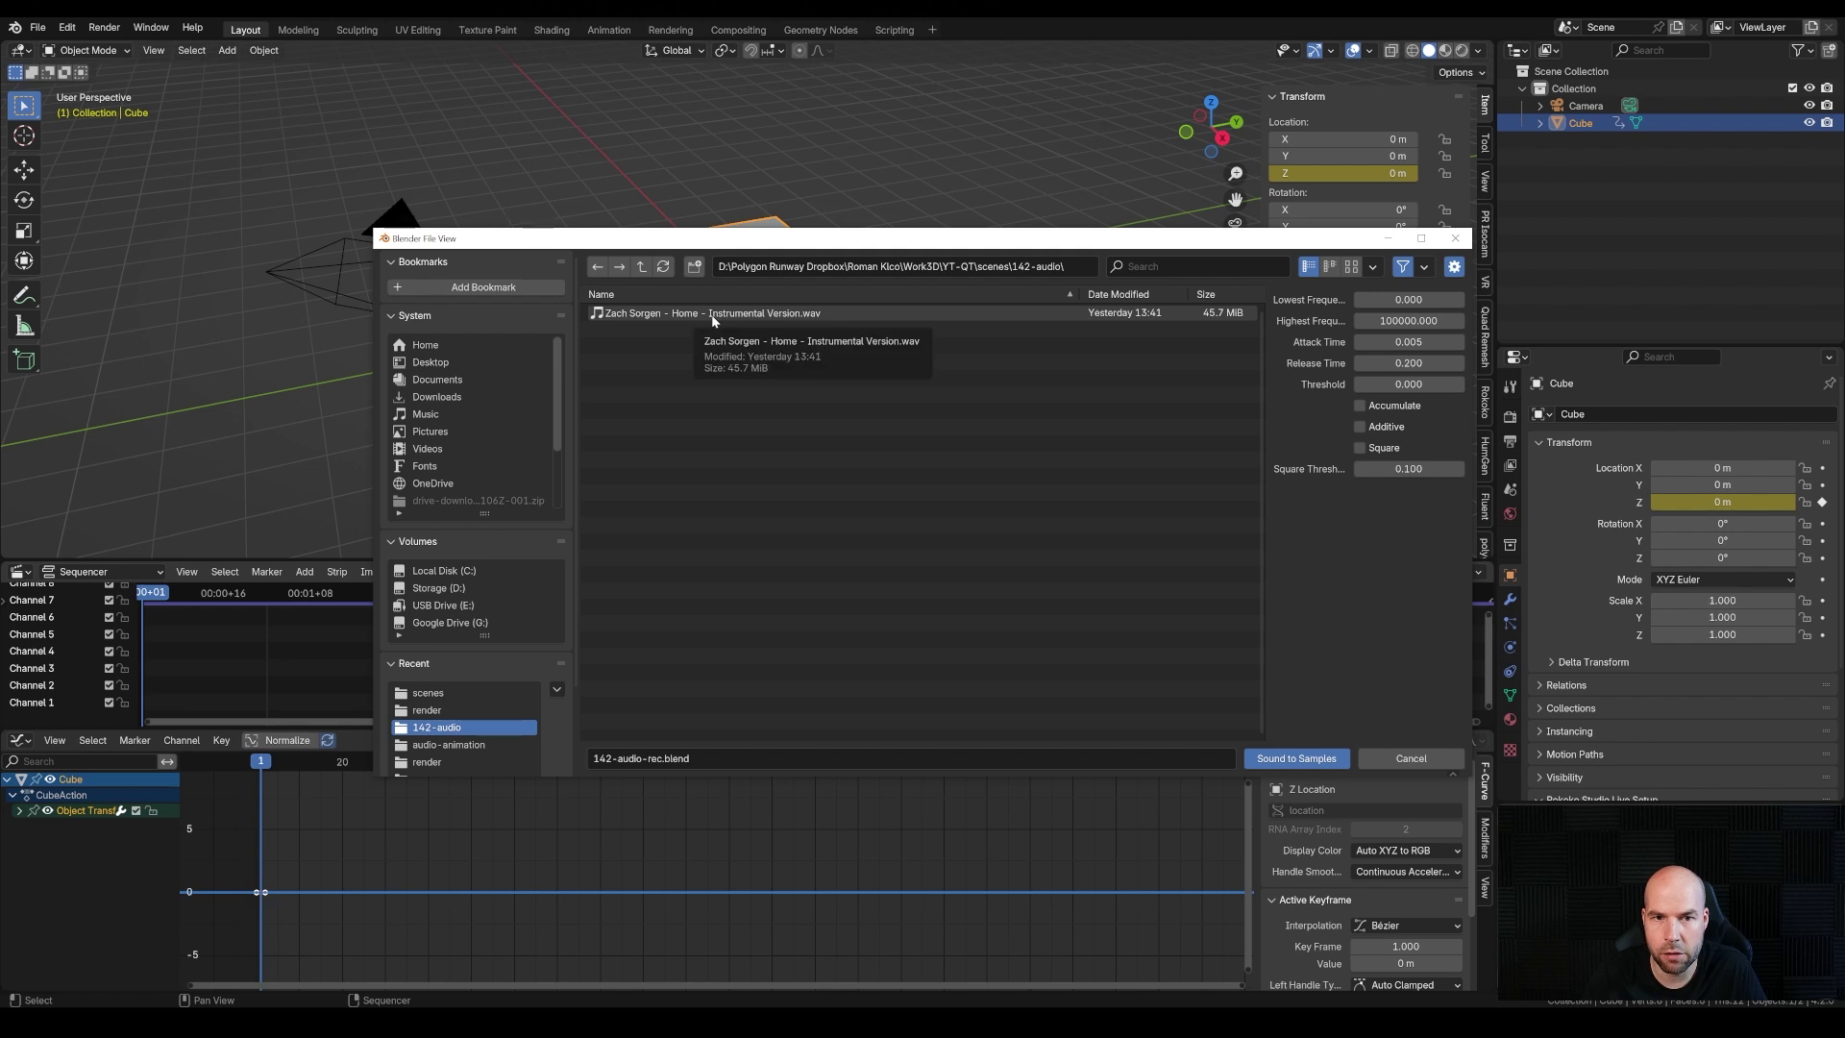
double_click(711, 313)
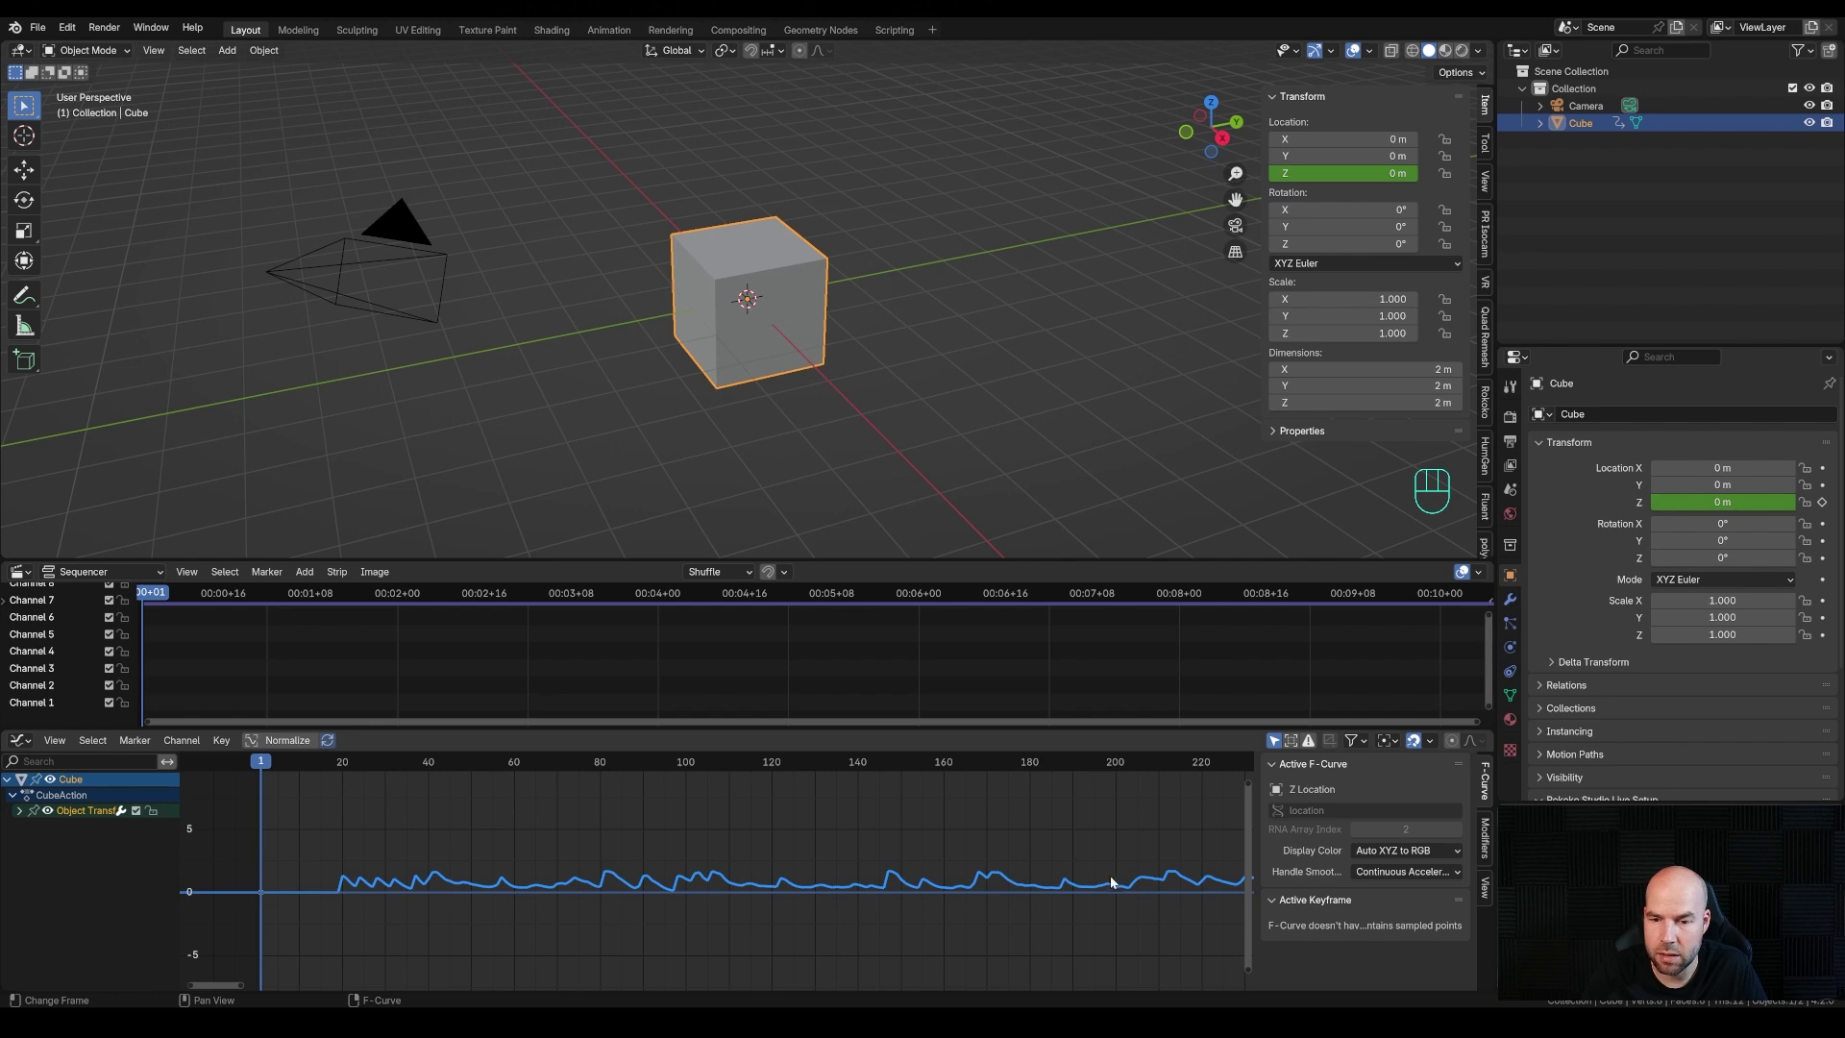
Play back the animation to check how the cube moves along the sampled Z Location curve
scroll(696, 896, "down", 3)
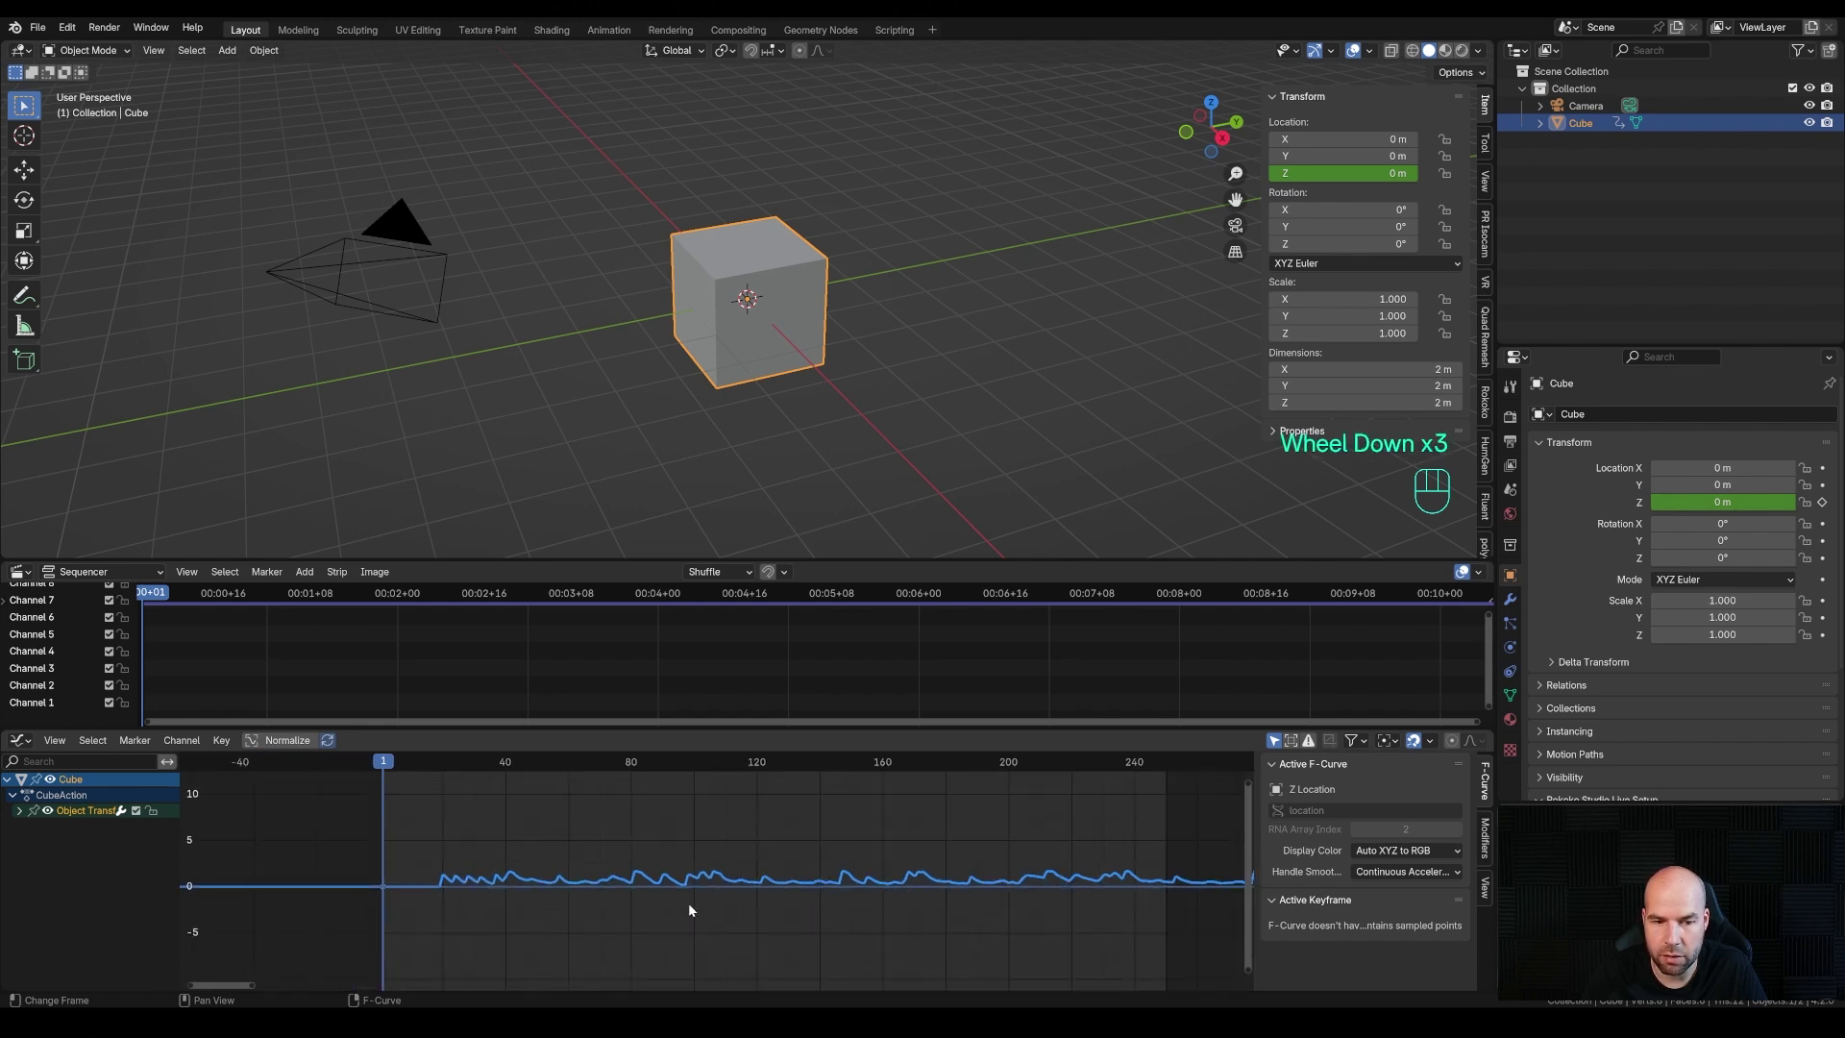
scroll(689, 904, "up", 1)
key("space")
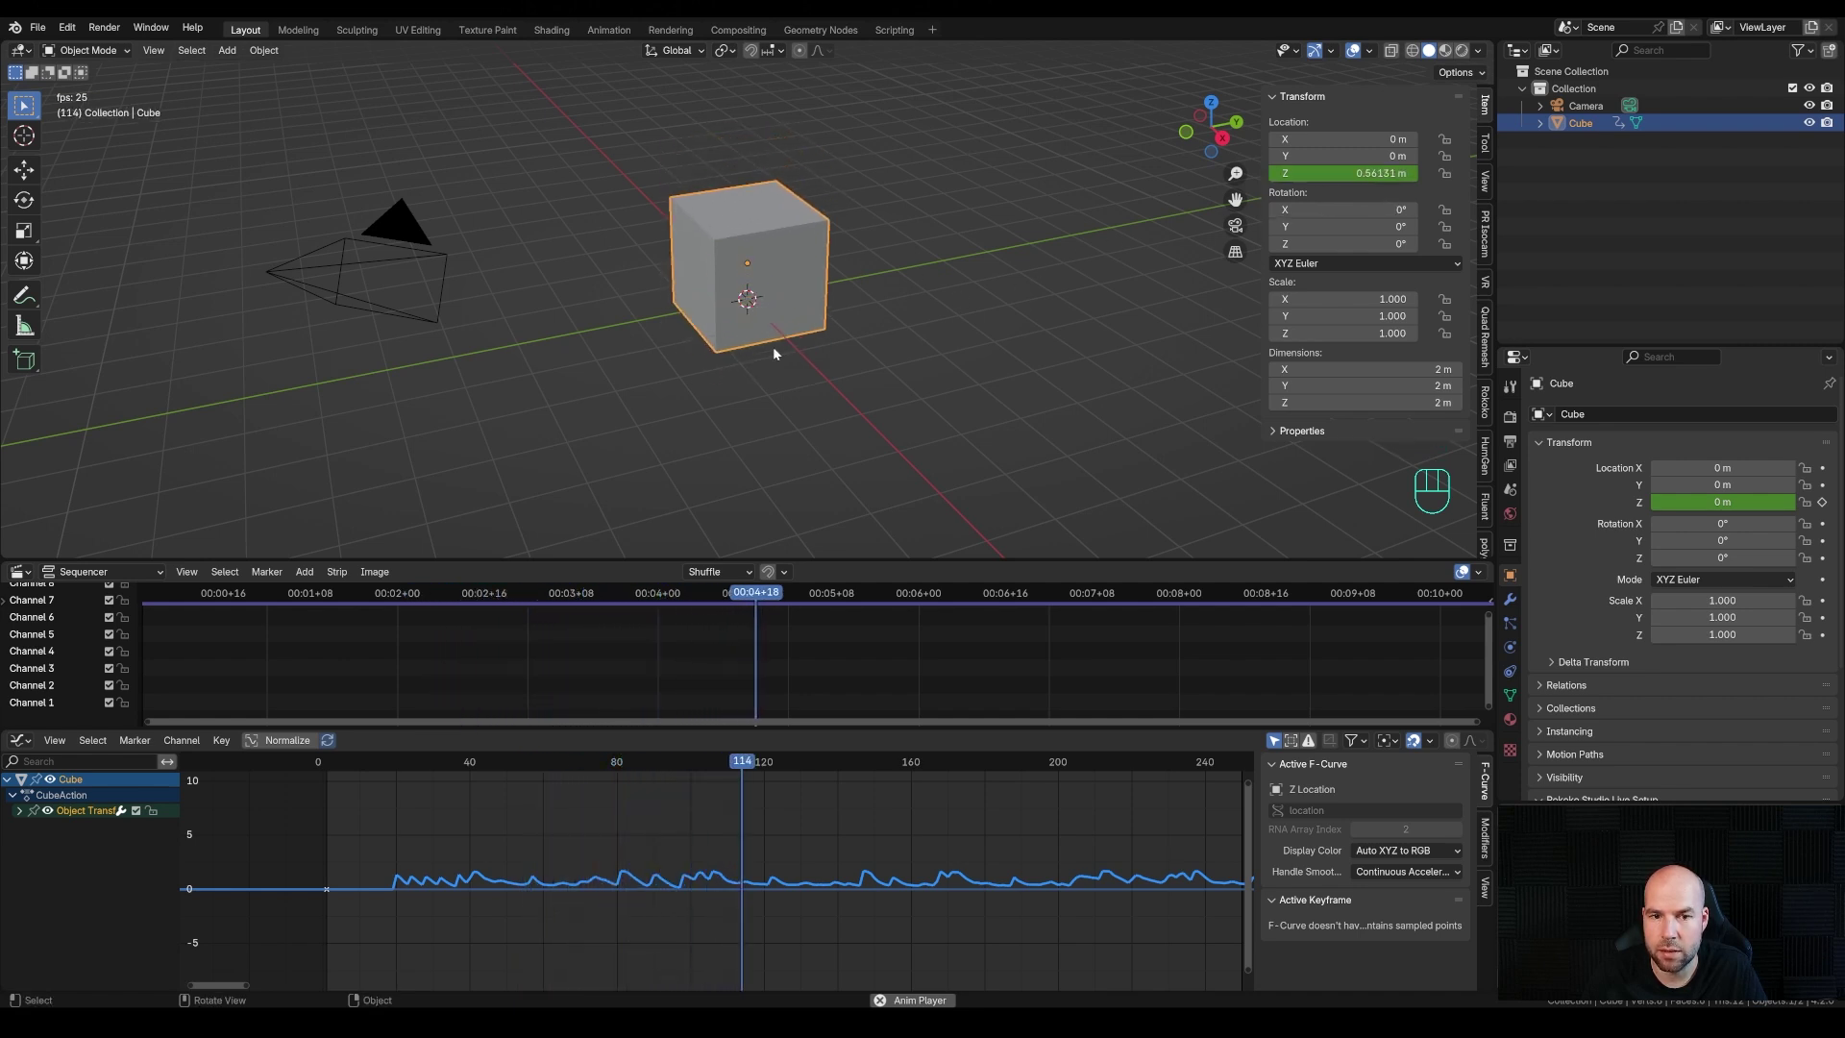
key("space")
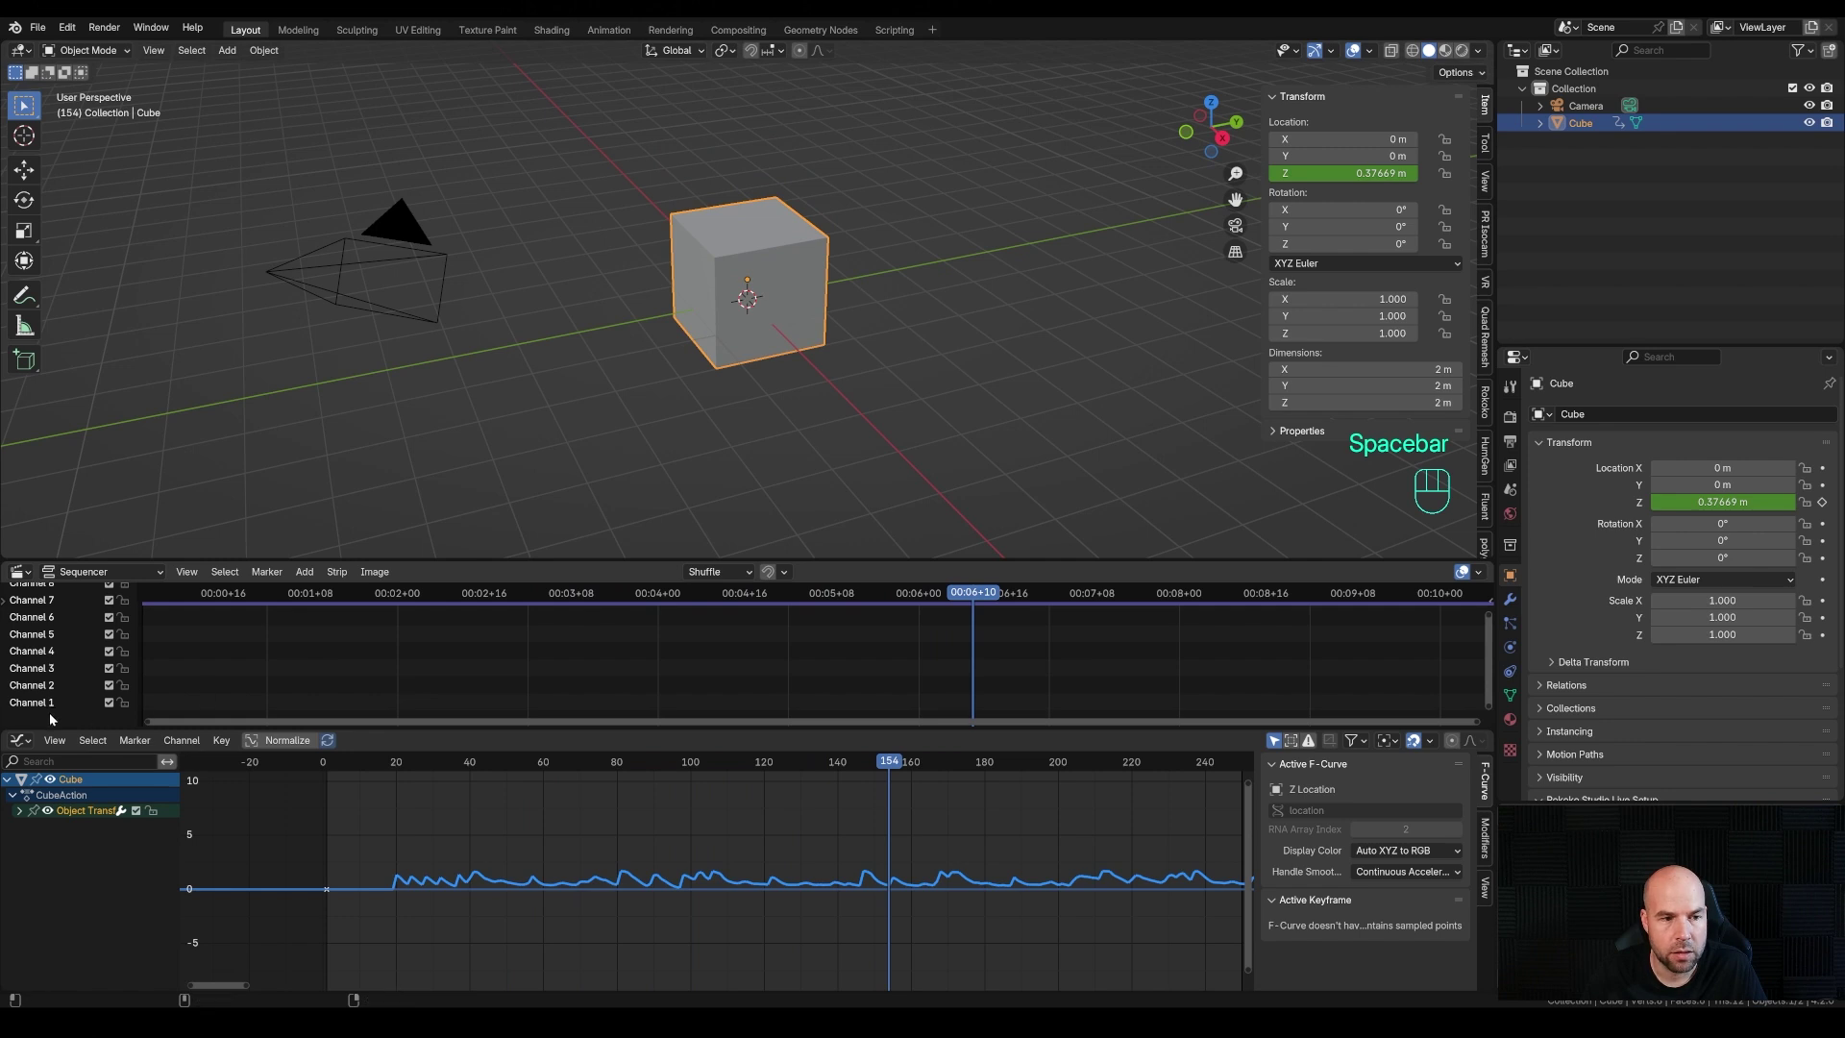
Add the same WAV file as a sound strip on Channel 1 of the Sequencer and slide it to start at frame 1
middle_click_drag(288, 659, 353, 652)
key("alt+Tab")
left_click_drag(582, 269, 257, 713)
key("alt+Tab")
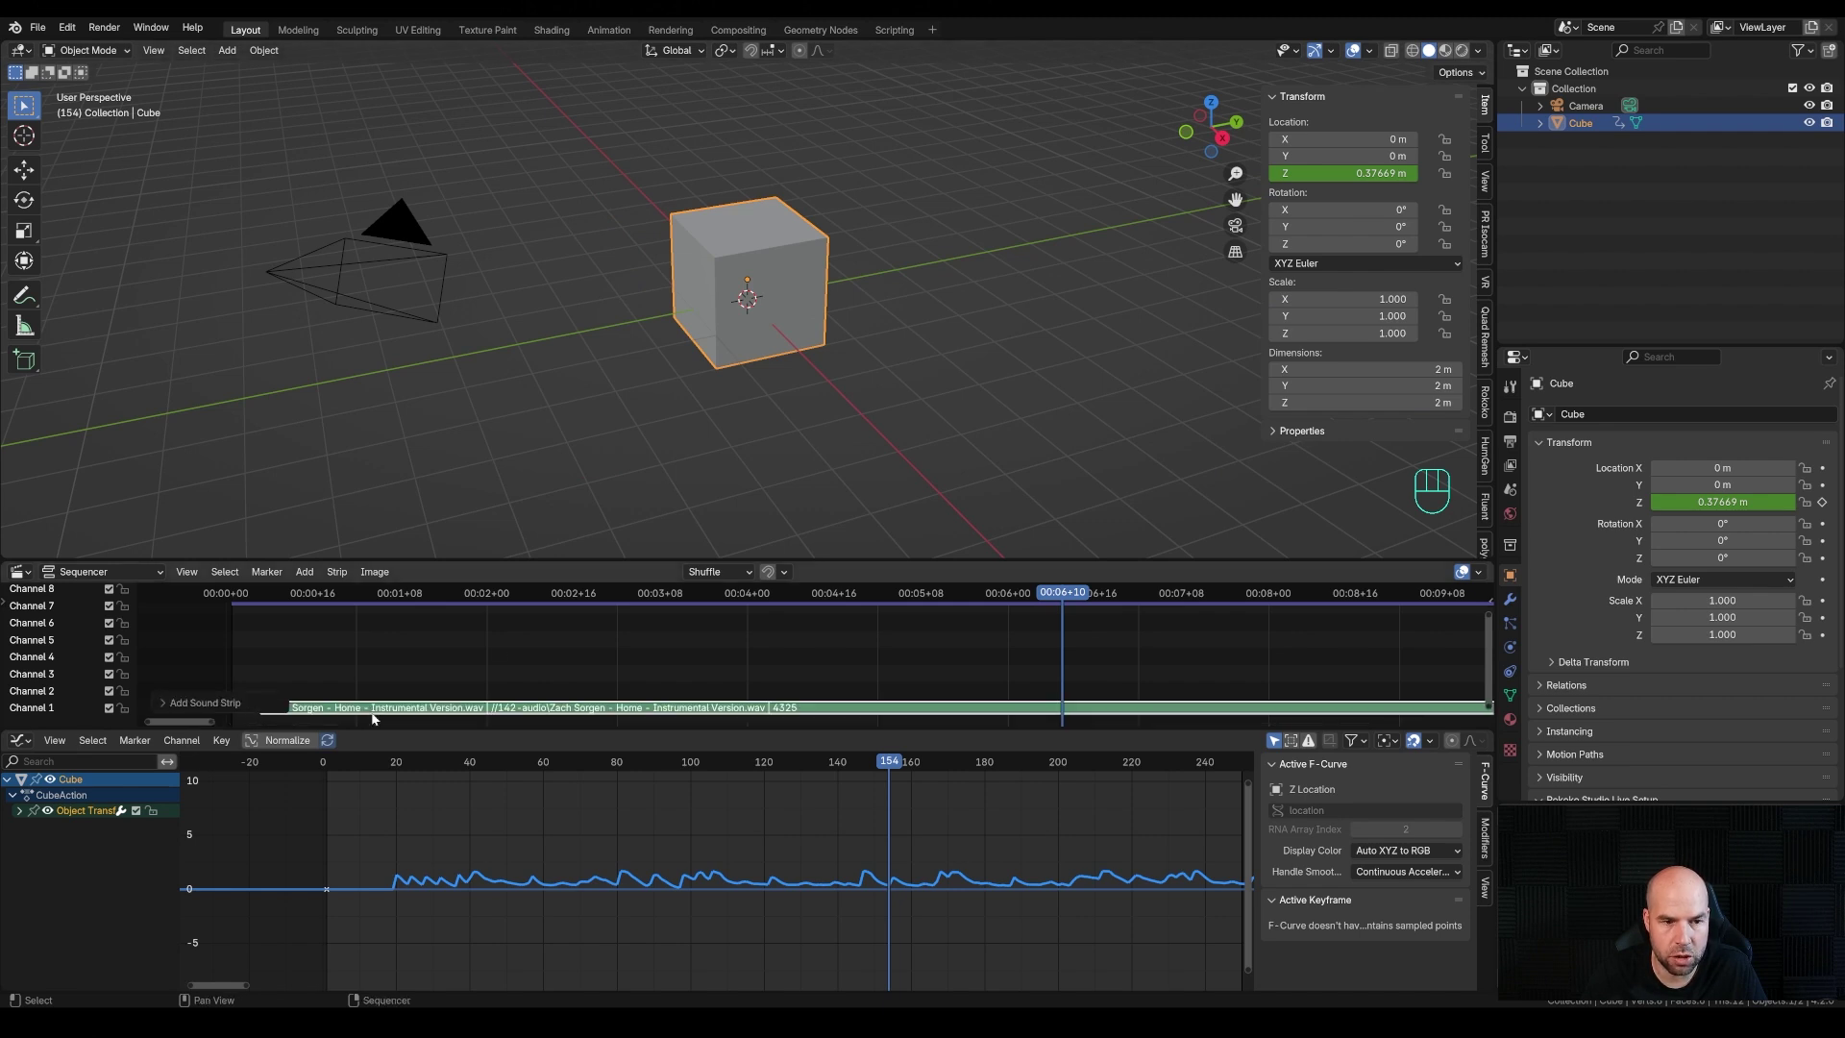
middle_click_drag(290, 650, 379, 647)
left_click_drag(442, 707, 413, 705)
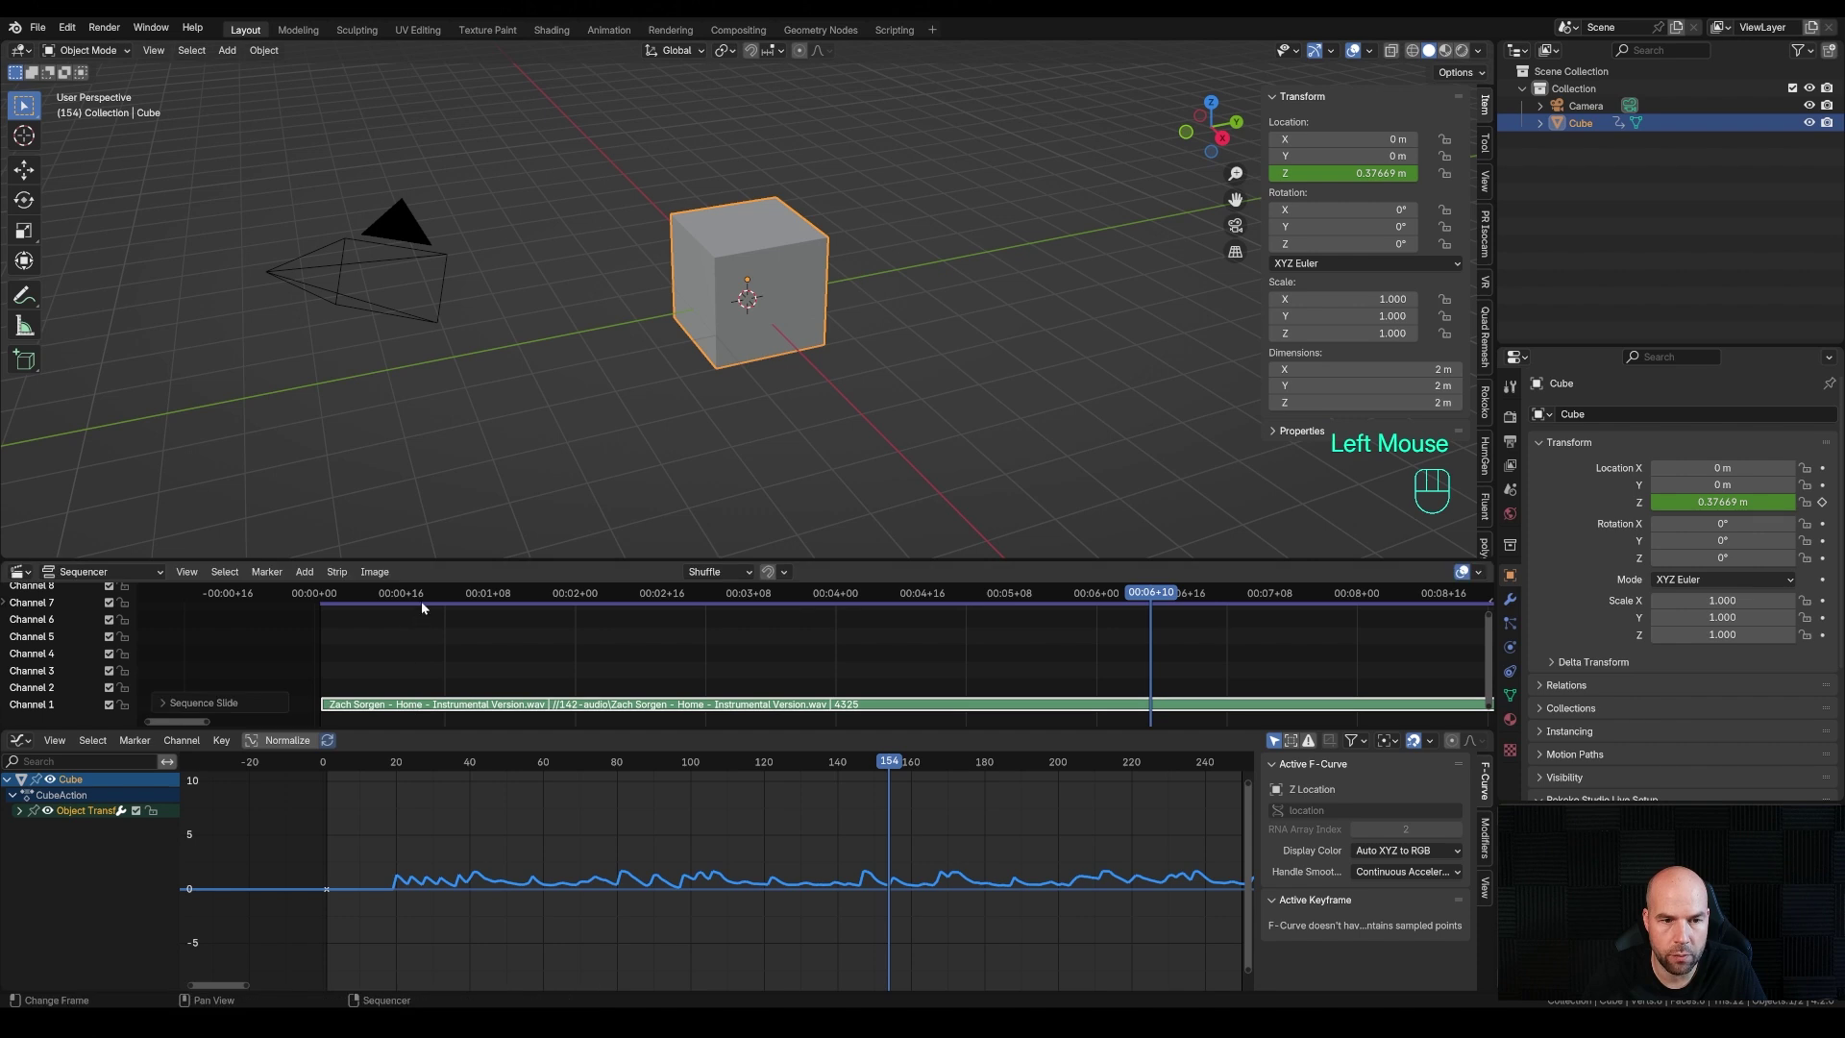
Move the playhead back to the start of the sound strip and play the animation together with the audio
left_click_drag(423, 598, 326, 594)
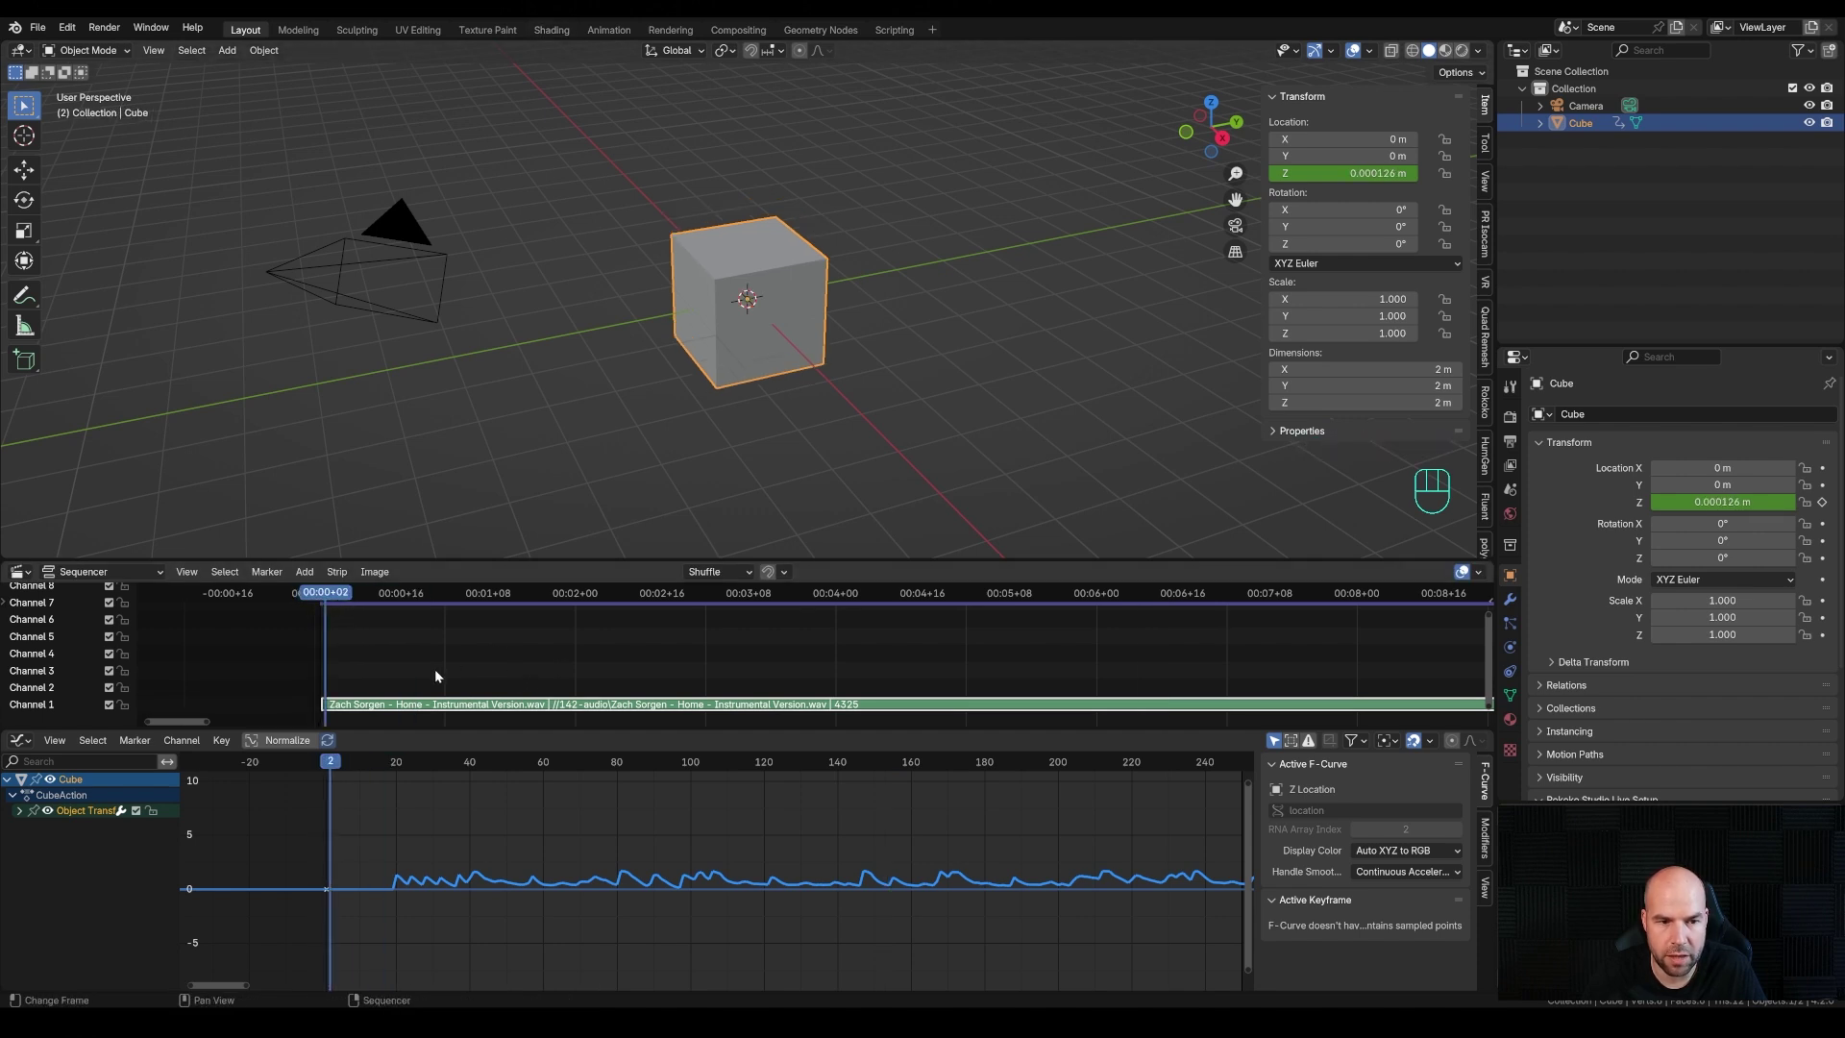
key("space")
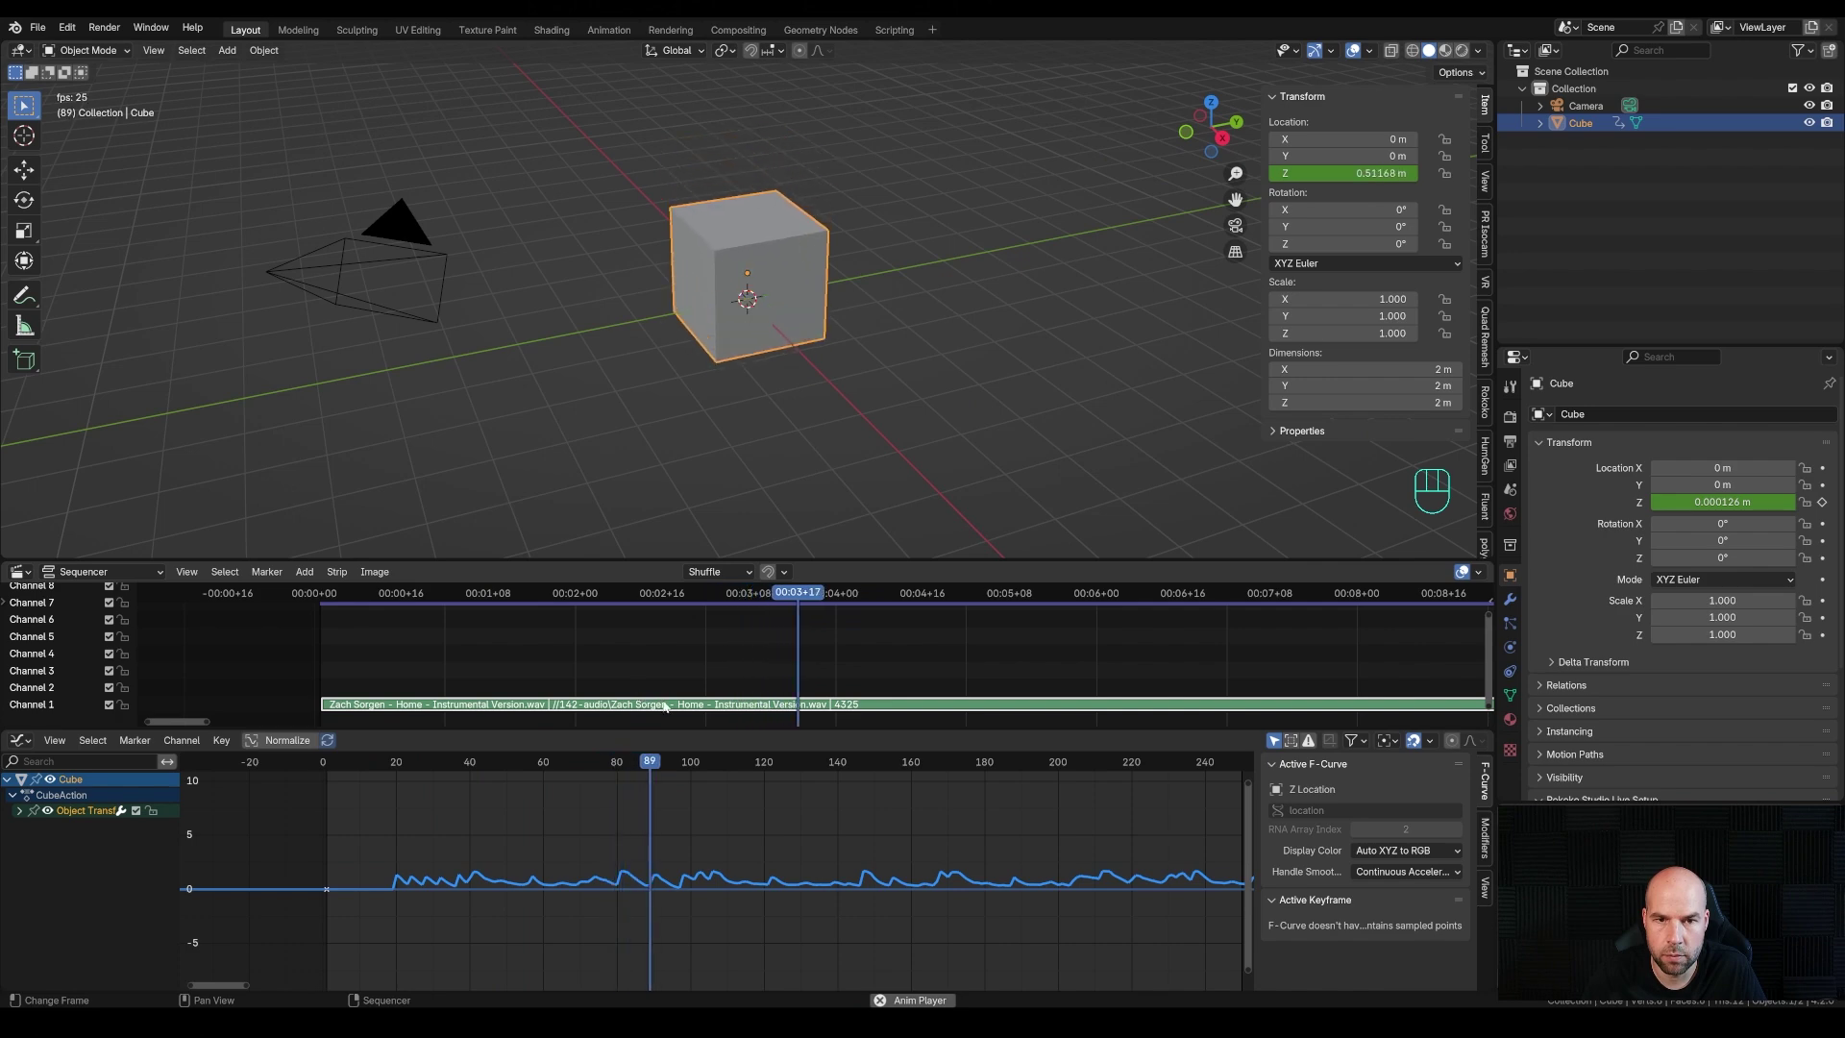
key("space")
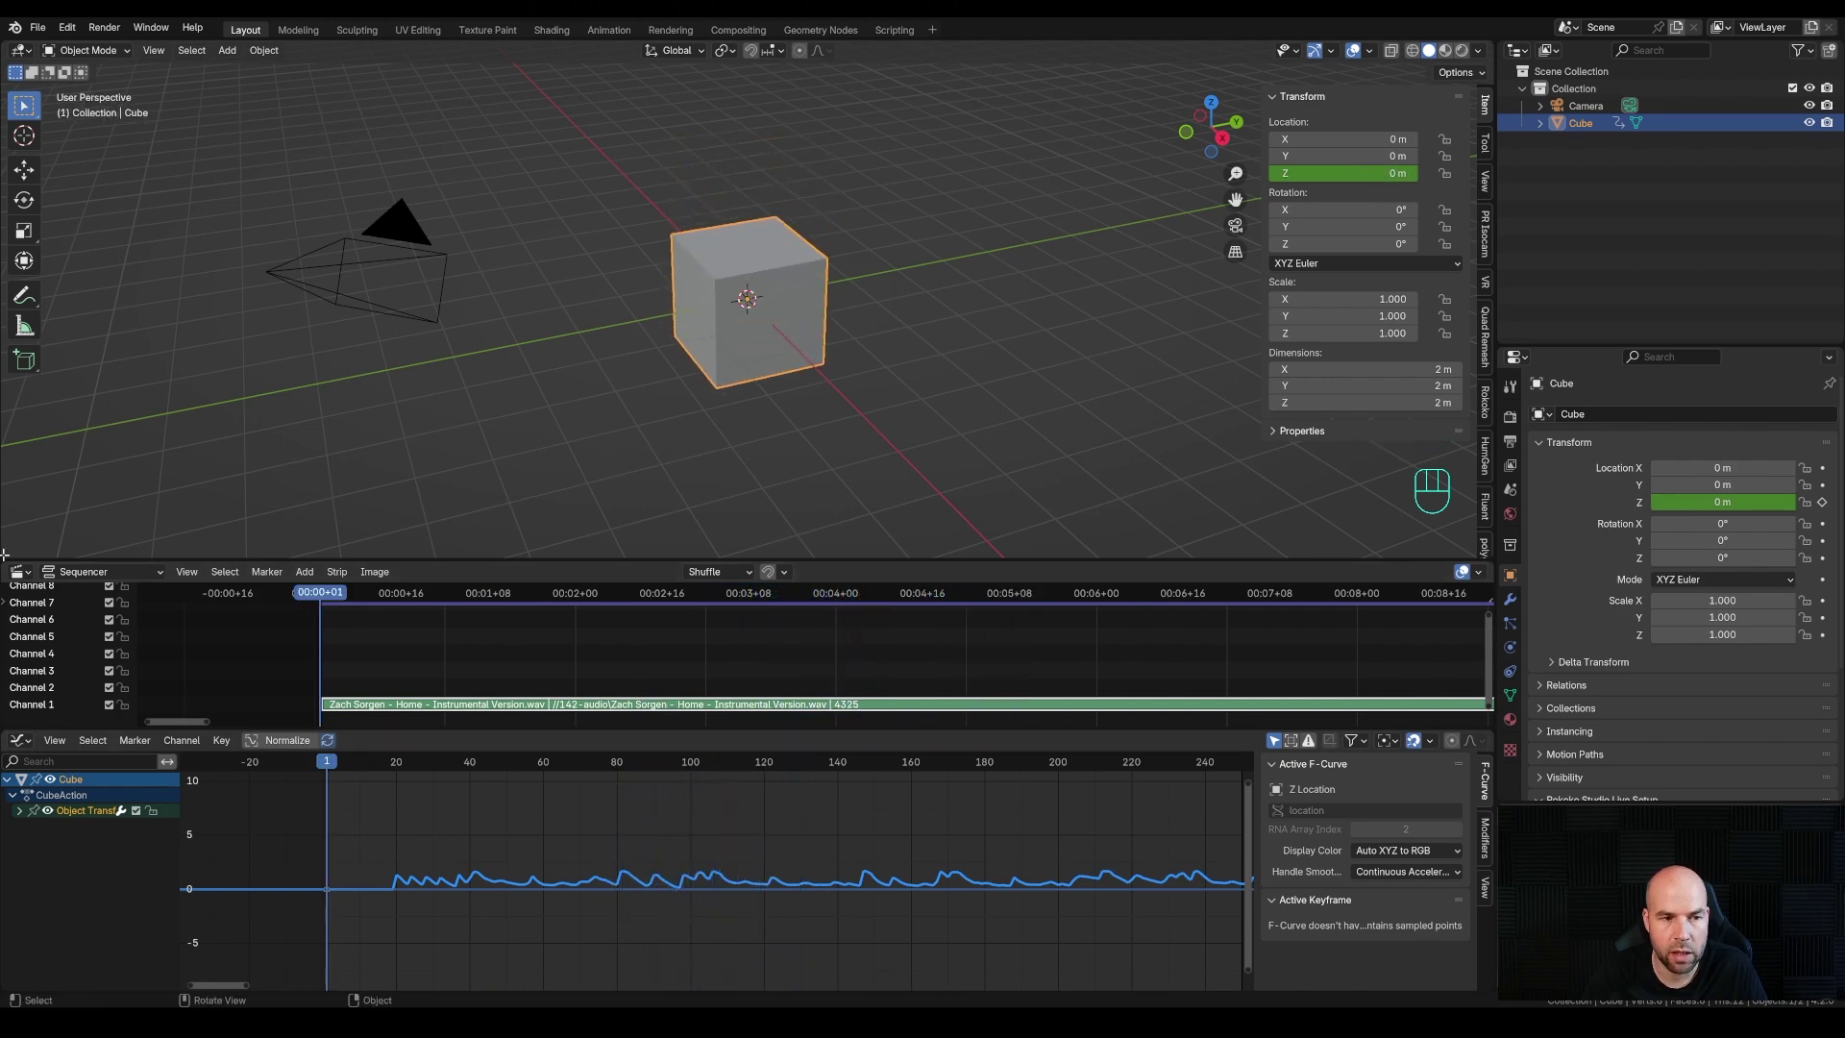
Close the Sequencer area and scale the cube down uniformly to about 0.204
left_click_drag(3, 556, 7, 604)
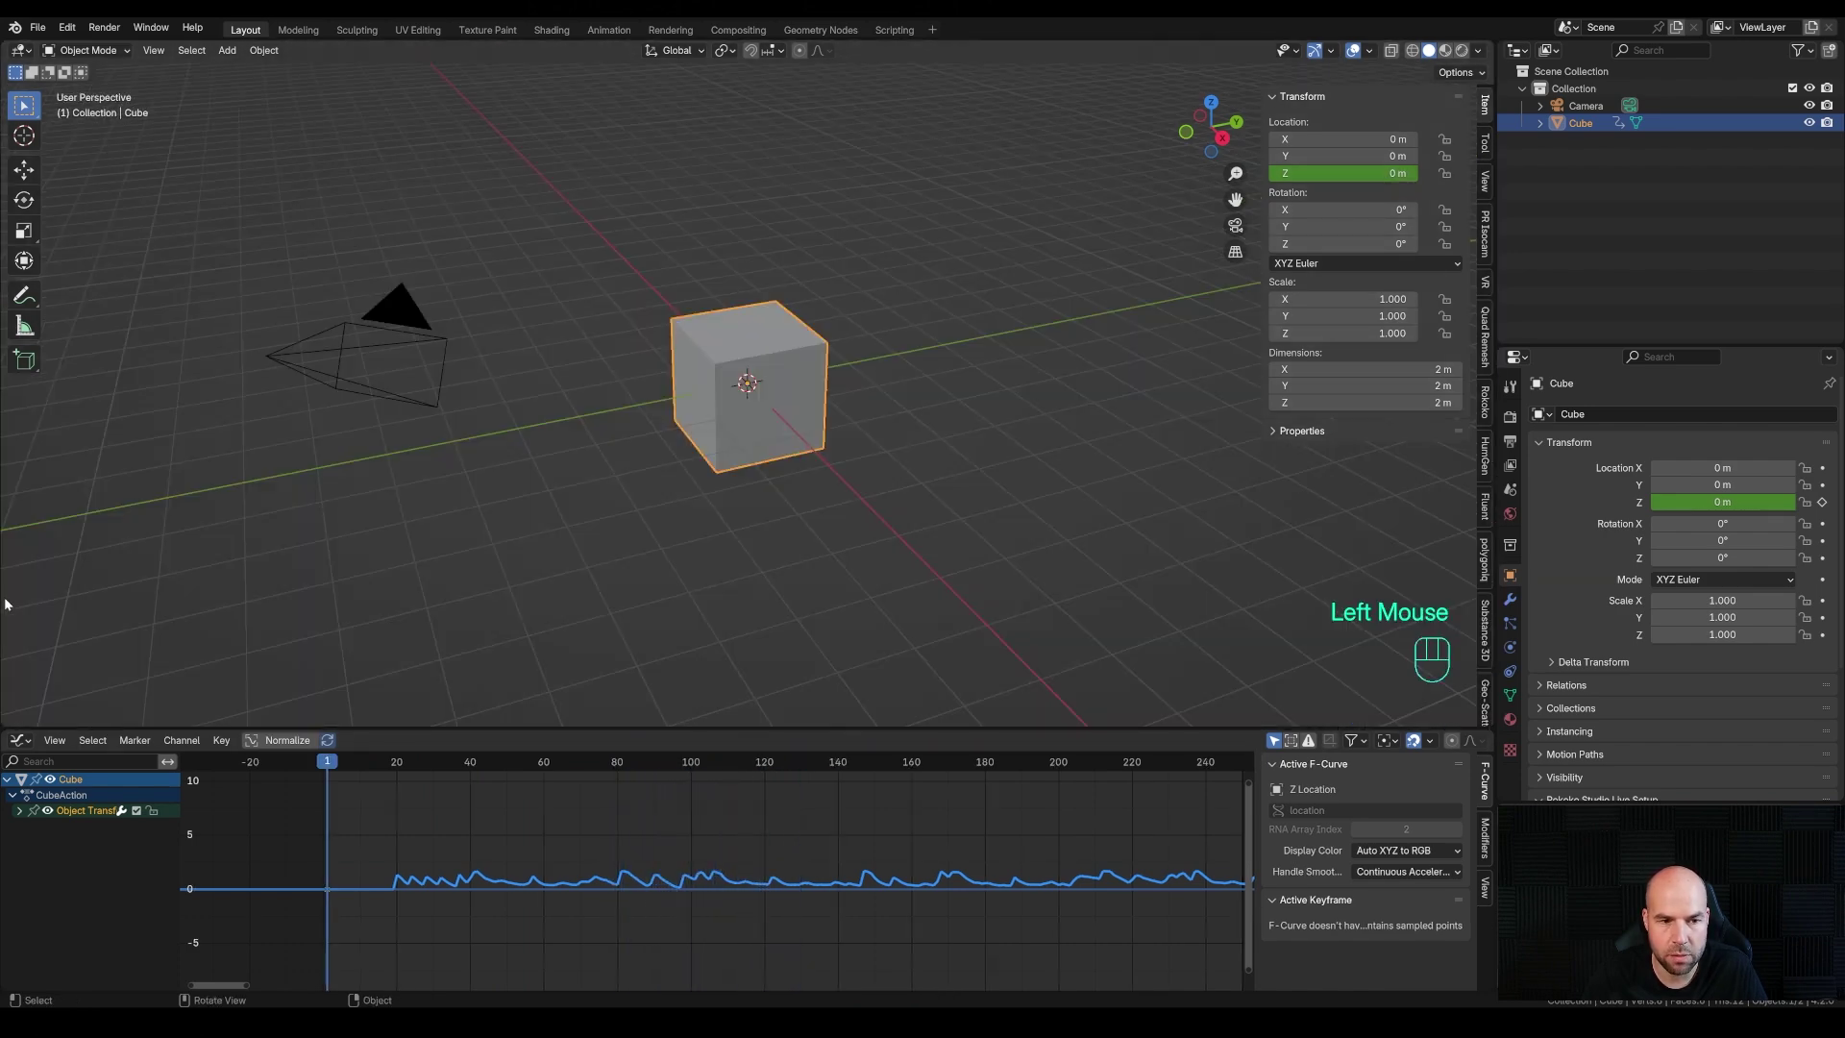
scroll(646, 476, "down", 3)
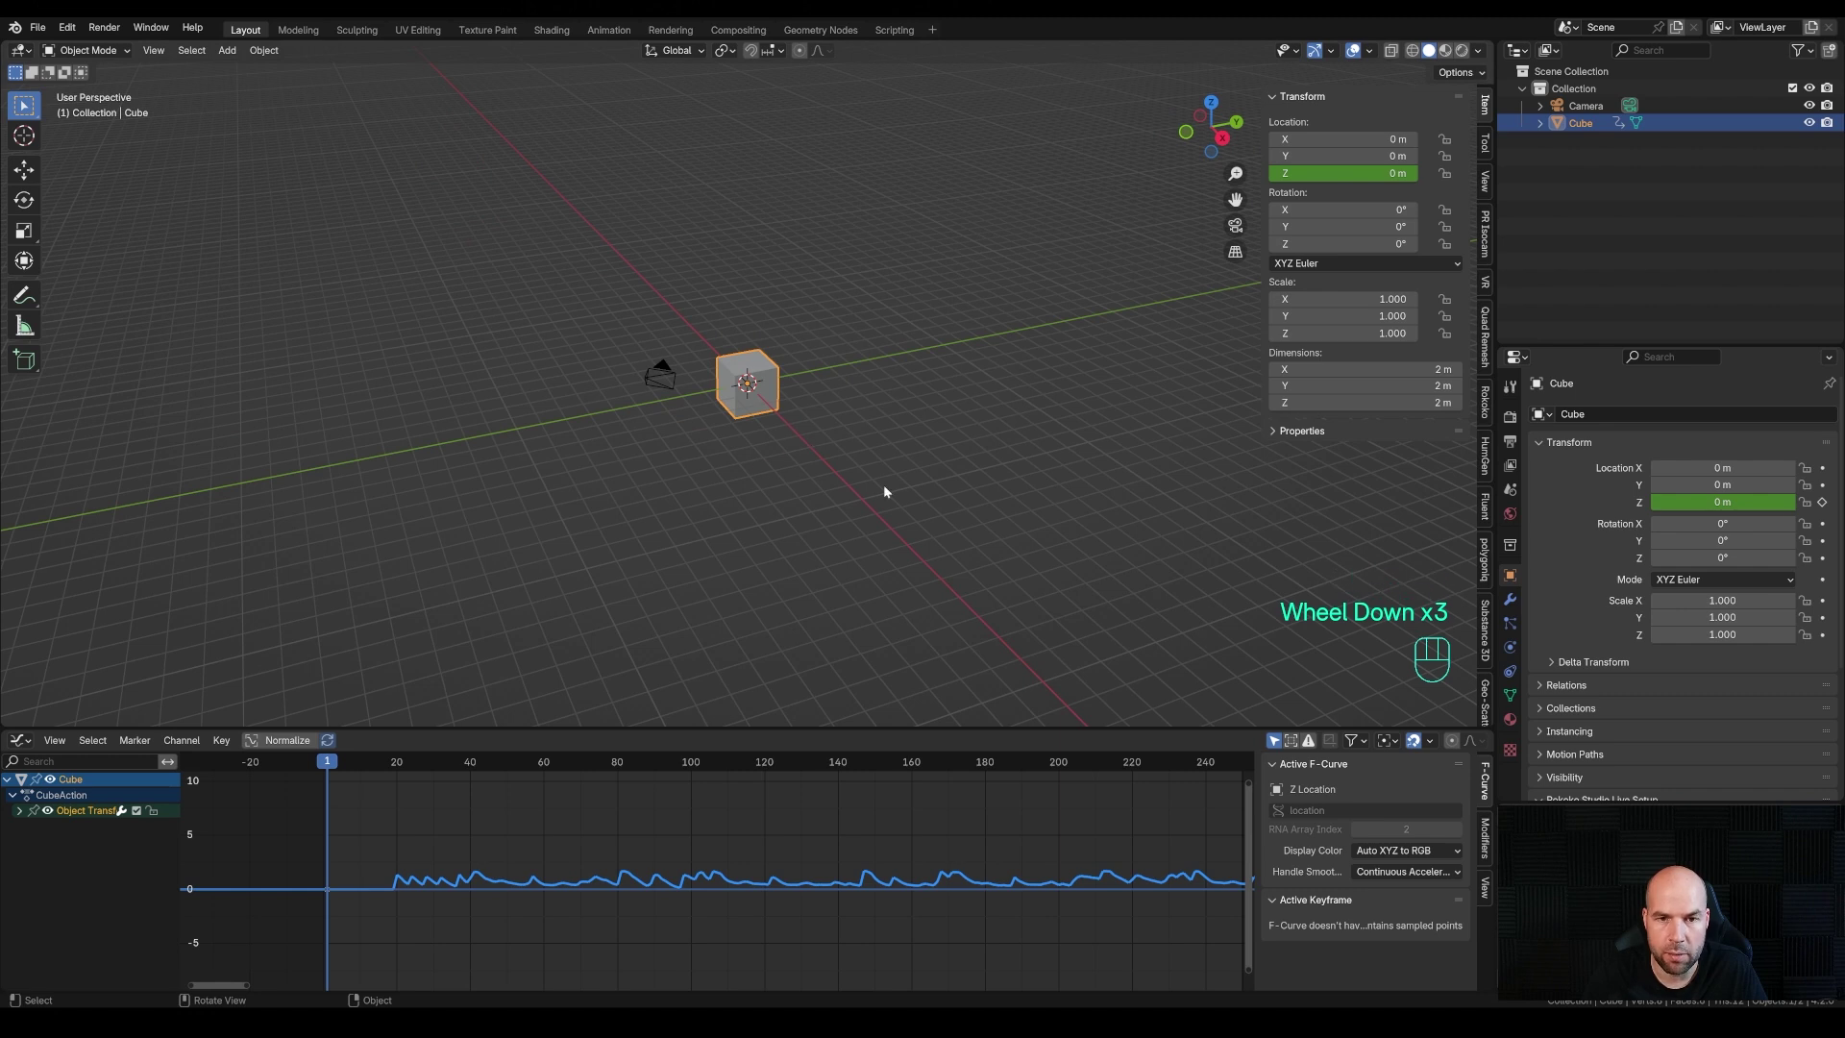
scroll(941, 466, "up", 2)
key("s")
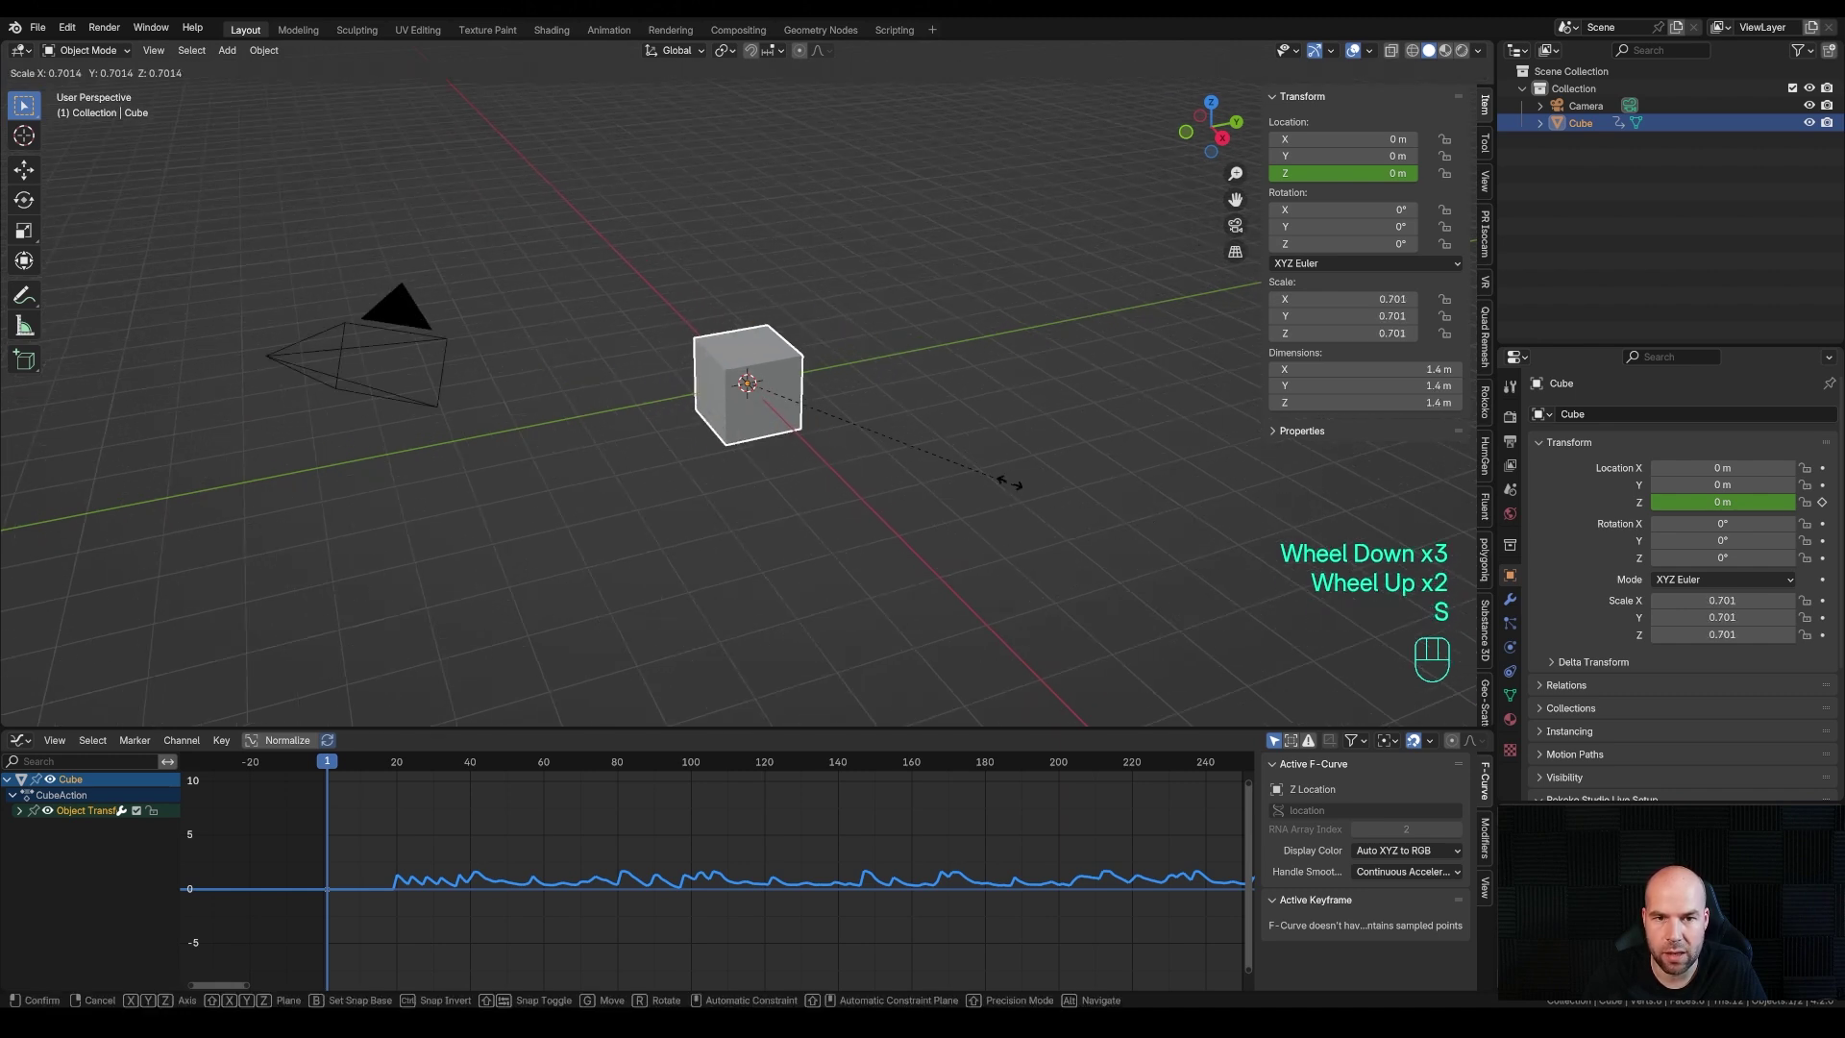
left_click(821, 424)
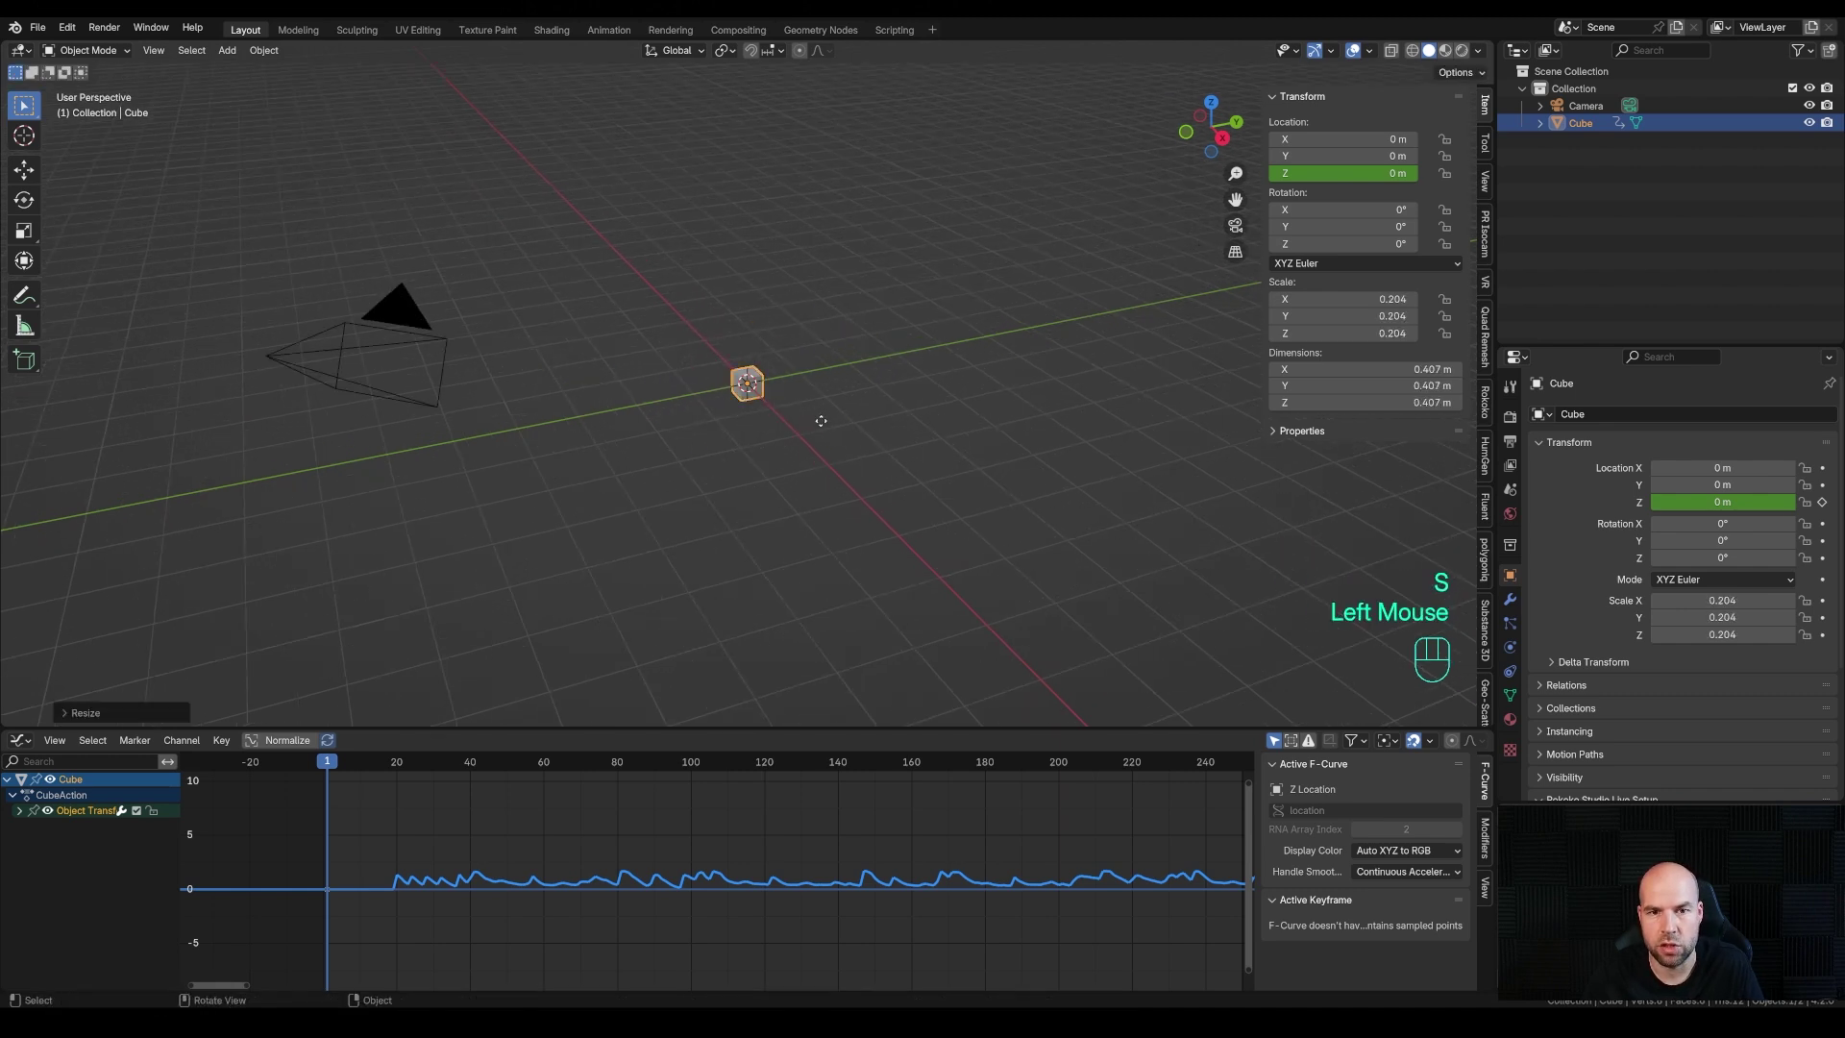
Move the cube along the Y axis to about -10 m and briefly play back its motion
key("g")
key("y")
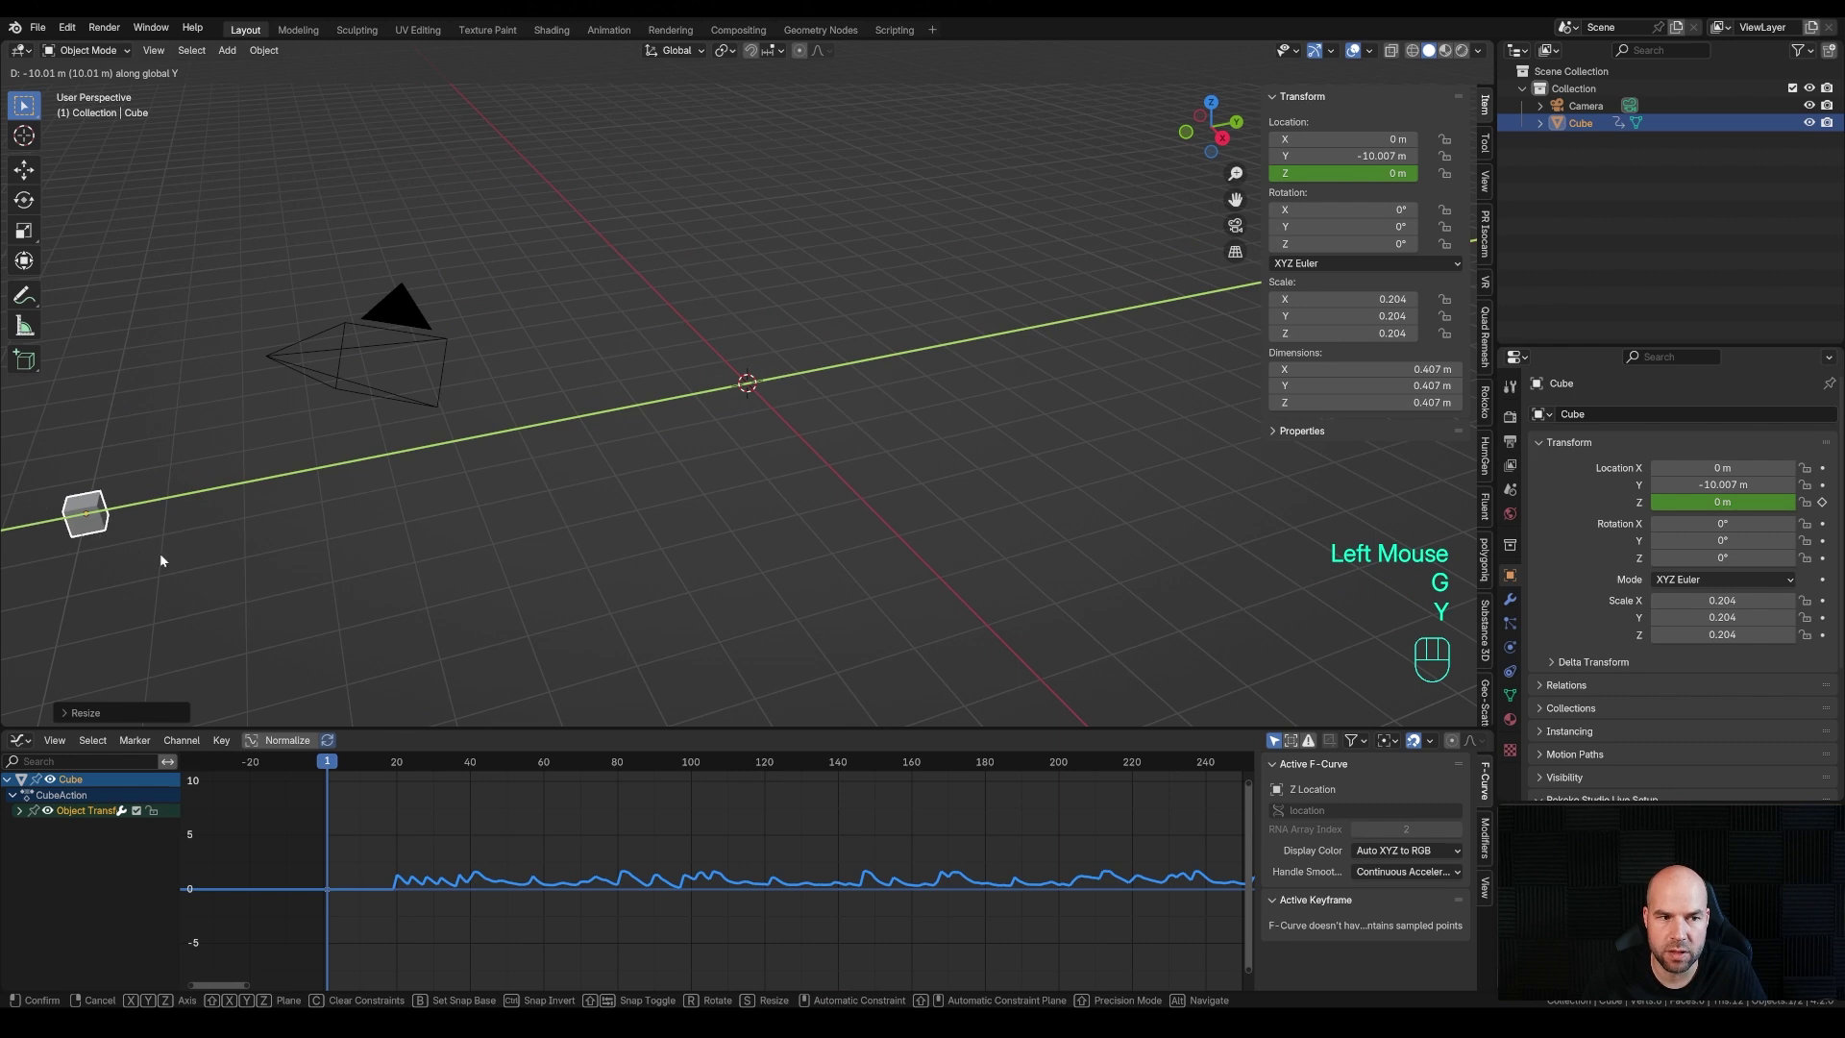
left_click(152, 551)
key("space")
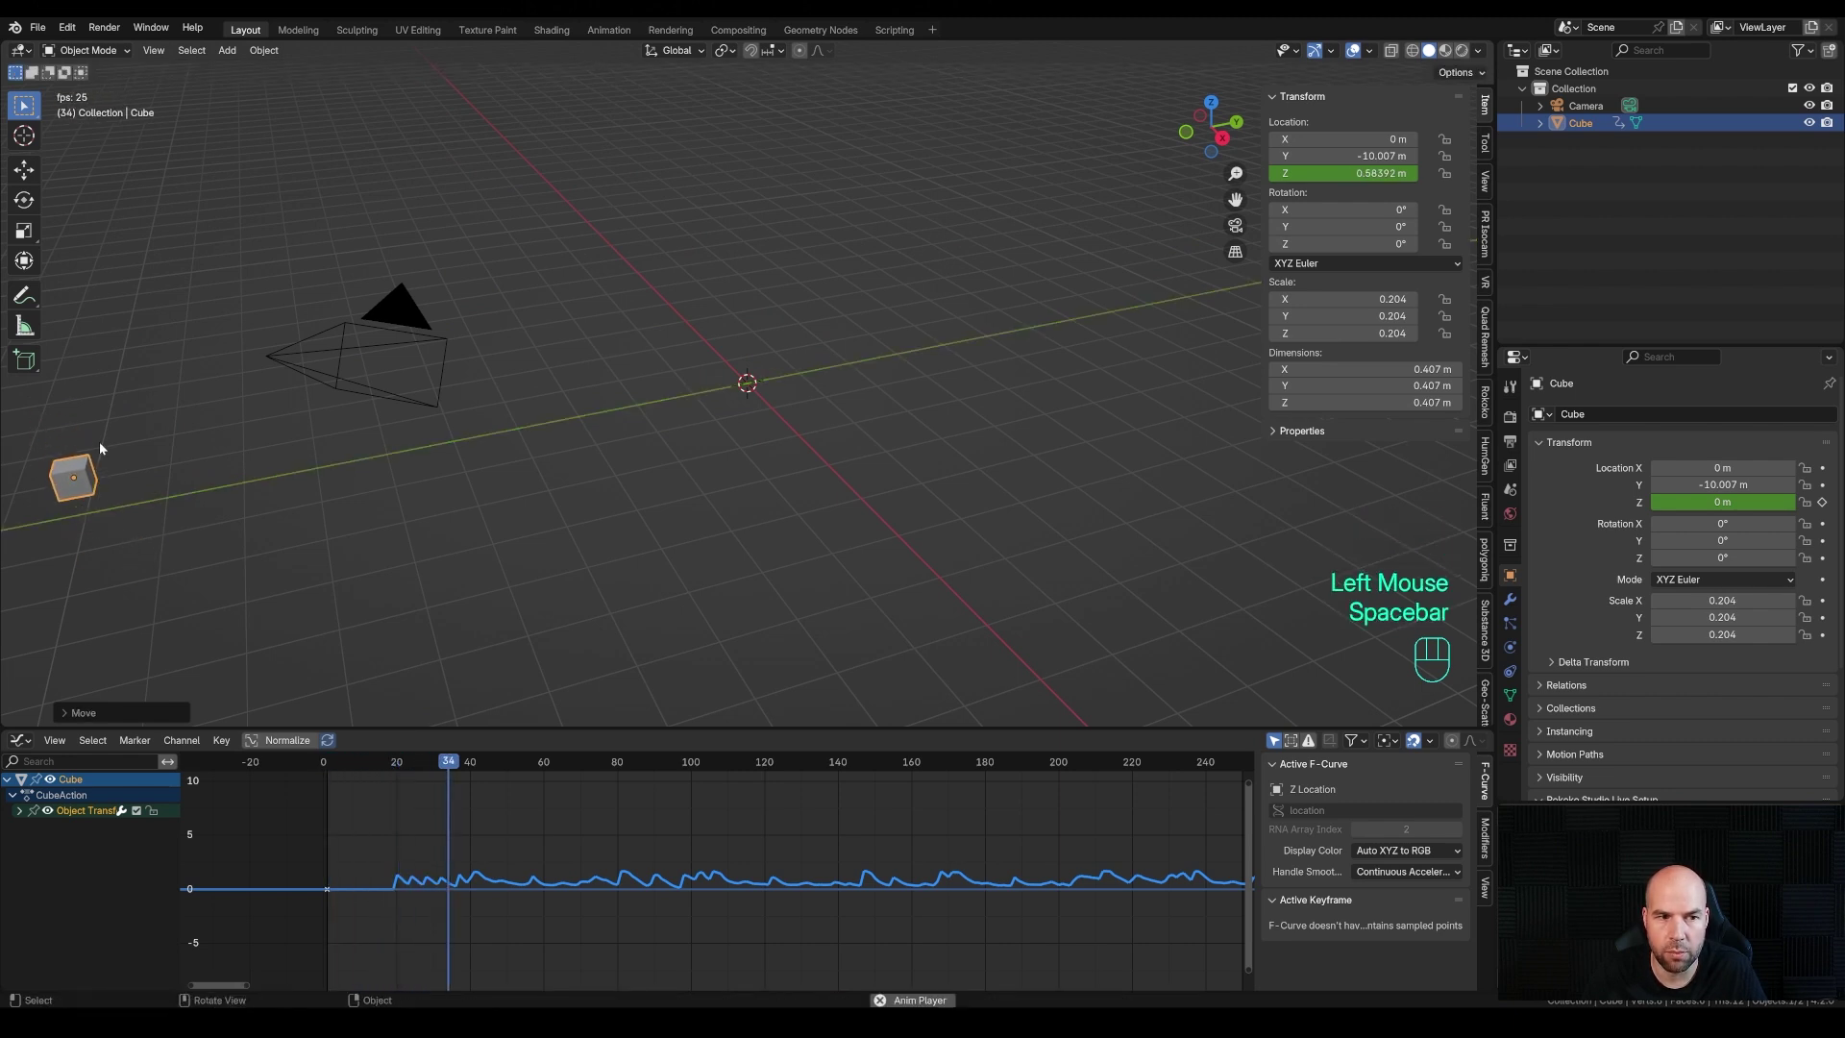
key("space")
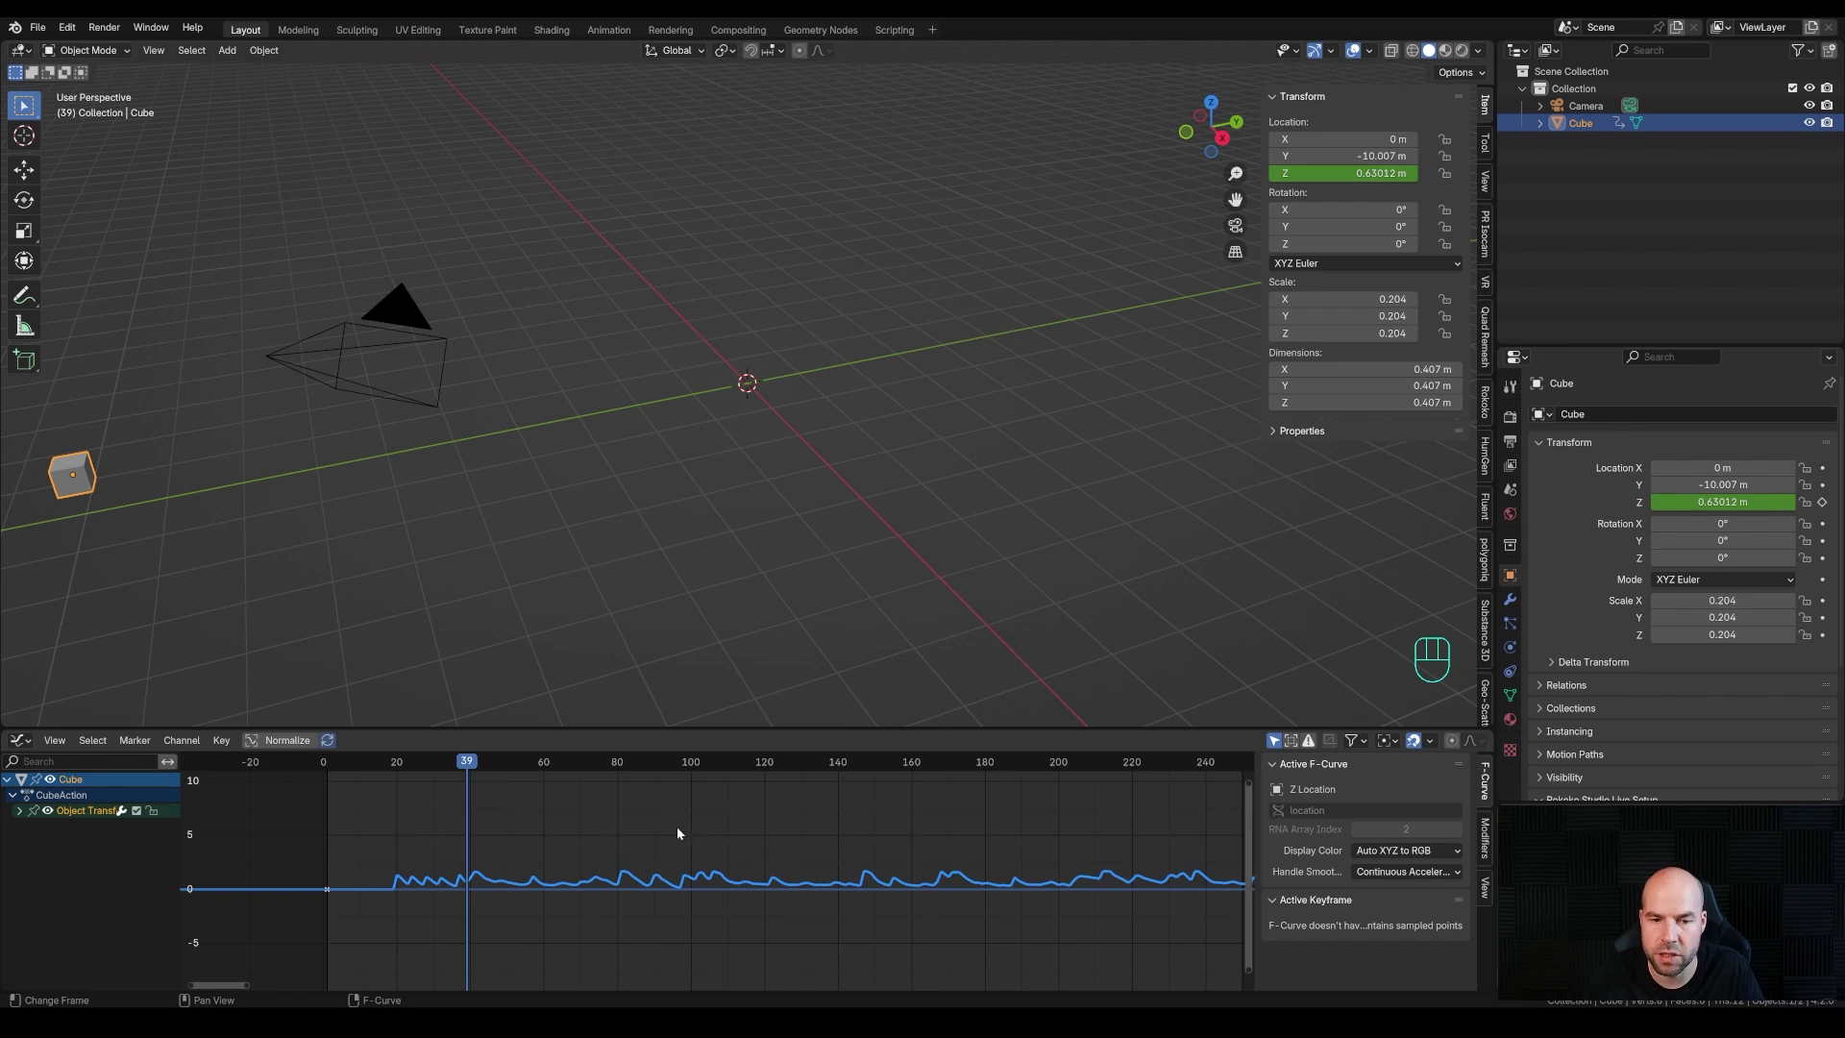
Switch the Graph Editor back to the Timeline and set the scene's start frame to 1200
middle_click_drag(677, 827, 627, 836)
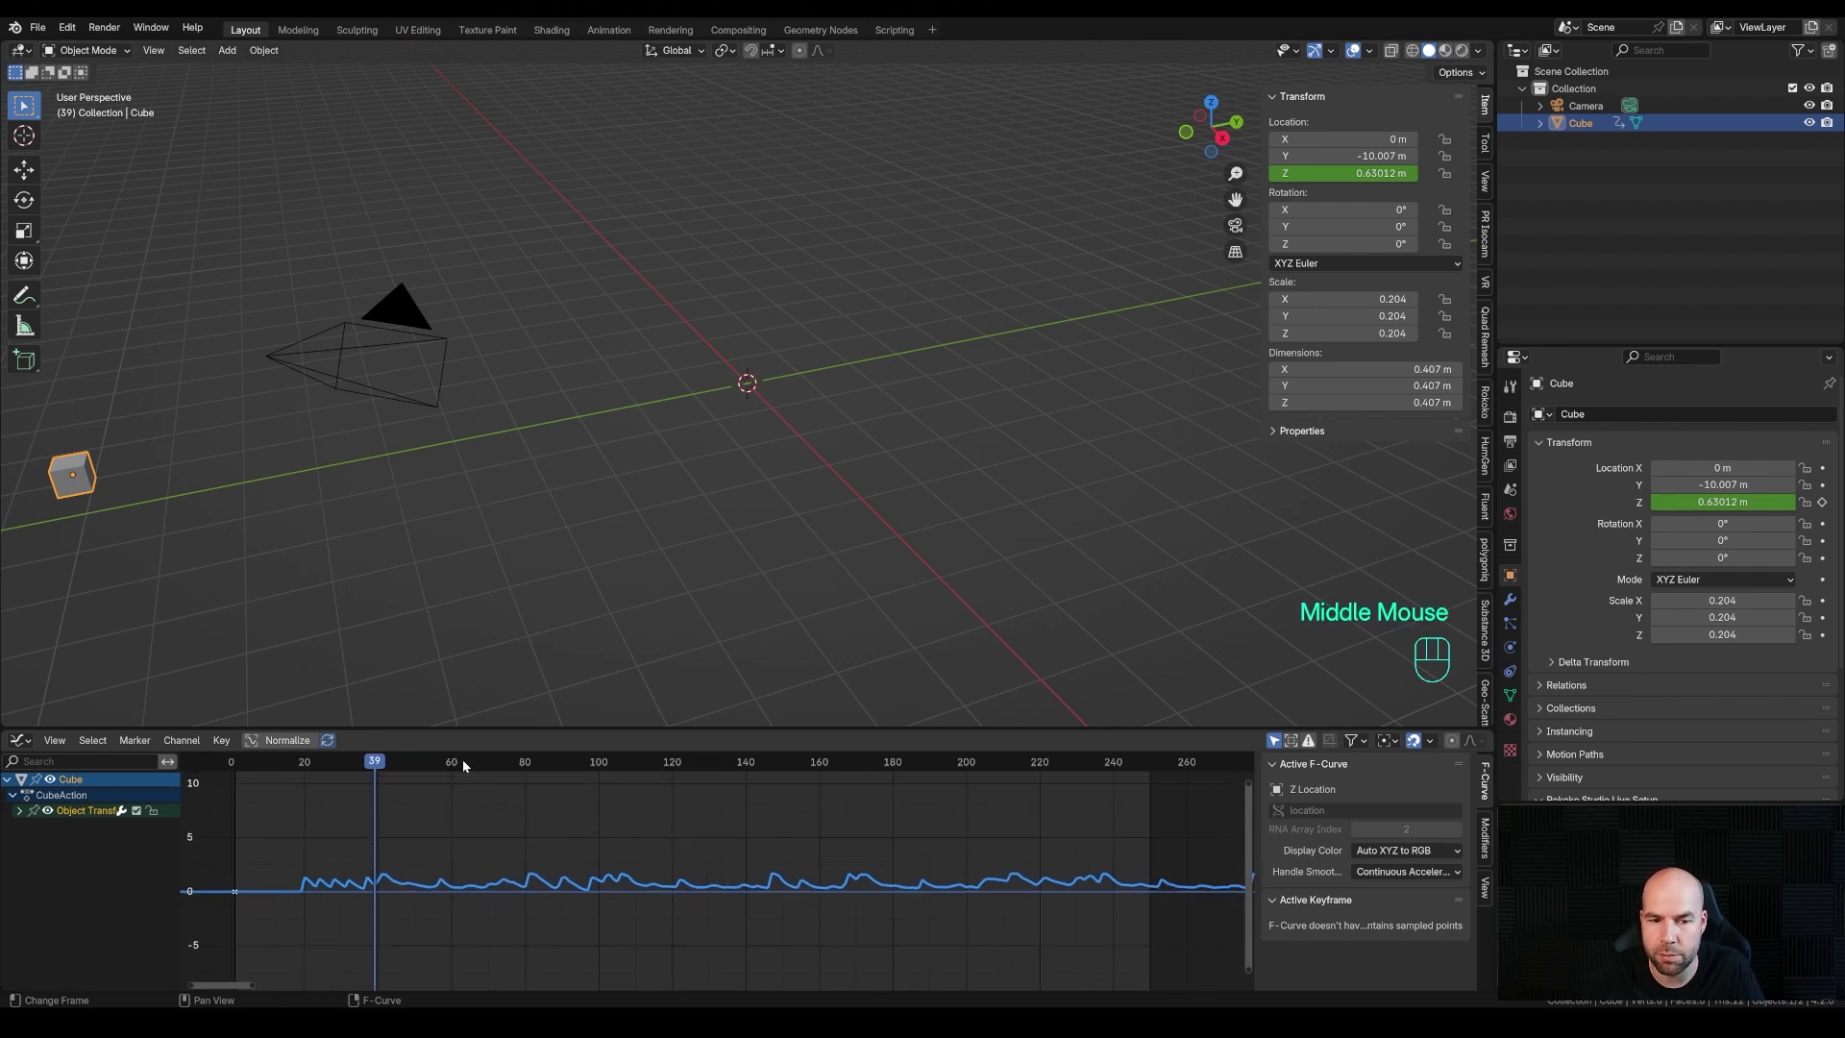
middle_click_drag(467, 805, 590, 816)
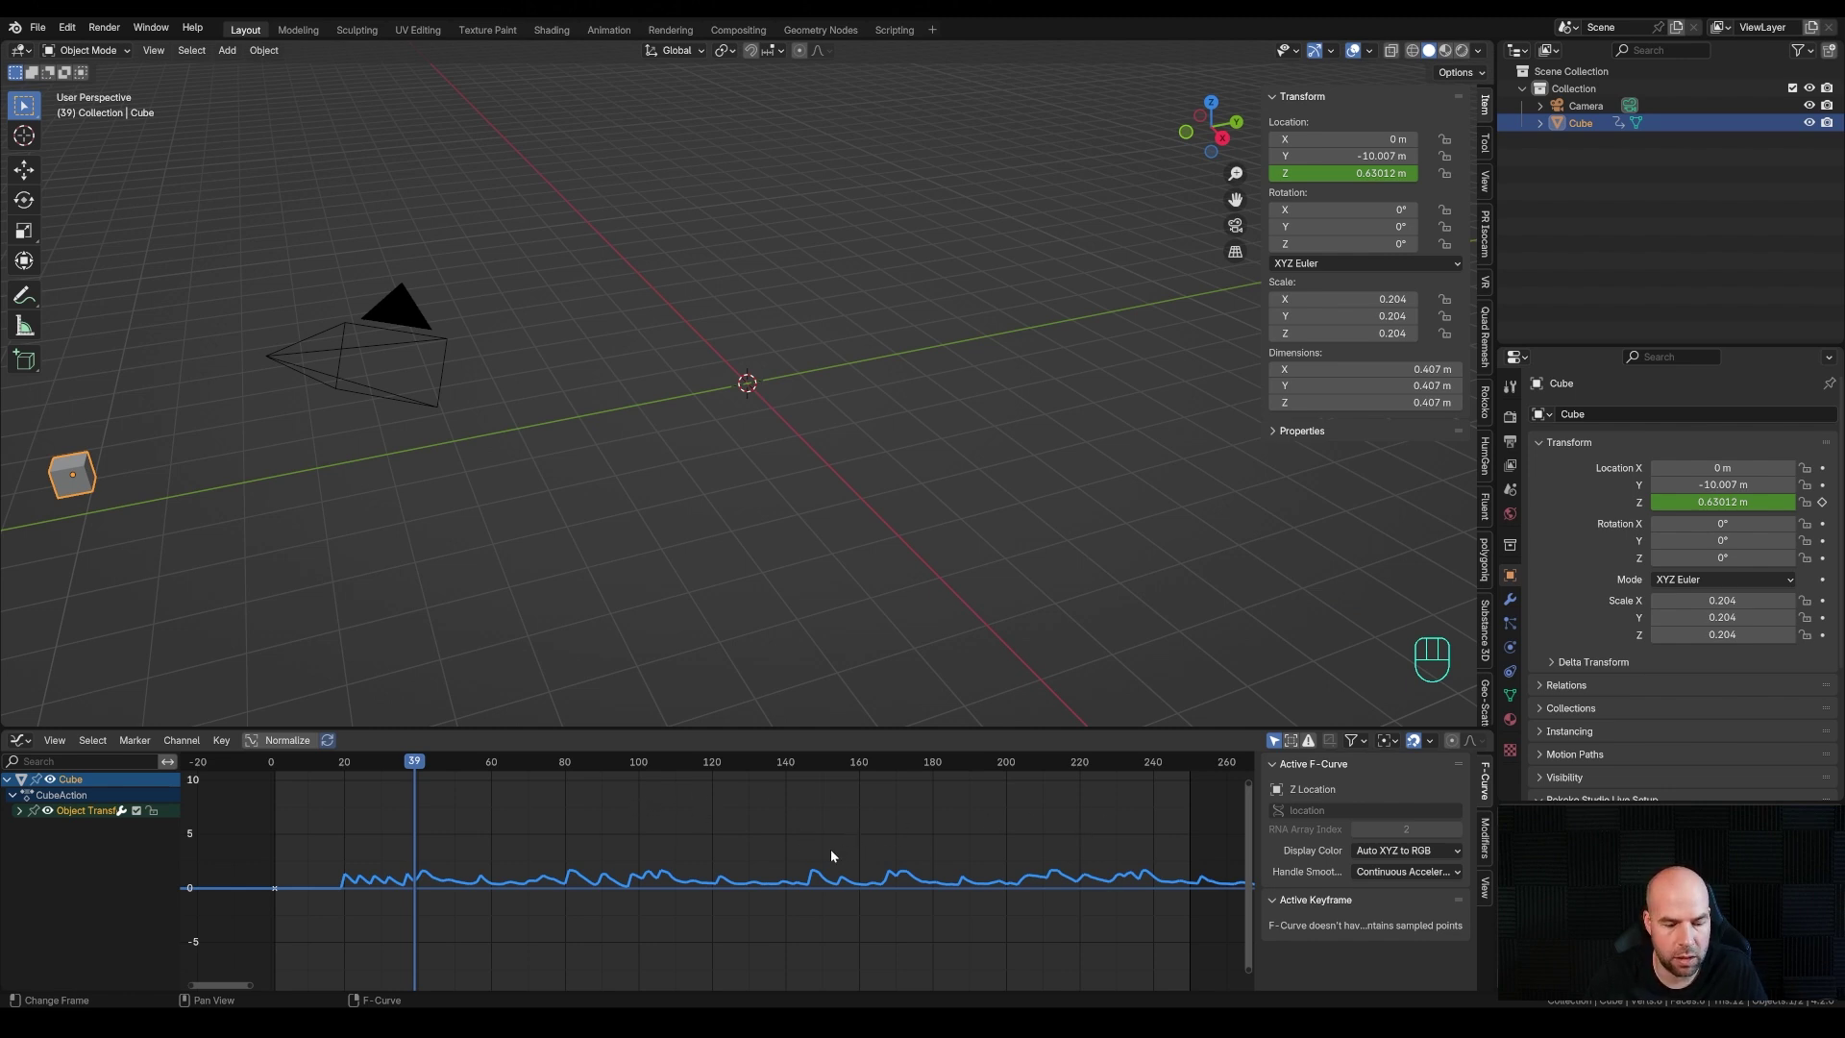
key("ctrl+Tab")
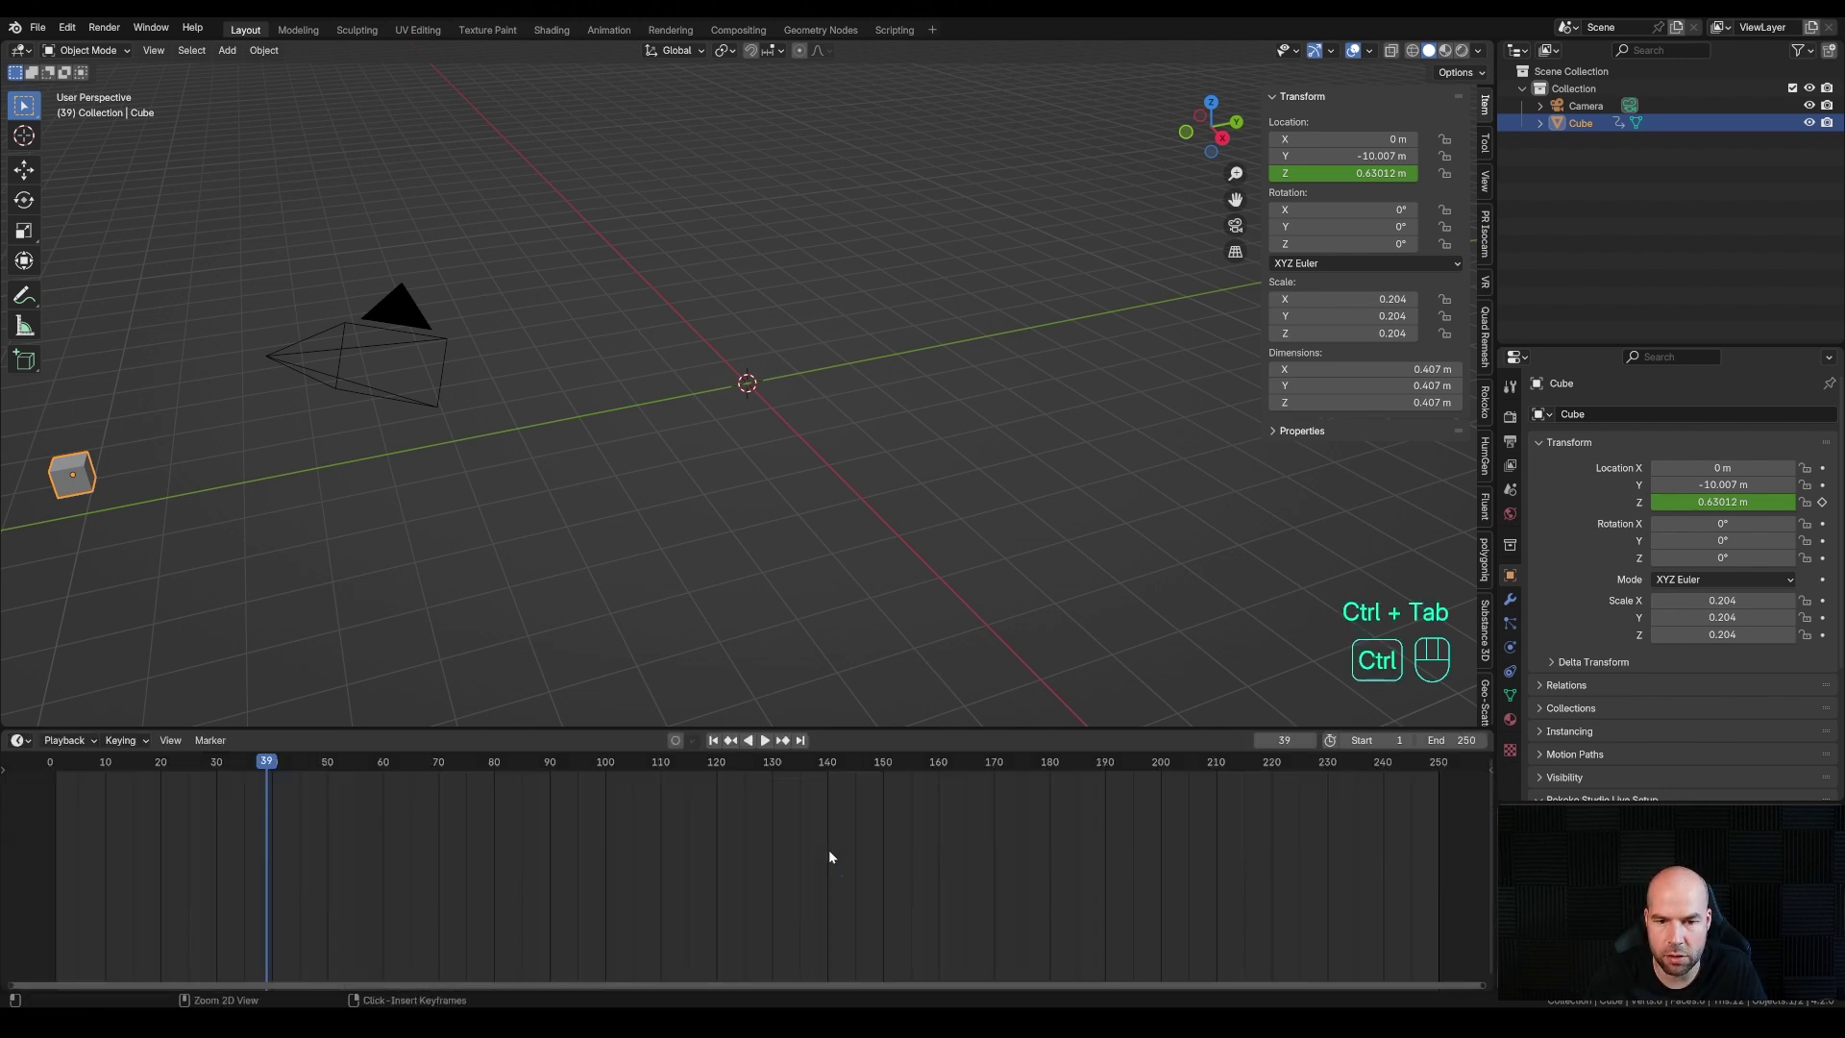
left_click(1388, 741)
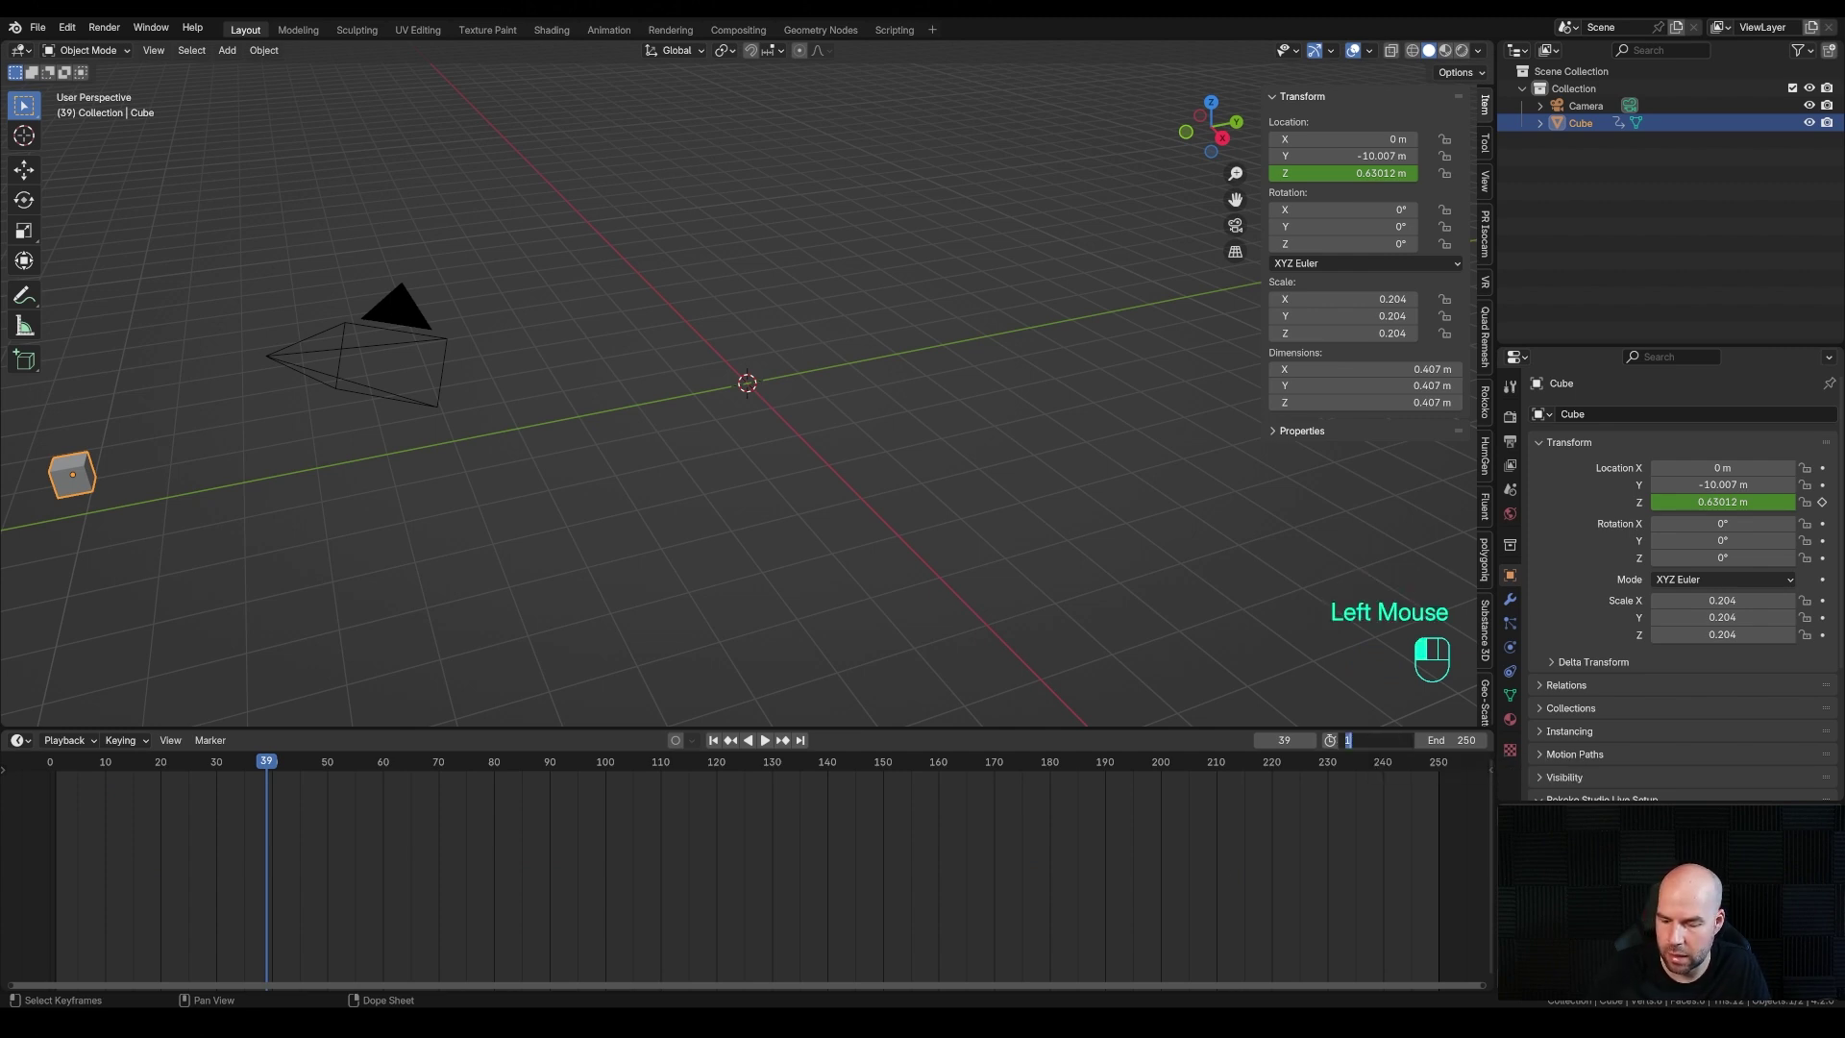
type("1200")
key("Return")
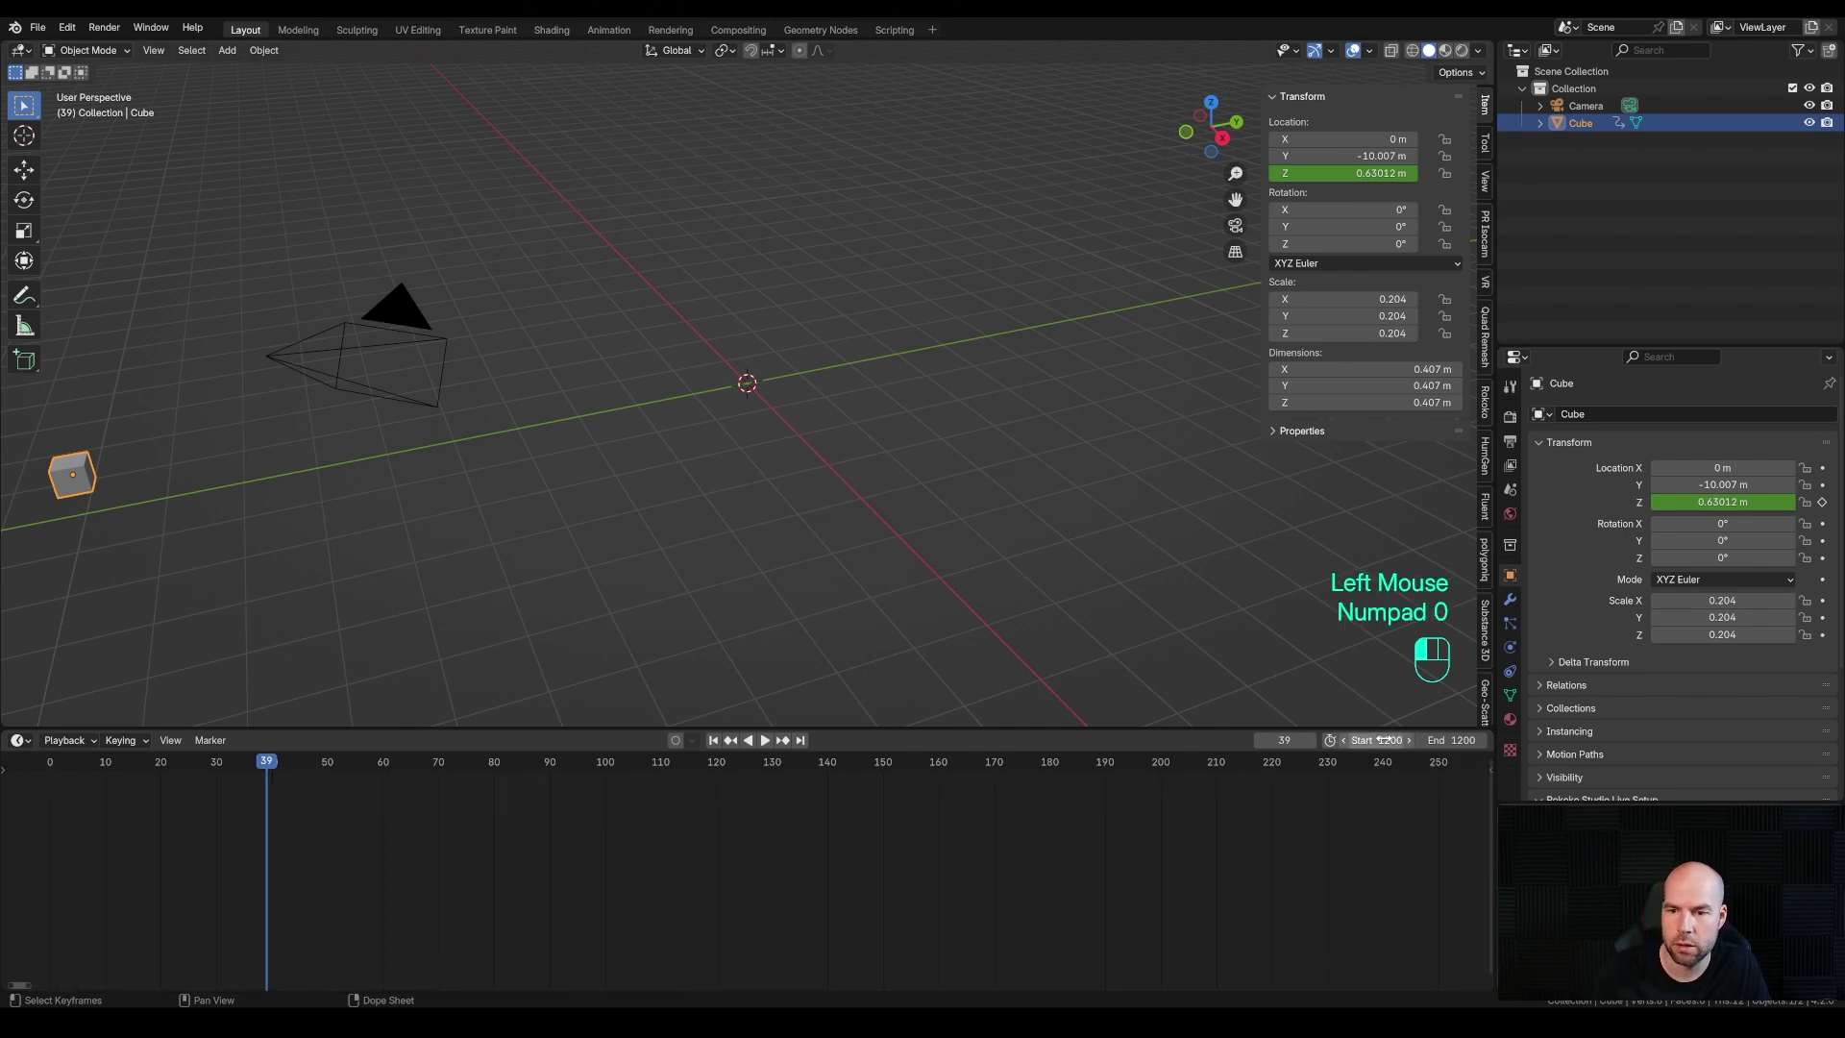
Try to undo the start frame change and set the scene's end frame to 1523
key("ctrl+z")
key("ctrl+z")
left_click(1446, 740)
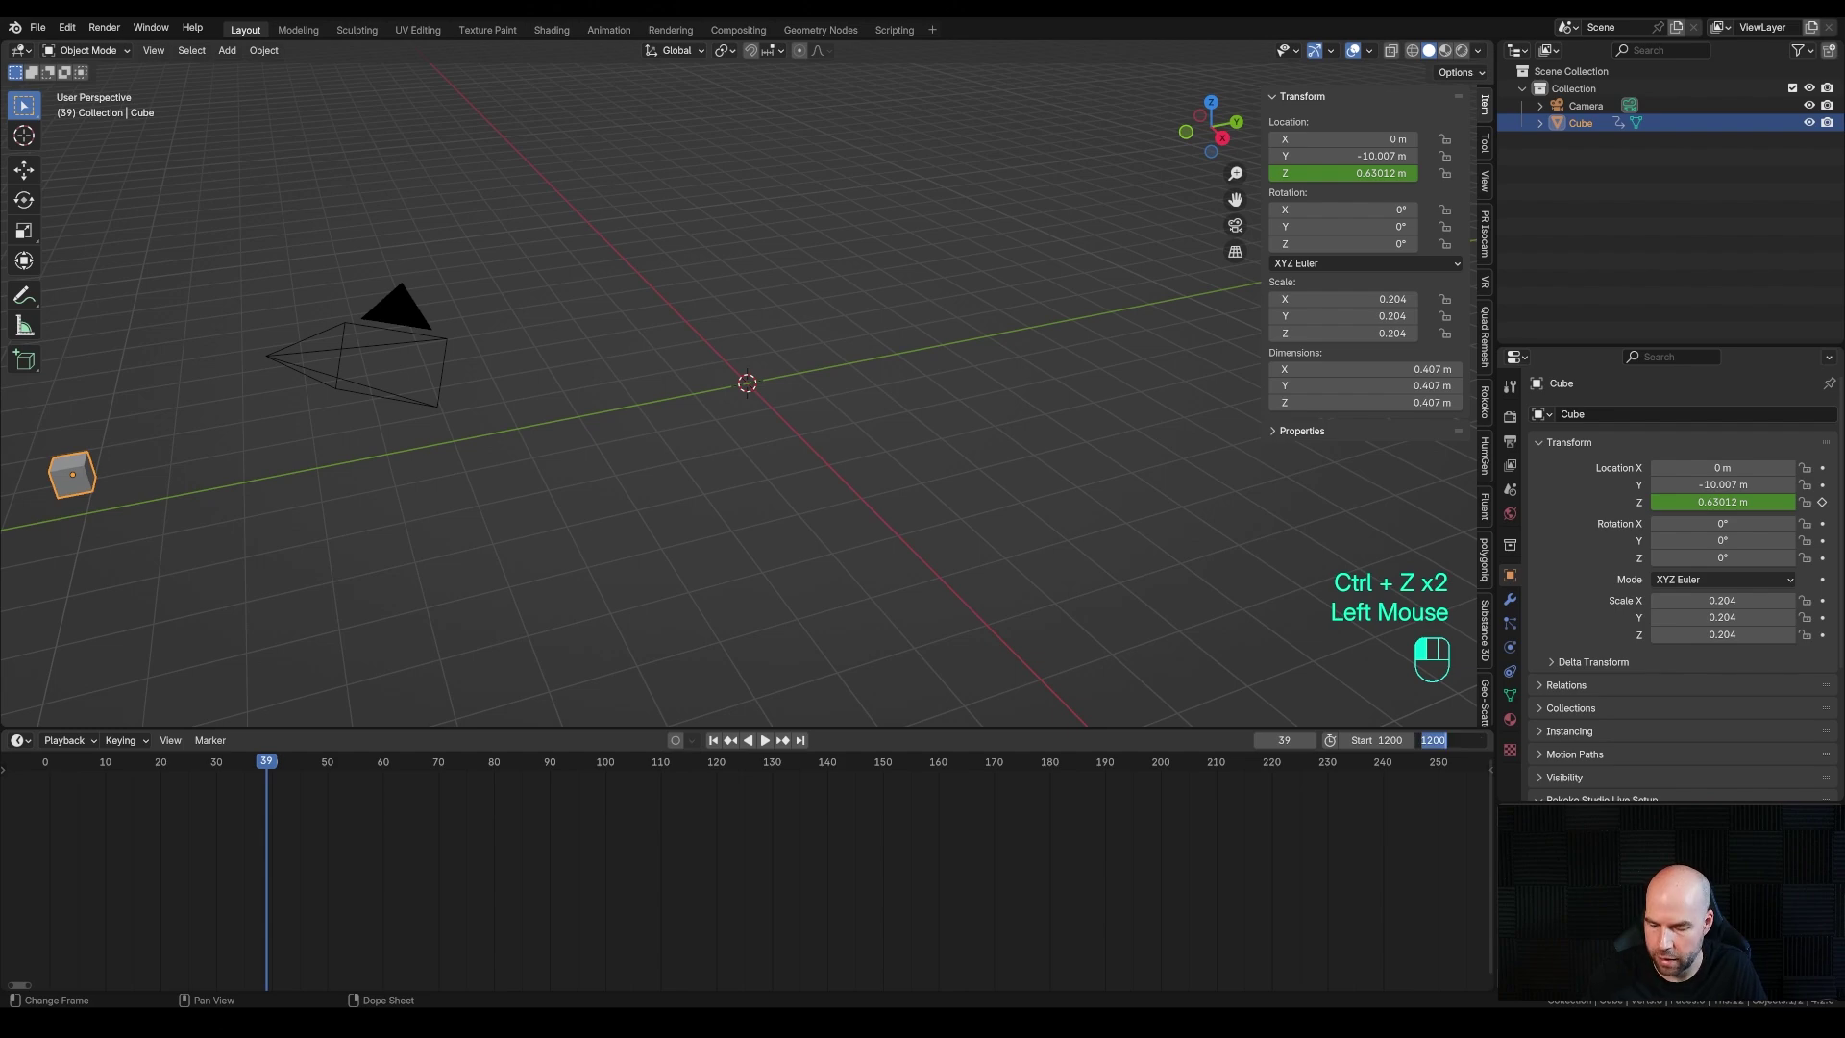
type("1523")
key("Return")
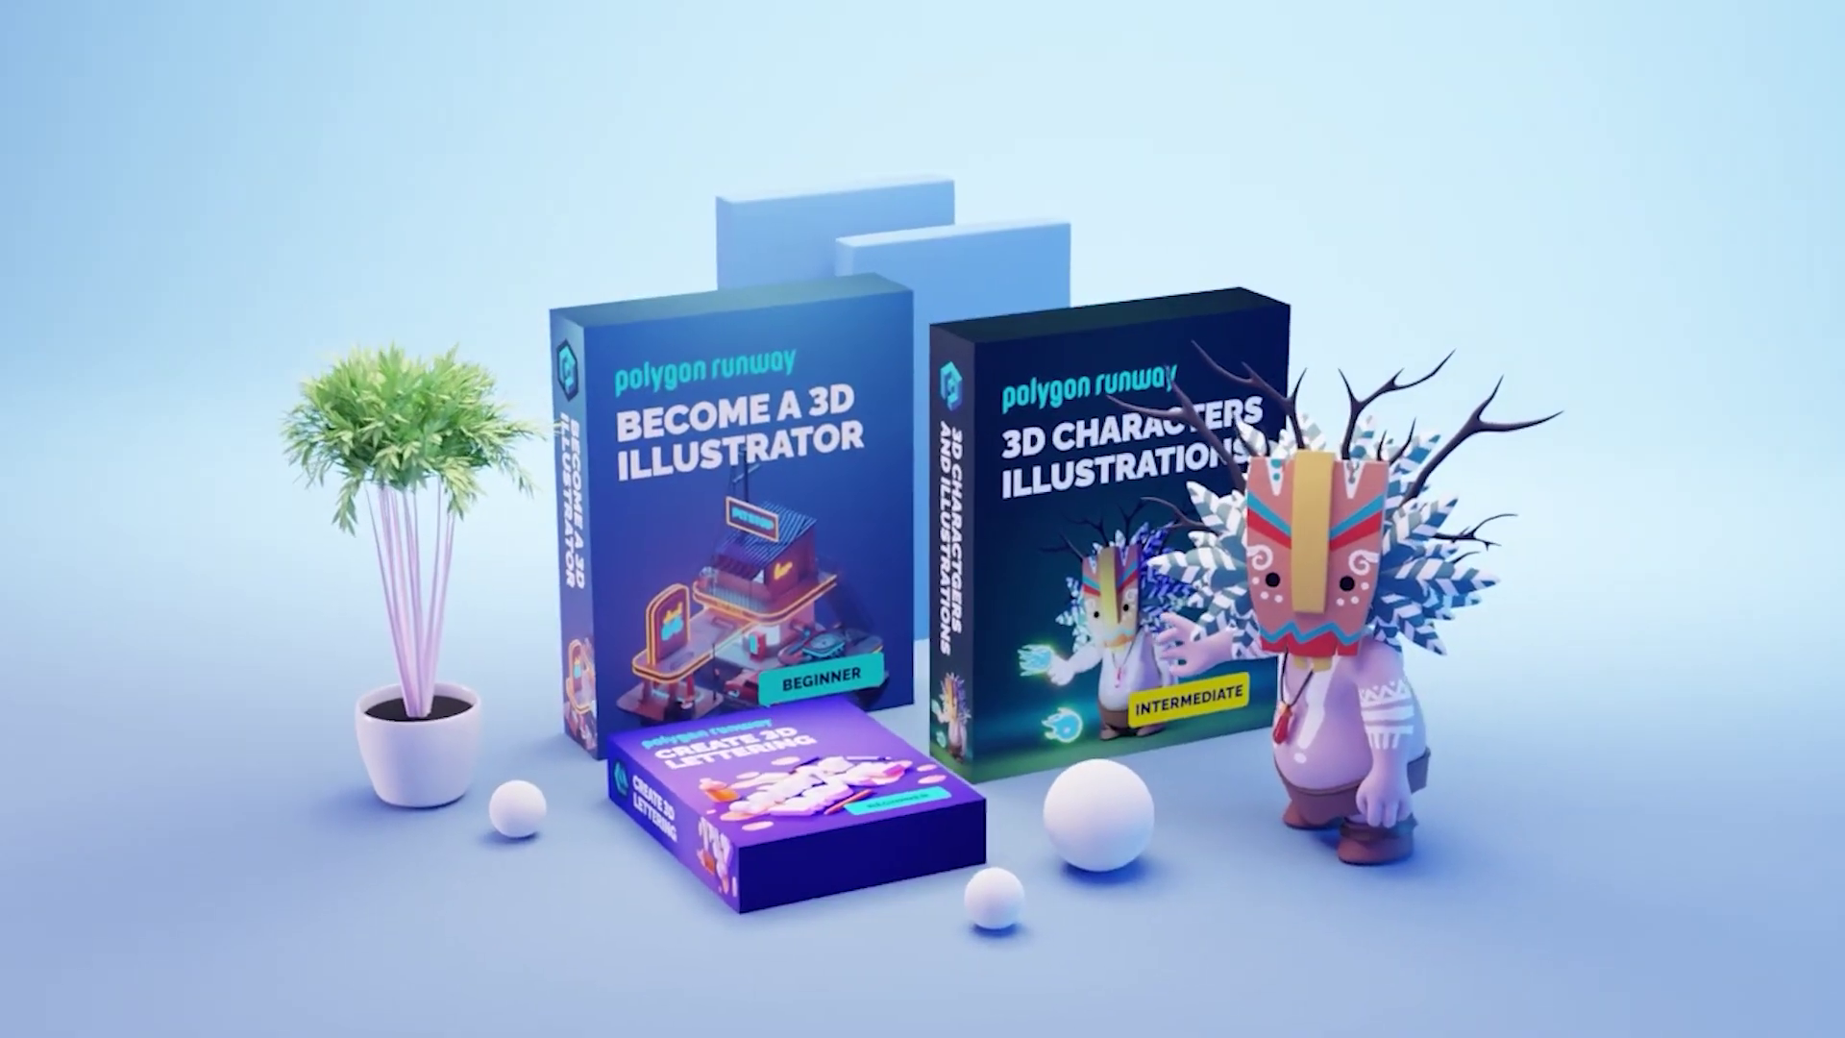
scroll(367, 822, "down", 8)
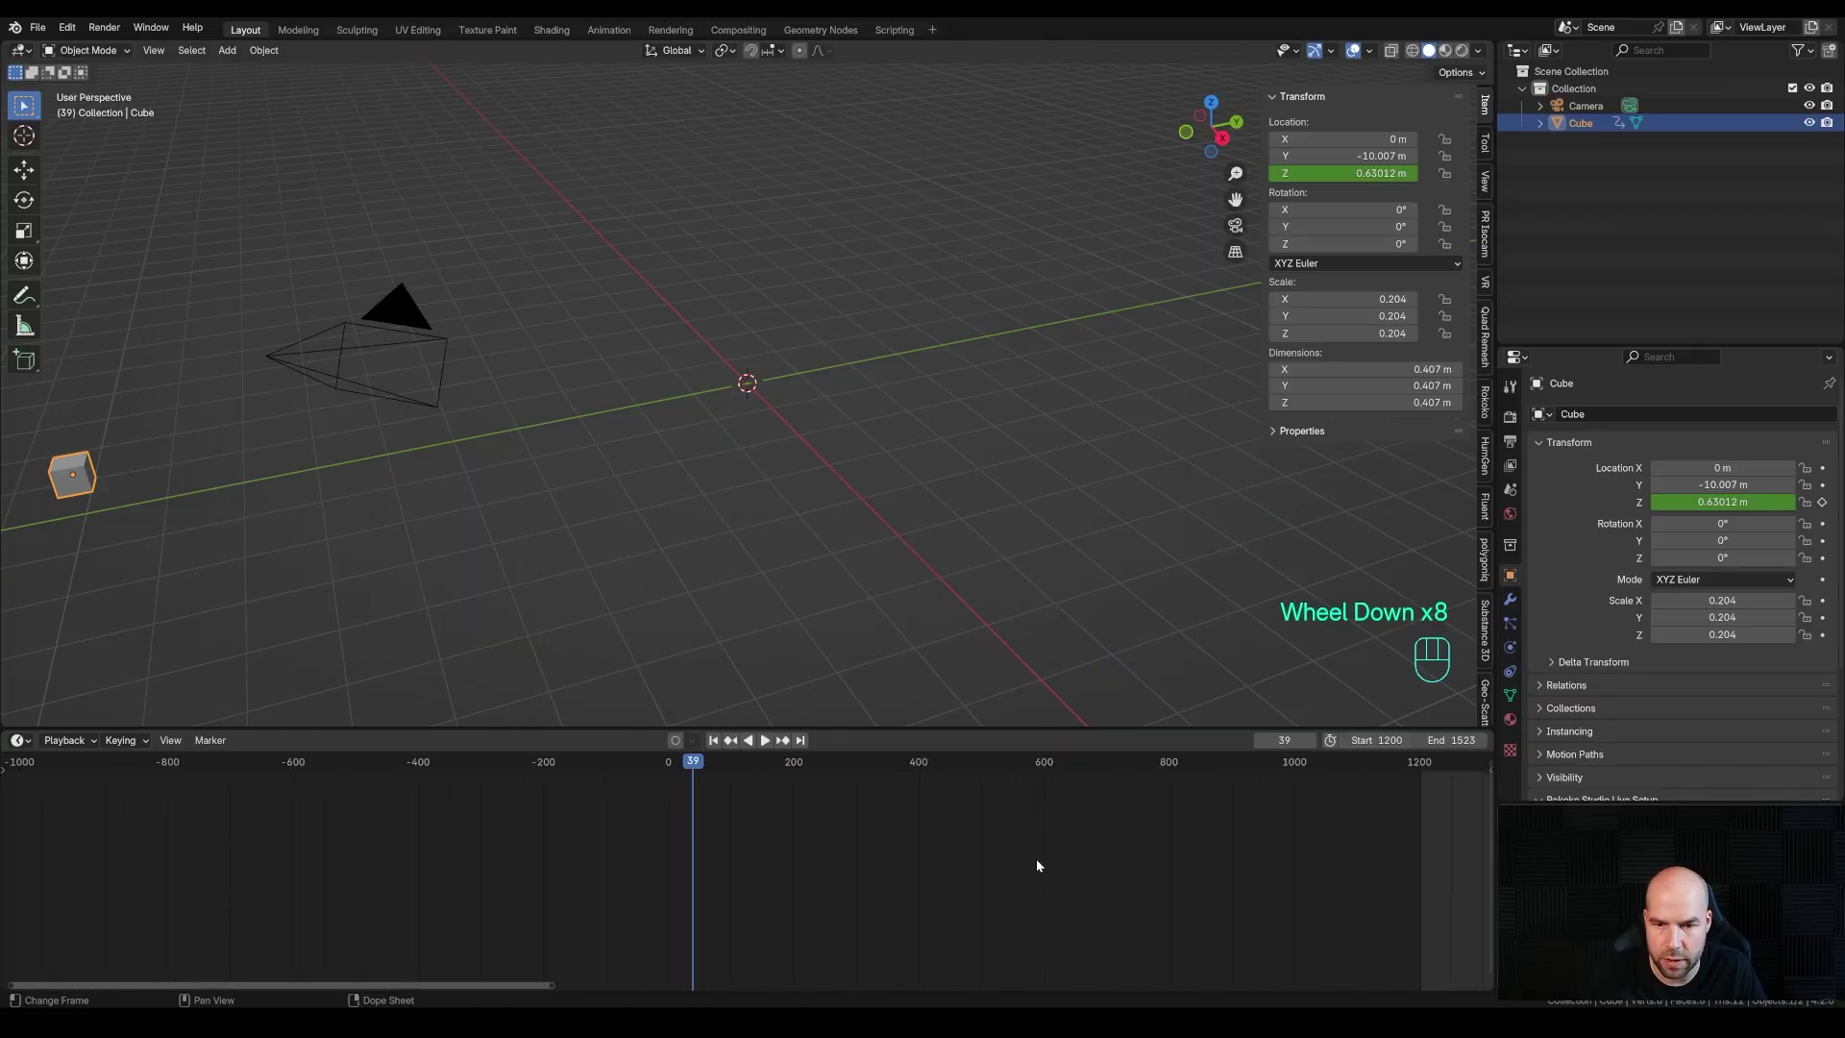
scroll(1036, 857, "down", 2)
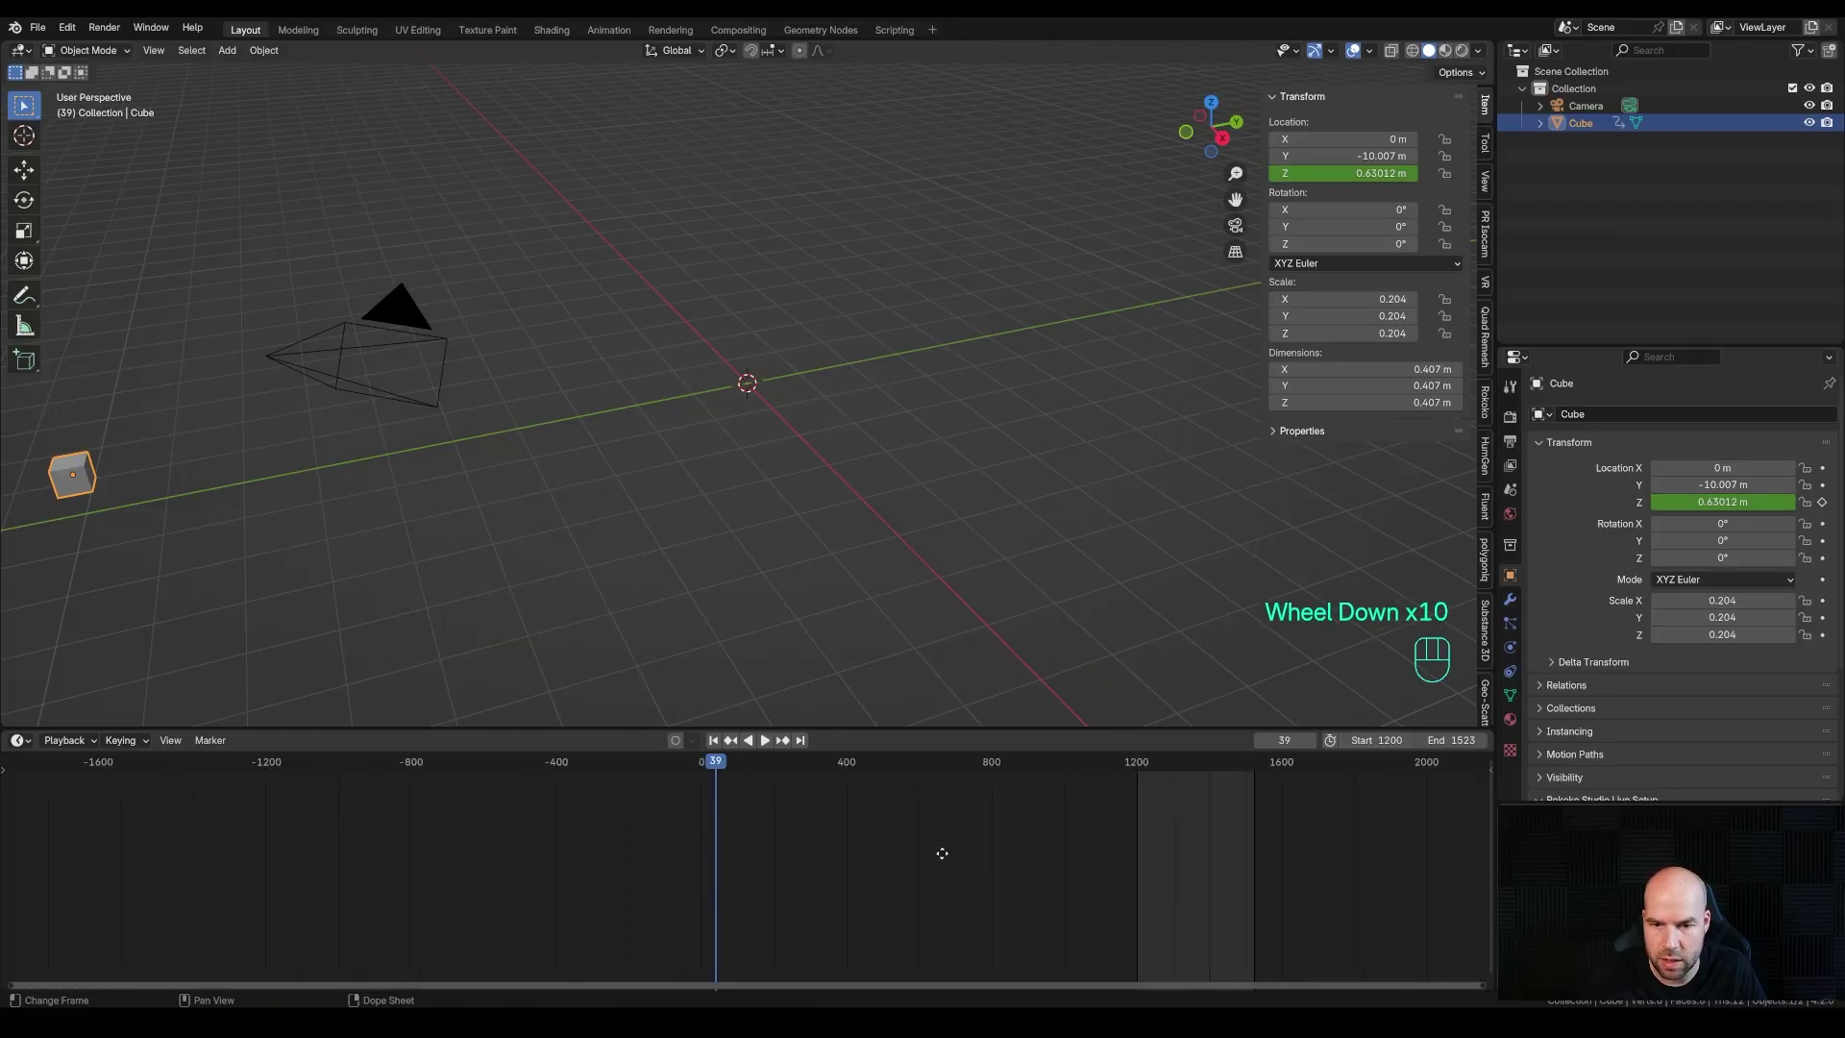
Move the current frame to 1202, near the start of the scene's frame range
middle_click_drag(939, 852, 793, 792)
left_click_drag(706, 762, 696, 762)
scroll(751, 838, "up", 2, "ctrl")
scroll(752, 838, "up", 1, "ctrl")
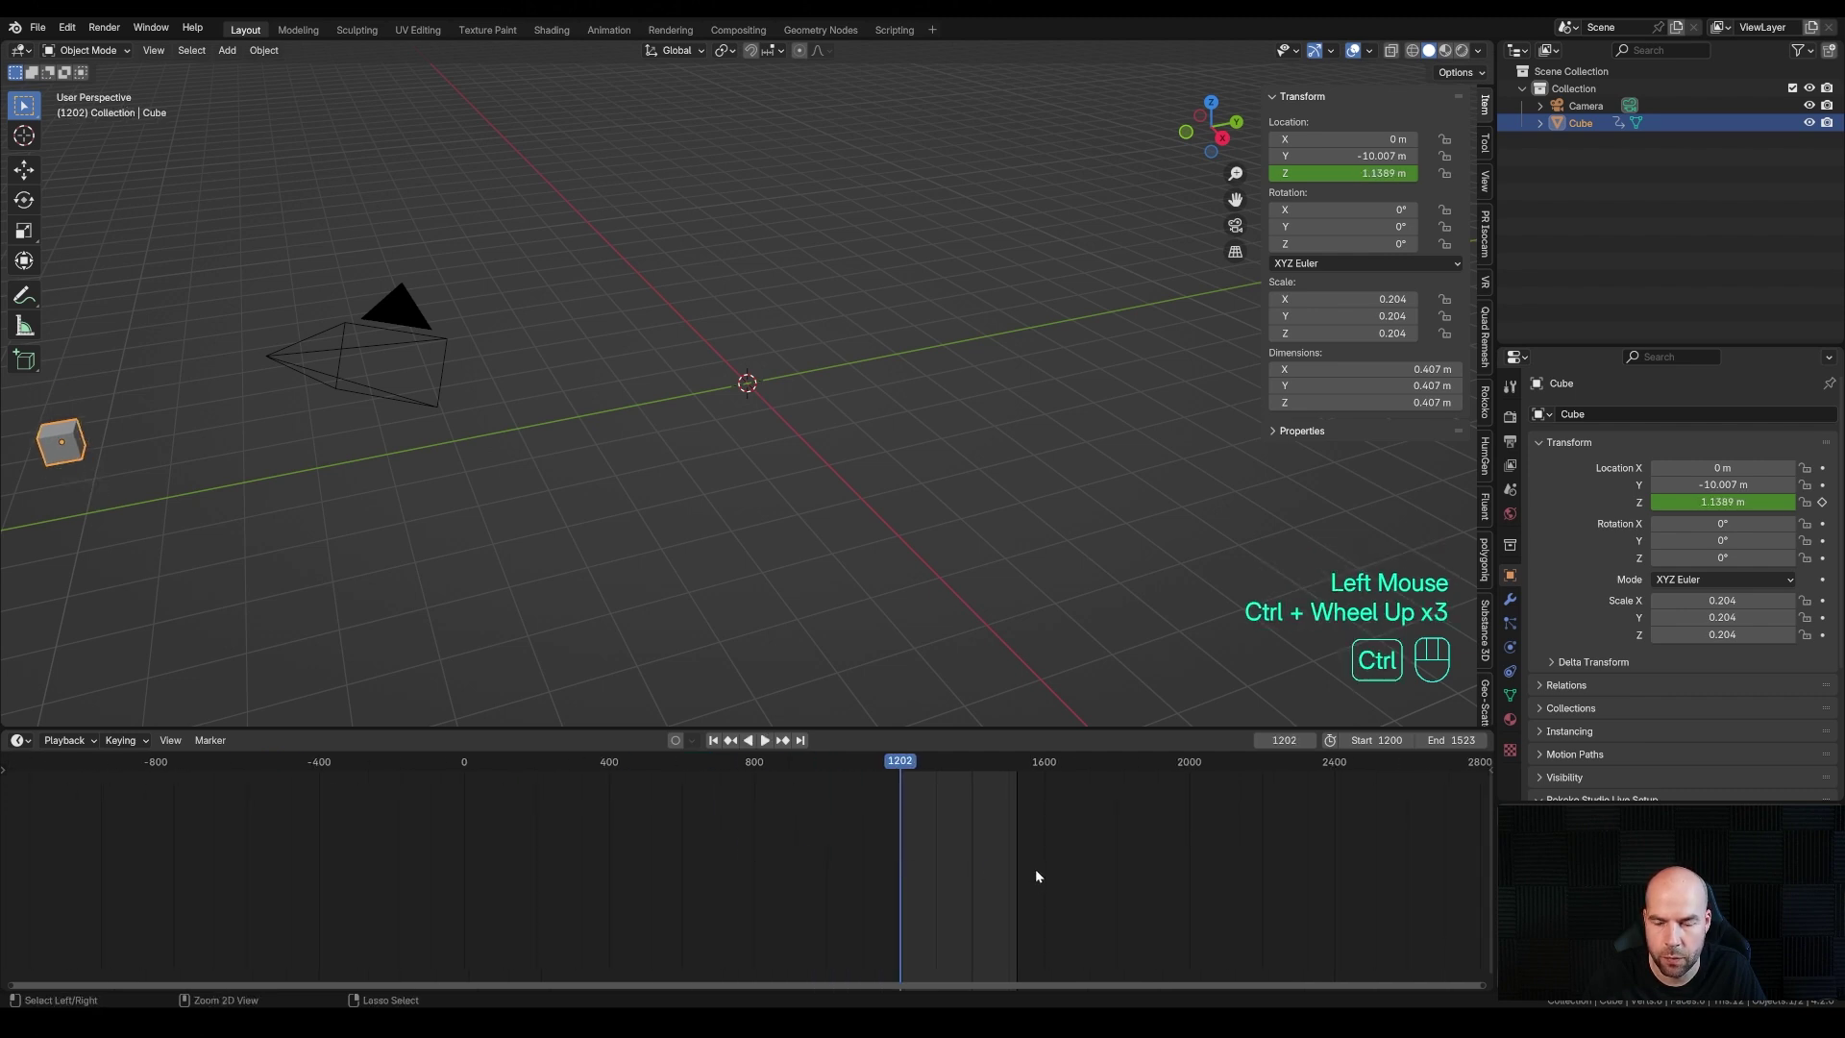
middle_click_drag(1035, 872, 1191, 867, "ctrl")
middle_click_drag(1191, 867, 508, 886)
middle_click_drag(696, 869, 806, 873, "ctrl")
scroll(805, 872, "down", 1, "ctrl")
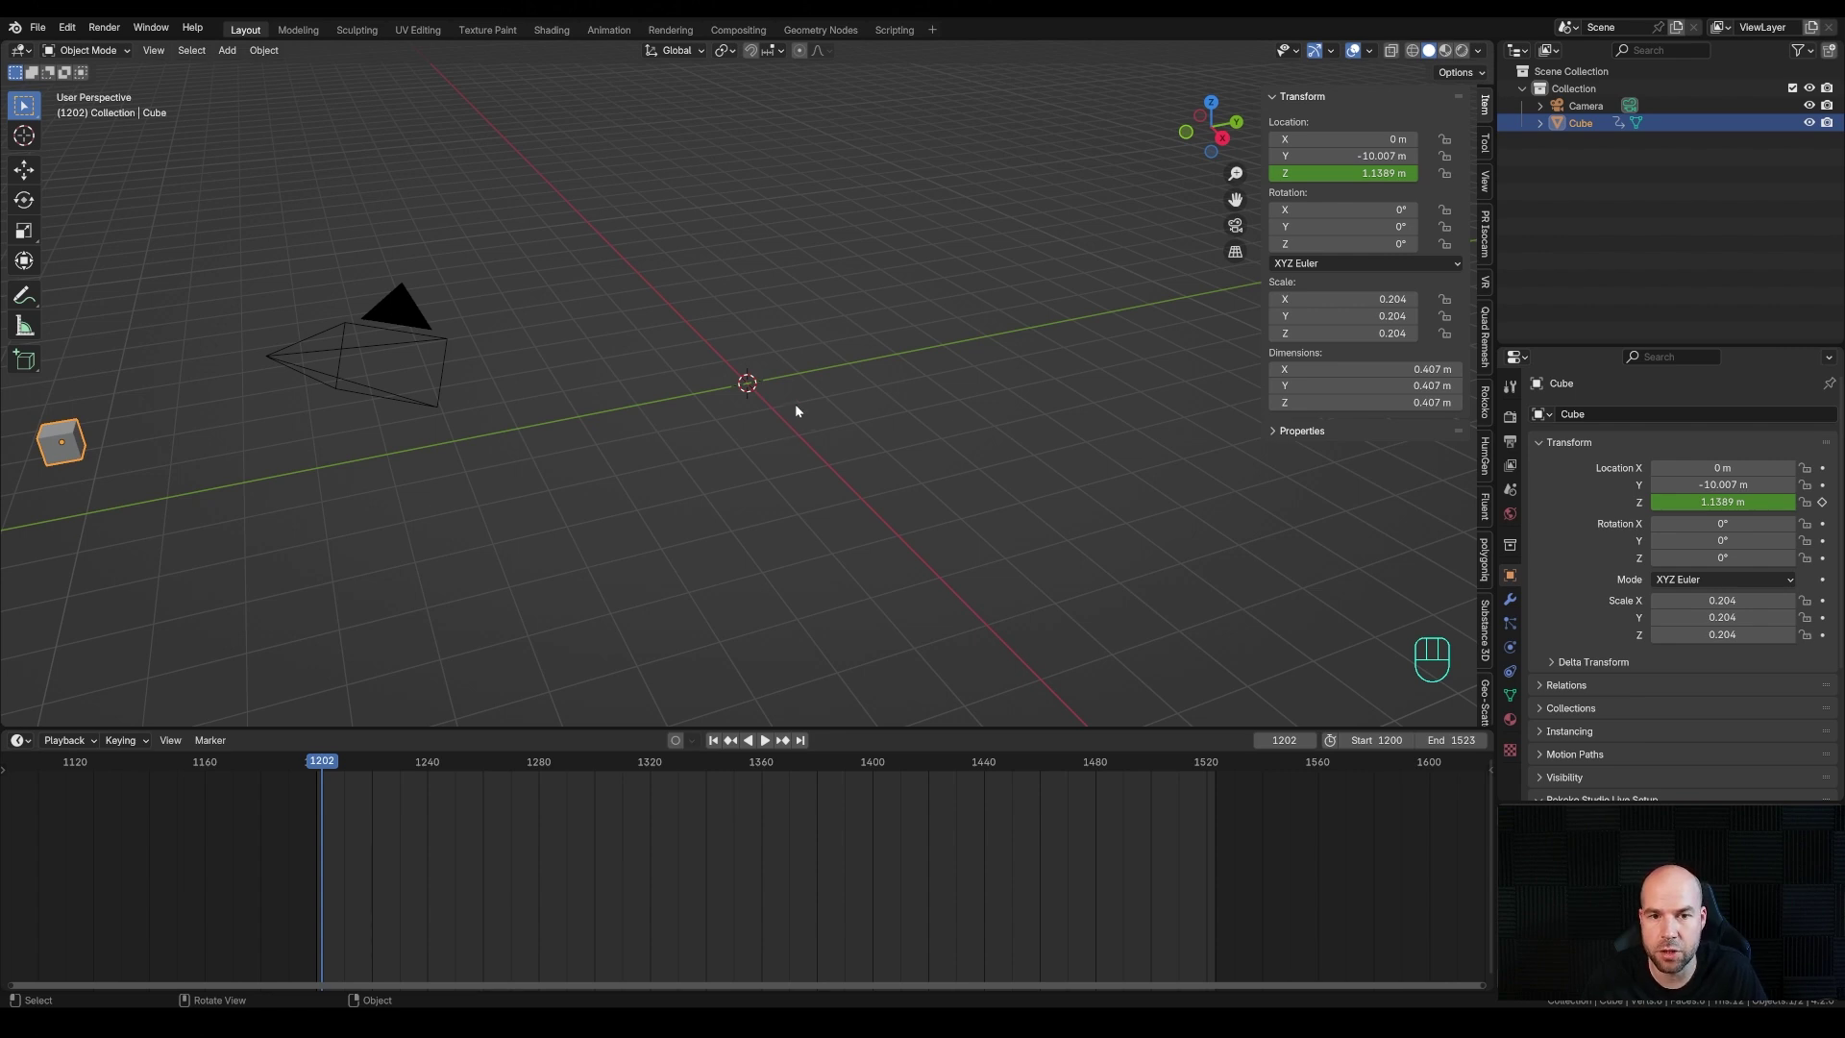
Look through the extensions list and the installed add-ons in the preferences for the Extra Mesh Objects add-on
left_click(67, 26)
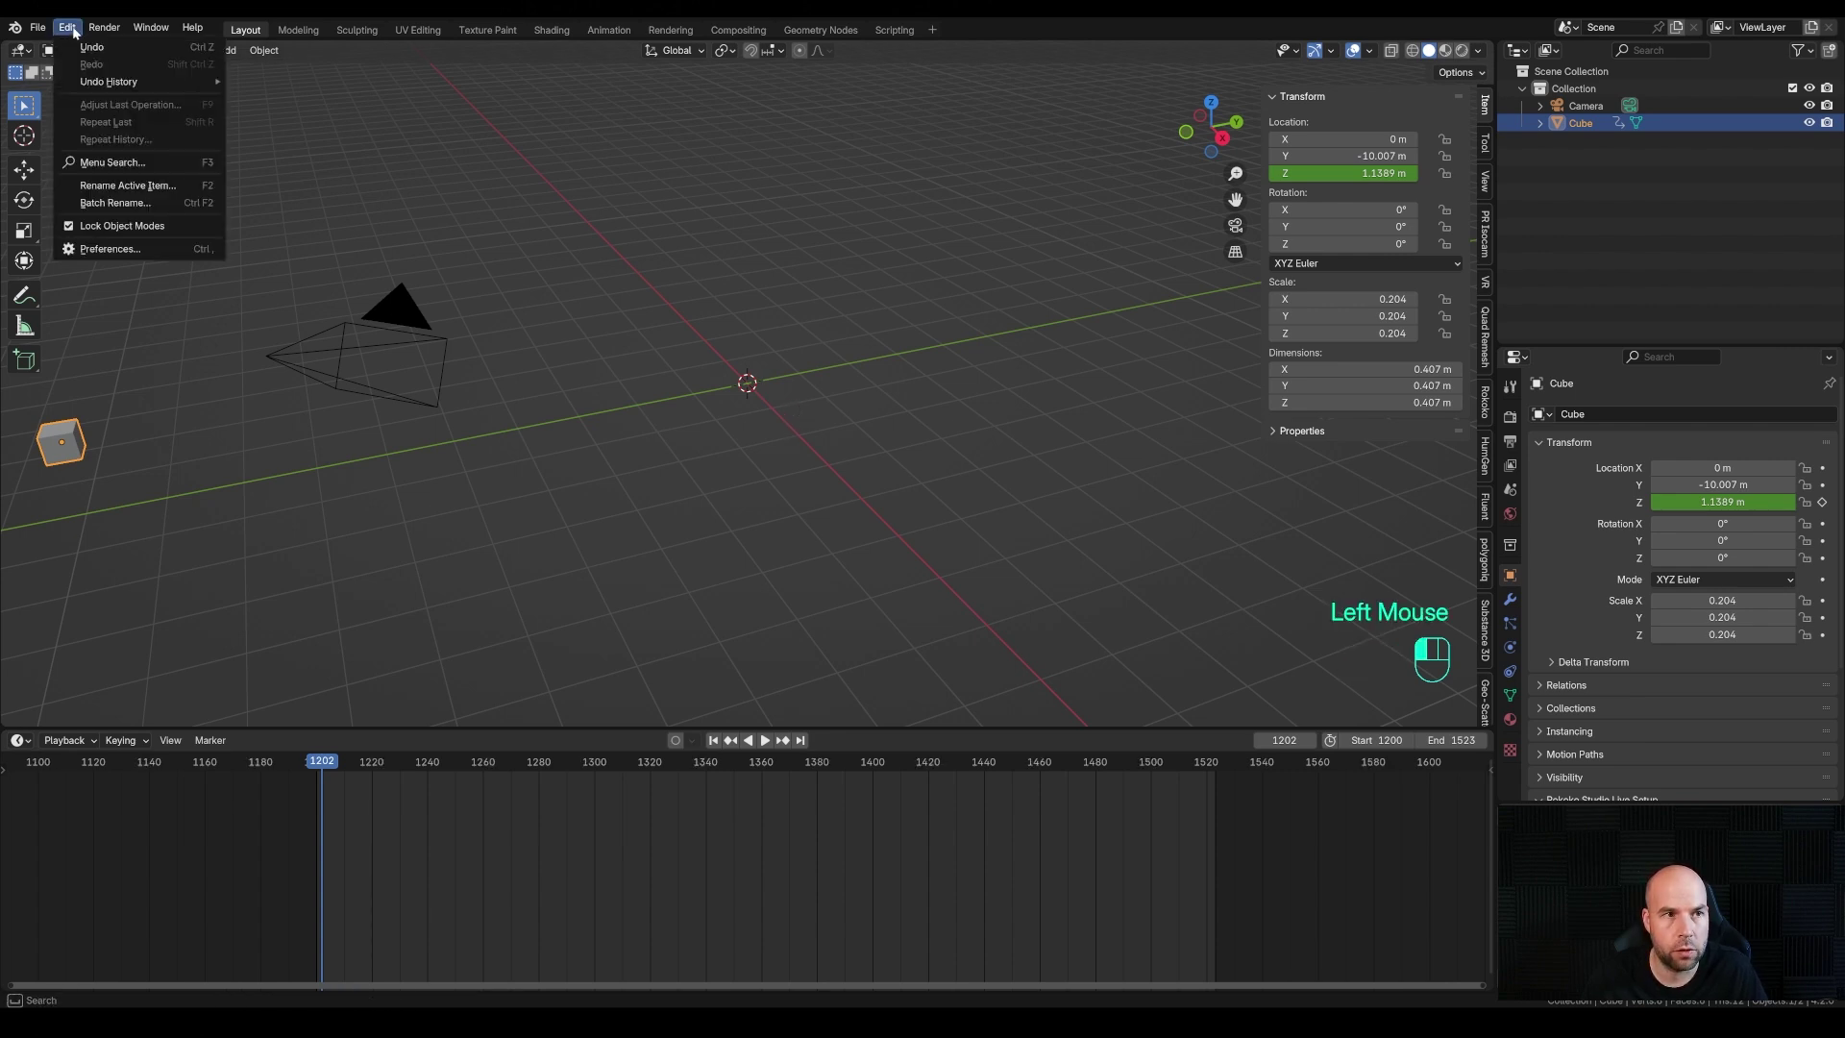
left_click(104, 250)
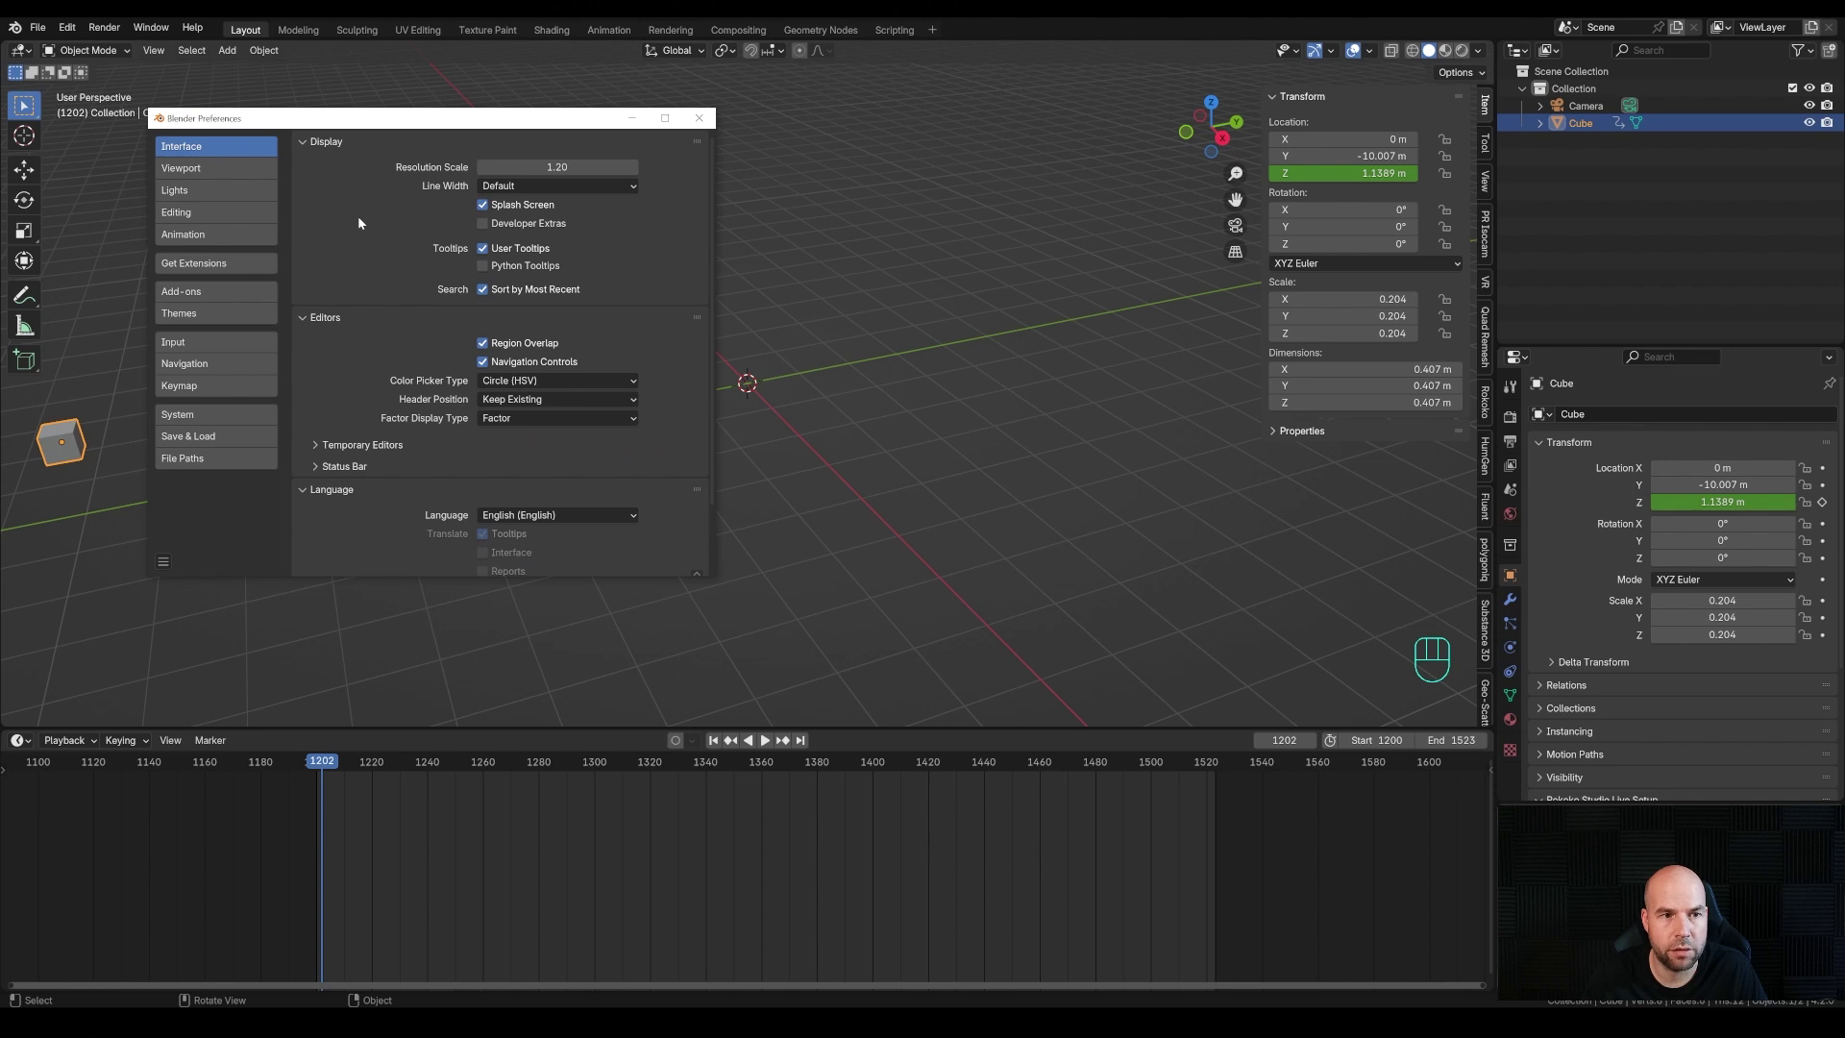
left_click(221, 292)
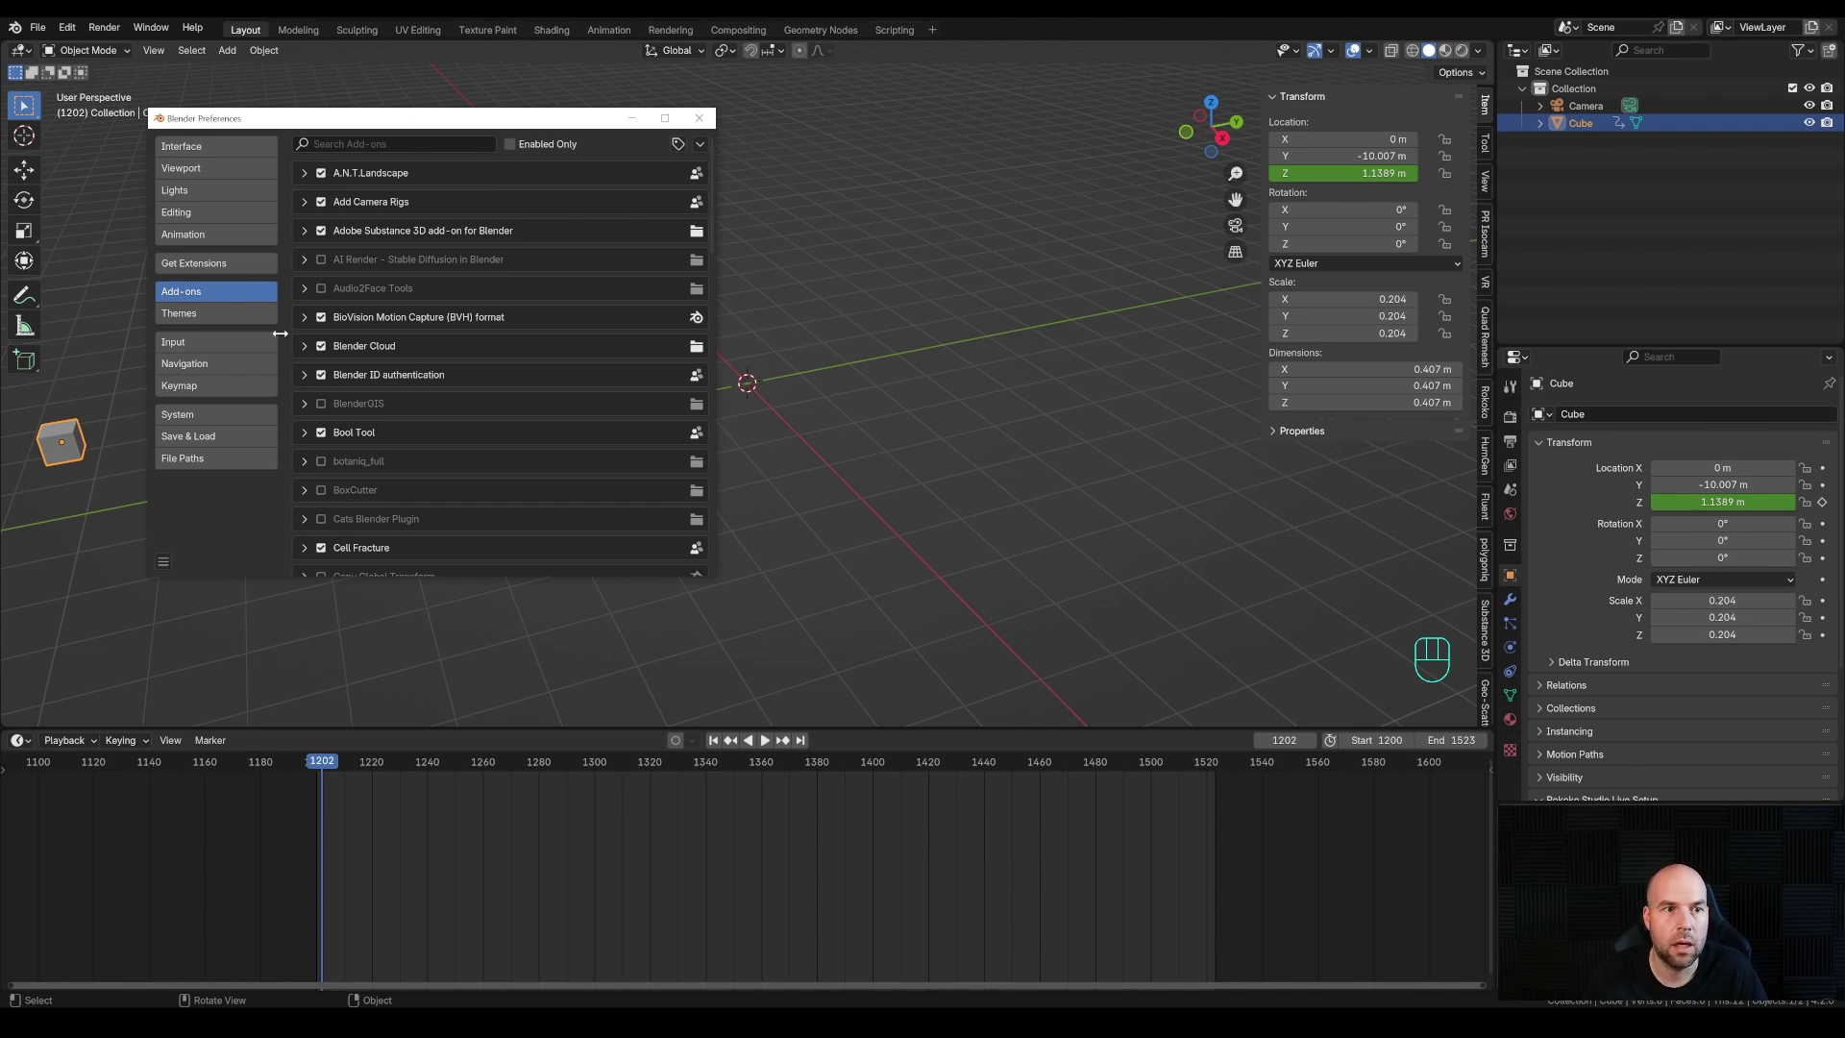
left_click(219, 266)
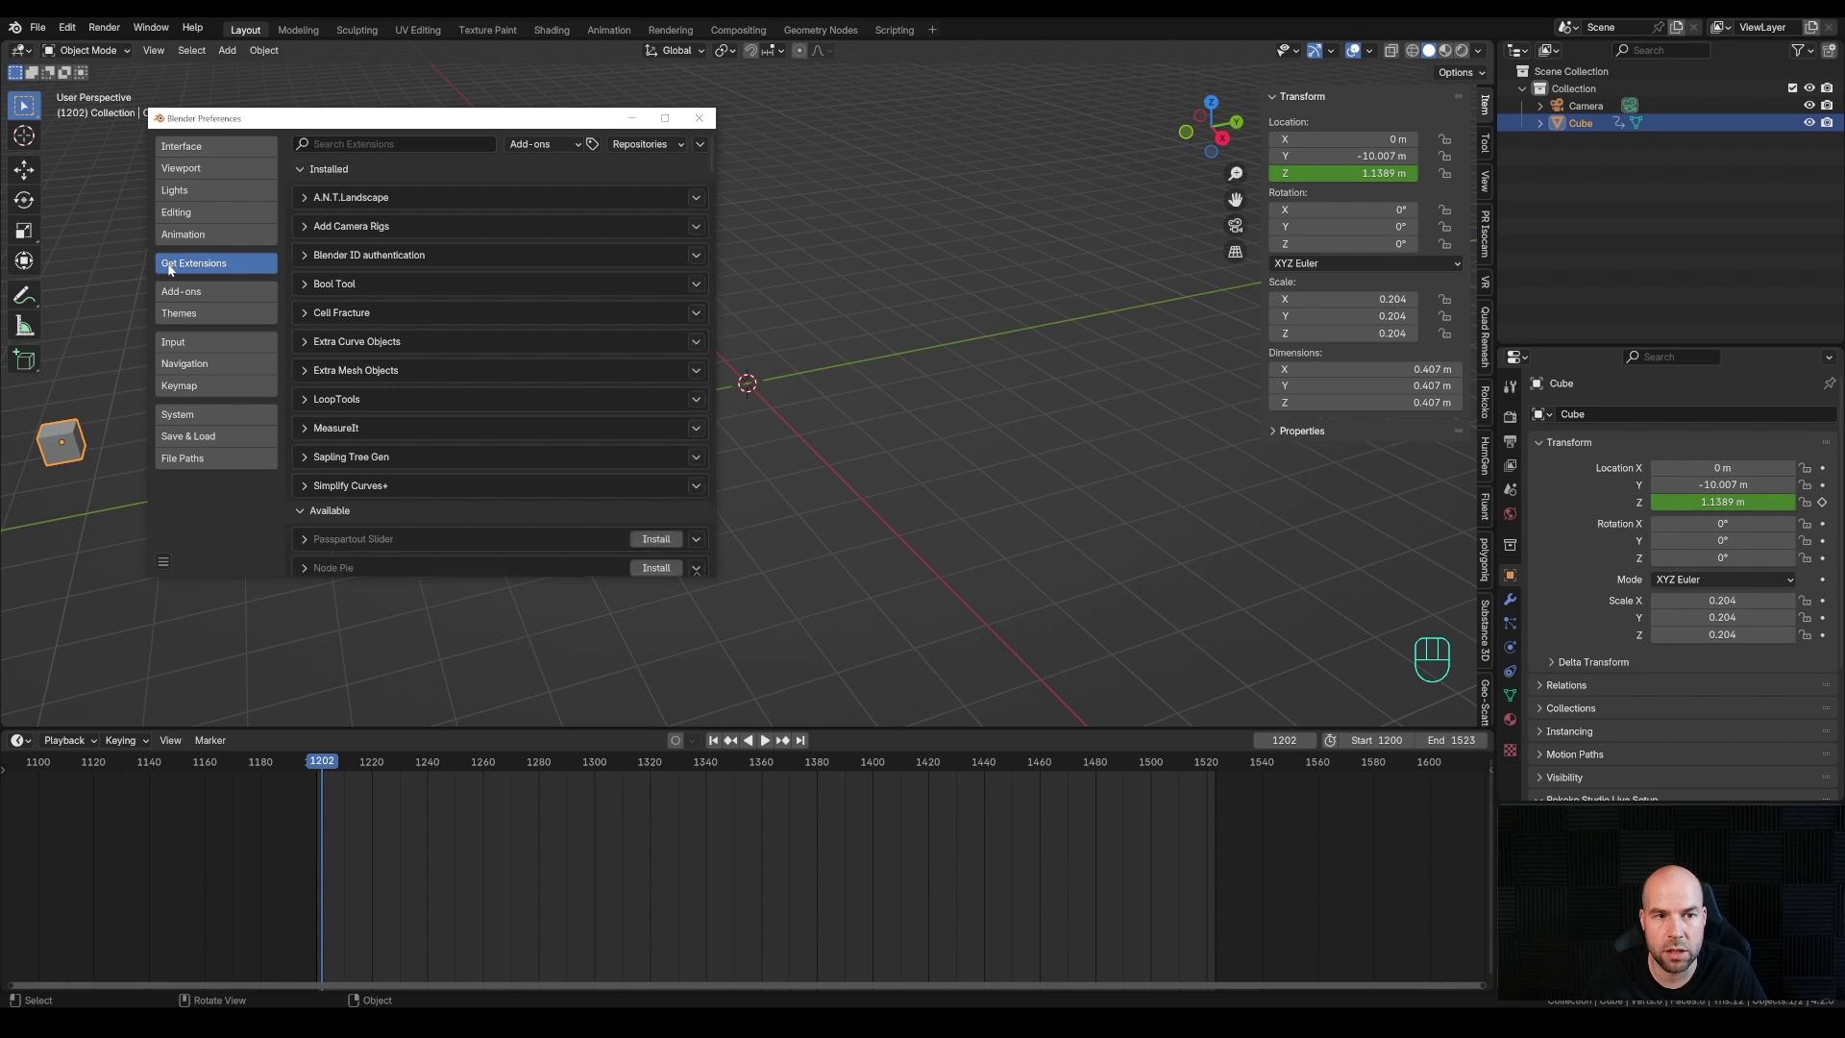
scroll(427, 390, "down", 3)
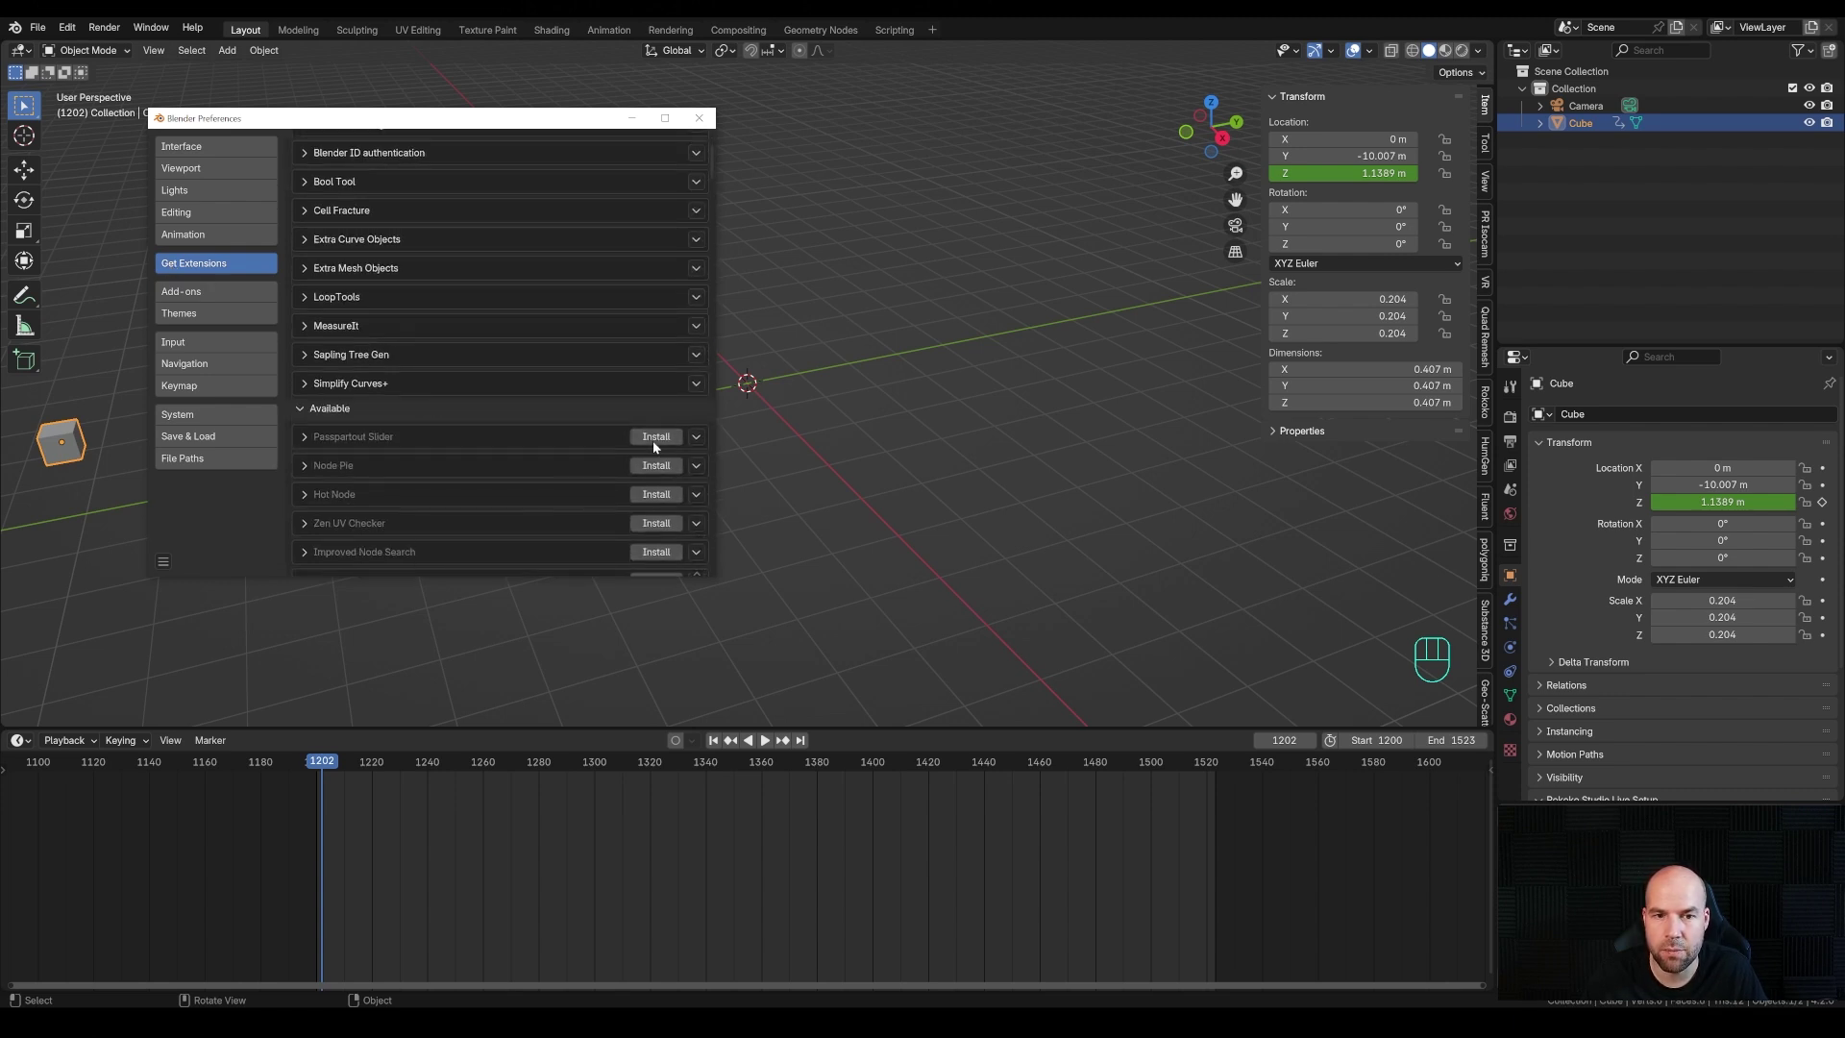
scroll(447, 493, "up", 3)
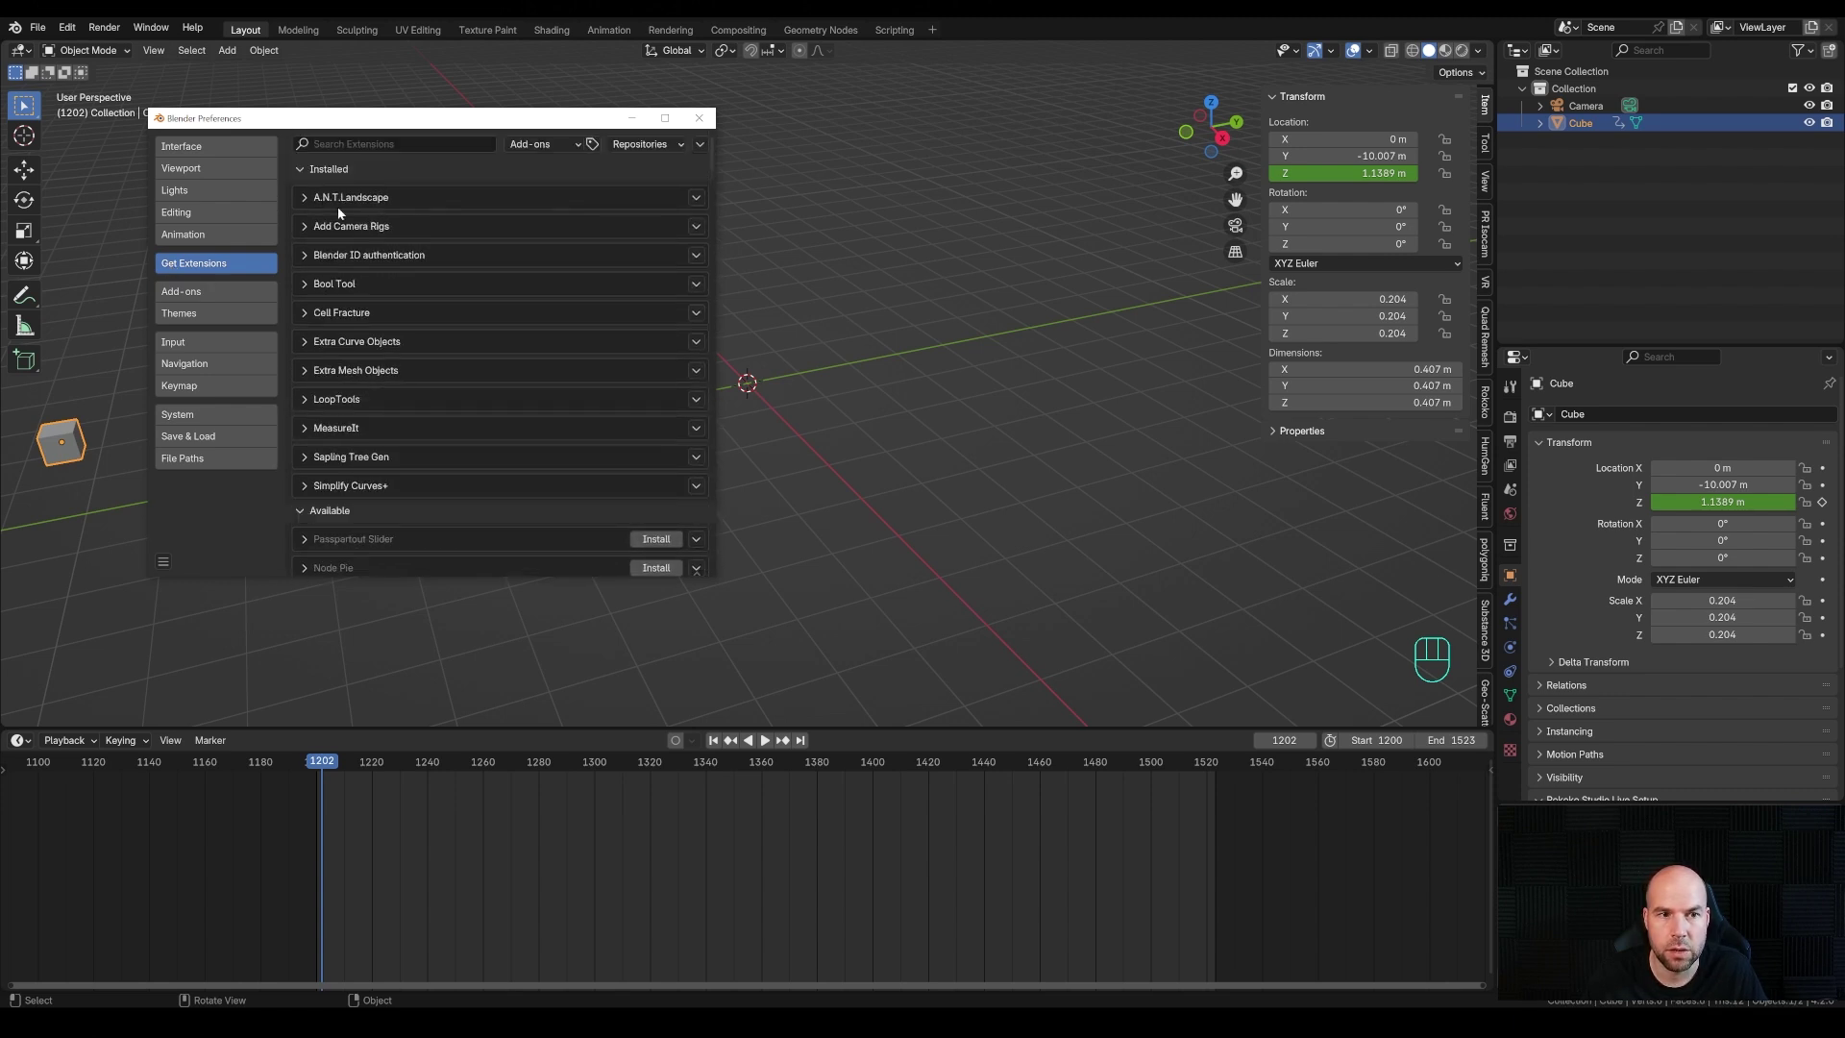
left_click(306, 370)
left_click(307, 371)
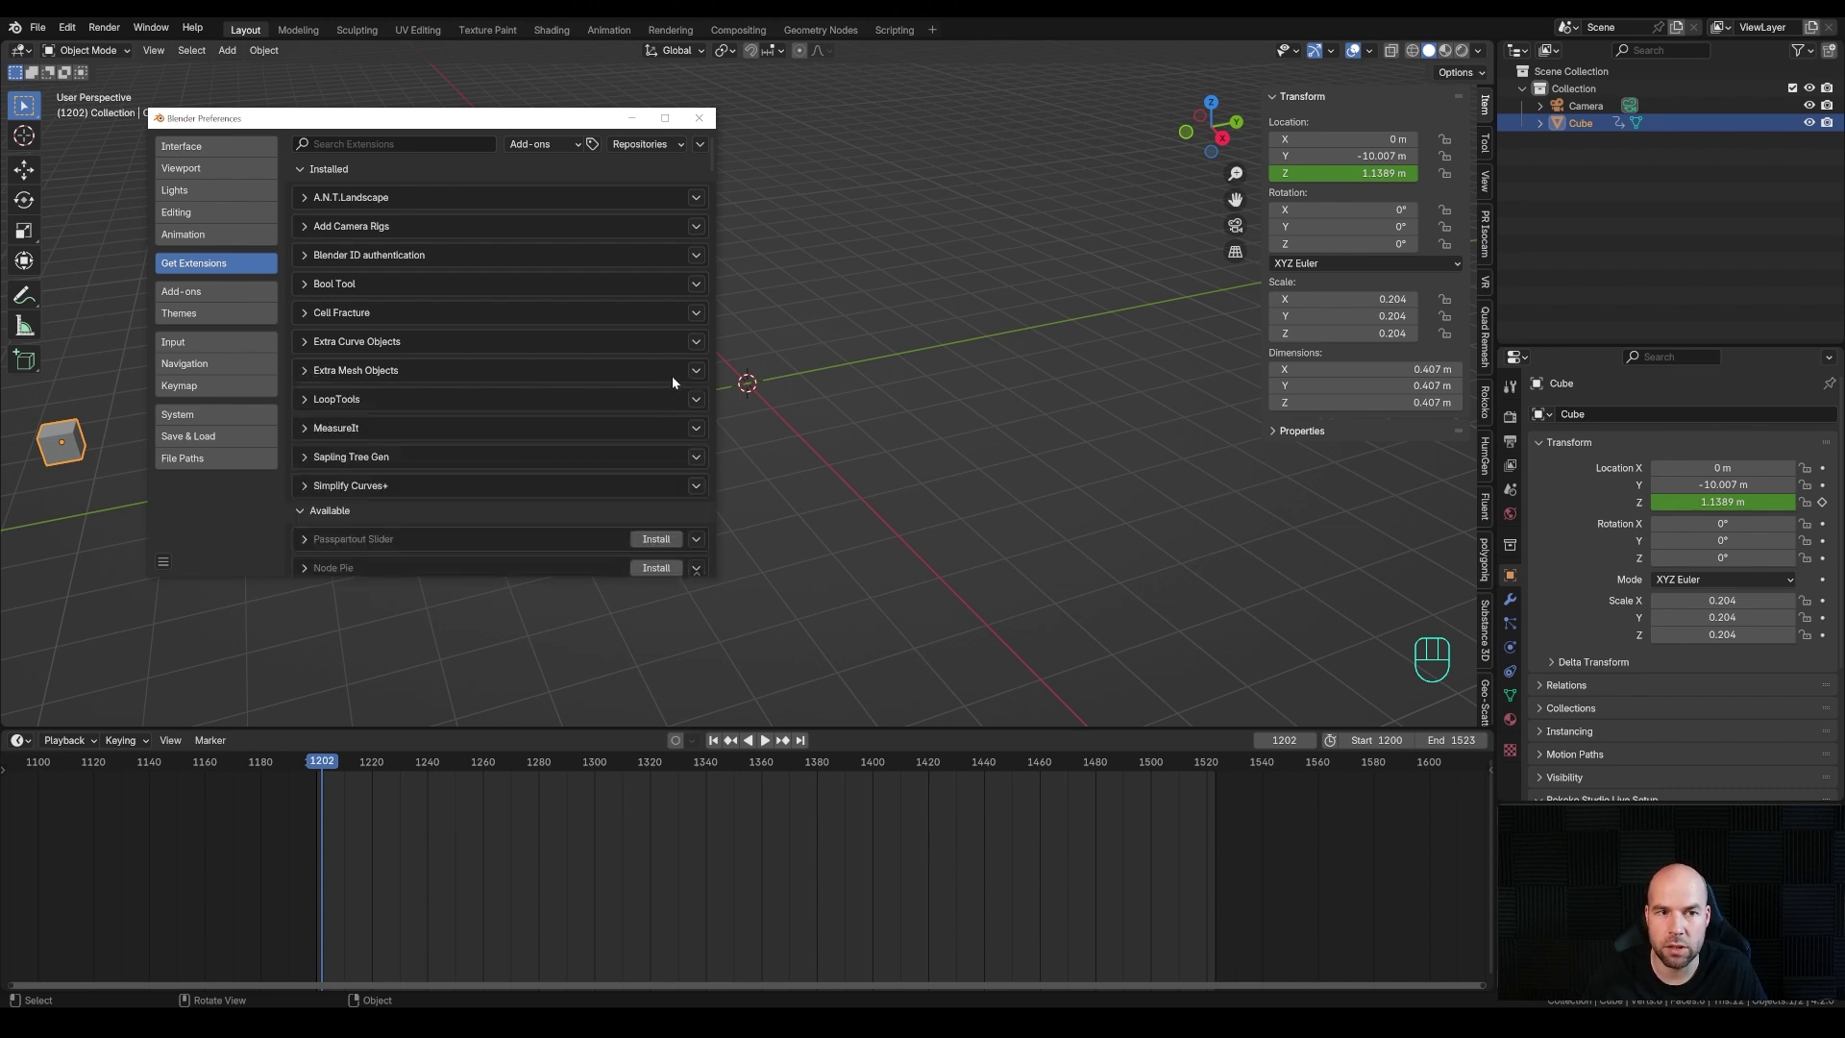
left_click(396, 142)
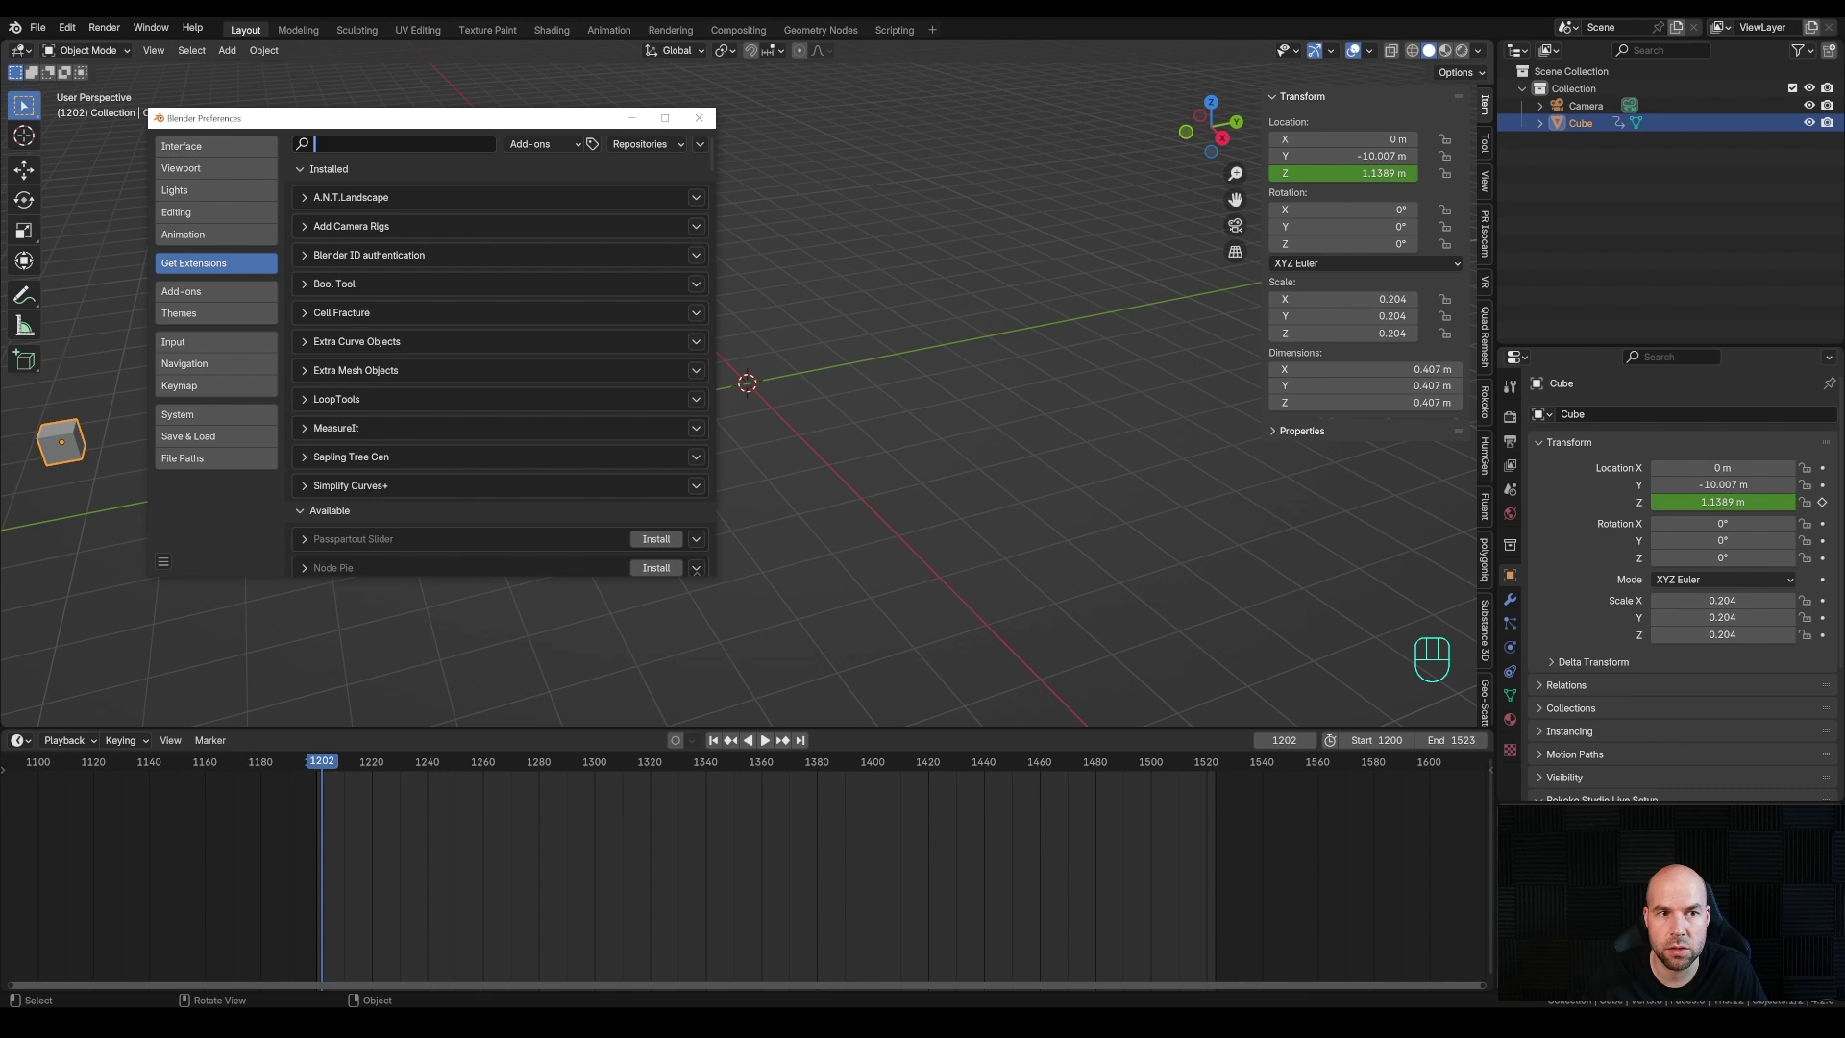
left_click(187, 293)
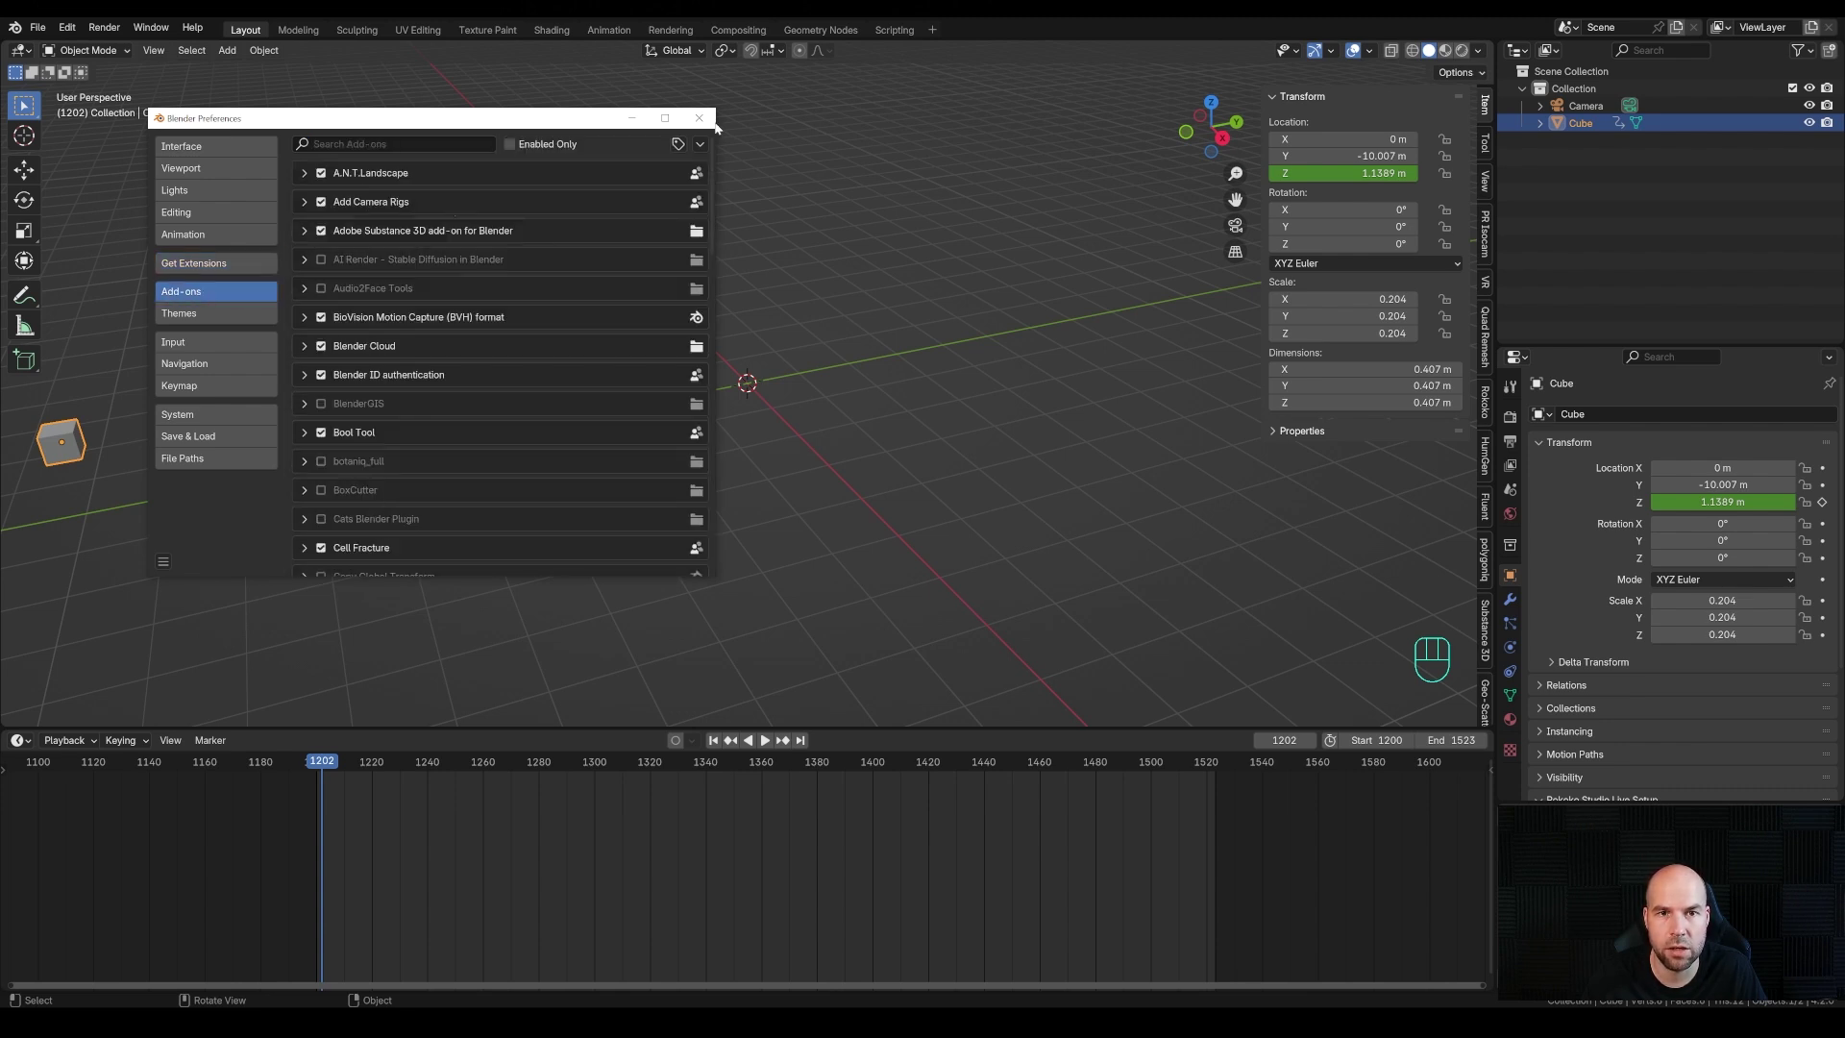
left_click(701, 118)
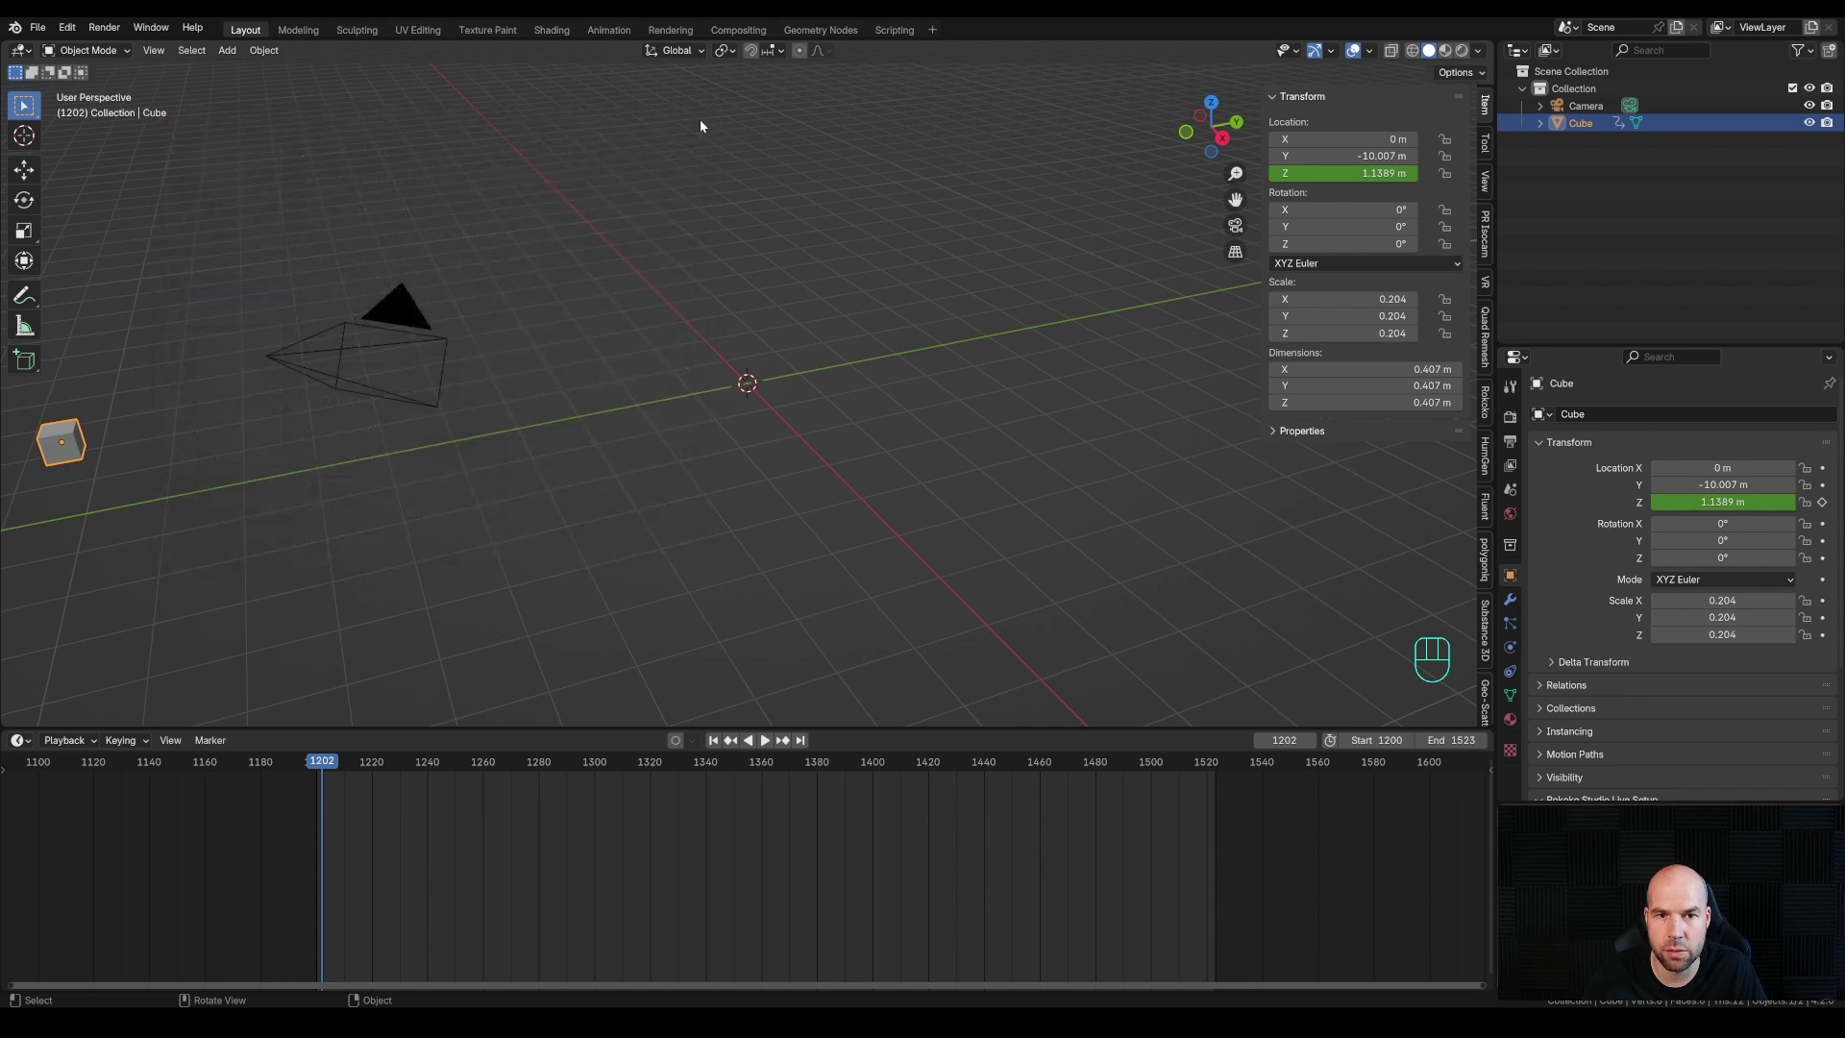
Add a Round Cube mesh at the world origin with a radius of 1.10 and 10 arc divisions
key("shift+a")
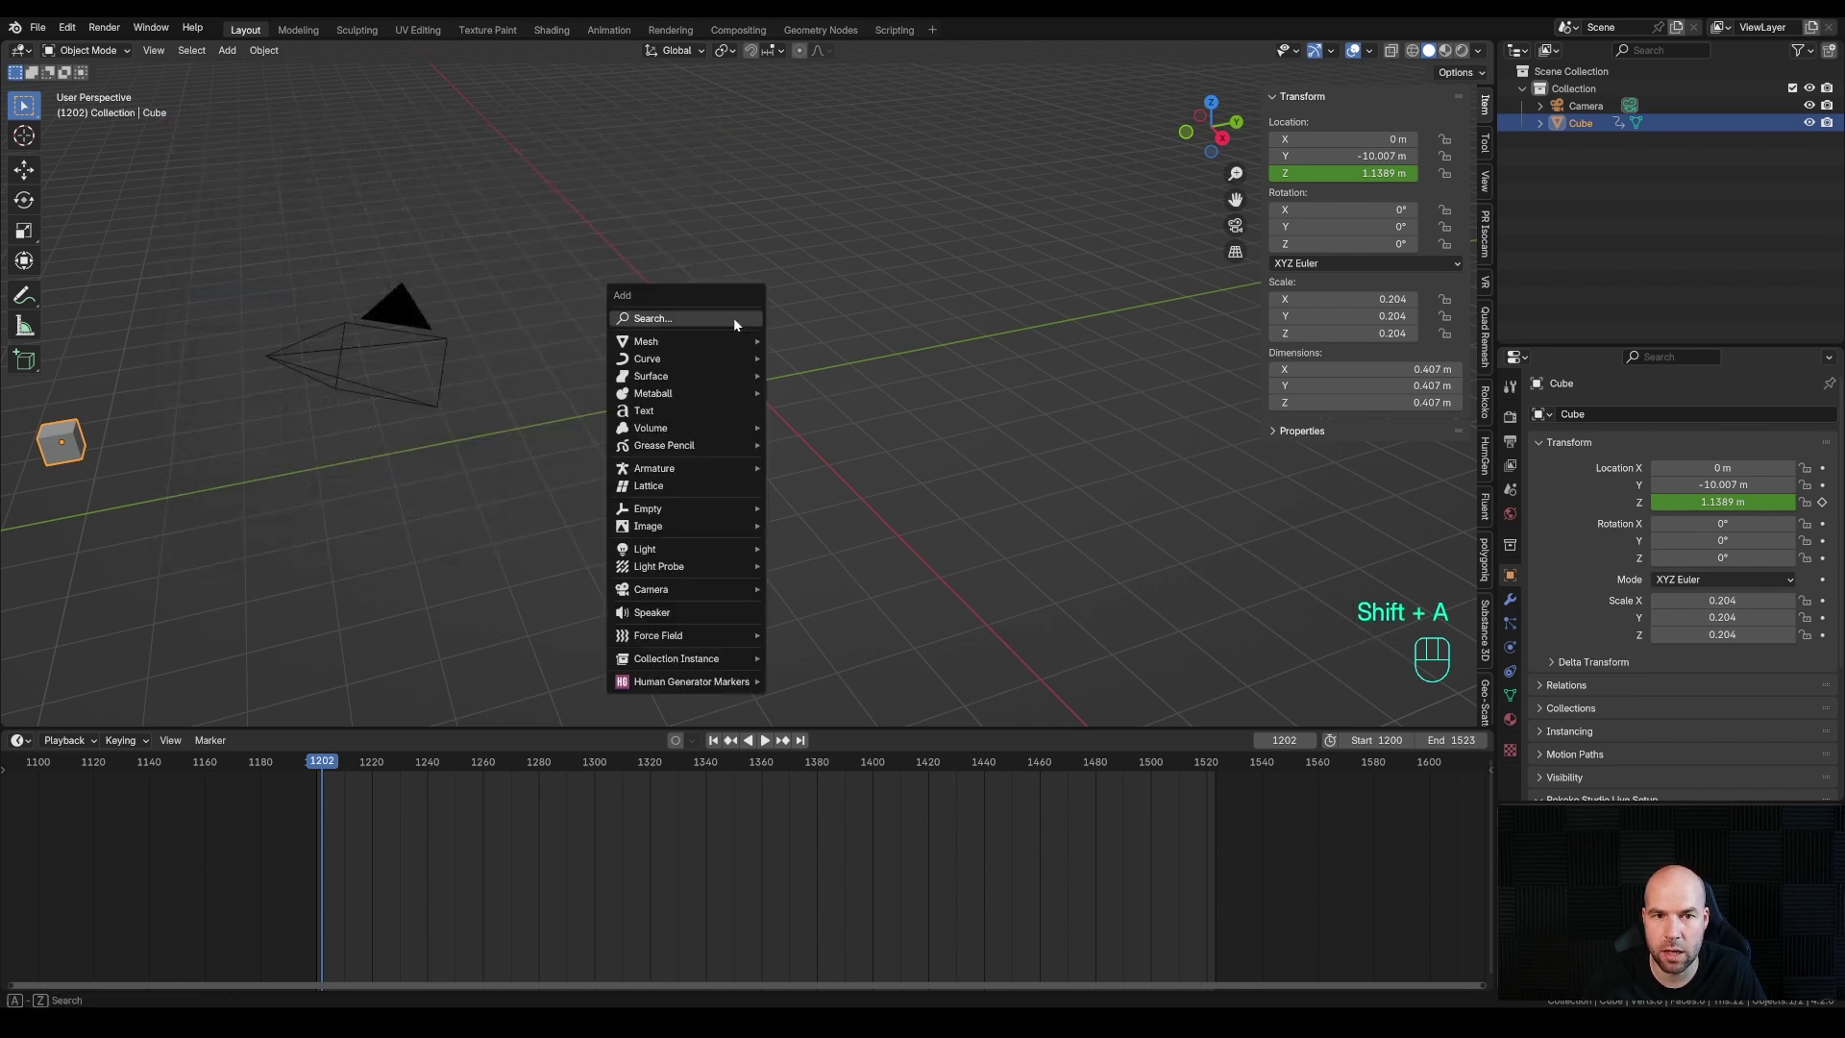
mouse_move(716, 346)
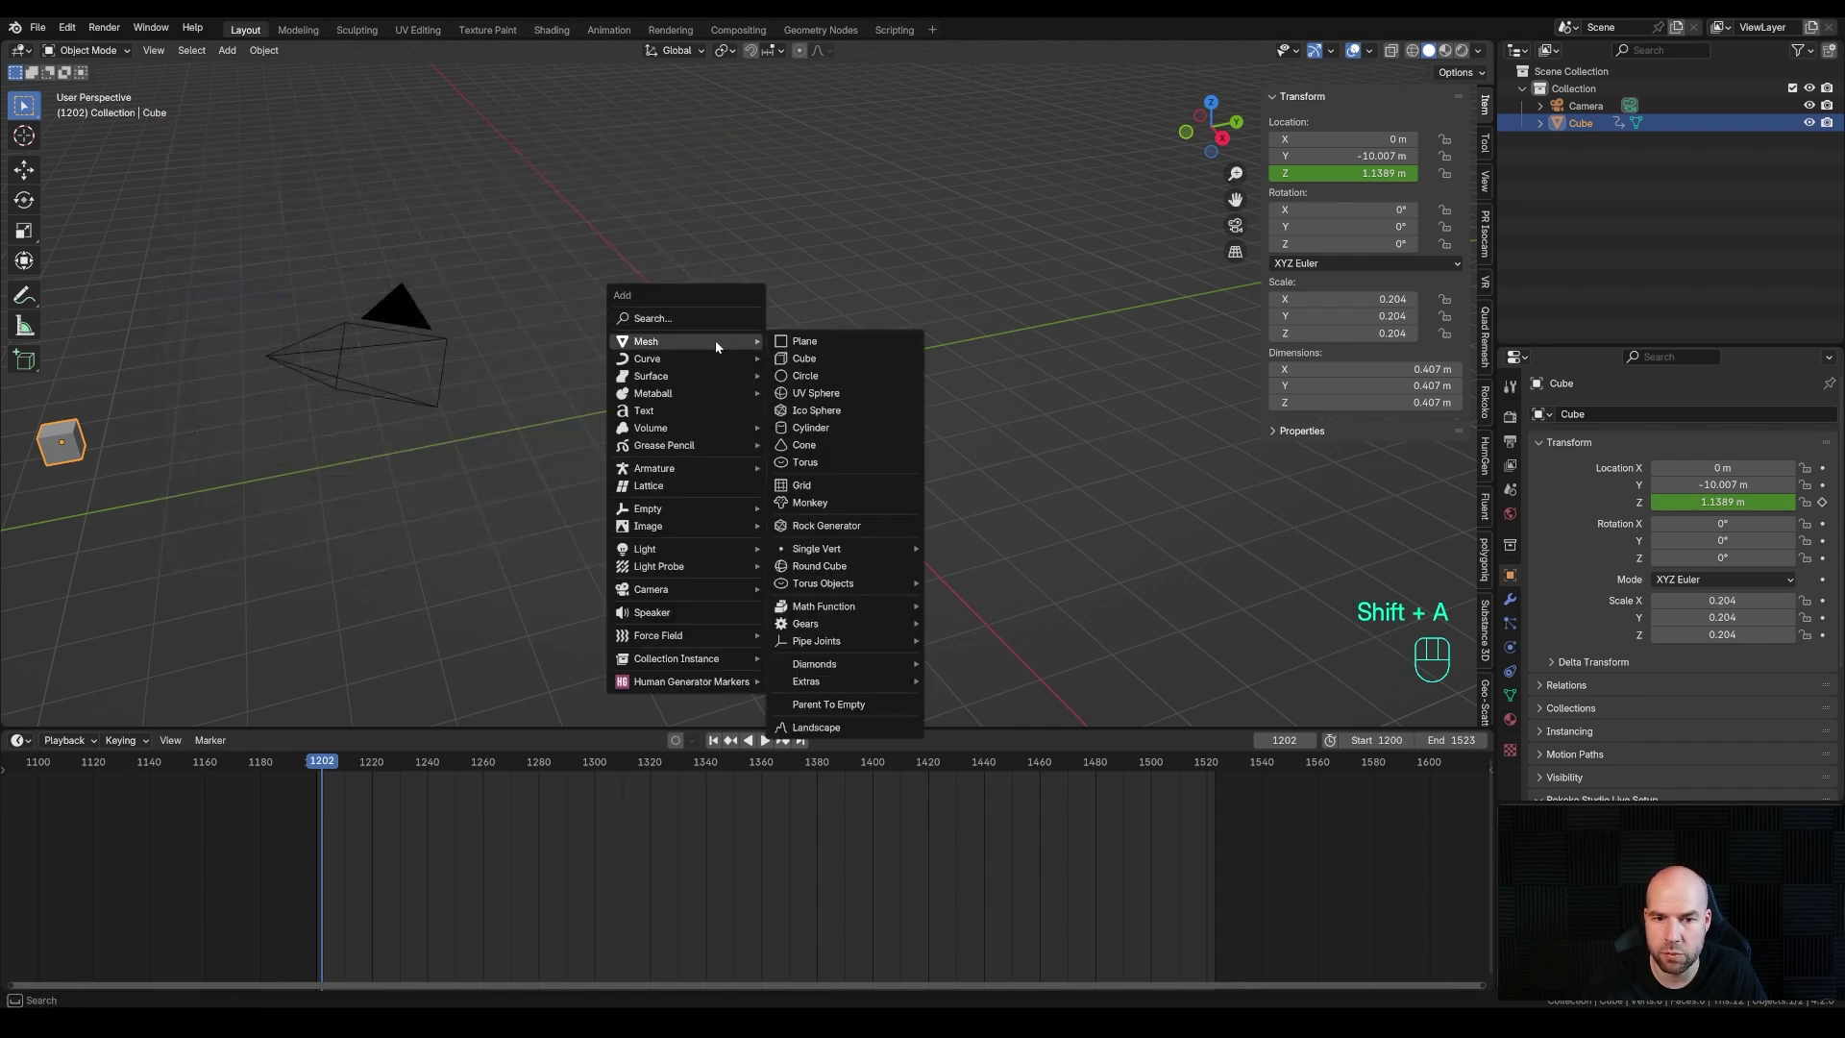
left_click(828, 567)
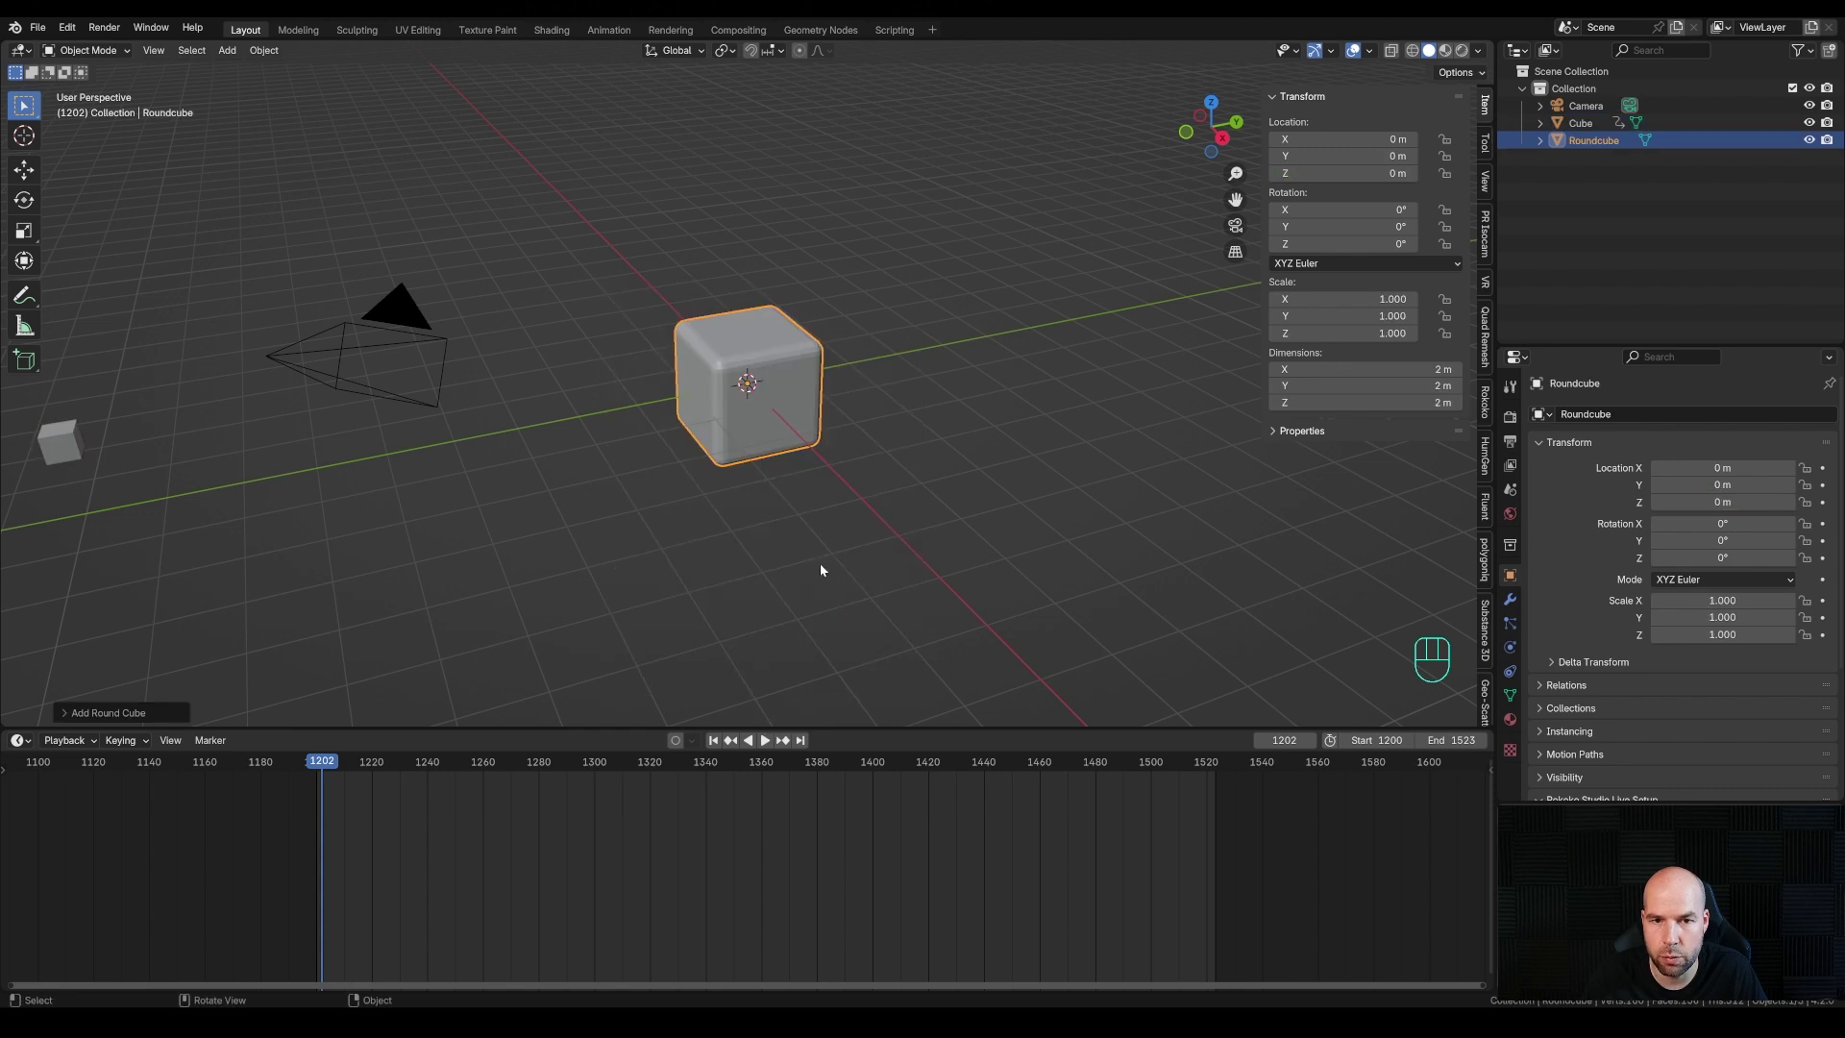
left_click(117, 713)
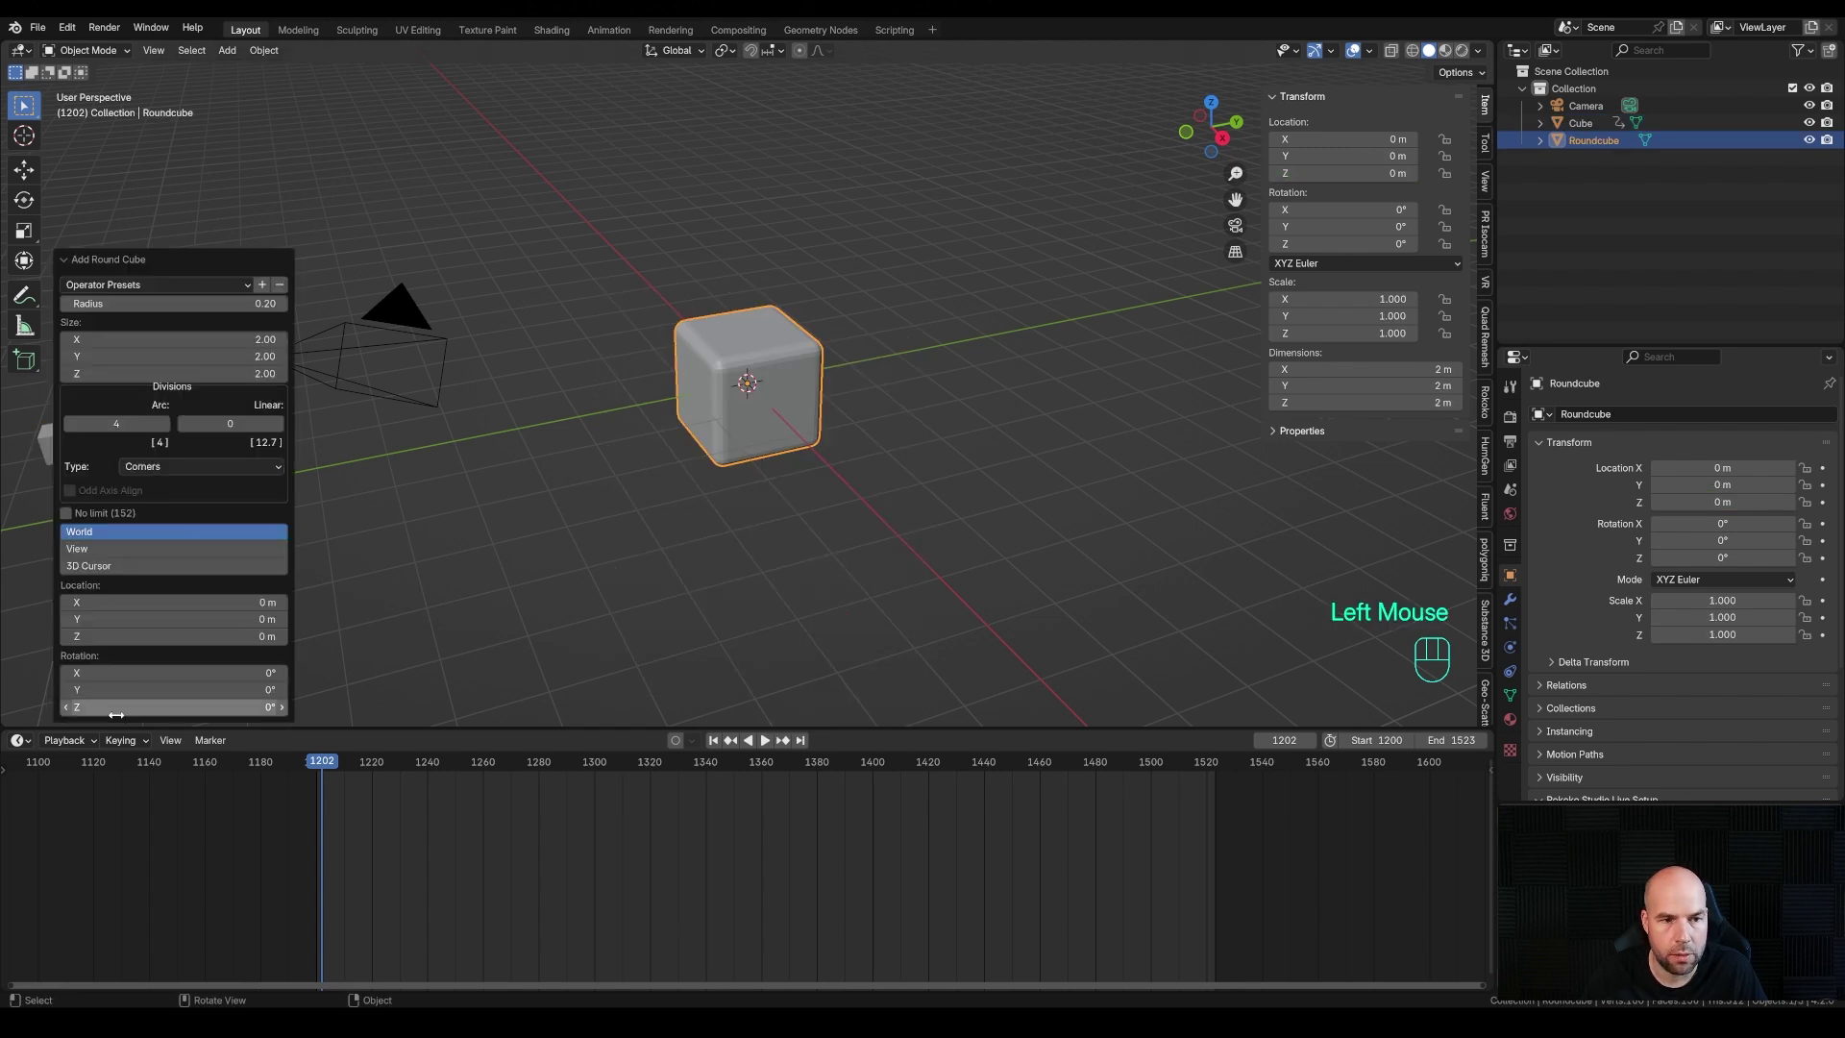
mouse_move(231, 303)
left_mouse_down()
mouse_move(293, 304)
mouse_move(251, 304)
left_mouse_up()
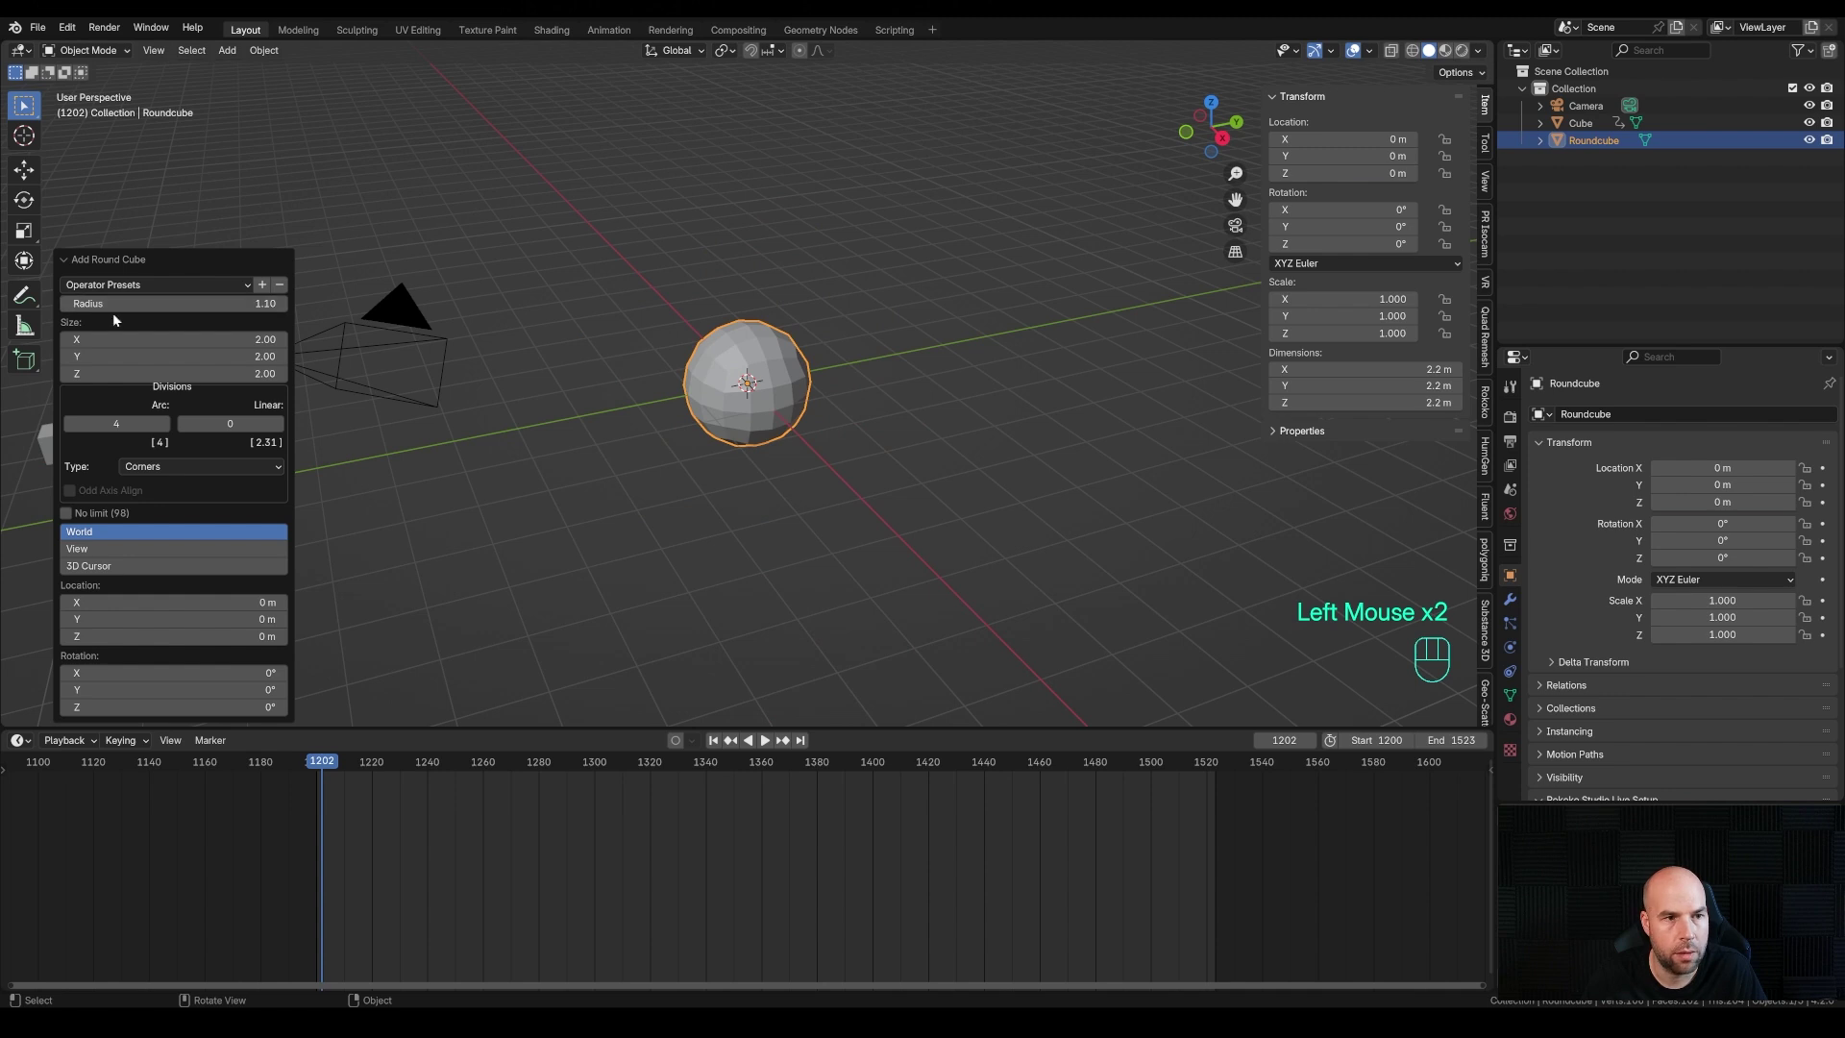
left_click_drag(135, 425, 136, 425)
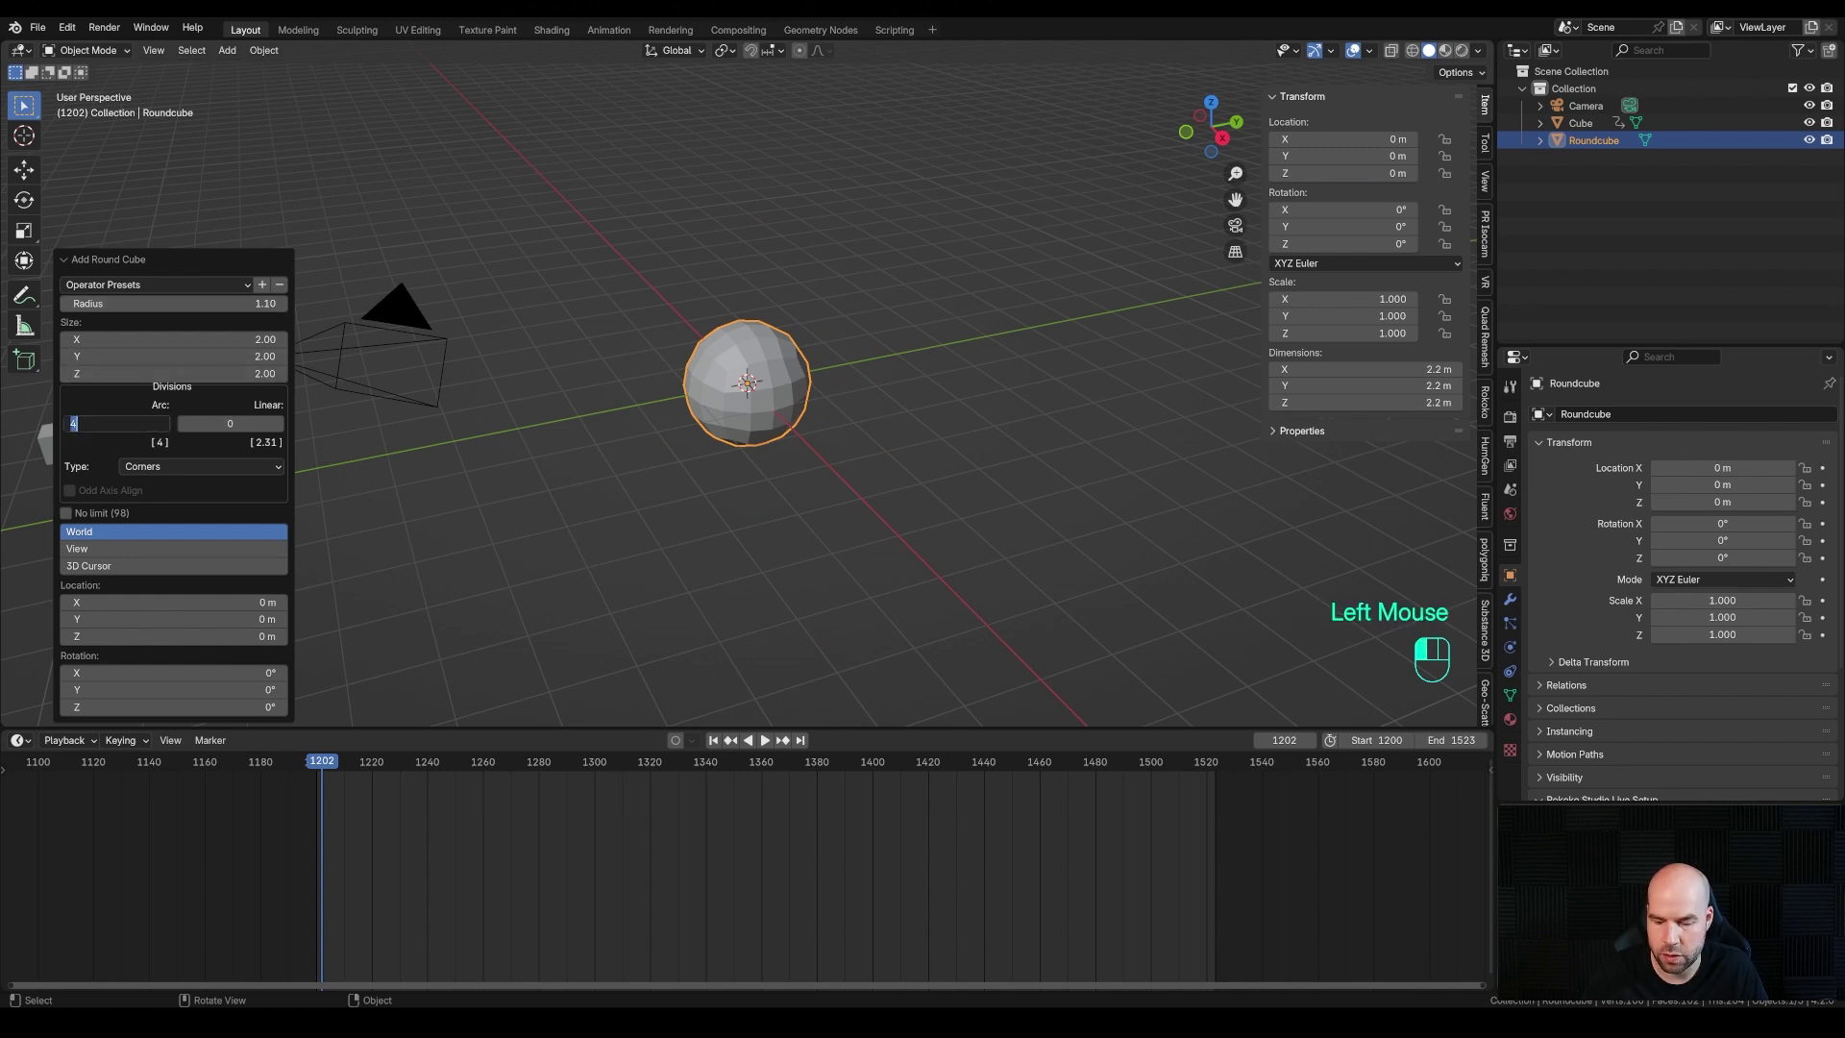
key("Return")
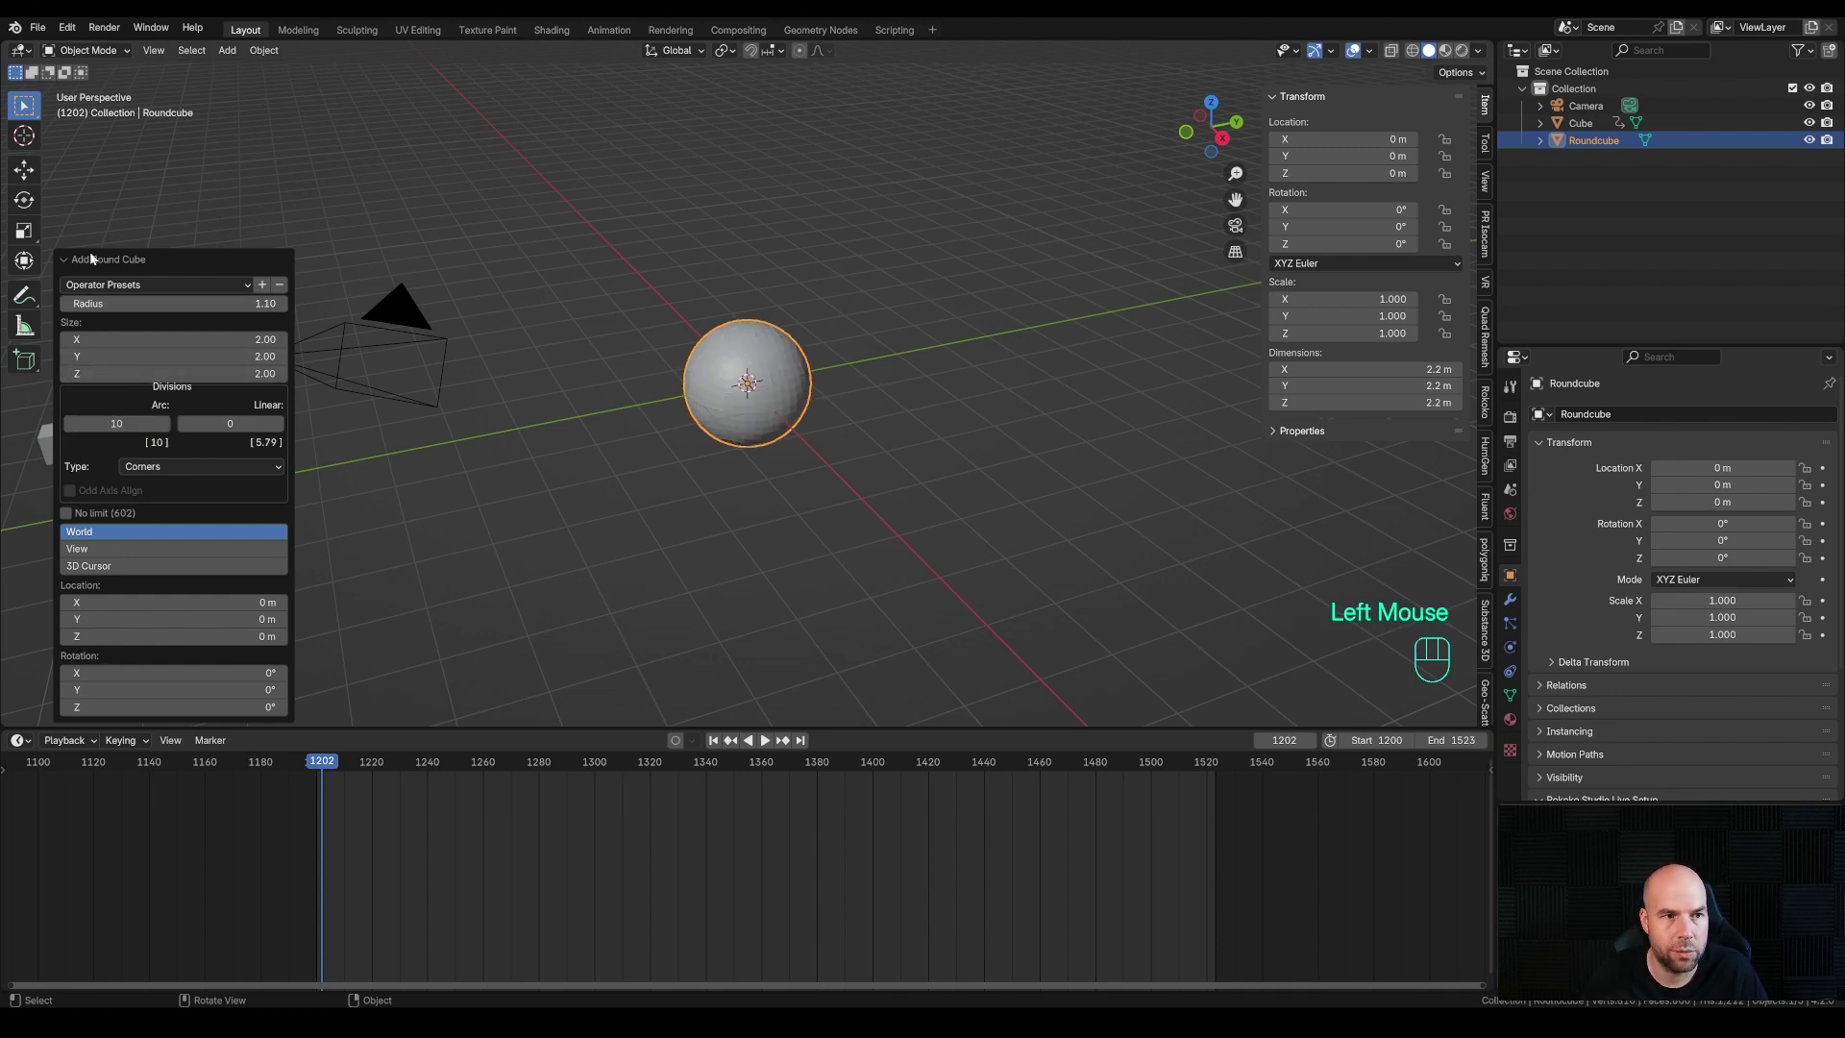
left_click(64, 260)
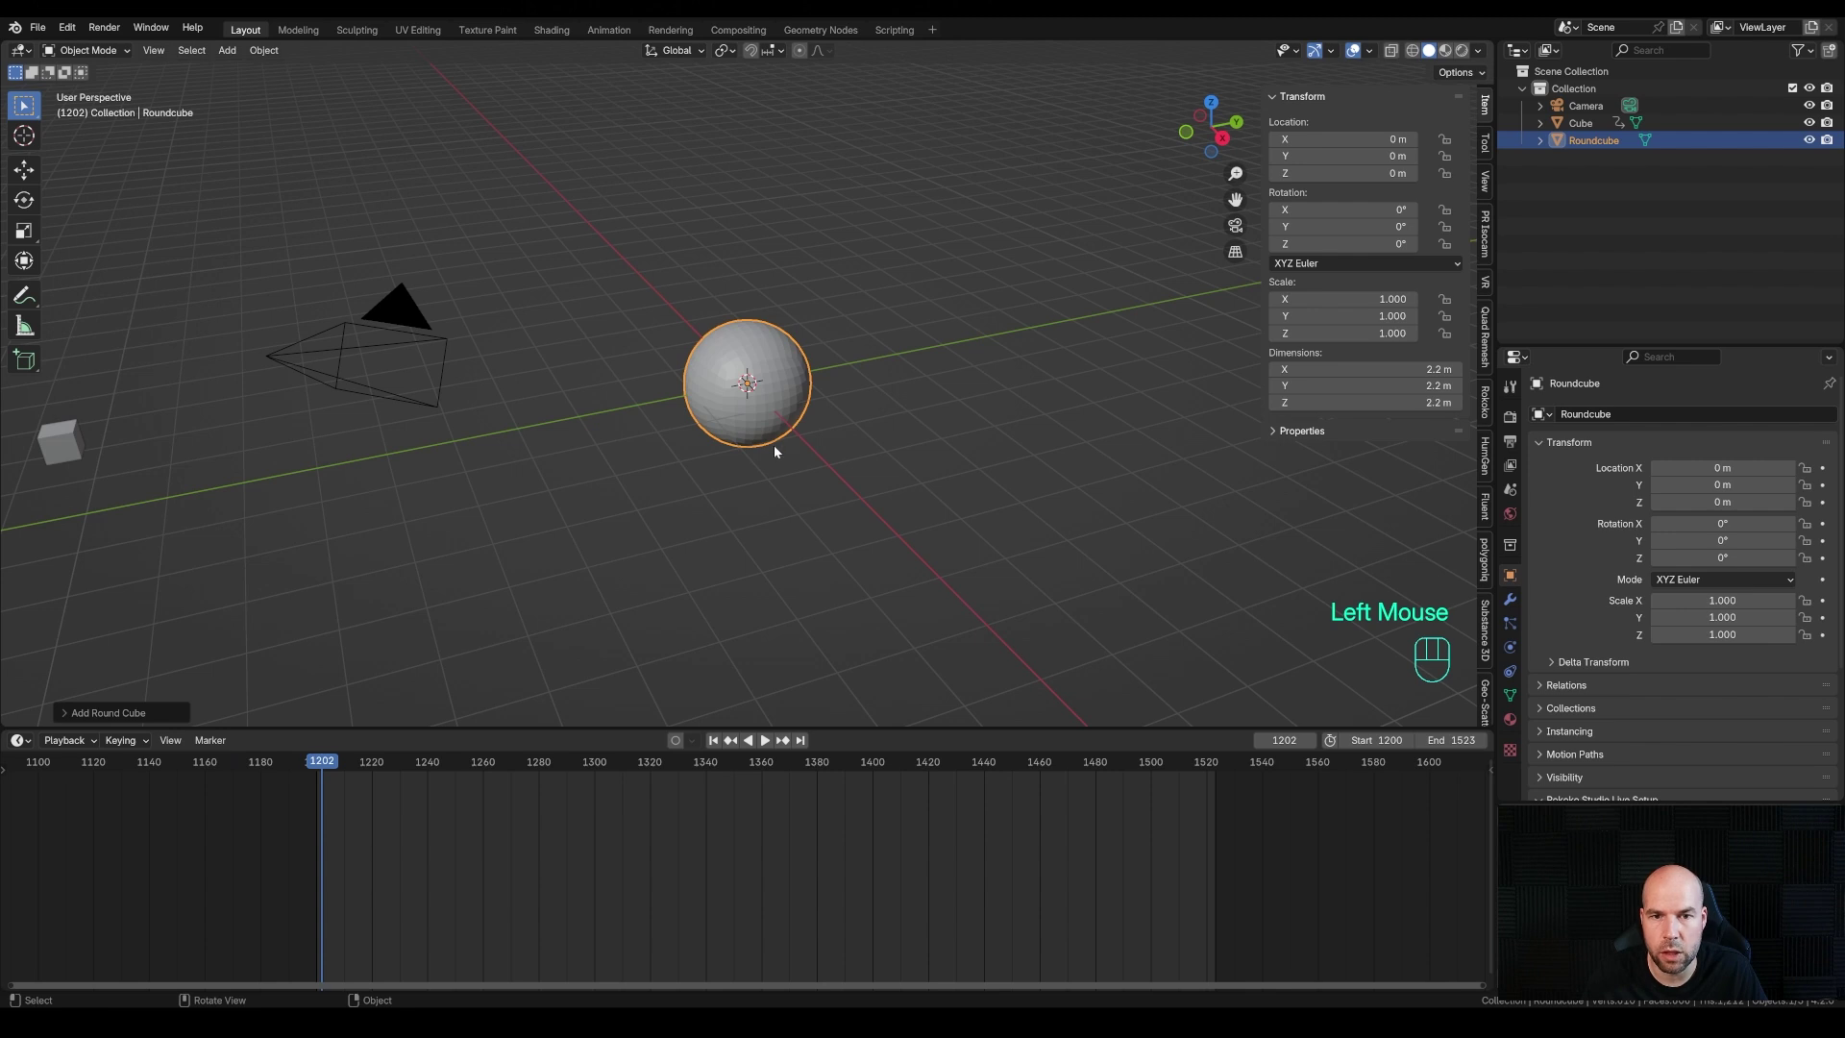
Add a level 2 Subdivision modifier to the round cube and show its modifier settings
scroll(815, 388, "up", 2)
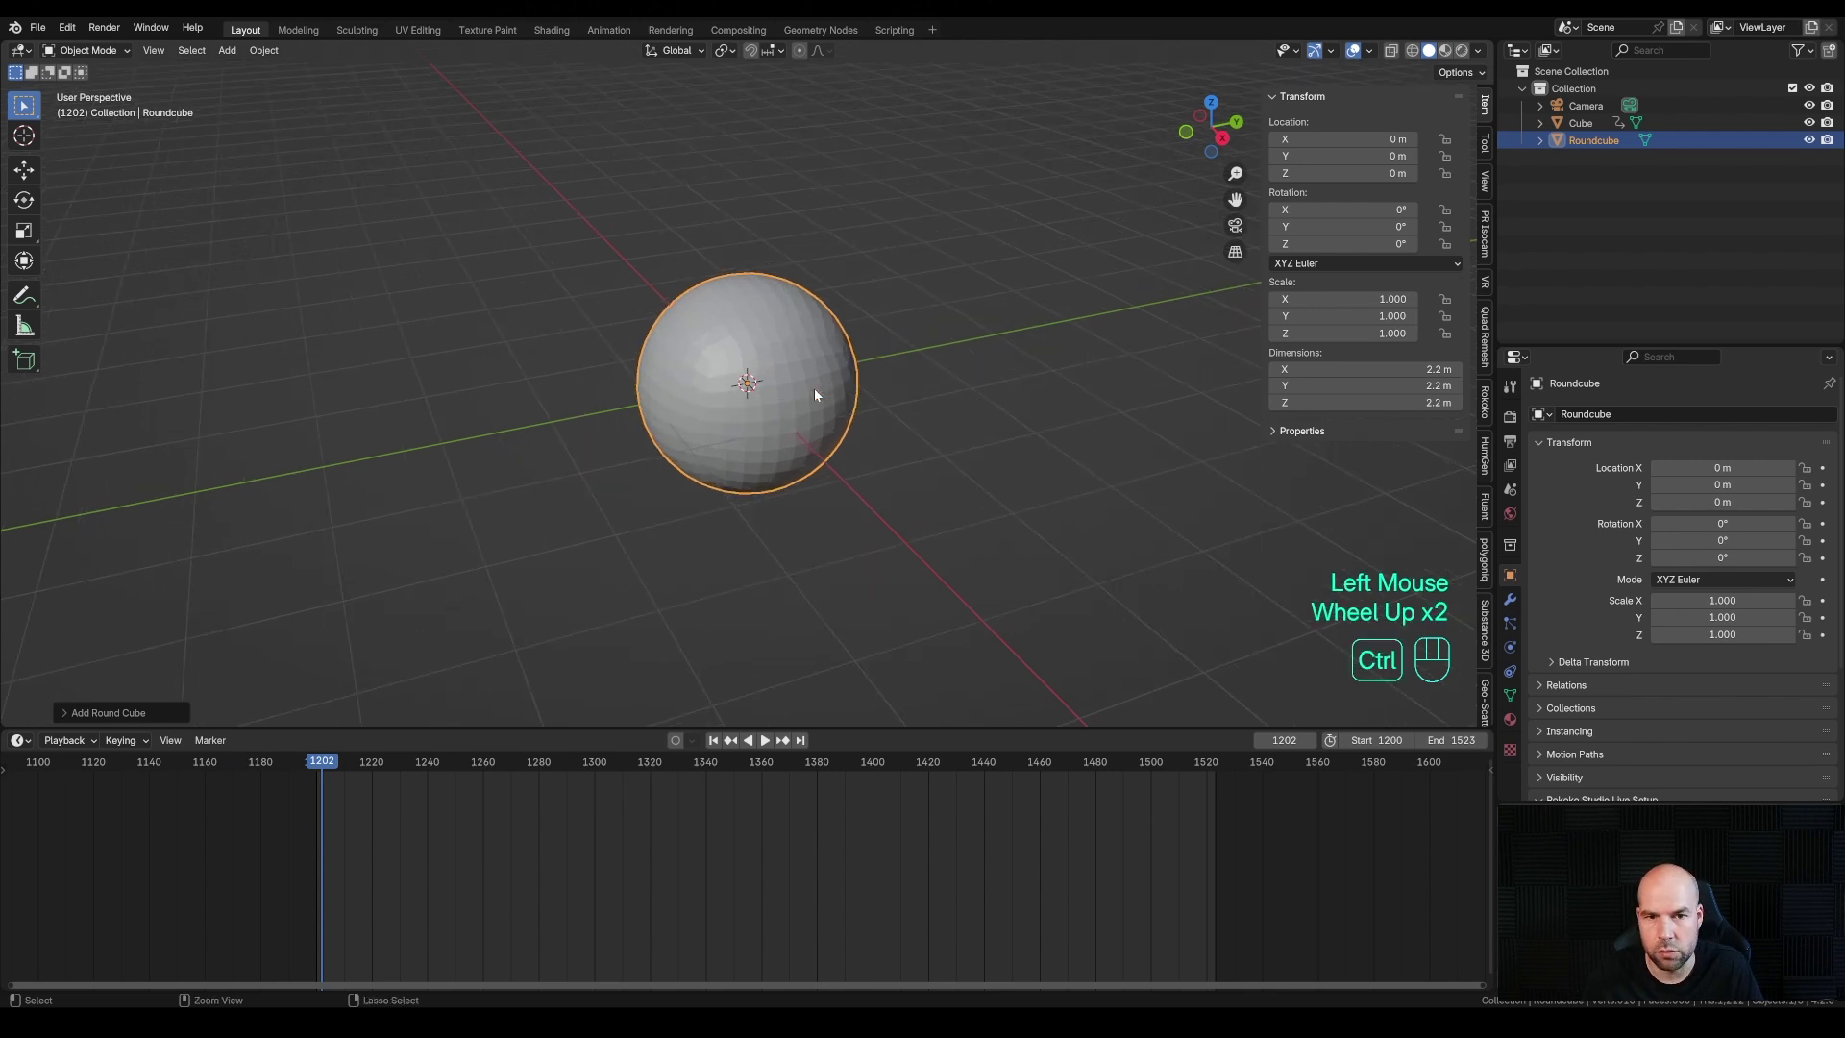
key("ctrl+2")
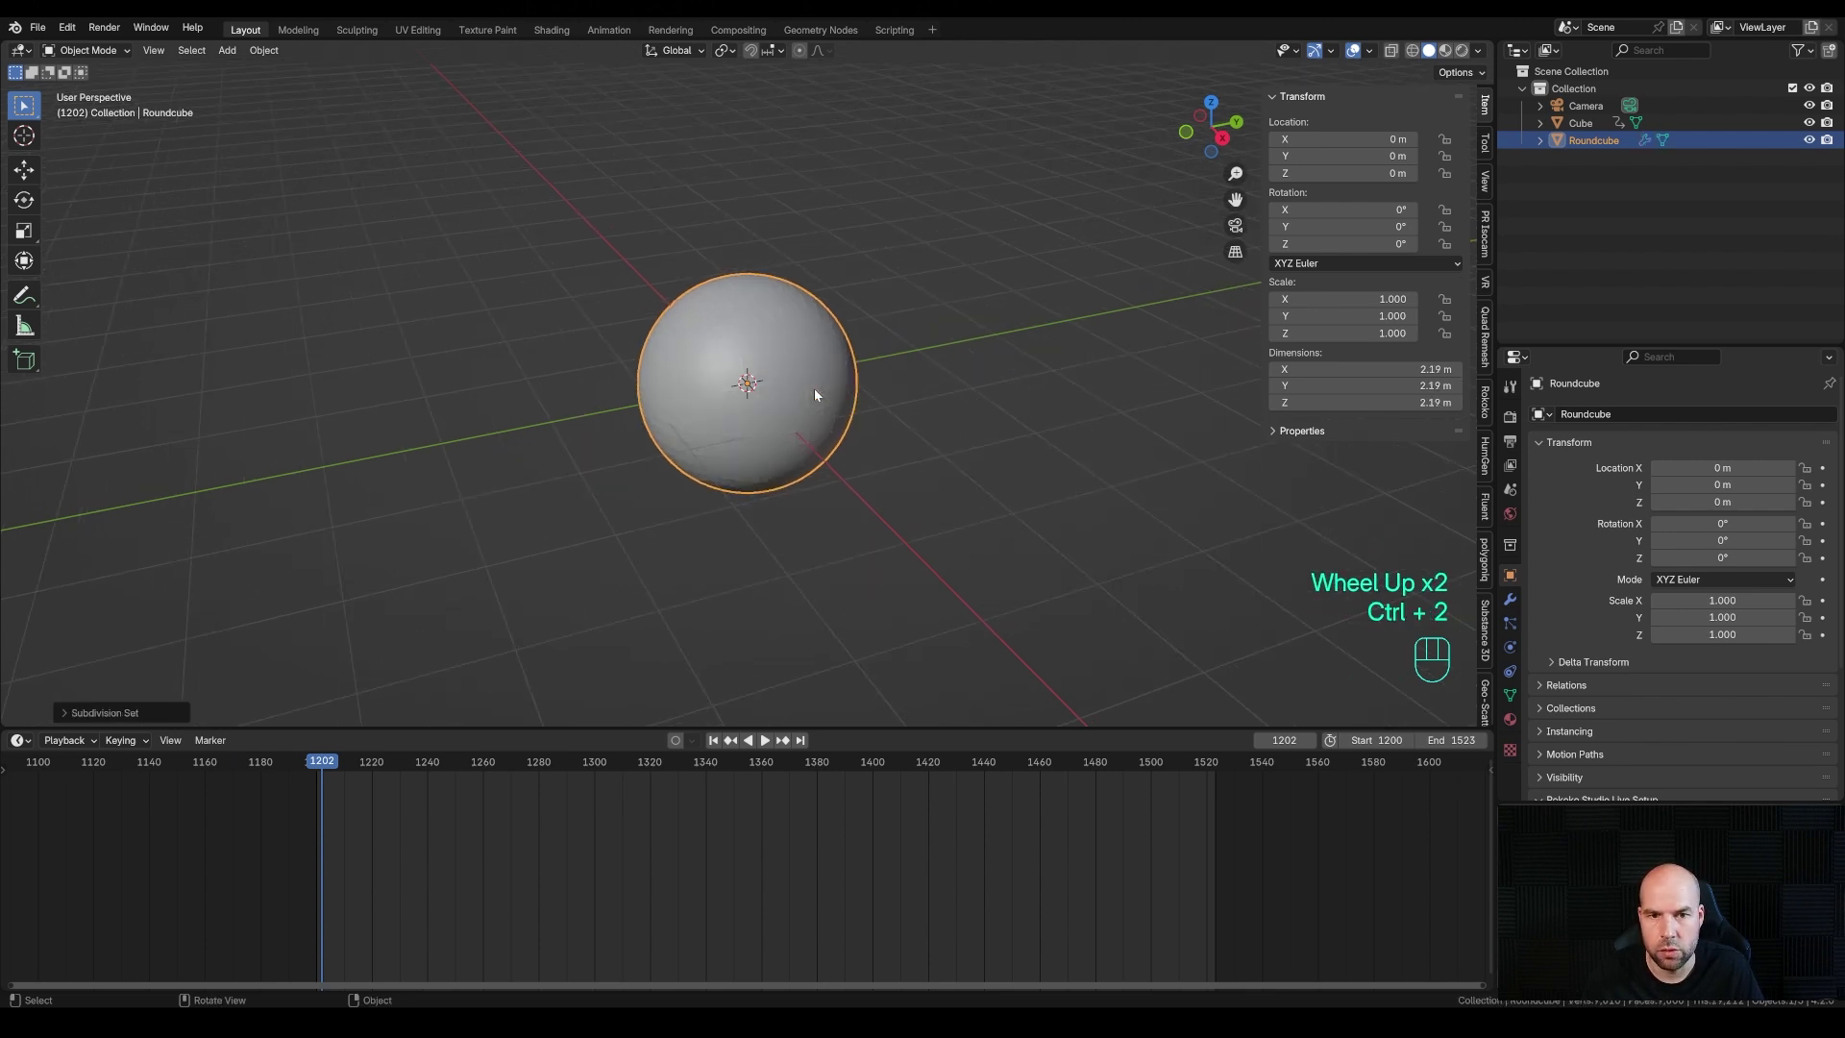
left_click(1509, 598)
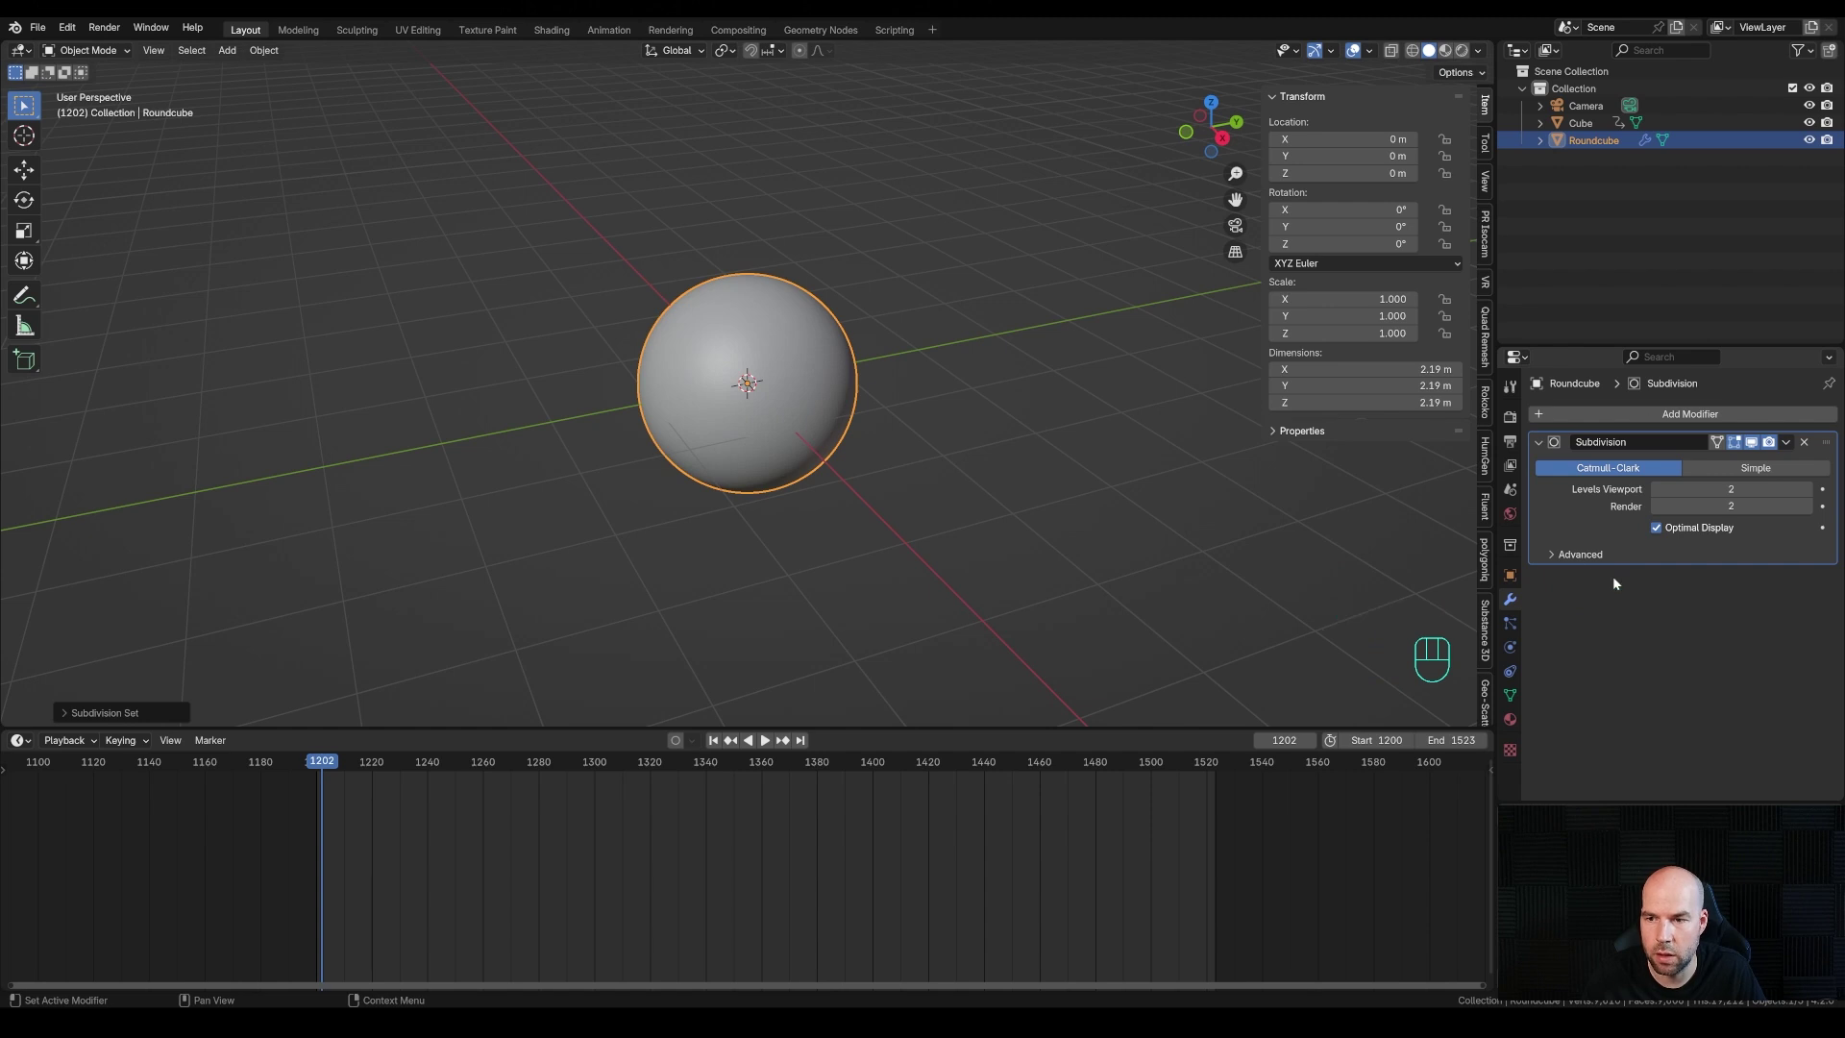
left_click(1555, 413)
mouse_move(1543, 476)
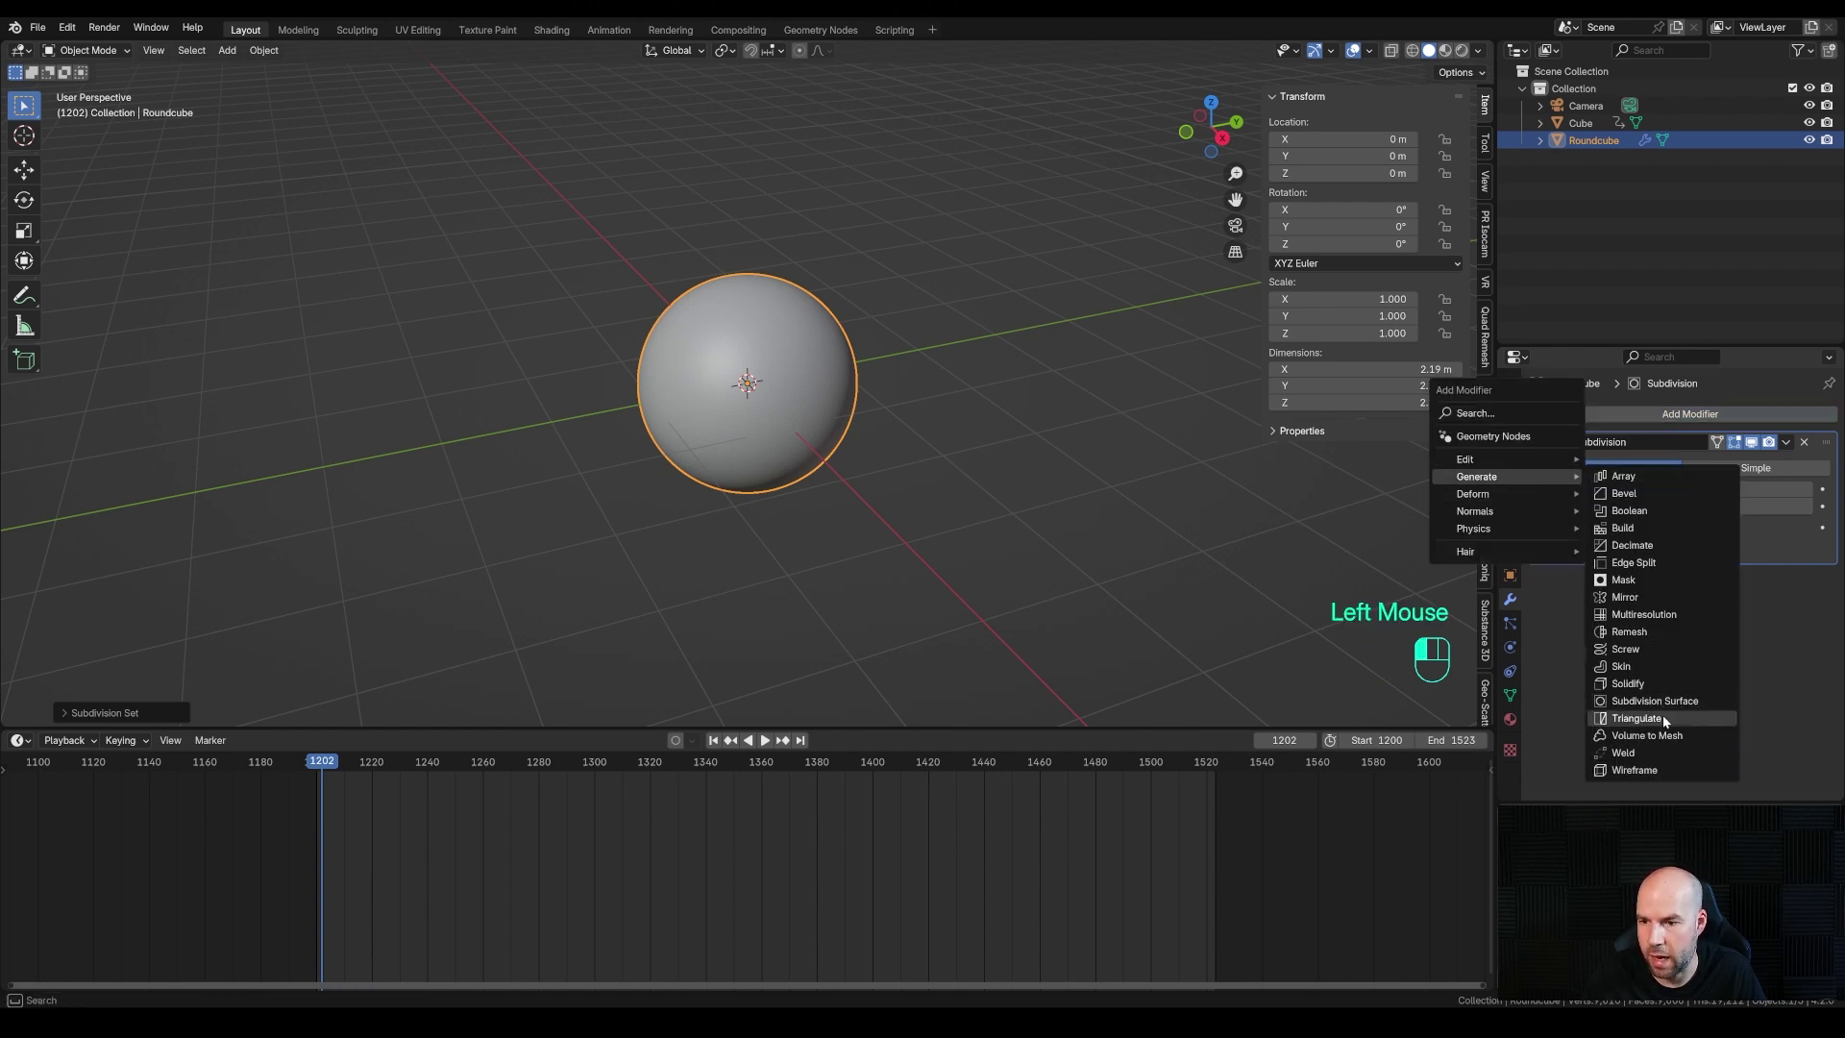
left_click(1807, 657)
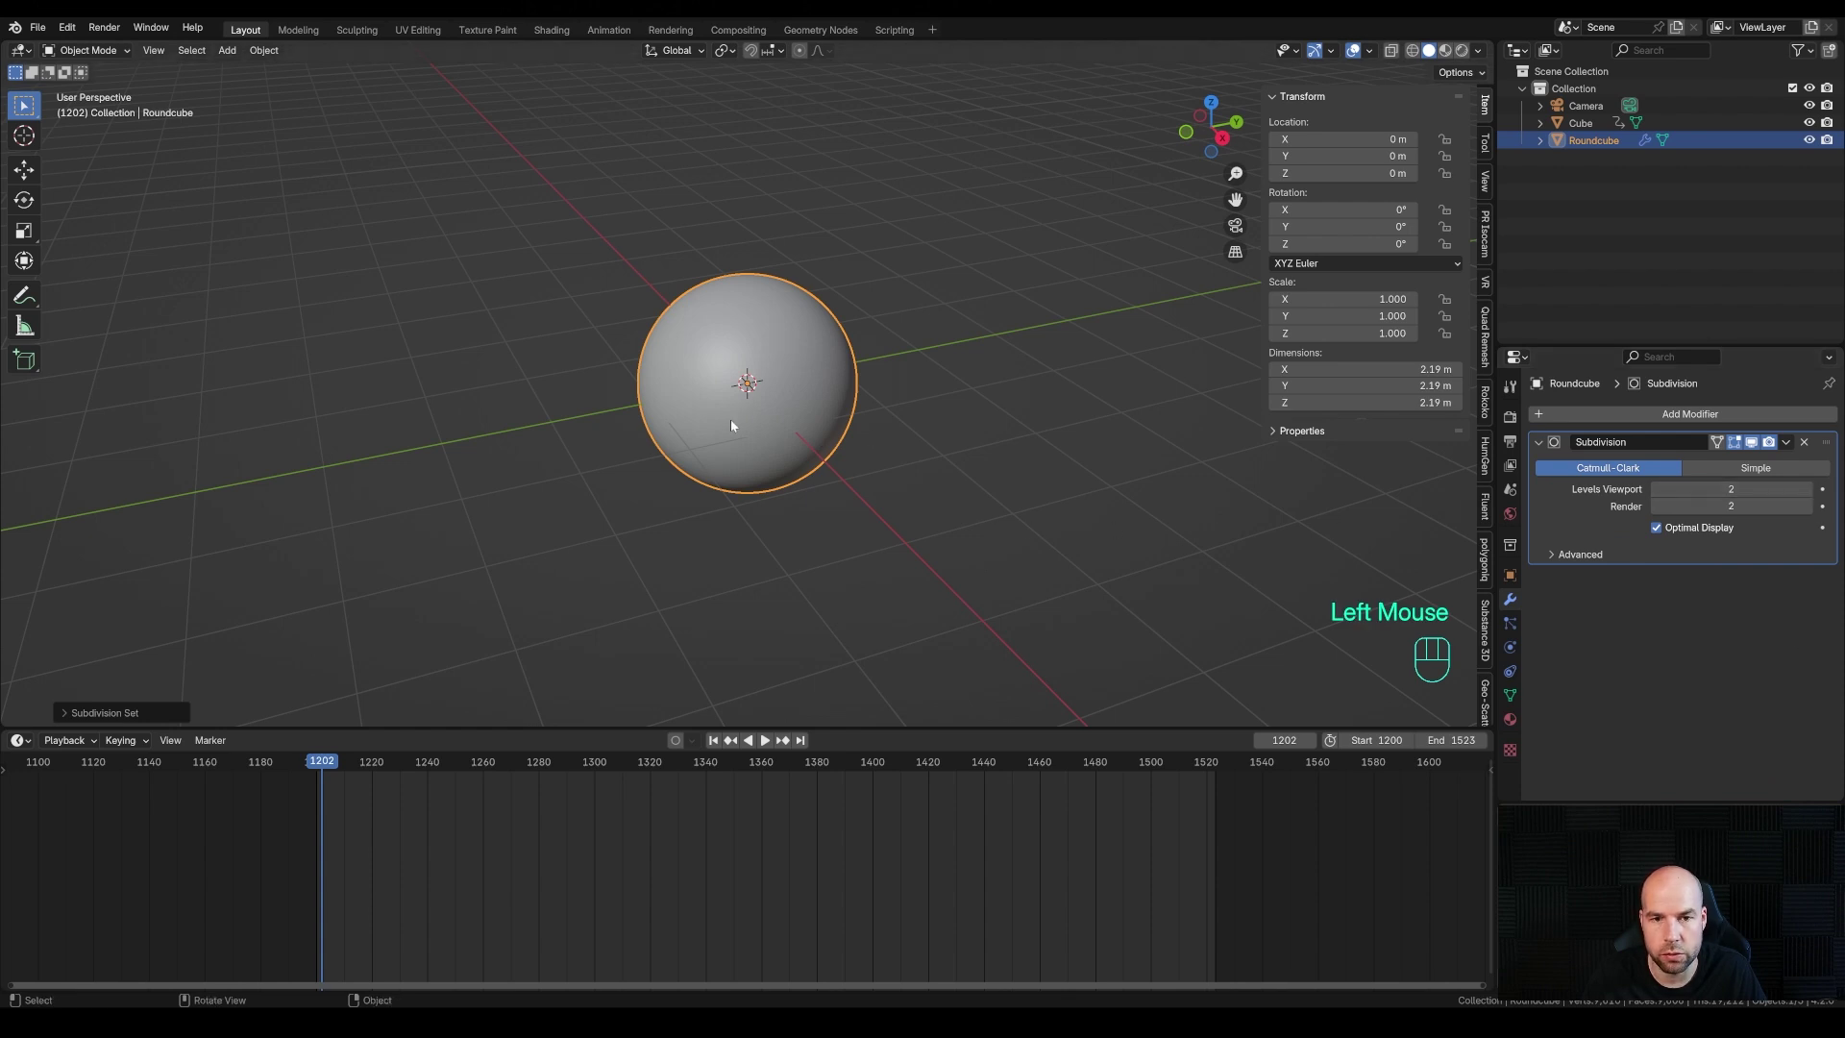
Shade the round cube smooth and add a Displace modifier after the Subdivision modifier
right_click(804, 371)
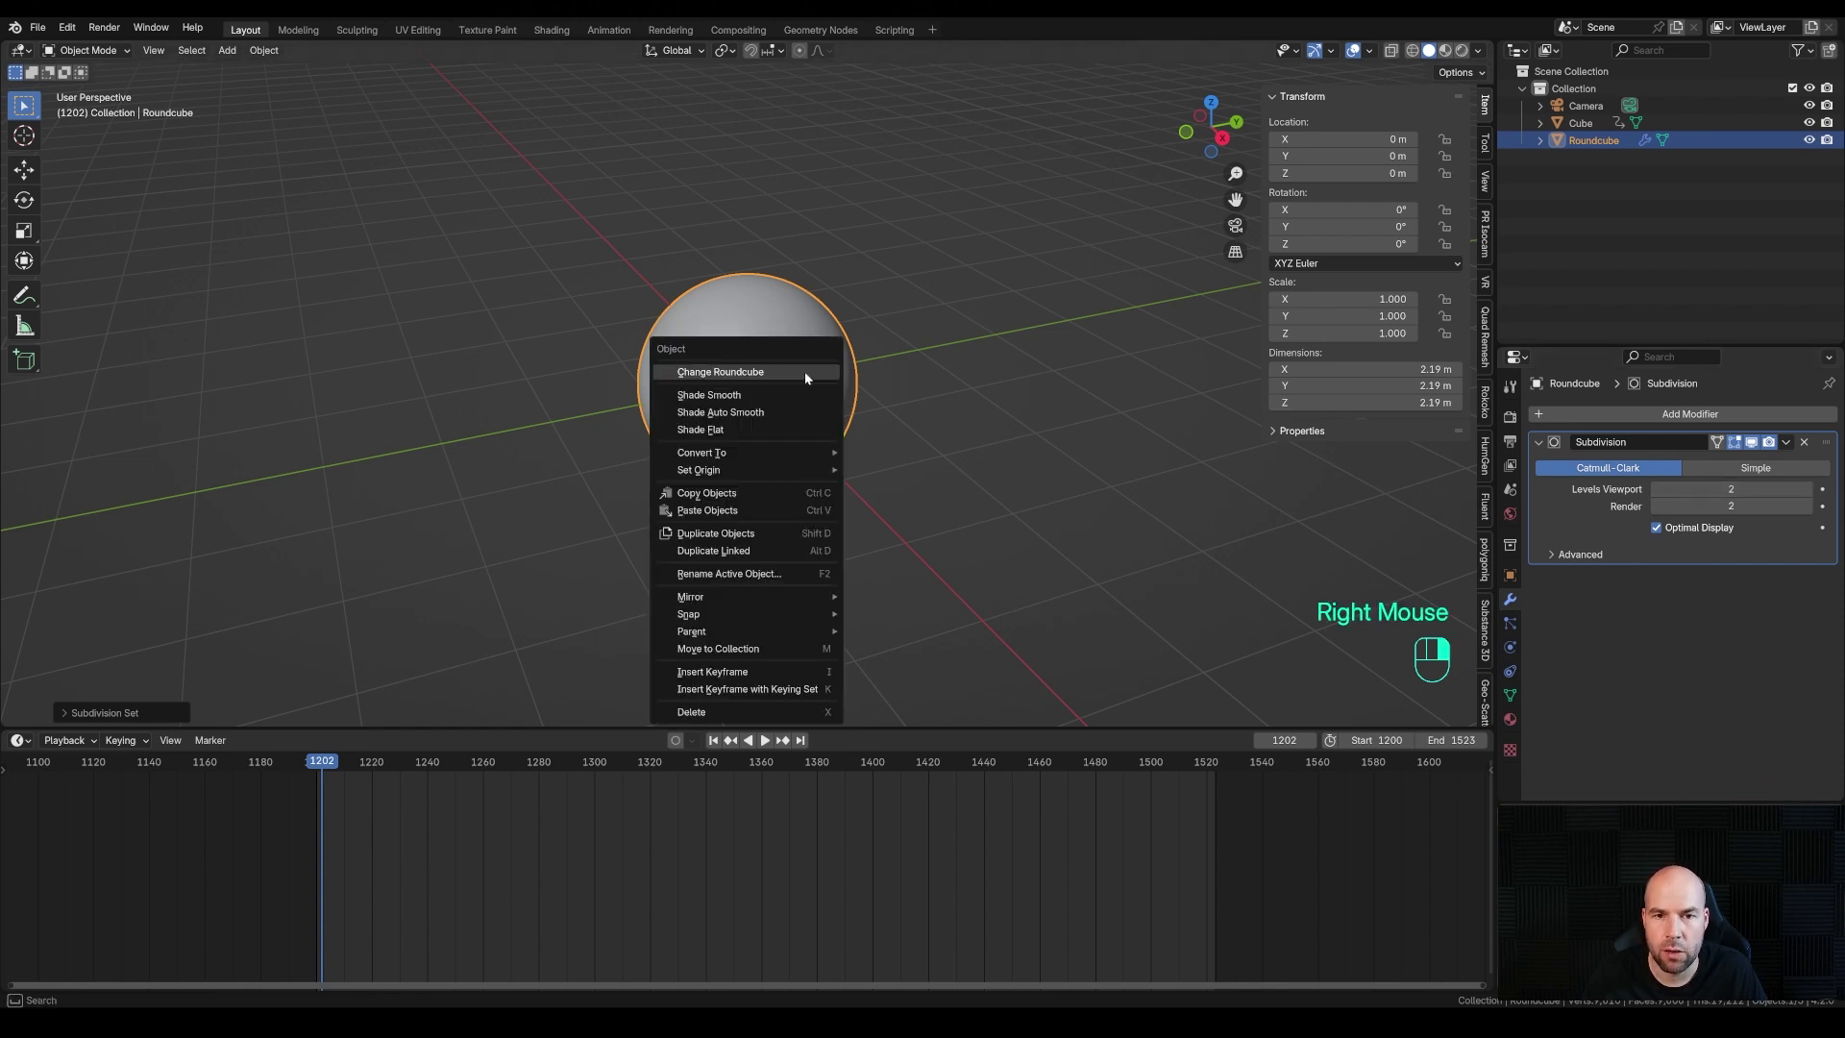
left_click(711, 395)
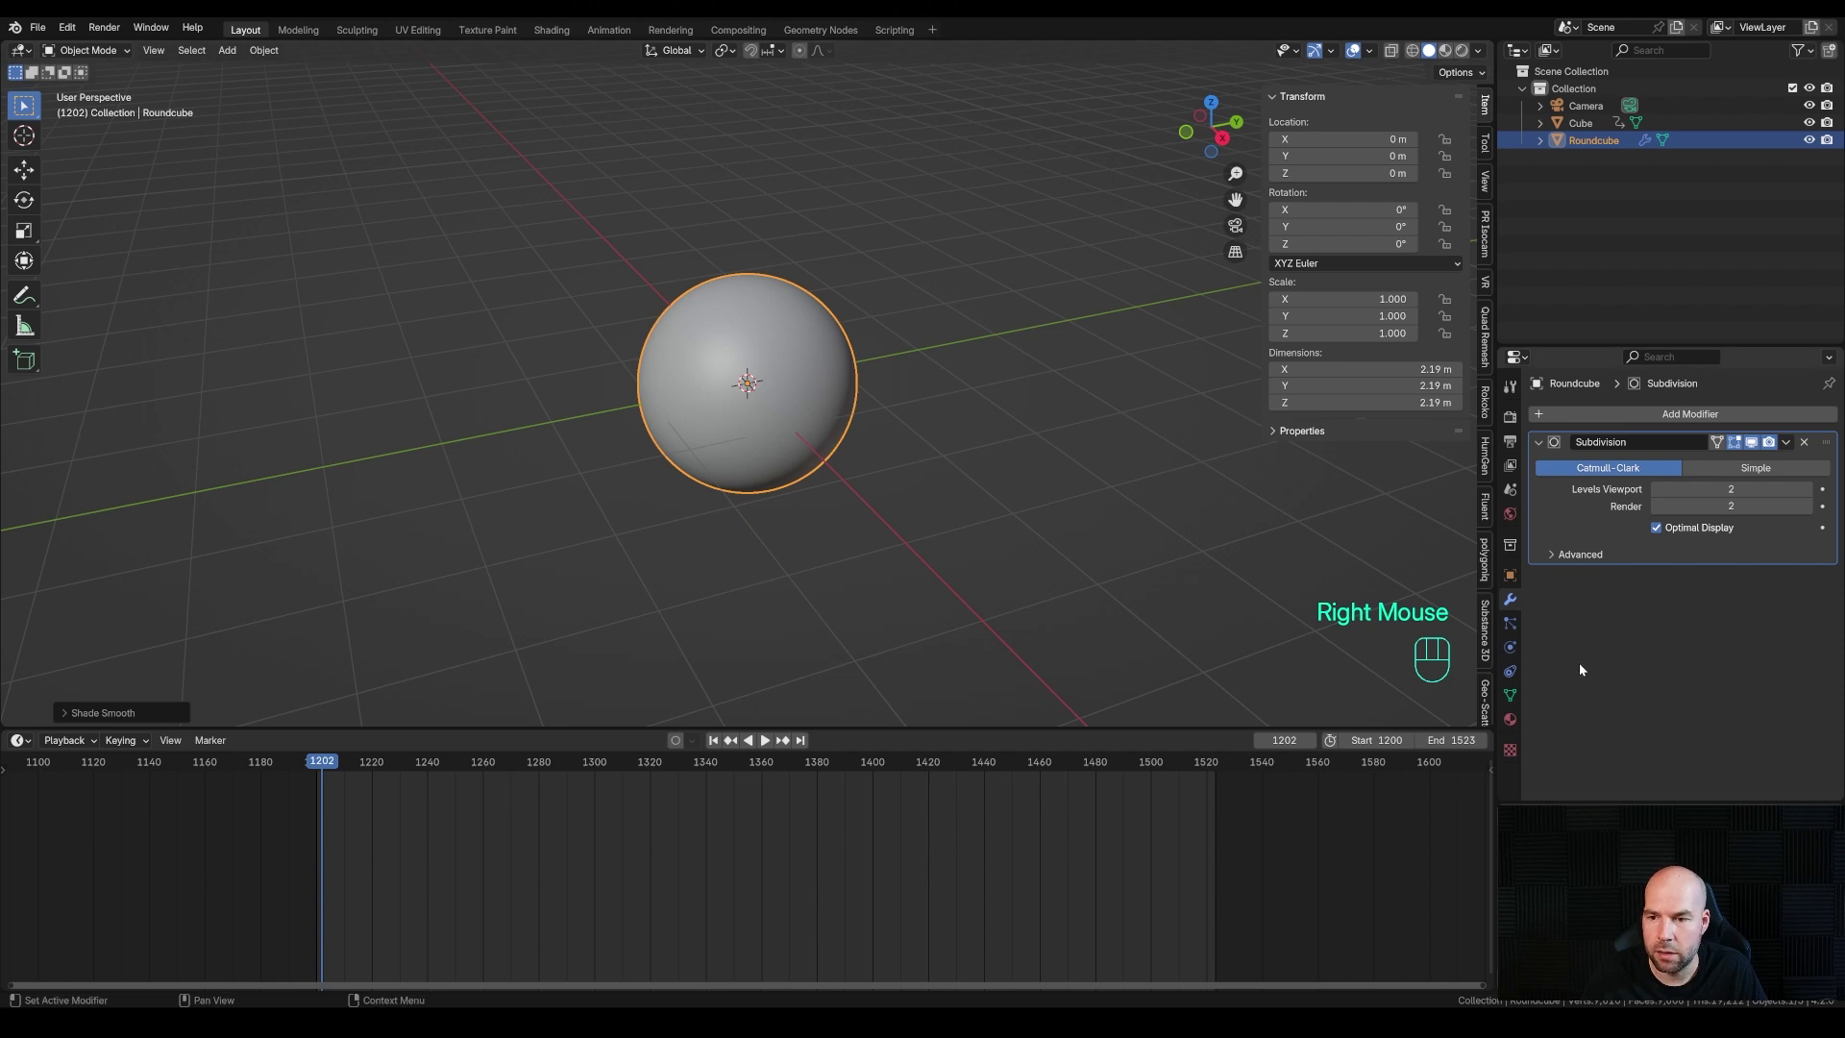
left_click(1596, 414)
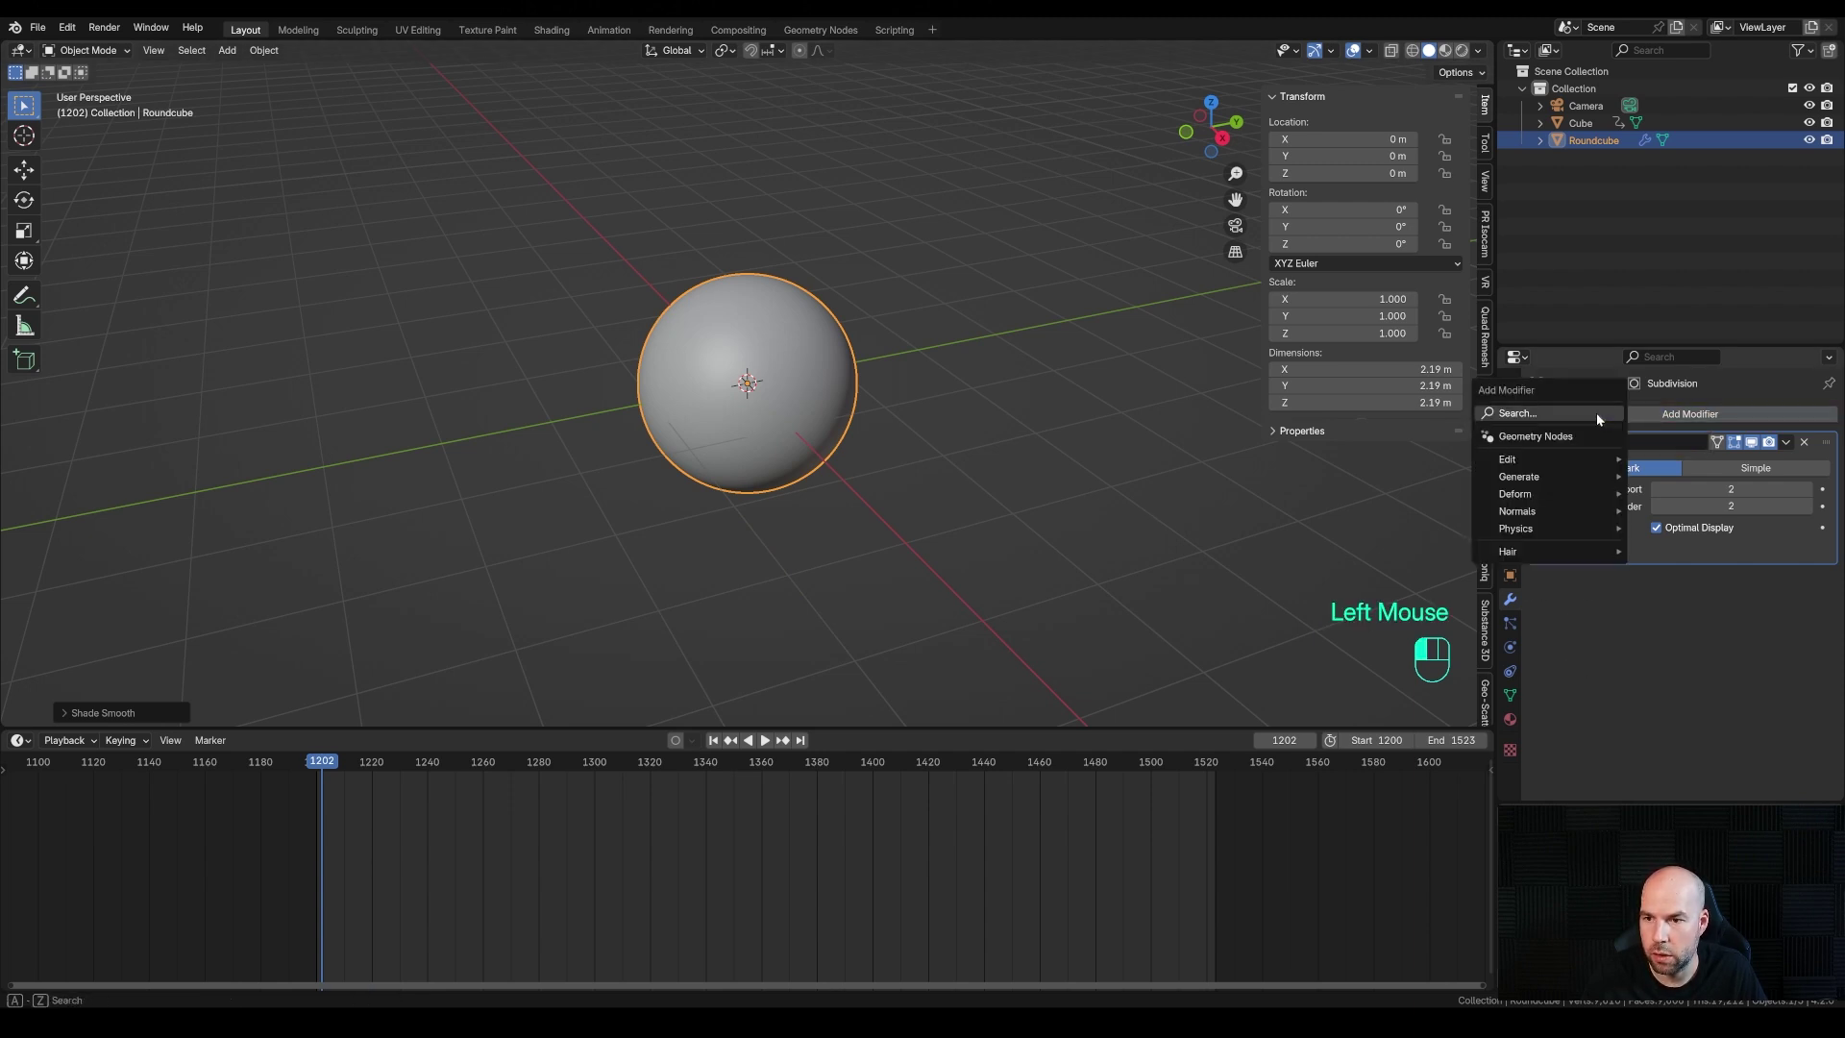
mouse_move(1573, 495)
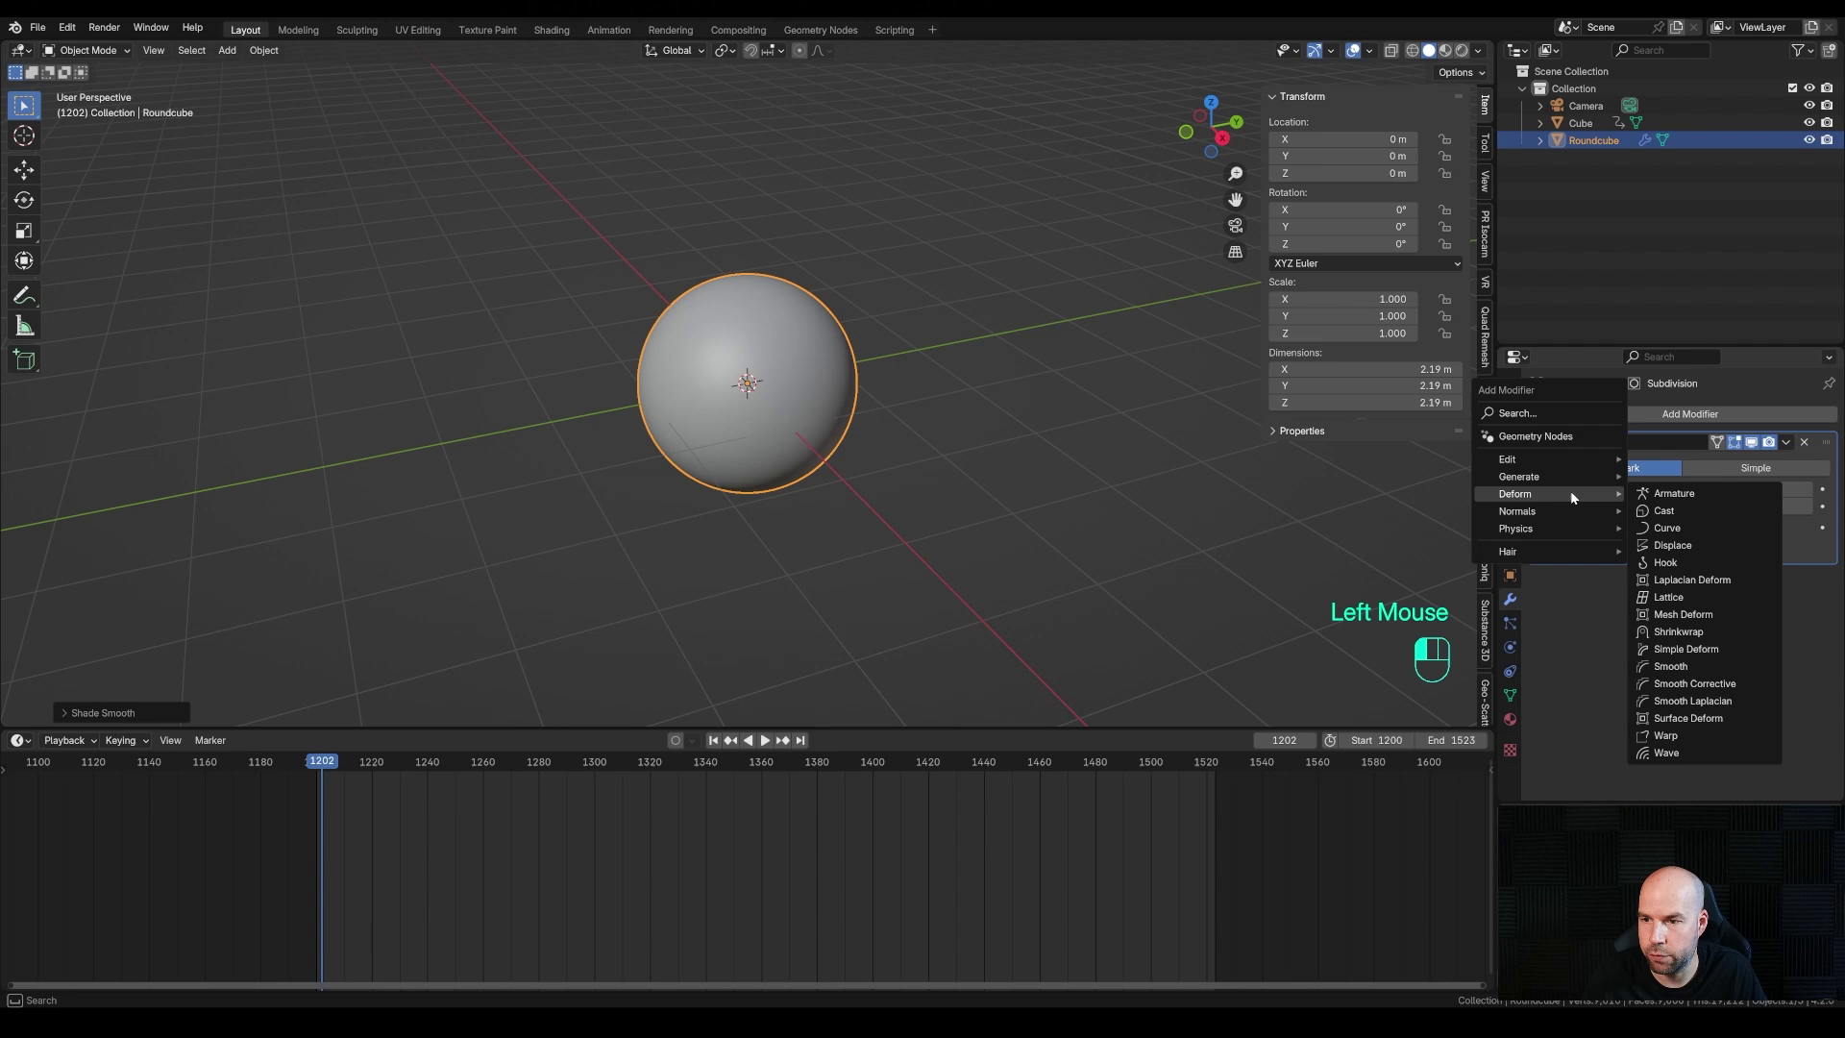
left_click(1693, 544)
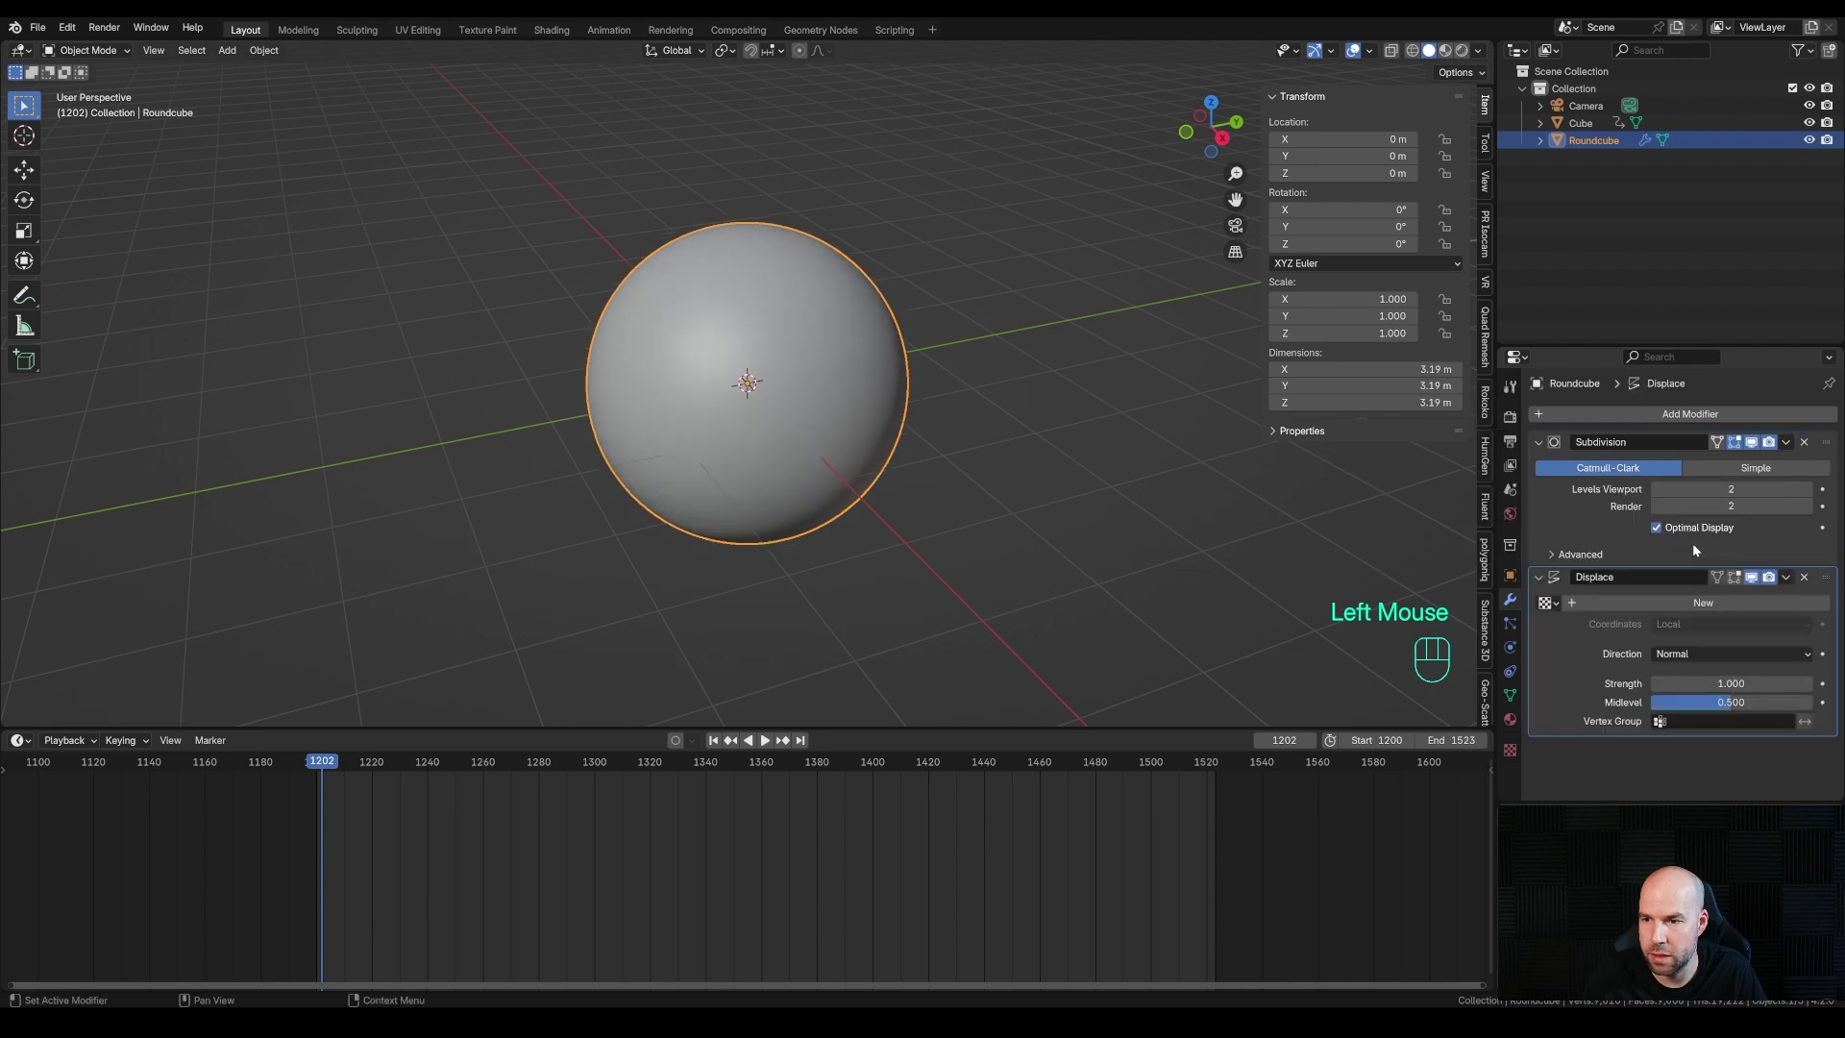
Create a new texture for the Displace modifier, using the Wood type with the Band Noise pattern
left_click(1725, 603)
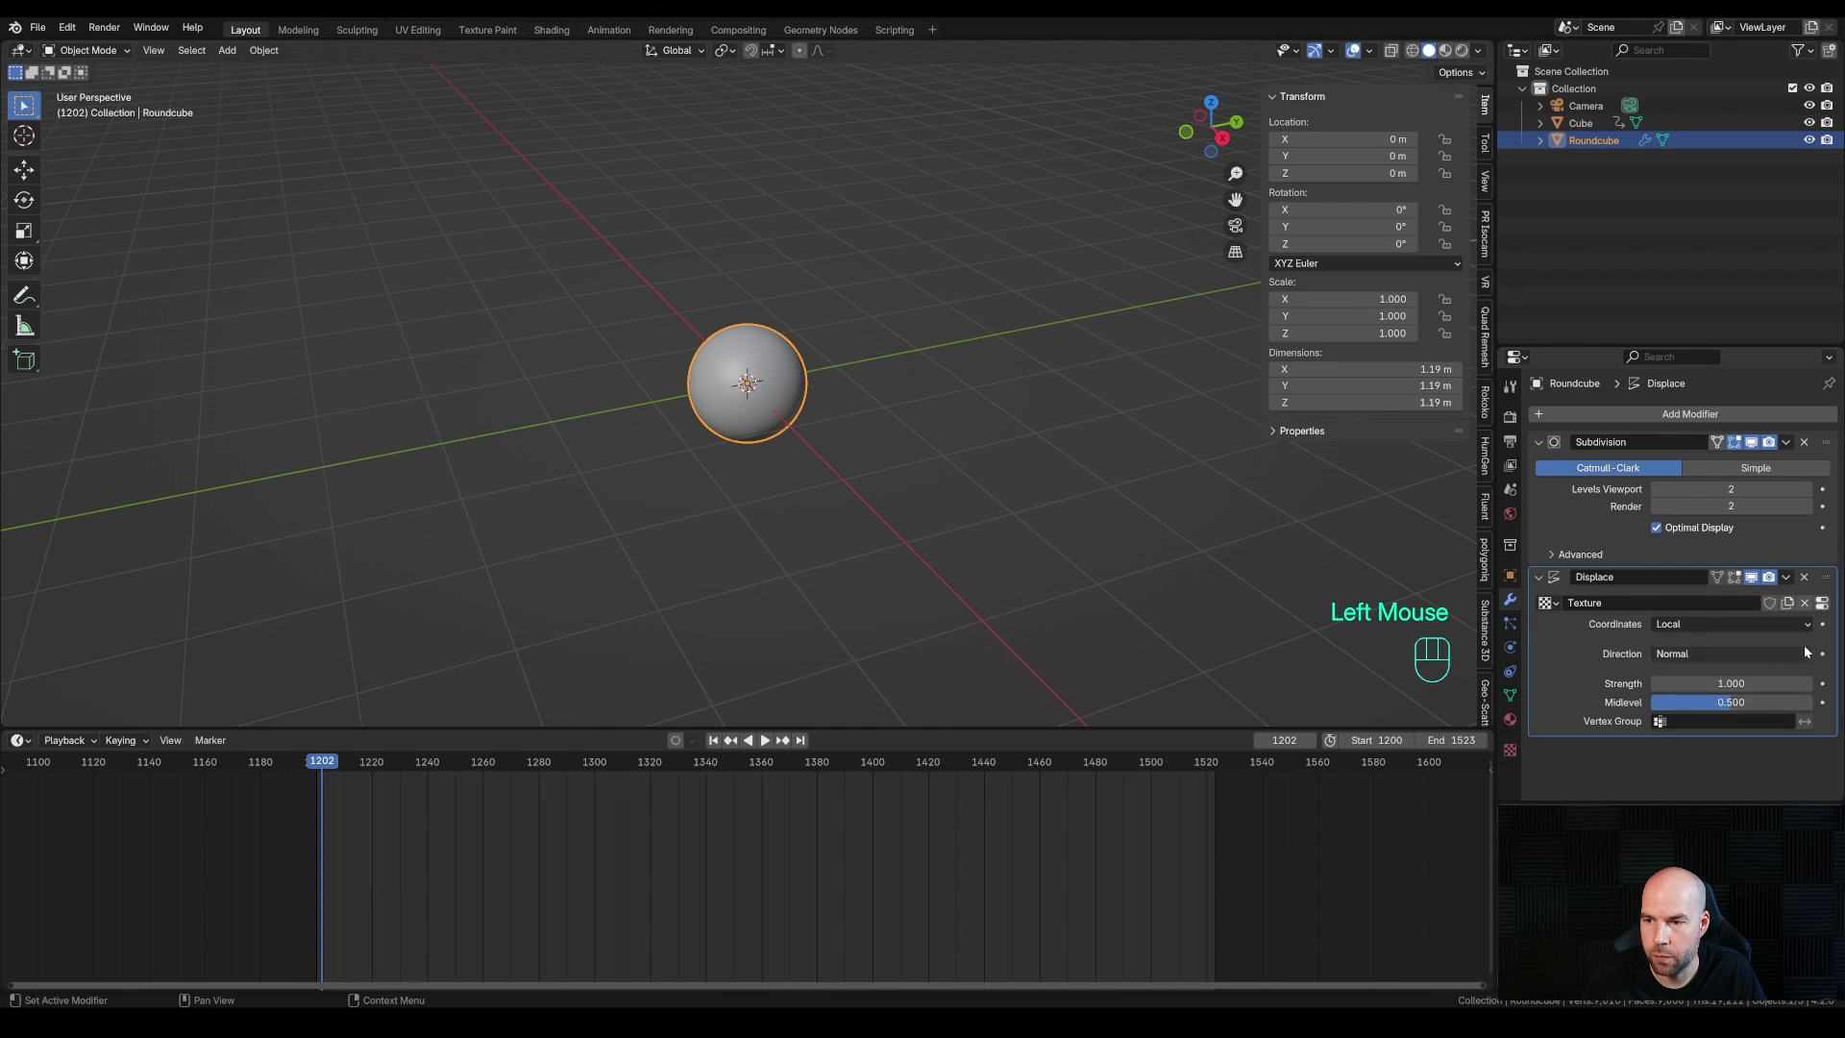
left_click(1820, 603)
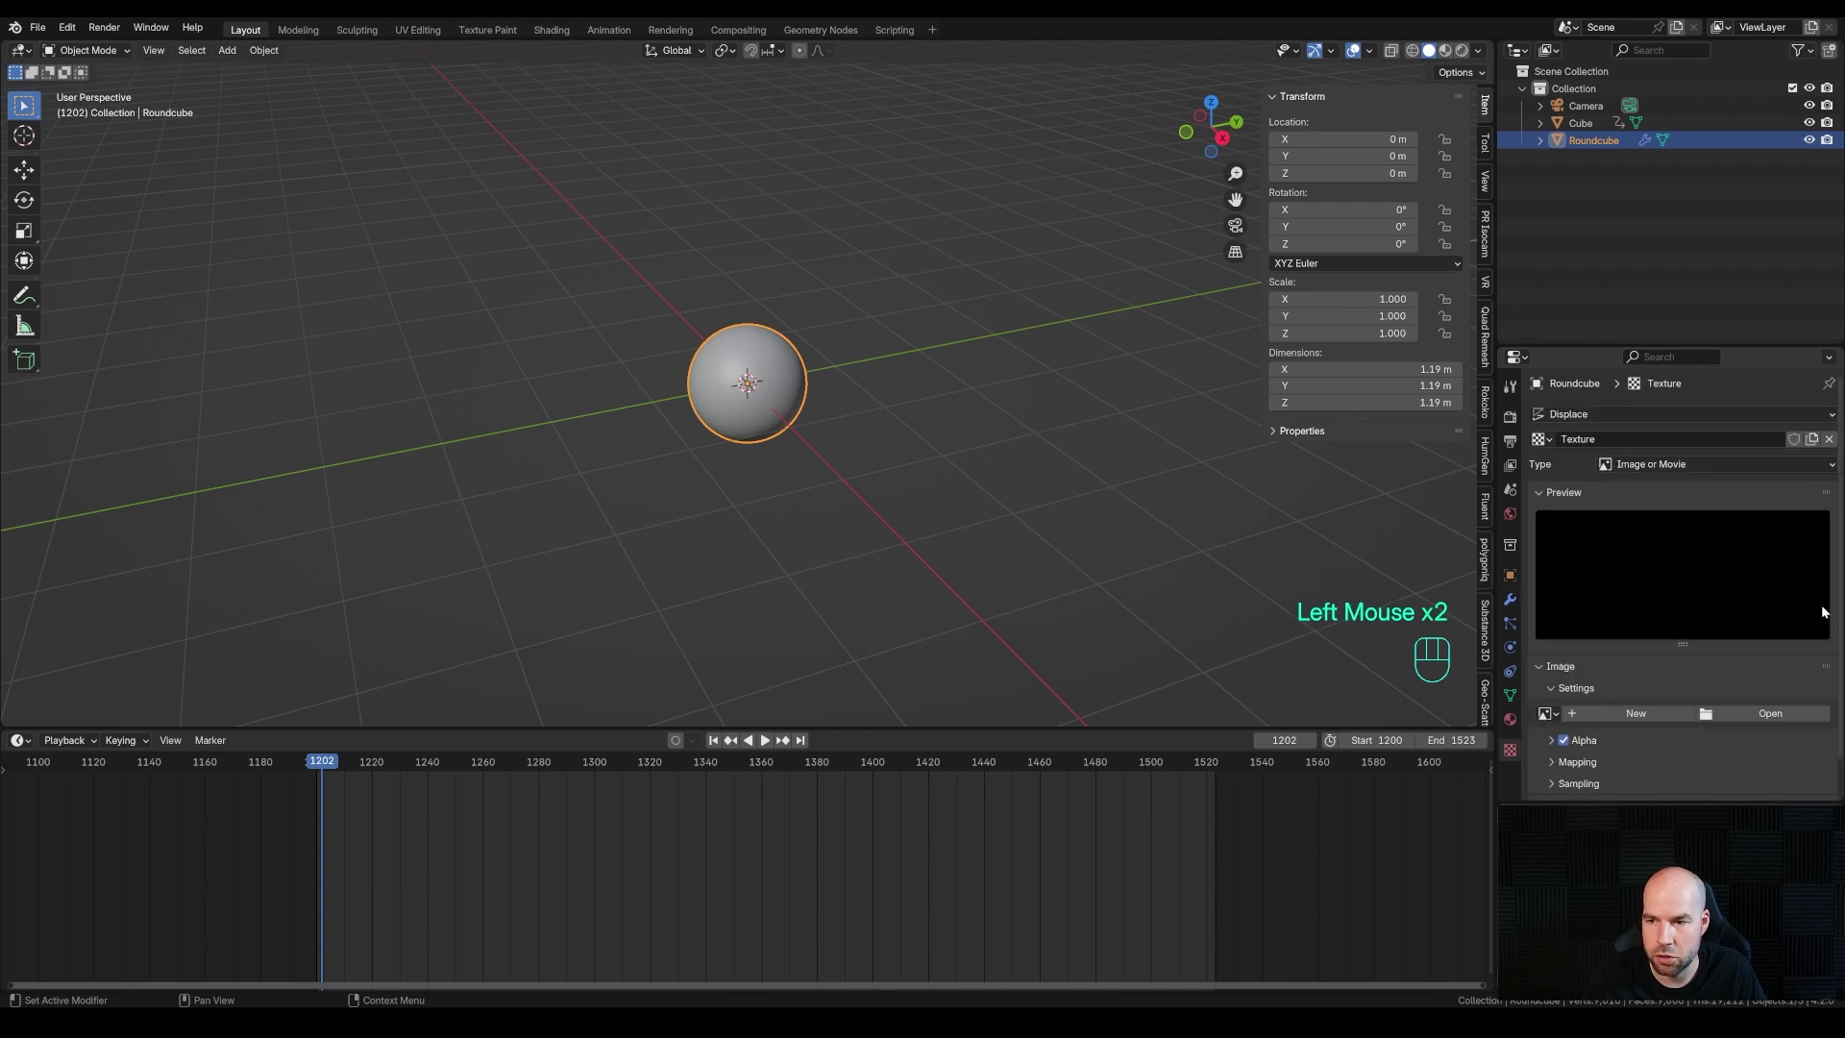
left_click(1616, 464)
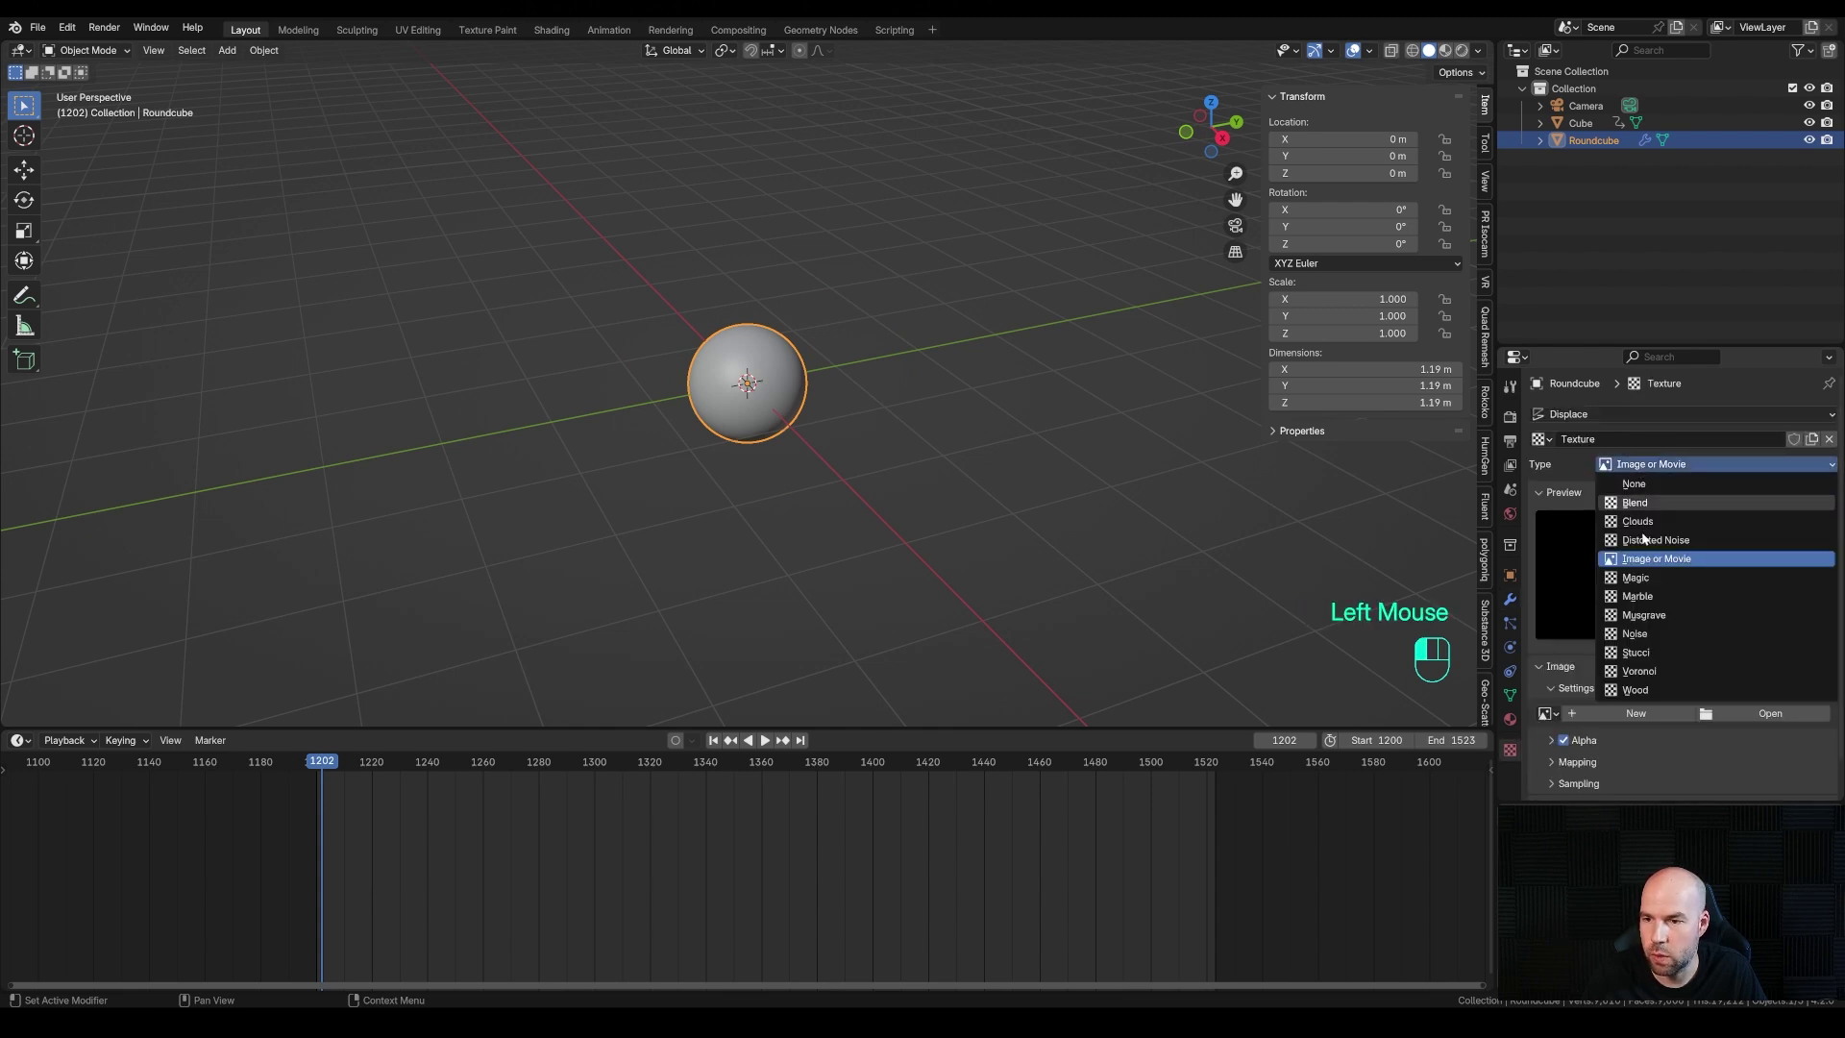
left_click(1641, 689)
left_click(1690, 717)
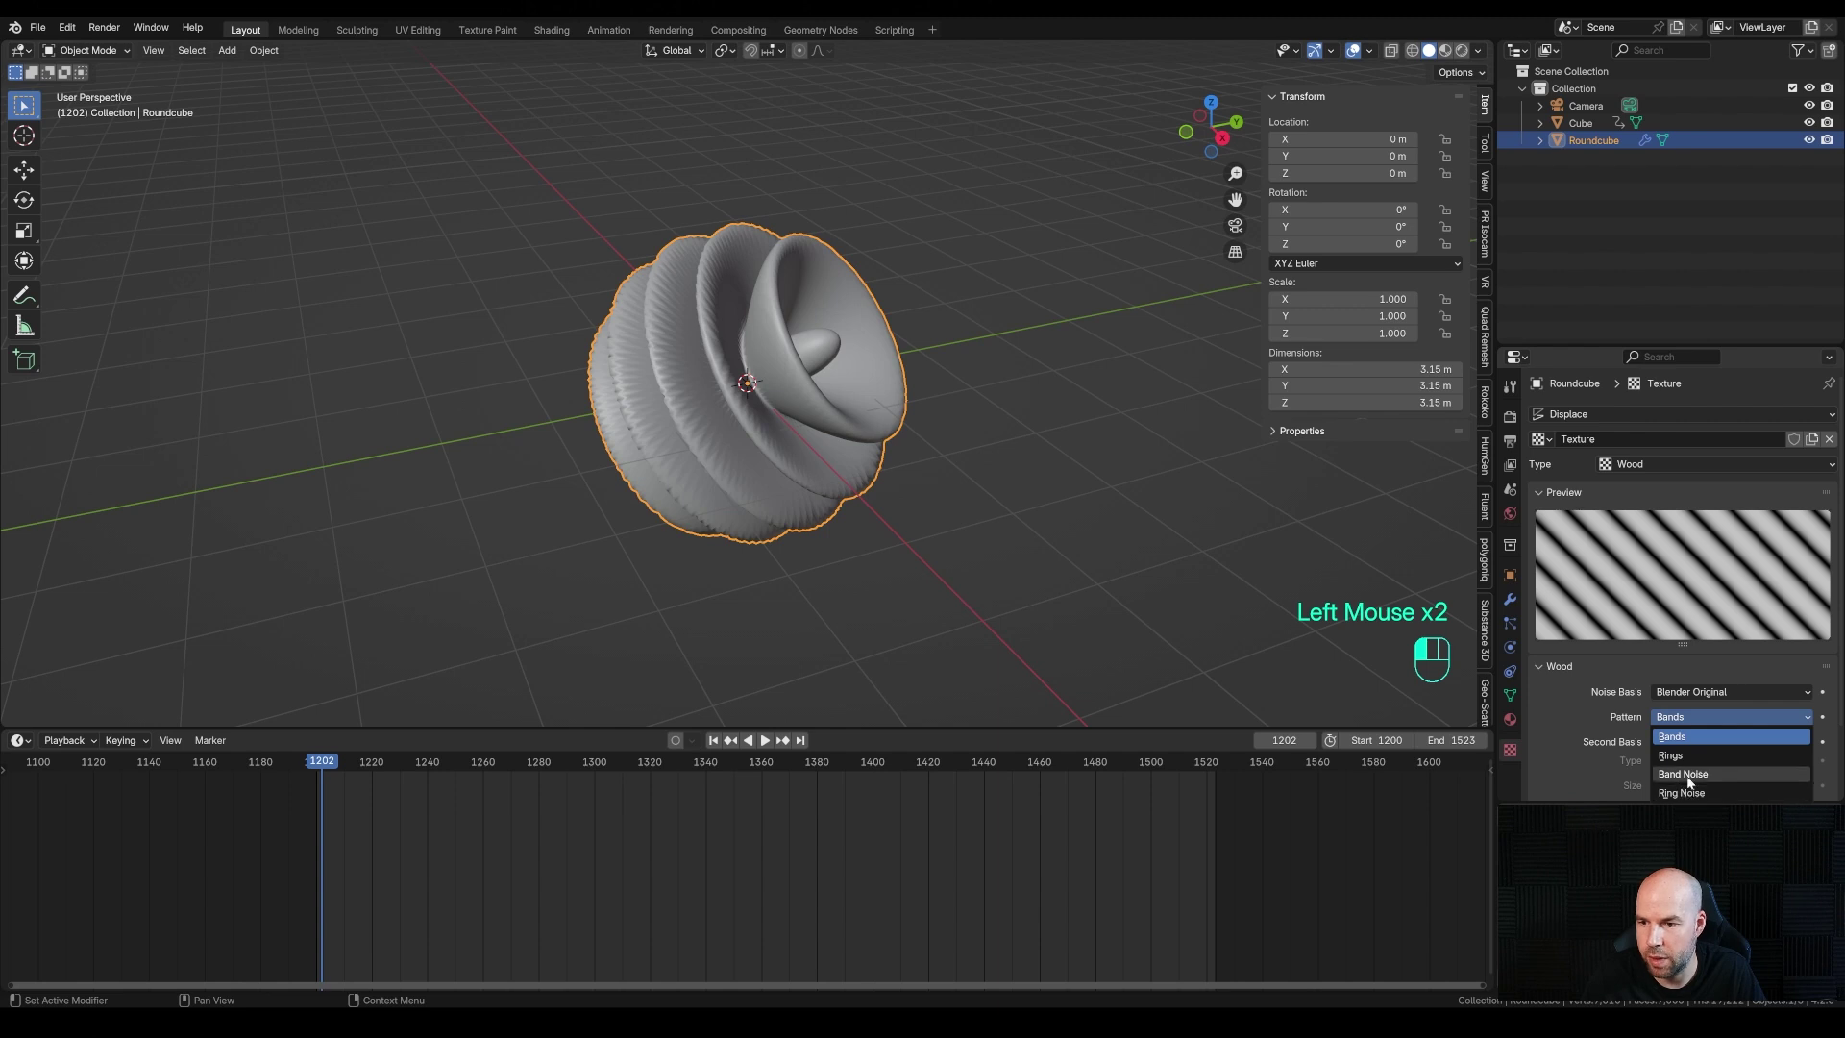
left_click(1683, 773)
scroll(1591, 741, "down", 2)
scroll(1585, 733, "down", 2)
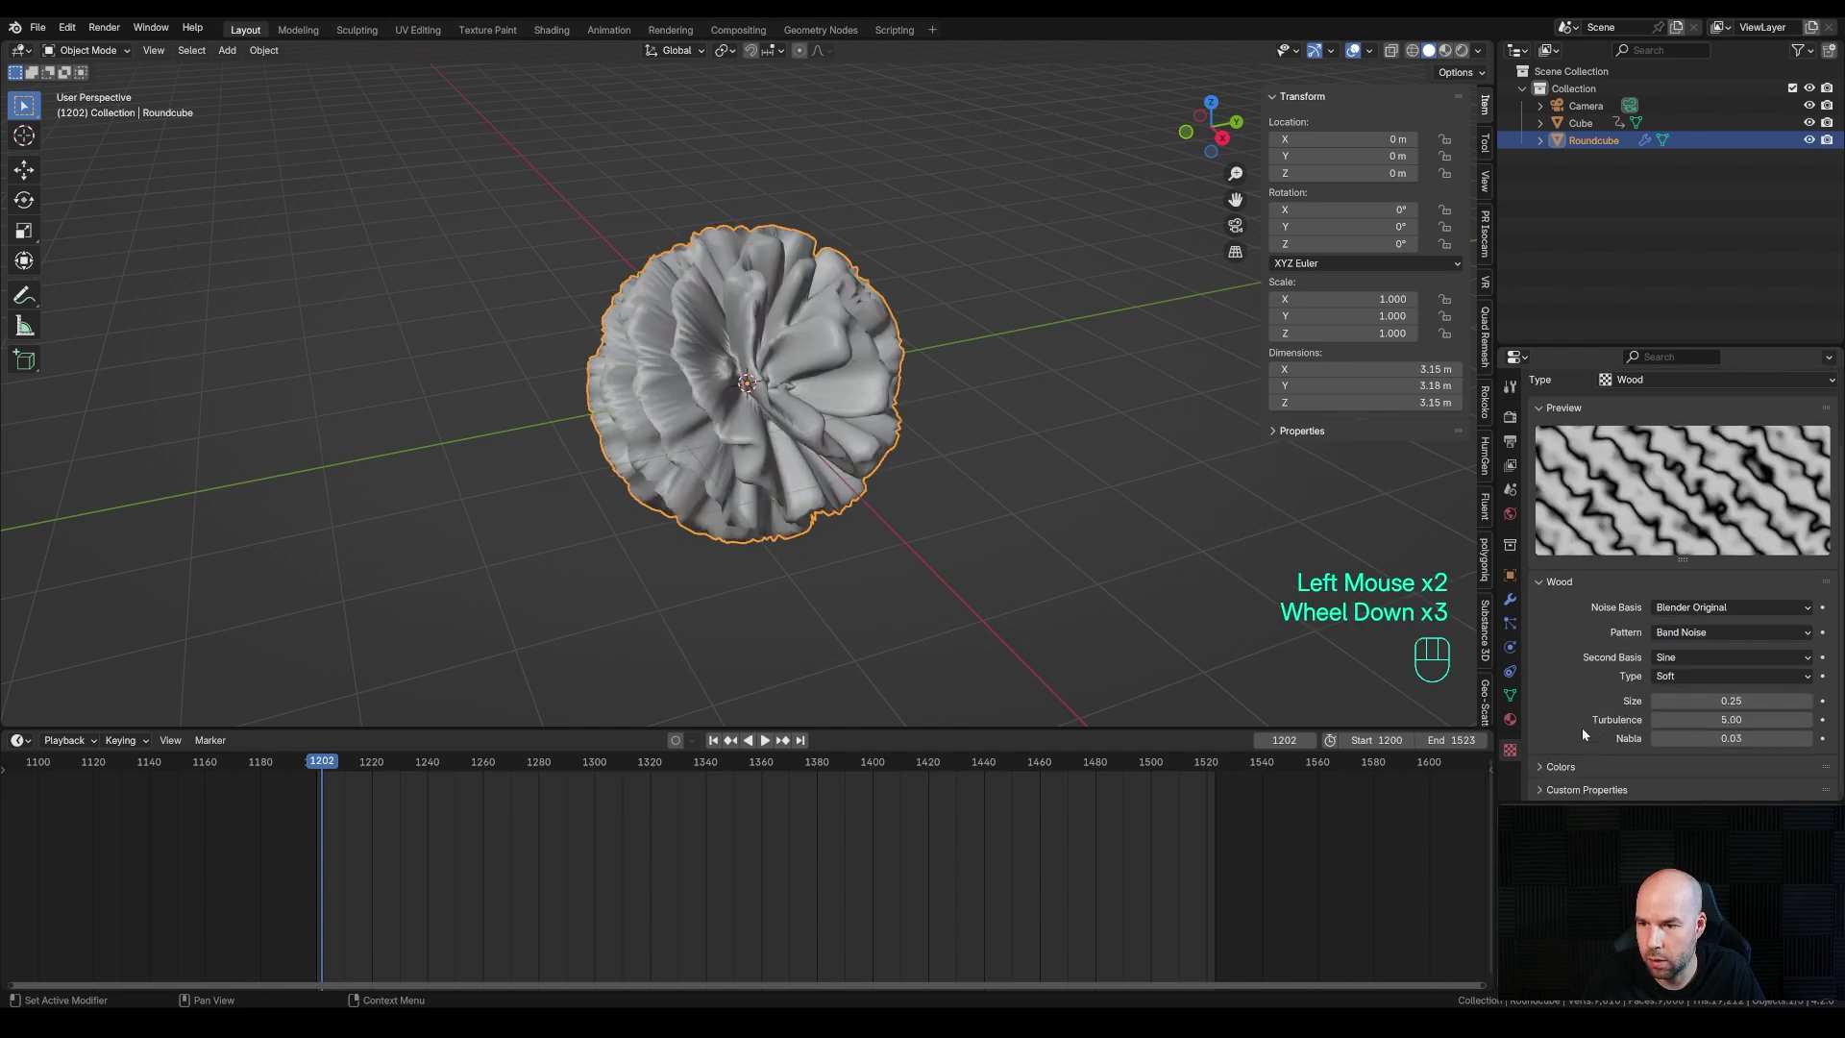
Set the Wood texture's turbulence to 0
left_click_drag(1764, 720, 1650, 720)
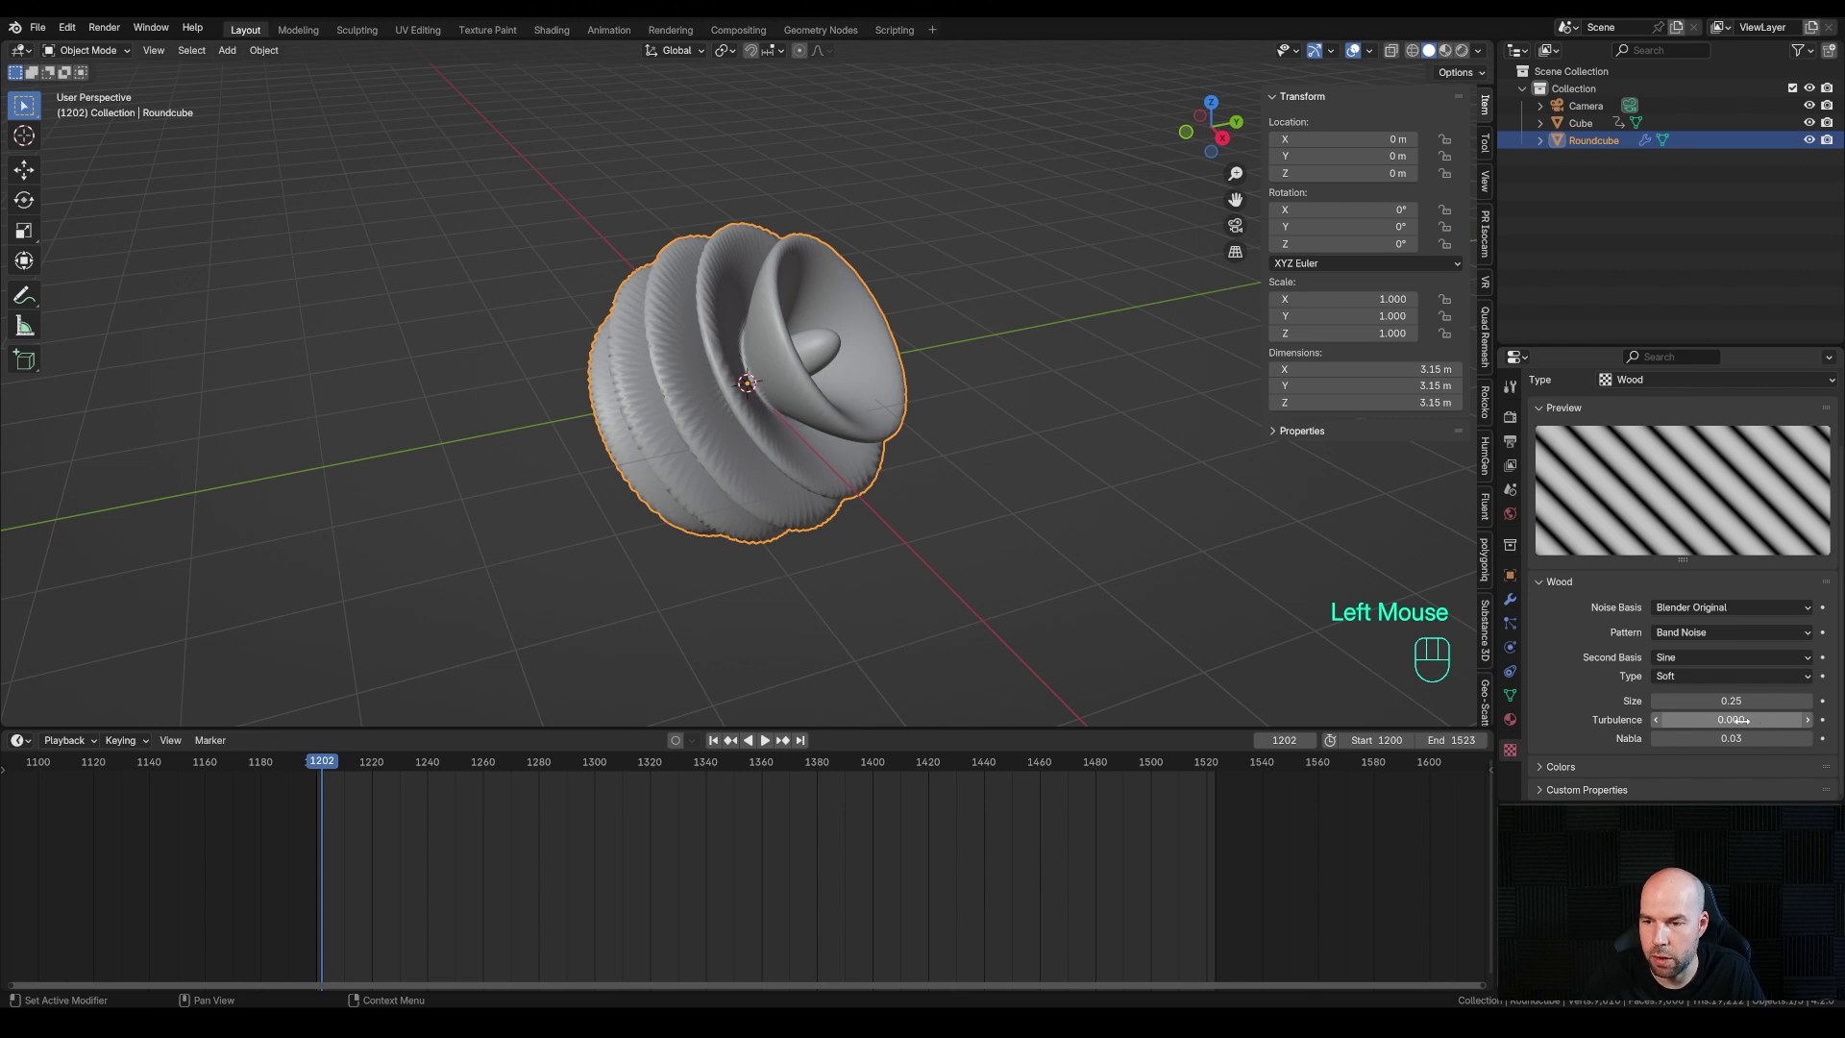
scroll(735, 452, "down", 3)
scroll(735, 452, "up", 2)
scroll(725, 455, "down", 2)
scroll(722, 459, "down", 1)
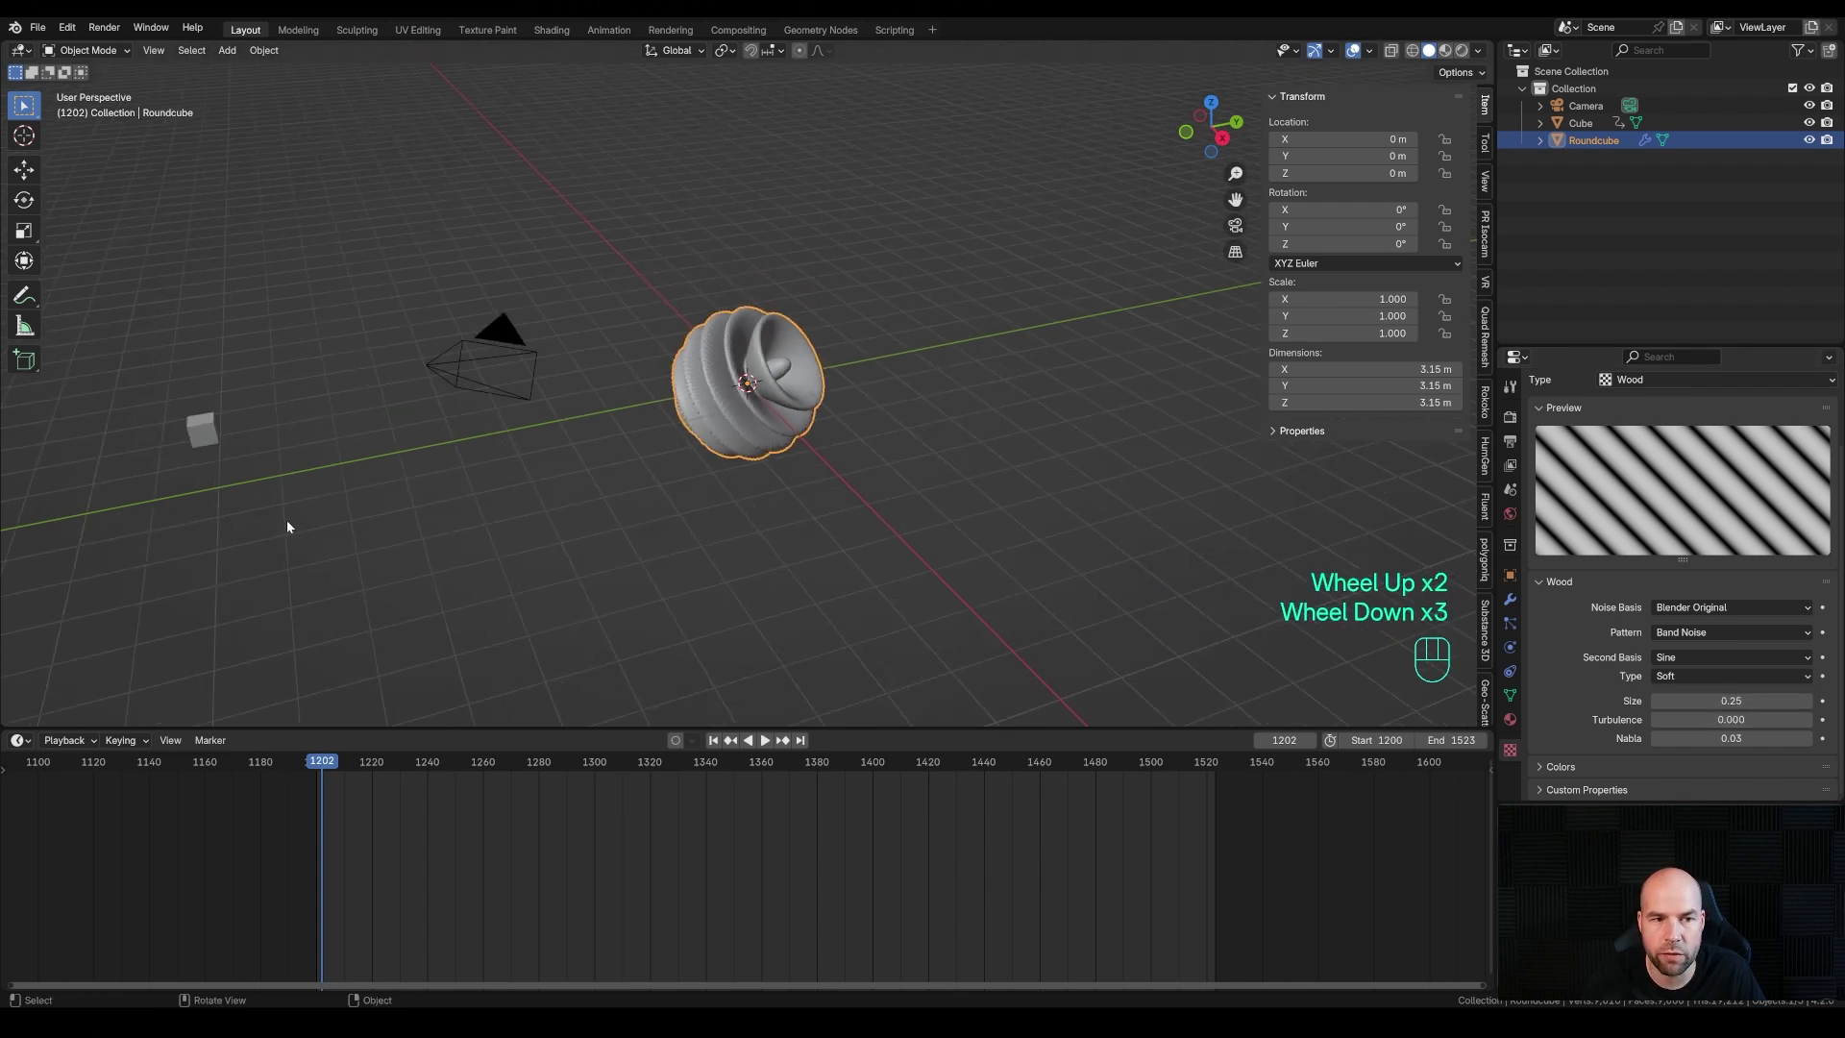
left_click(200, 431)
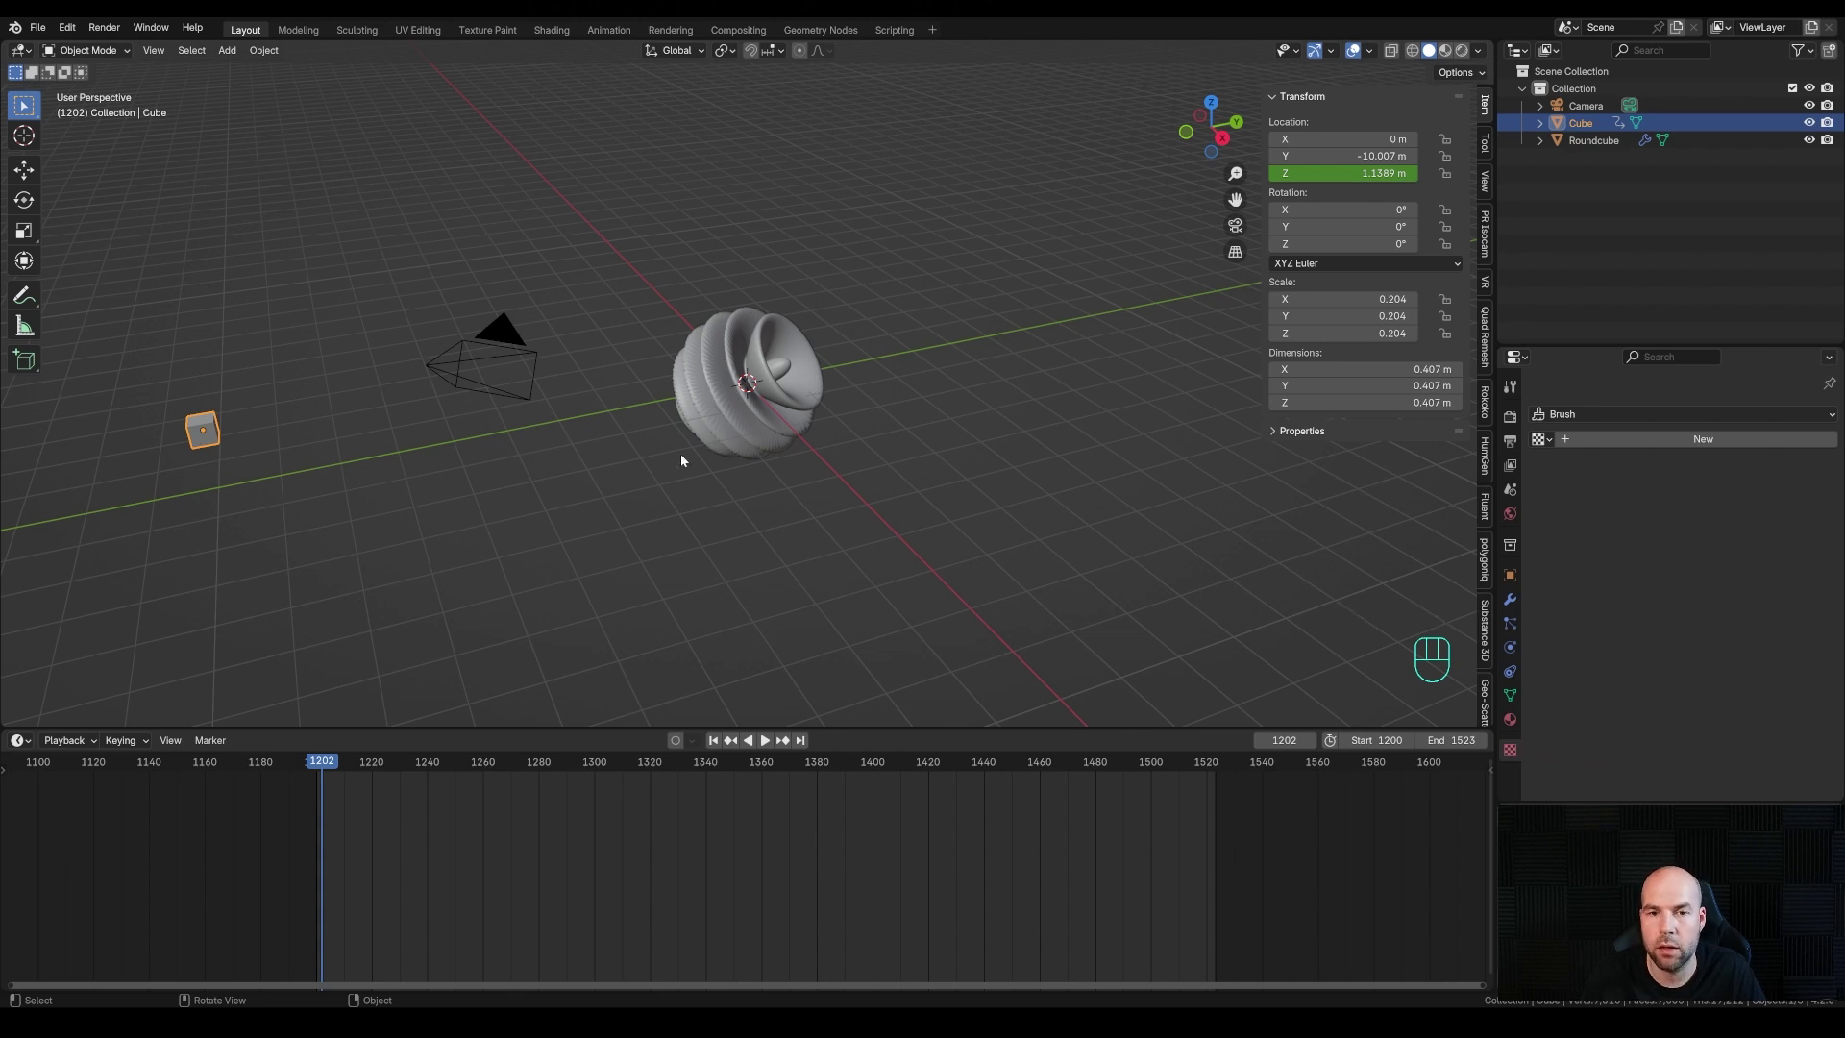
left_click(700, 431)
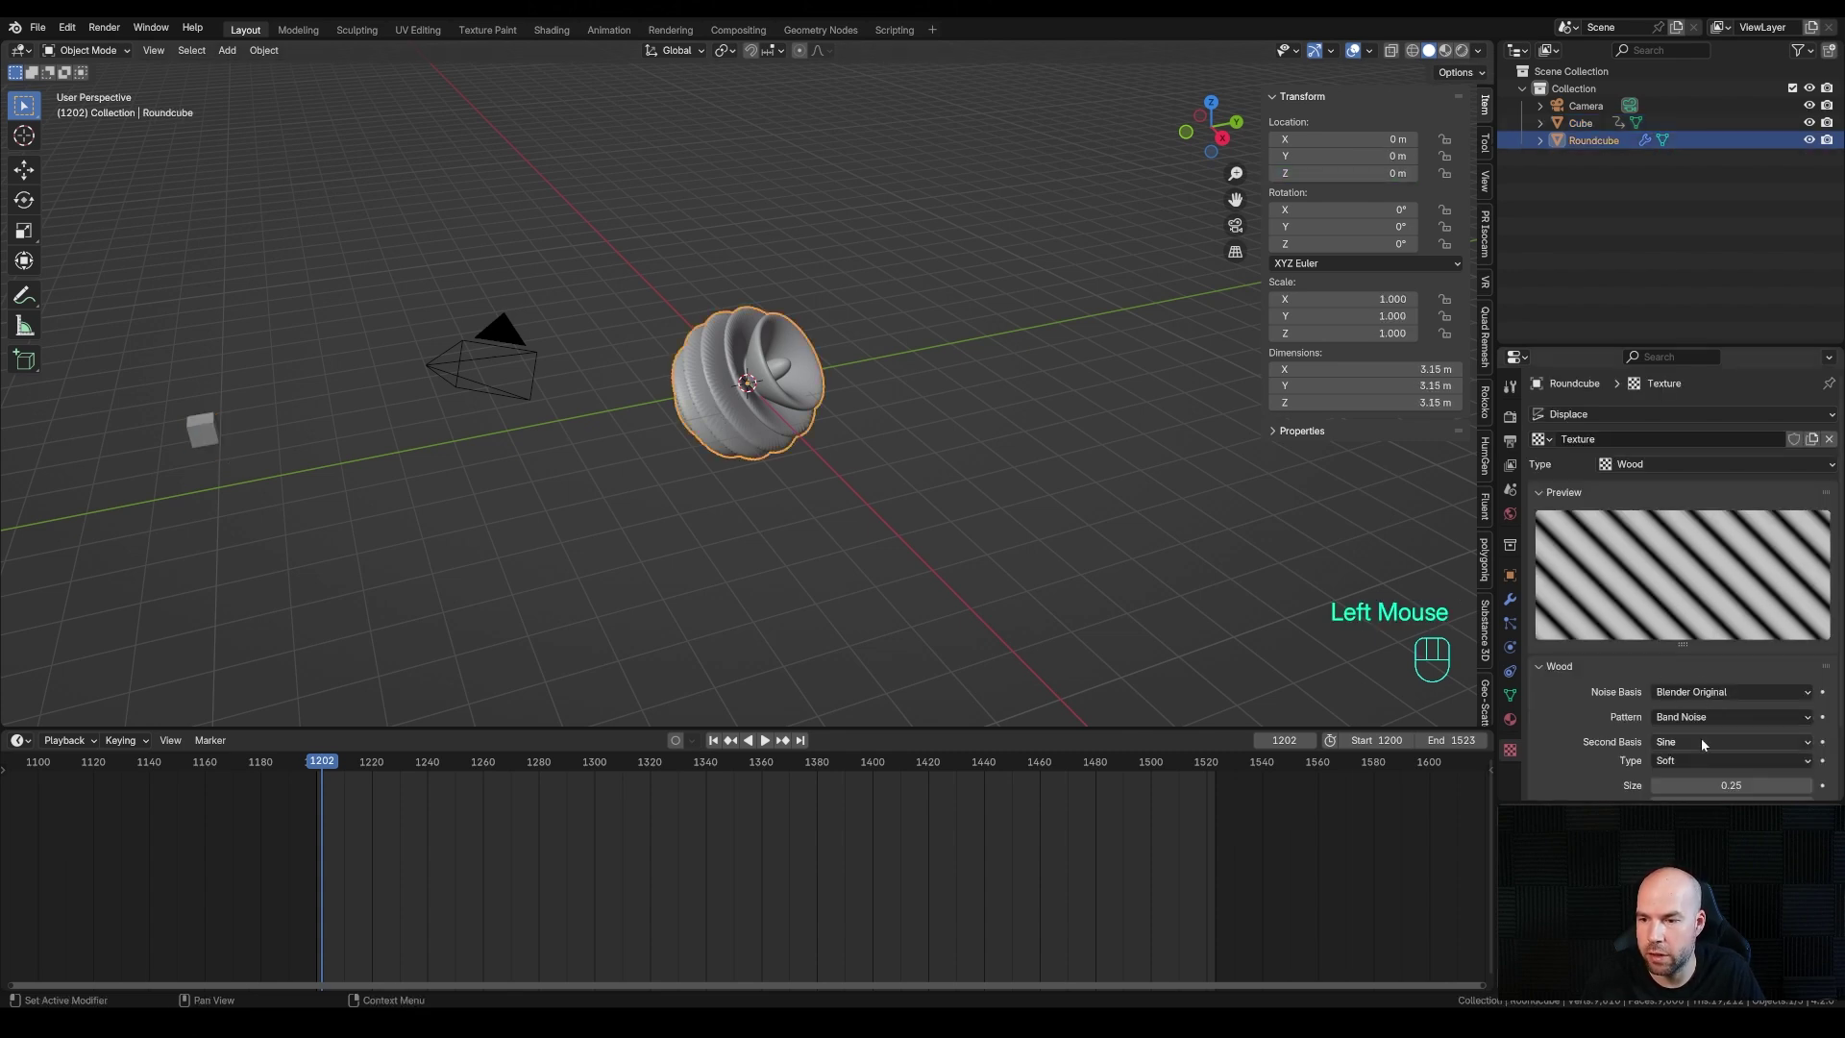
scroll(1655, 634, "down", 2)
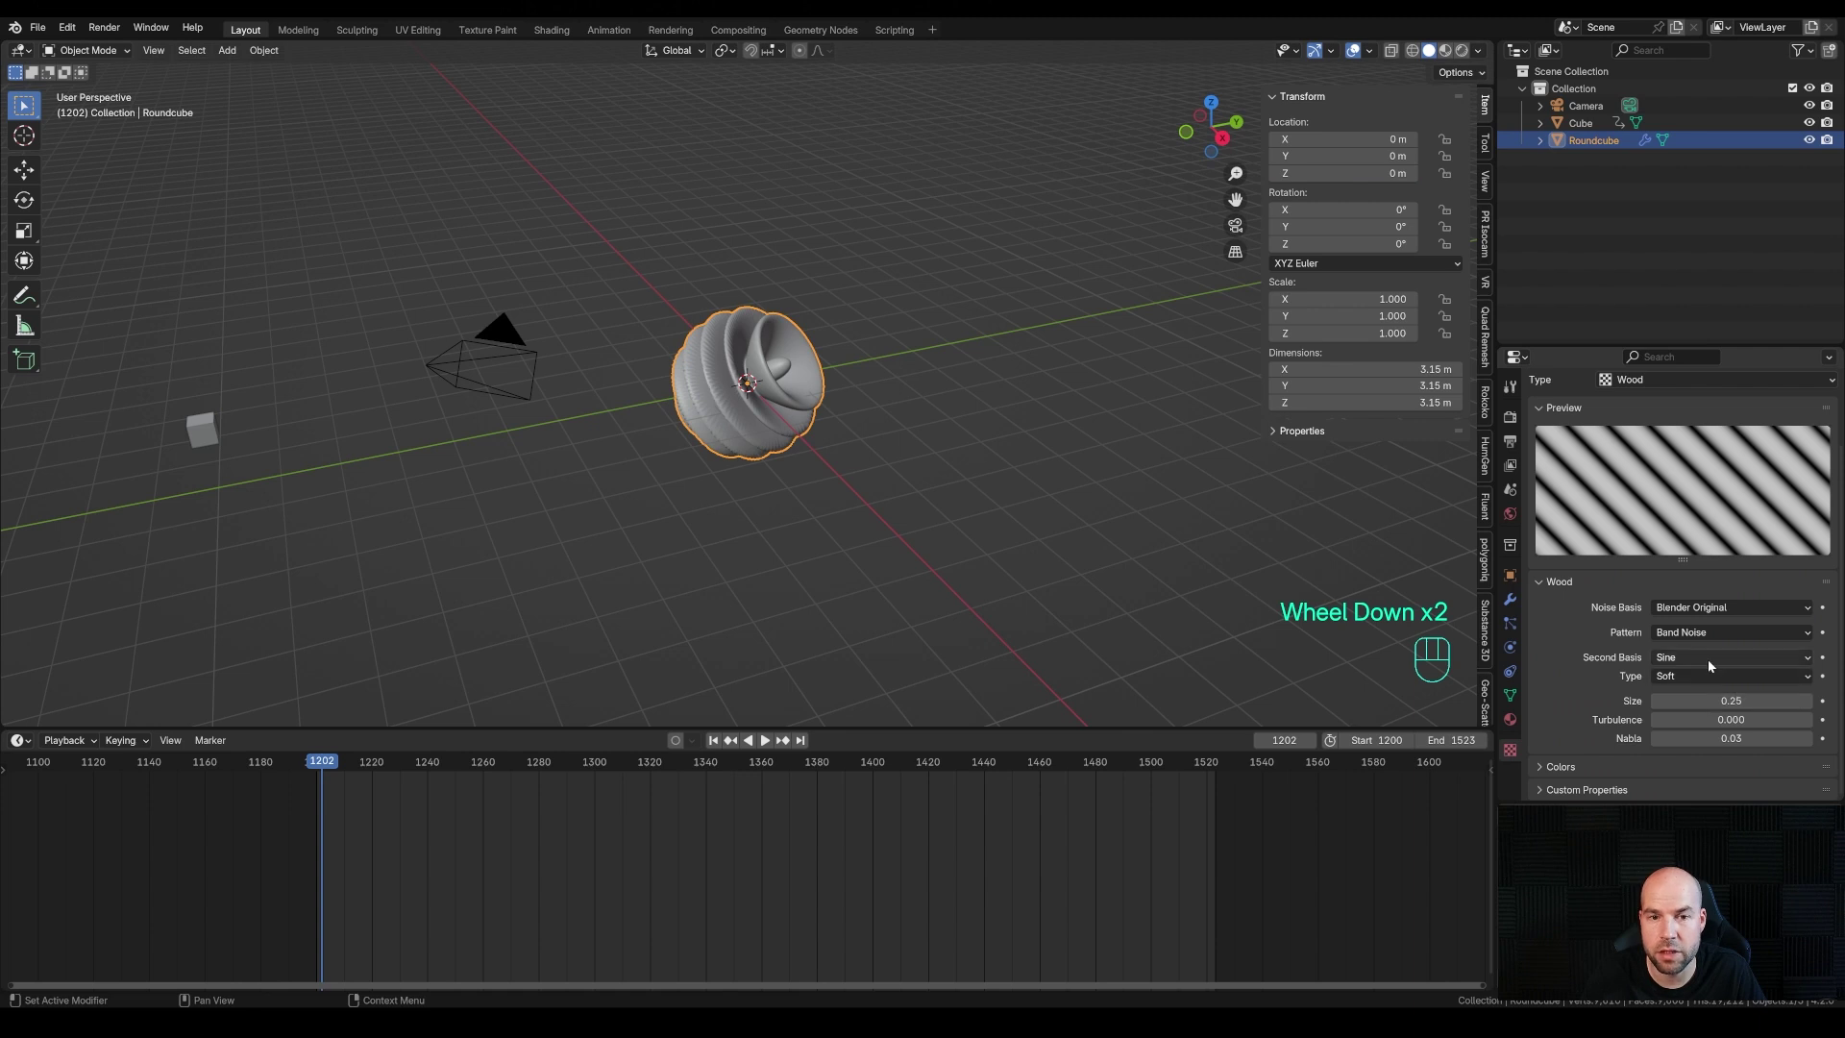
scroll(891, 441, "up", 3)
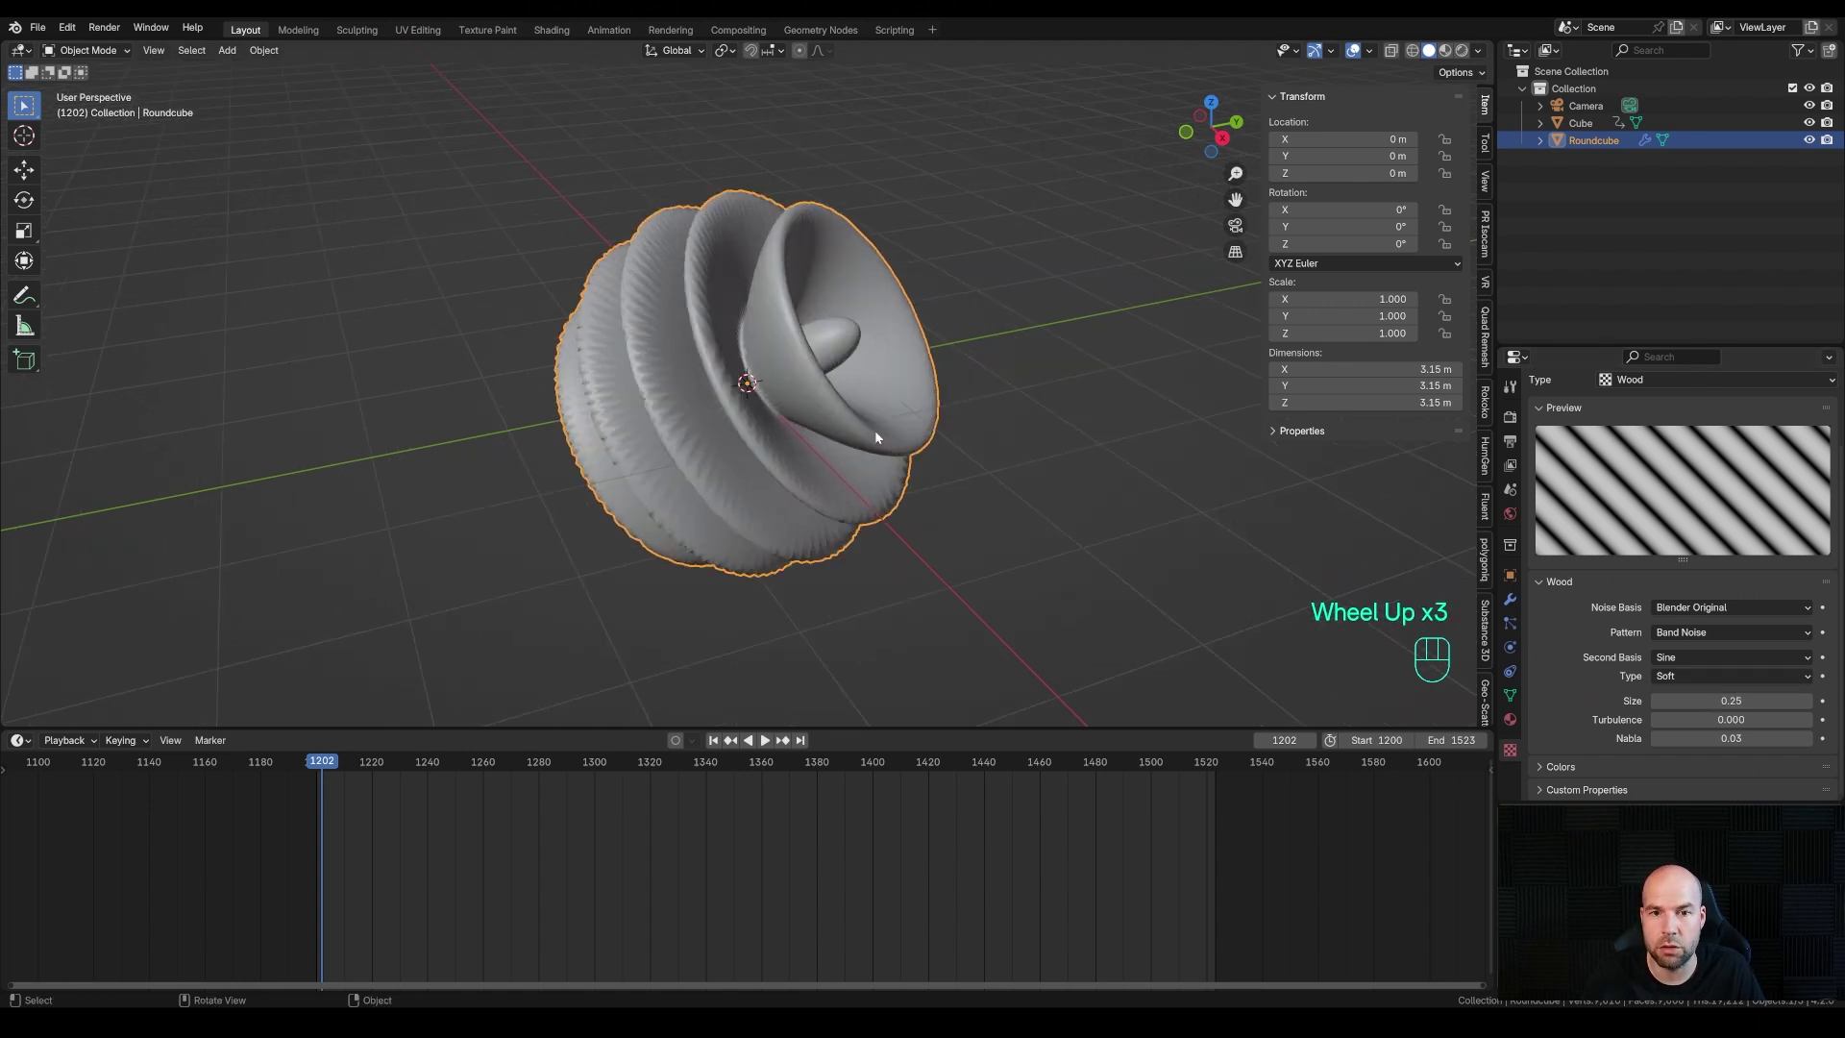
scroll(1014, 442, "up", 1)
scroll(1022, 442, "down", 2)
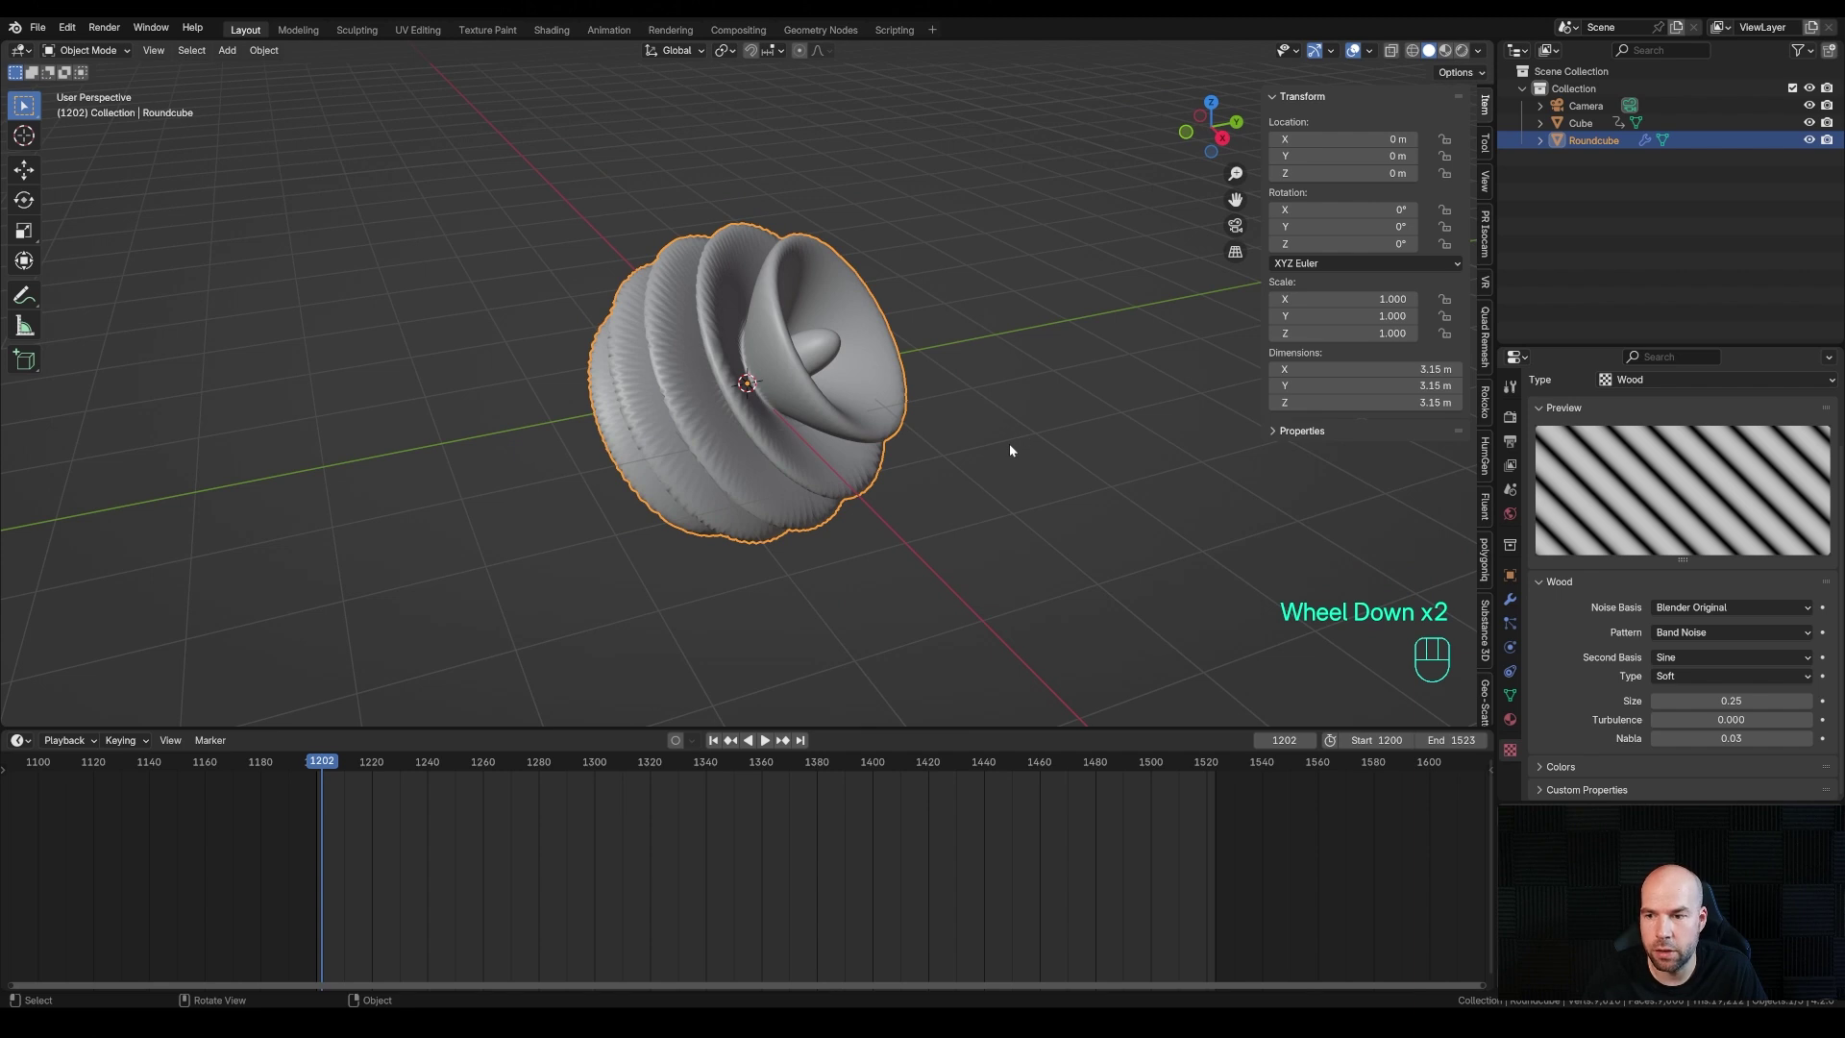
Enlarge the timeline area and add a driver to the Strength of the round cube's Displace modifier
left_click_drag(653, 728, 680, 611)
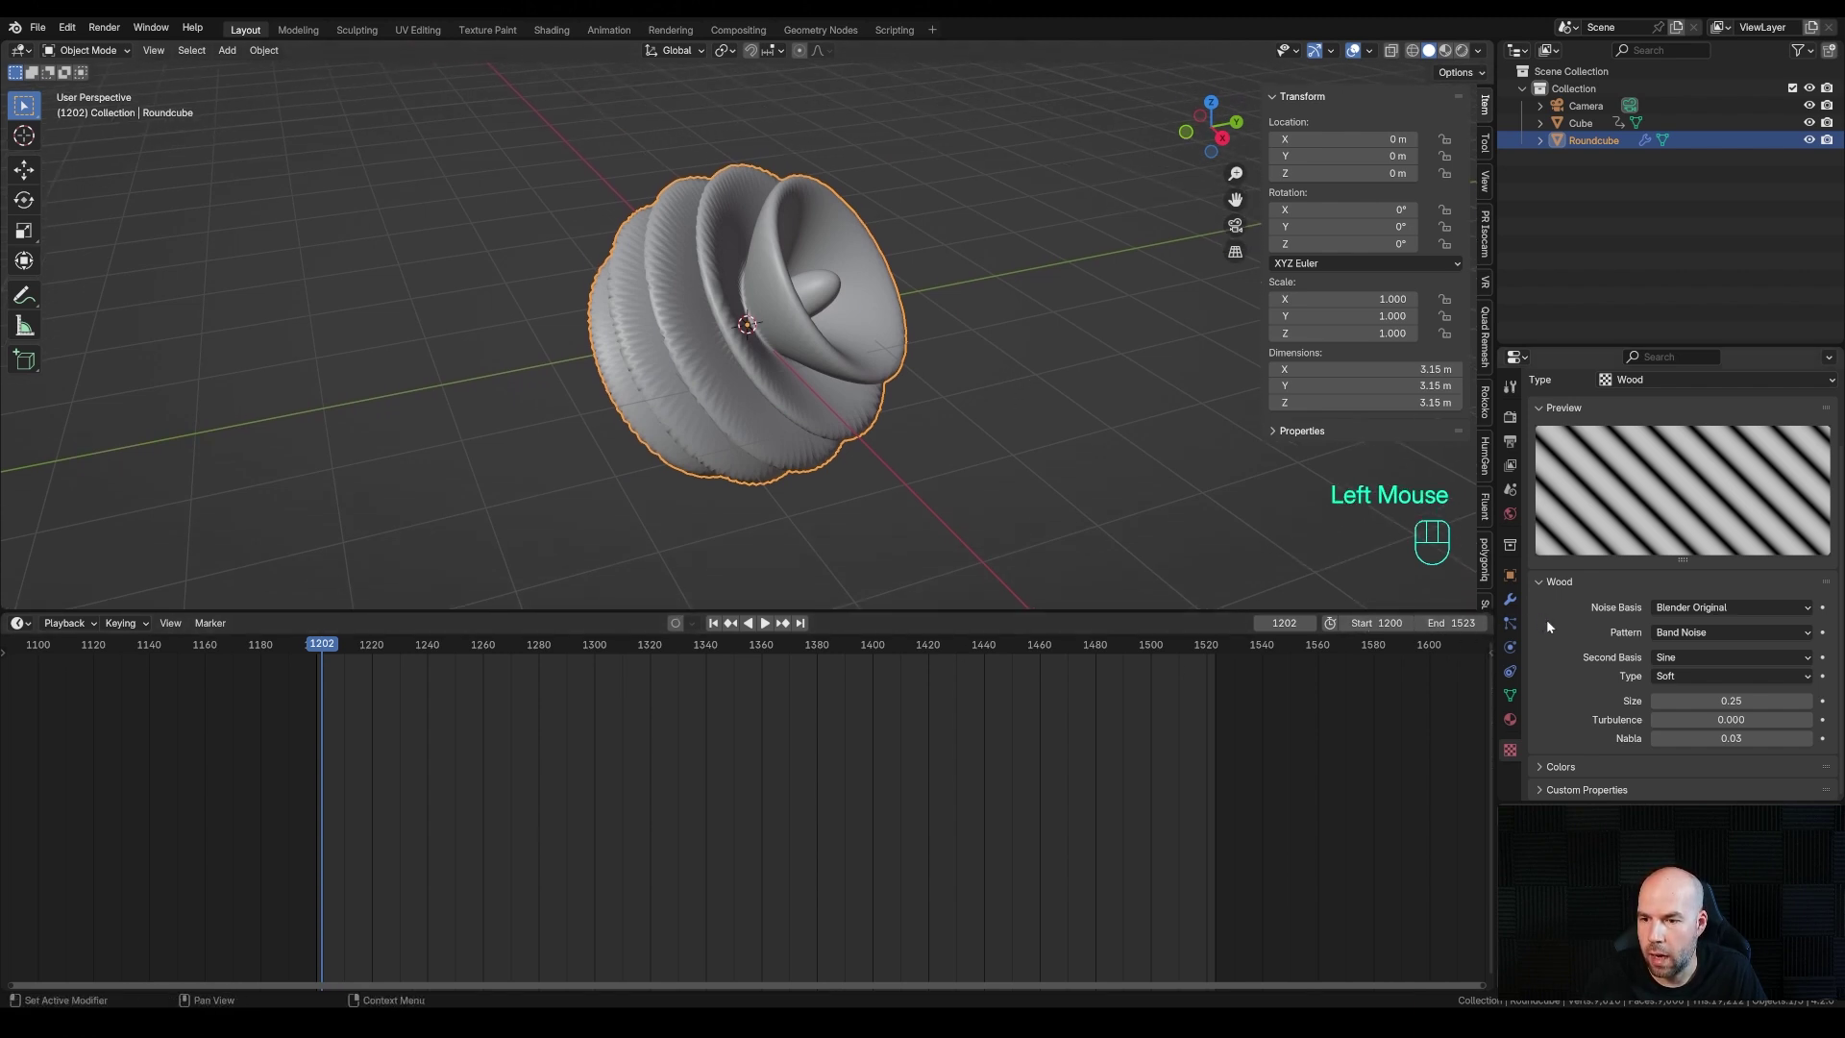
left_click(1510, 599)
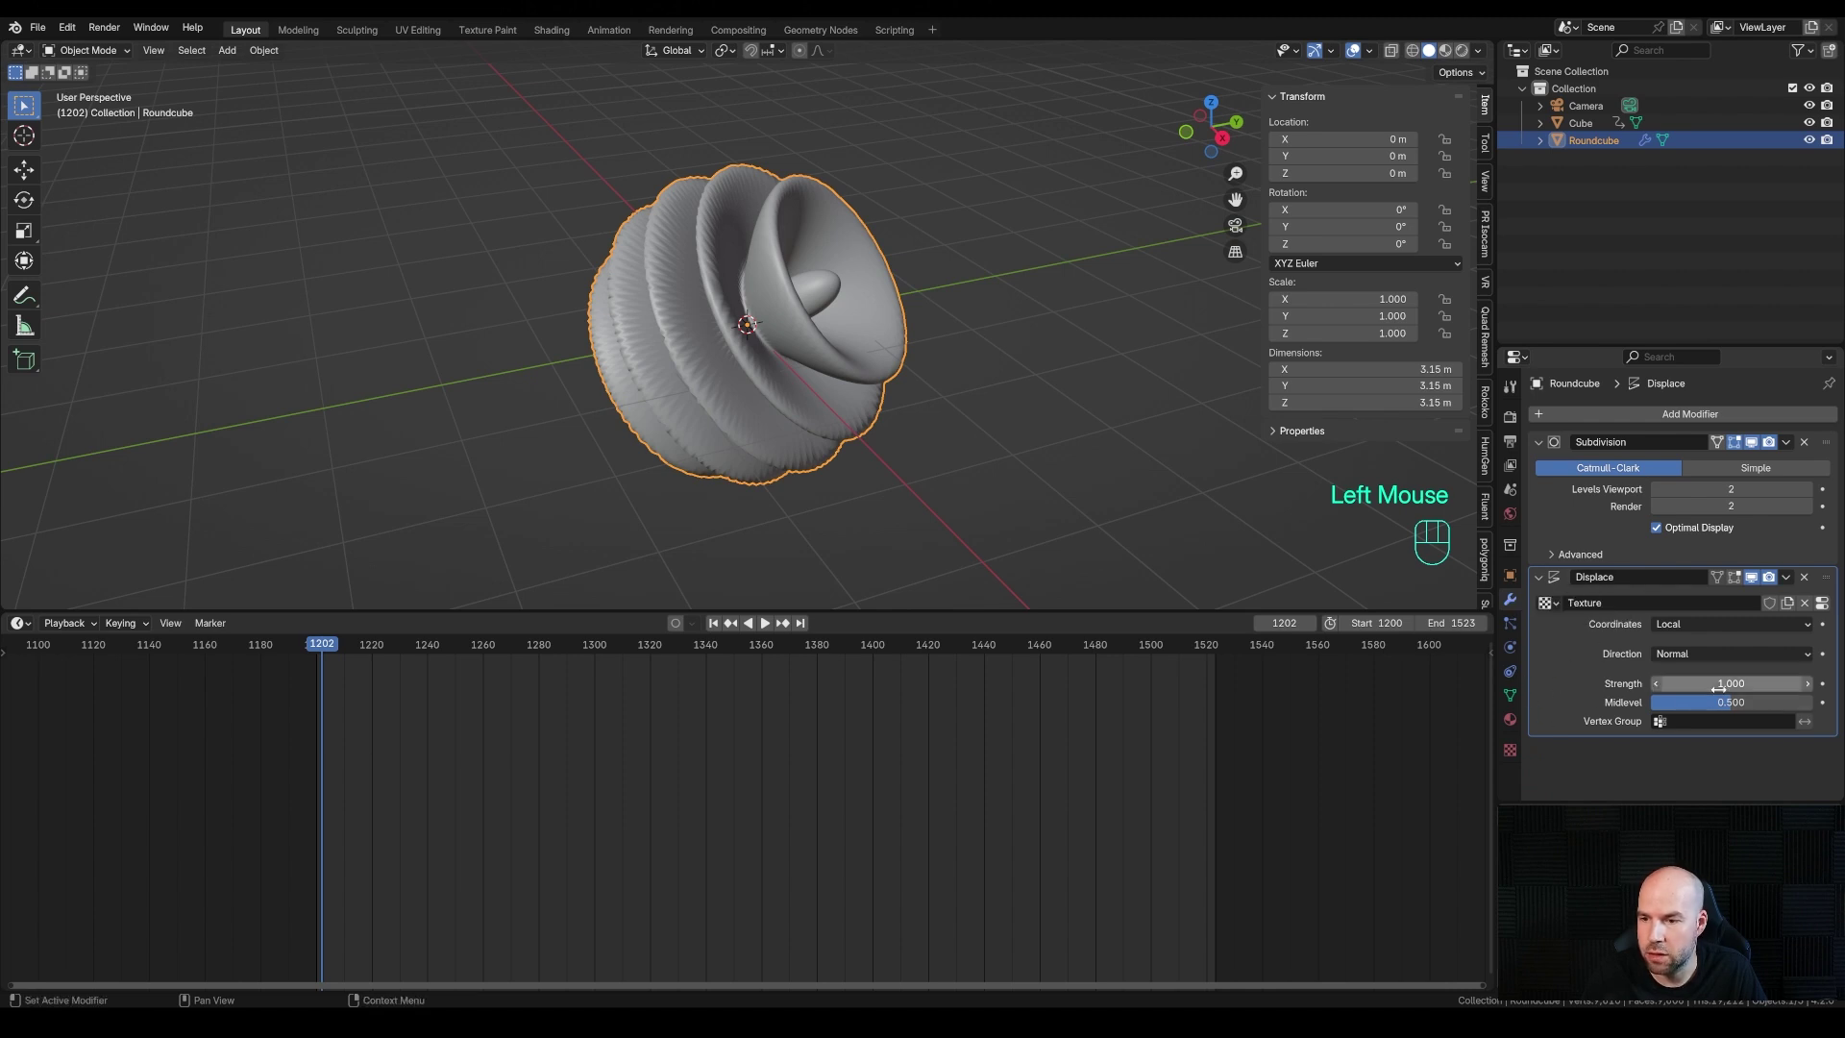
right_click(1677, 683)
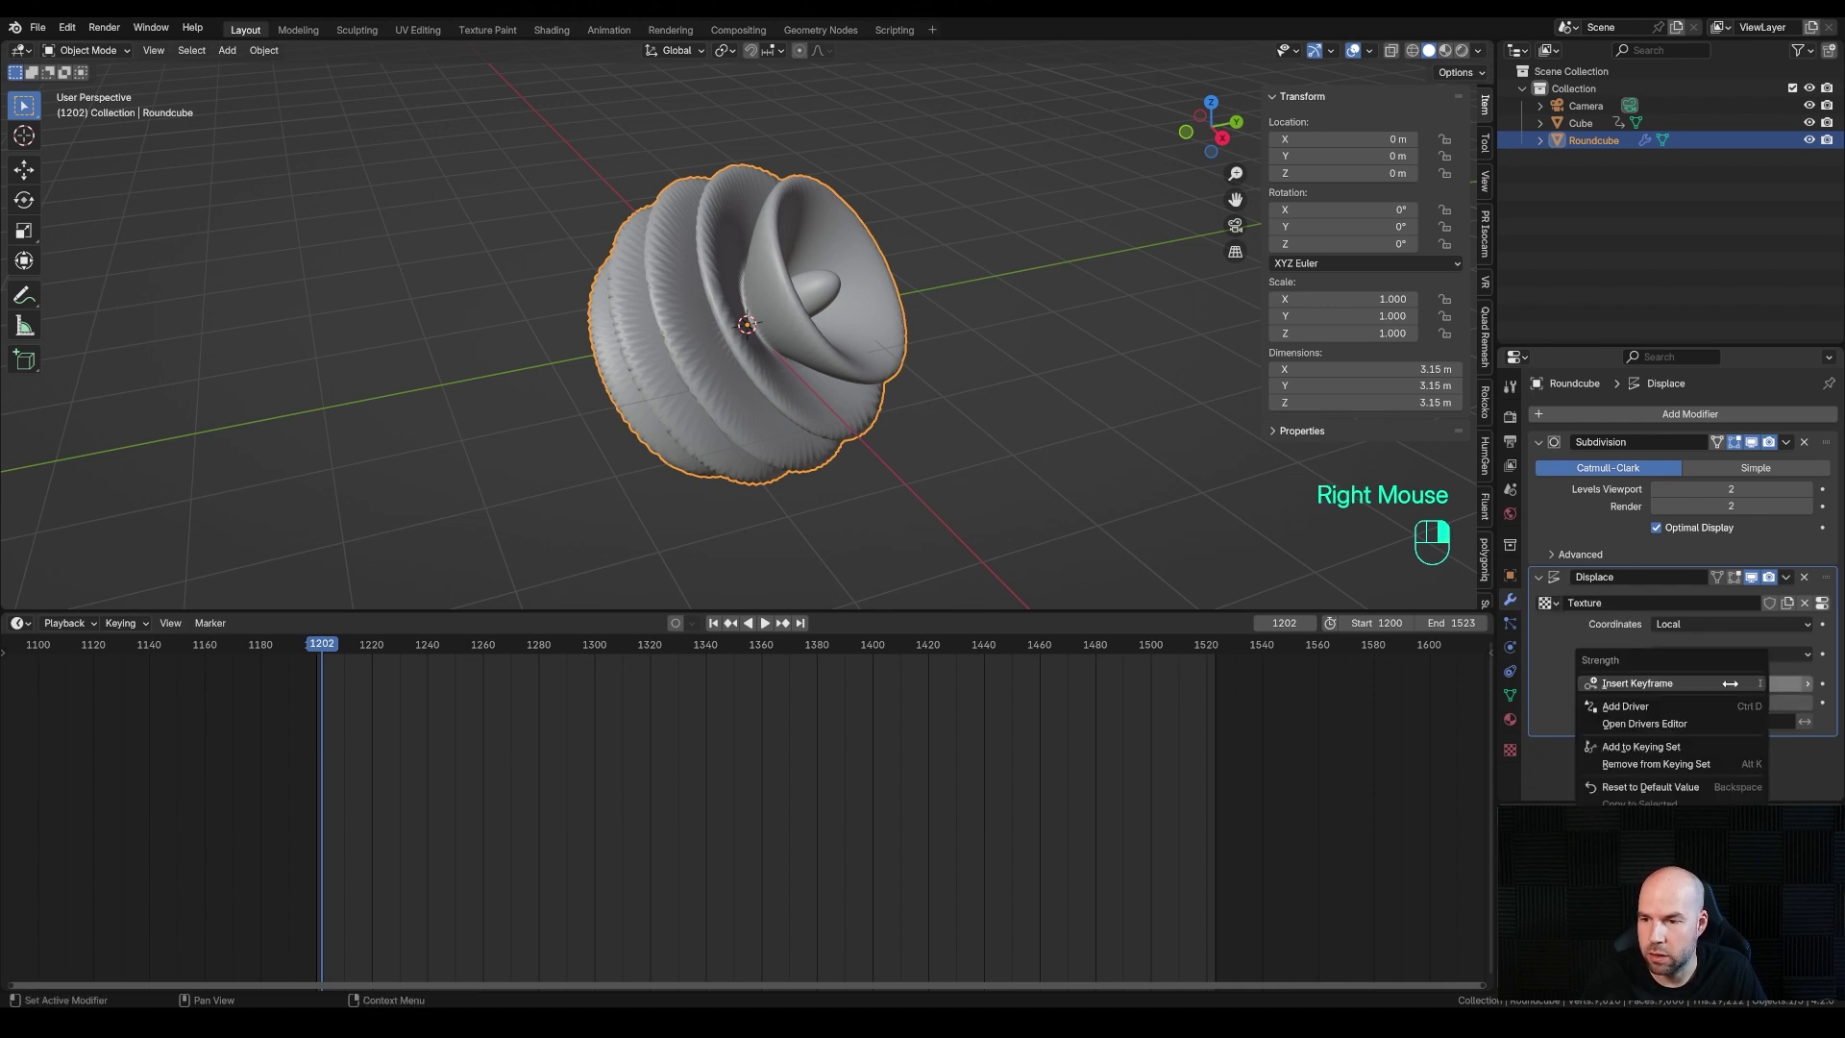
left_click(1614, 707)
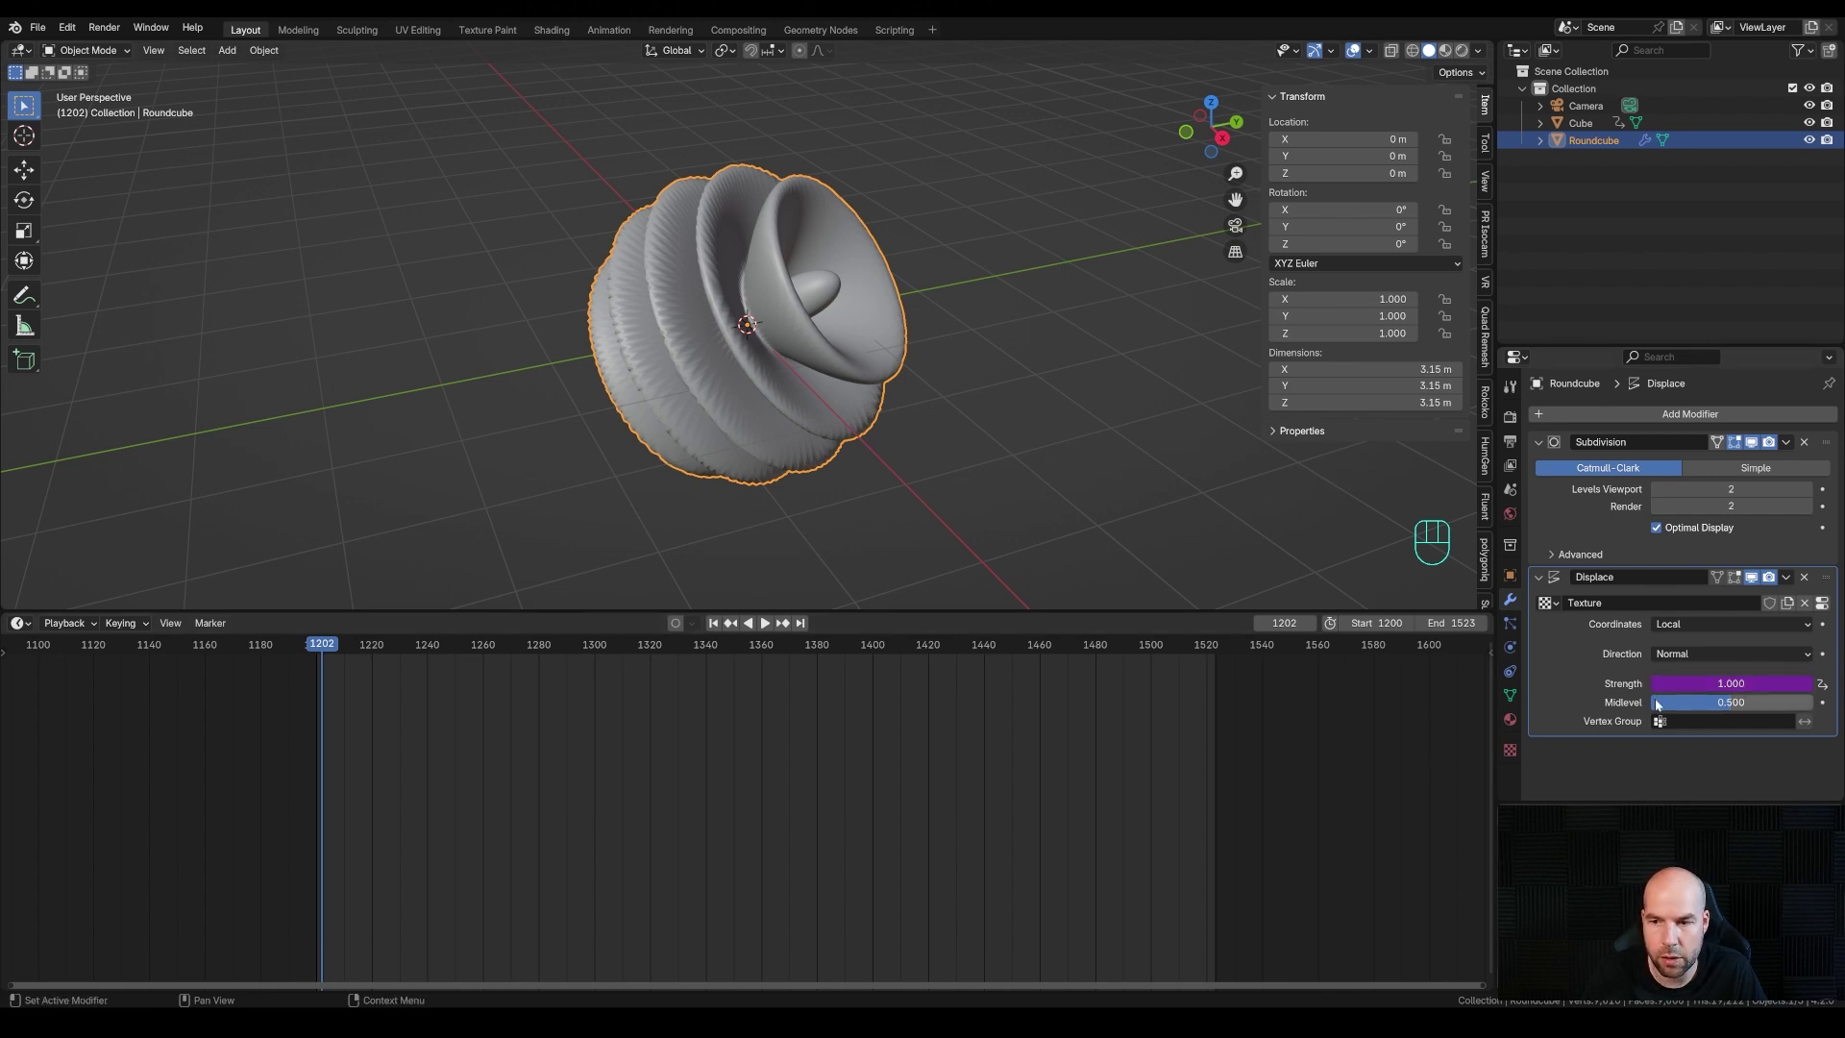
Change the timeline area to the Drivers editor and frame the driver curve around its origin
left_click(19, 622)
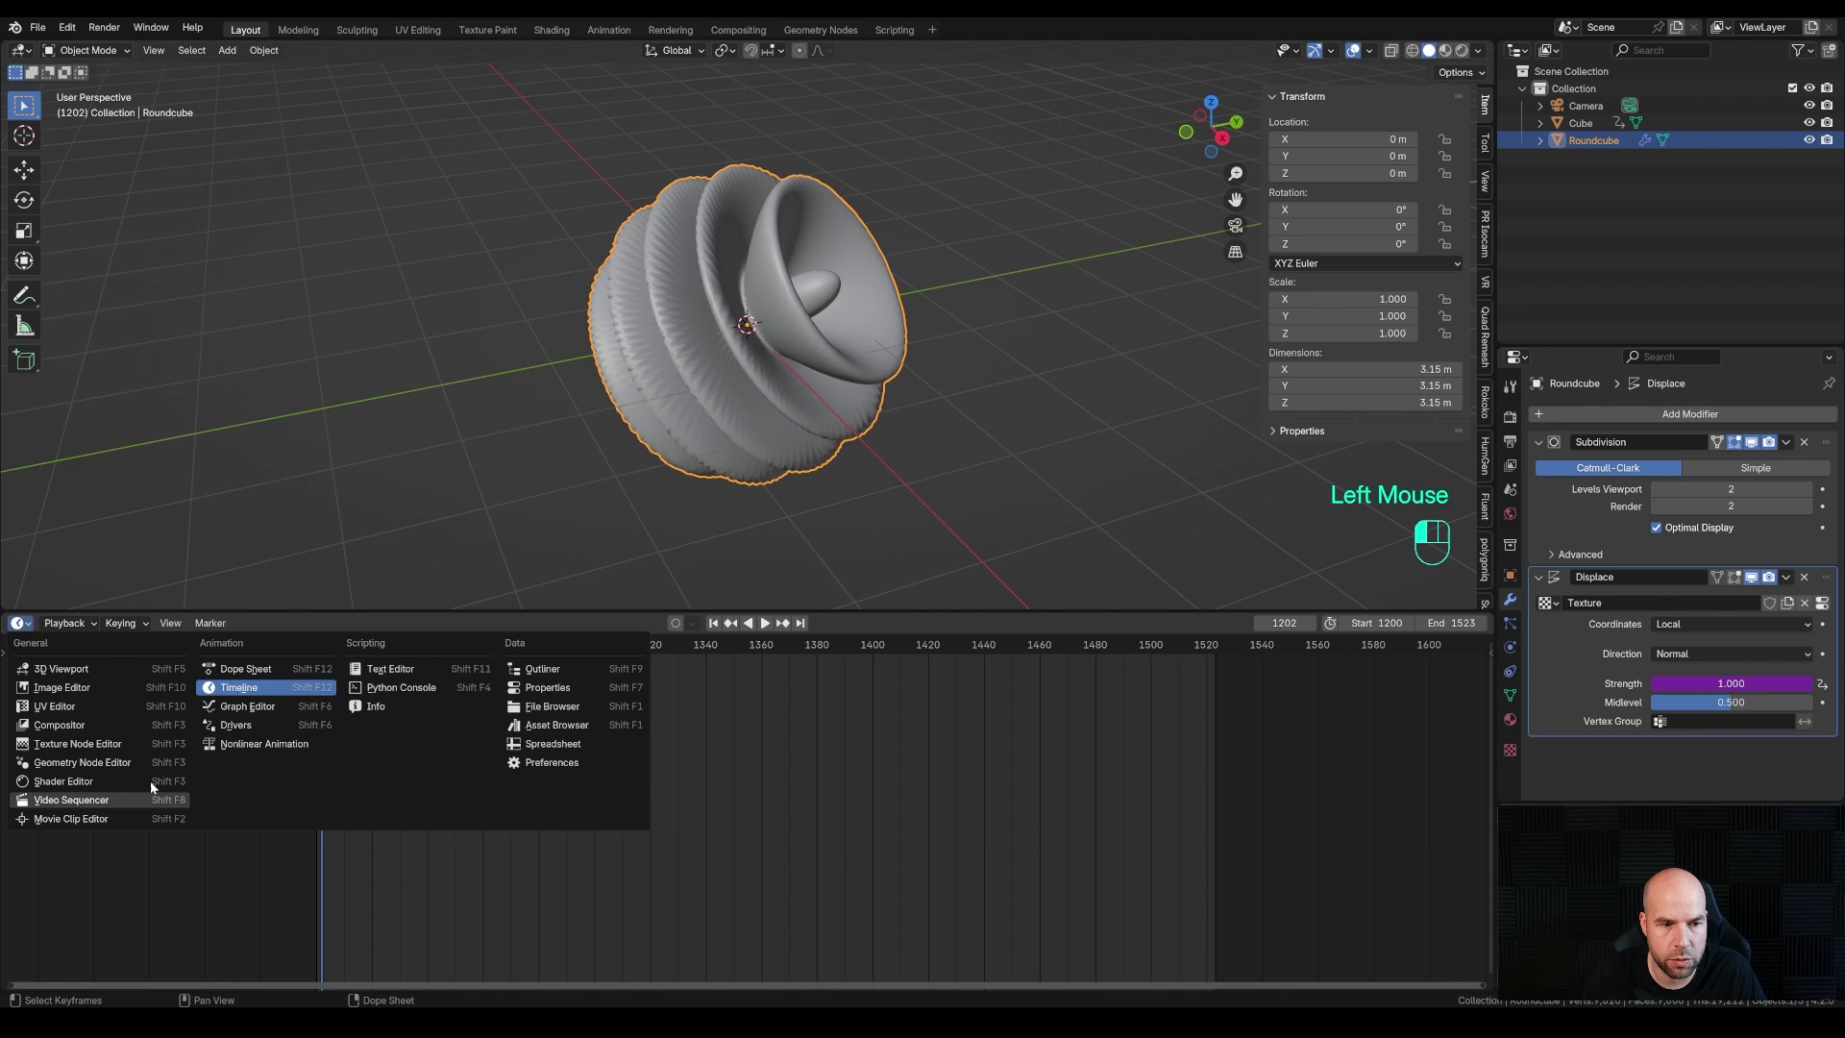
left_click(240, 724)
middle_click_drag(359, 768, 531, 761)
scroll(632, 780, "down", 4)
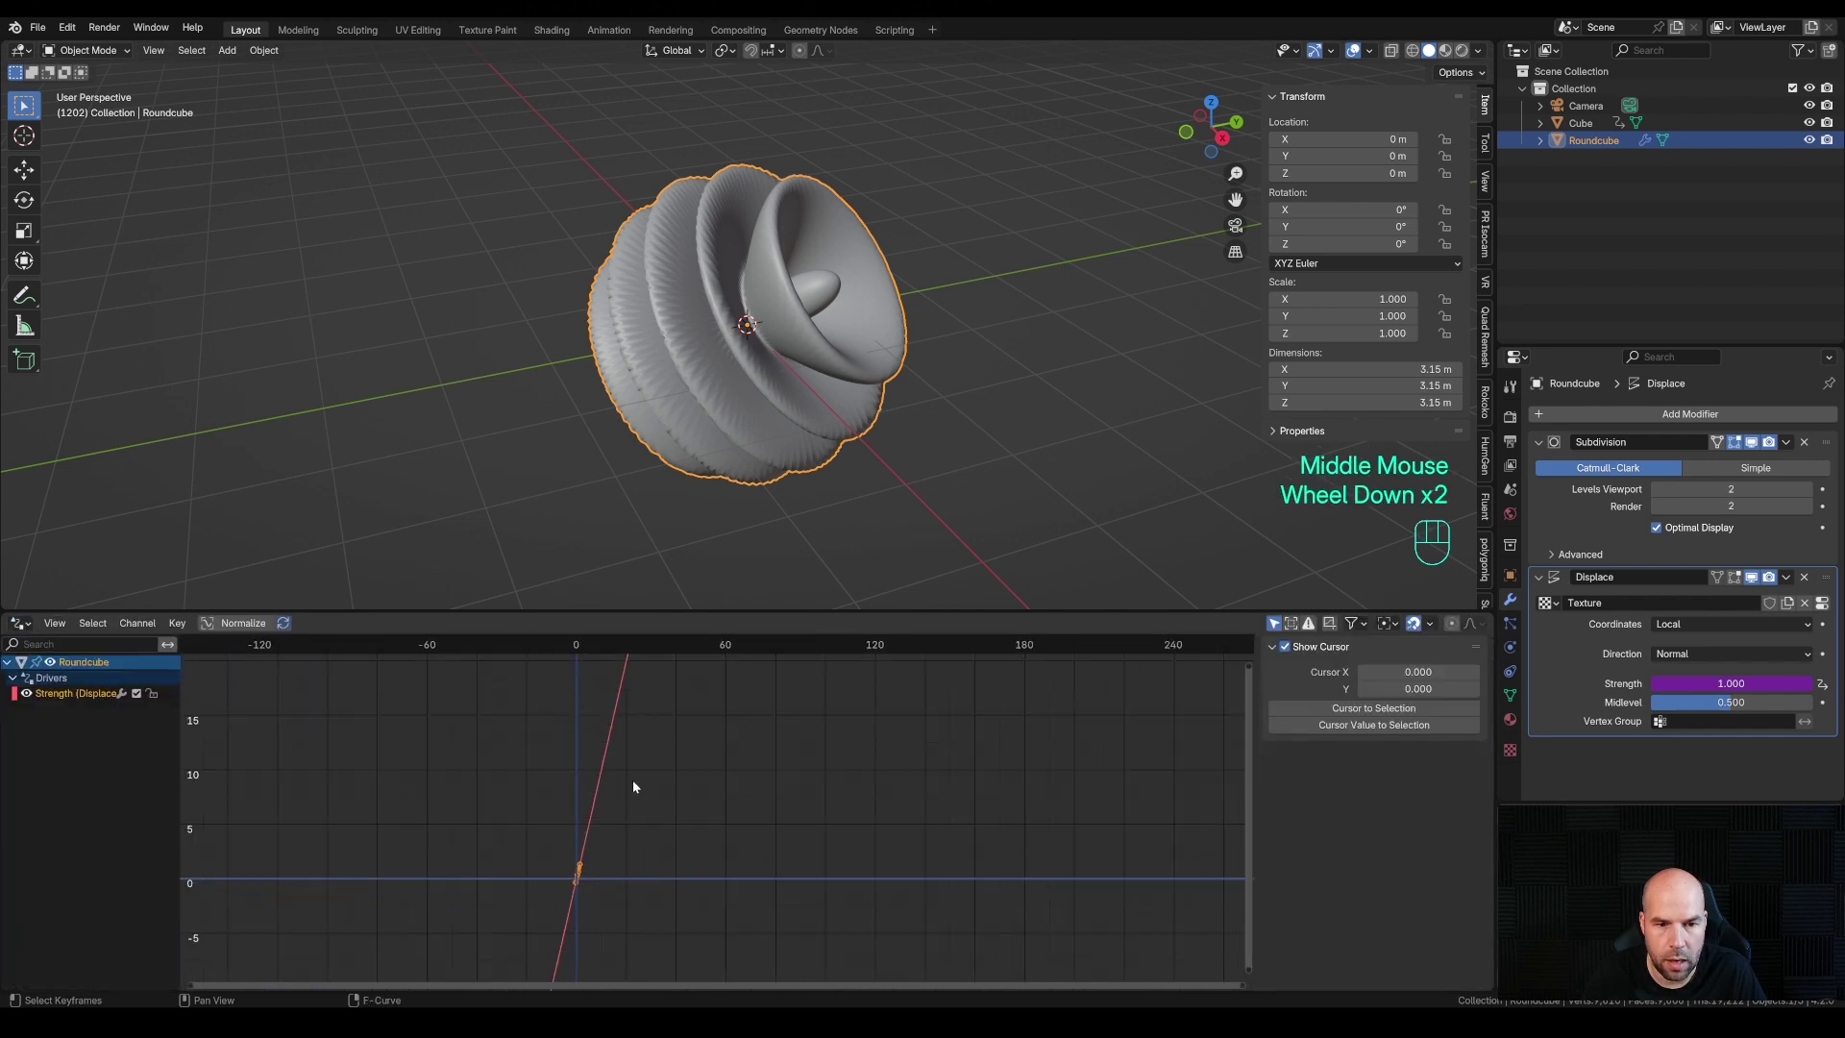
mouse_move(638, 797)
middle_mouse_down("ctrl")
mouse_move(699, 795)
mouse_move(663, 793)
middle_mouse_up("ctrl")
middle_click_drag(471, 786, 799, 810)
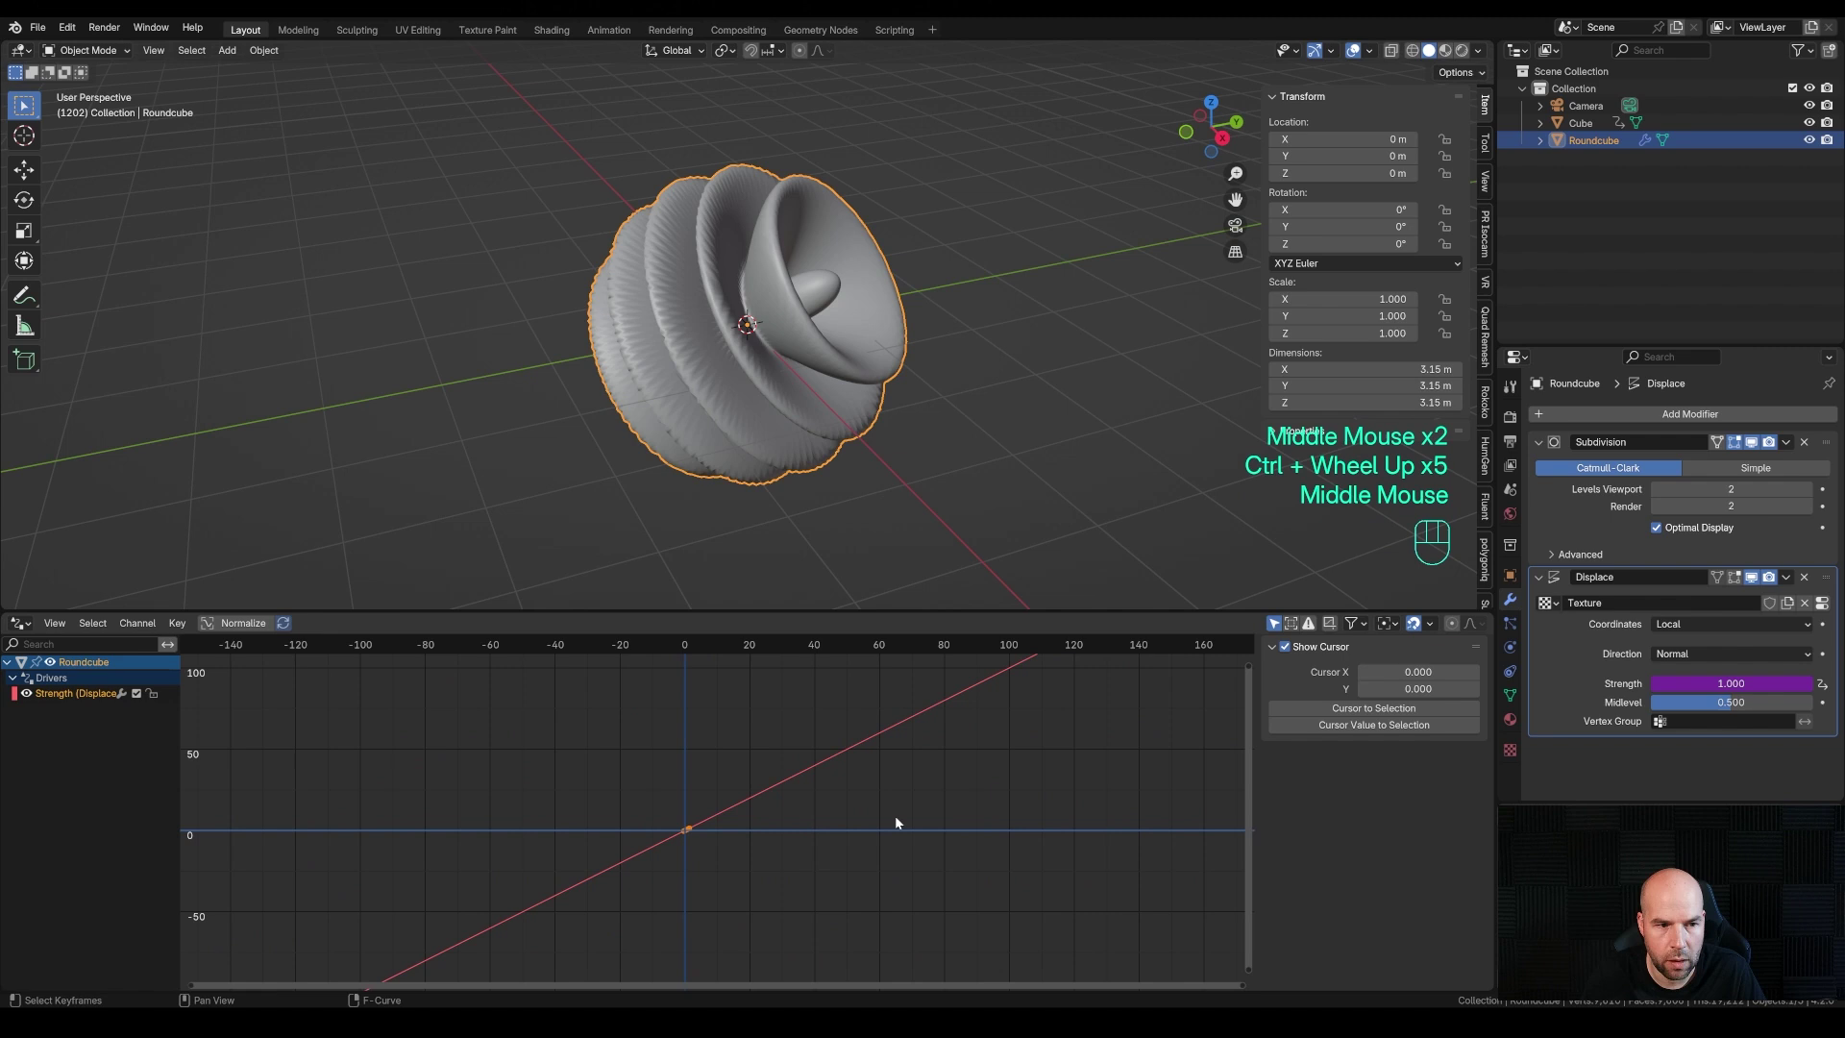
Select the Displace Strength driver channel and show its driver settings with the expression and input variable
left_click(62, 694)
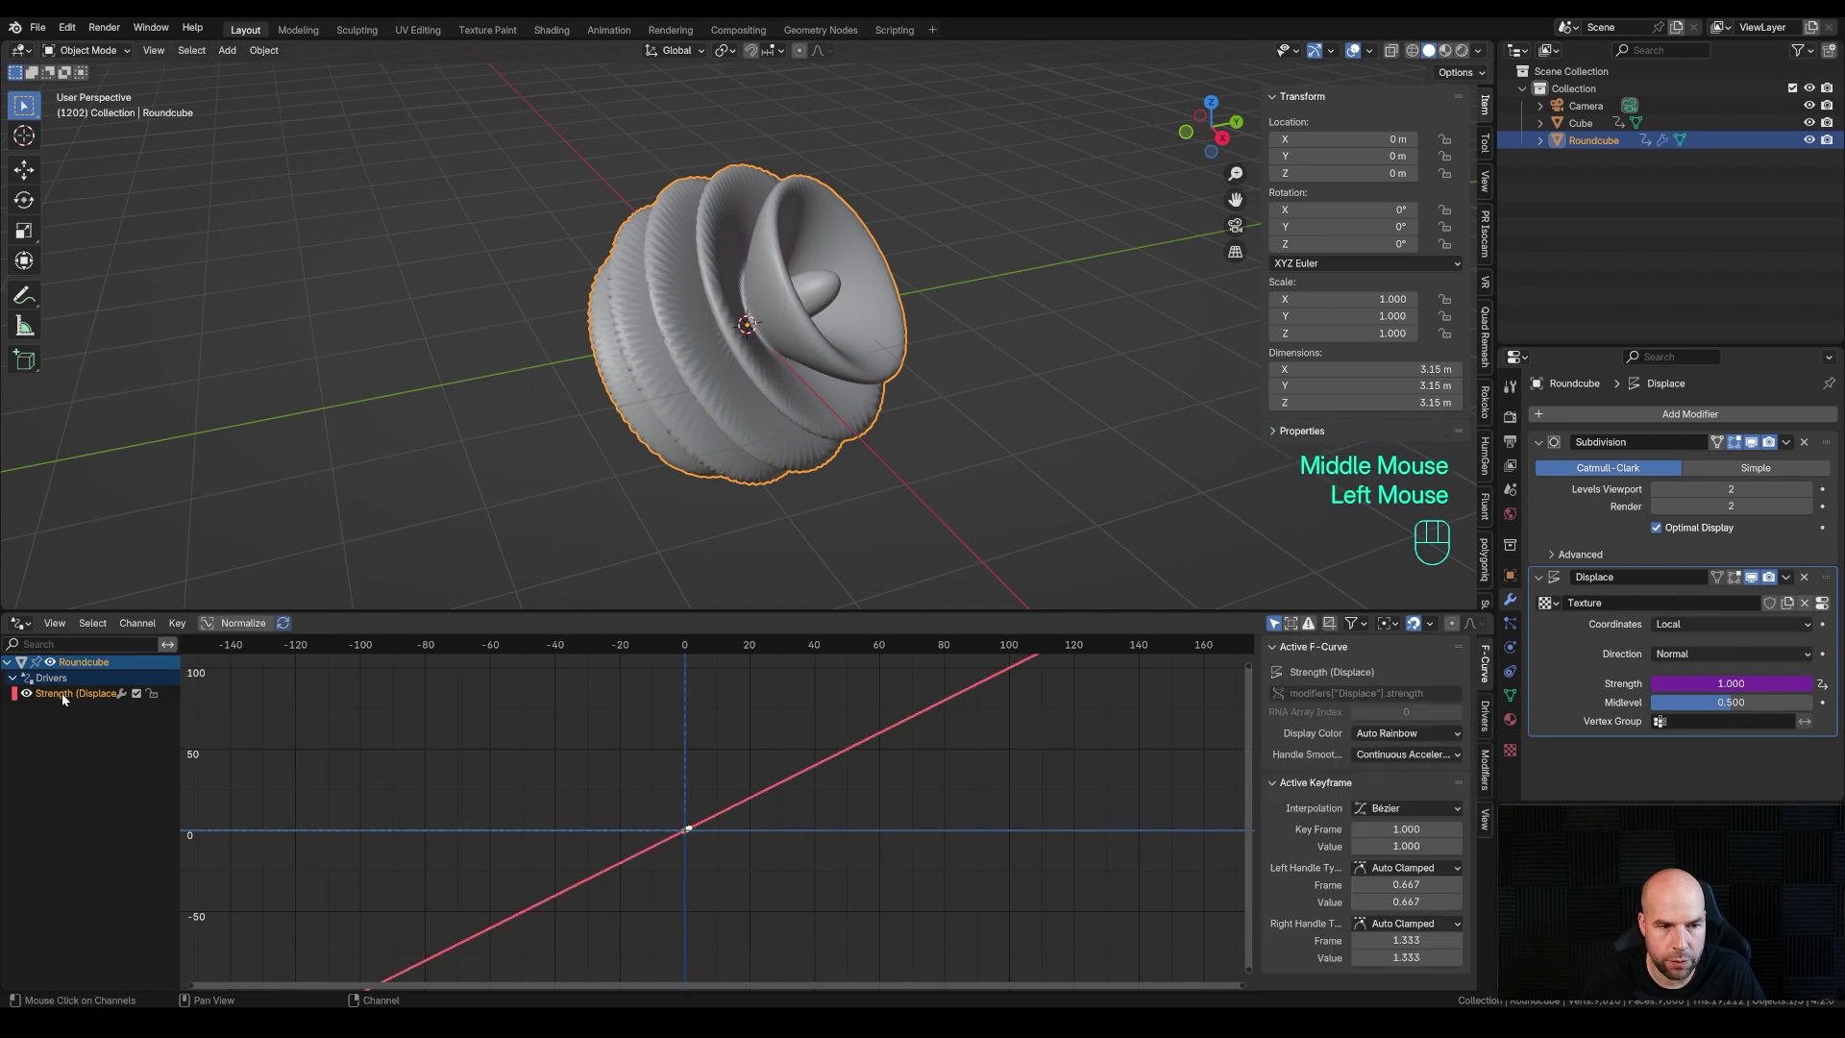
left_click(1485, 726)
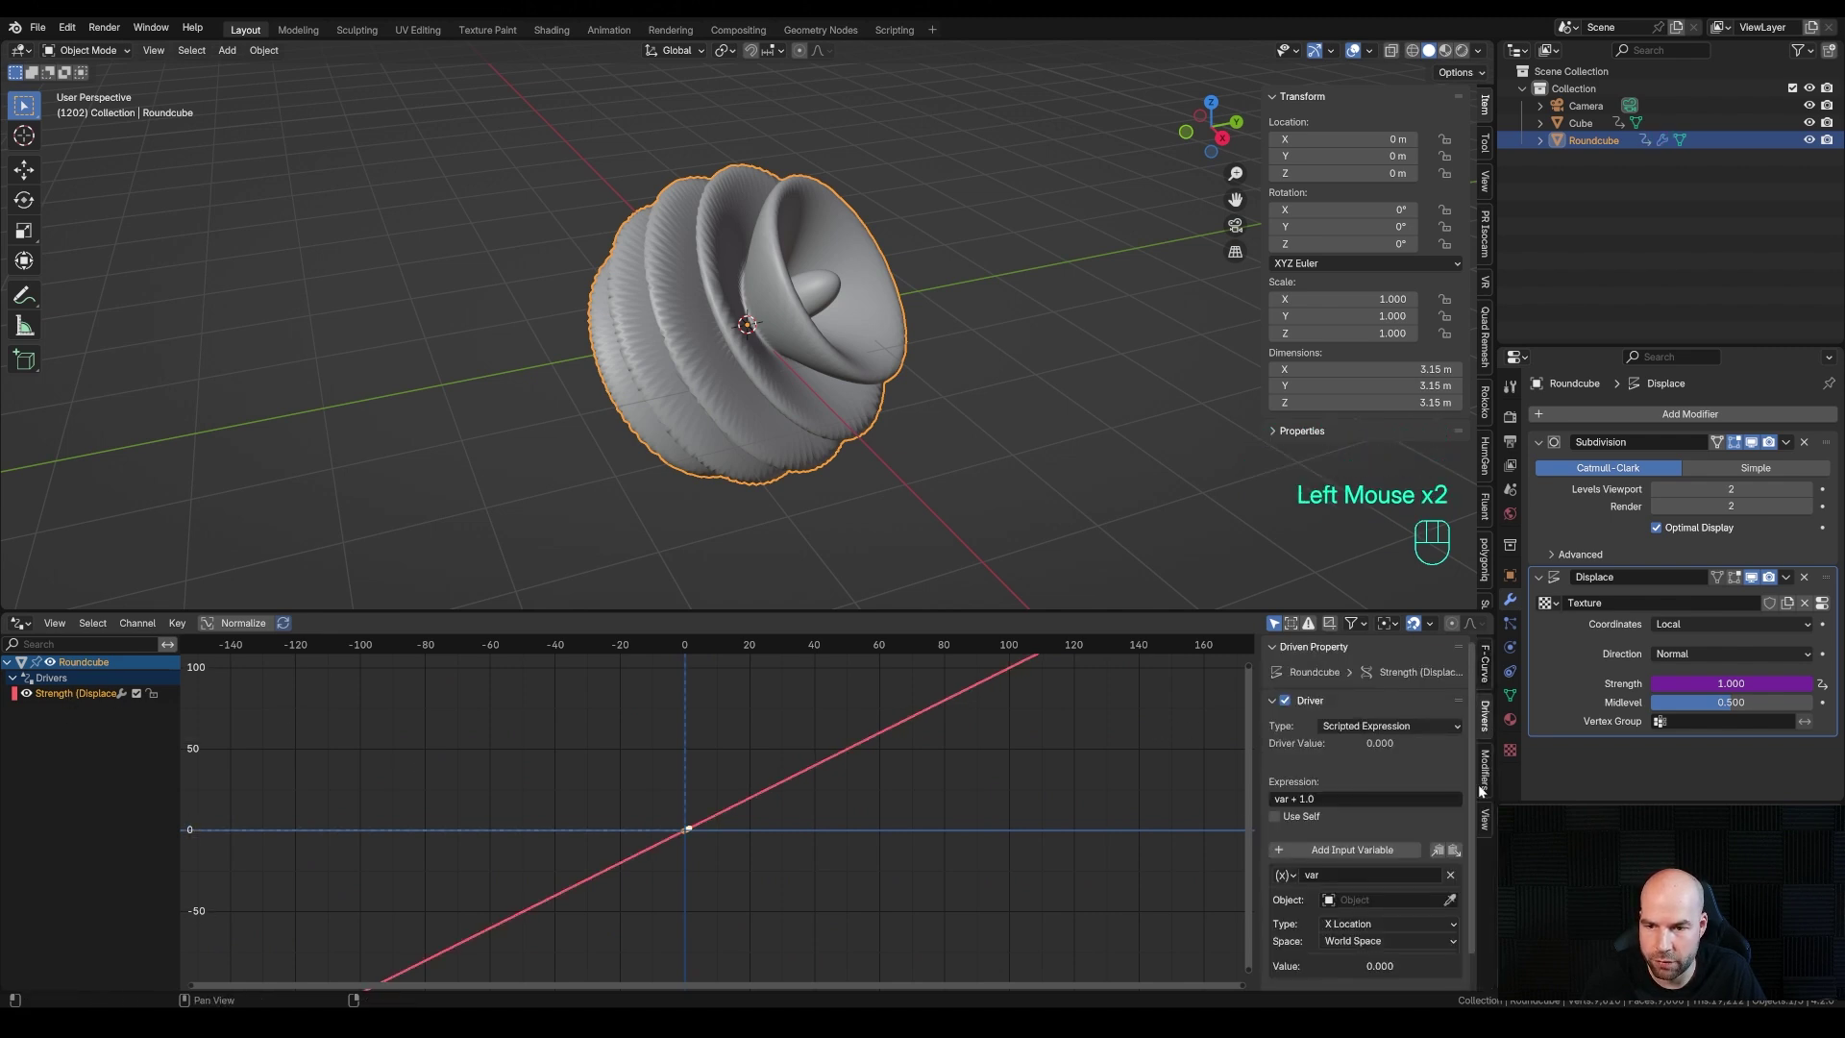
key("n")
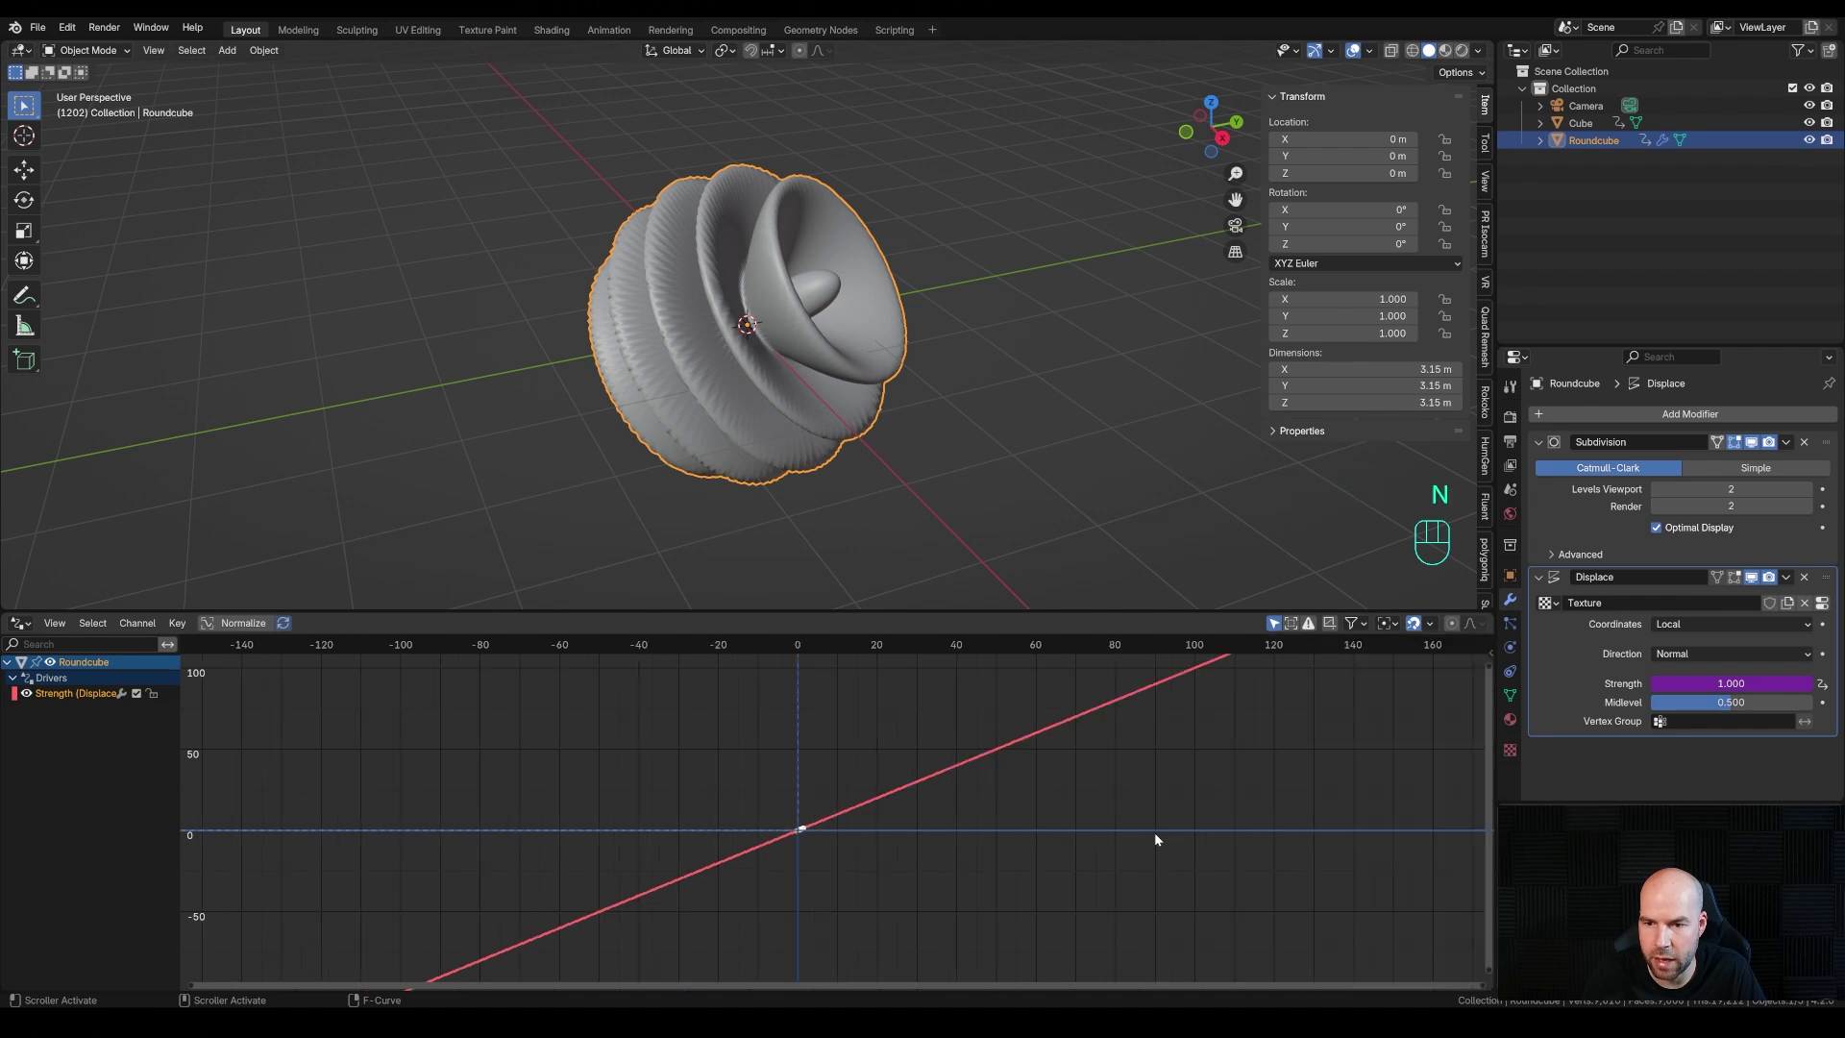
key("n")
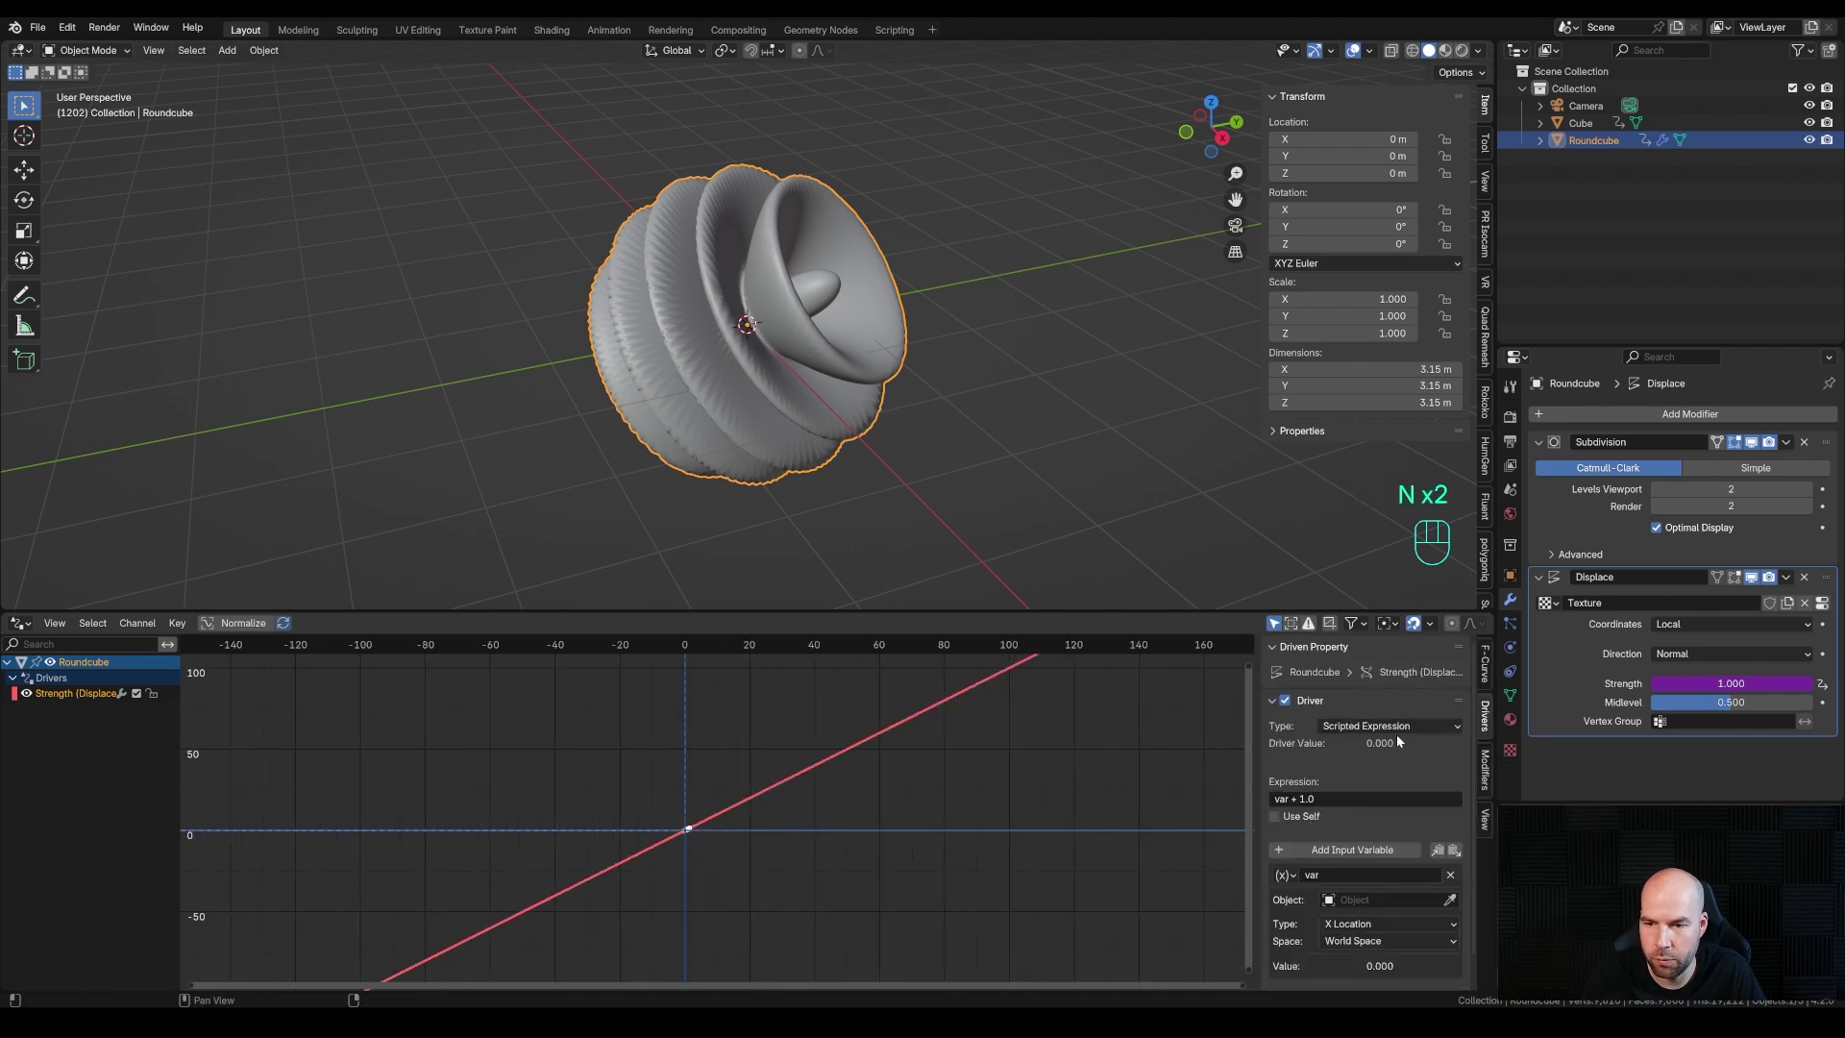
scroll(1381, 763, "down", 3)
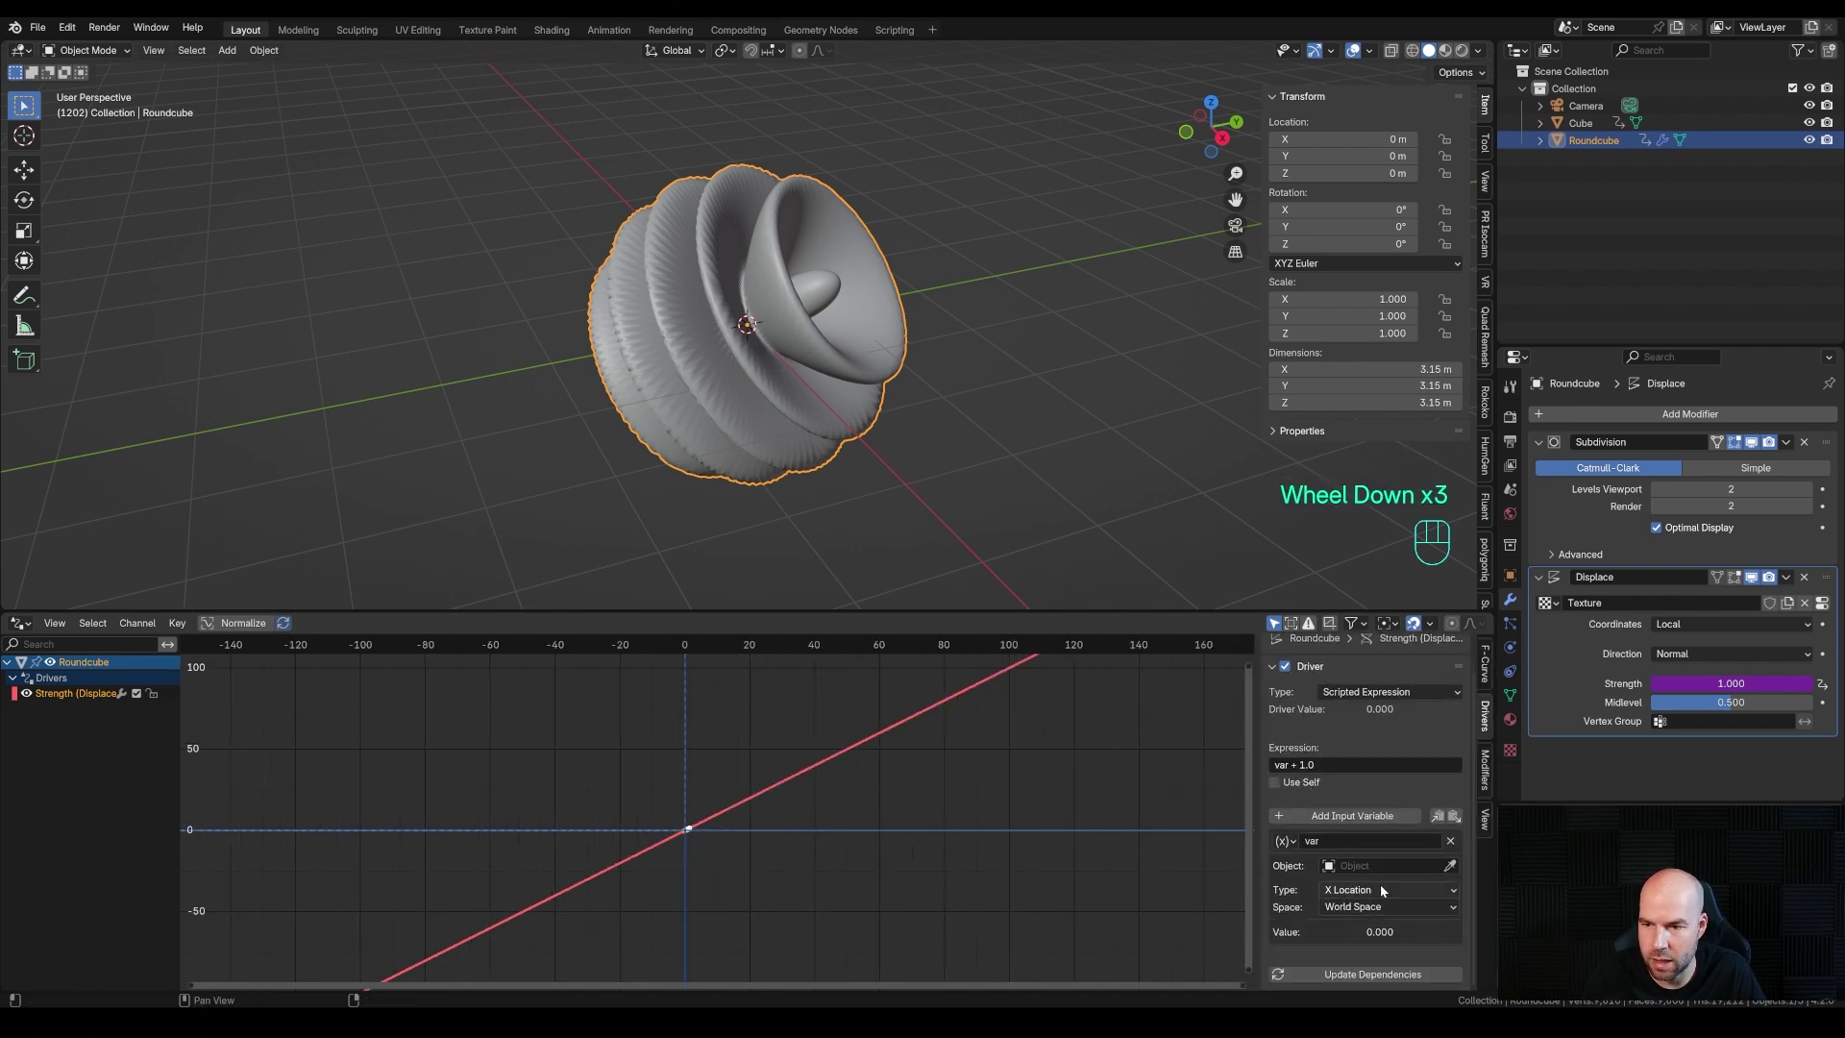
right_click(1703, 687)
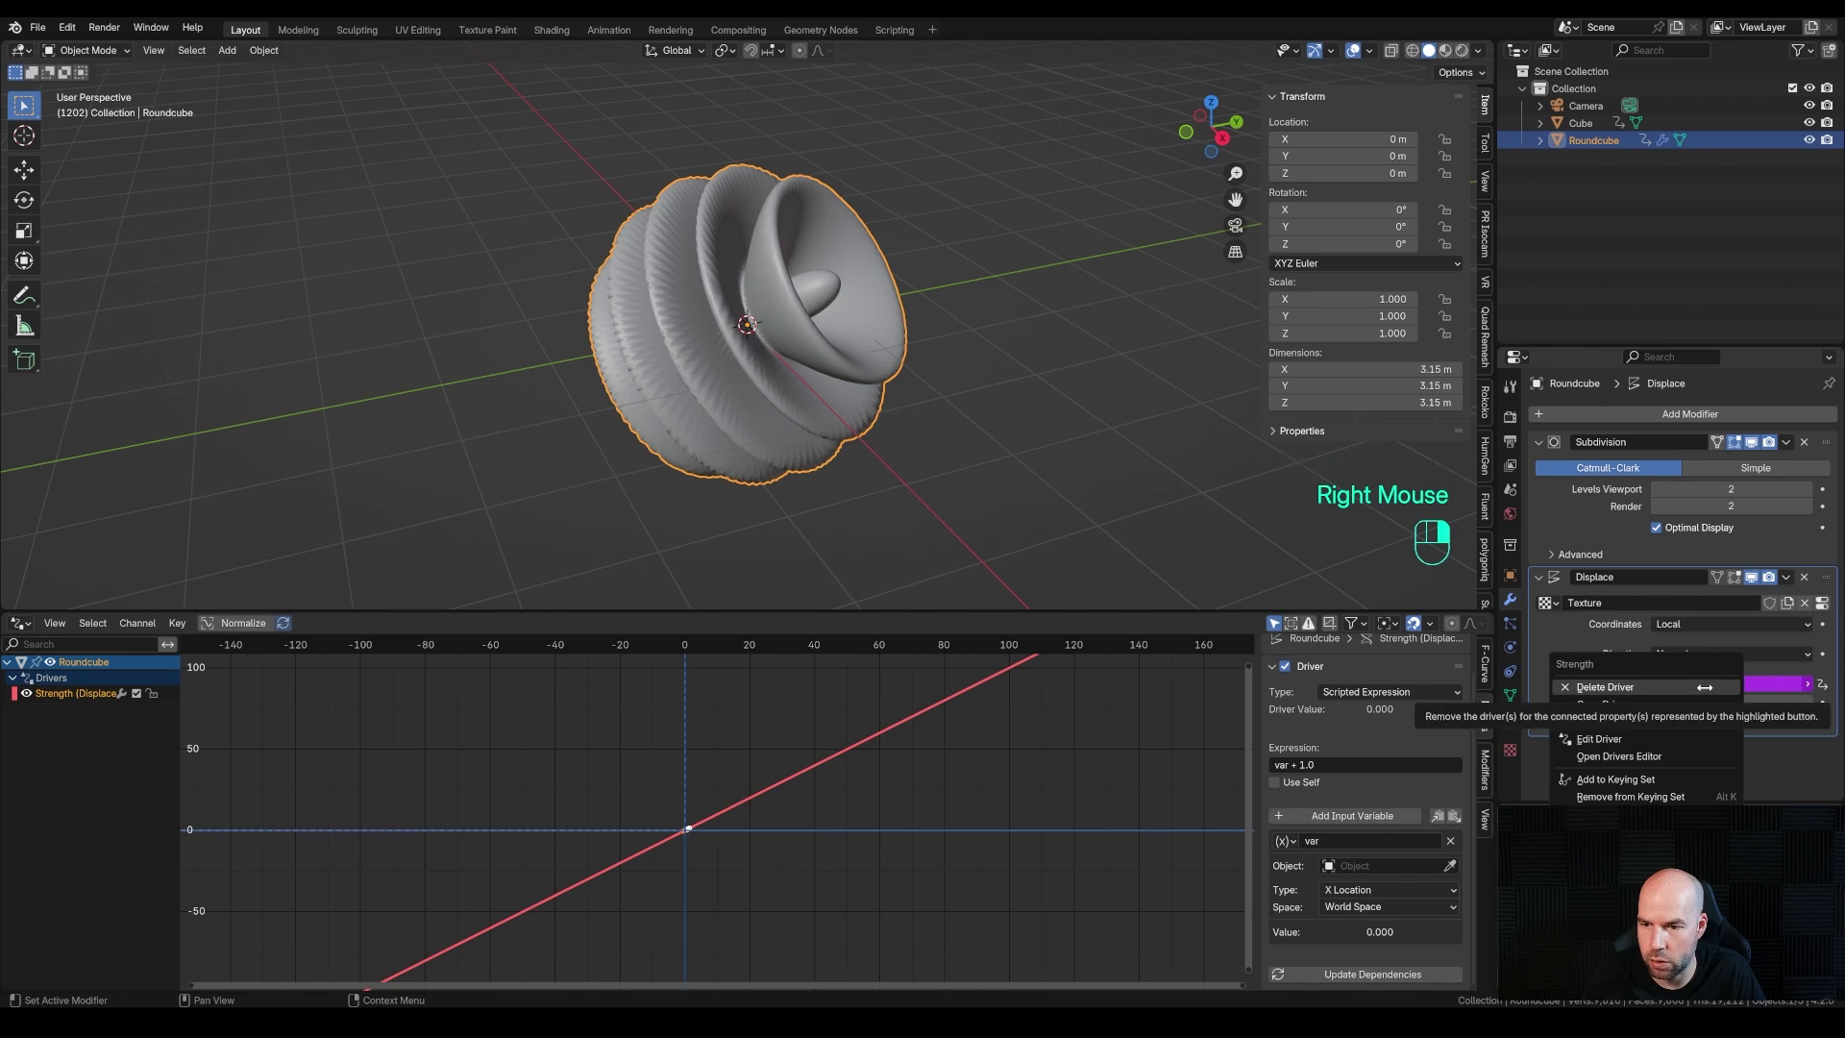
left_click(1599, 738)
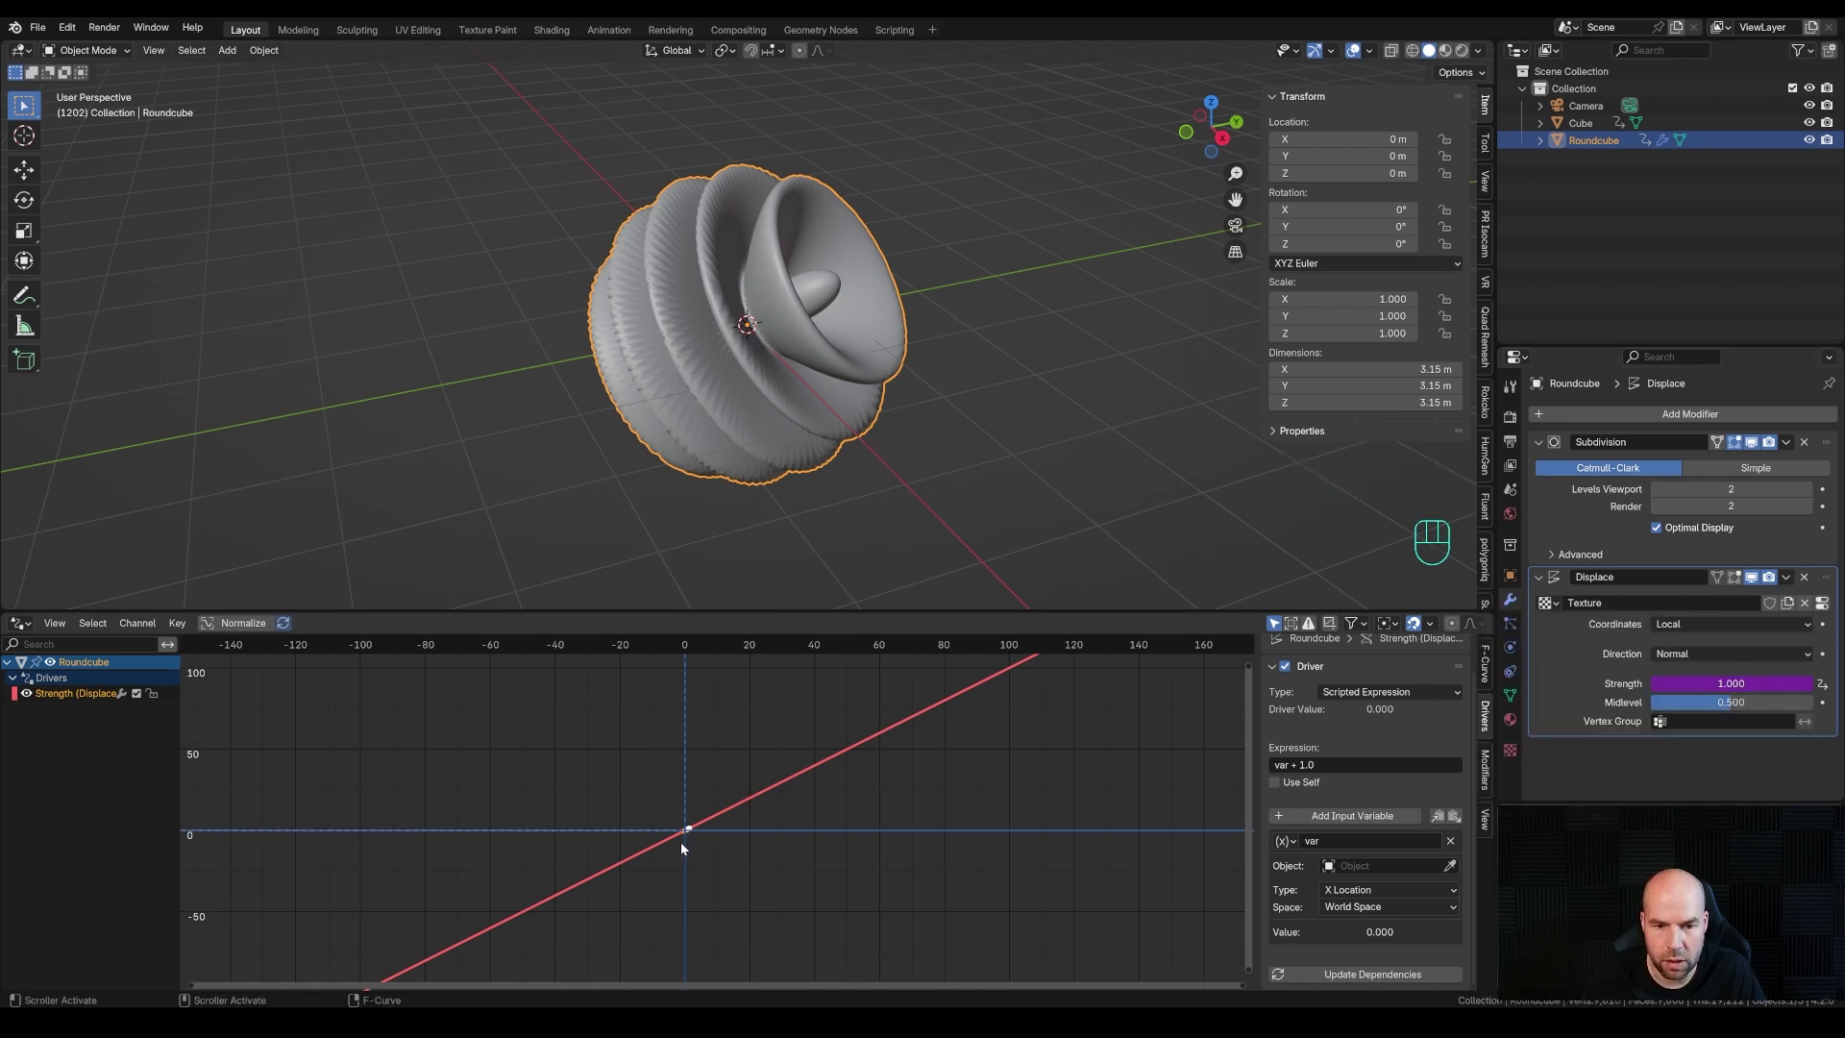
Examine the Strength driver's curve between 0 and 1, including its point at 1.0
scroll(680, 842, "up", 6)
middle_click_drag(667, 877, 818, 866)
scroll(790, 870, "up", 3, "ctrl")
scroll(920, 873, "up", 2)
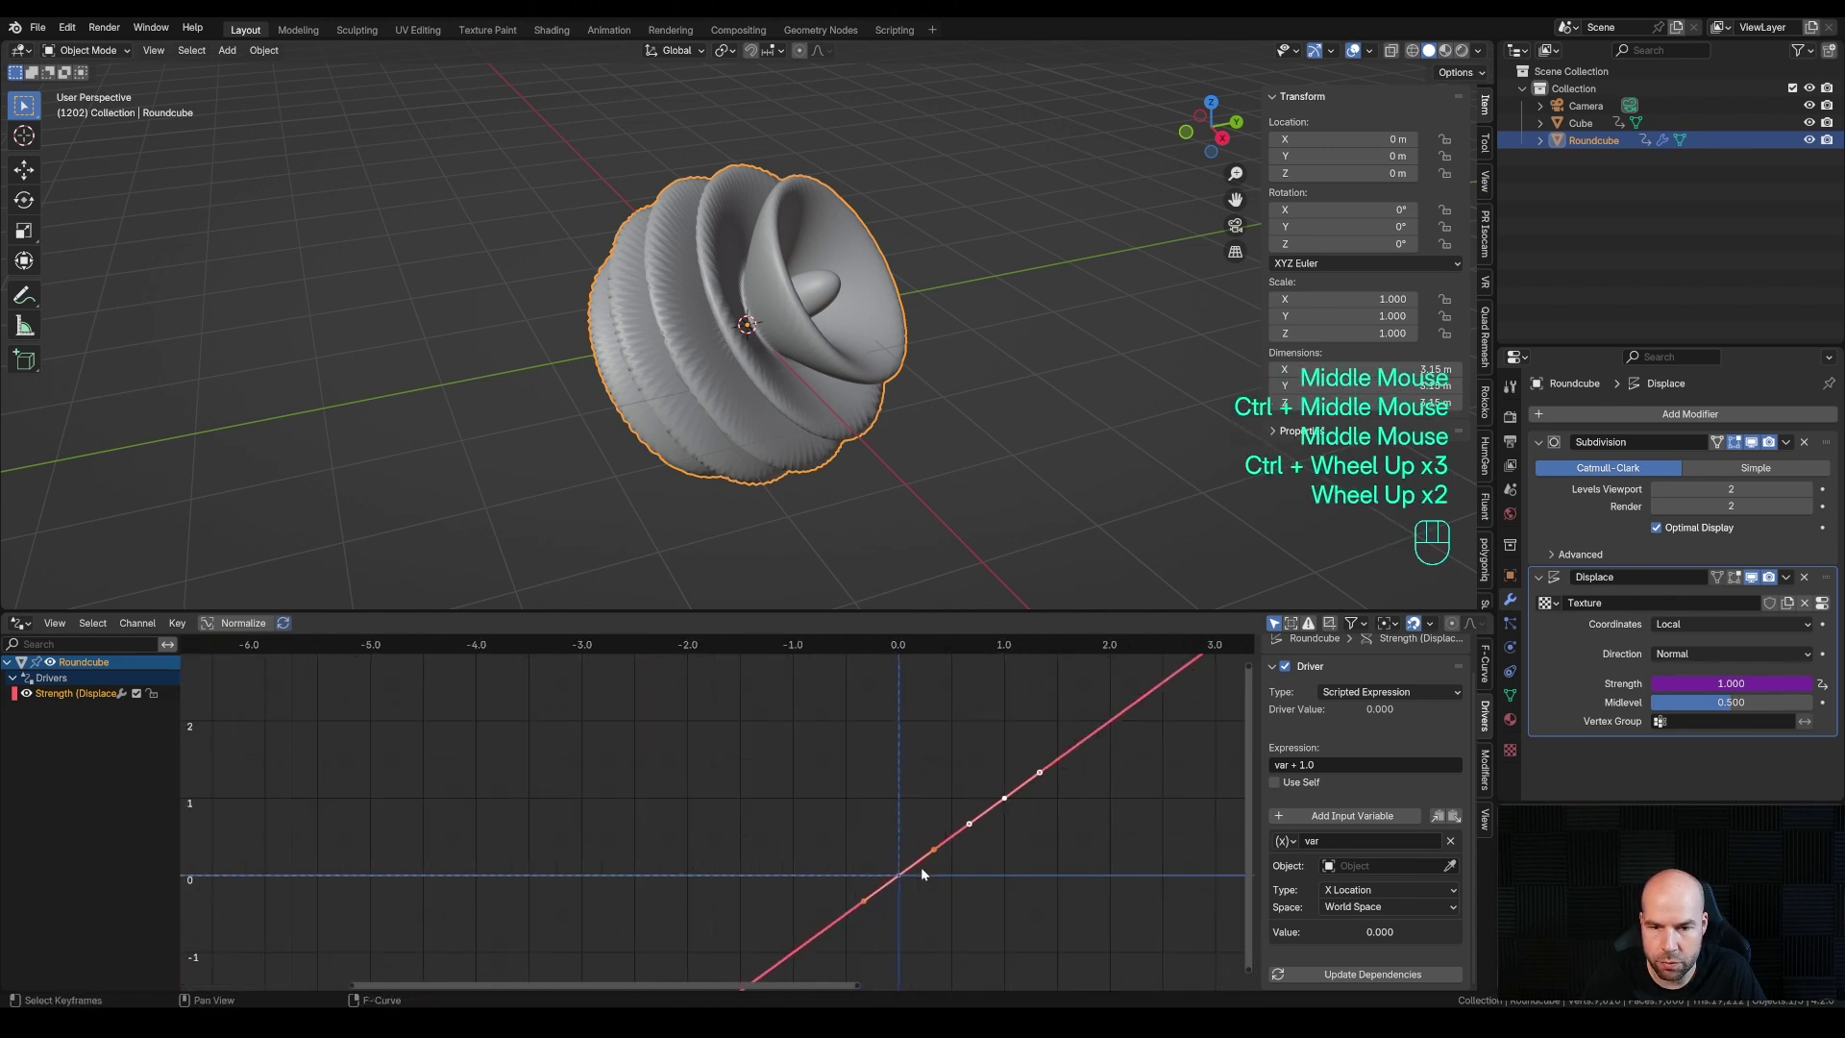
scroll(920, 866, "up", 3)
middle_click_drag(949, 843, 856, 868)
left_click(632, 855)
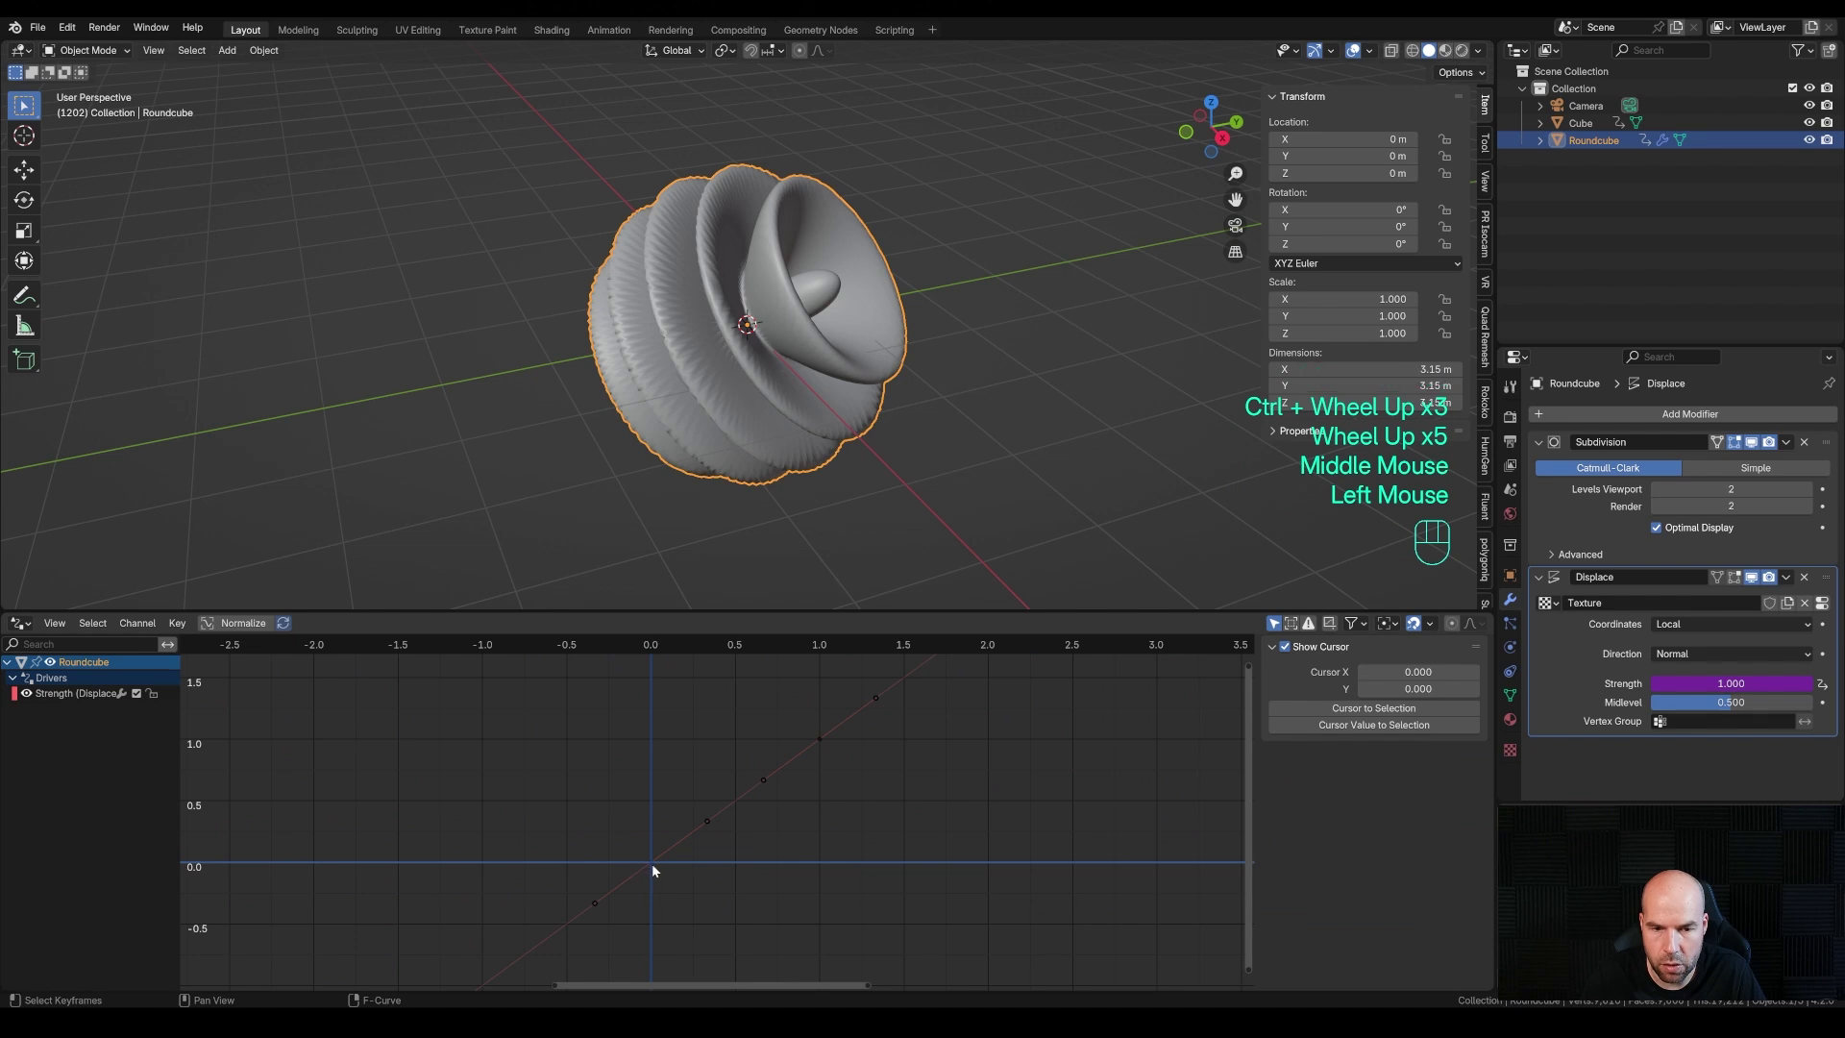
left_click(651, 864)
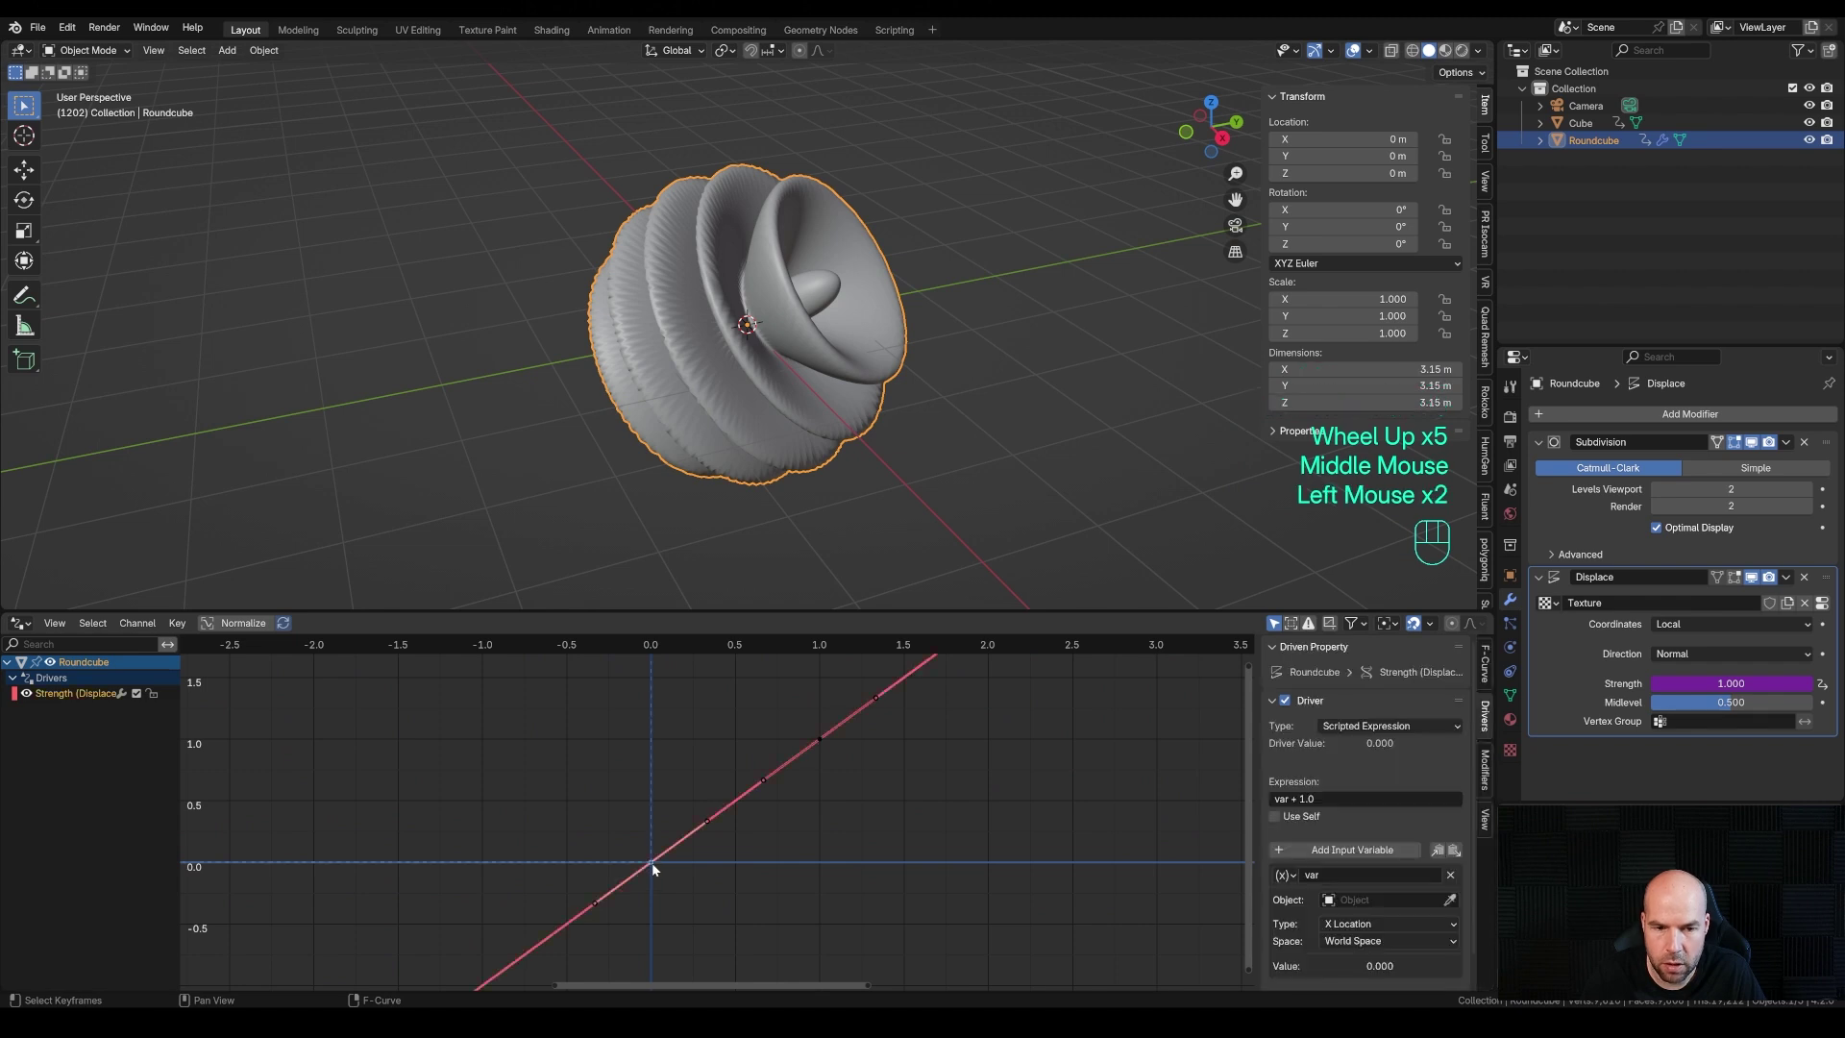
left_click(819, 741)
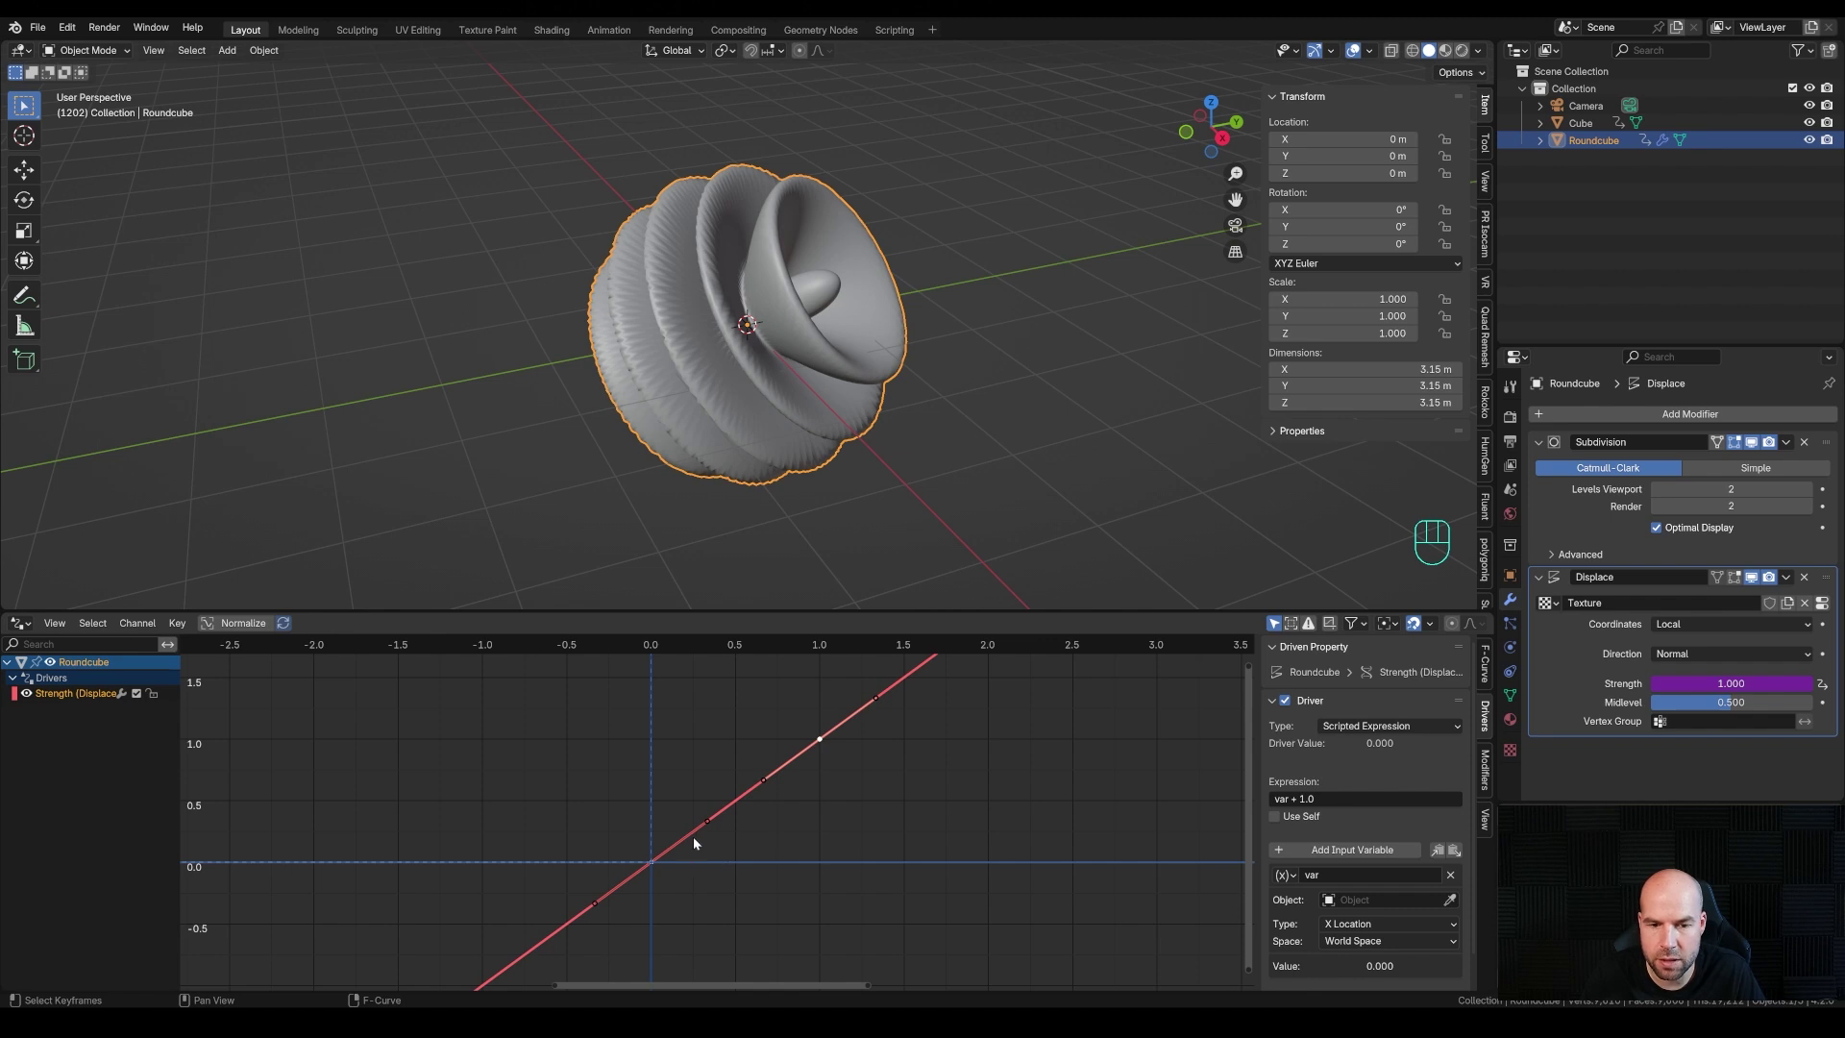
middle_click_drag(889, 781, 851, 788)
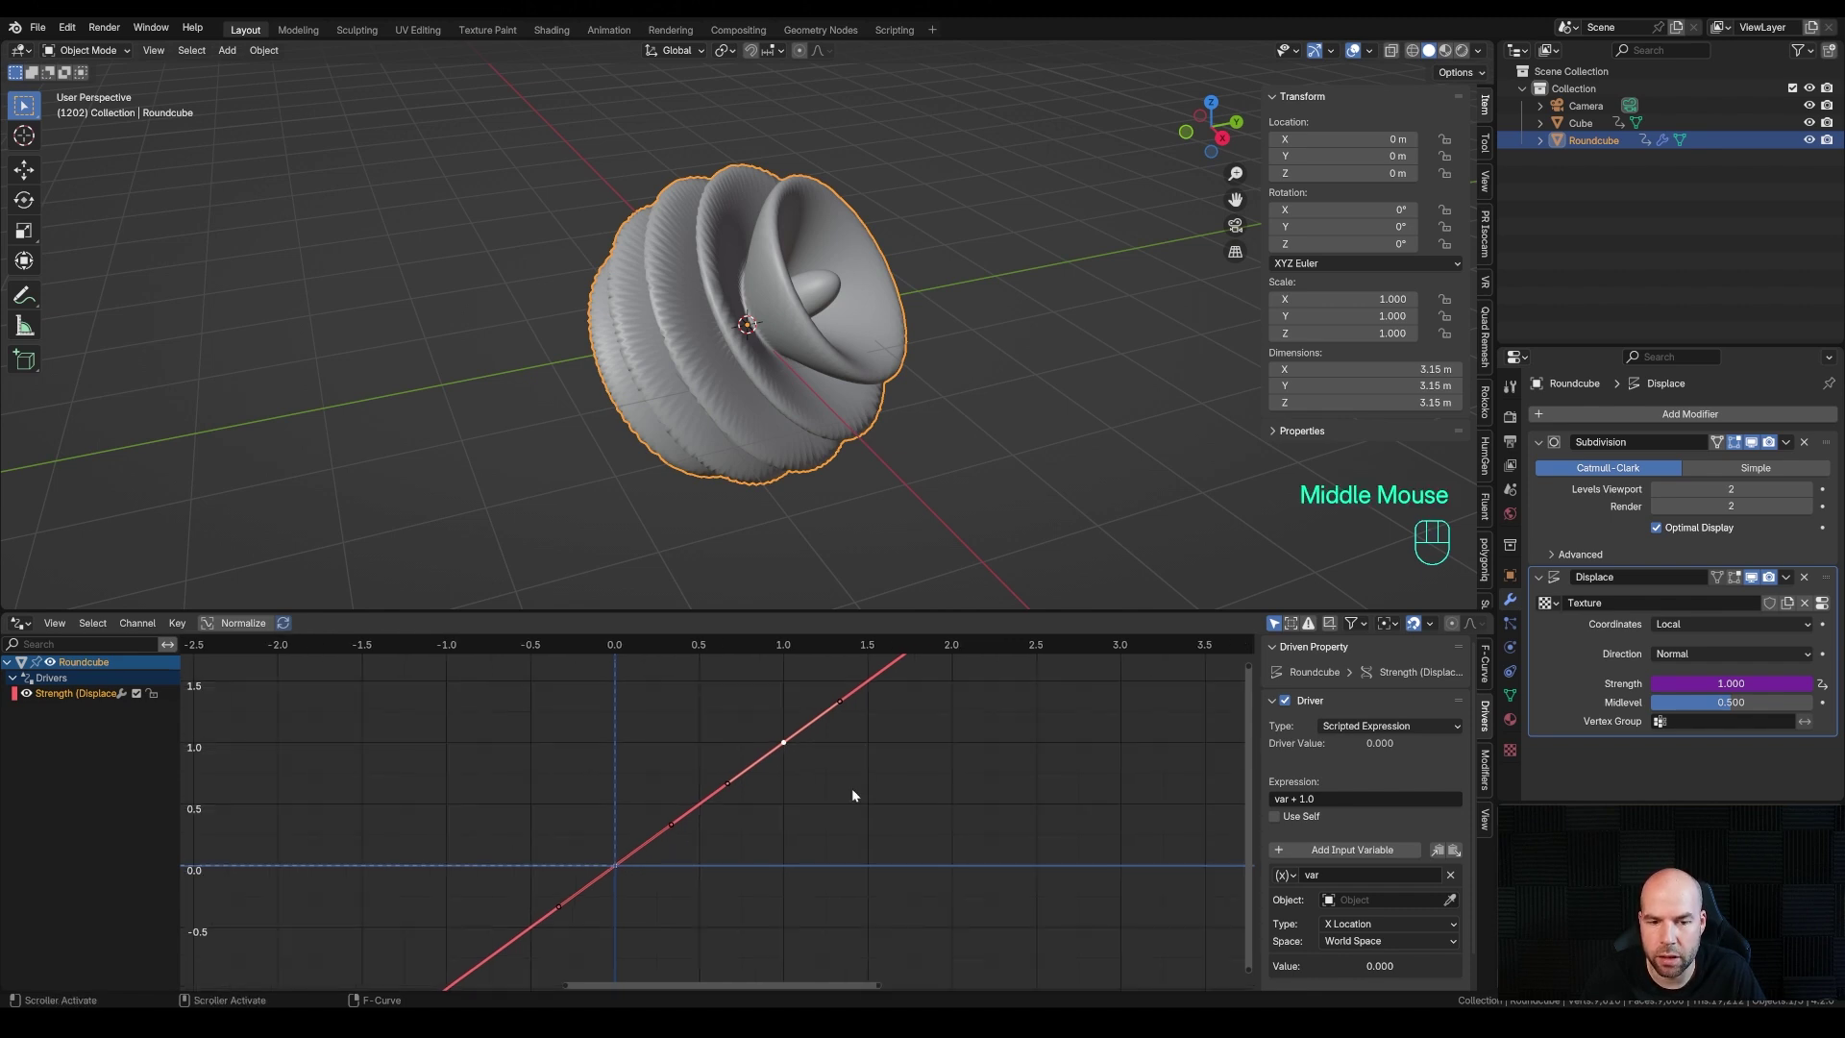
middle_click_drag(715, 824, 736, 803, "ctrl")
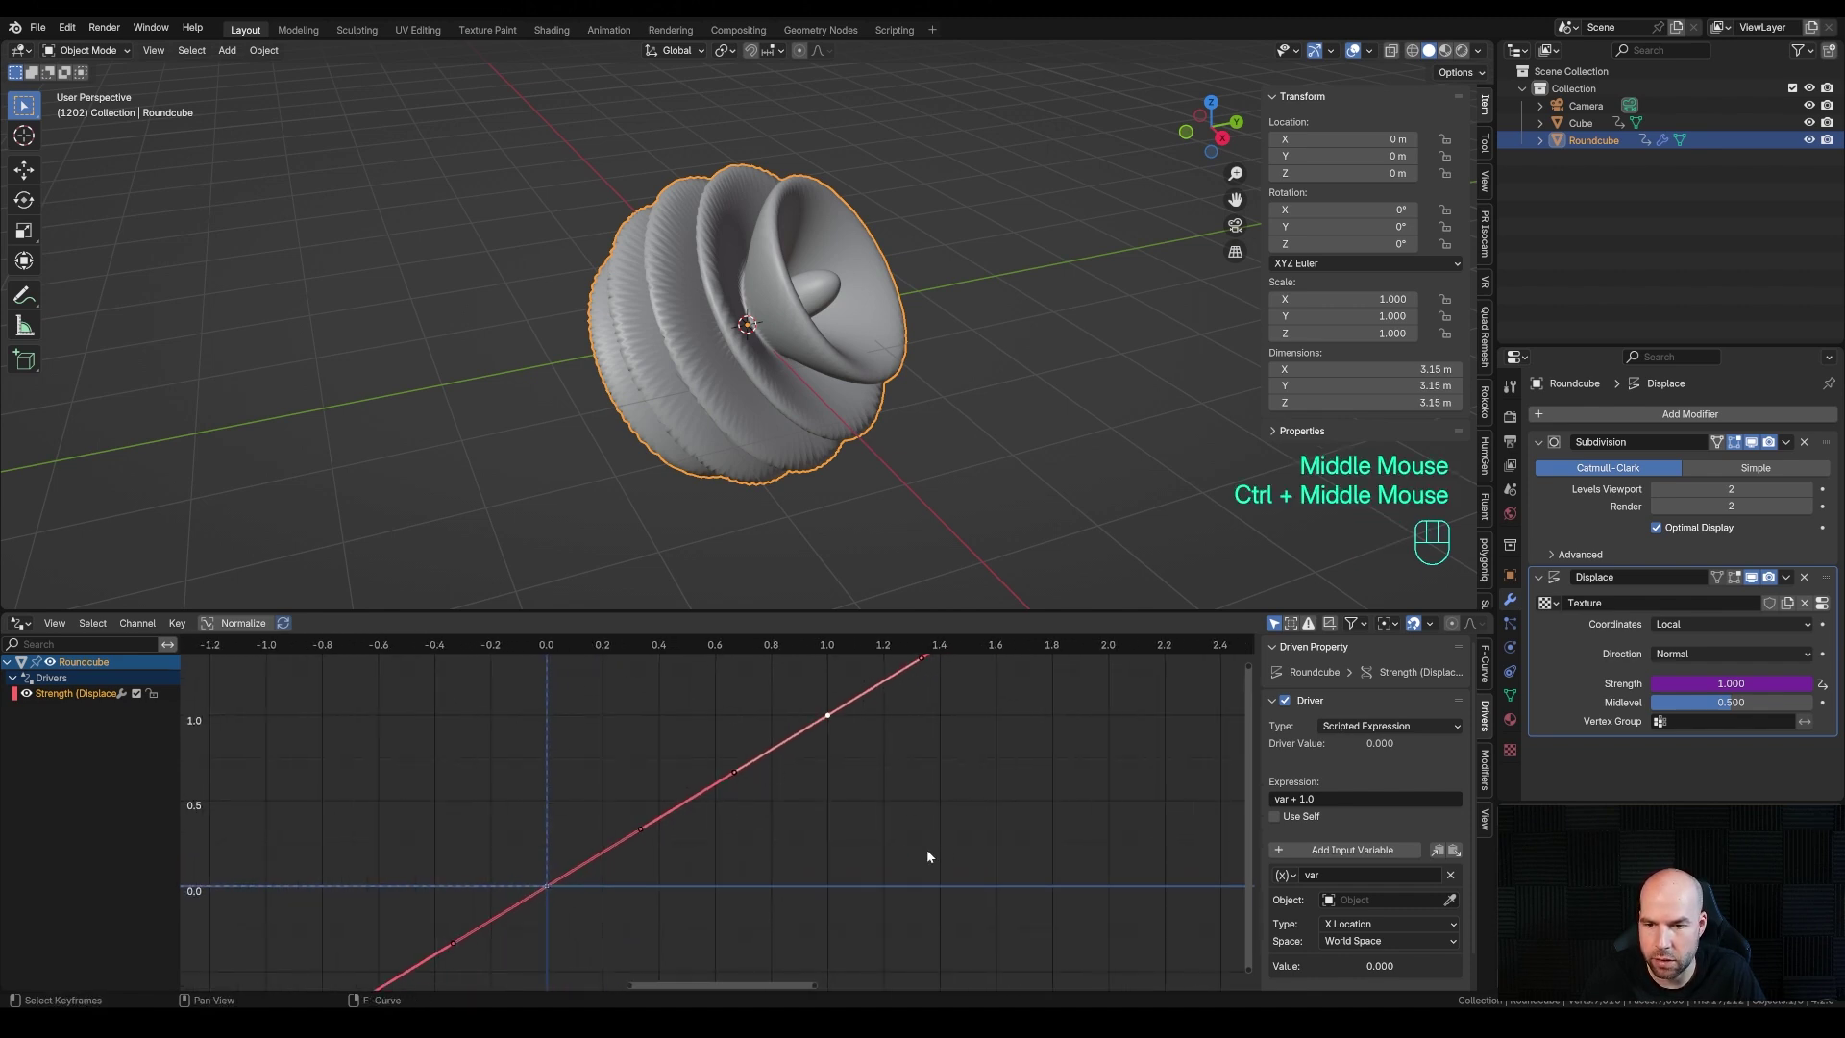
Keep the driver type as Scripted Expression and rename its input variable as wave
scroll(1374, 757, "down", 2)
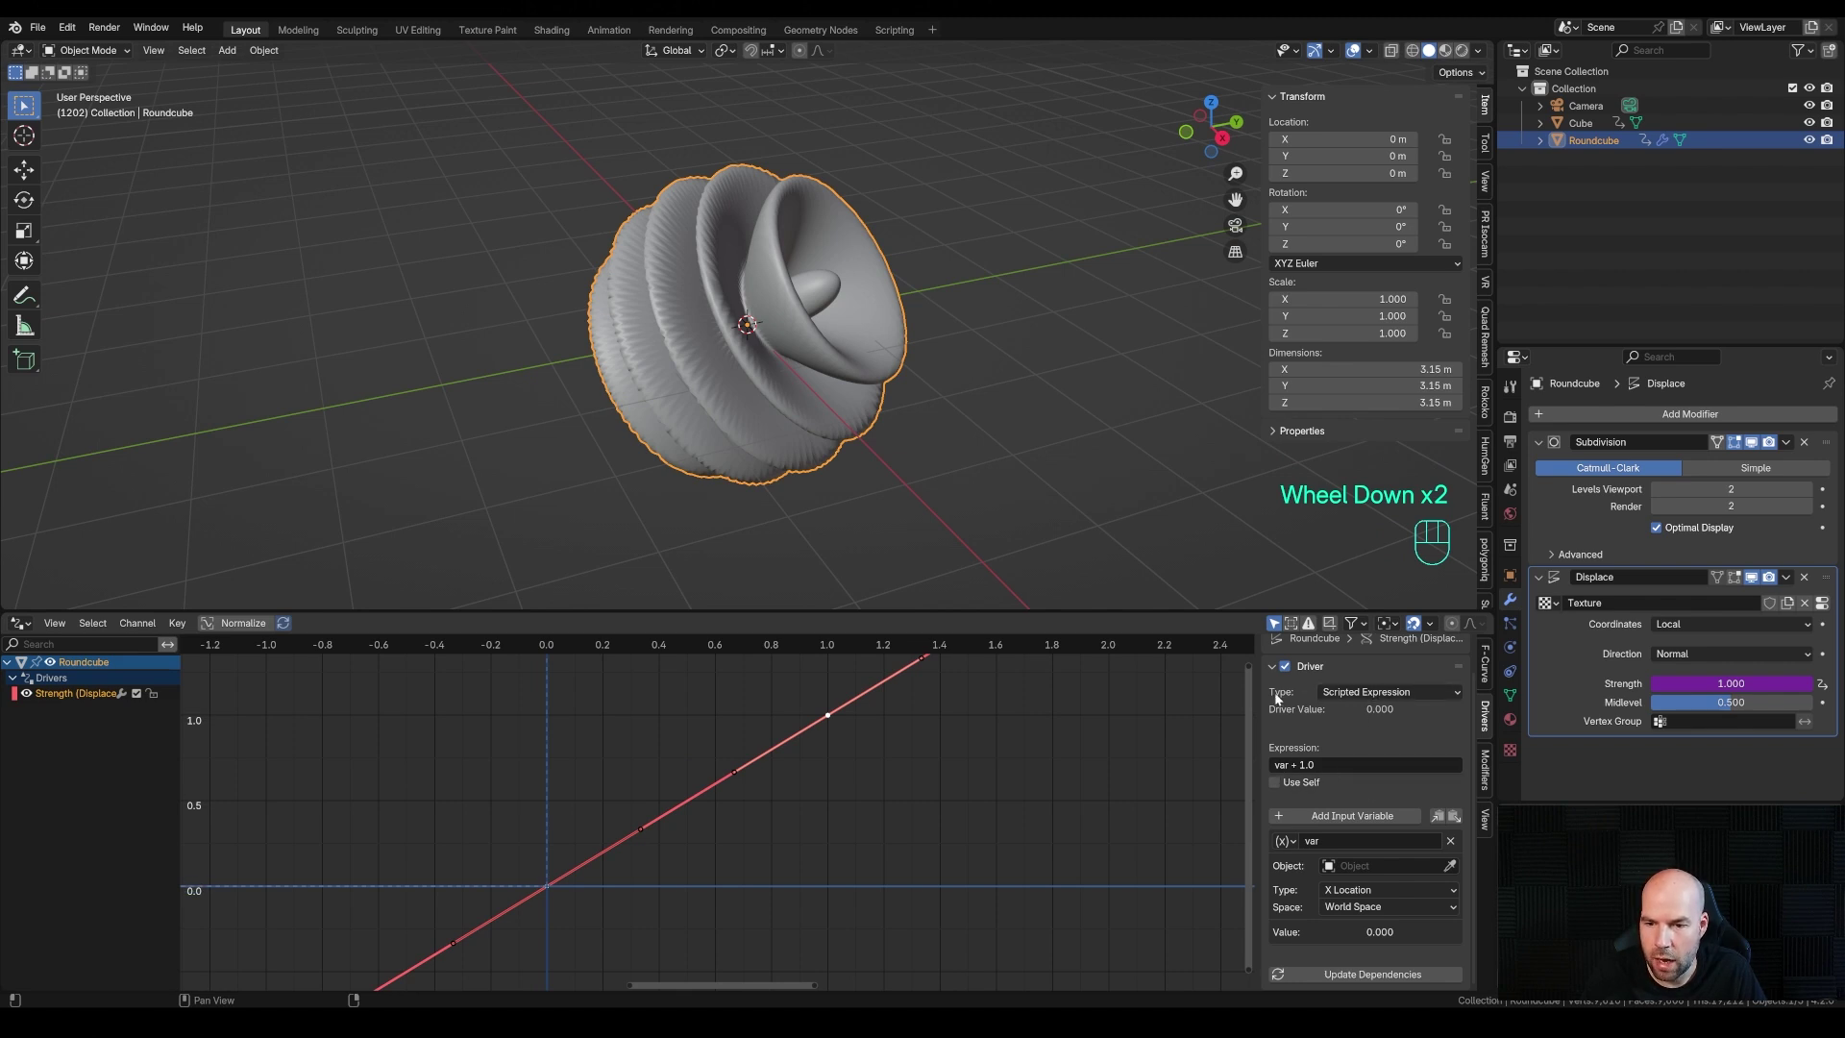
left_click(1331, 694)
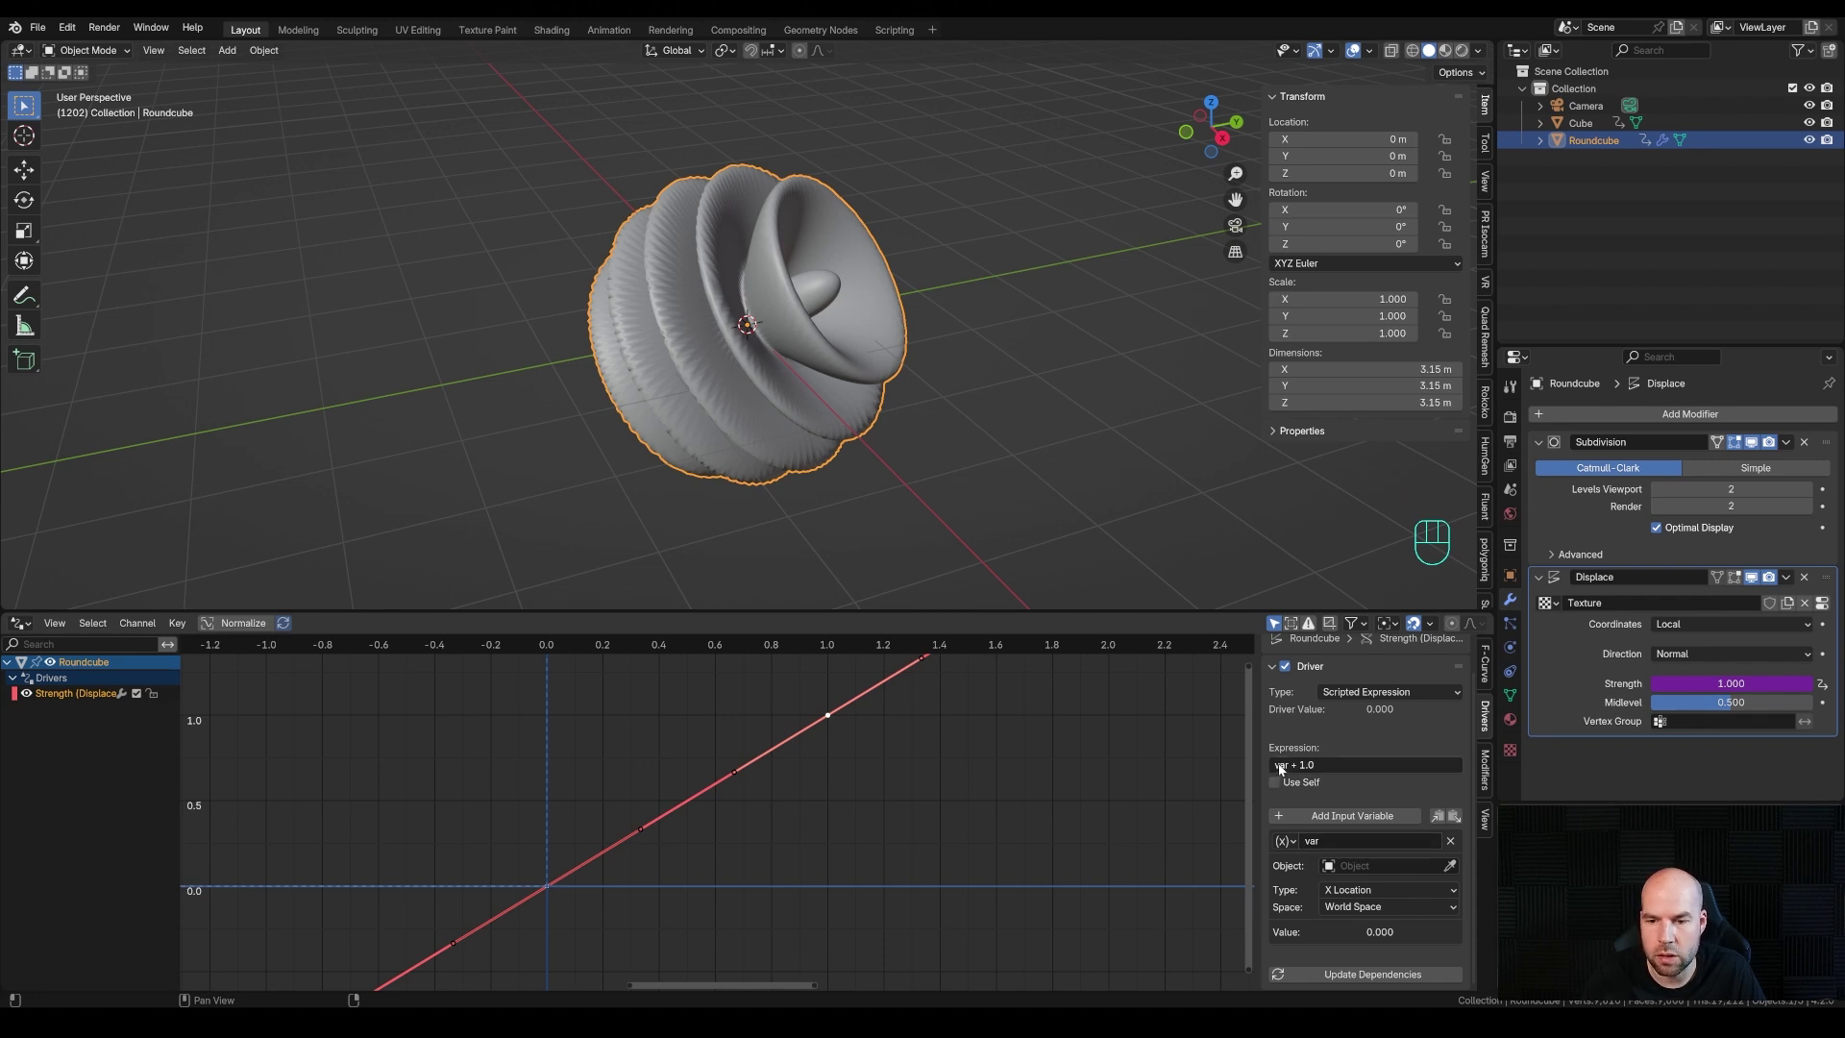
left_click(1328, 840)
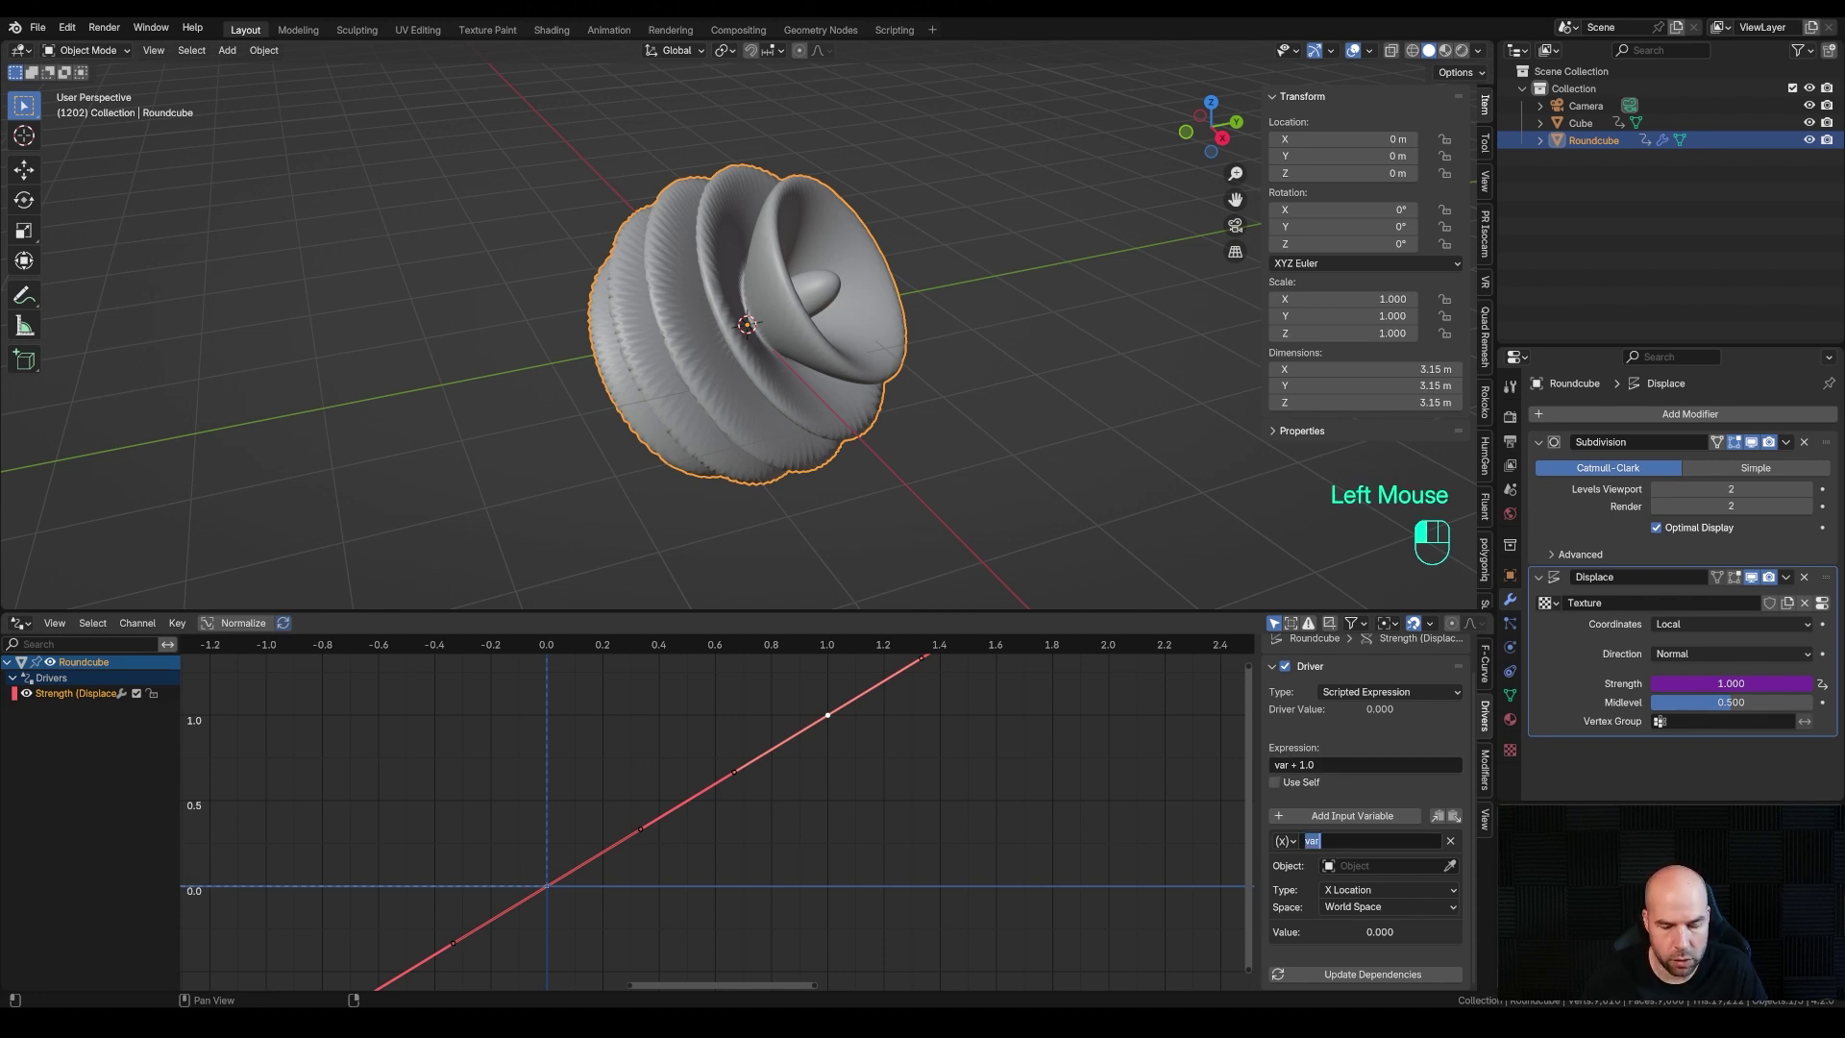
type("wave")
key("Return")
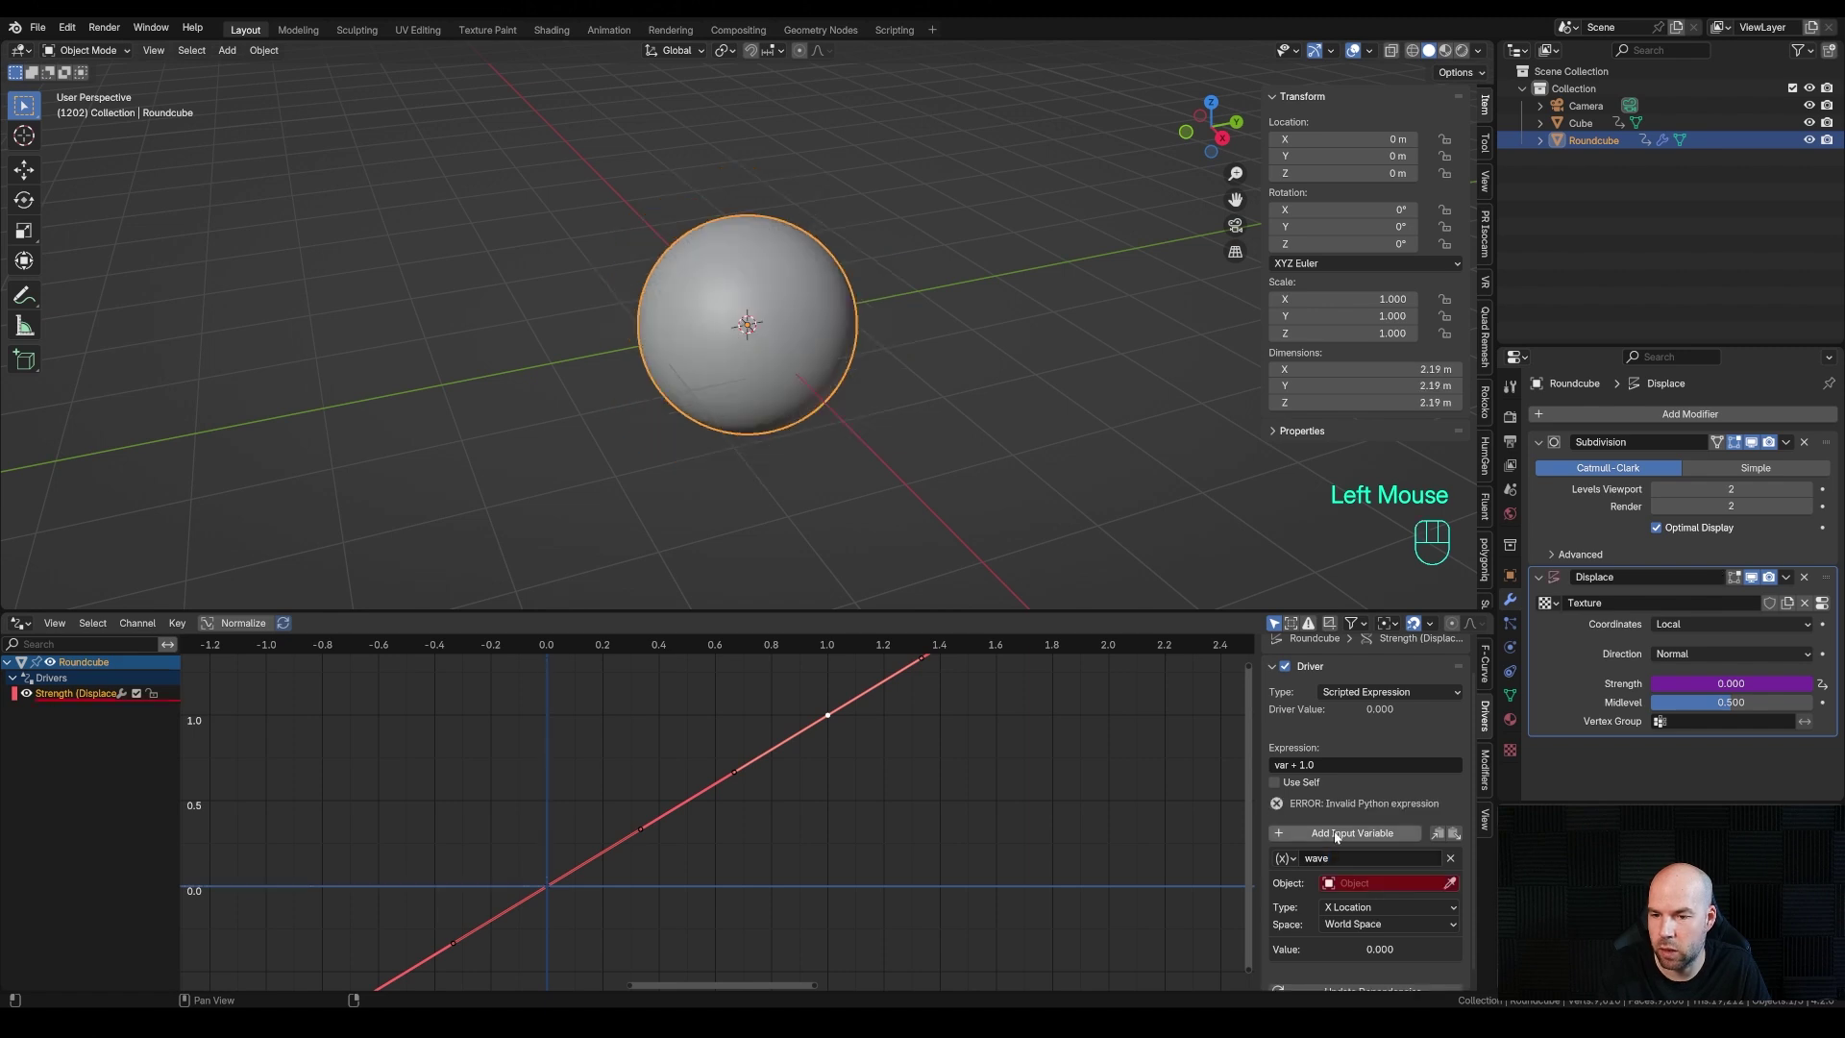
Set the driver expression to wave + 1.0 and choose Cube as the wave variable's object
double_click(1281, 765)
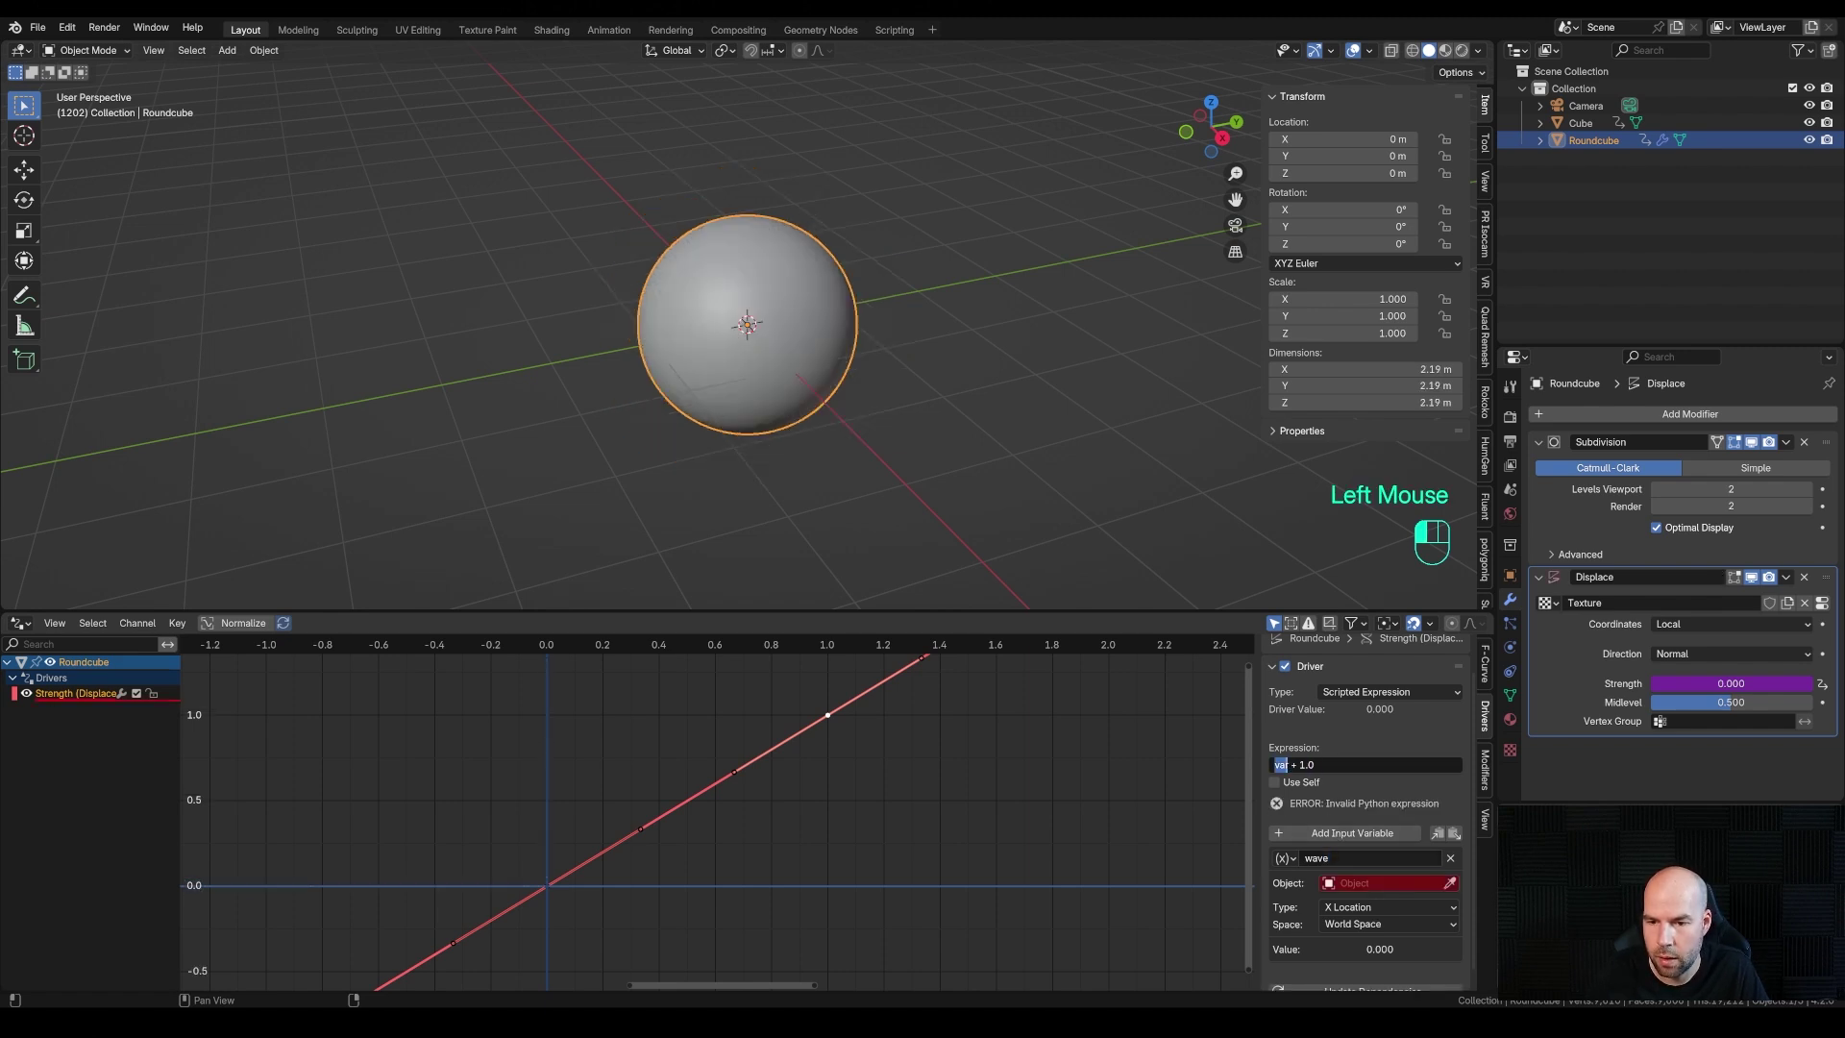
type("wave")
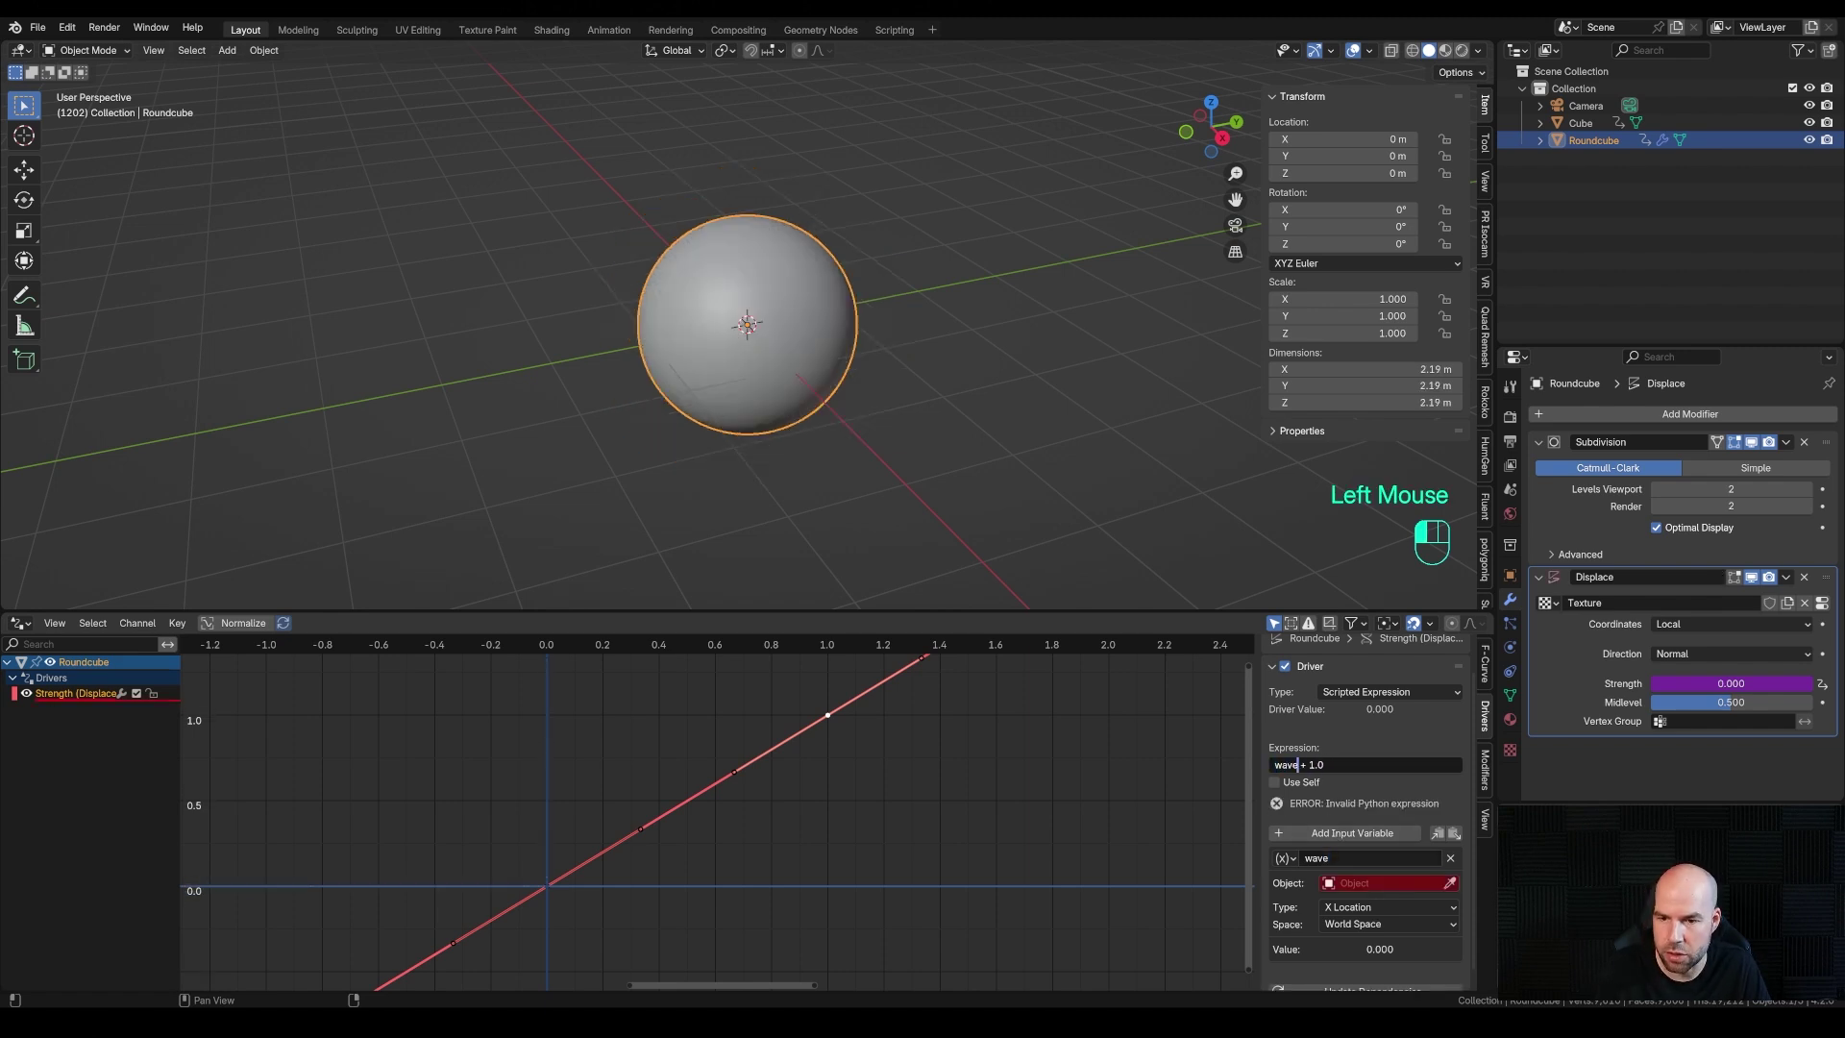
key("Return")
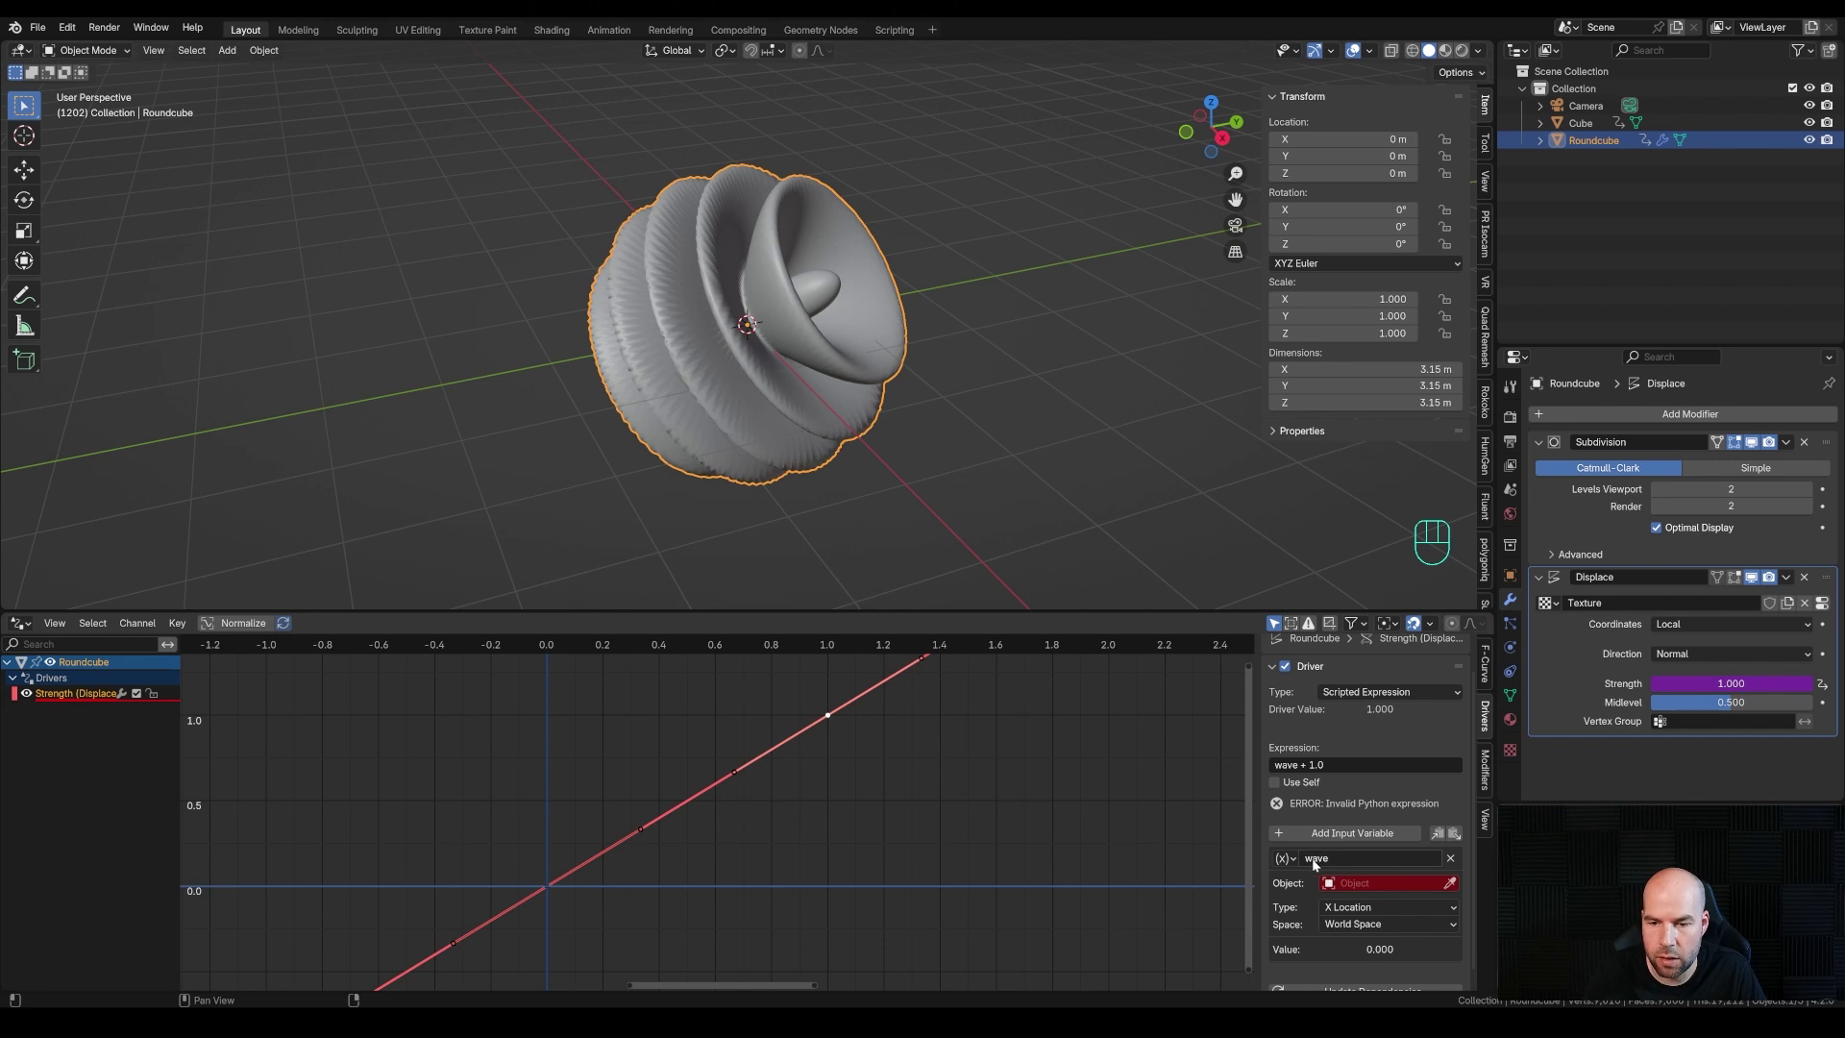
left_click(1389, 884)
left_click(1349, 720)
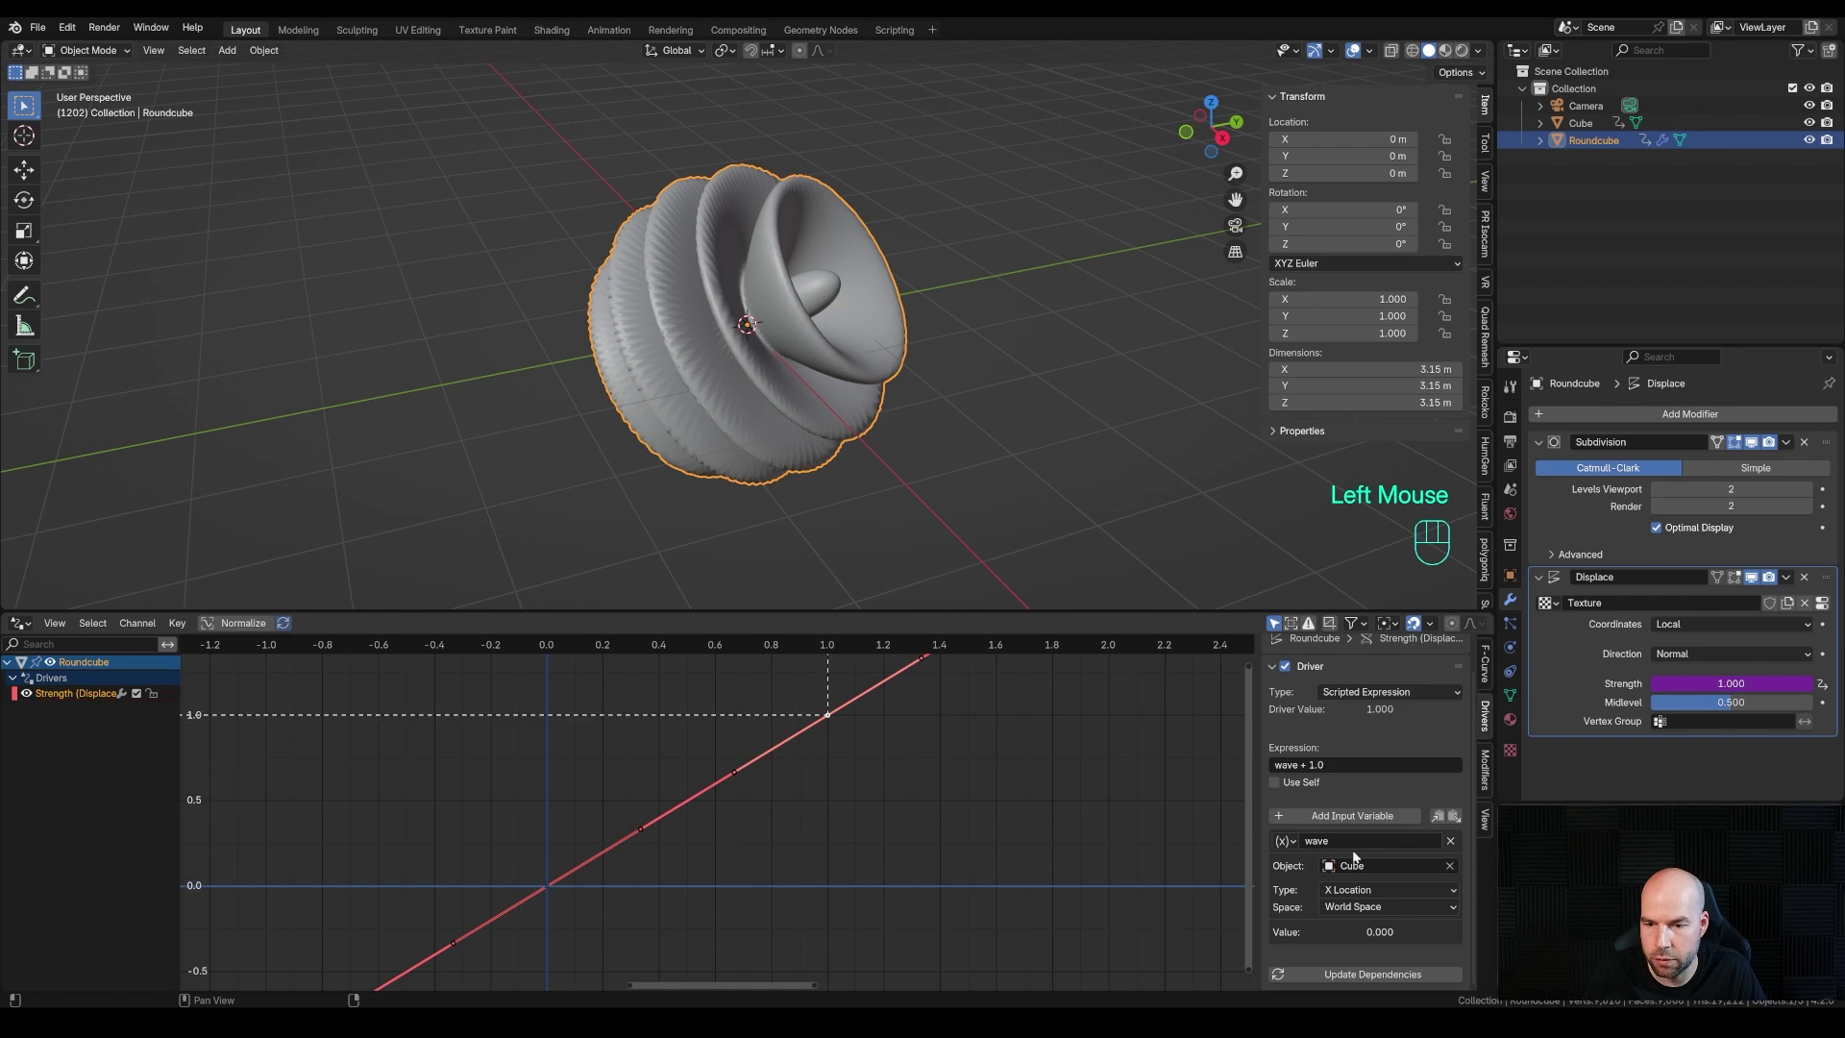
Set the wave variable's transform type to Z Location and save the file
left_click(1362, 892)
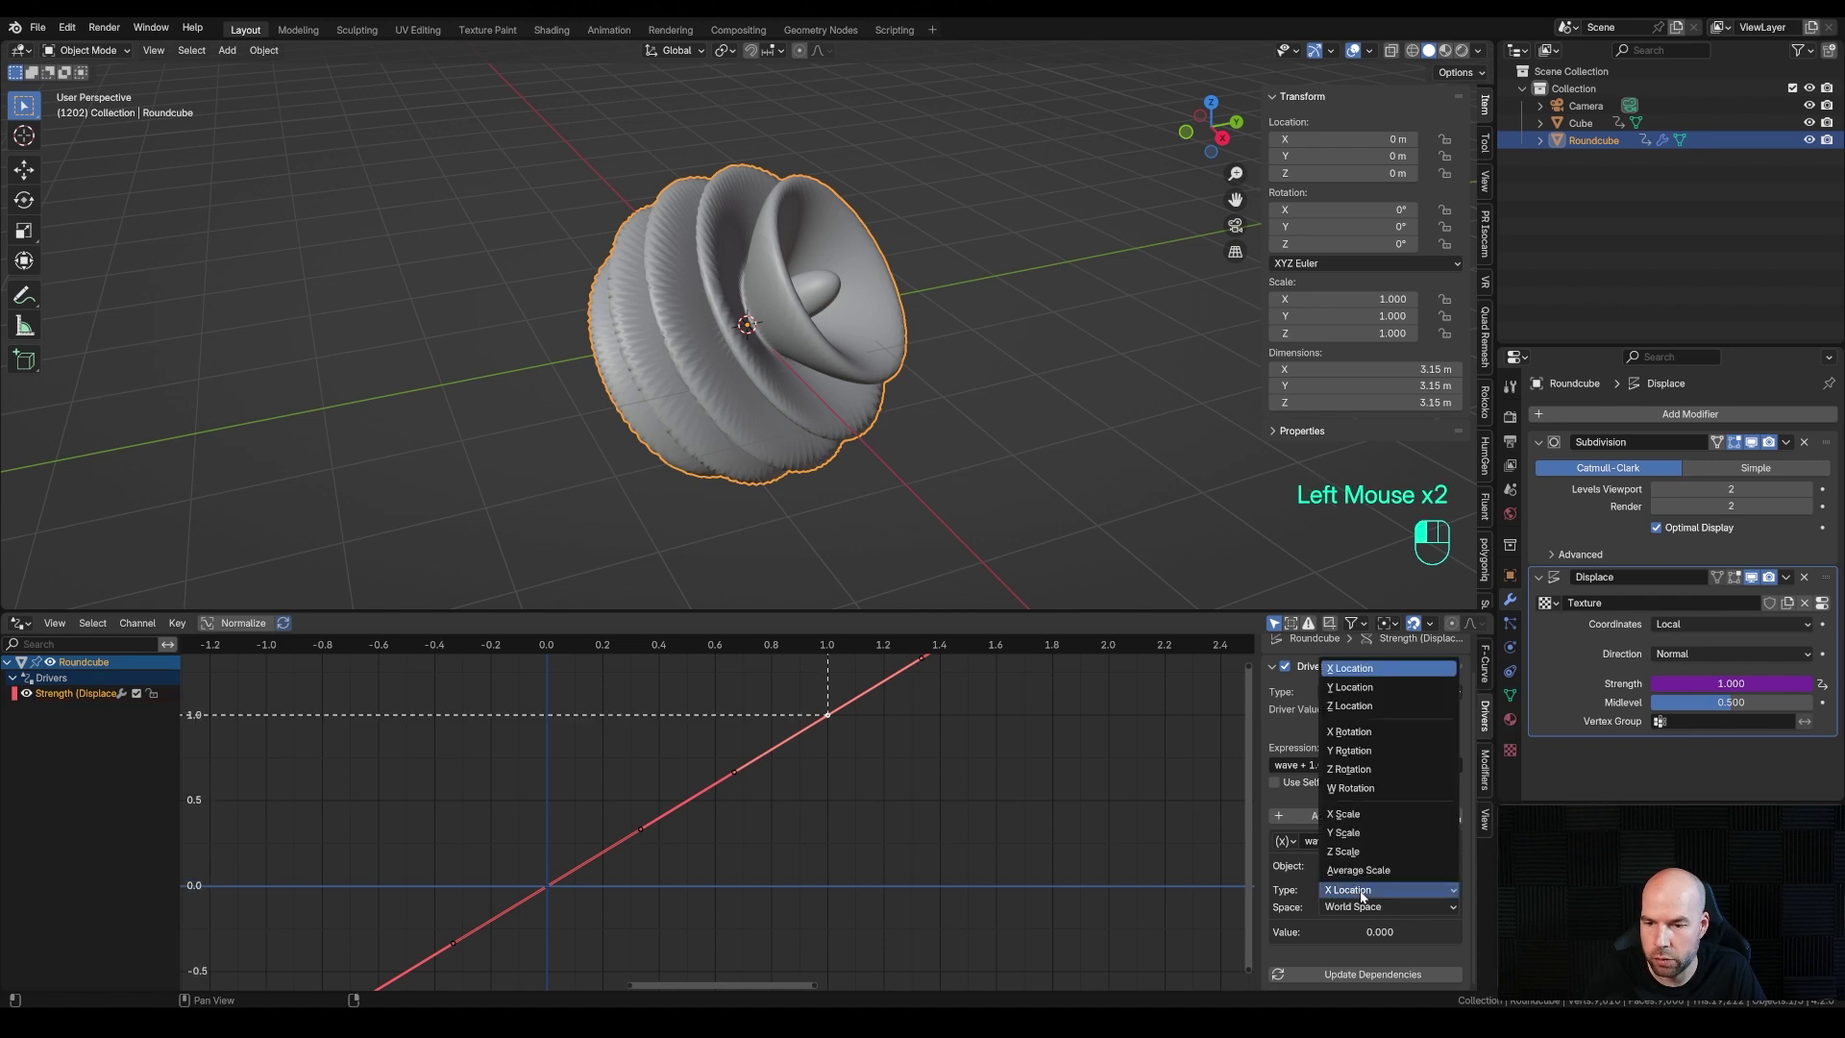
left_click(1365, 706)
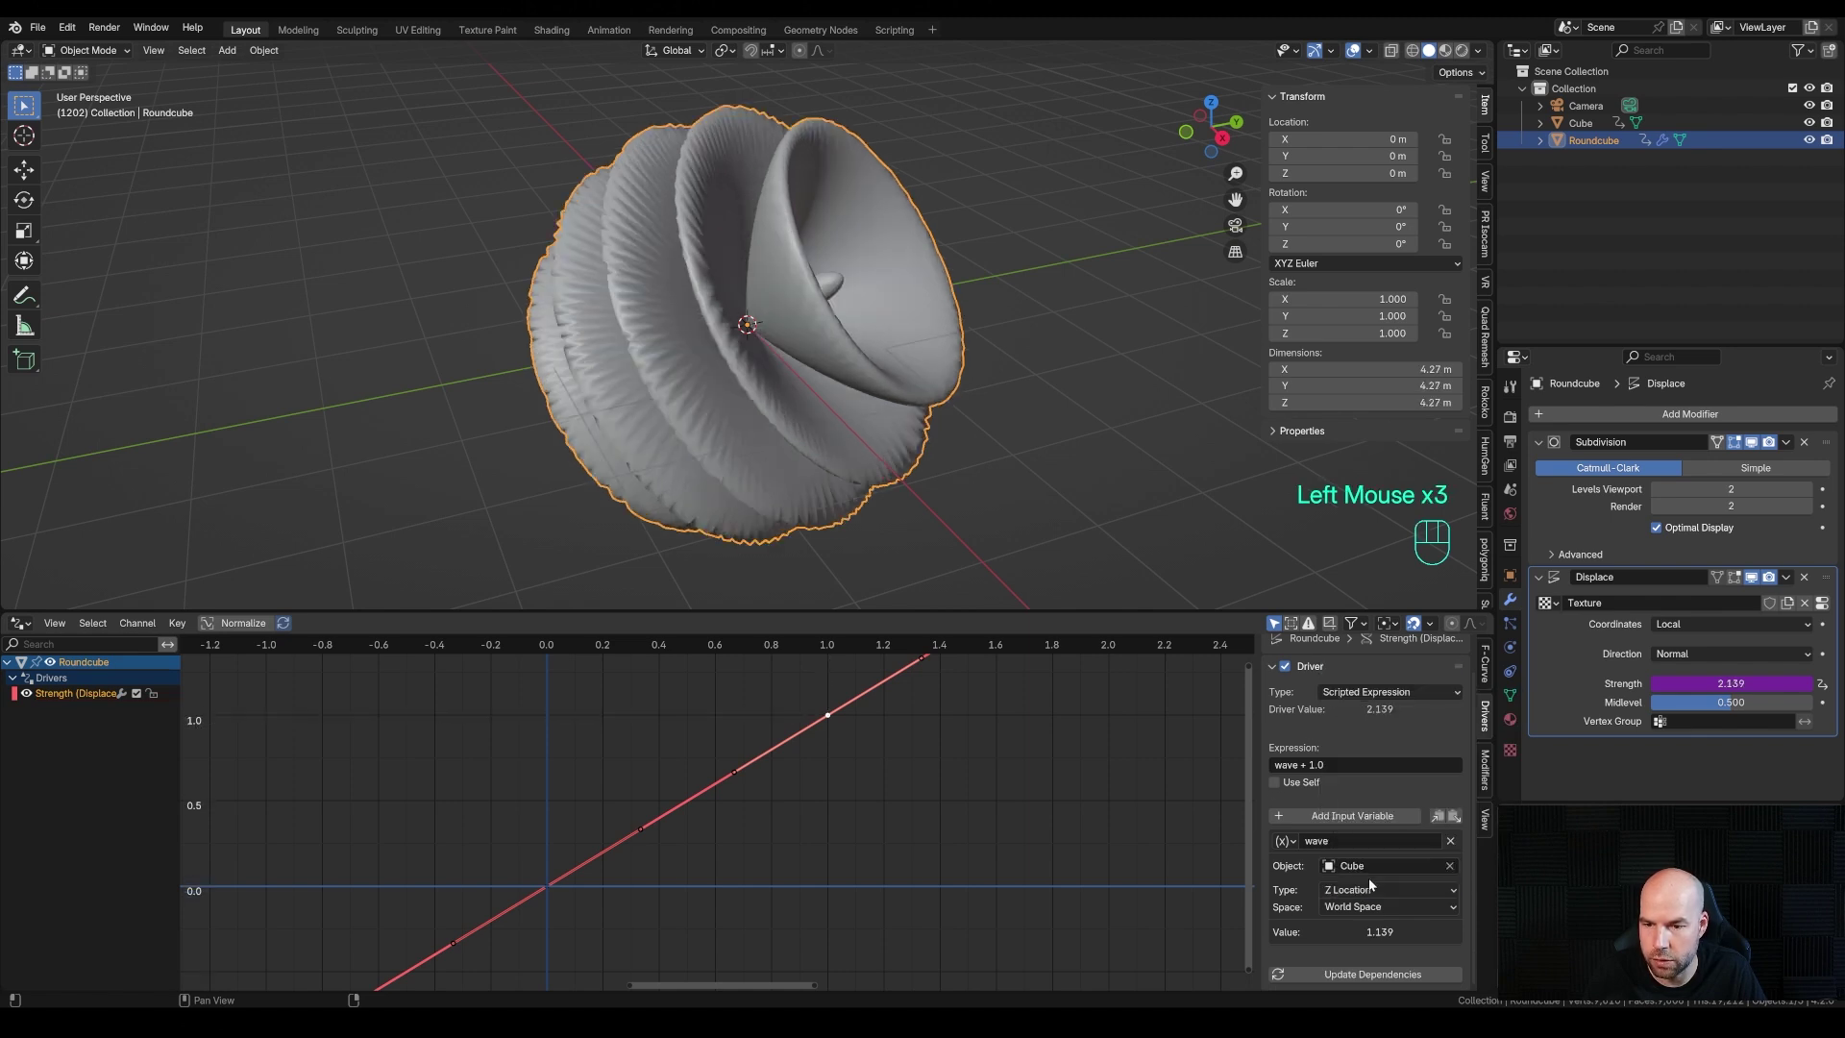
key("ctrl+s")
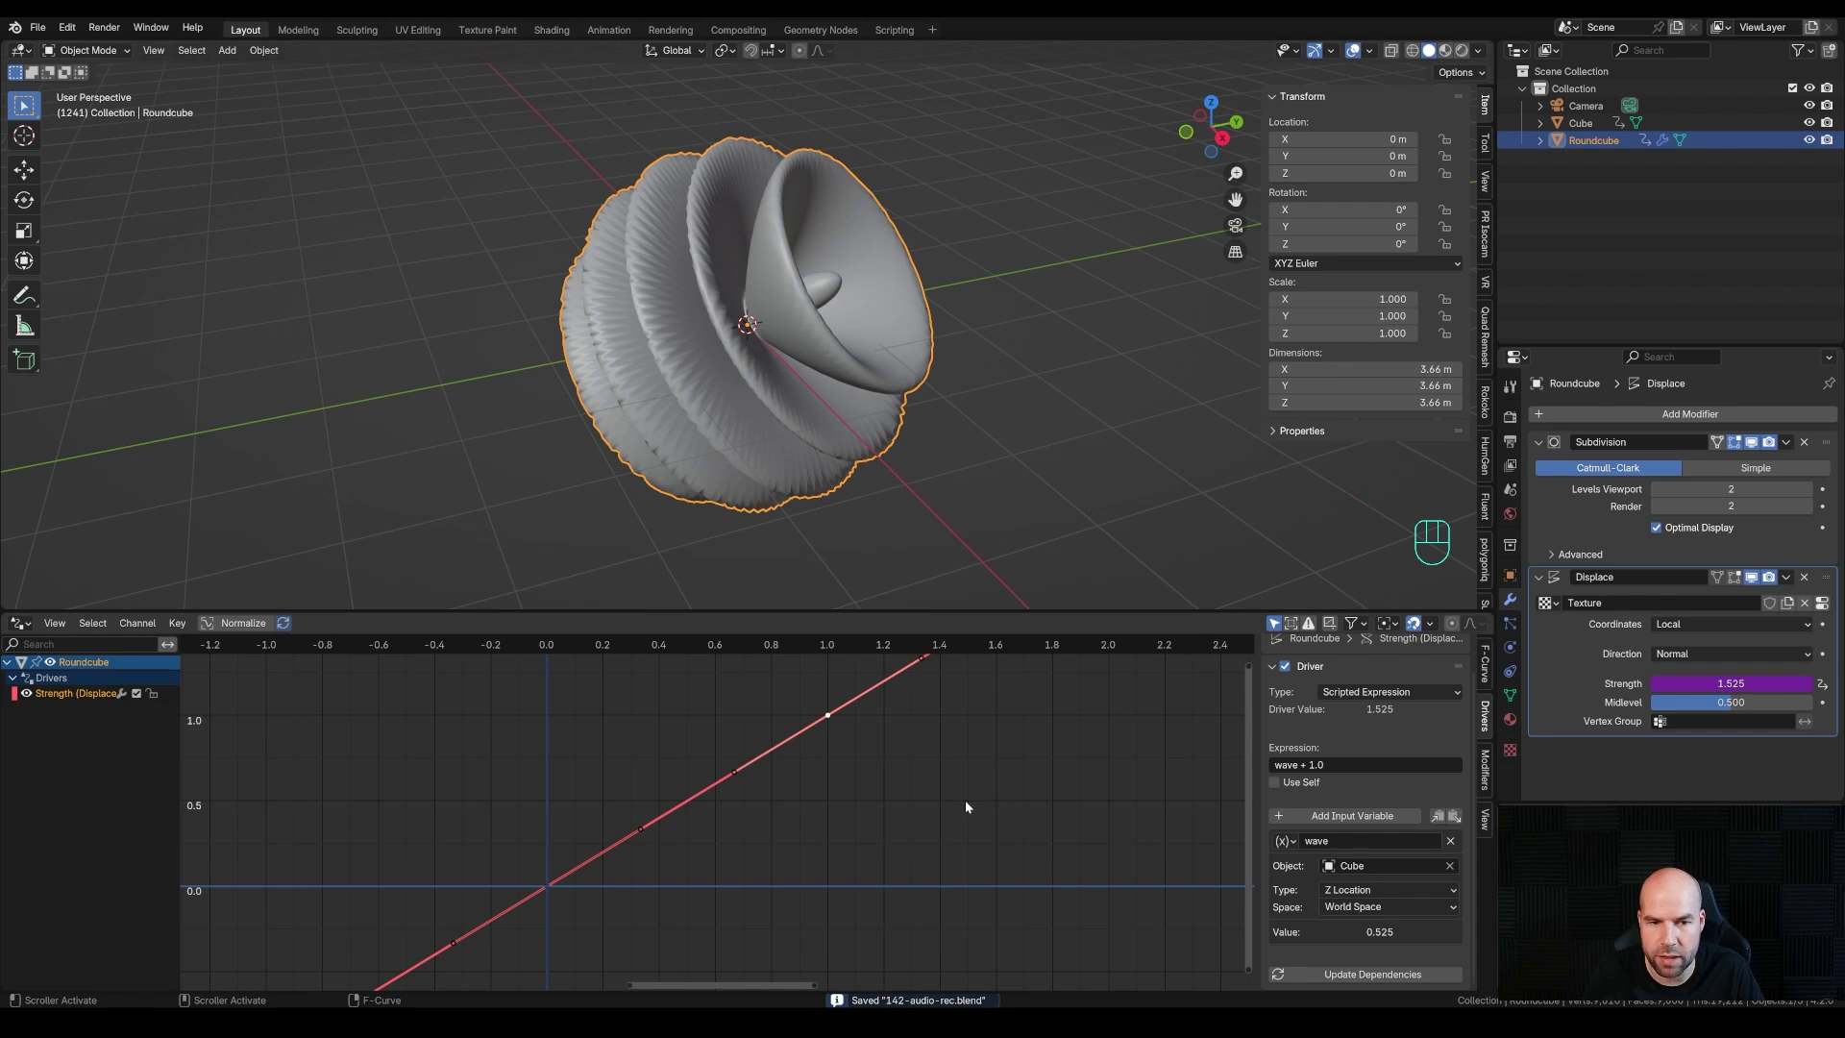
Play the animation and examine how the round cube's displacement follows the cube's movement, from close up and far away
key("space")
scroll(768, 330, "down", 2)
scroll(768, 329, "up", 2)
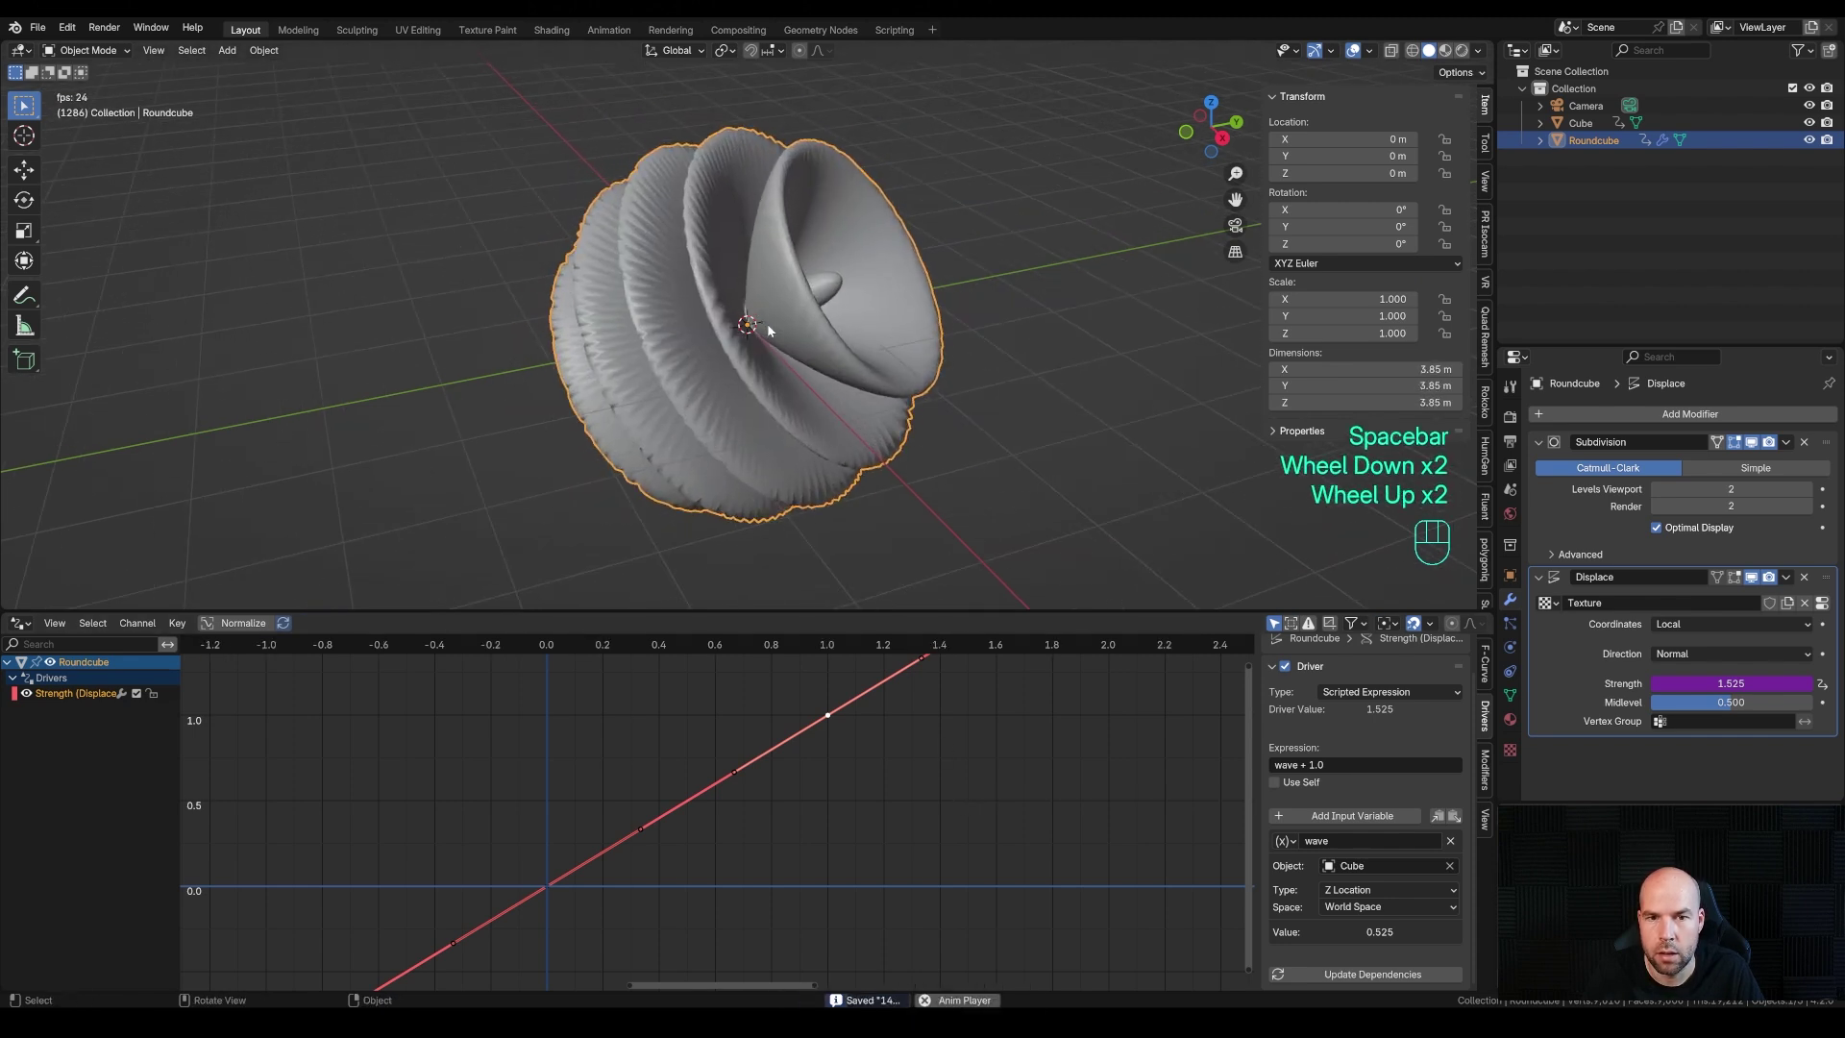
scroll(724, 503, "down", 3)
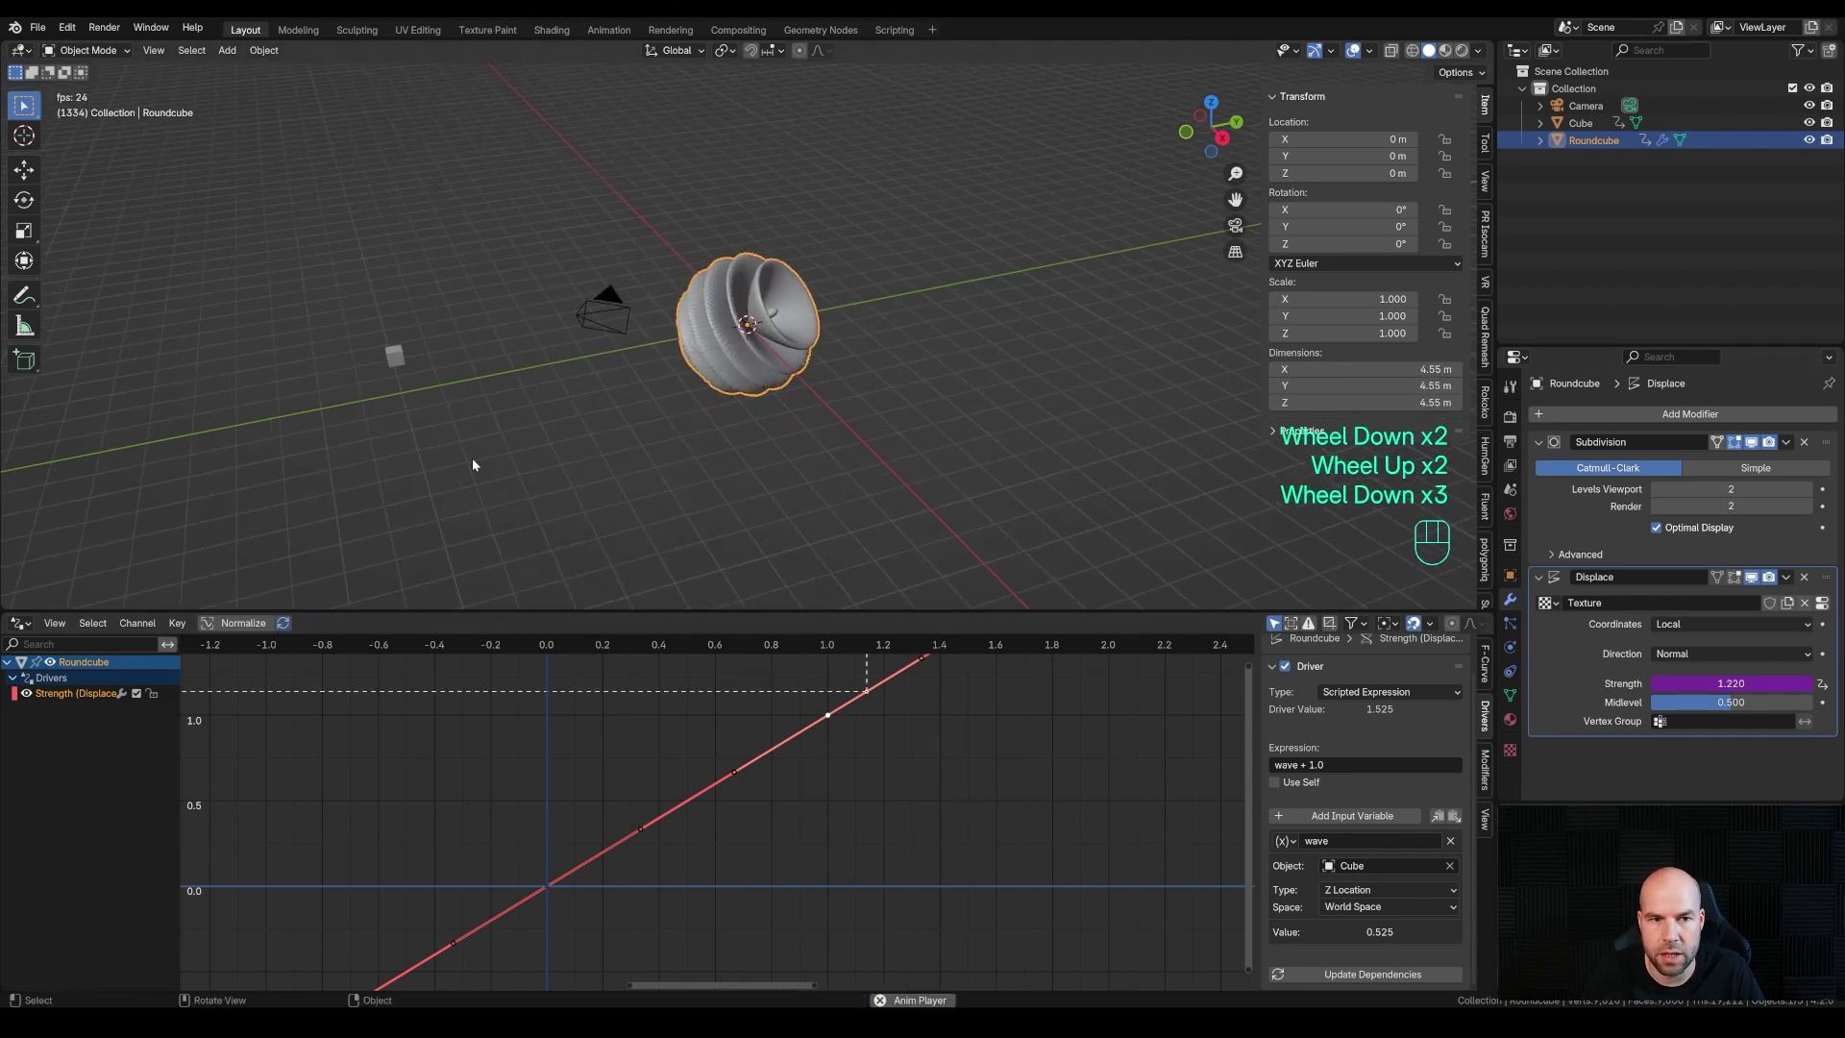
scroll(709, 356, "up", 3)
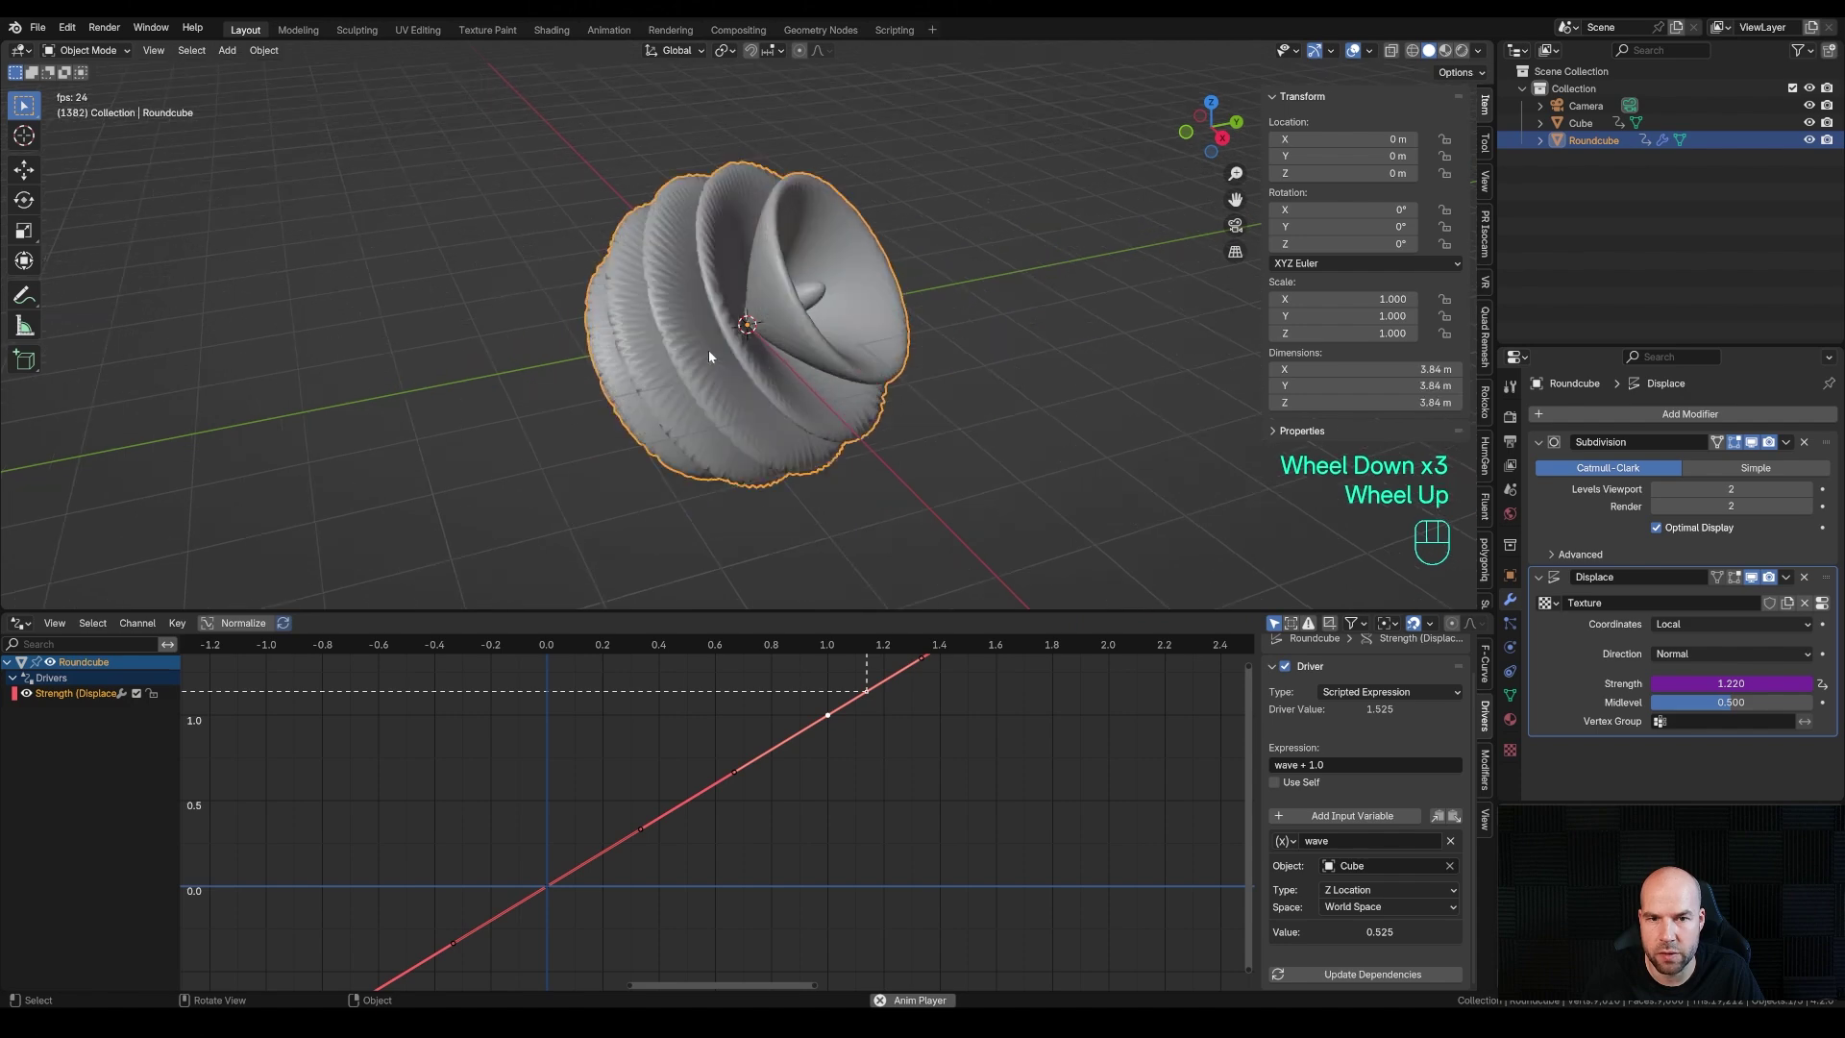
scroll(709, 357, "up", 2)
scroll(709, 357, "down", 3)
scroll(712, 391, "up", 1)
scroll(712, 391, "down", 2)
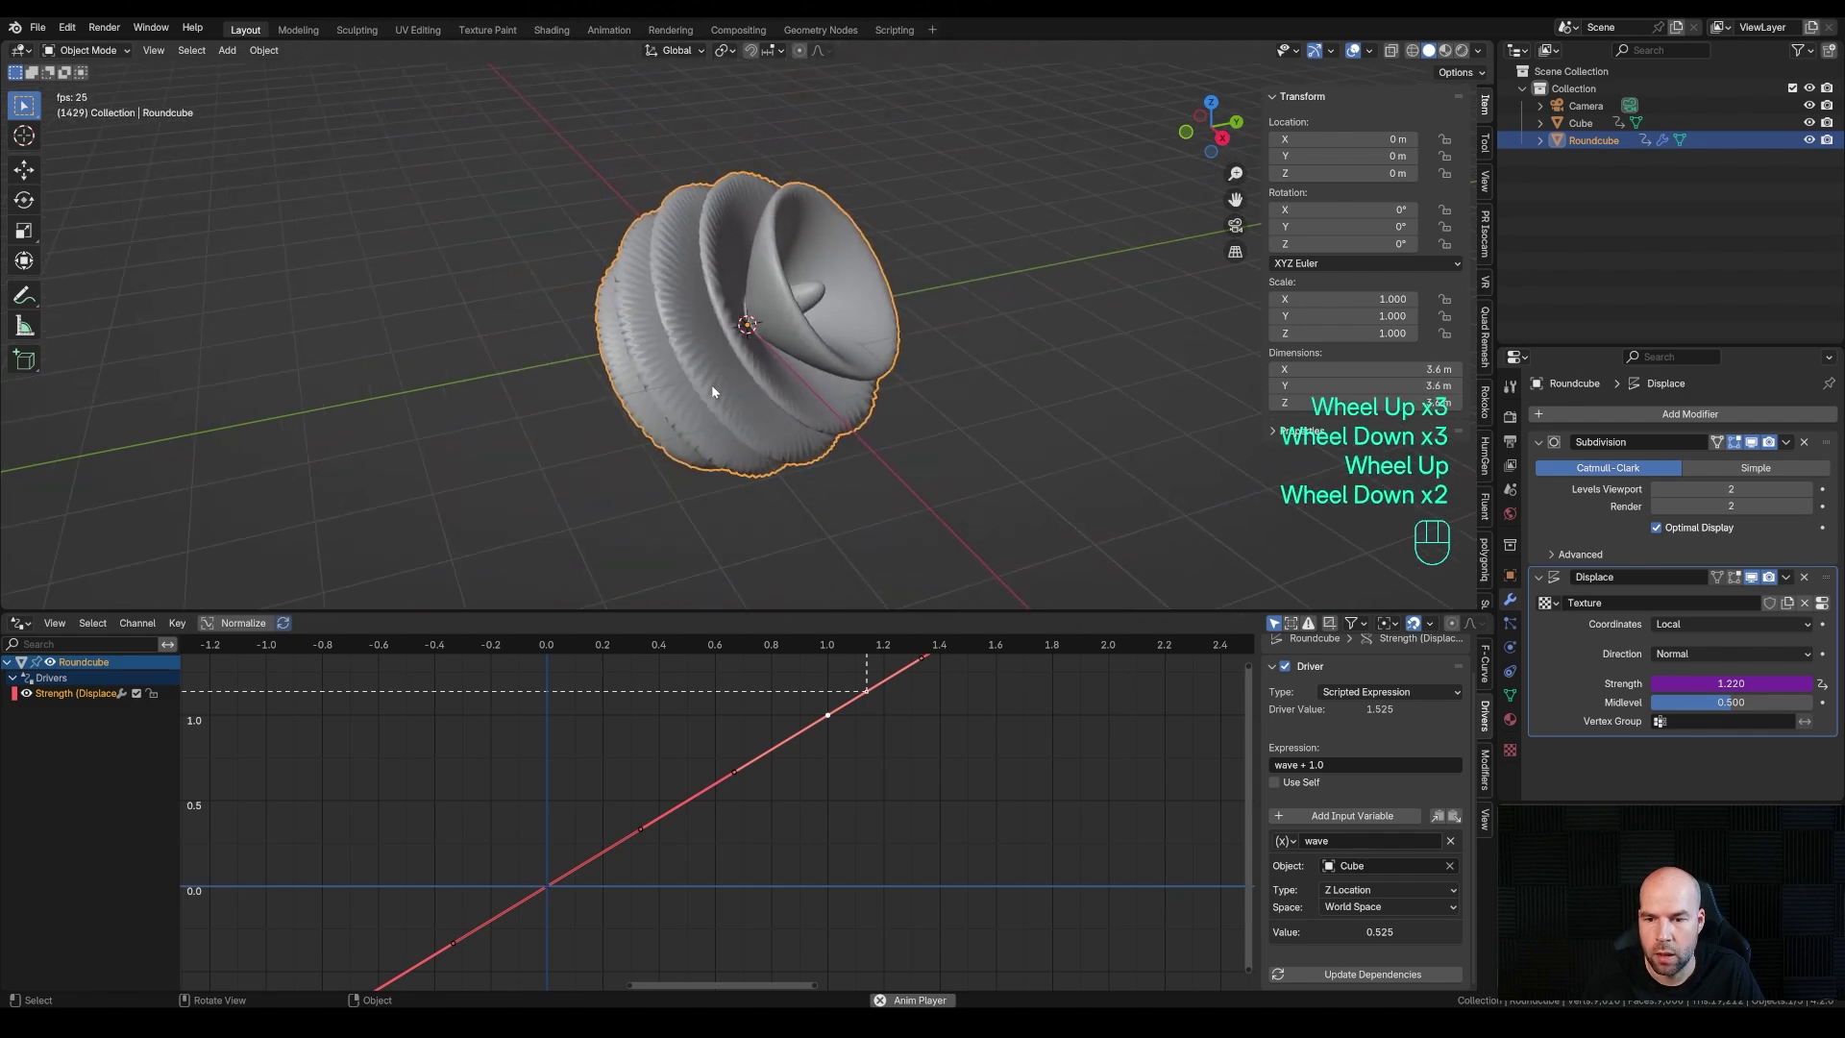
scroll(712, 391, "up", 1)
key("space")
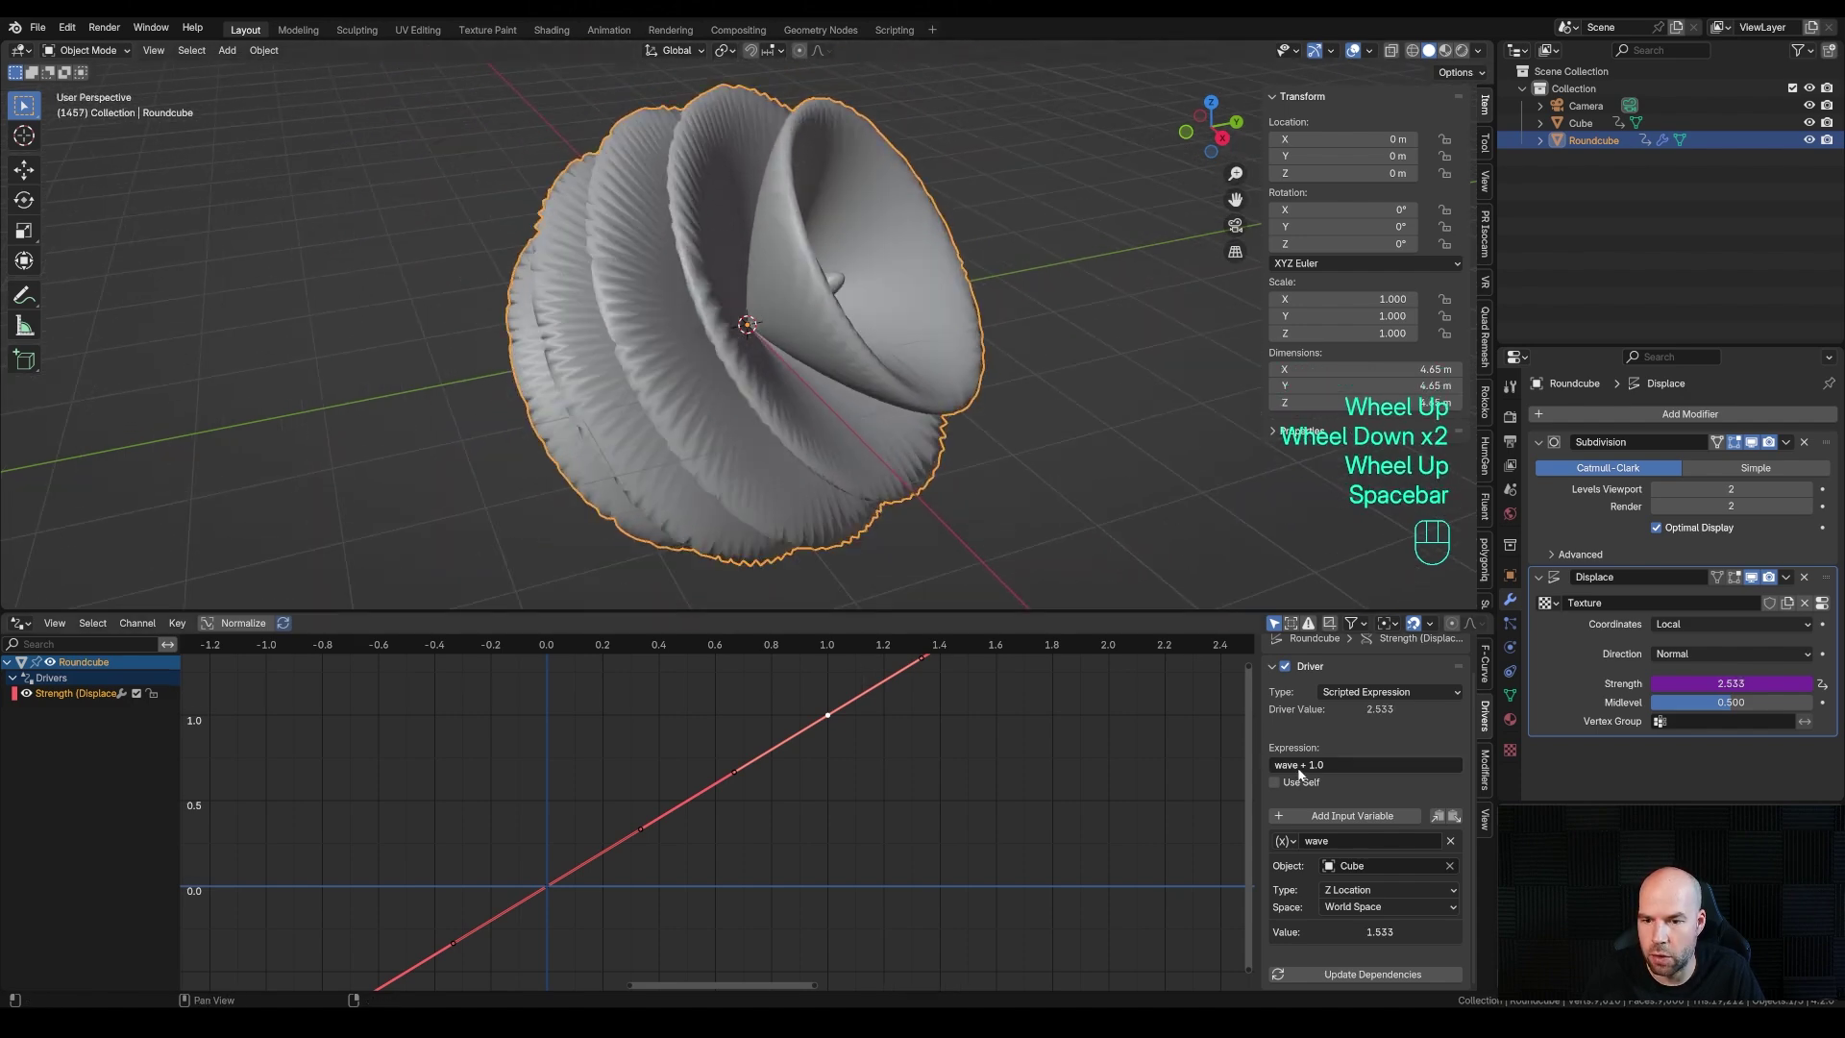
Reduce the driver expression to just wave and play the animation to check the displacement
left_click(1300, 768)
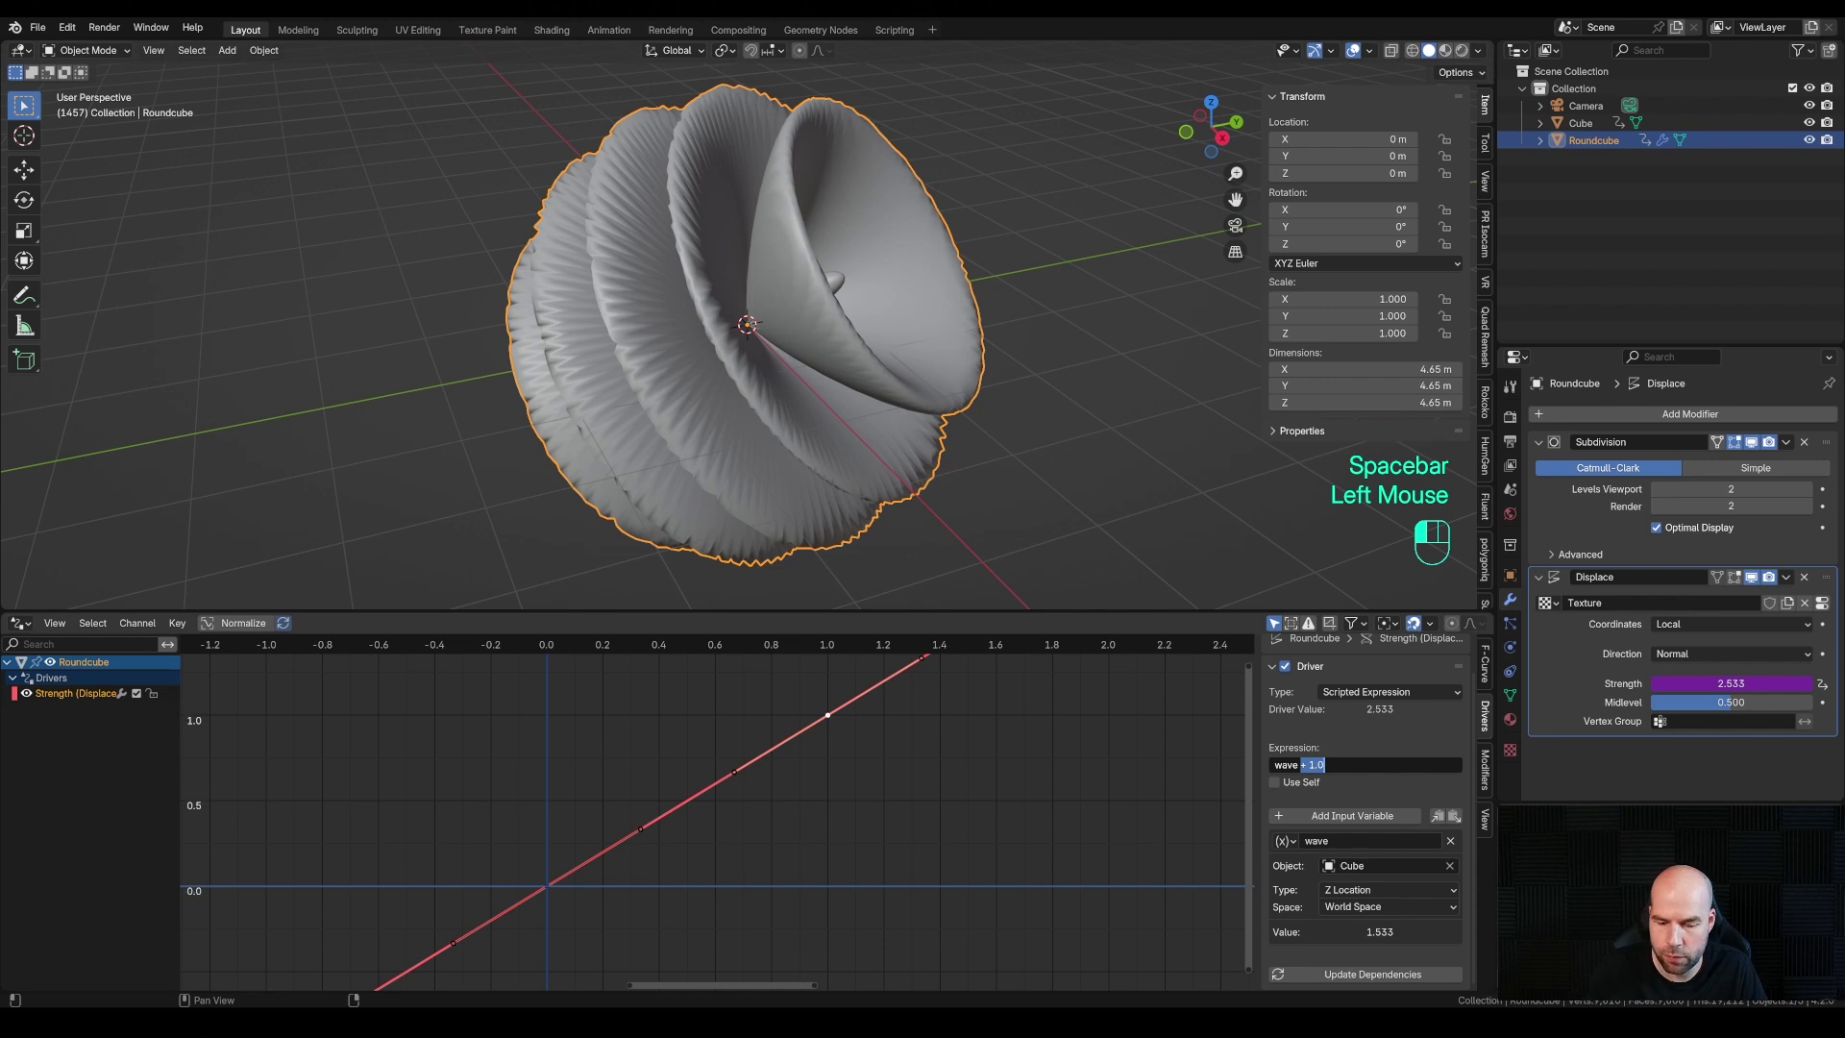
key("BackSpace")
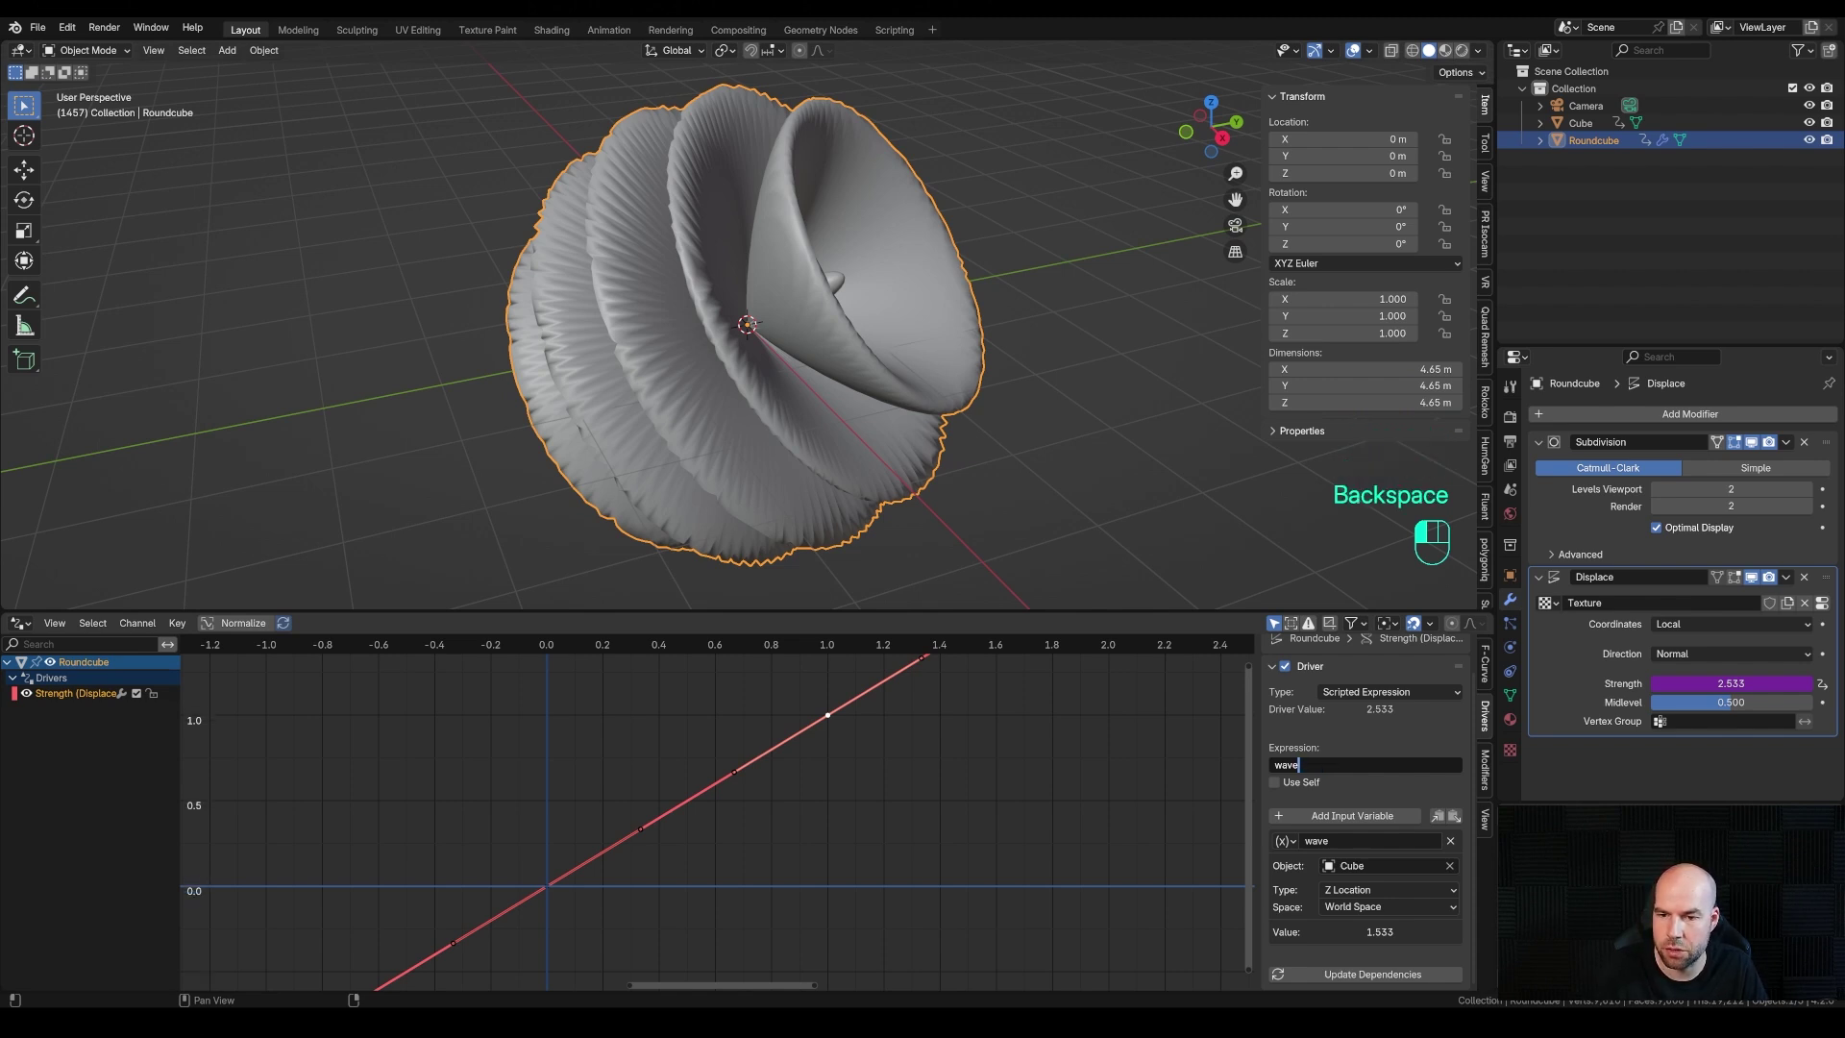
key("Return")
key("space")
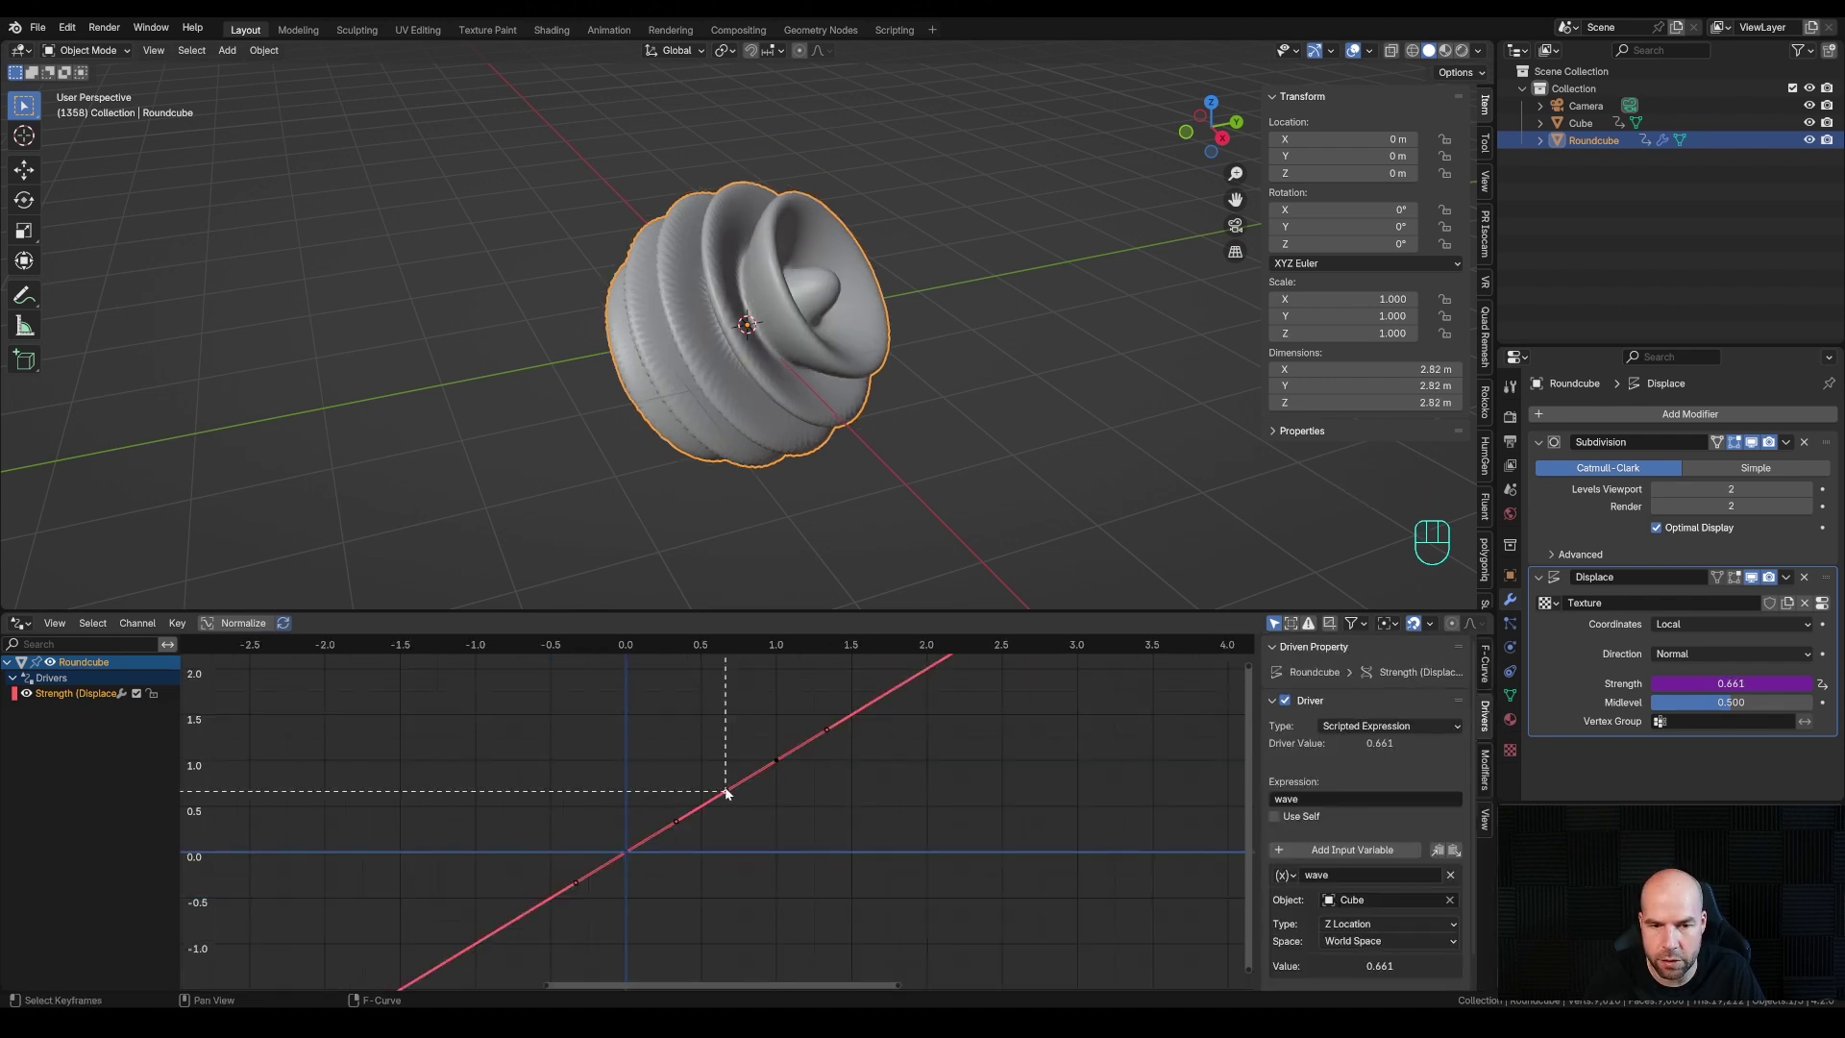
key("space")
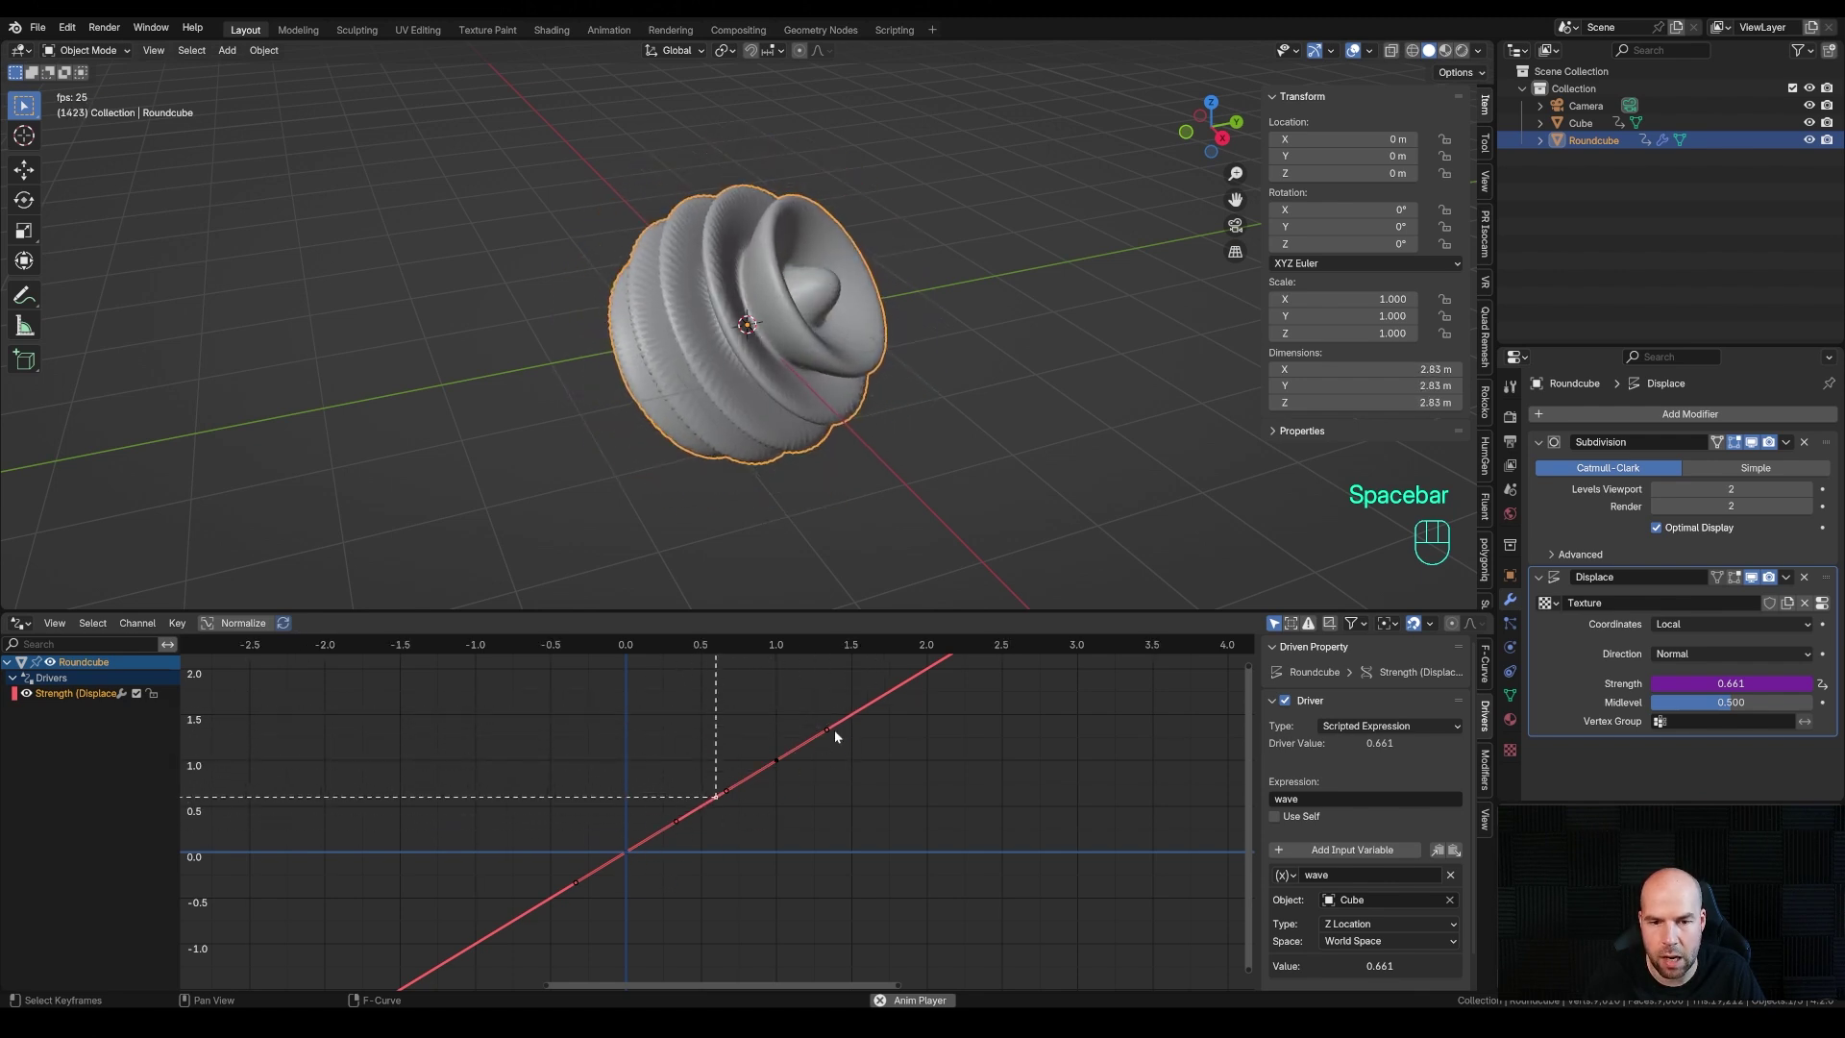
key("space")
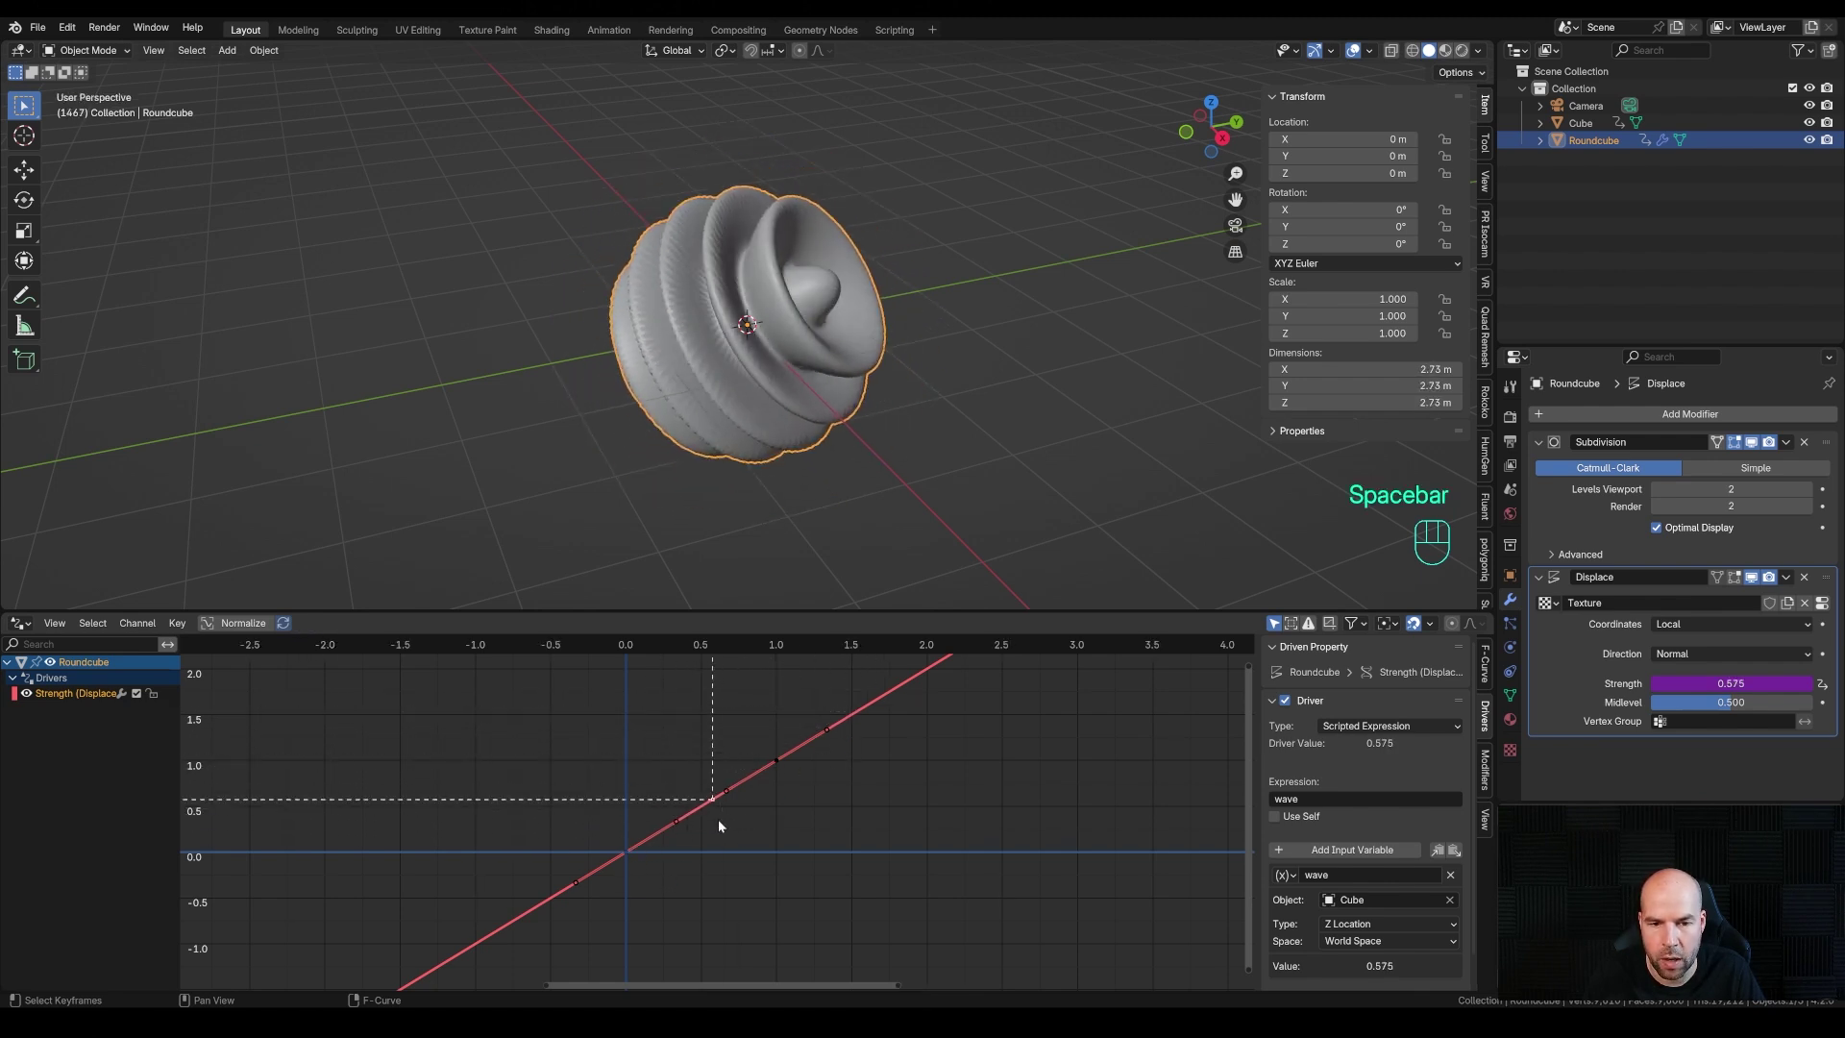
Bend the Strength driver curve upward into an ease-out, levelling its upper handle at about 1.0, and play the animation to check it
left_click_drag(672, 817, 657, 783)
scroll(670, 770, "up", 4)
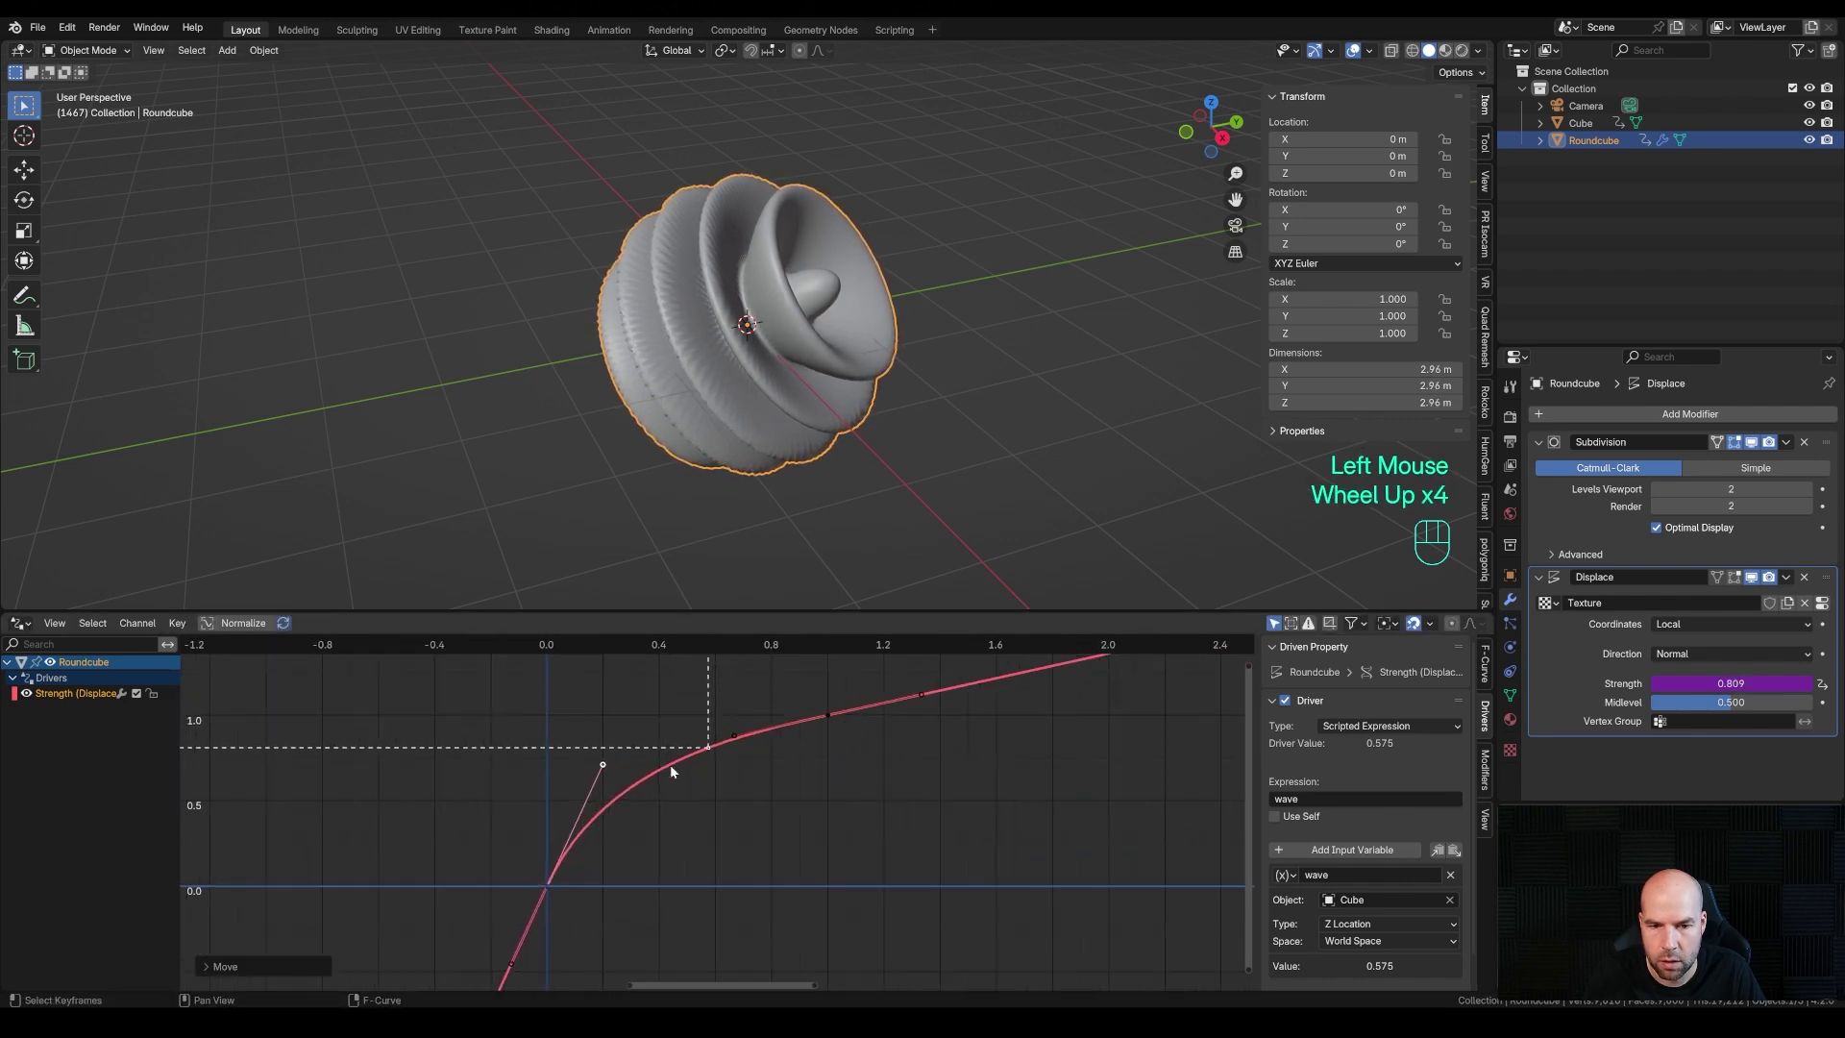
left_click(736, 731)
mouse_move(736, 731)
left_mouse_down()
mouse_move(728, 704)
mouse_move(744, 710)
left_mouse_up()
key("space")
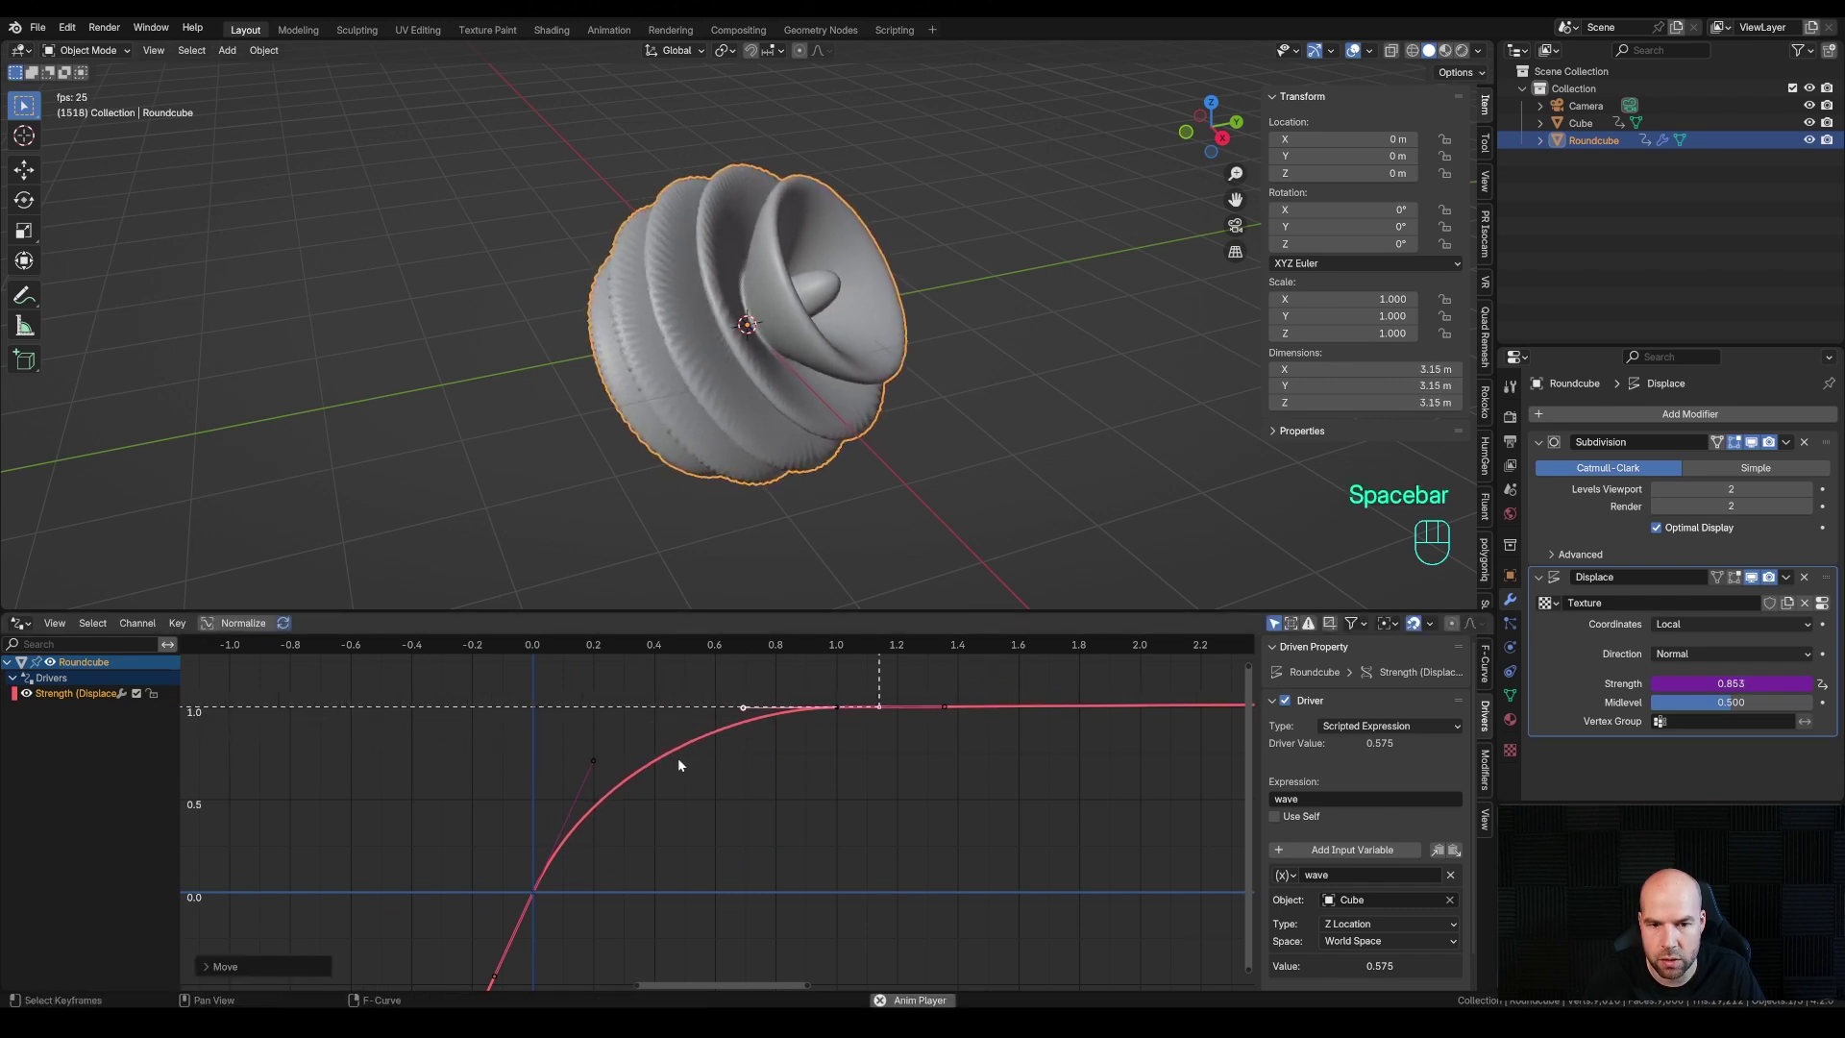
left_click_drag(745, 710, 742, 708)
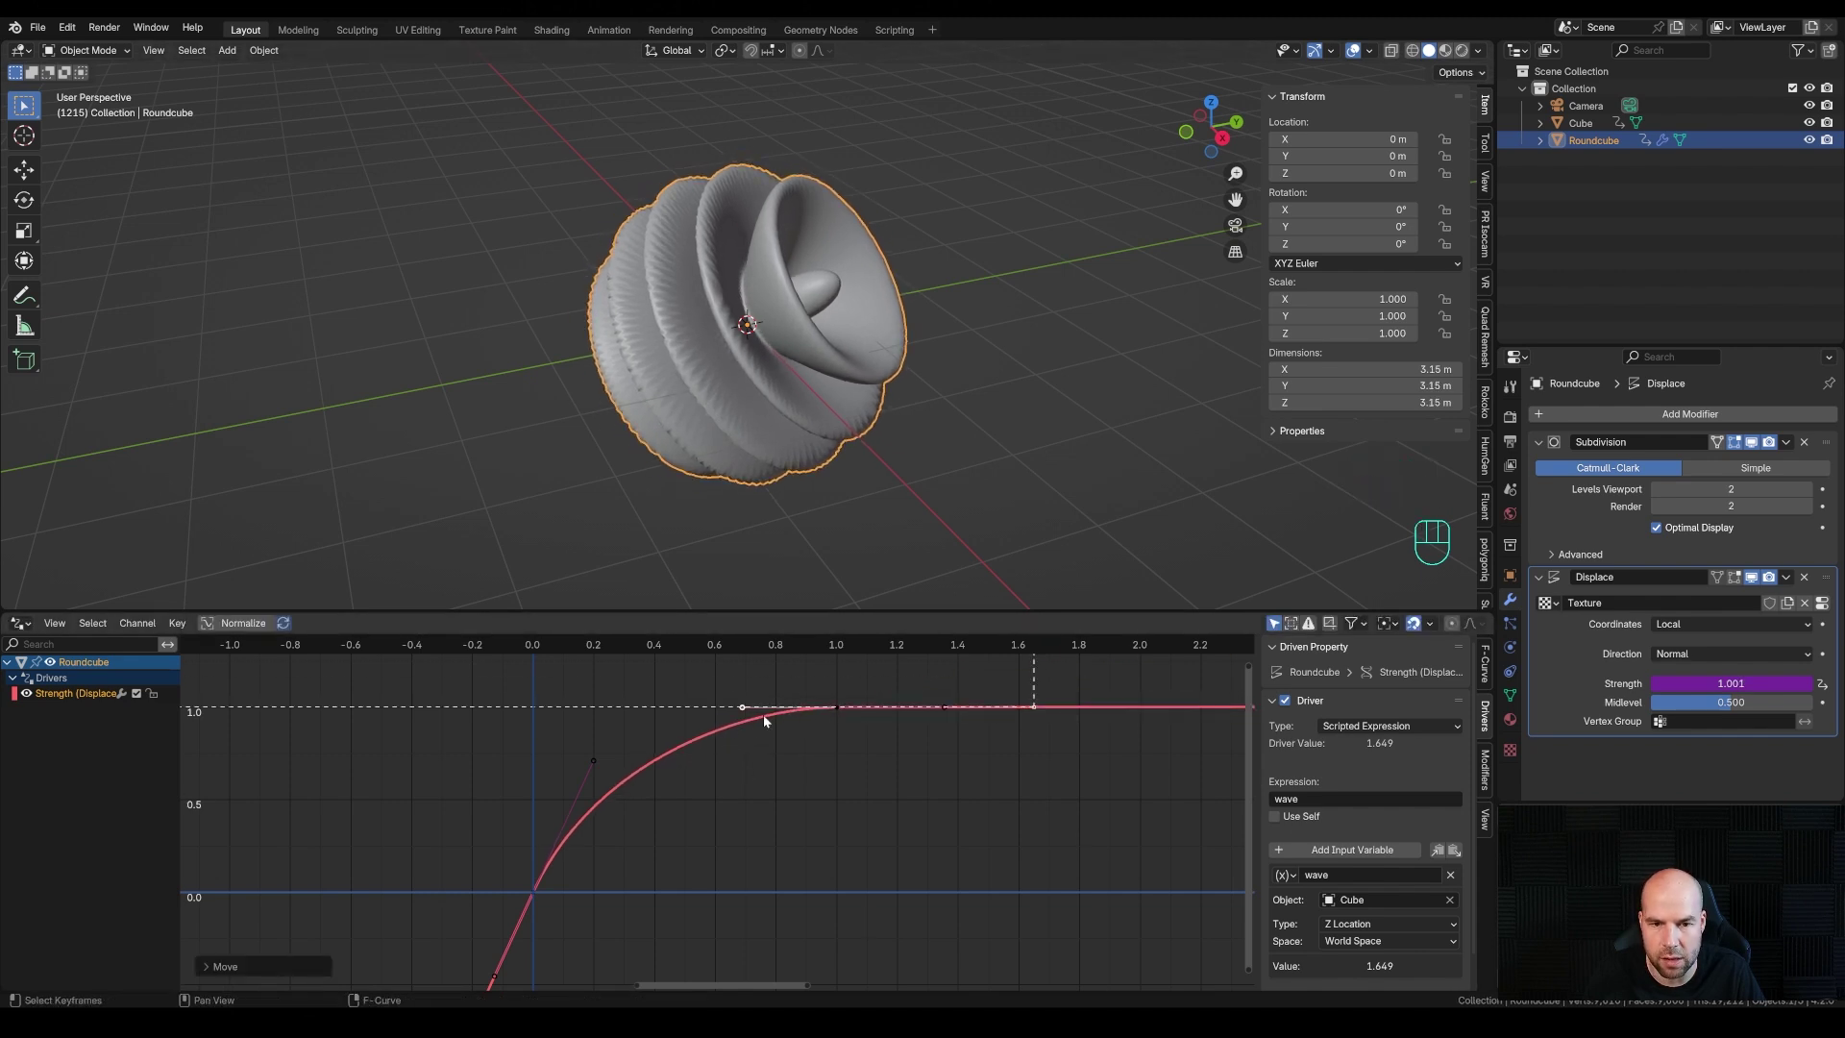
key("space")
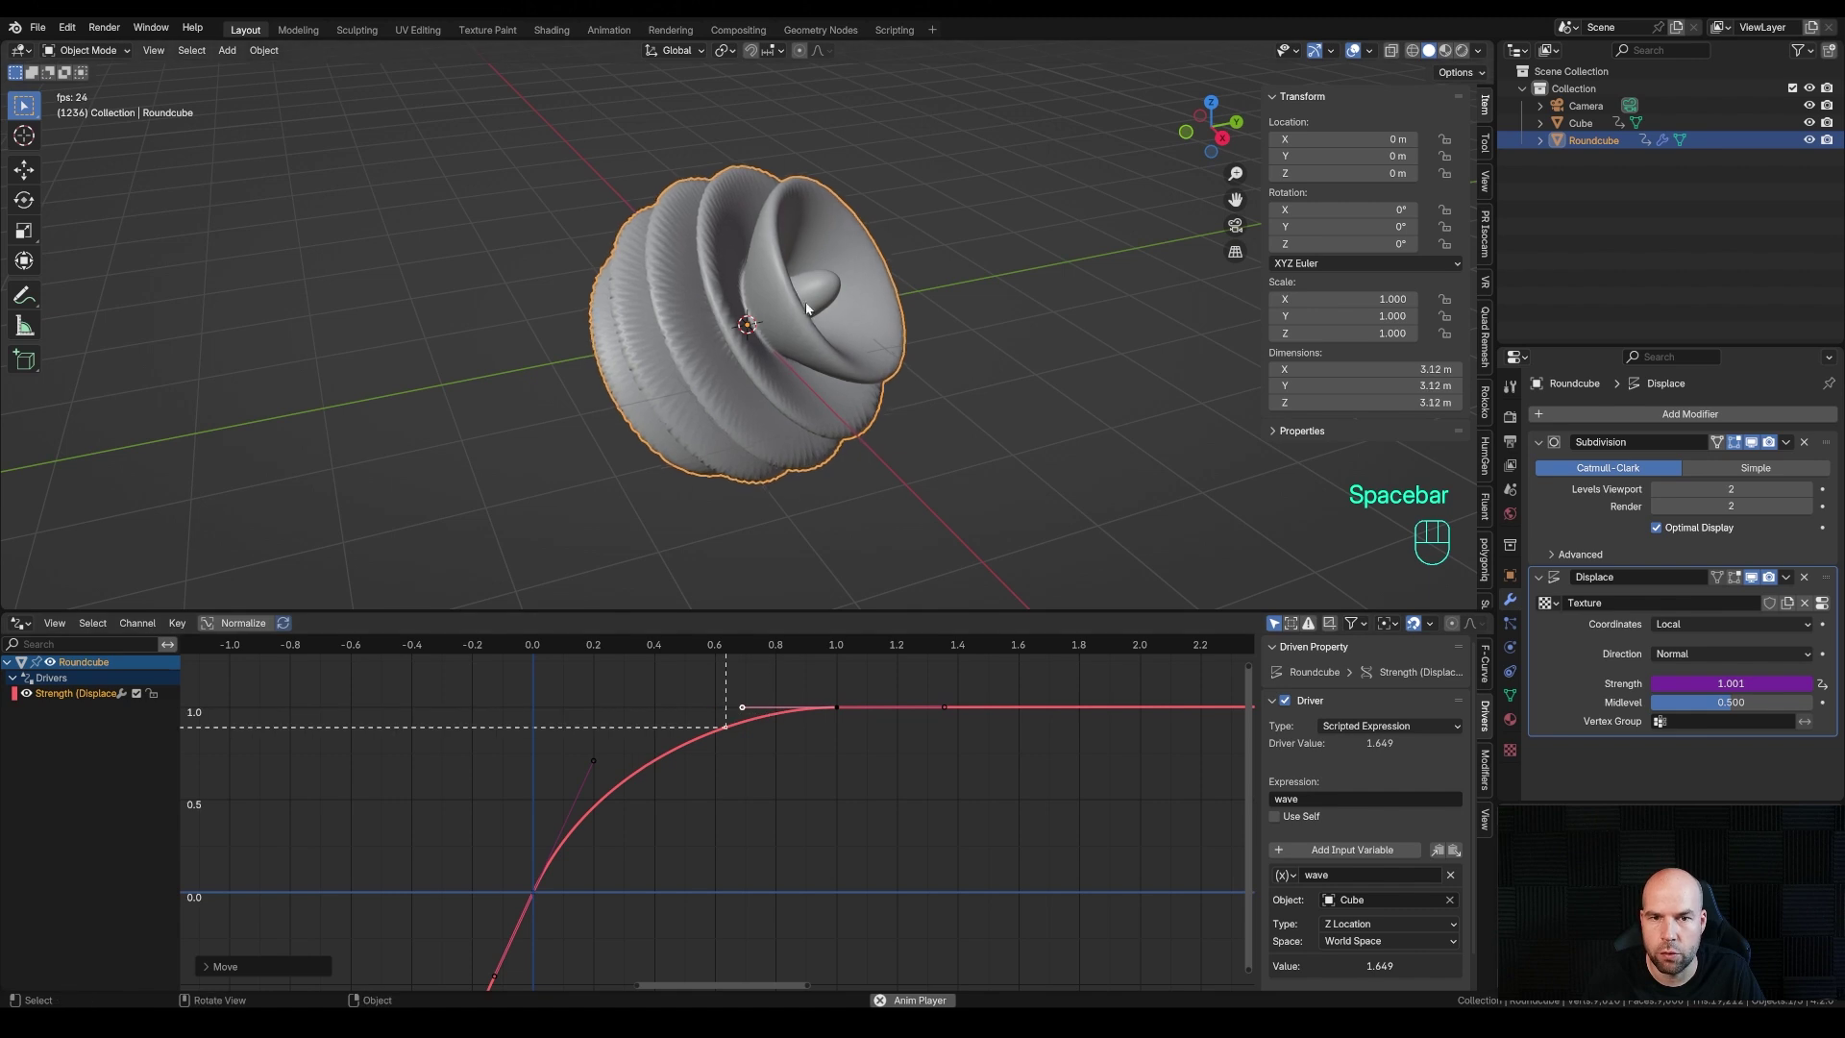
key("space")
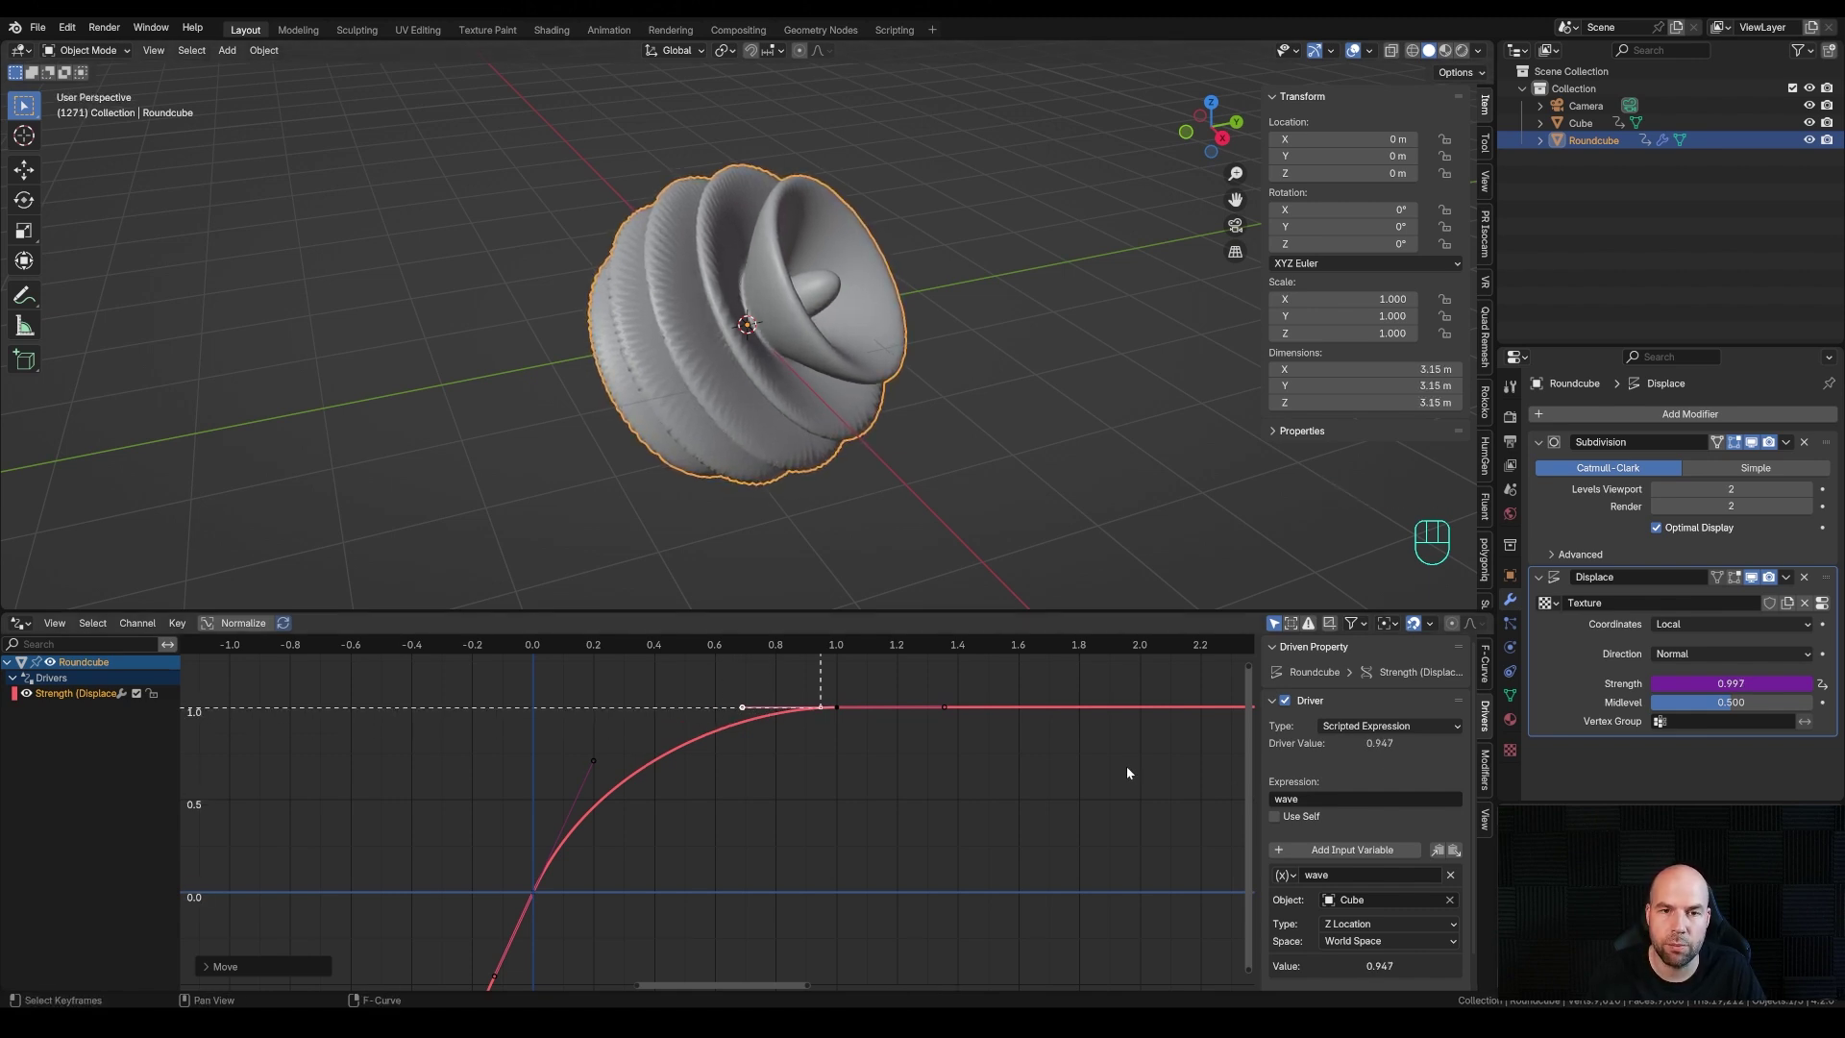
Set the driver expression to wave - 0.8 and play the animation to check it
left_click(1338, 794)
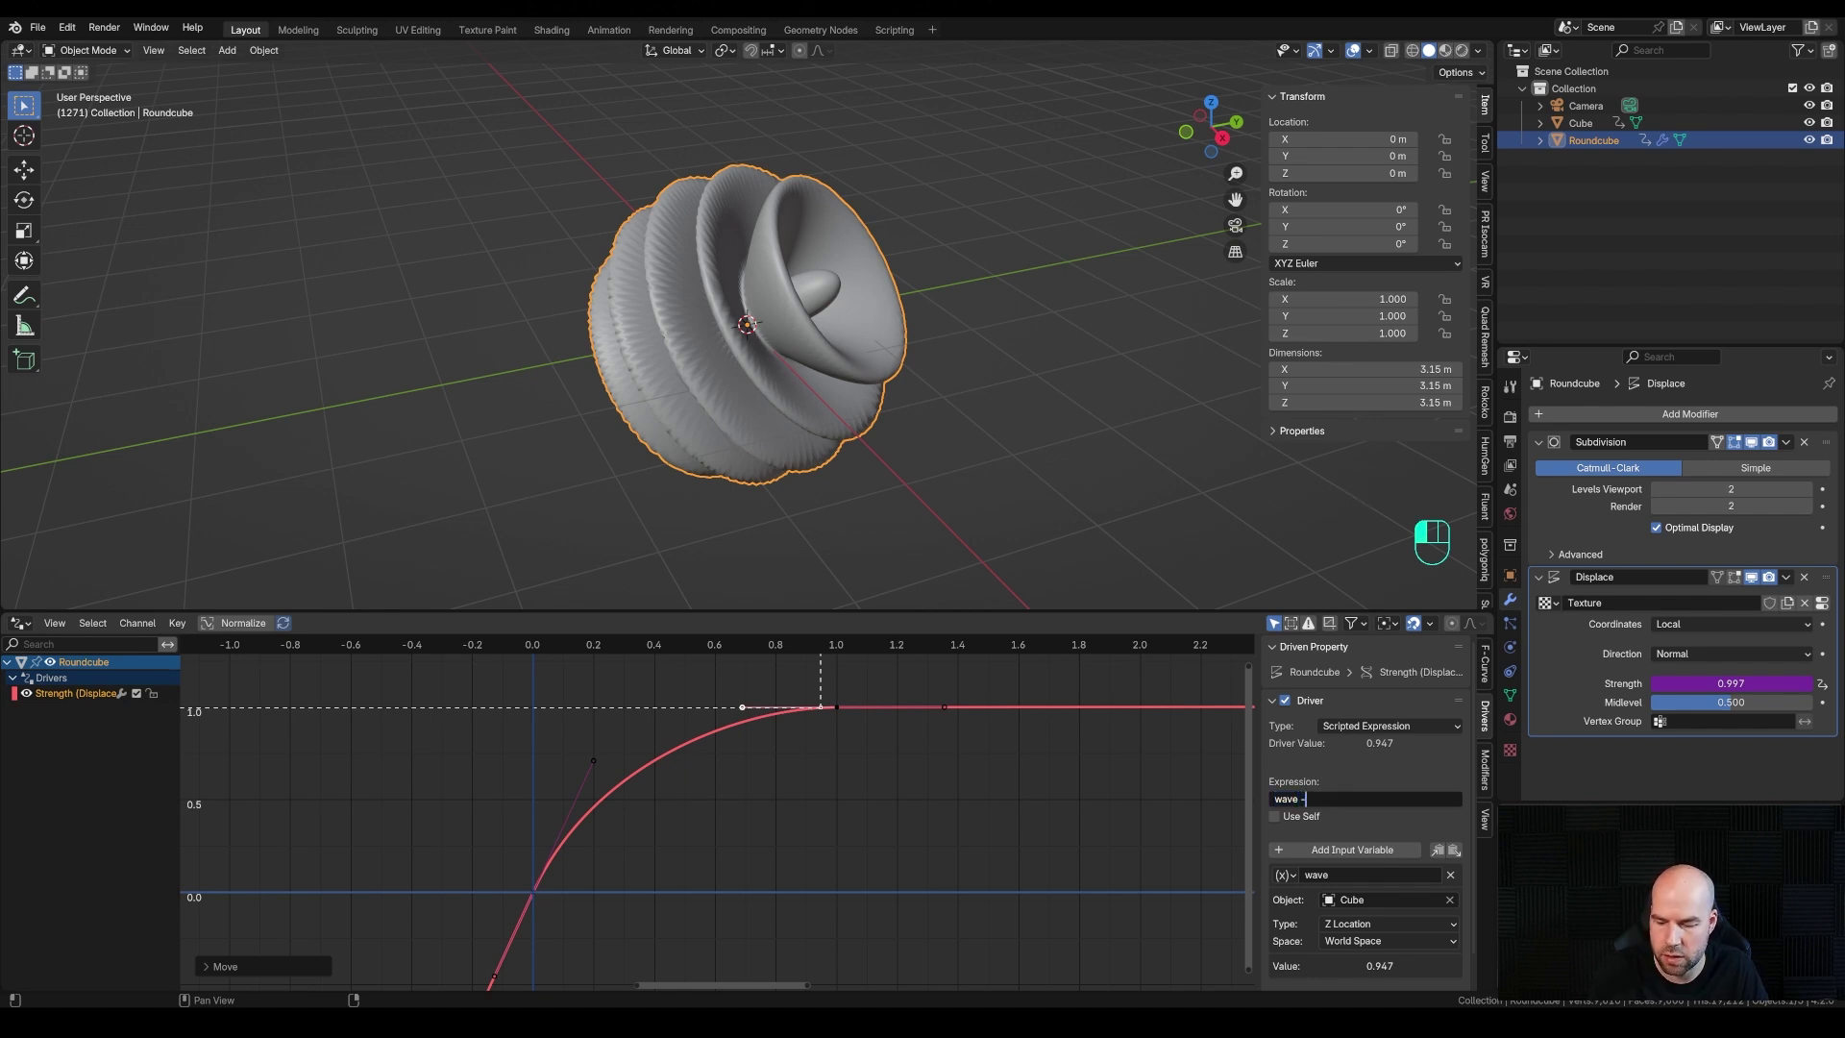
key("Return")
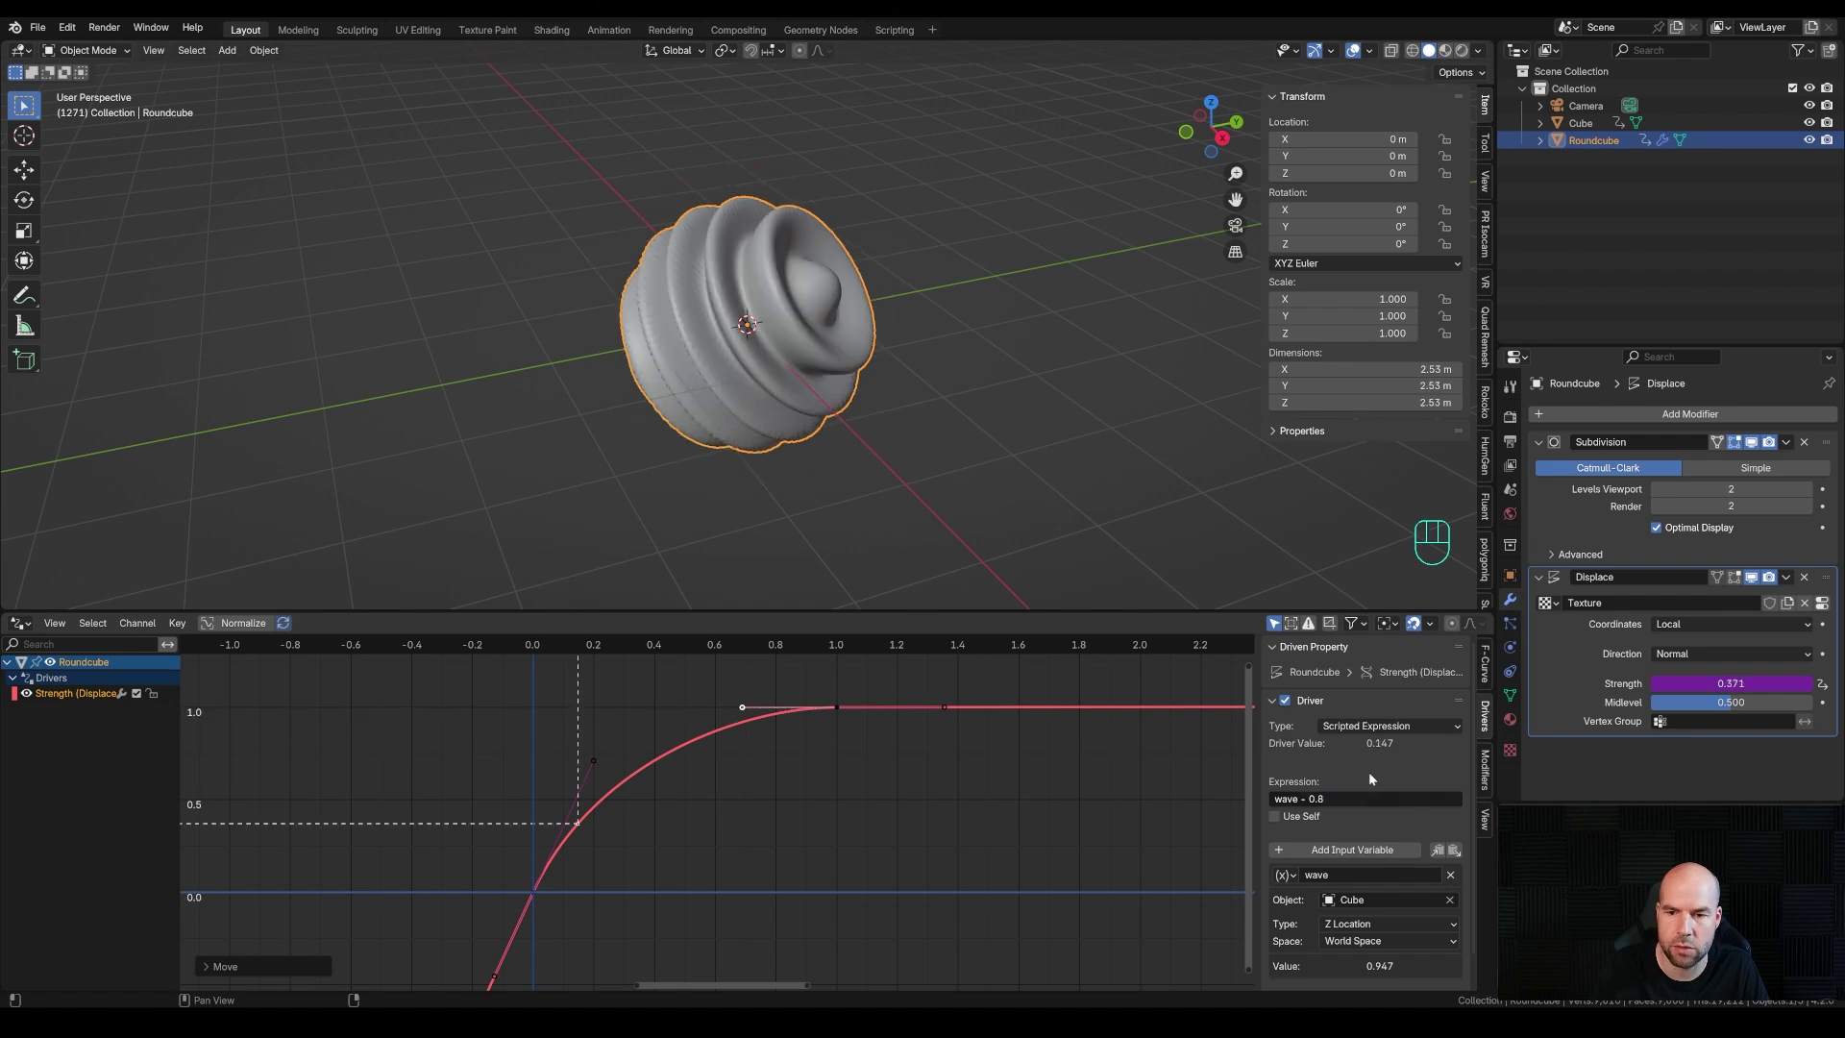
key("space")
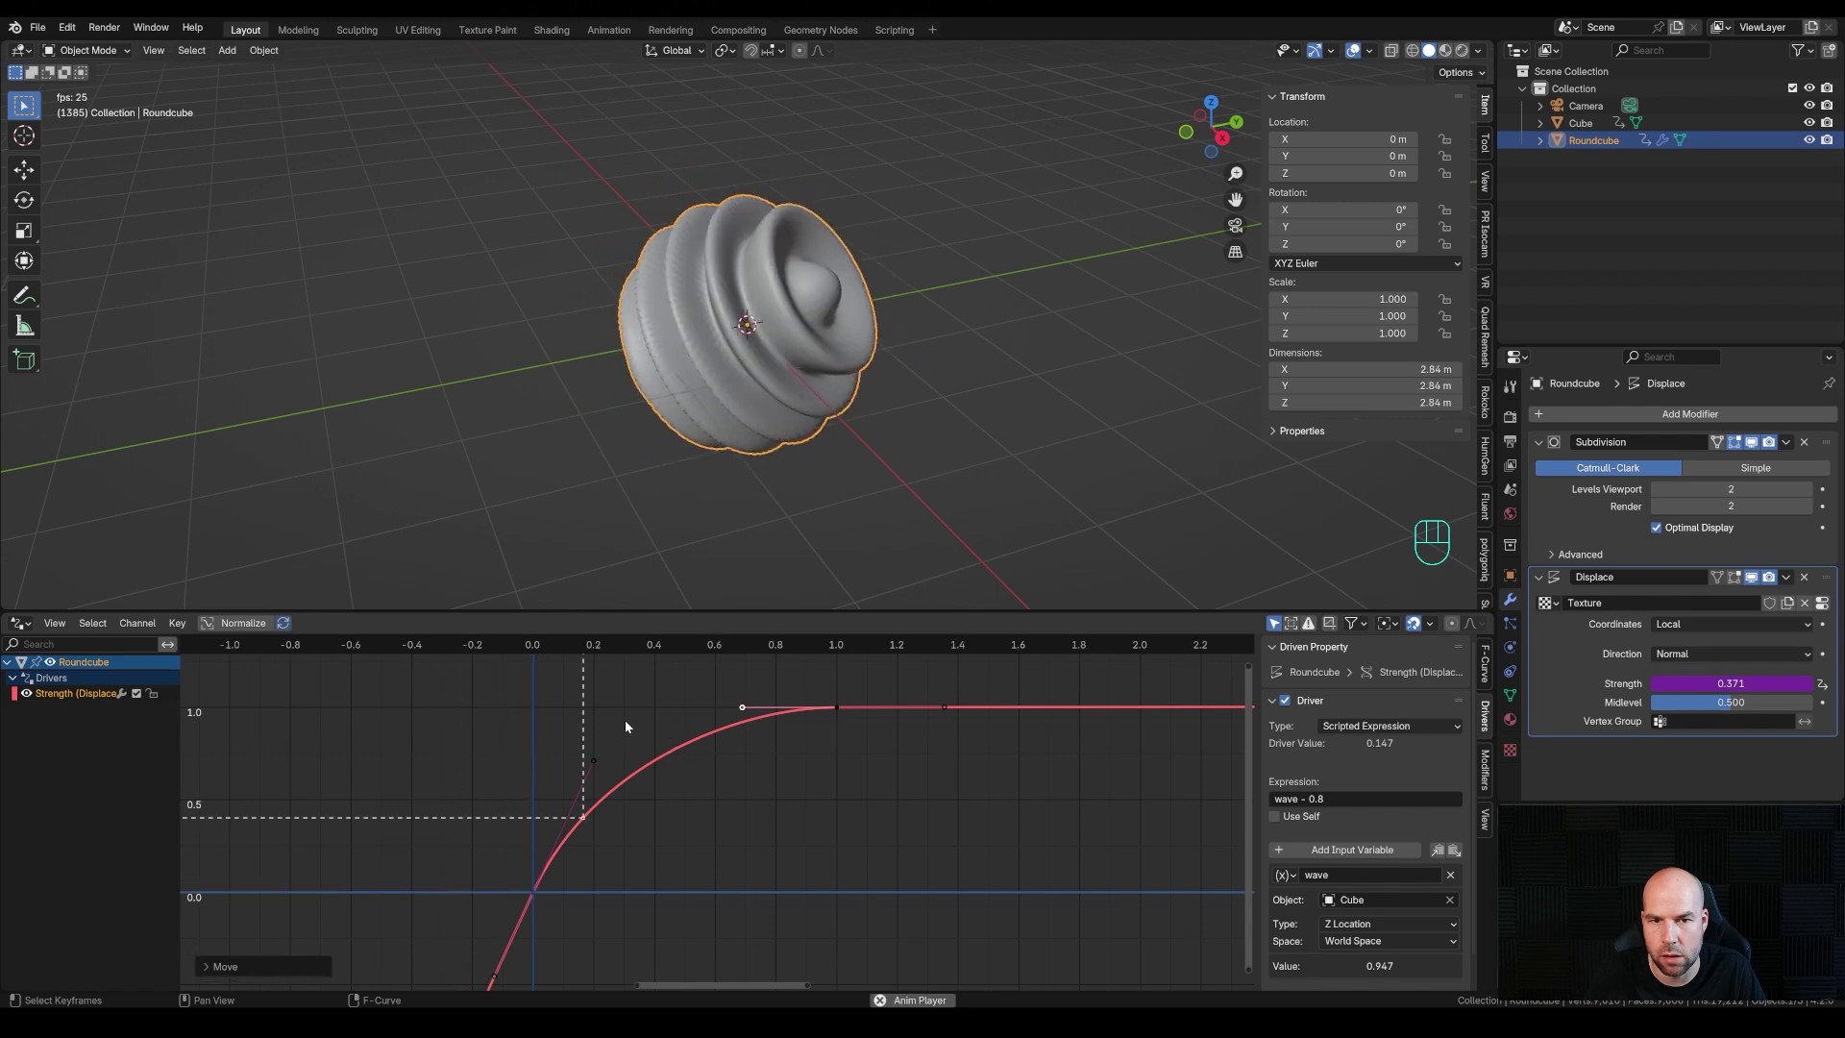
key("space")
Change the driver expression to wave - 0.9 and play the animation to check it
left_click(1343, 797)
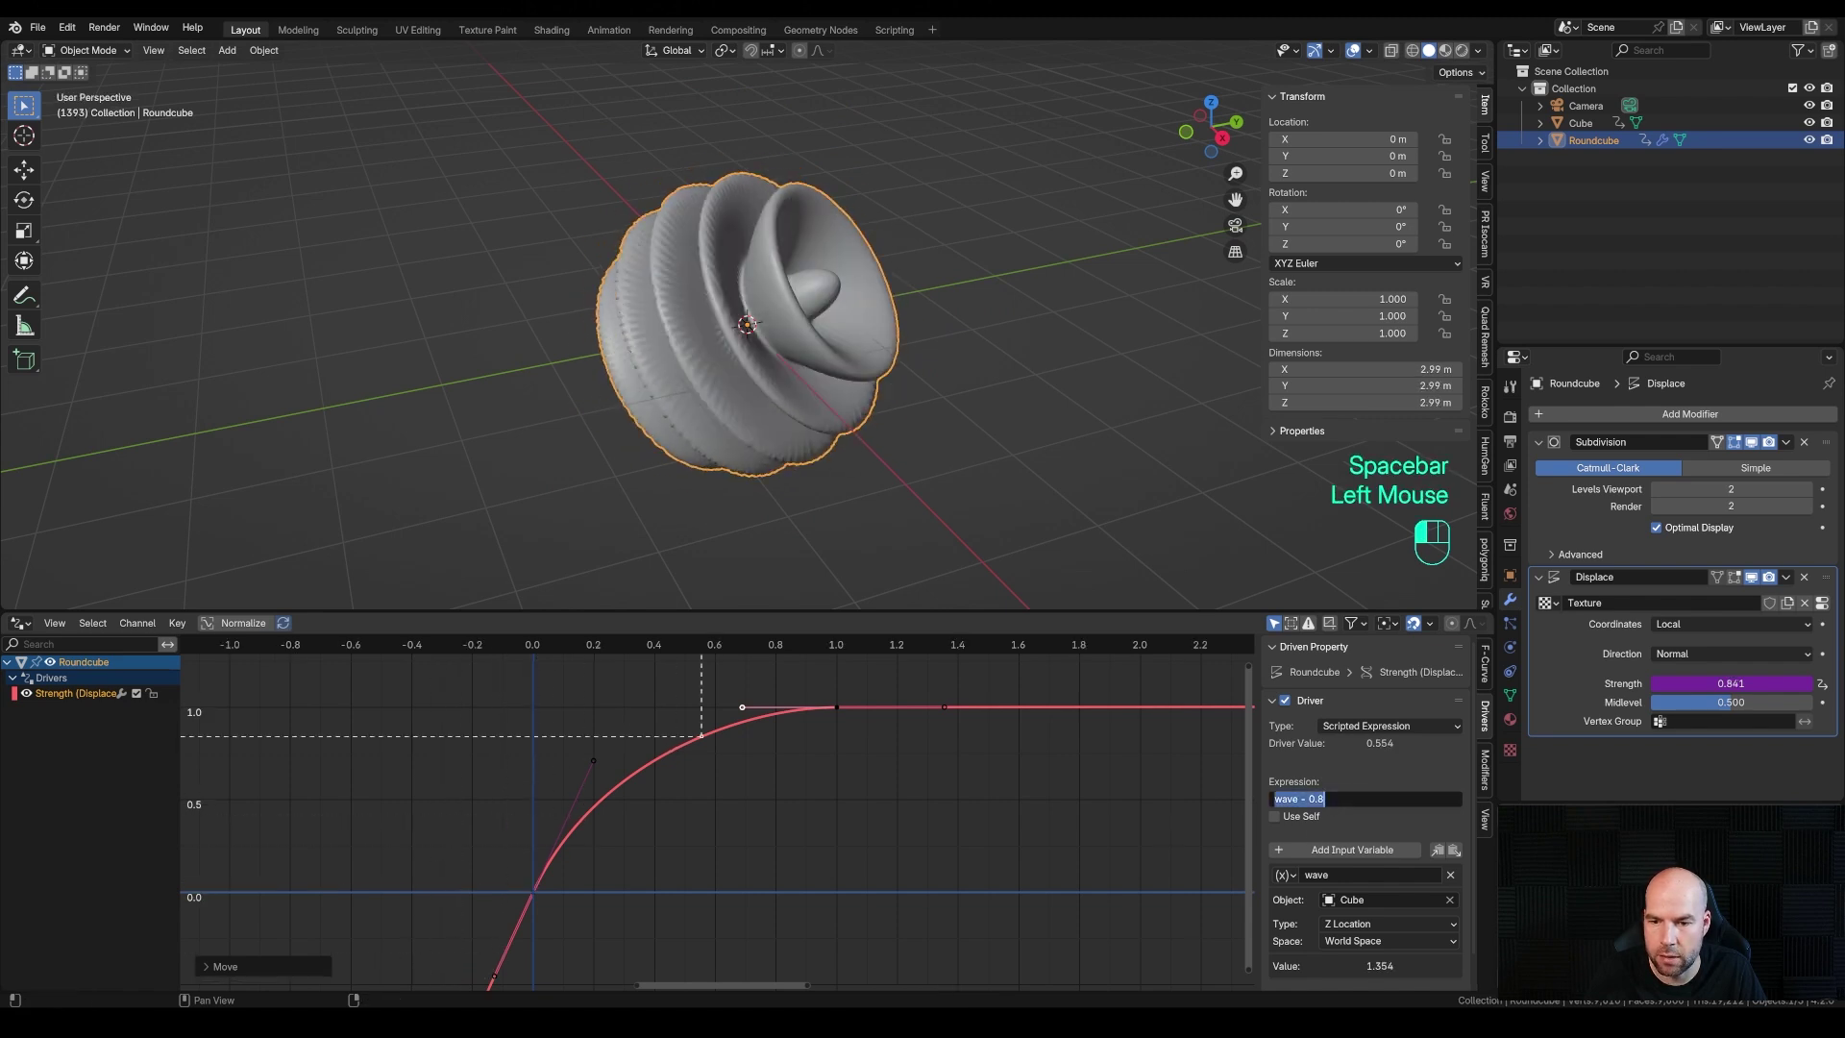
key("BackSpace")
type("9")
key("Return")
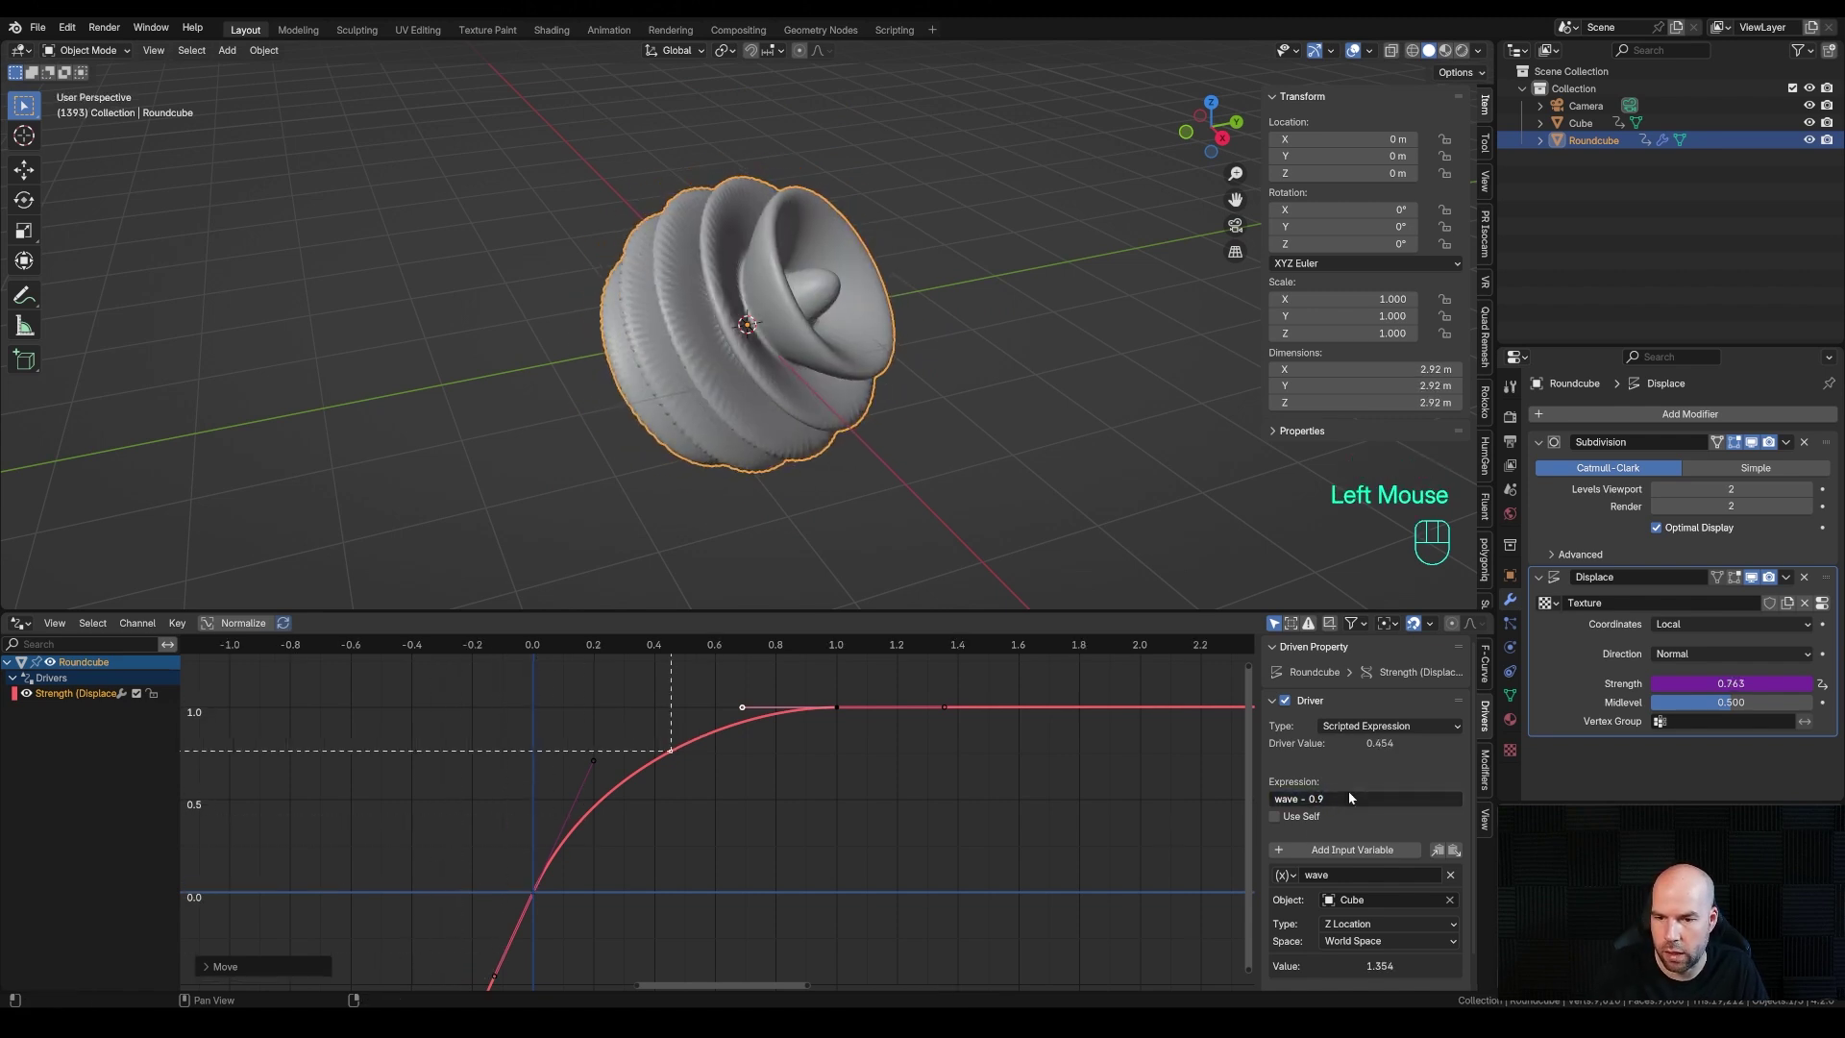
key("space")
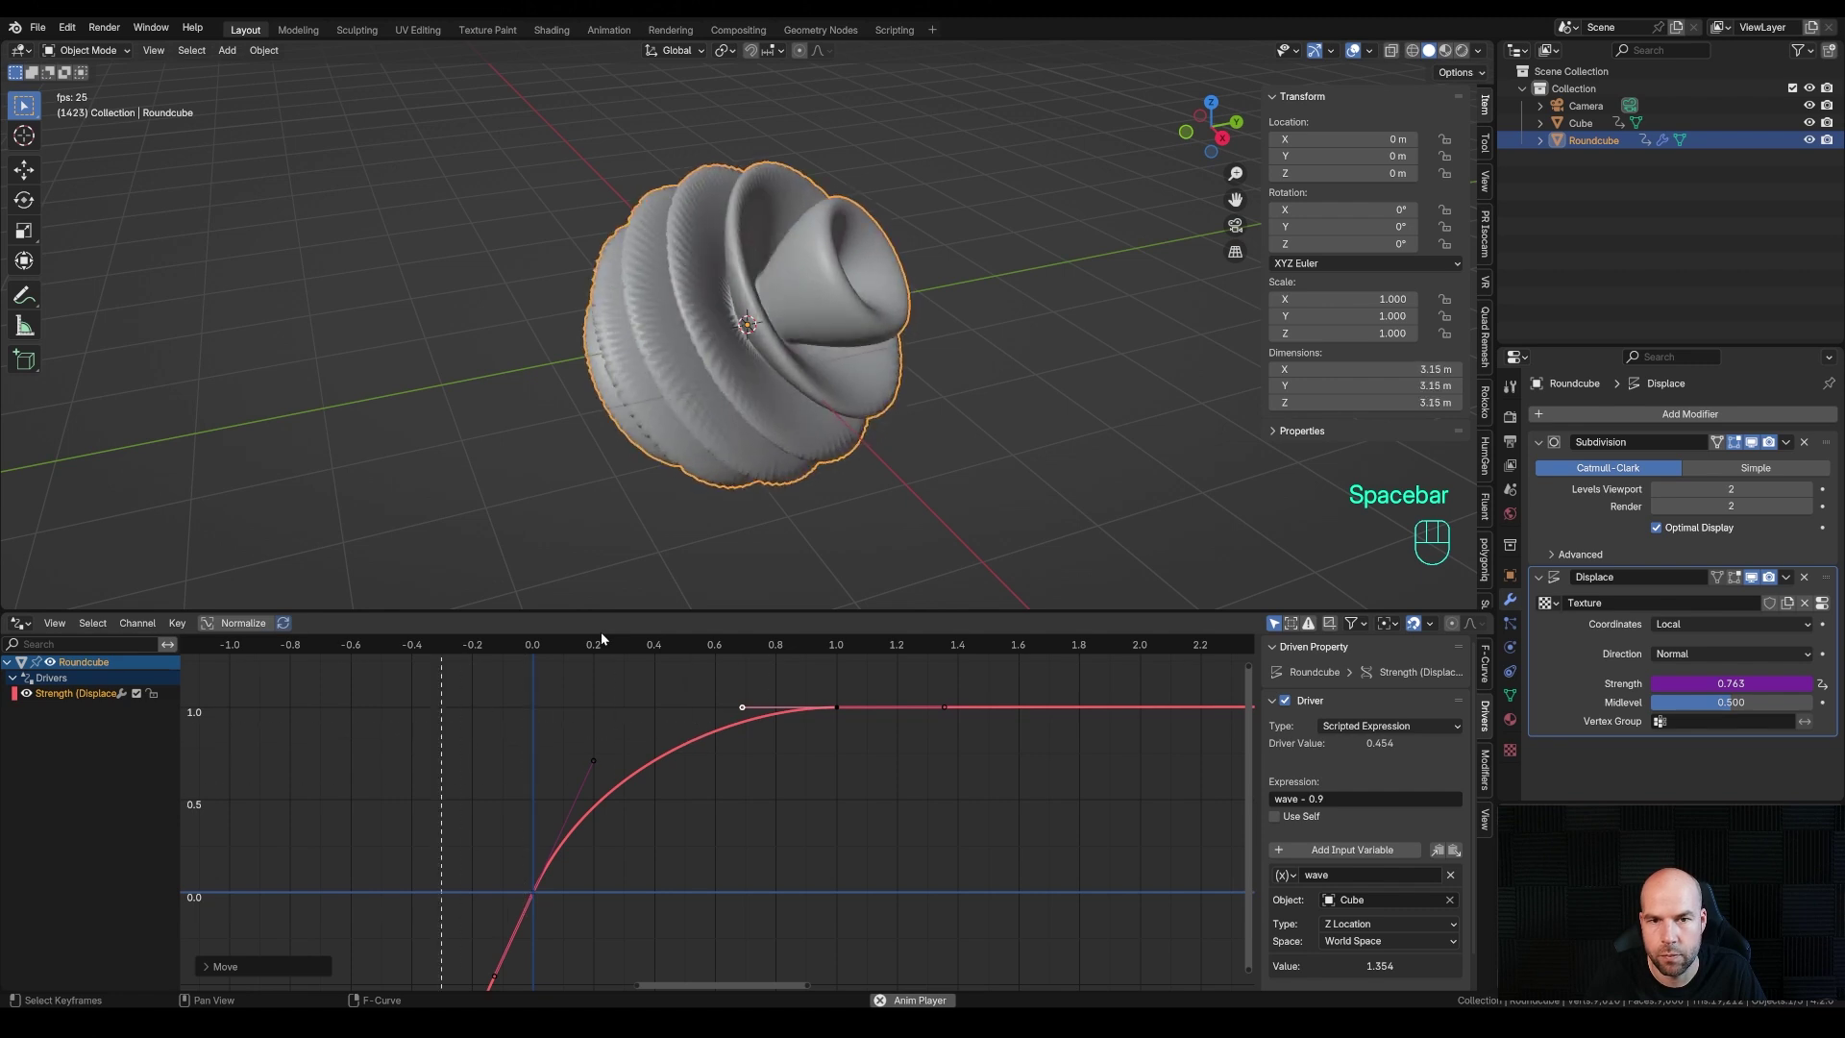
key("space")
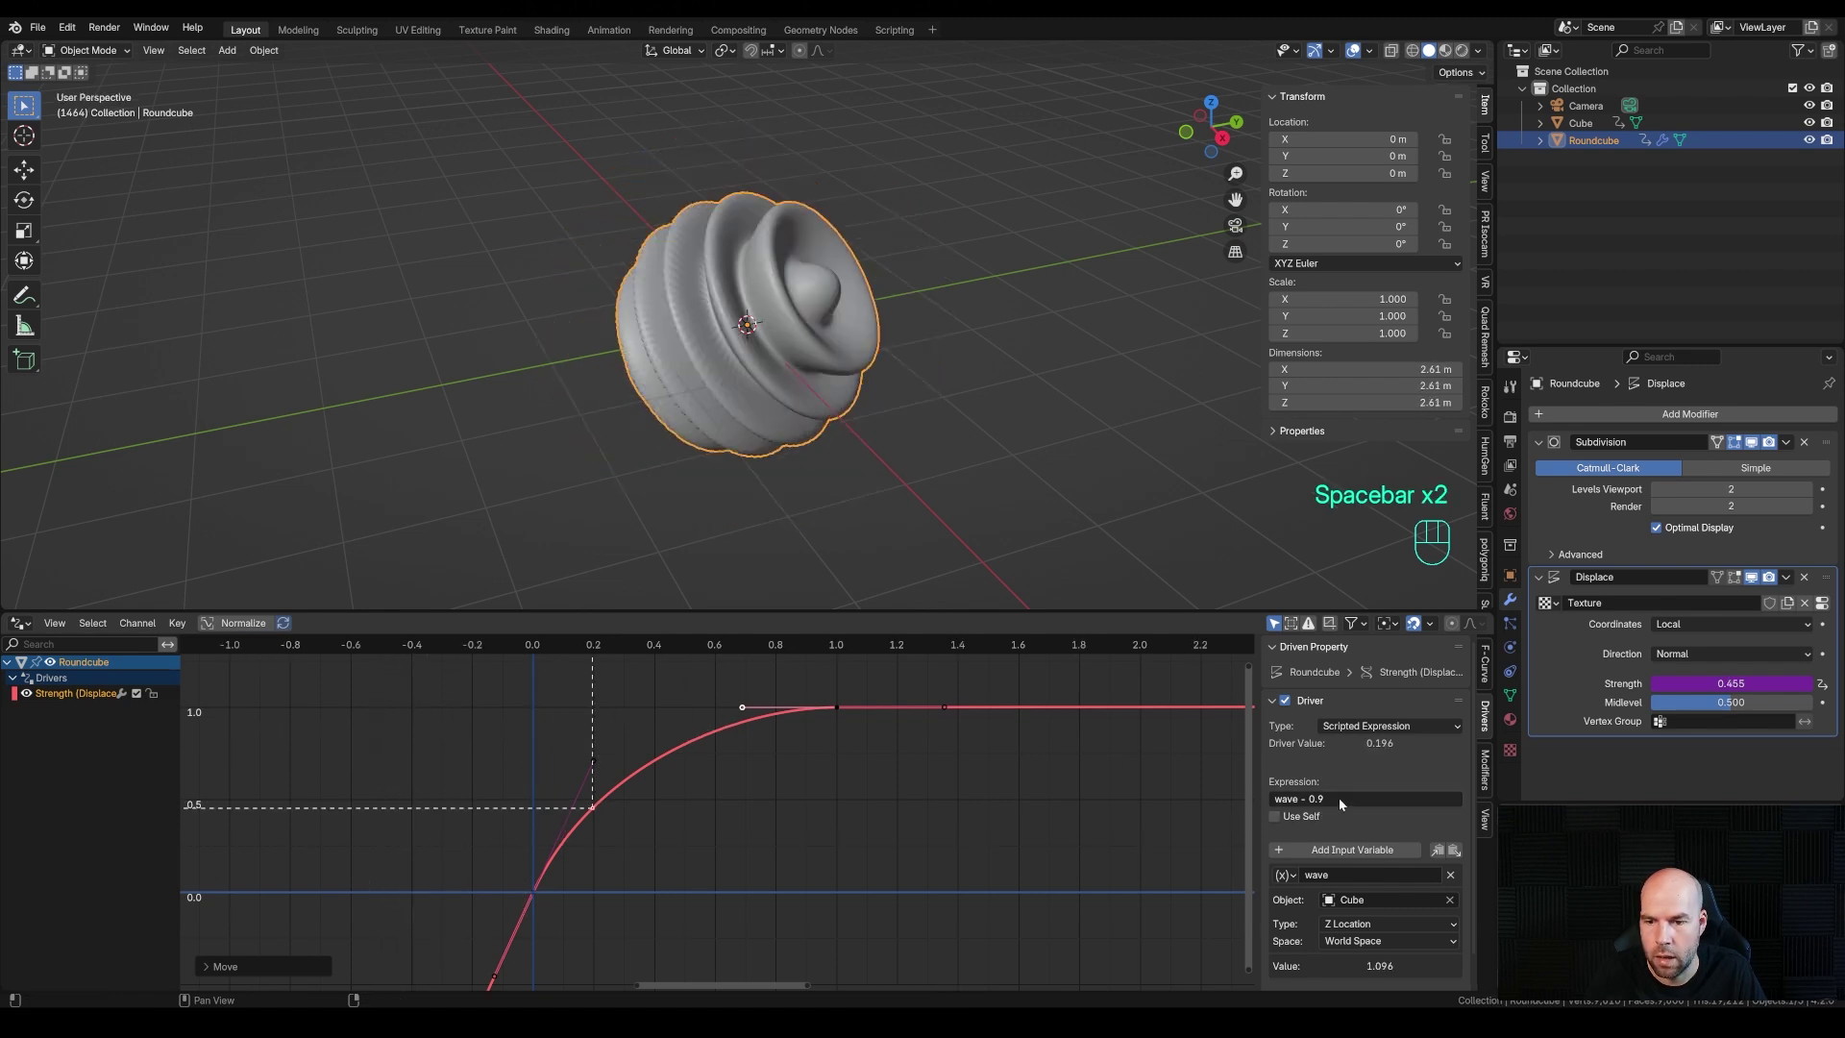
Extend the driver expression to (wave - 0.9) * 1.2
left_click(1341, 798)
key("Left")
type("(")
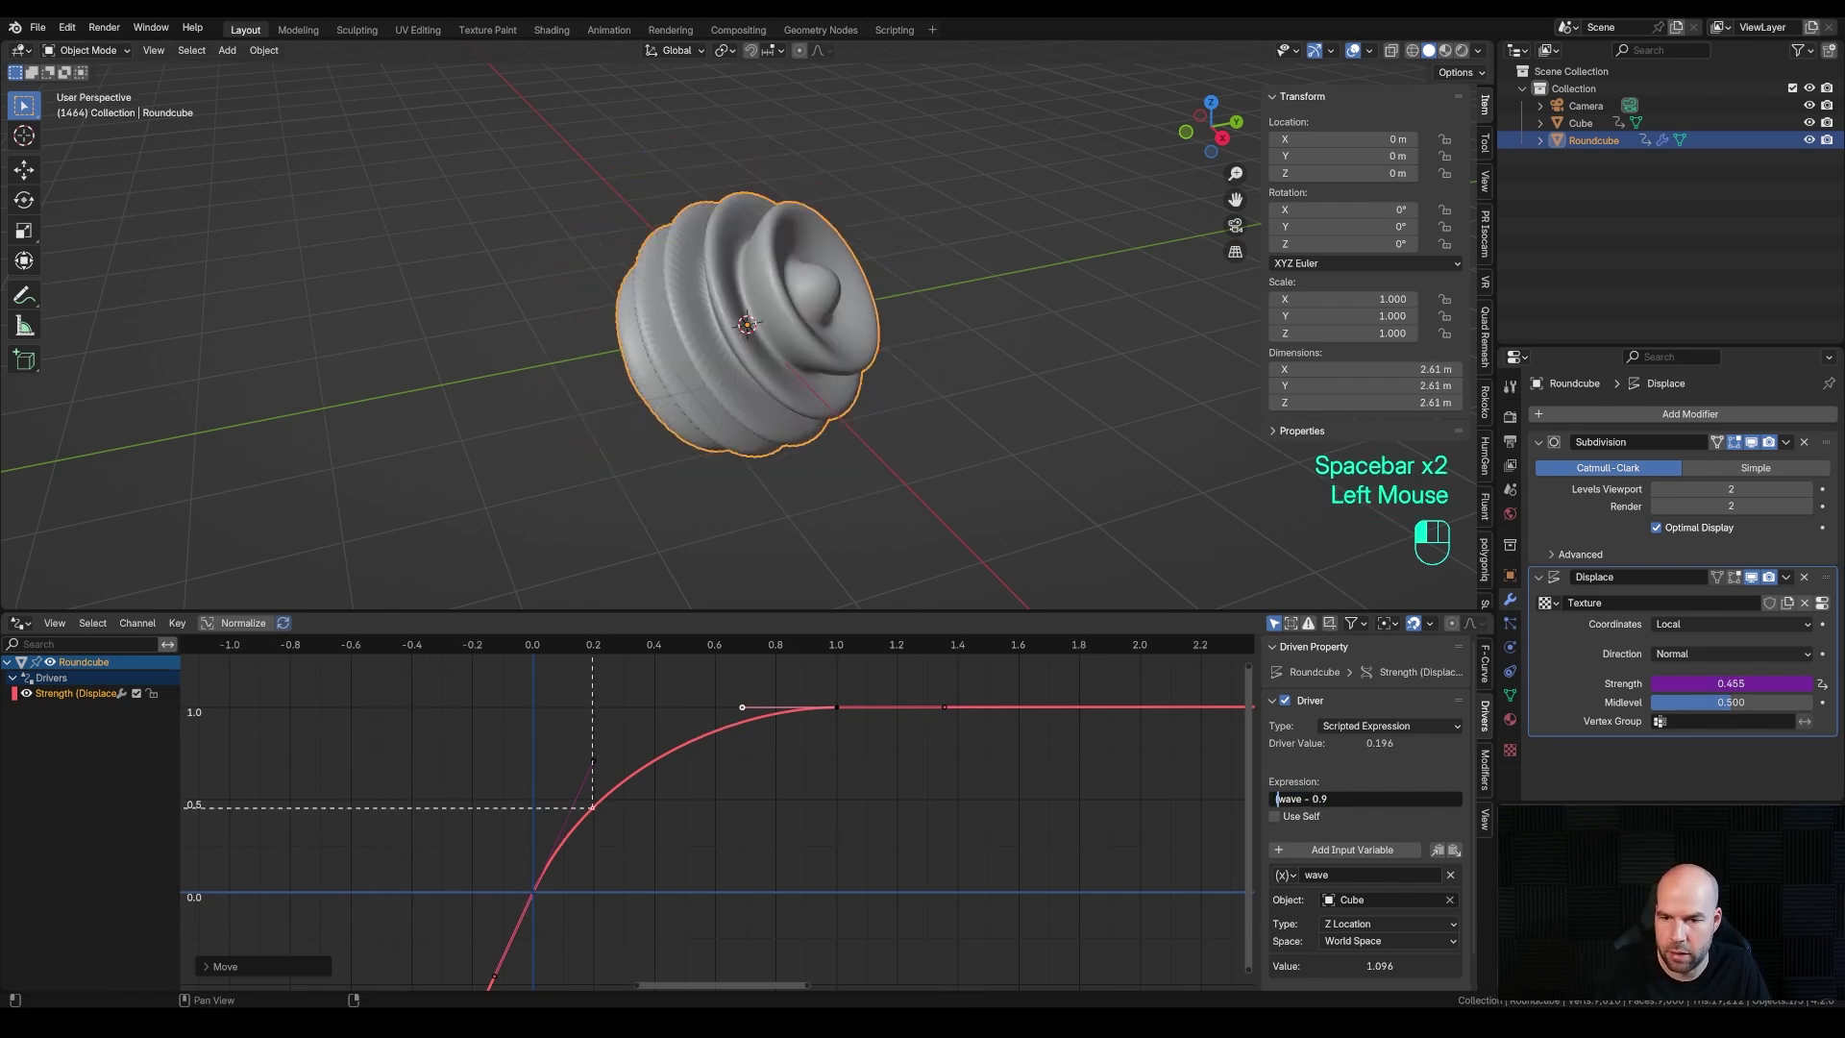
key("End")
type(") *")
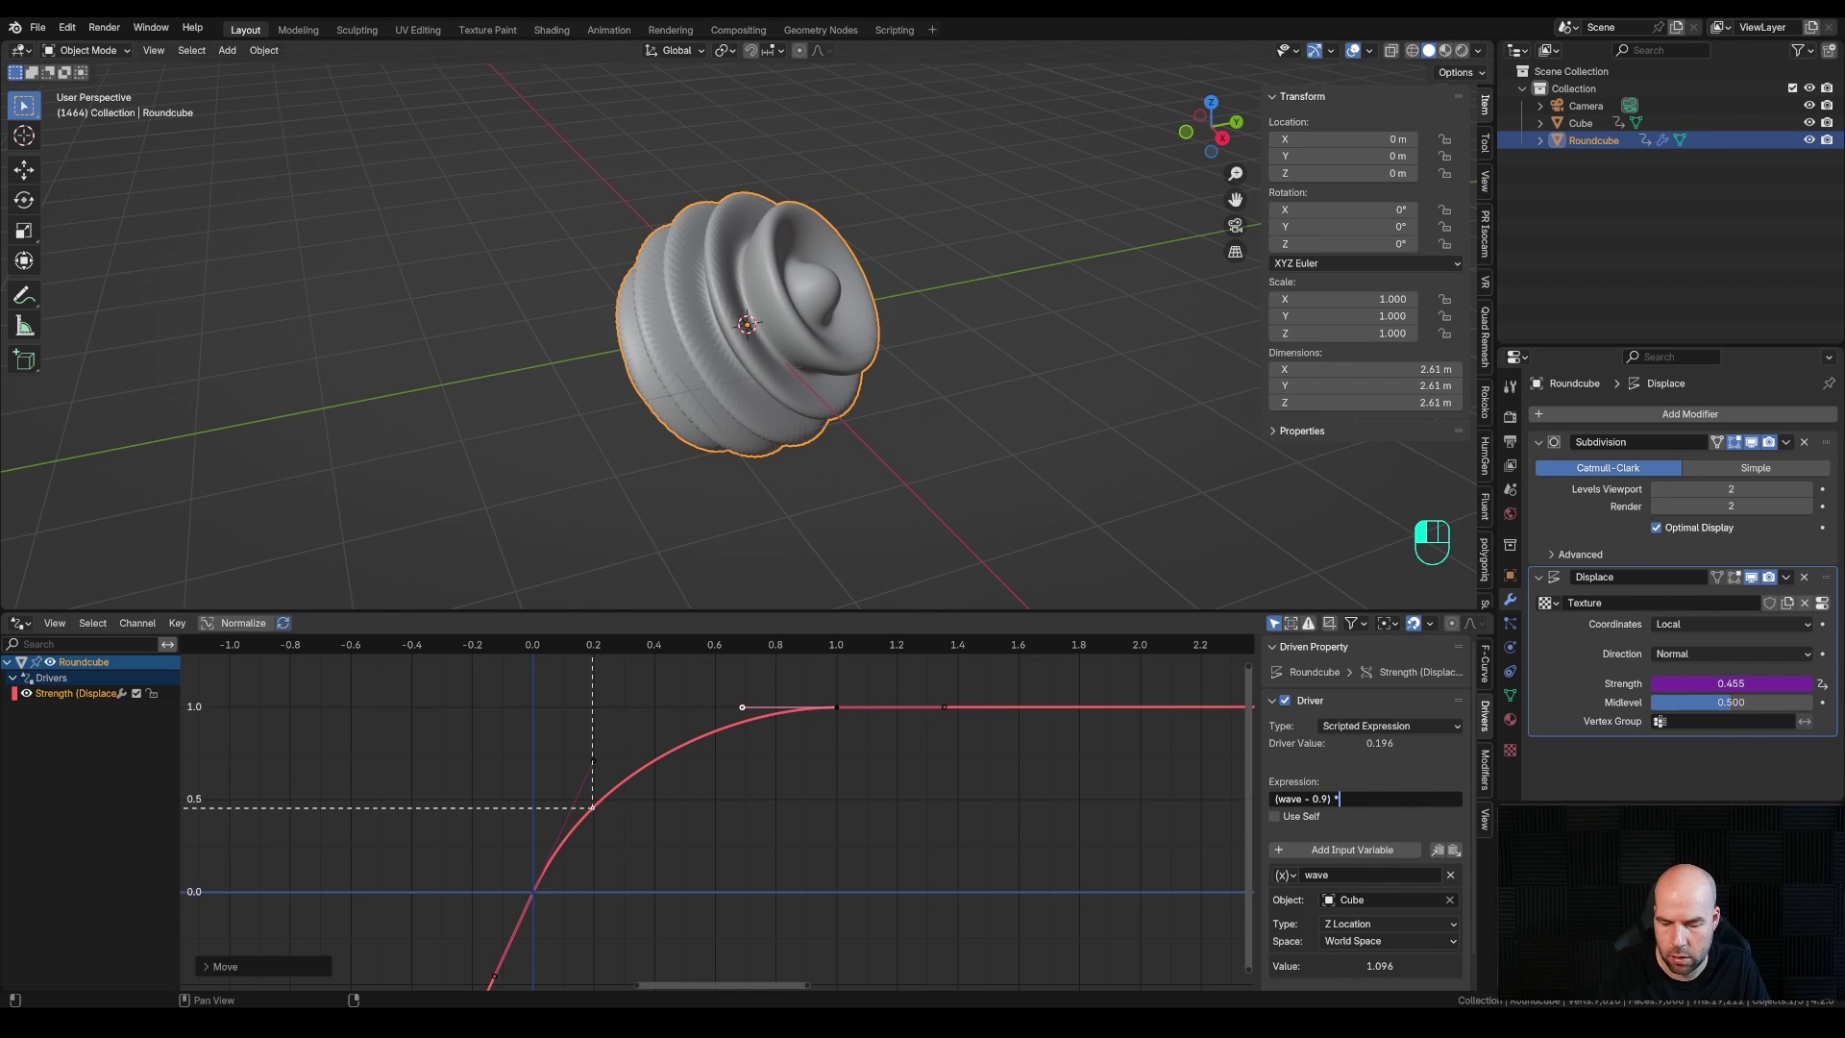
key("Return")
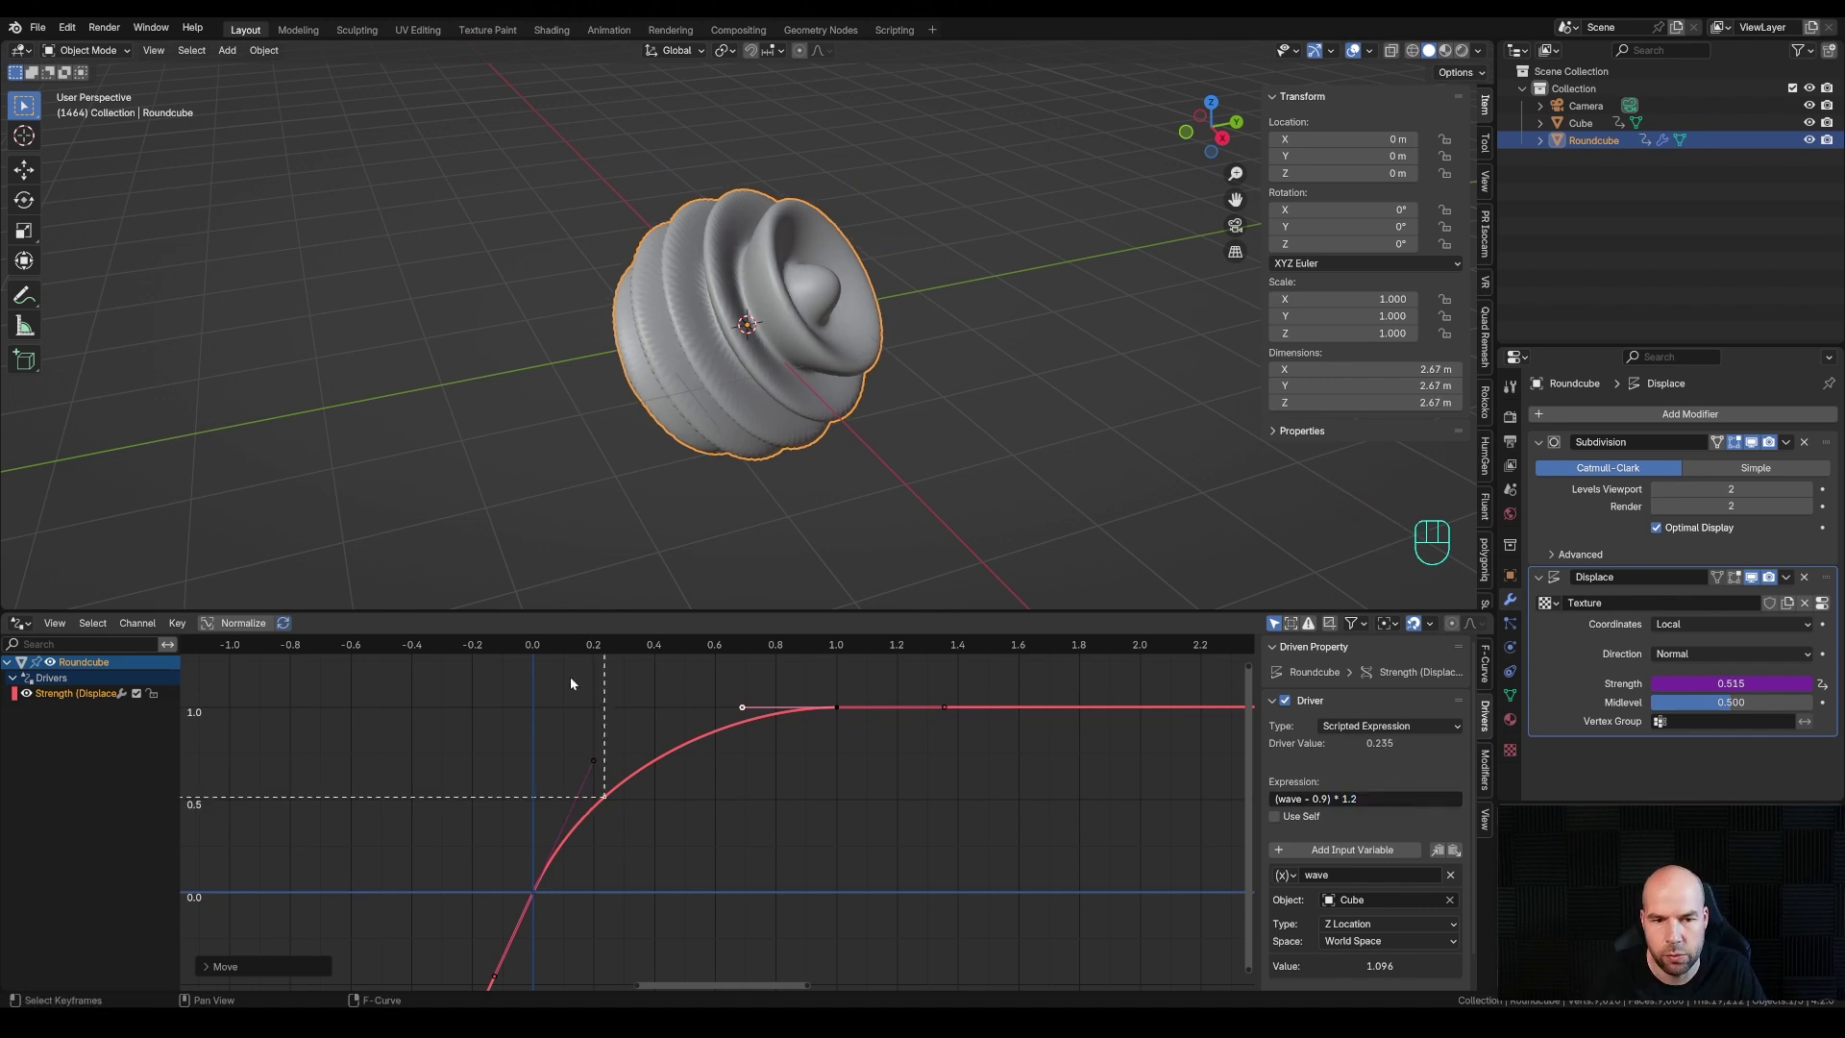
Deselect the Displace Strength driver channel and reselect it to show its driver settings again
left_click(520, 656)
left_click(545, 643)
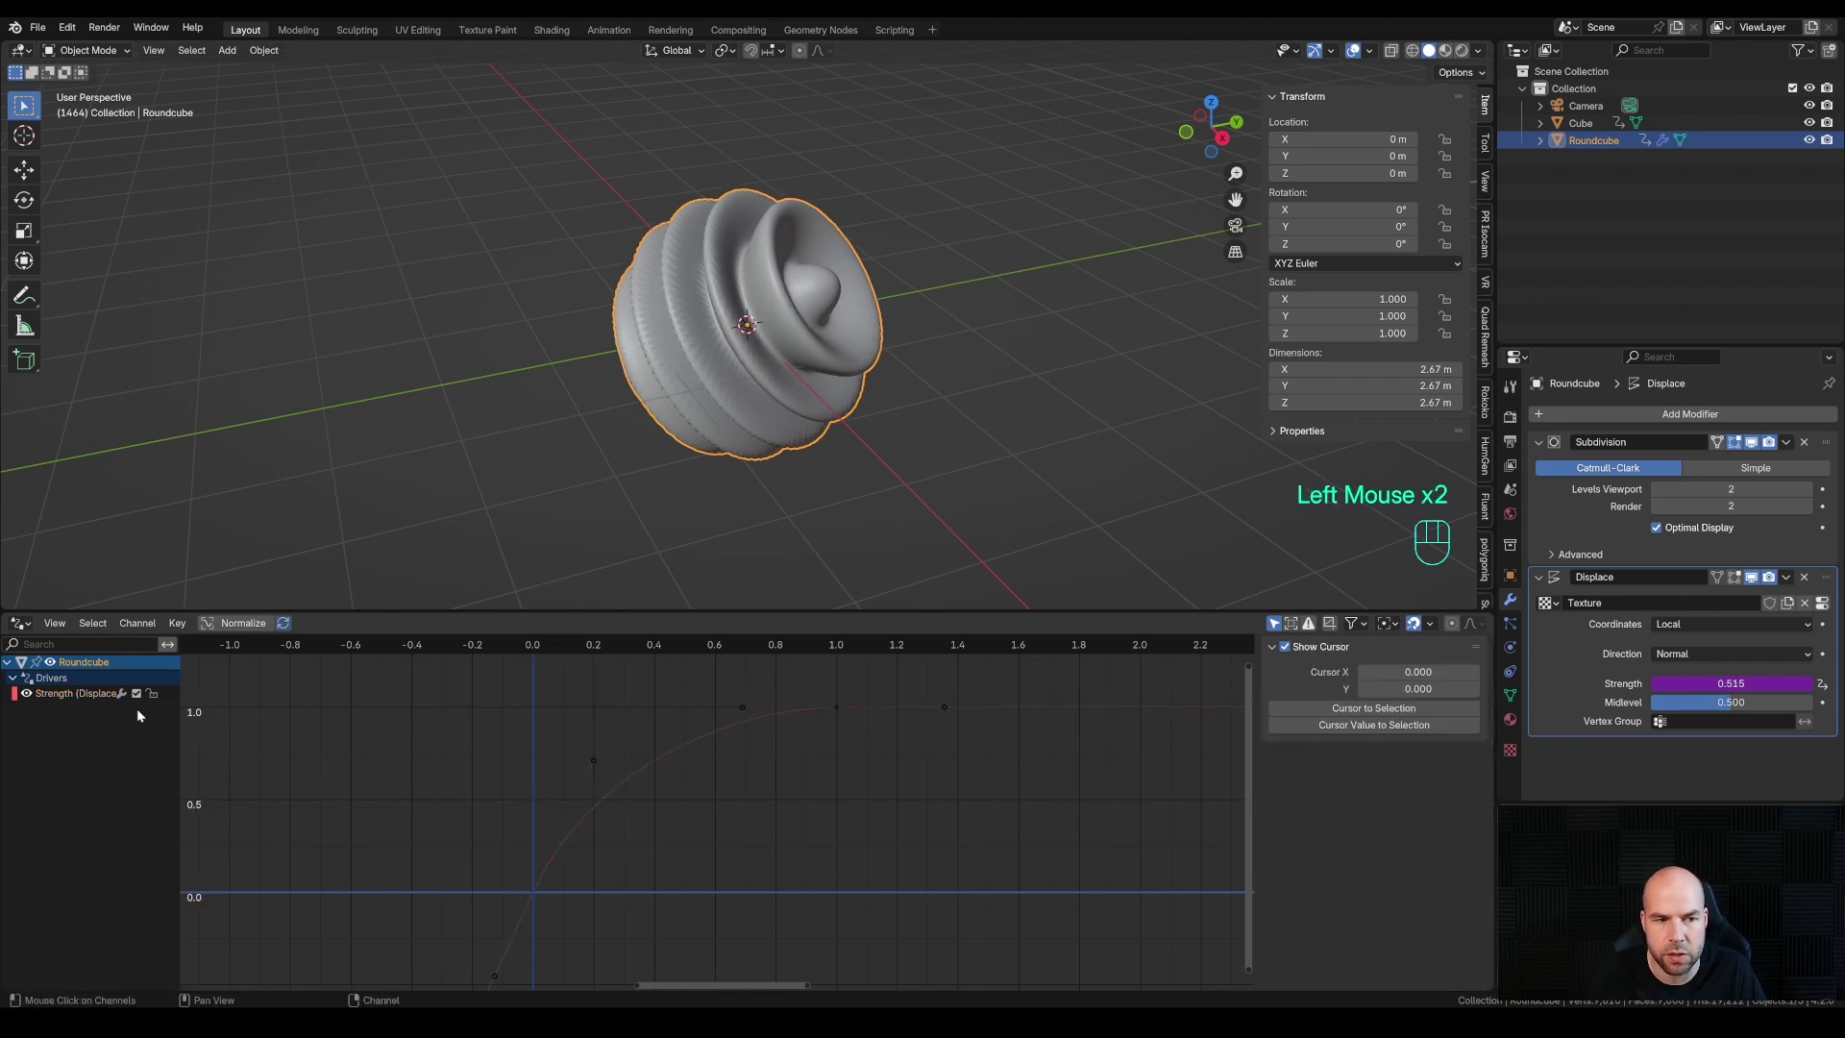
left_click(72, 691)
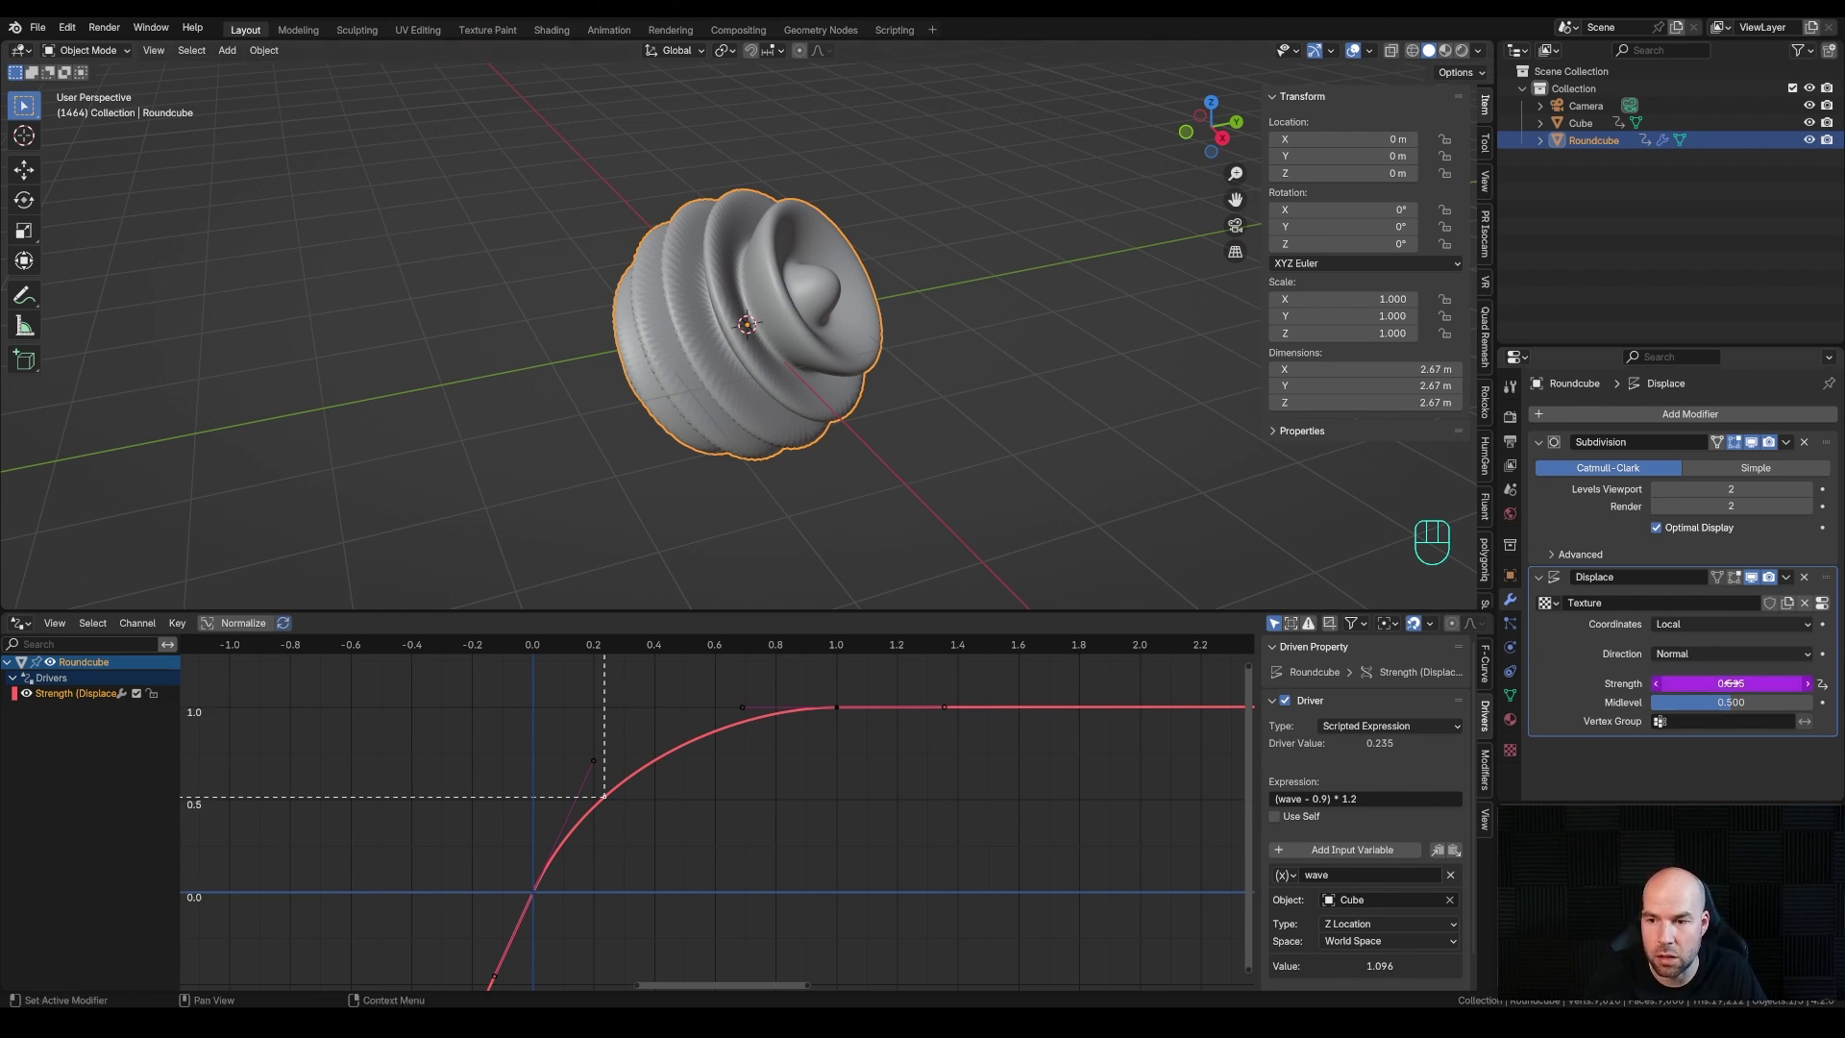
Play the animation while setting the displacement's Wood texture size to 1.63 and turbulence to 12.30
key("space")
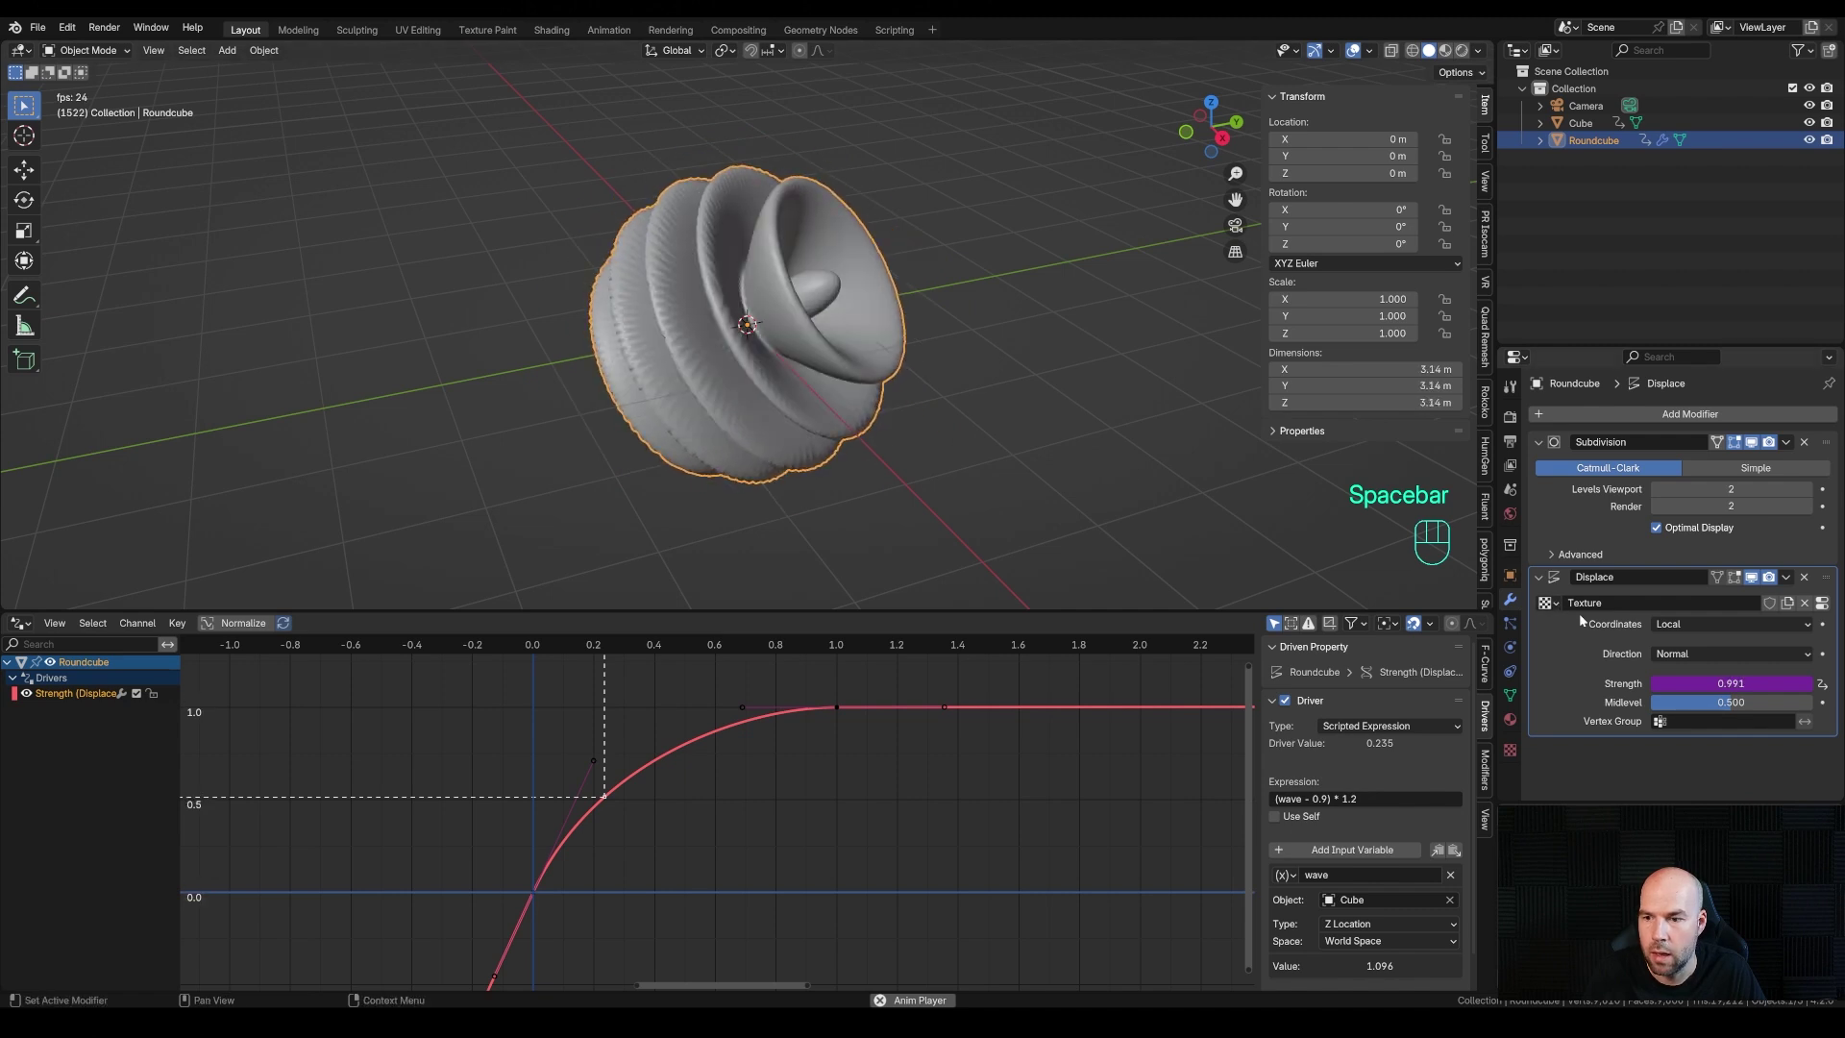
left_click(1825, 605)
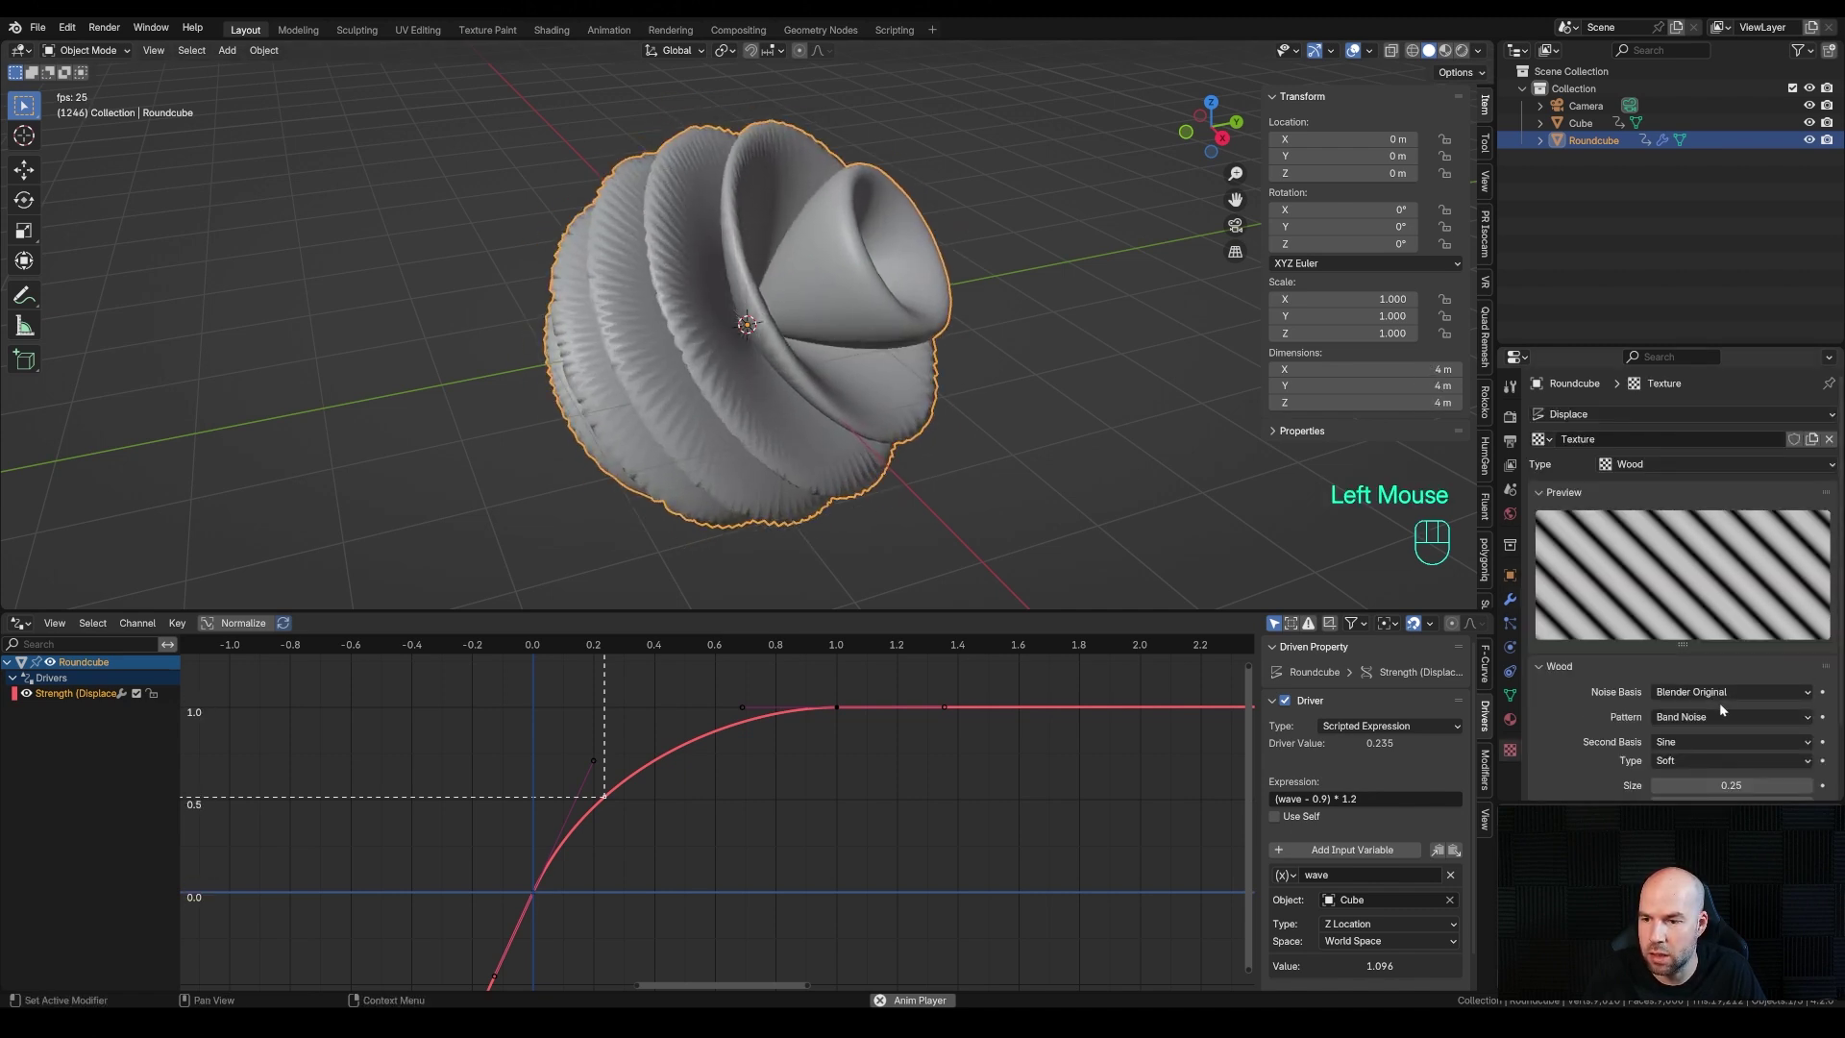
left_click_drag(1679, 720, 1798, 701)
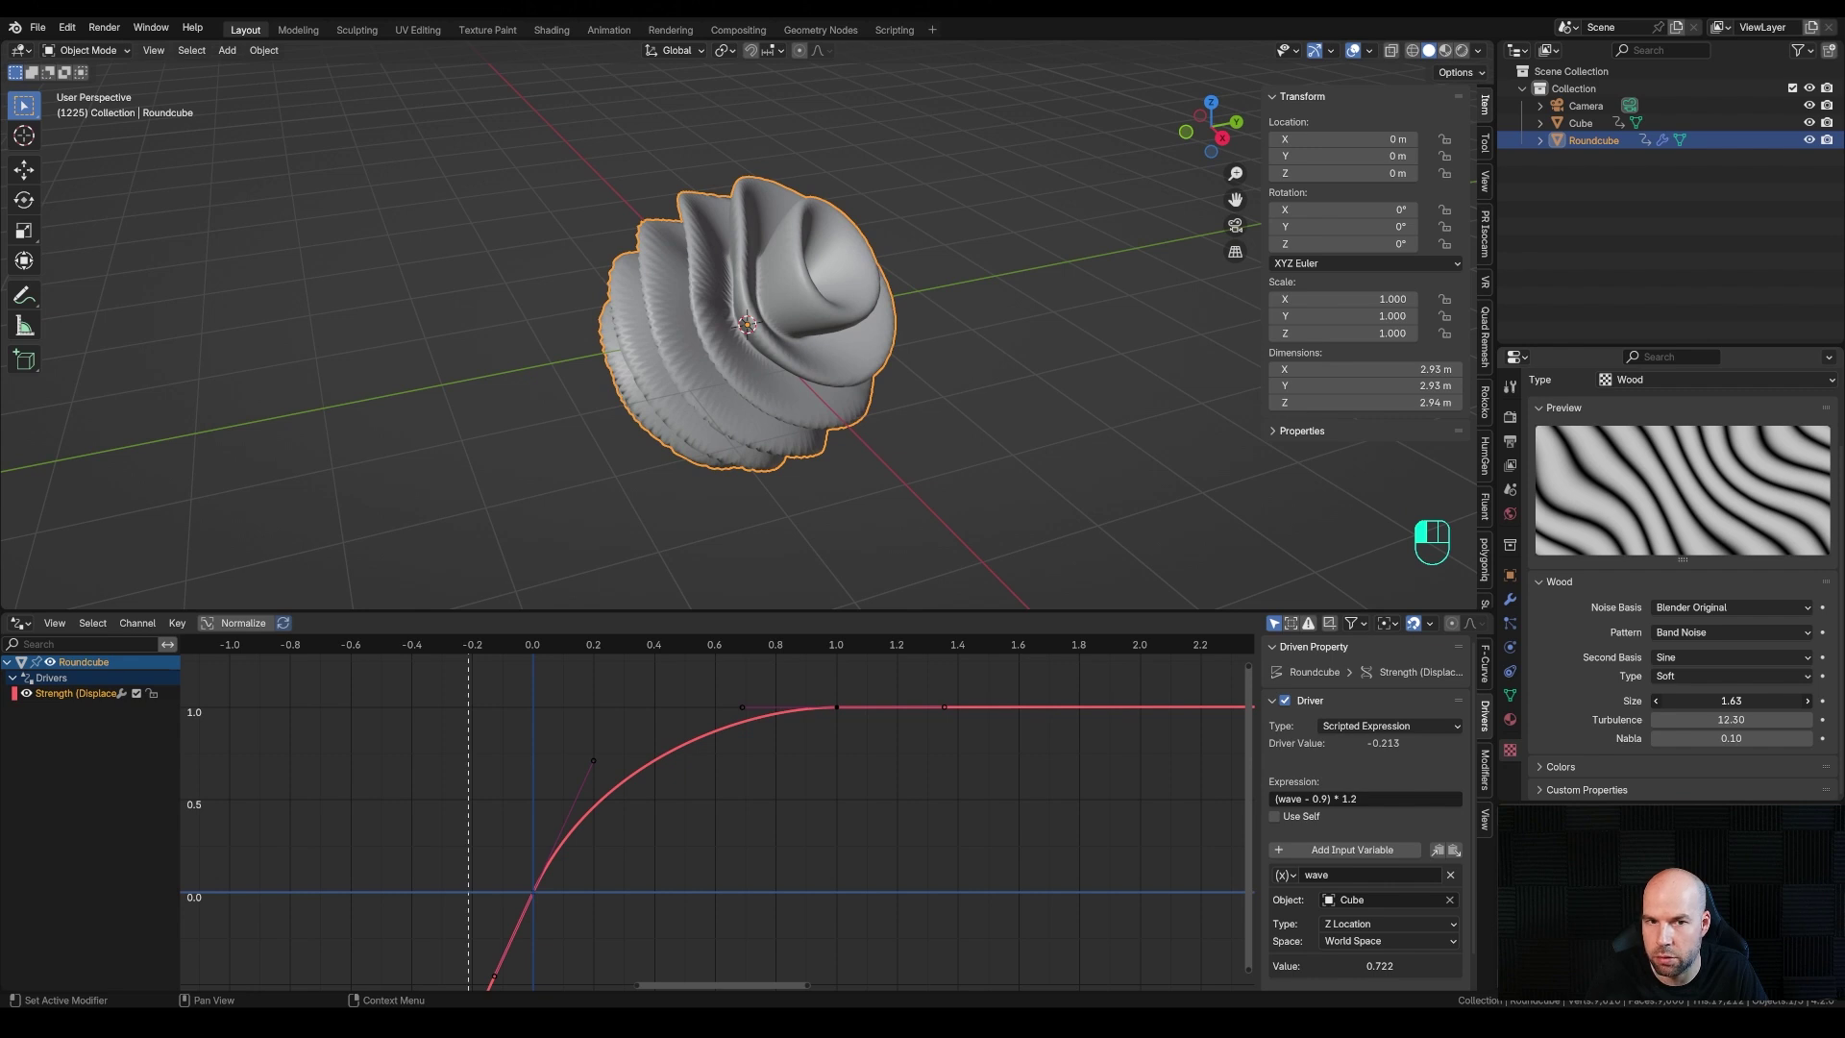
Raise the Subdivision modifier's viewport level on the round cube to 3
left_click(1510, 600)
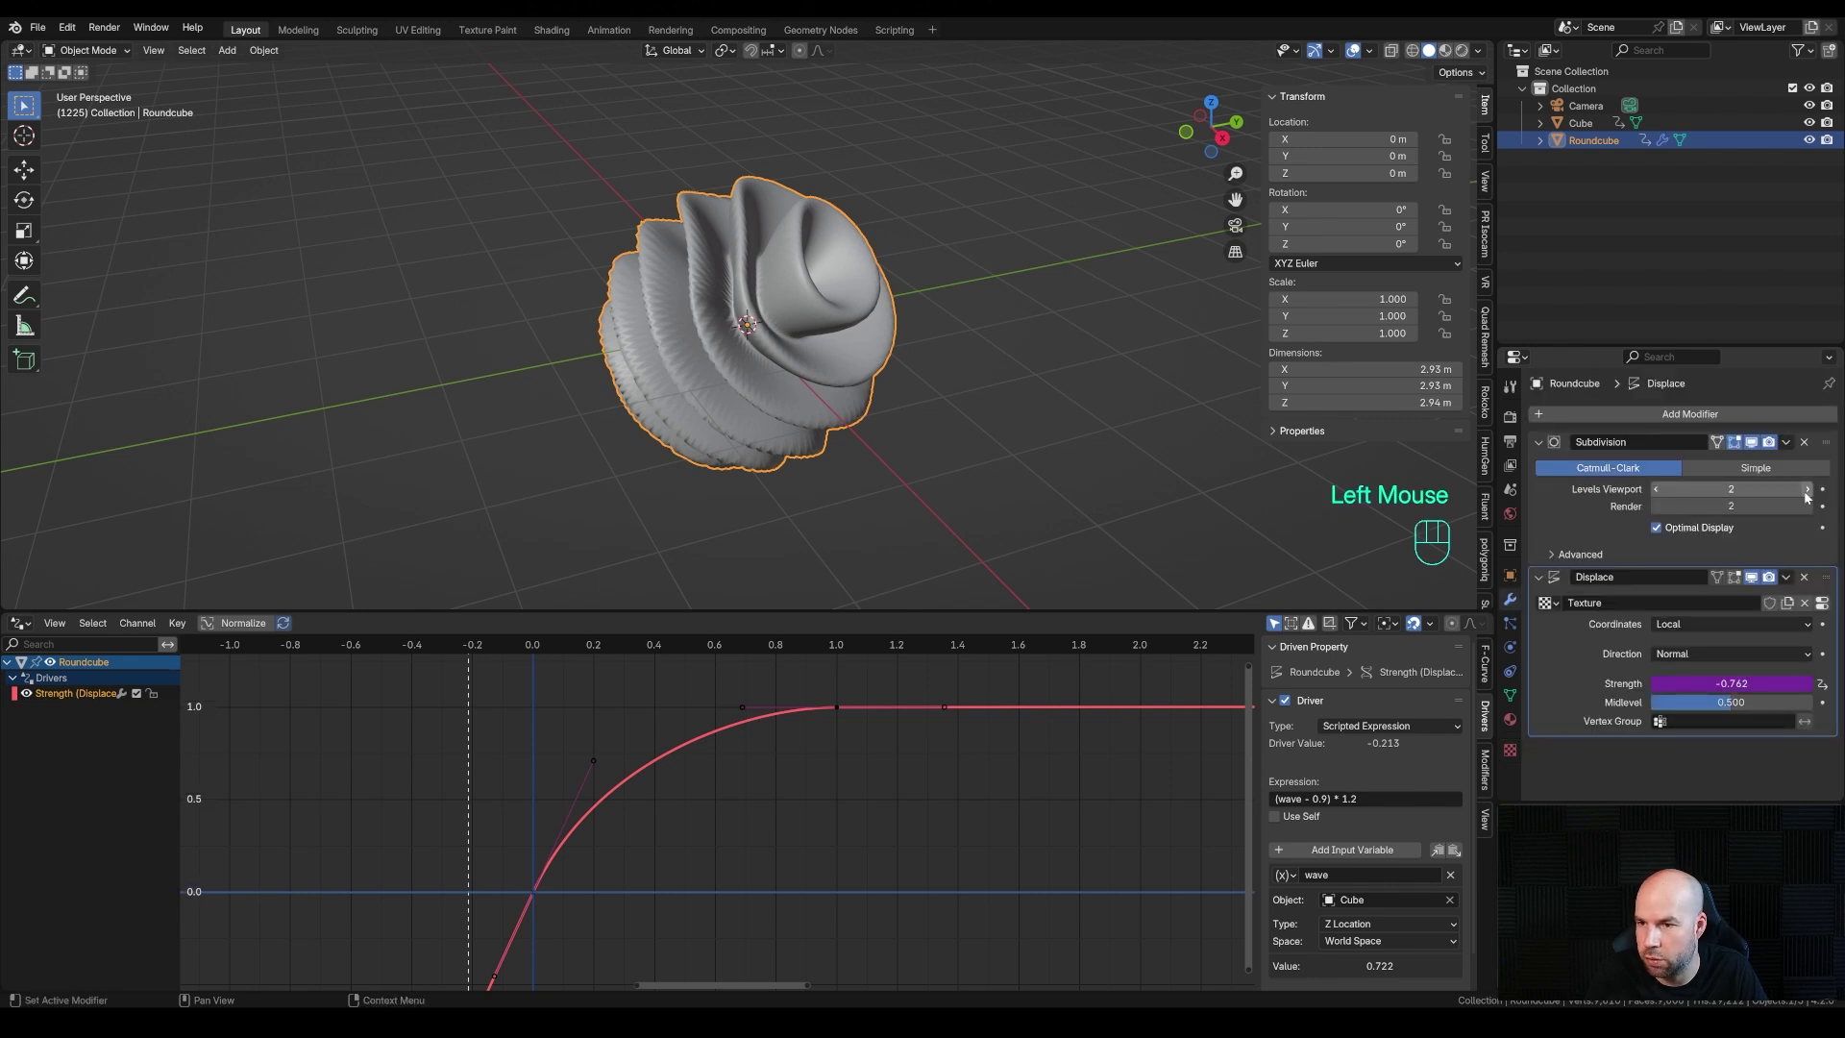
left_click(1809, 489)
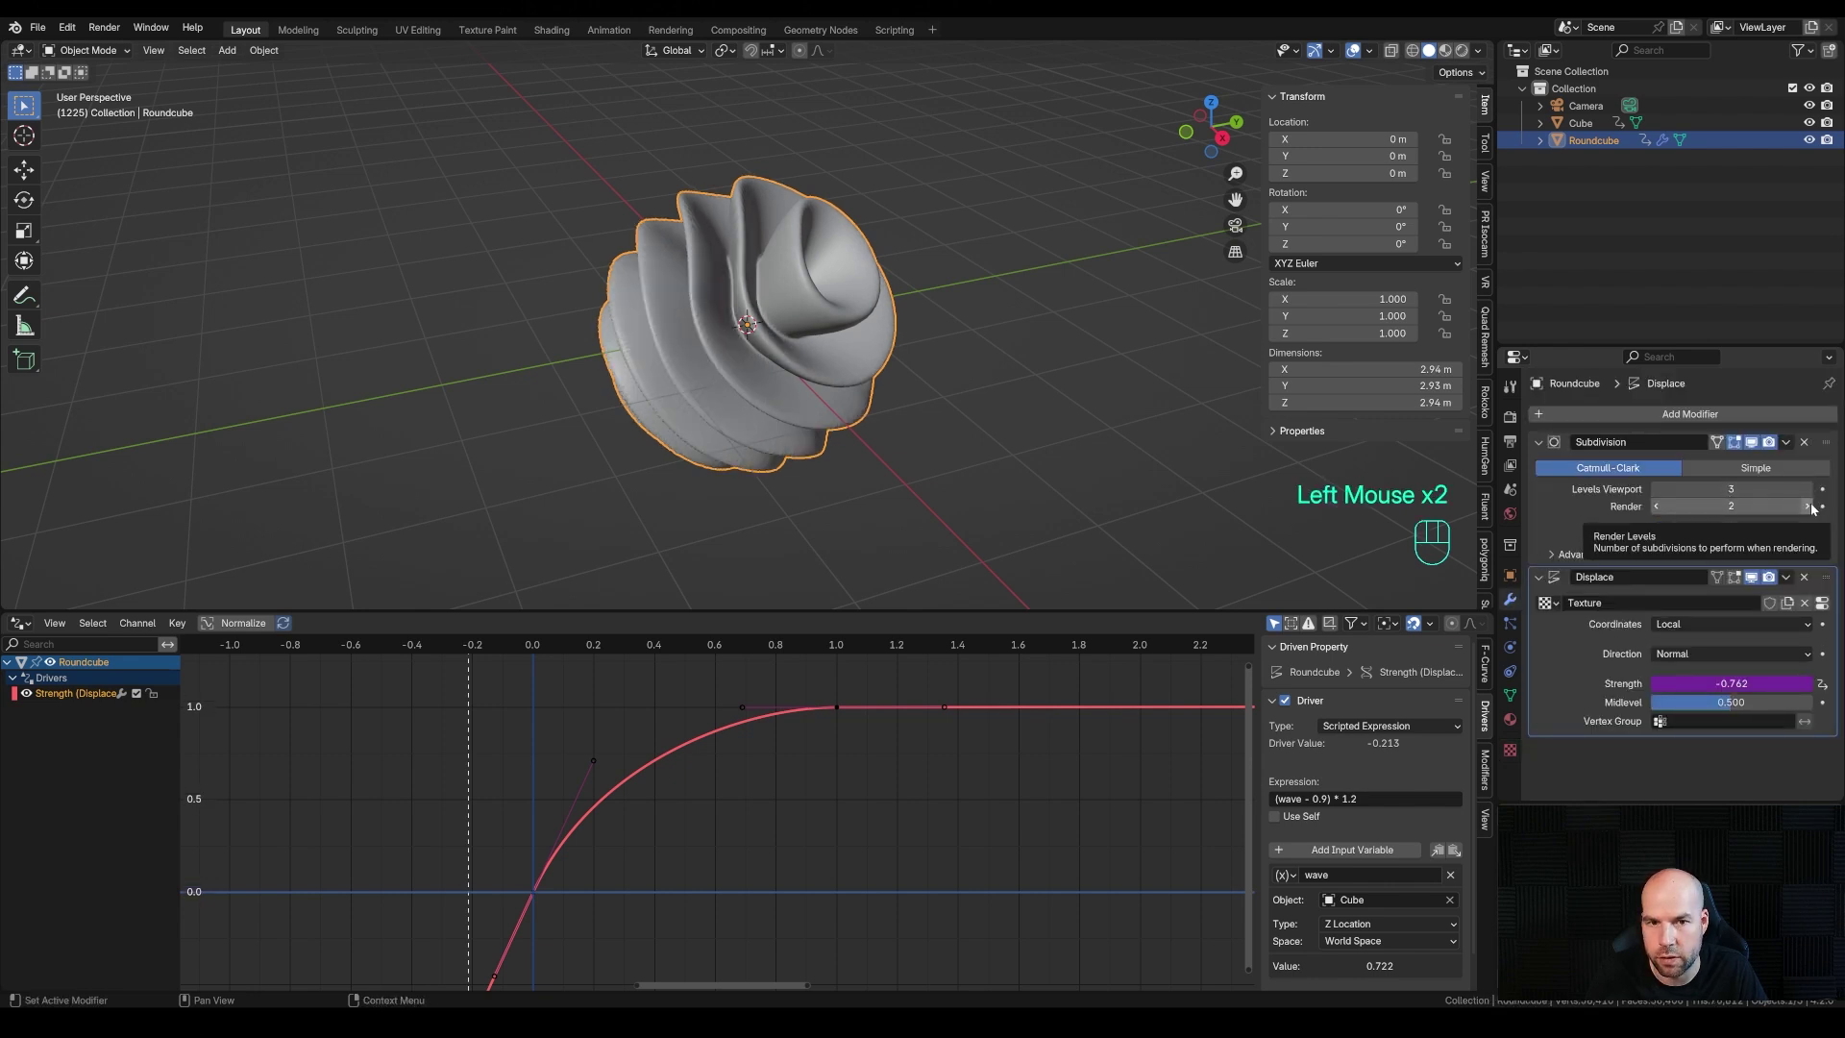
Set both the viewport and render levels of the round cube's Subdivision modifier to 4
left_click(1810, 506)
left_click(1807, 490)
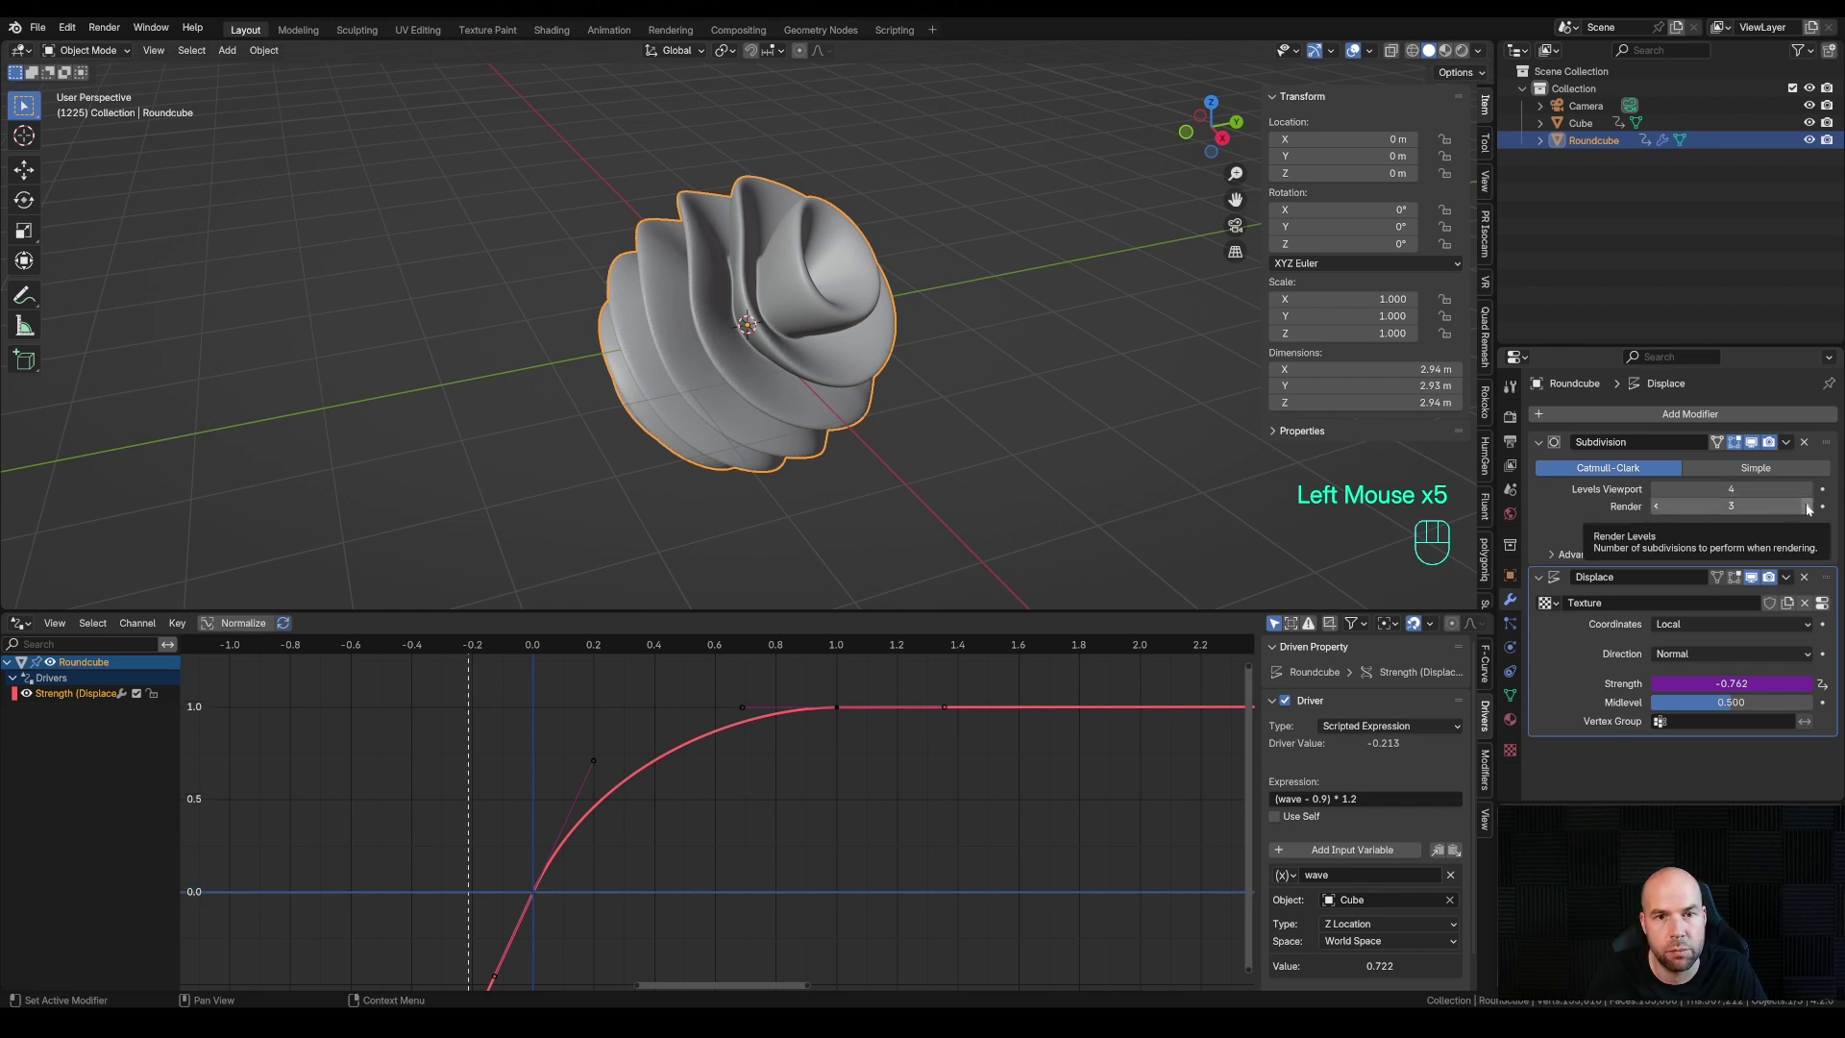
left_click(1808, 506)
Play the animation briefly to check playback speed, and look at the frame rate options in the output settings
key("space")
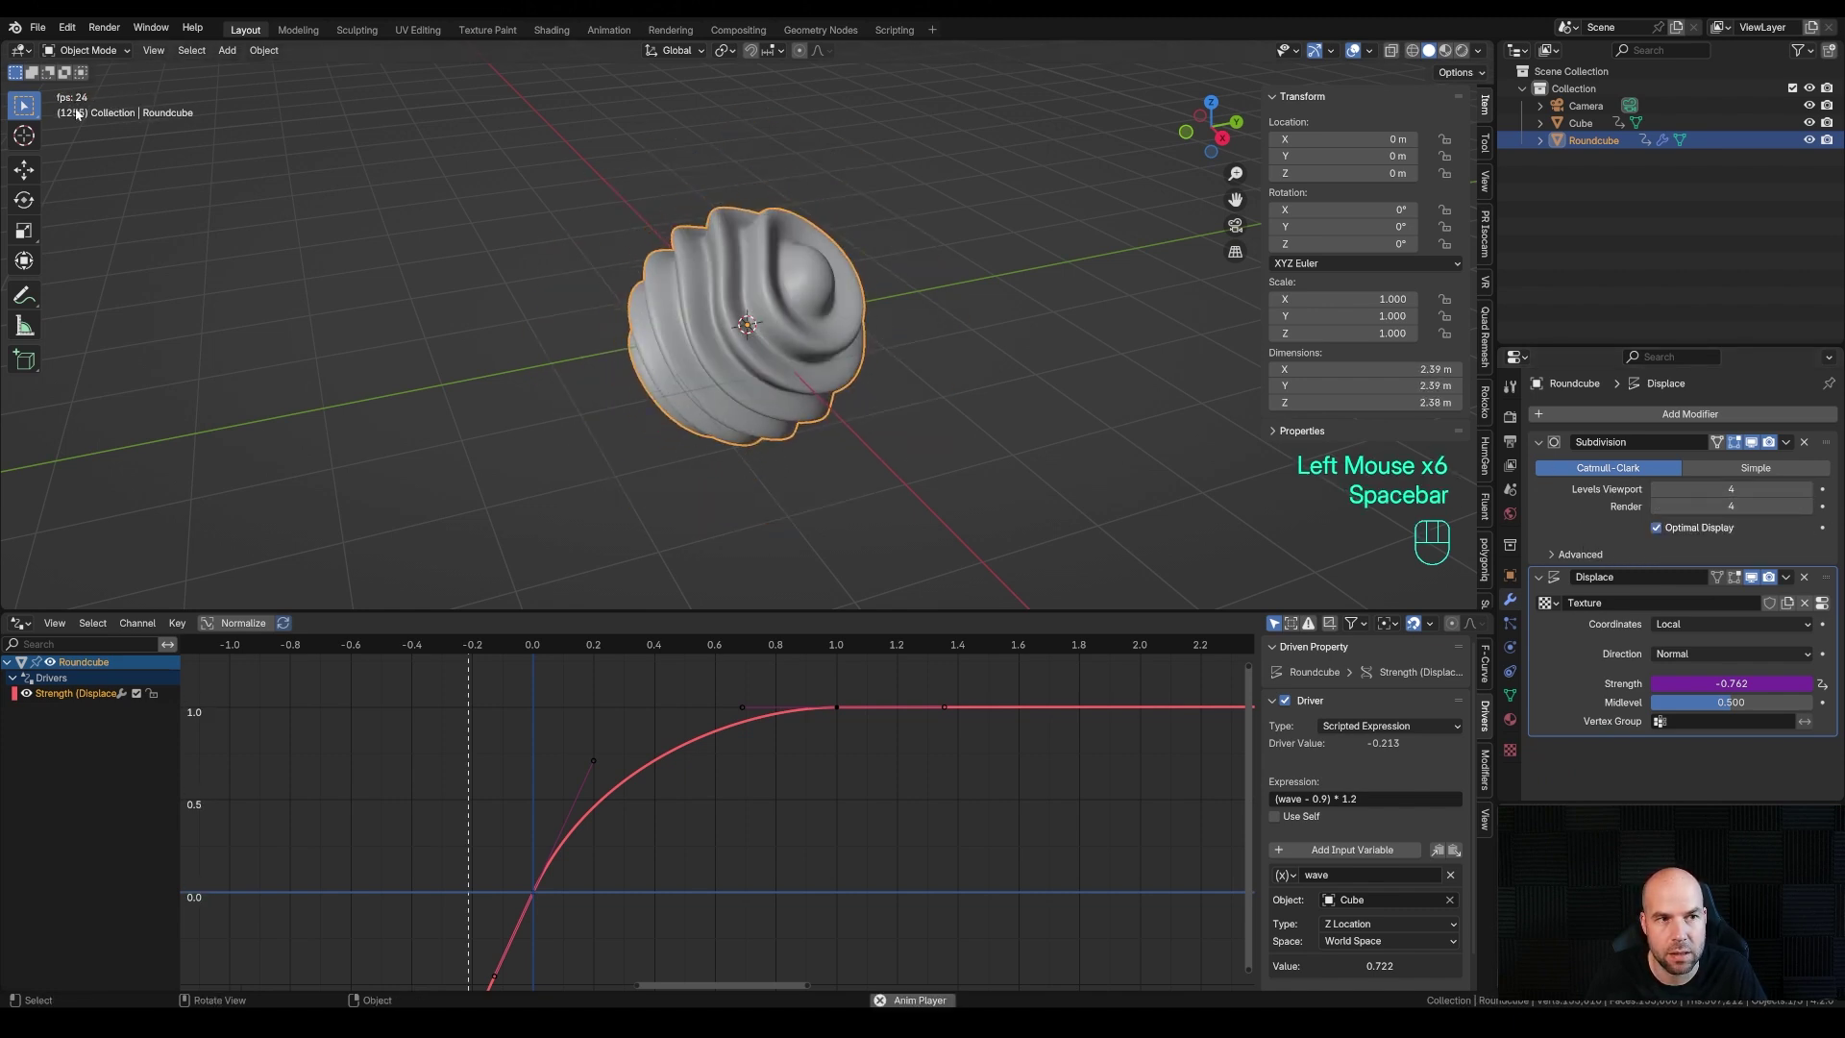
key("space")
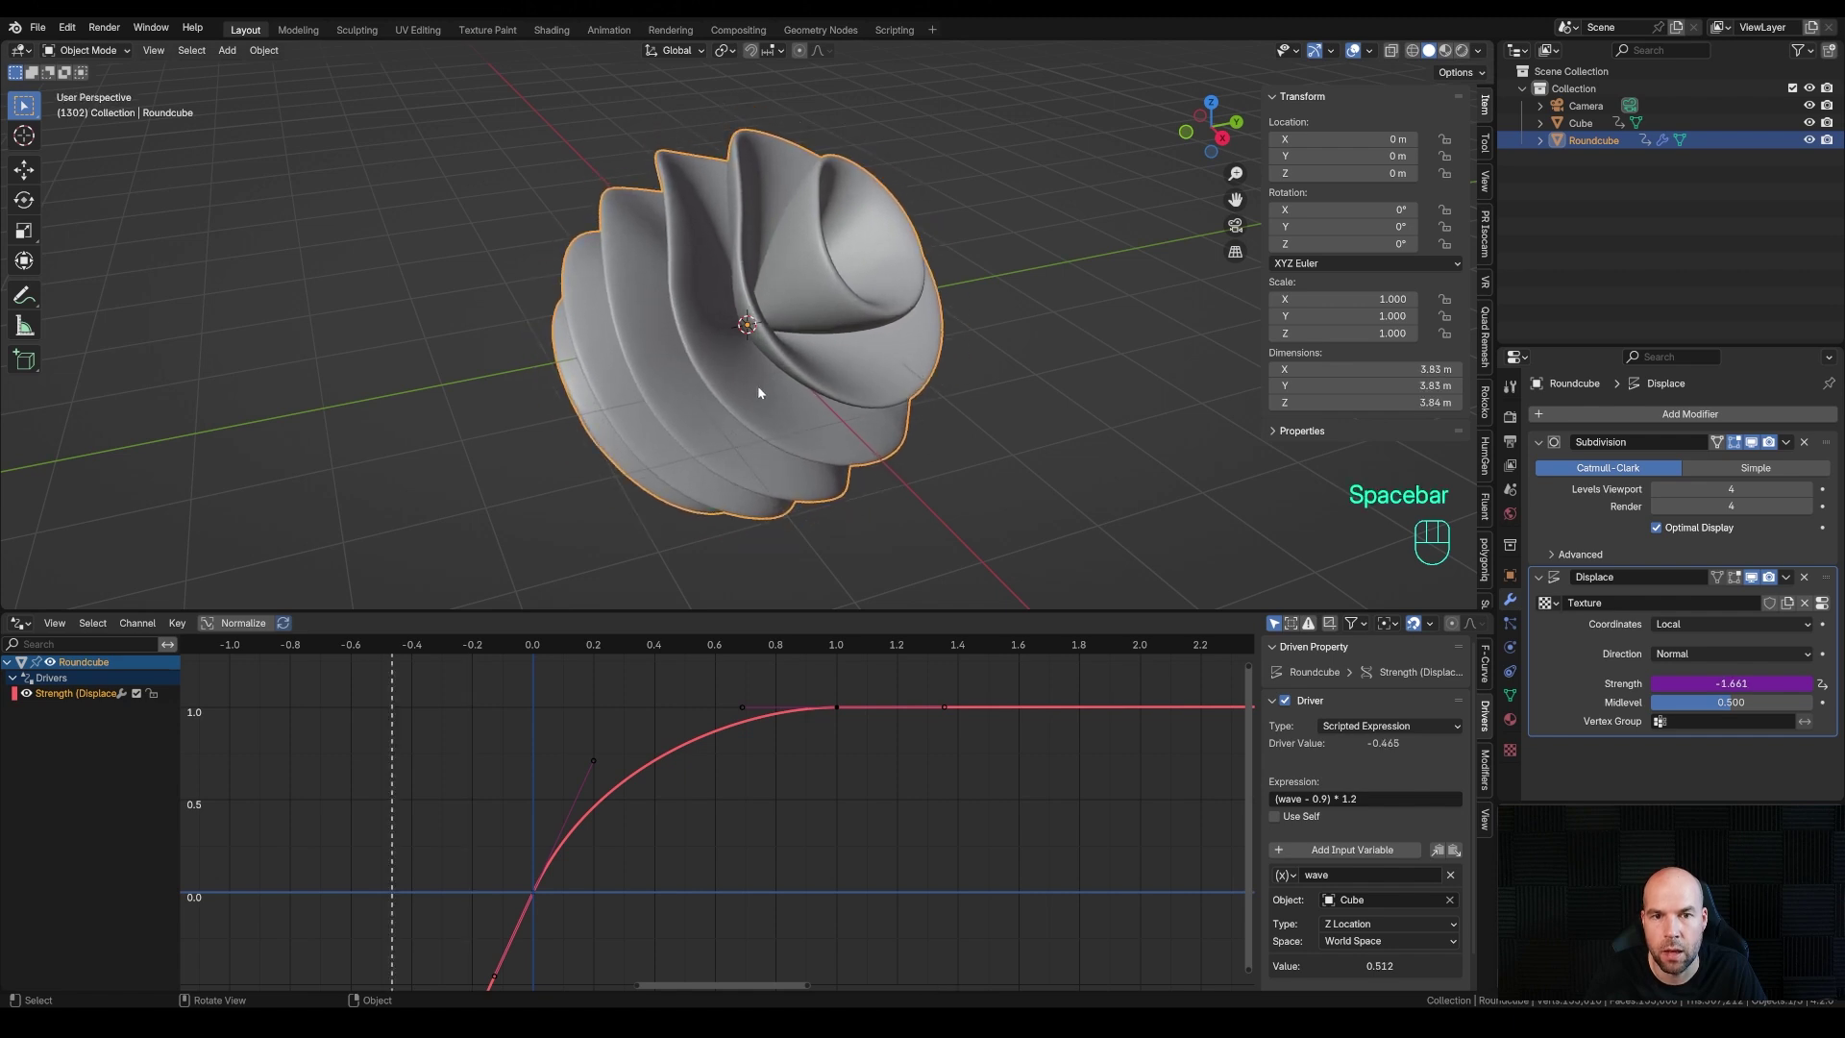
left_click(1510, 441)
left_click(1701, 570)
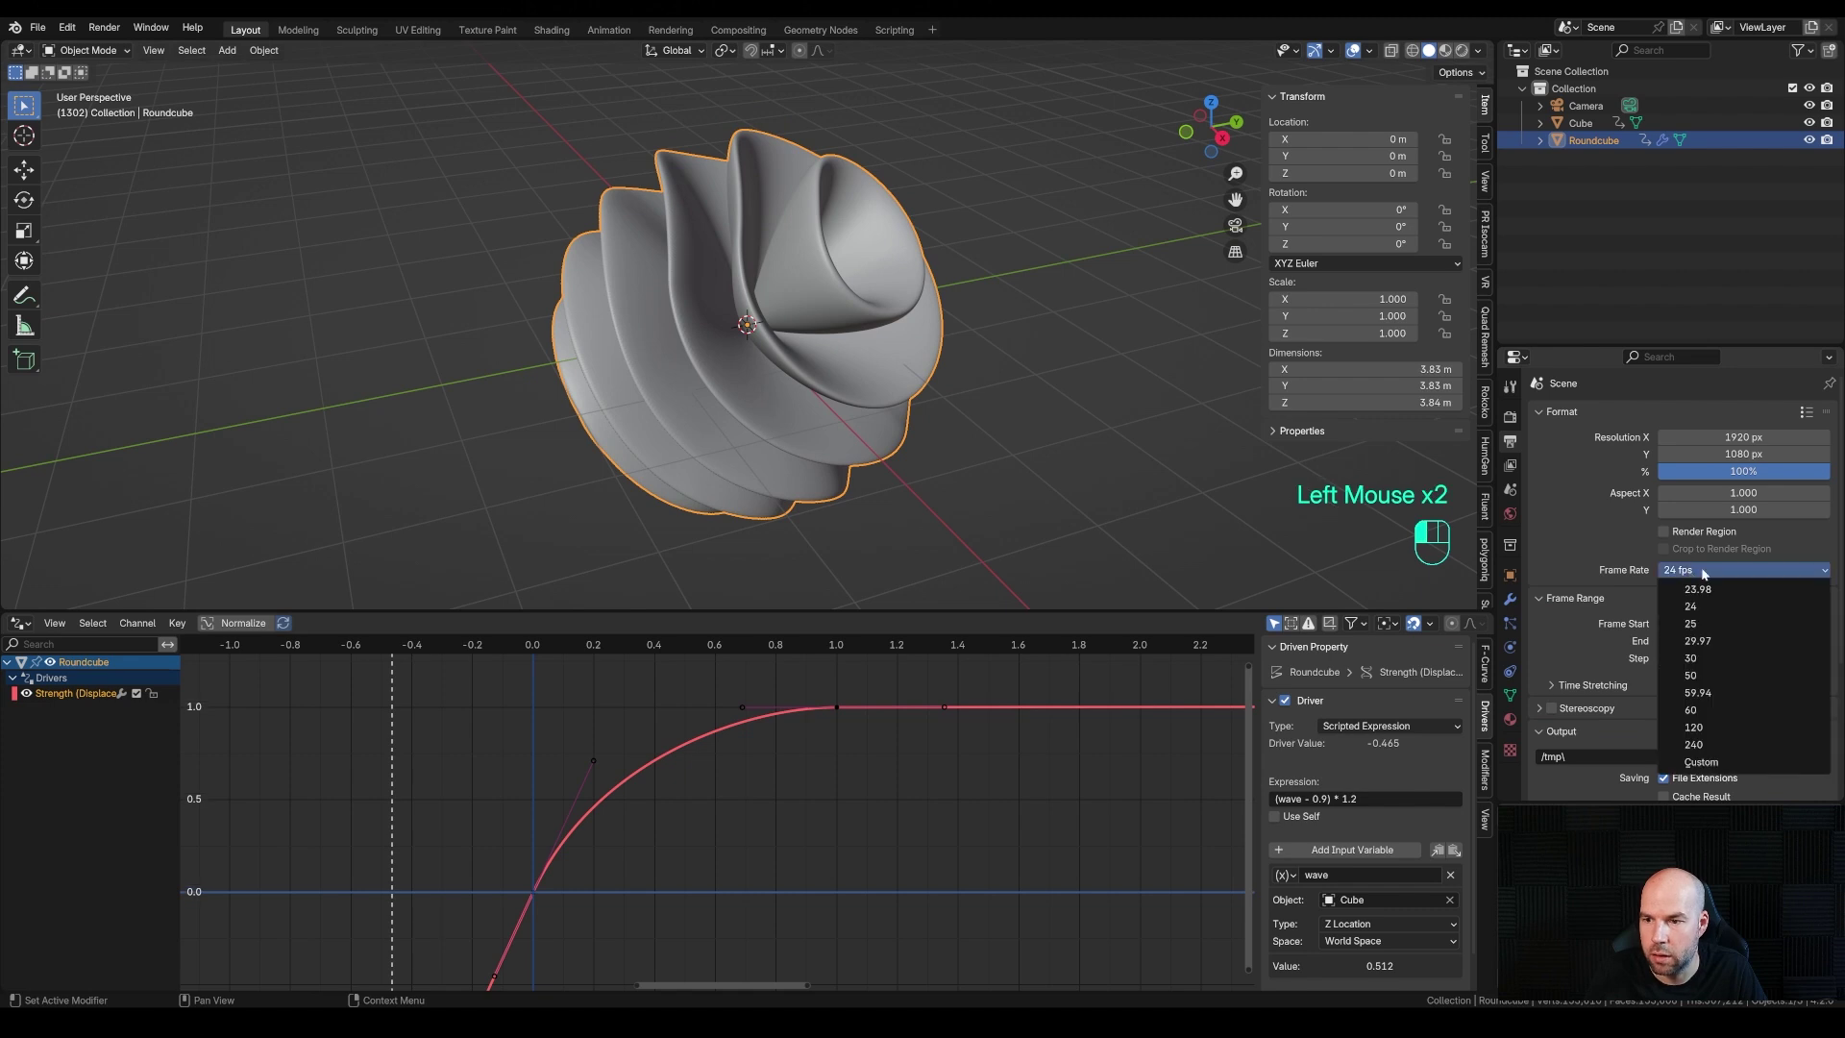
left_click(1701, 570)
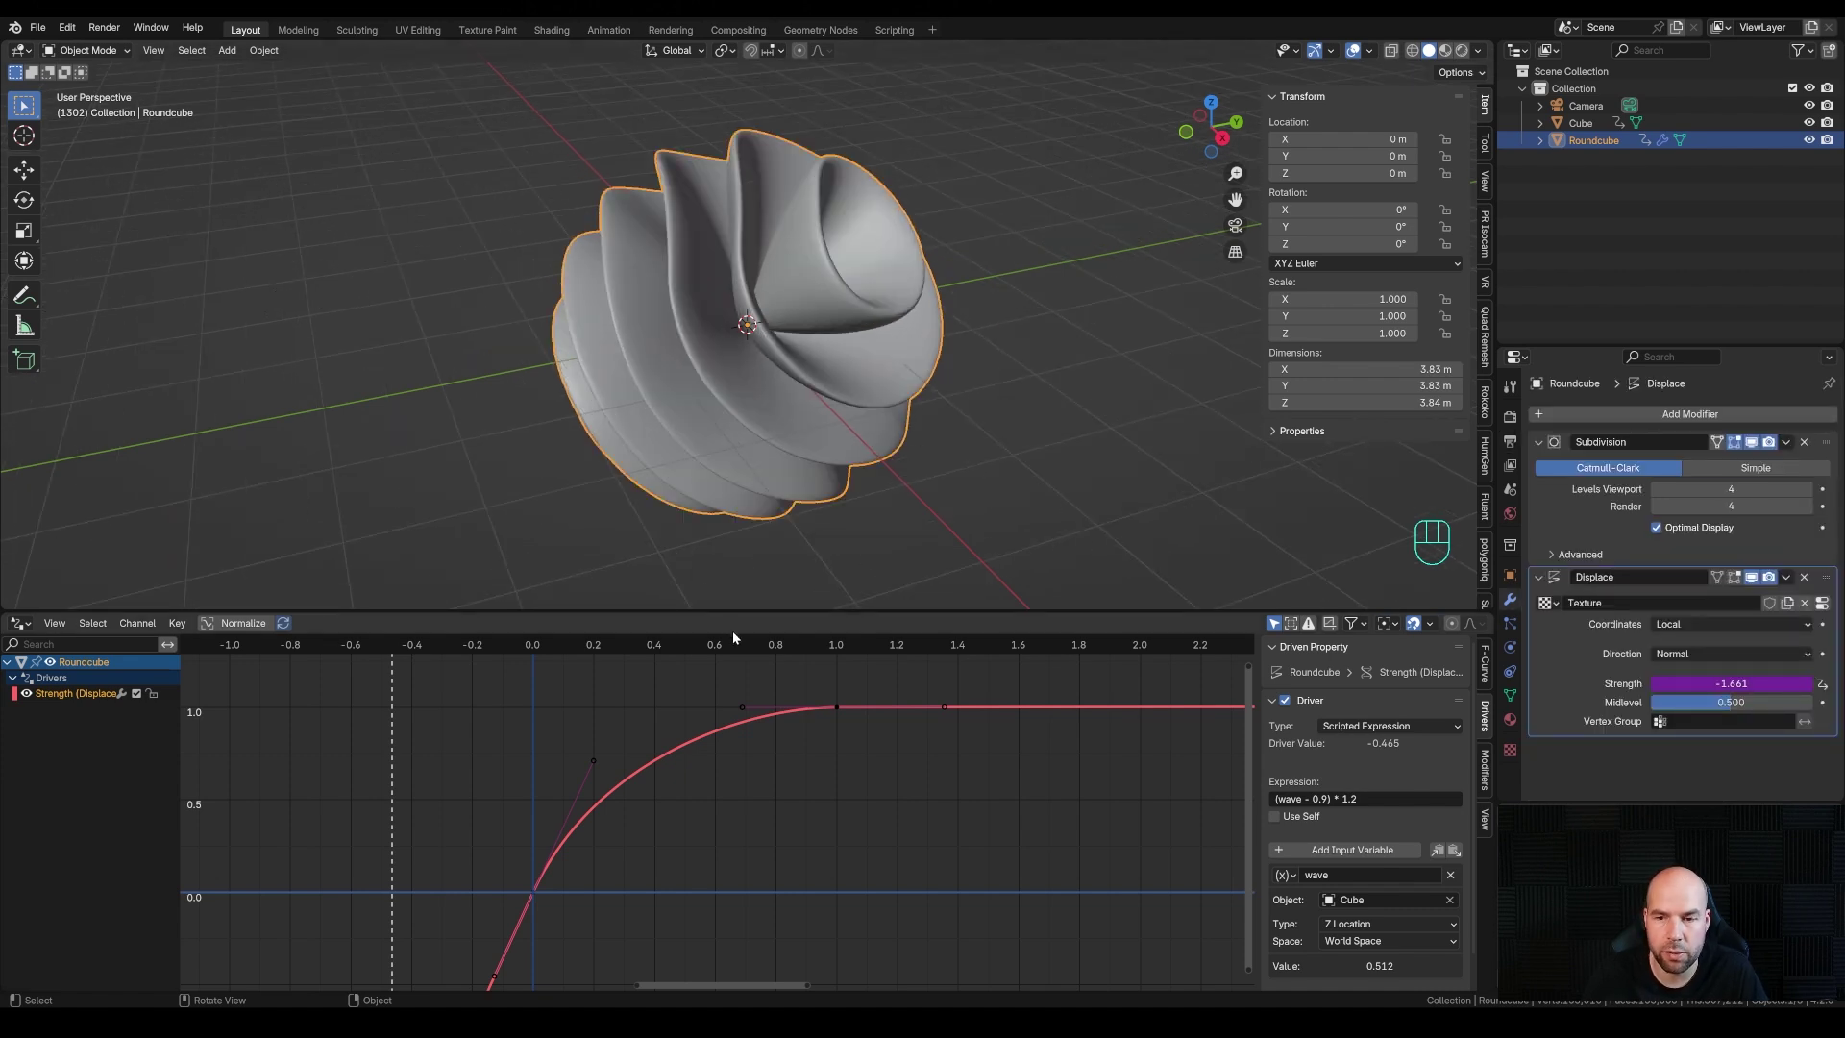
Show the Displace modifier's Wood texture settings, and switch the Drivers editor to a Timeline positioned at frame 1200
left_click(1821, 603)
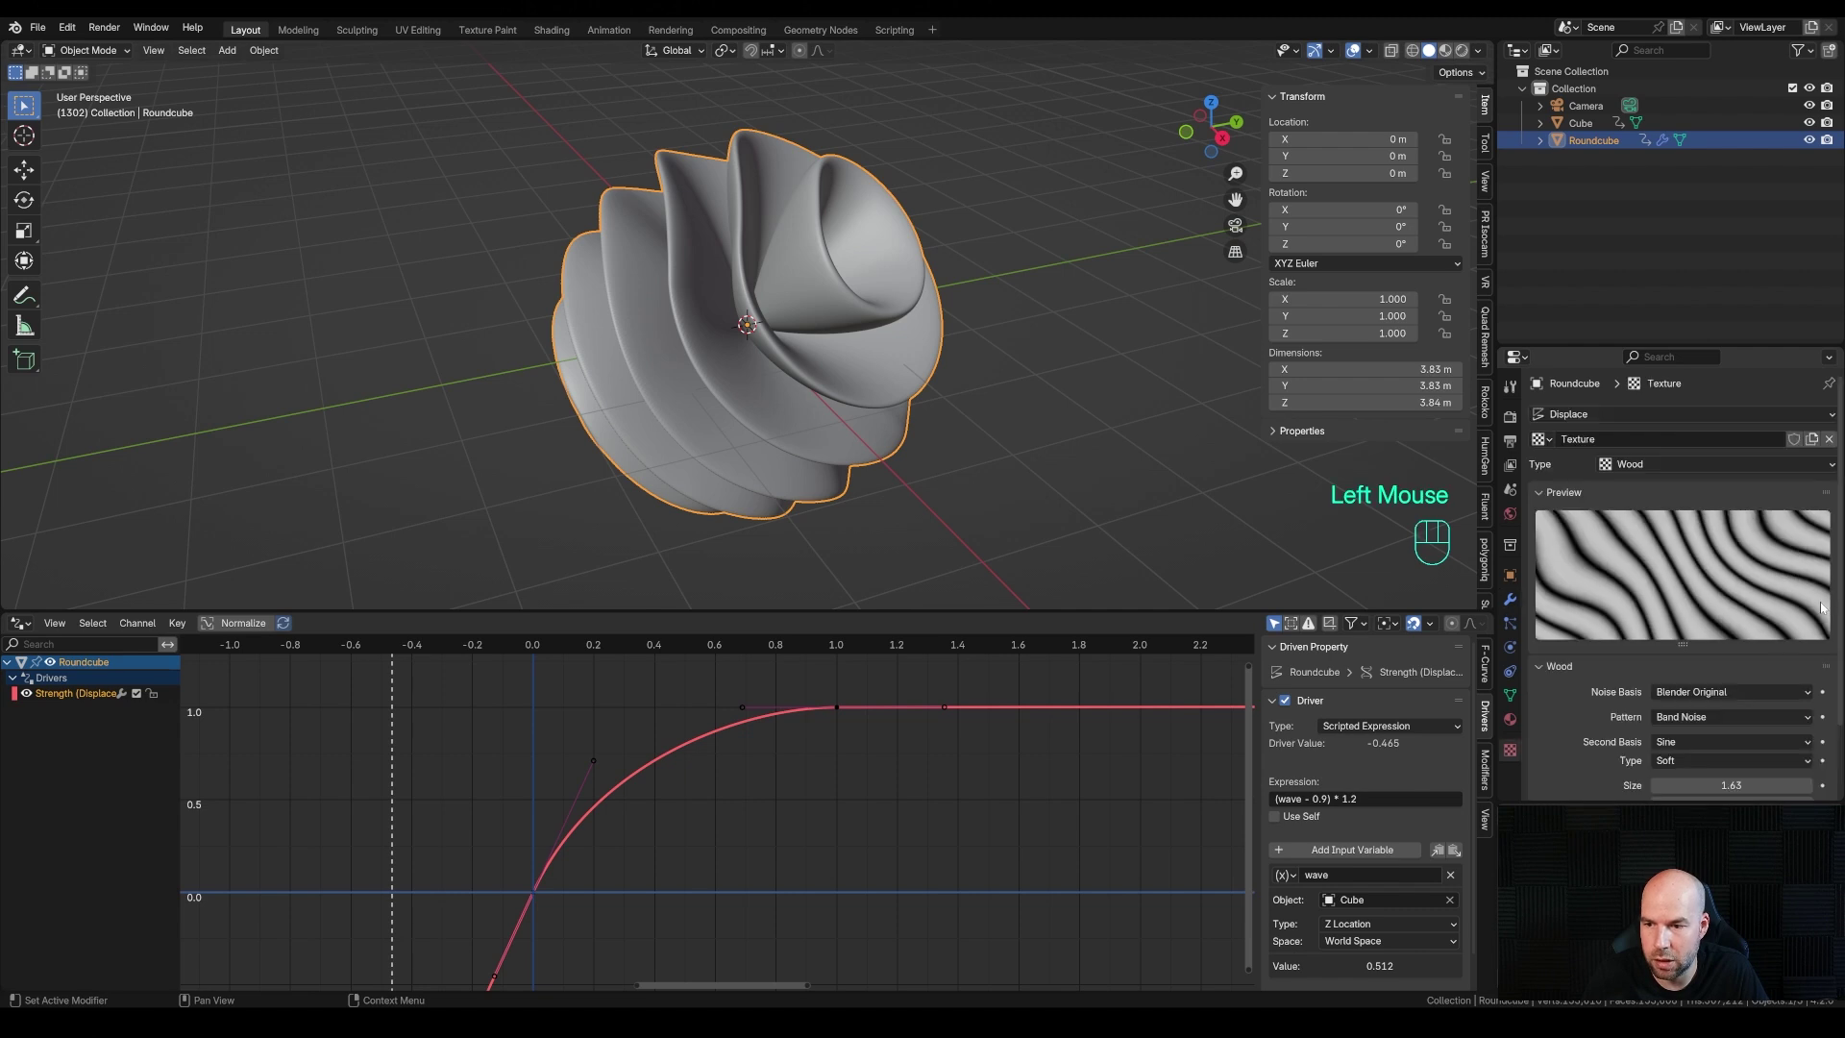
scroll(1681, 747, "down", 2)
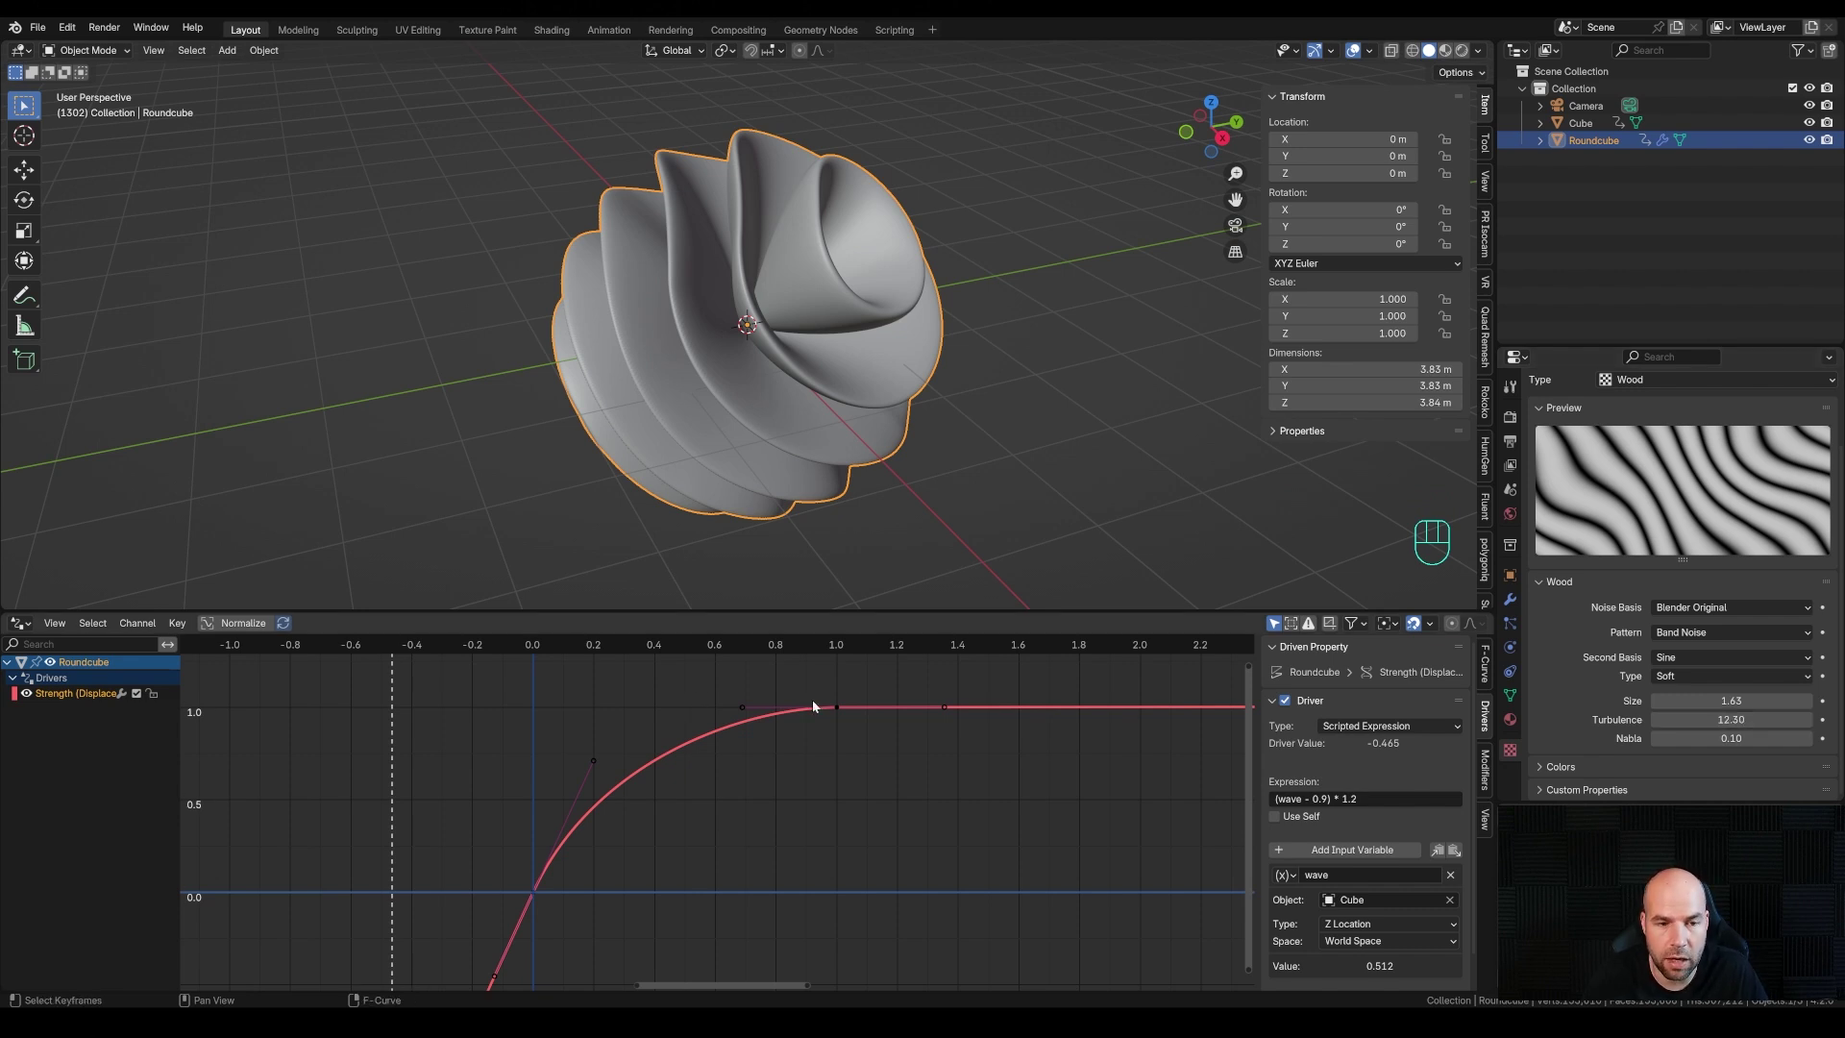
left_click(19, 623)
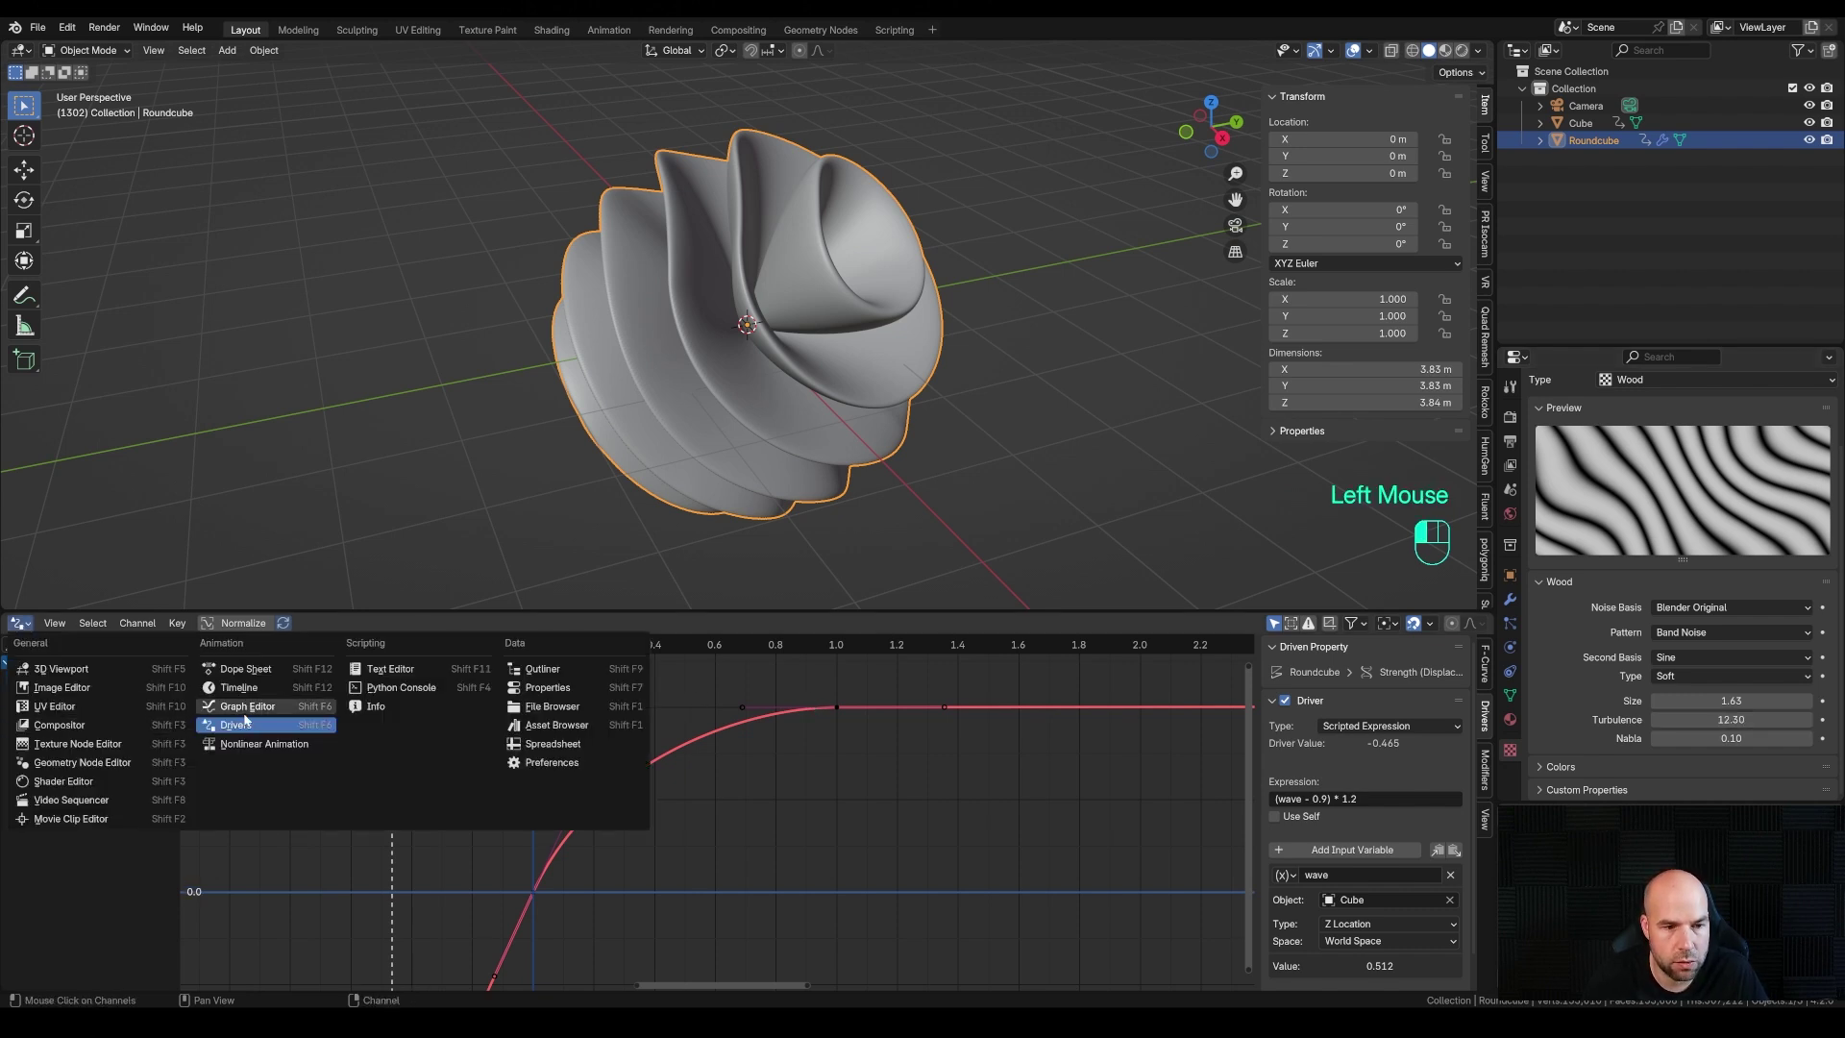
left_click(215, 688)
double_click(336, 646)
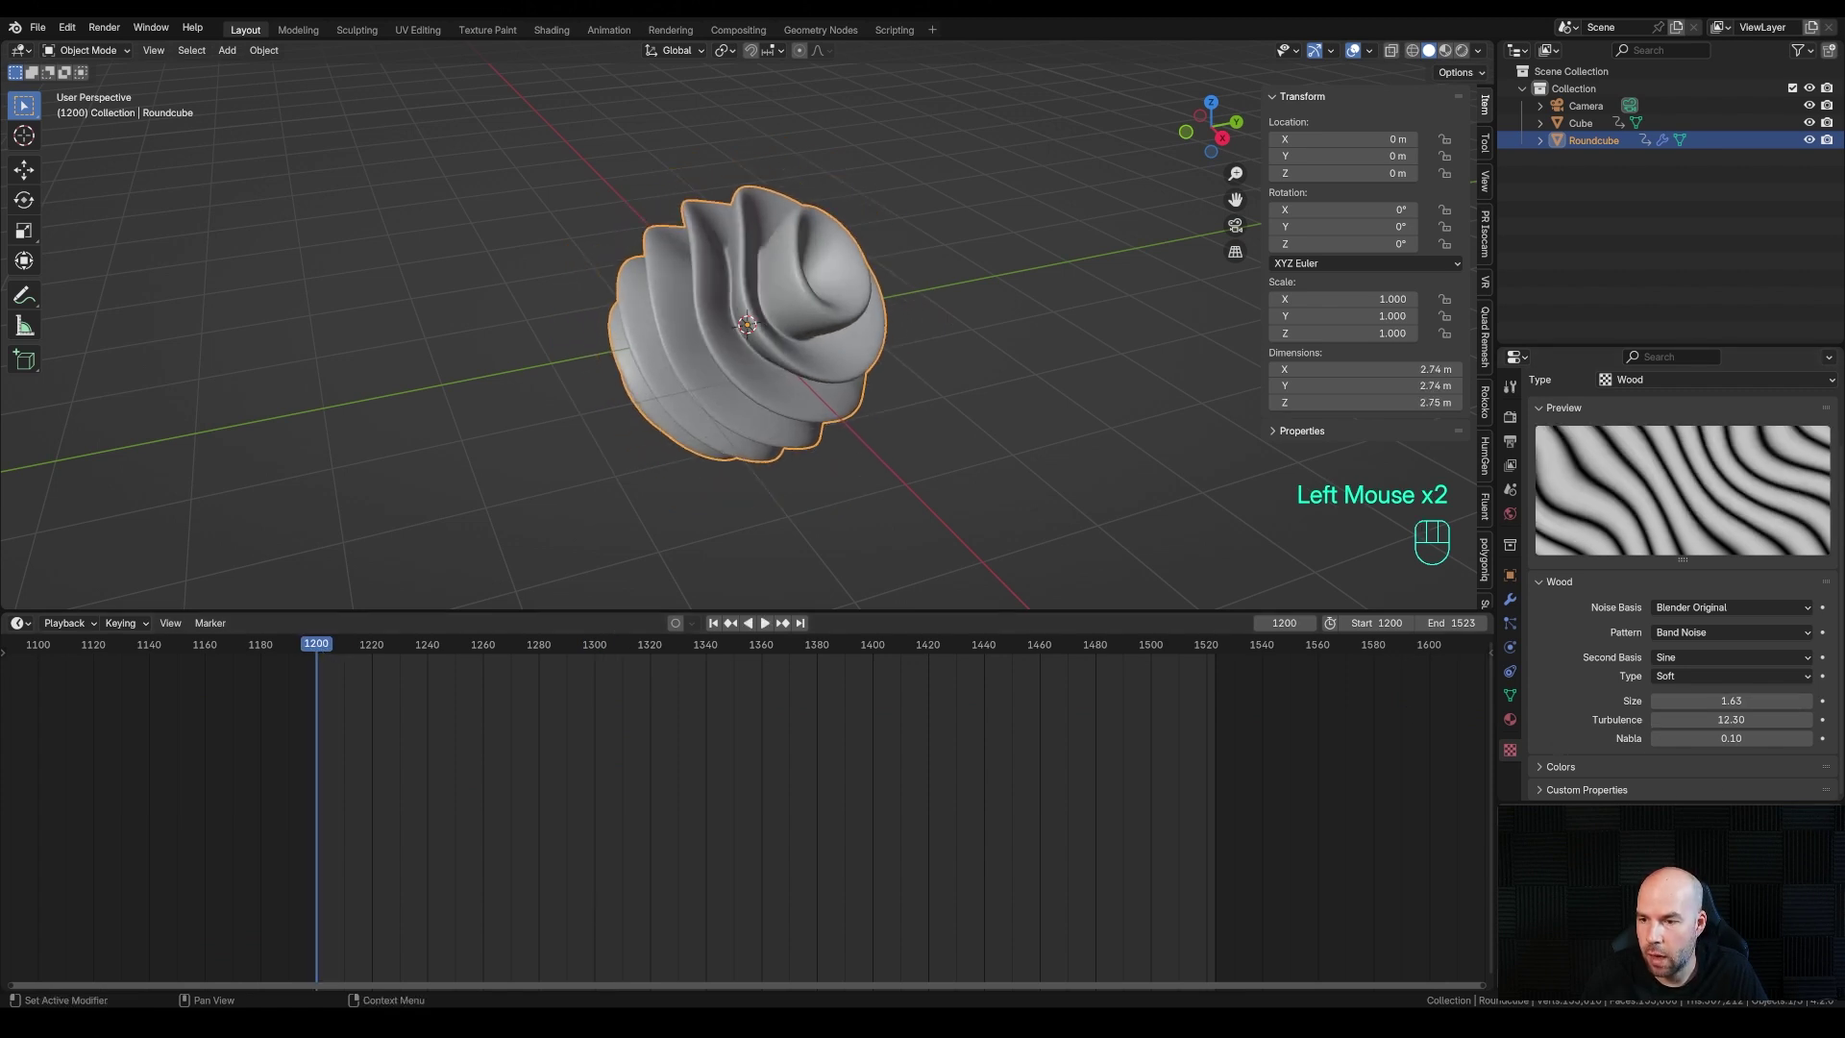
Set the Wood texture's turbulence to 1 and insert a keyframe for it at frame 1200
left_click(1720, 719)
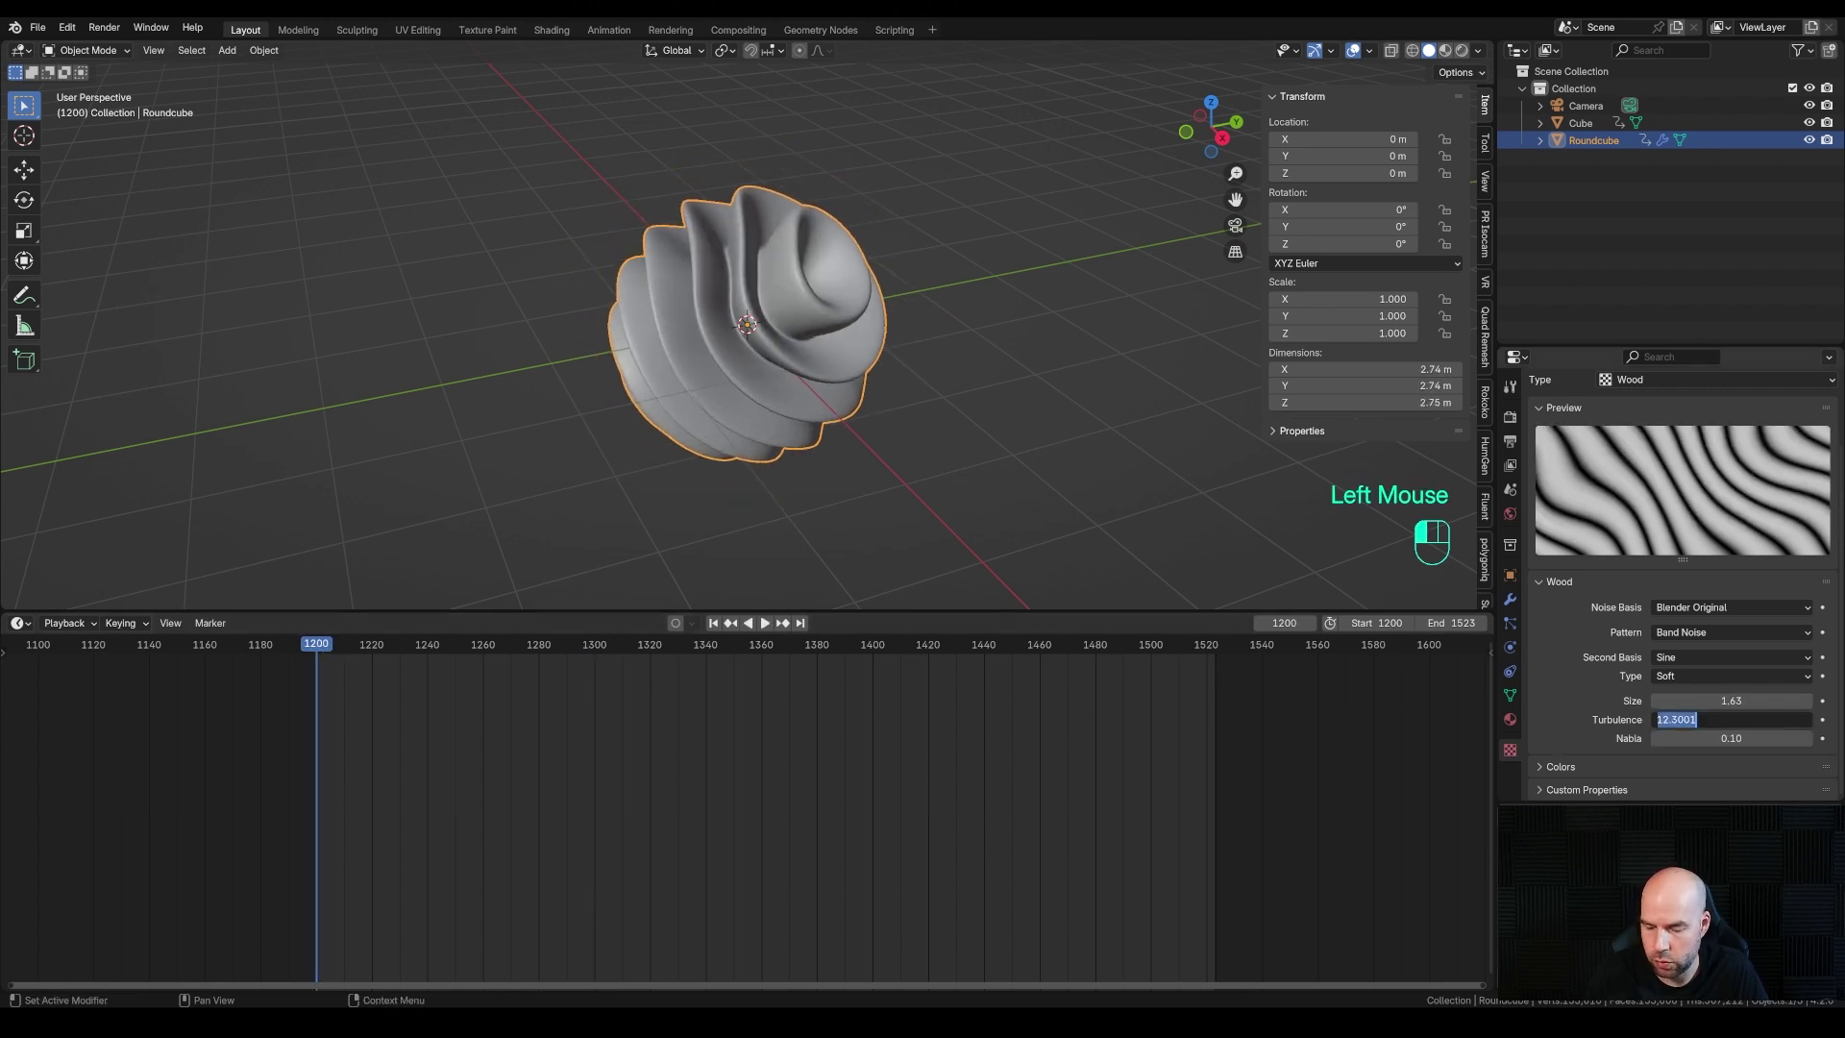
type("1")
key("Return")
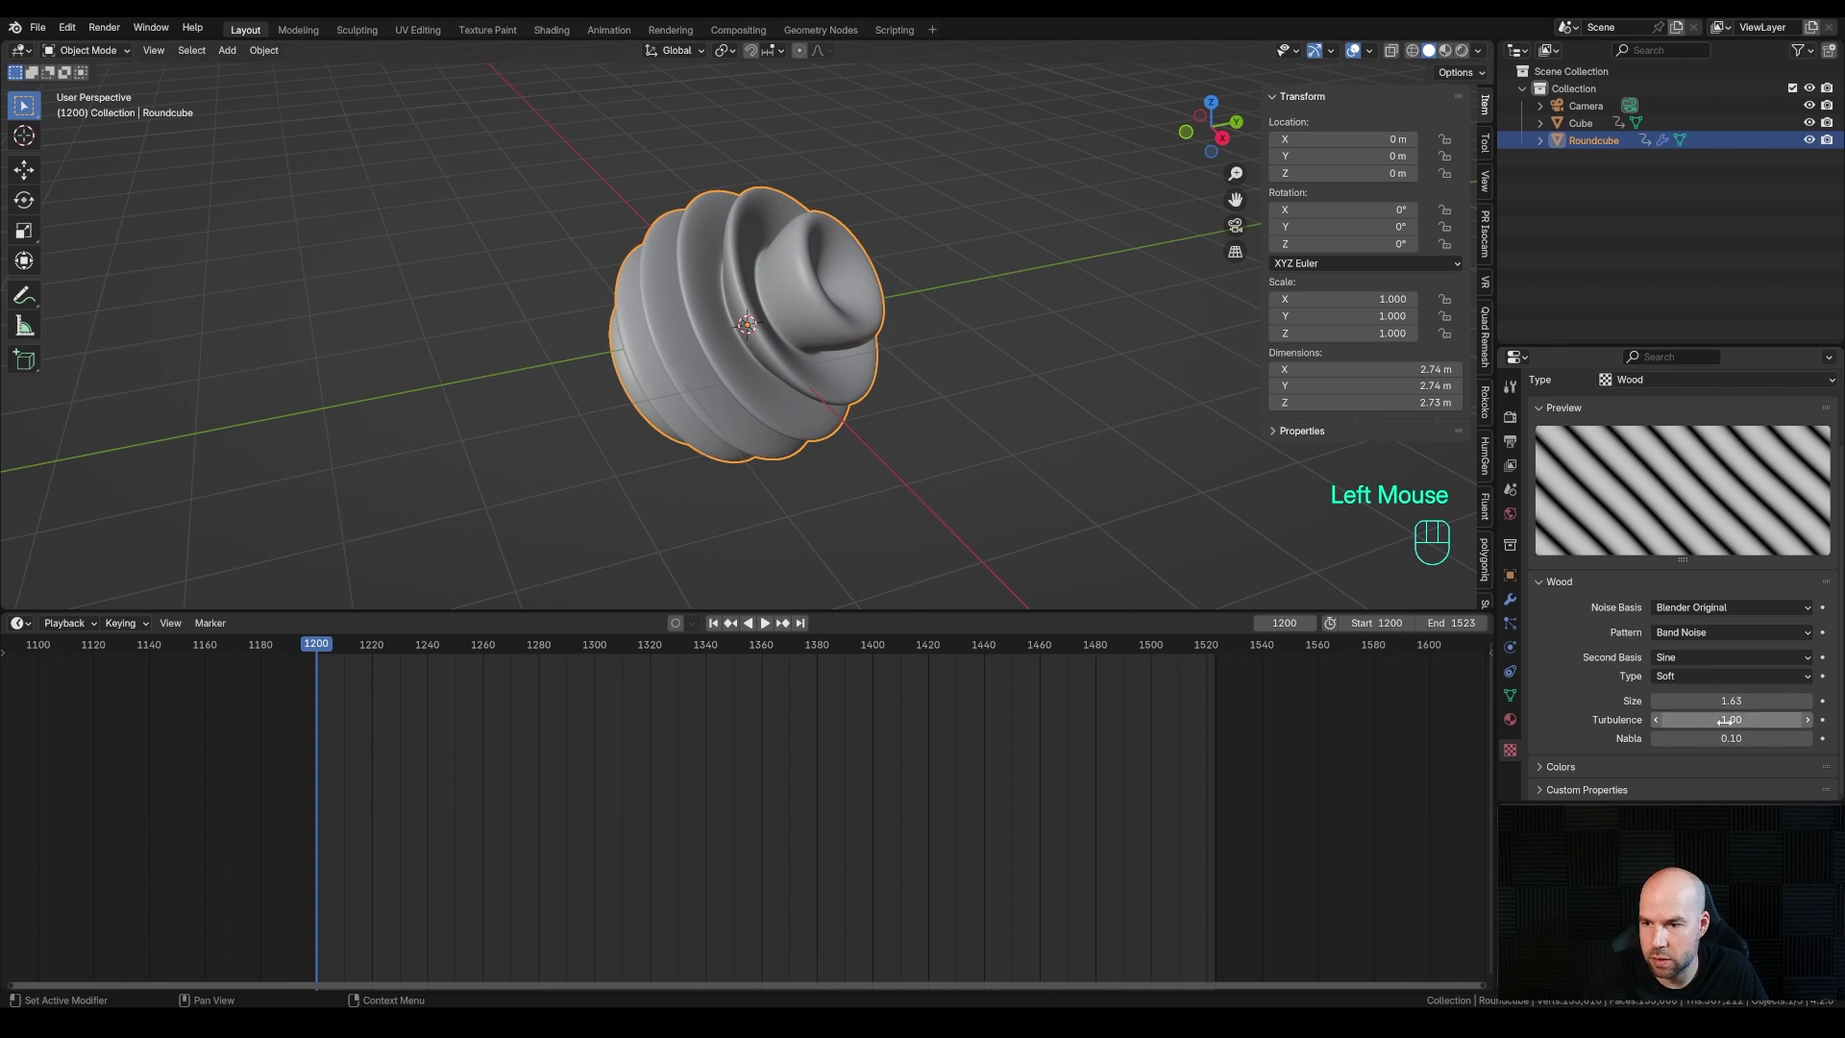
right_click(1726, 721)
left_click(1653, 723)
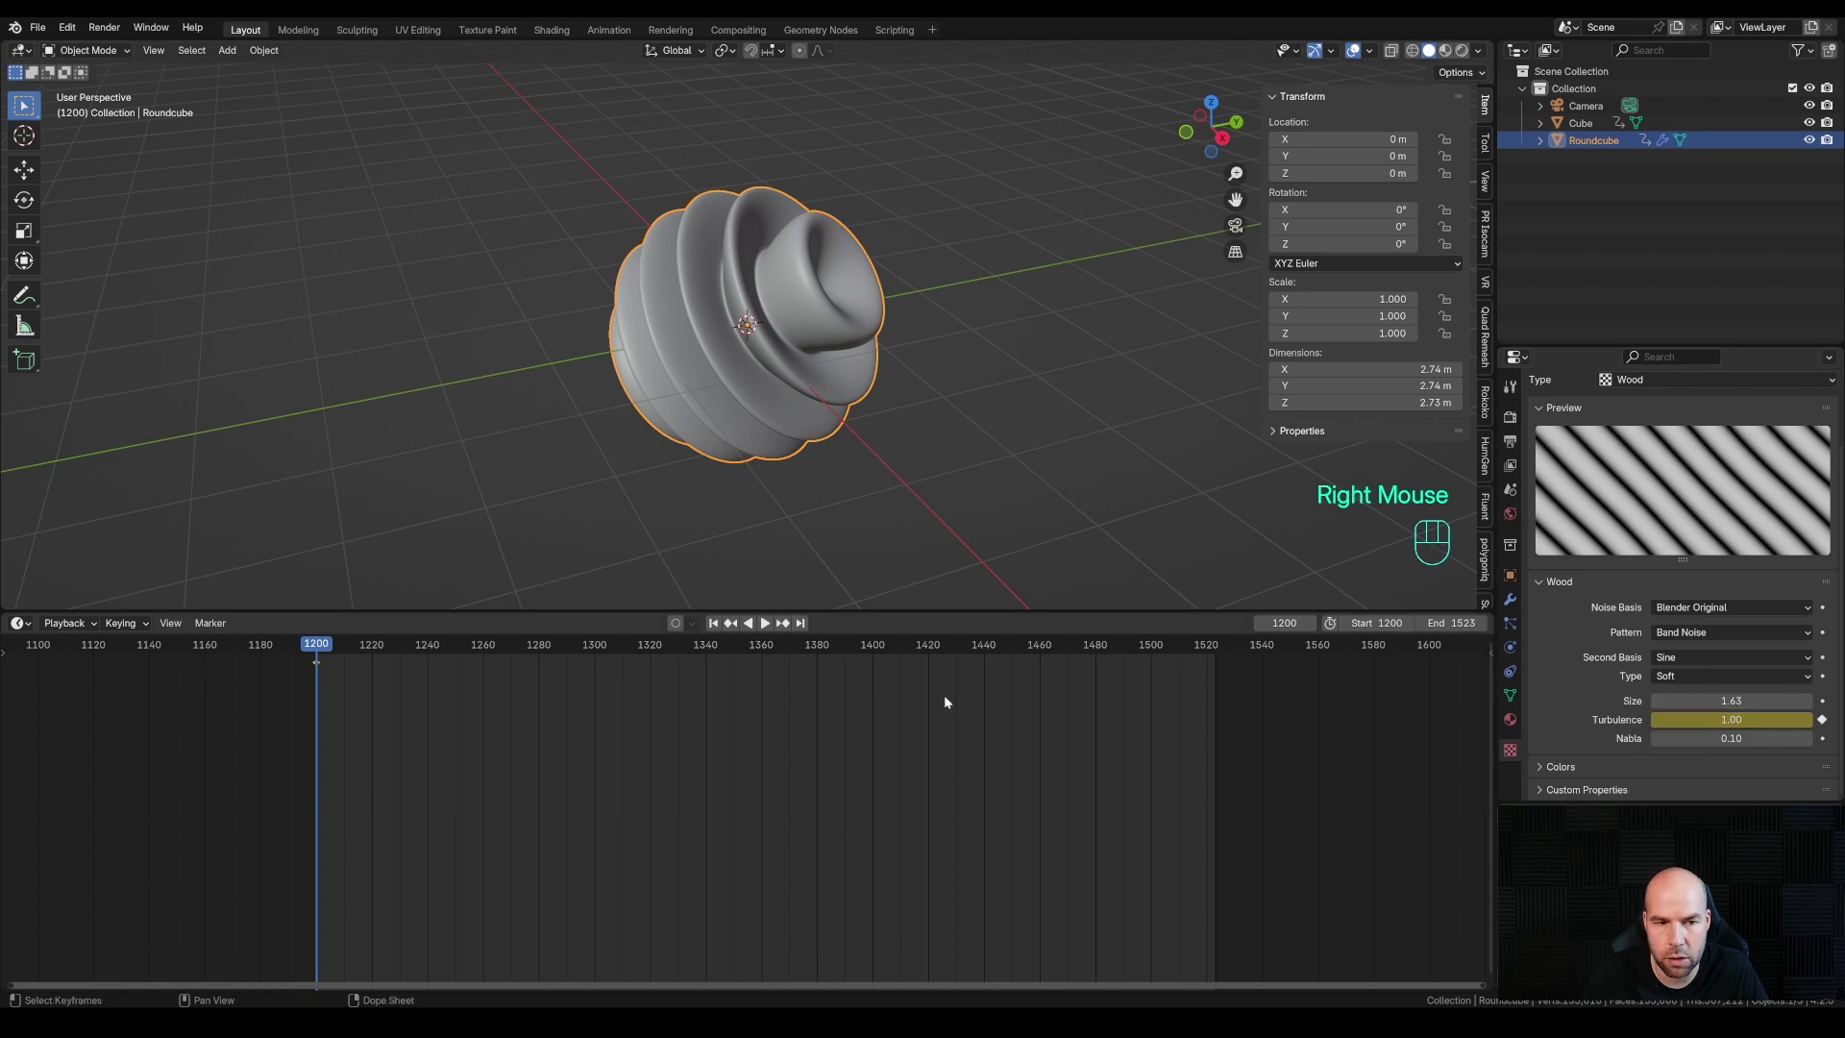
Duplicate the turbulence keyframe from frame 1200 to the end of the frame range, around frame 1523
left_click(317, 660)
key("shift+d")
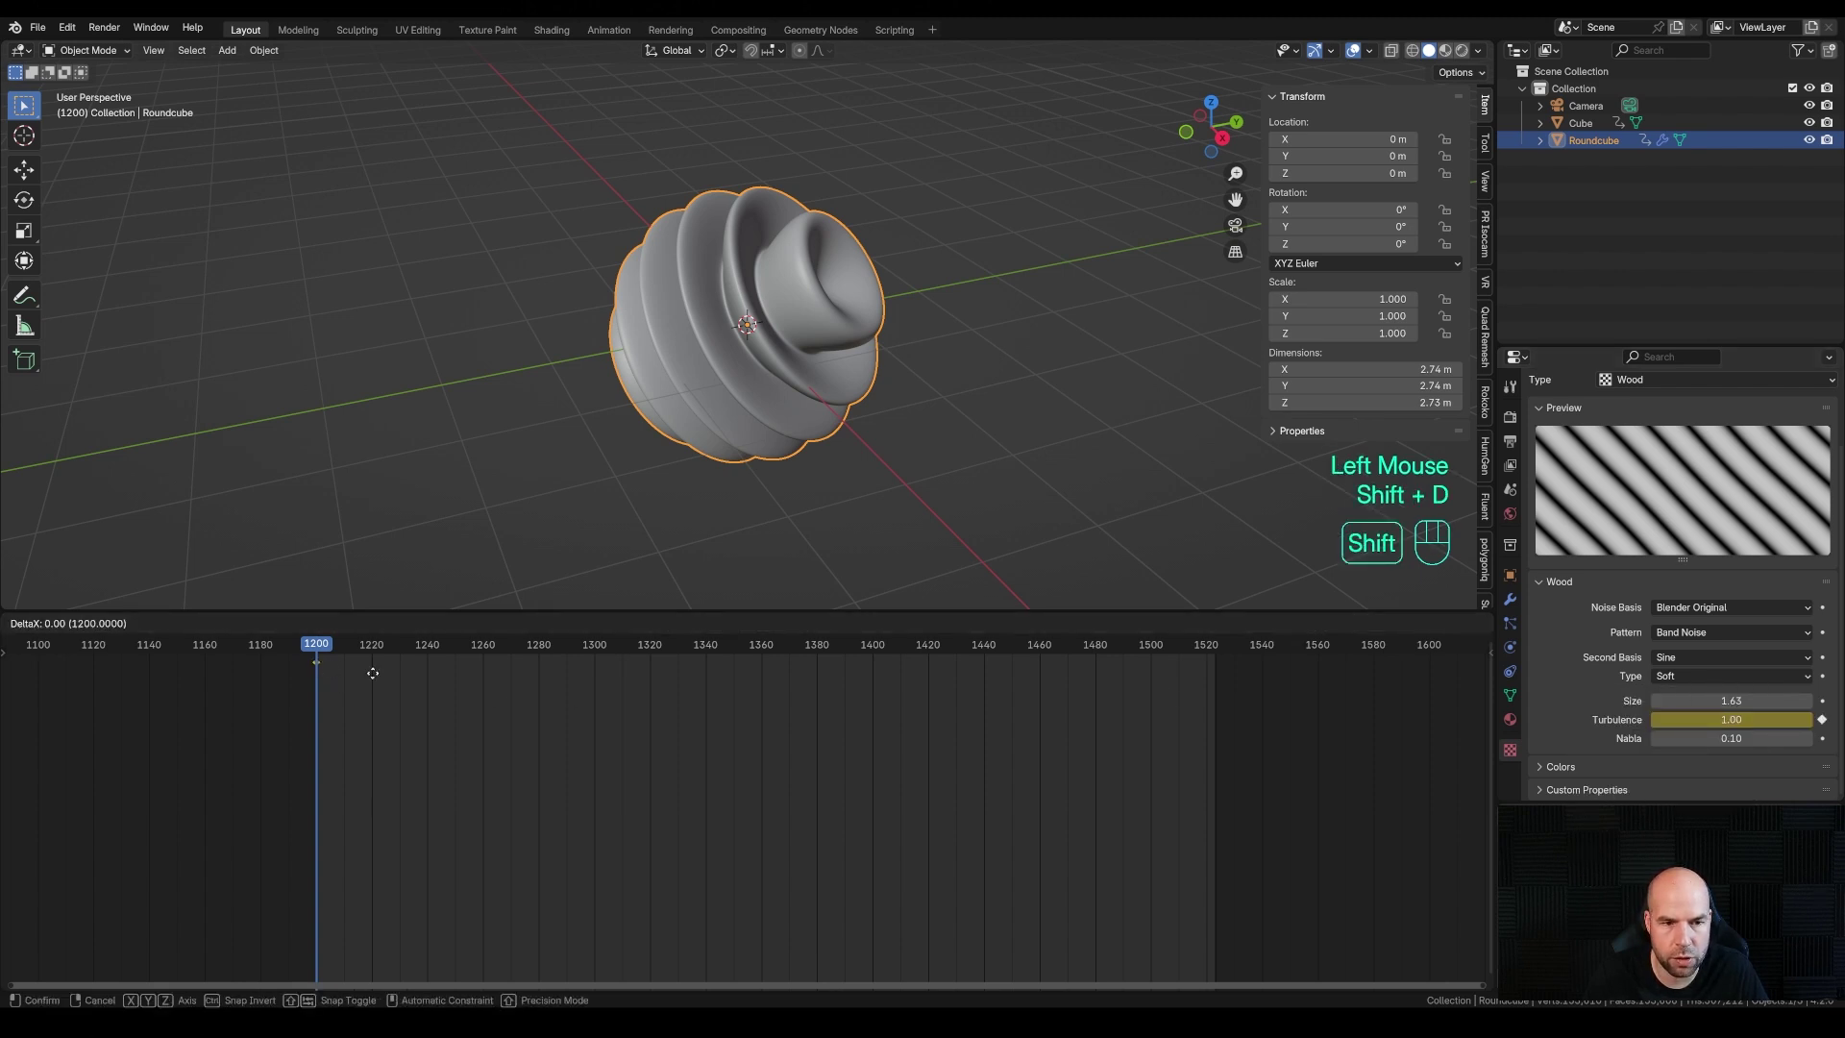
left_click(1231, 719)
At frame 1363, raise the Wood texture's turbulence to 41.48 and insert a keyframe for it
double_click(769, 645)
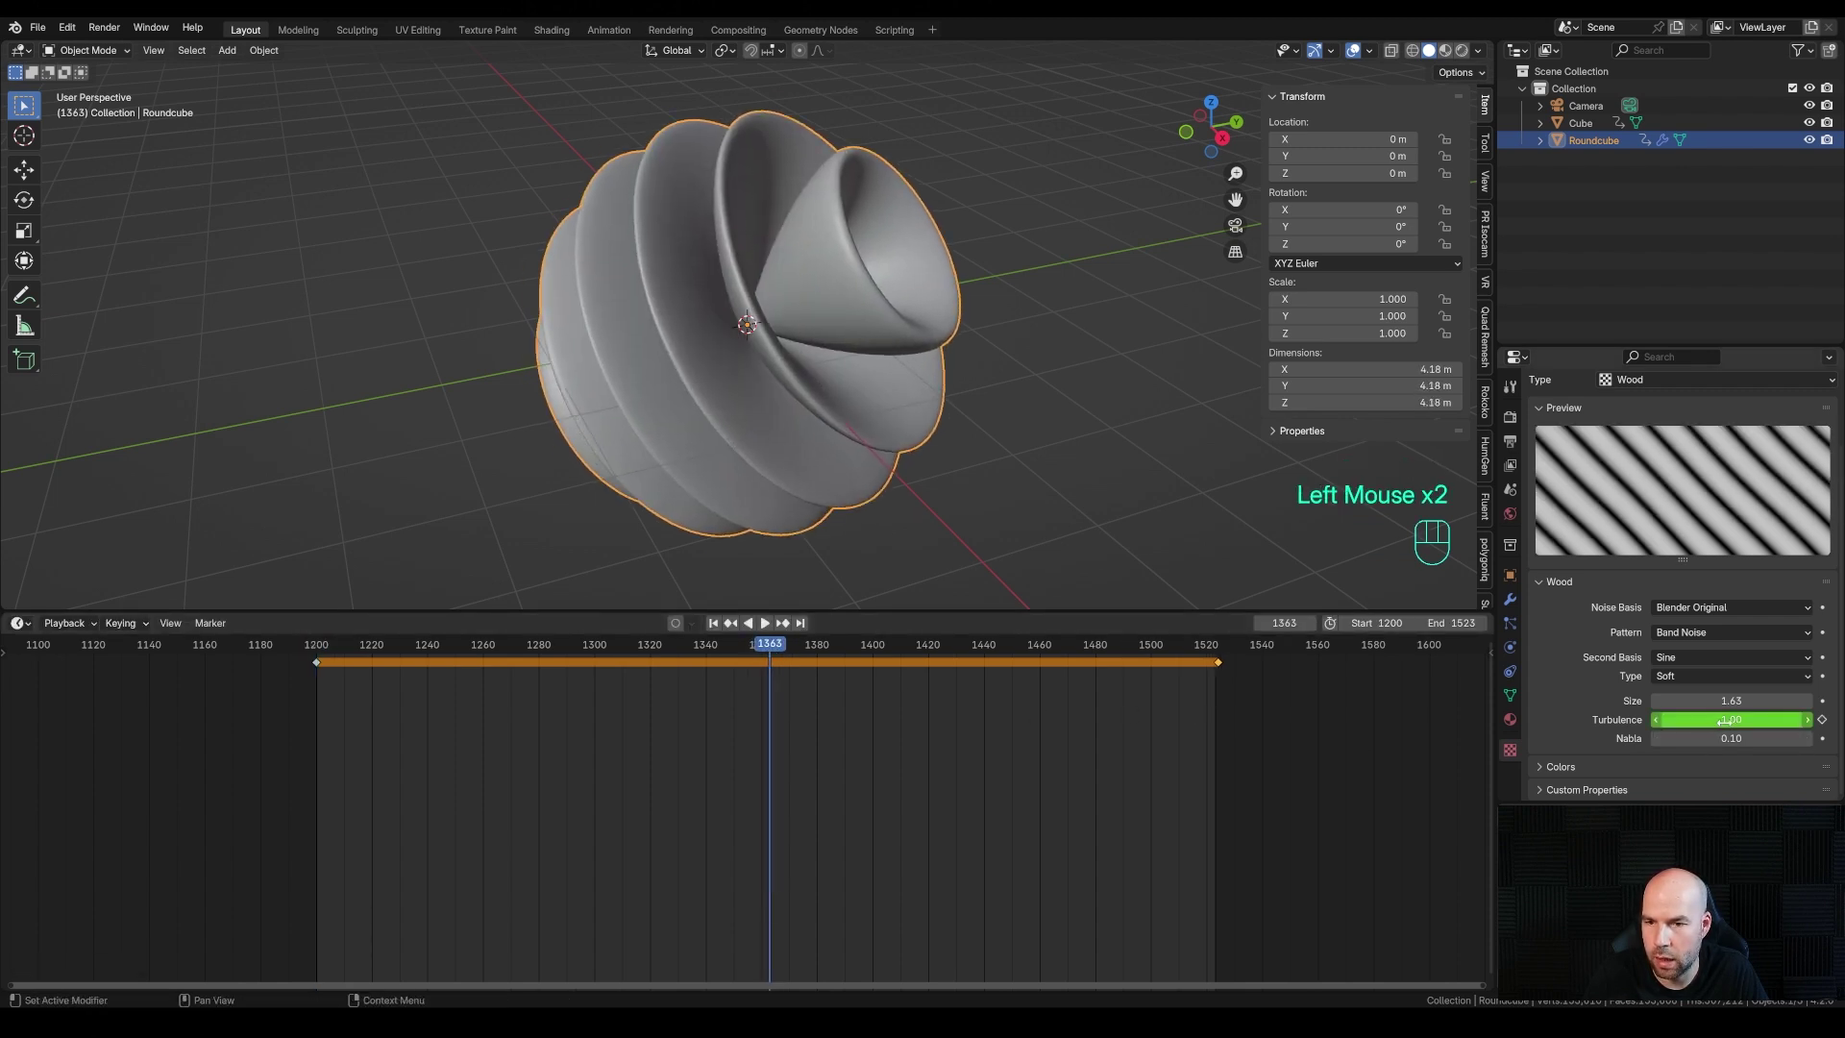
left_click_drag(1720, 721, 1843, 720, "shift")
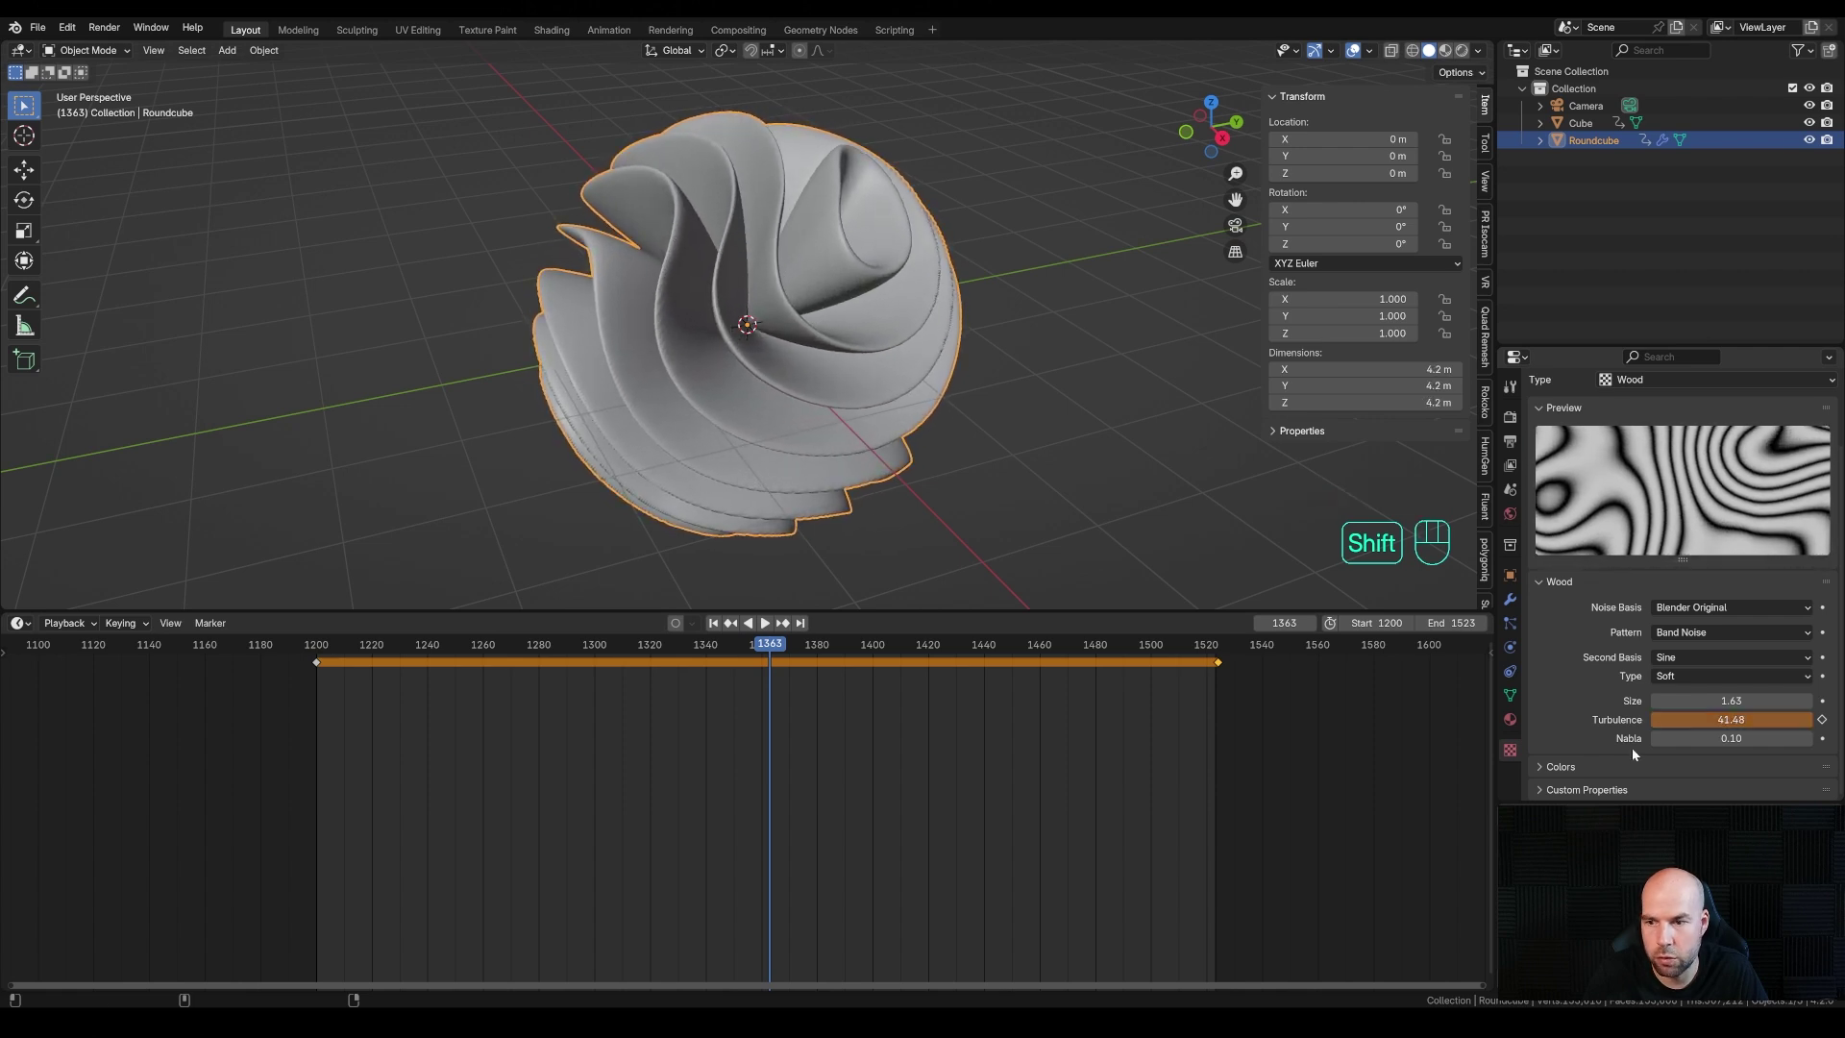
right_click(1673, 718)
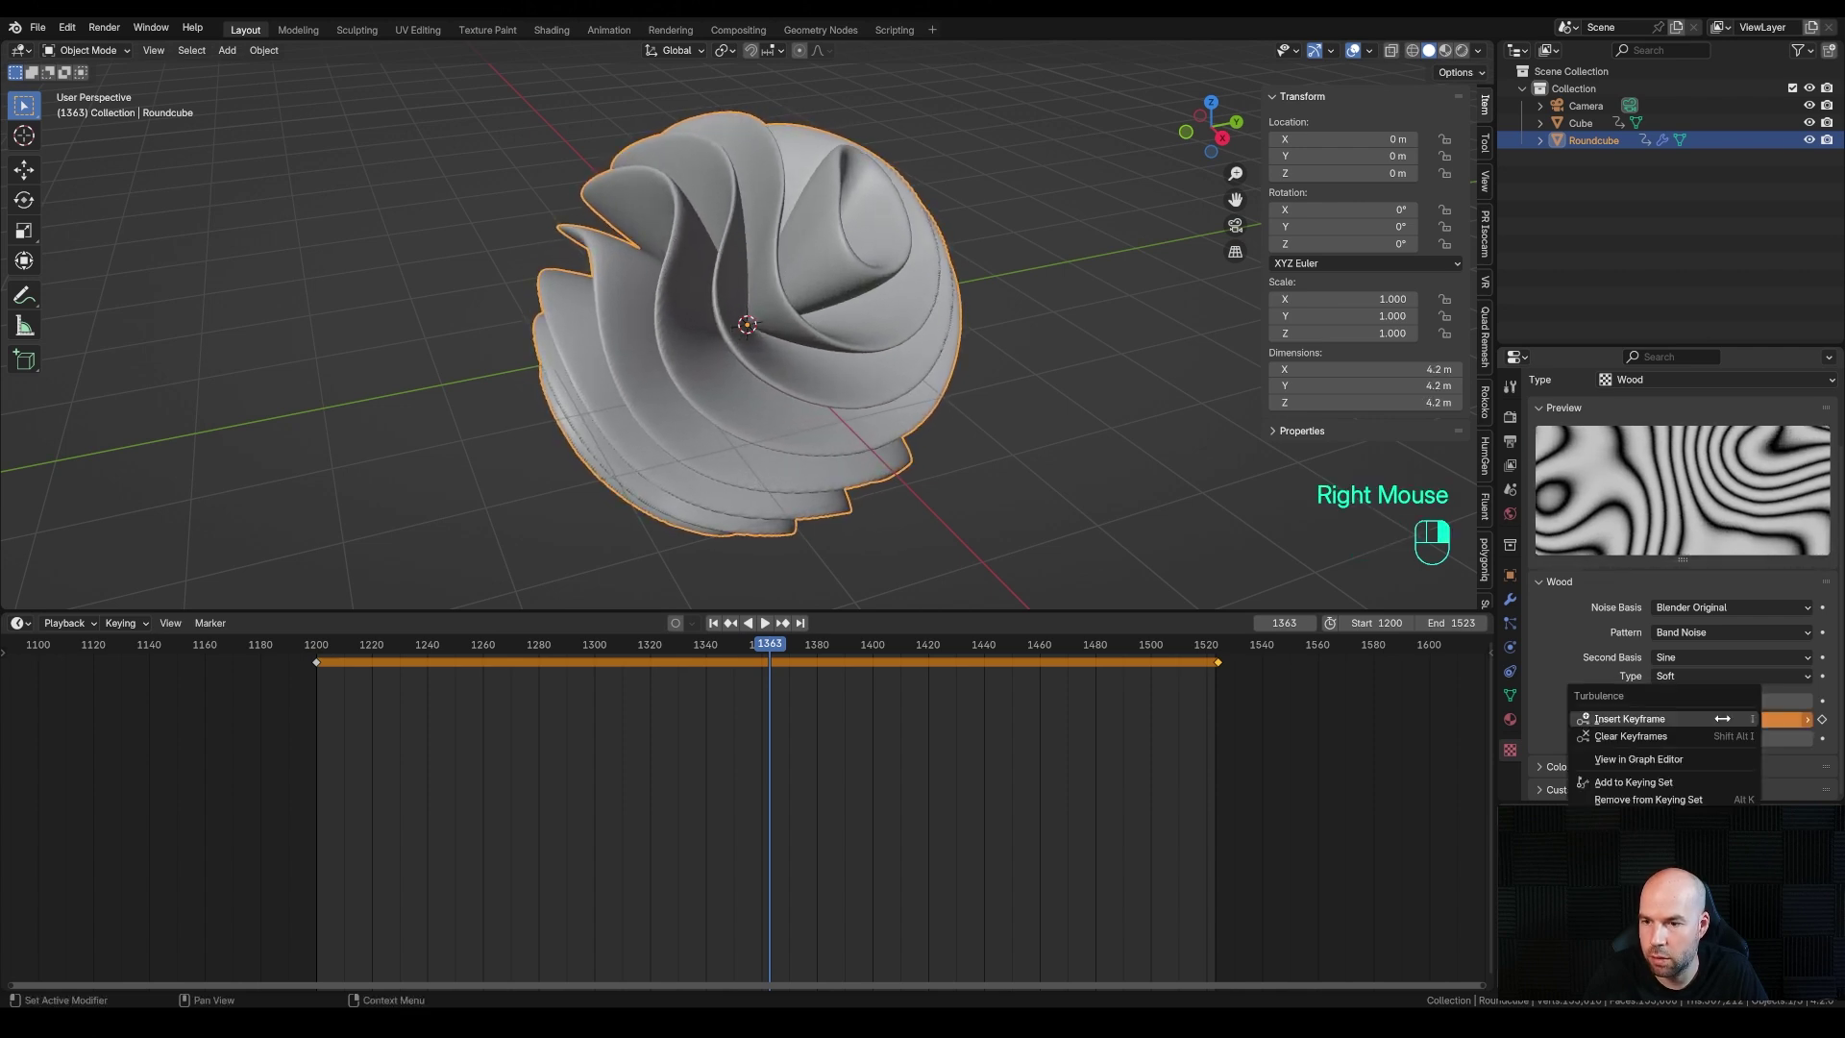
left_click(1674, 718)
Play the animation from the start of the range to review the turbulence change, then return to about frame 1201
left_click_drag(703, 644, 319, 654)
key("space")
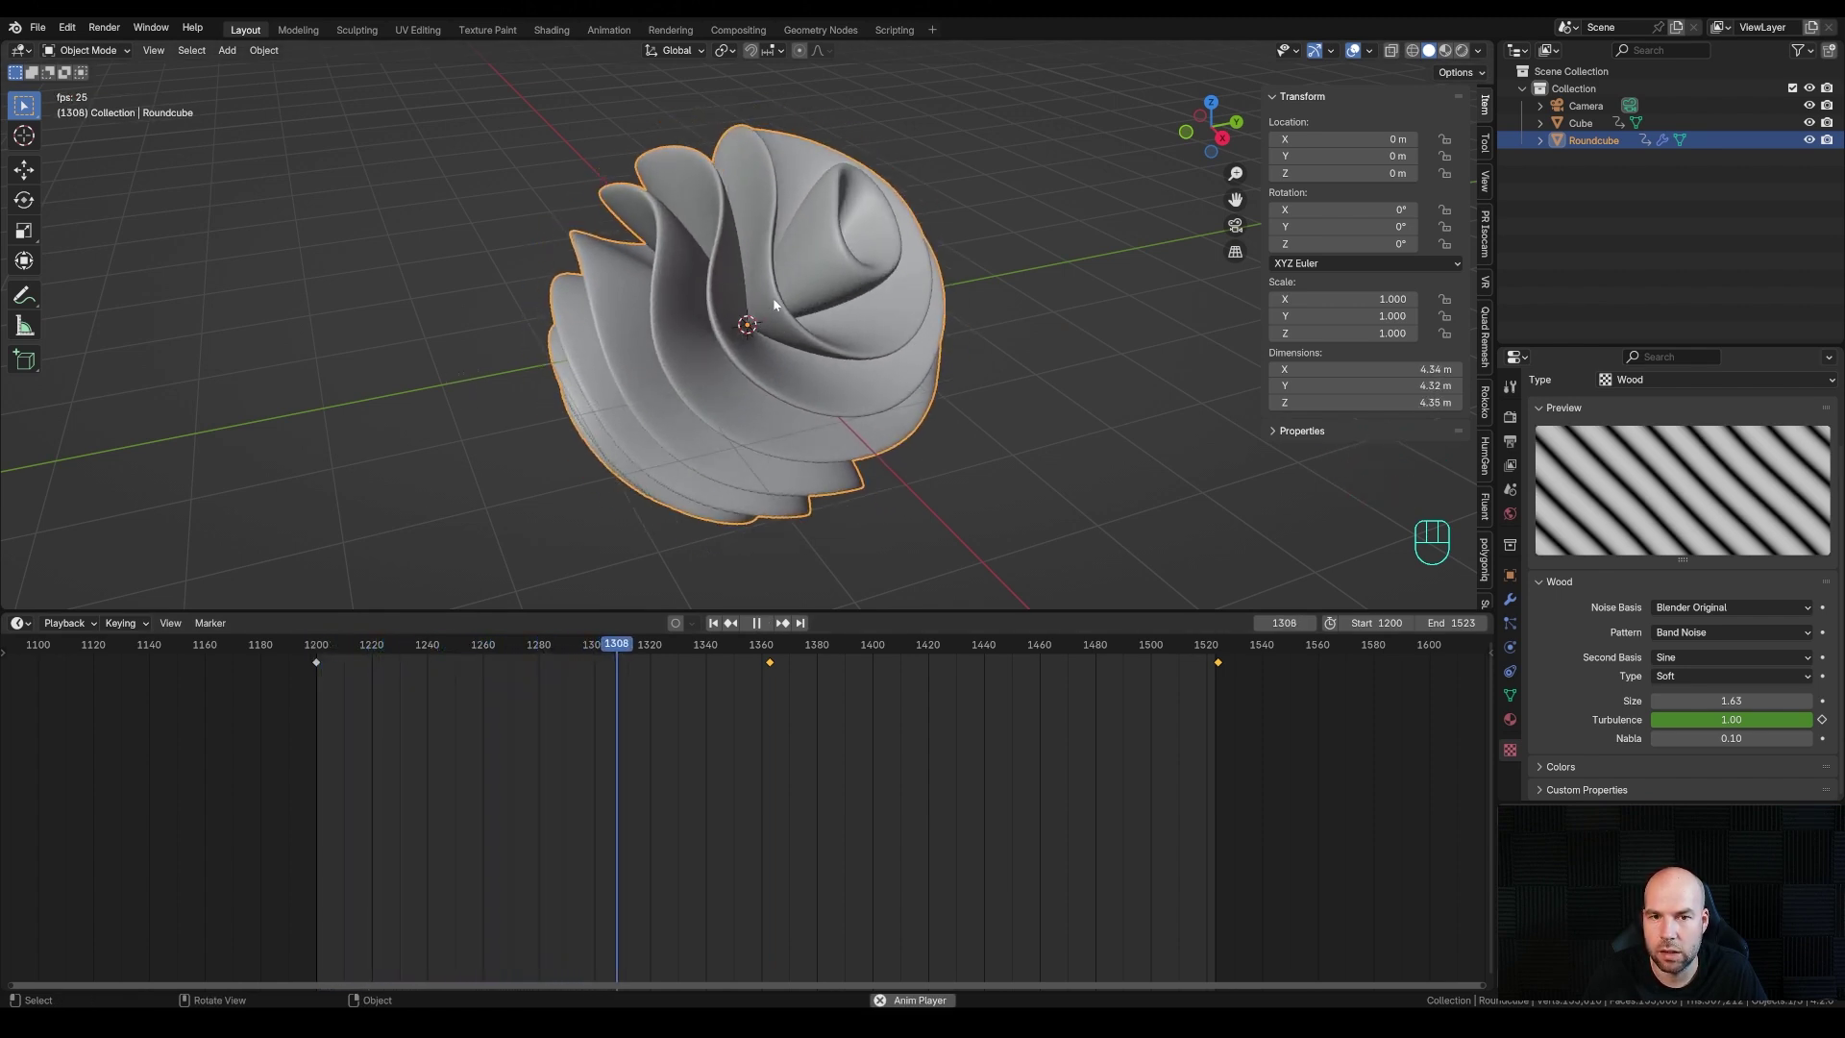
scroll(742, 346, "up", 2)
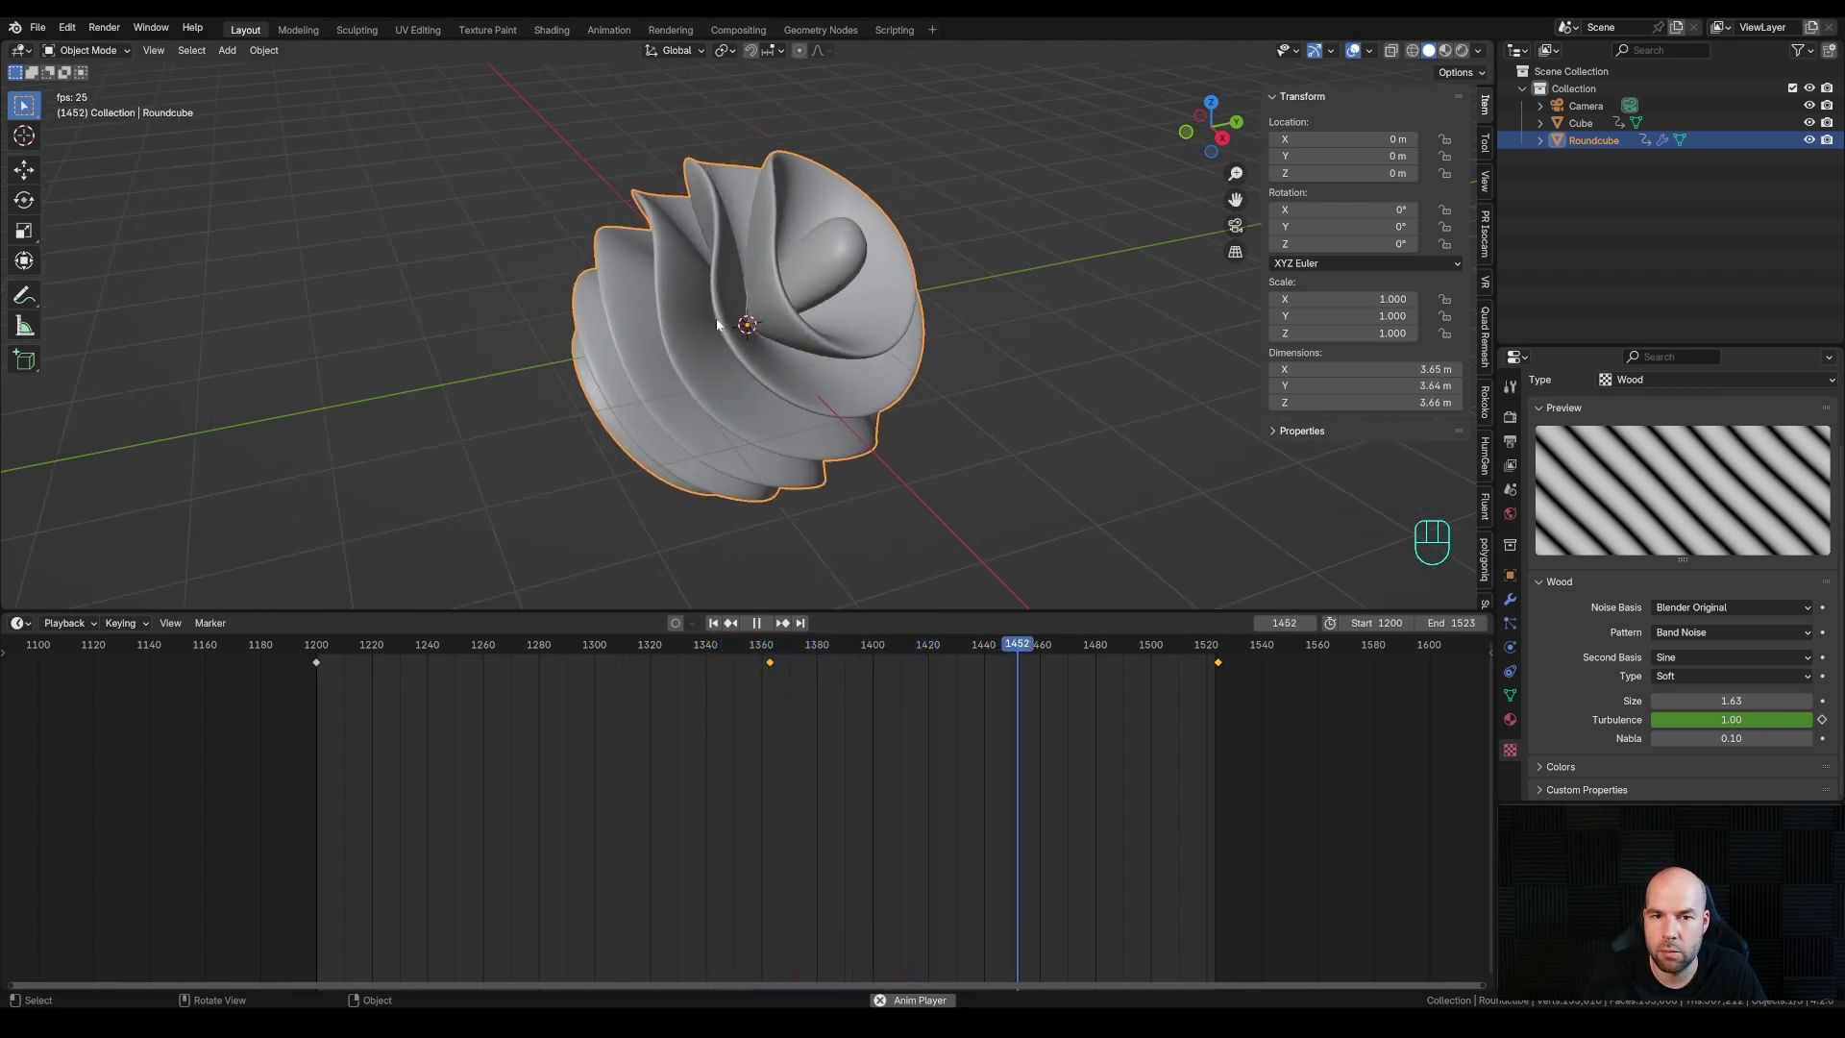
key("space")
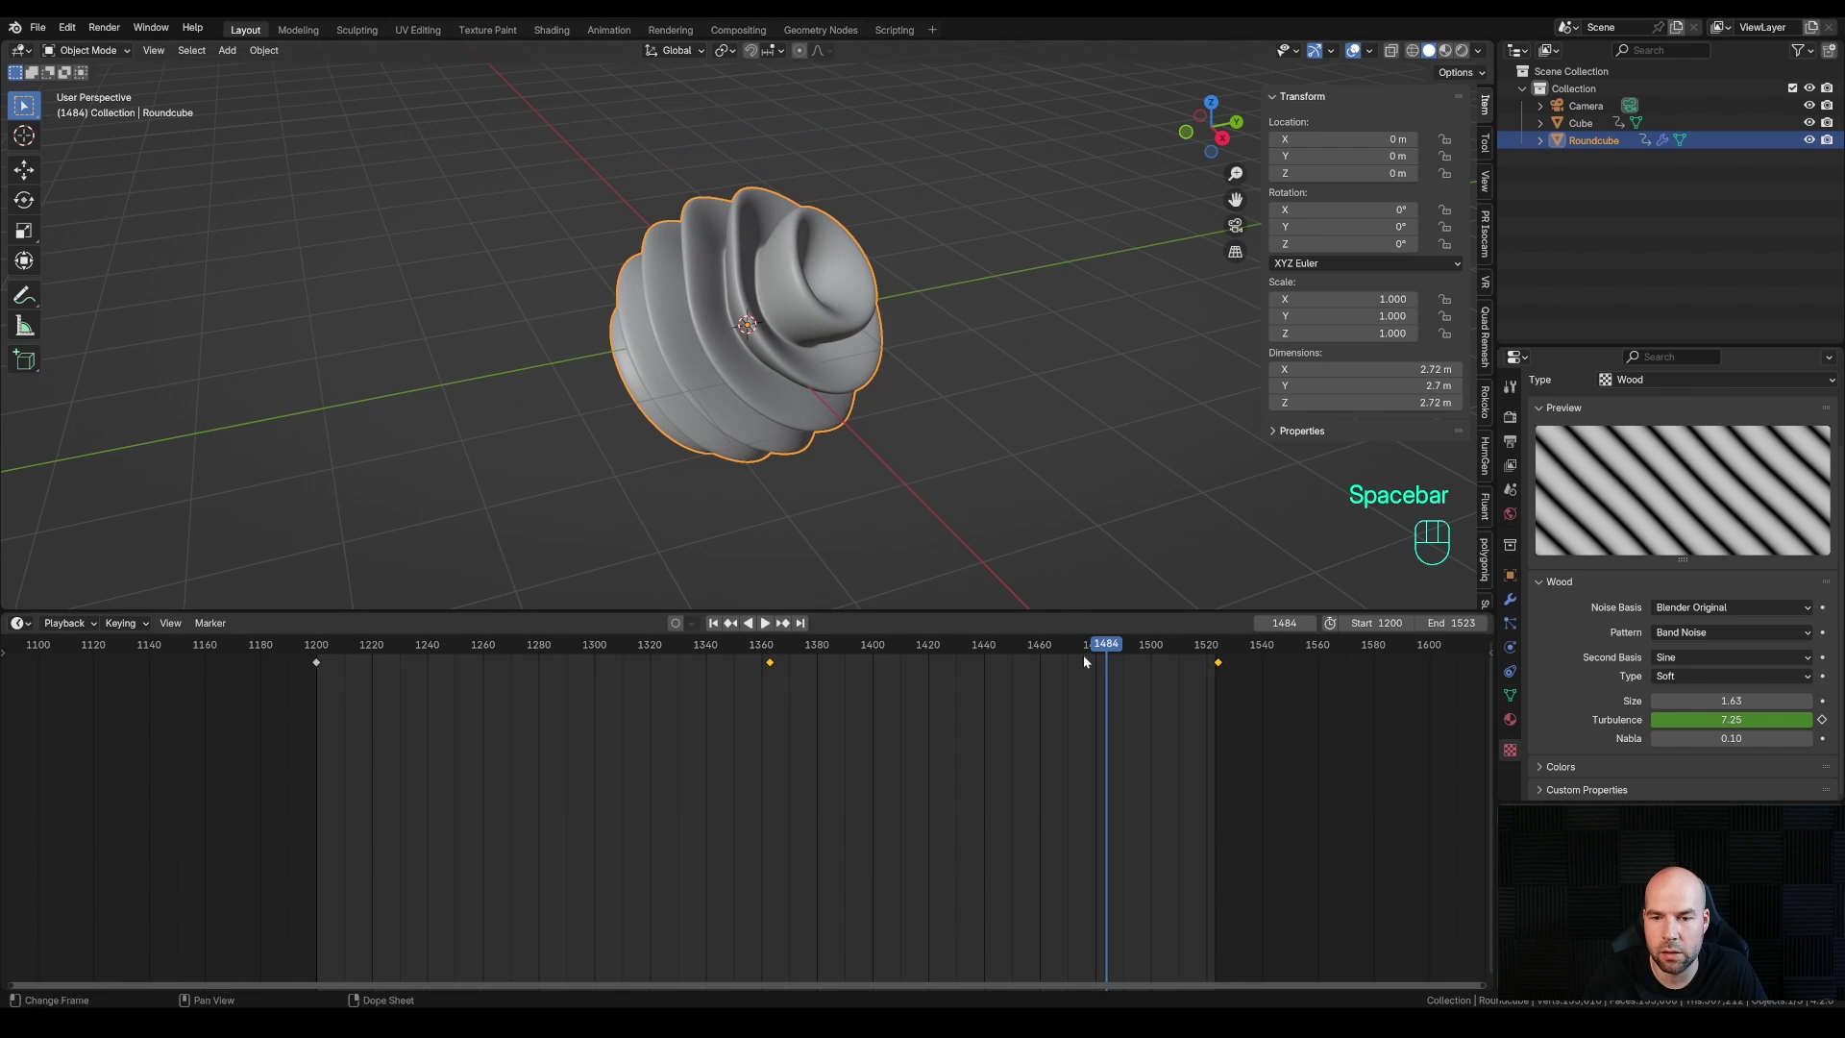
left_click_drag(1078, 650, 321, 664)
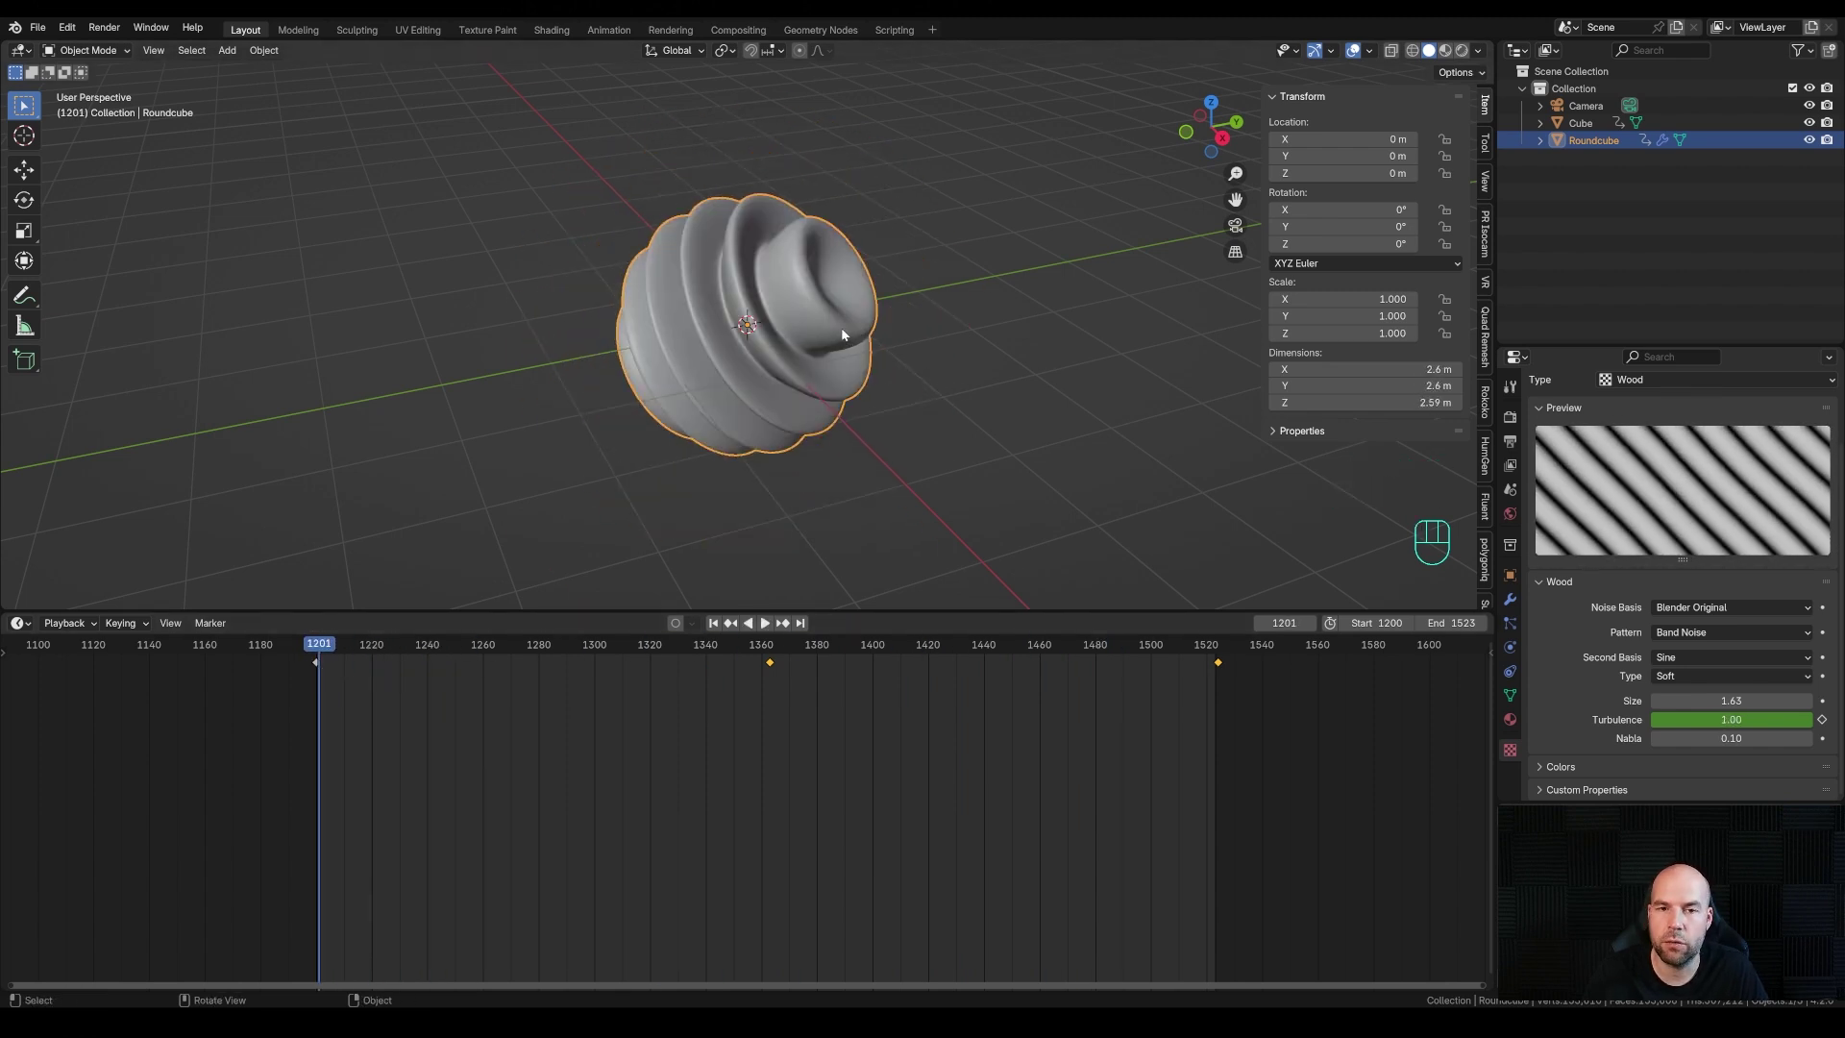
Add a plane mesh at the origin and scale it up in Edit Mode to about 51.9 m across
scroll(770, 310, "down", 5)
key("shift+a")
mouse_move(786, 337)
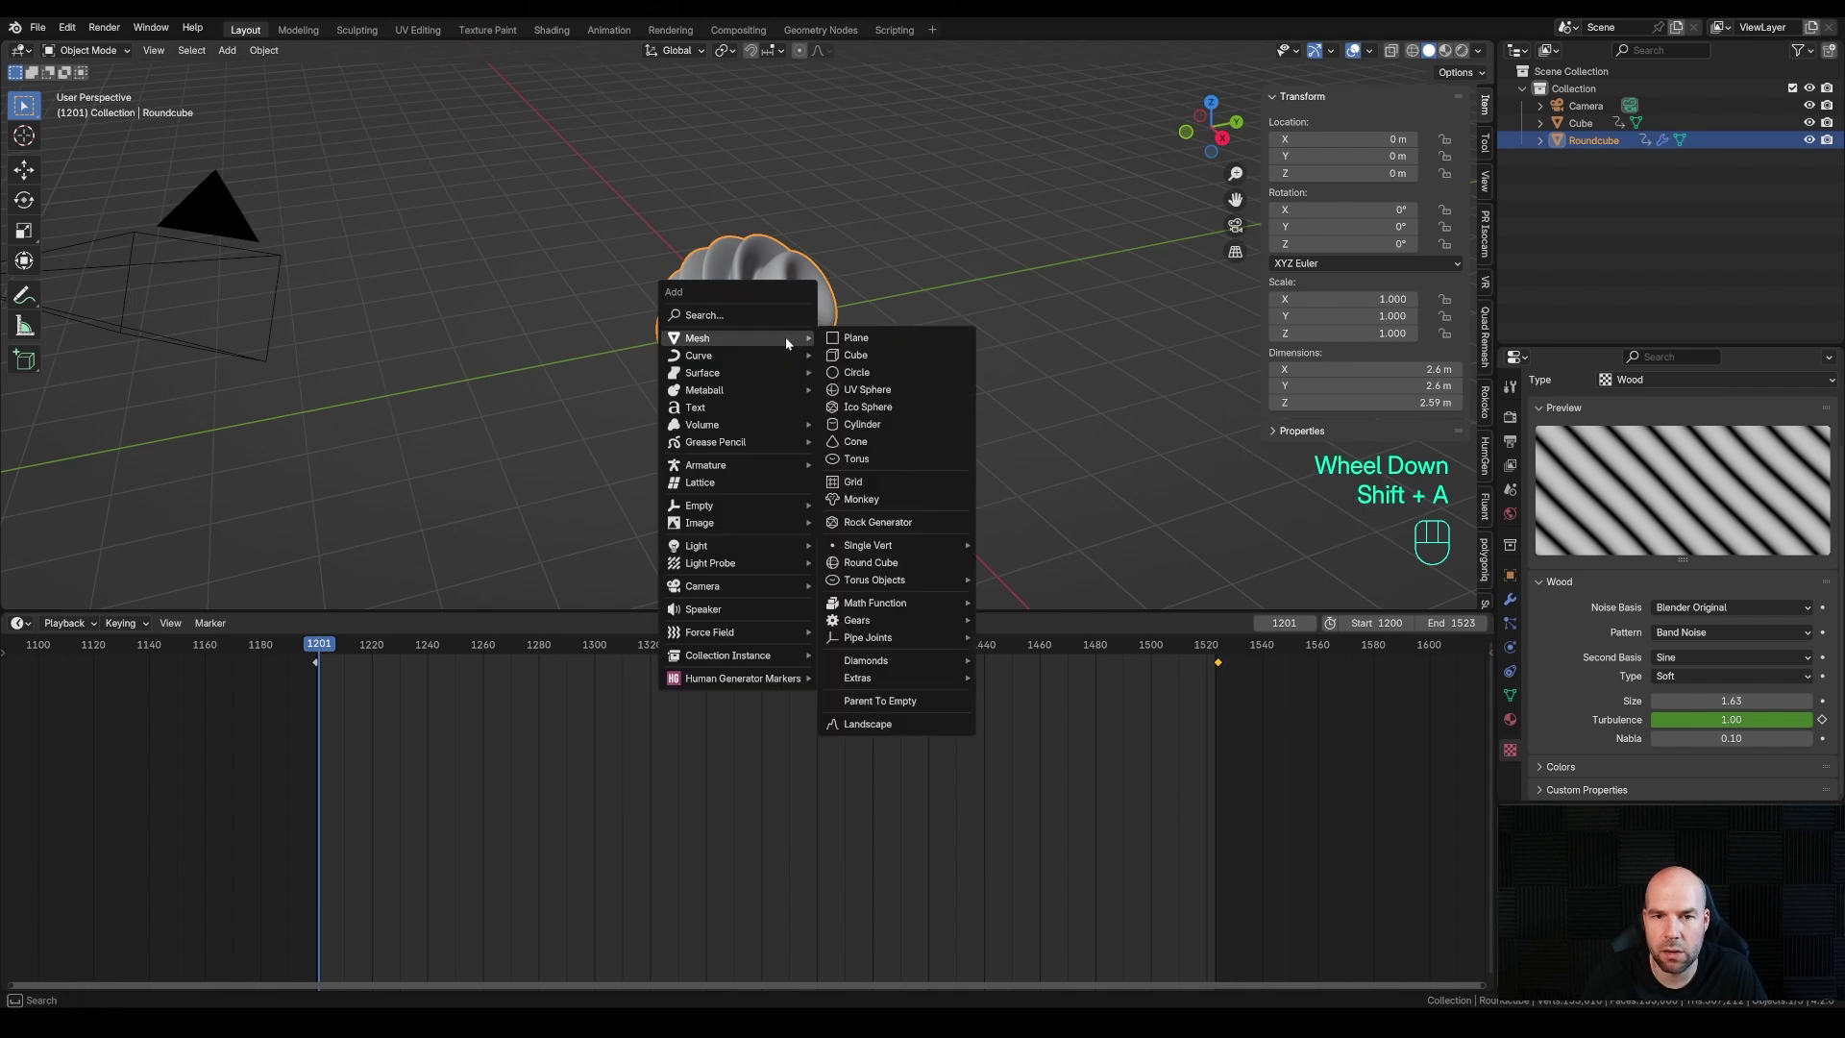
left_click(850, 338)
scroll(745, 326, "down", 2)
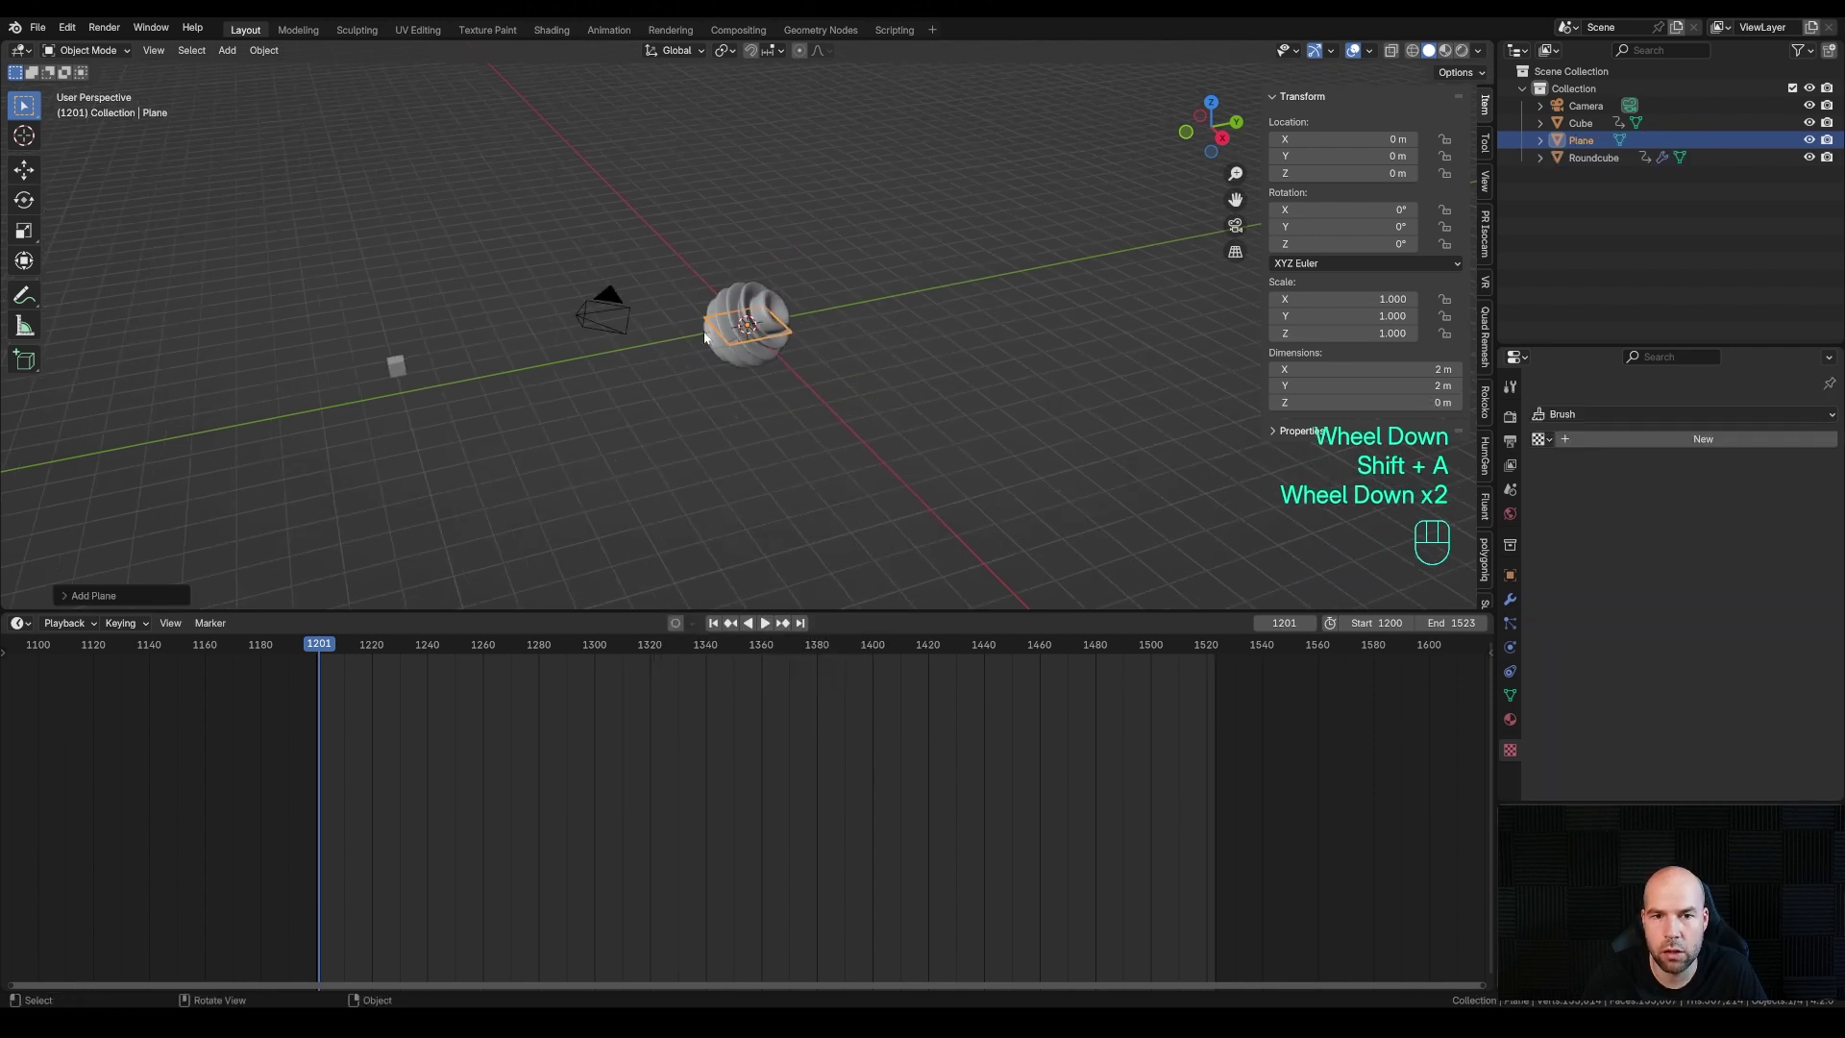
key("Tab")
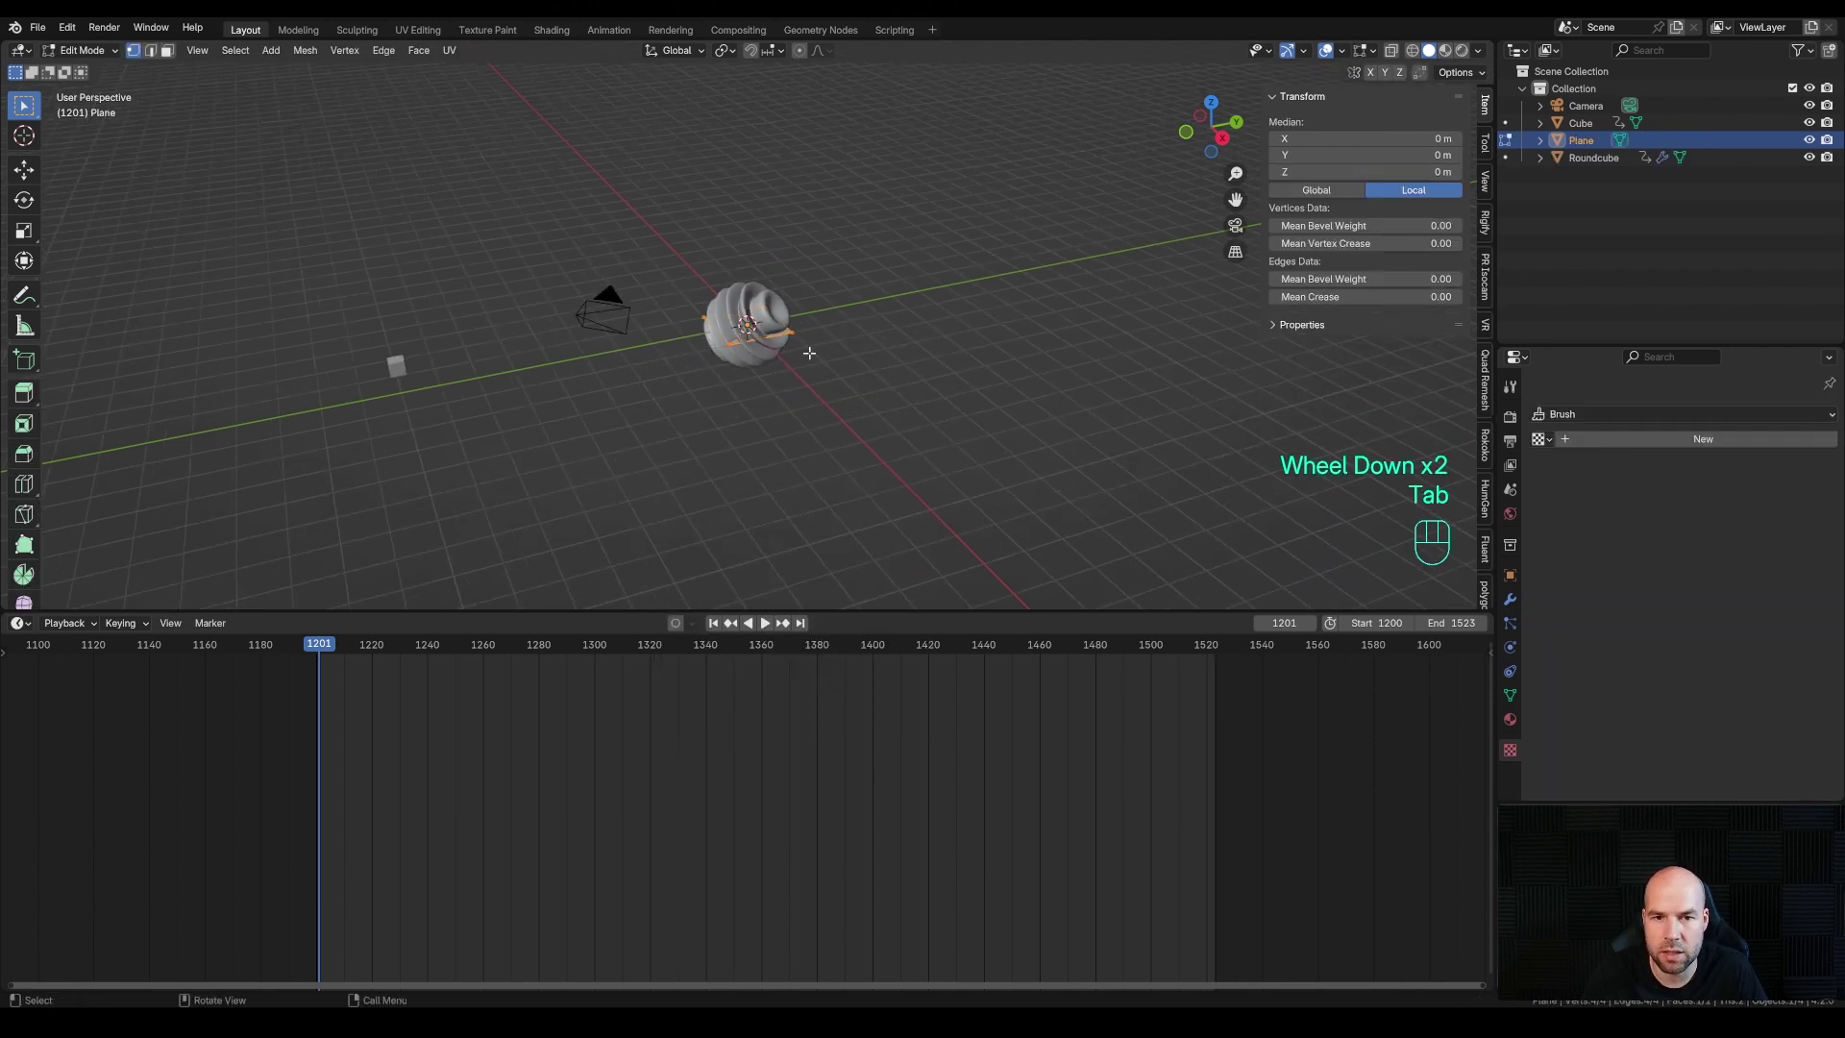
key("s")
left_click(845, 436)
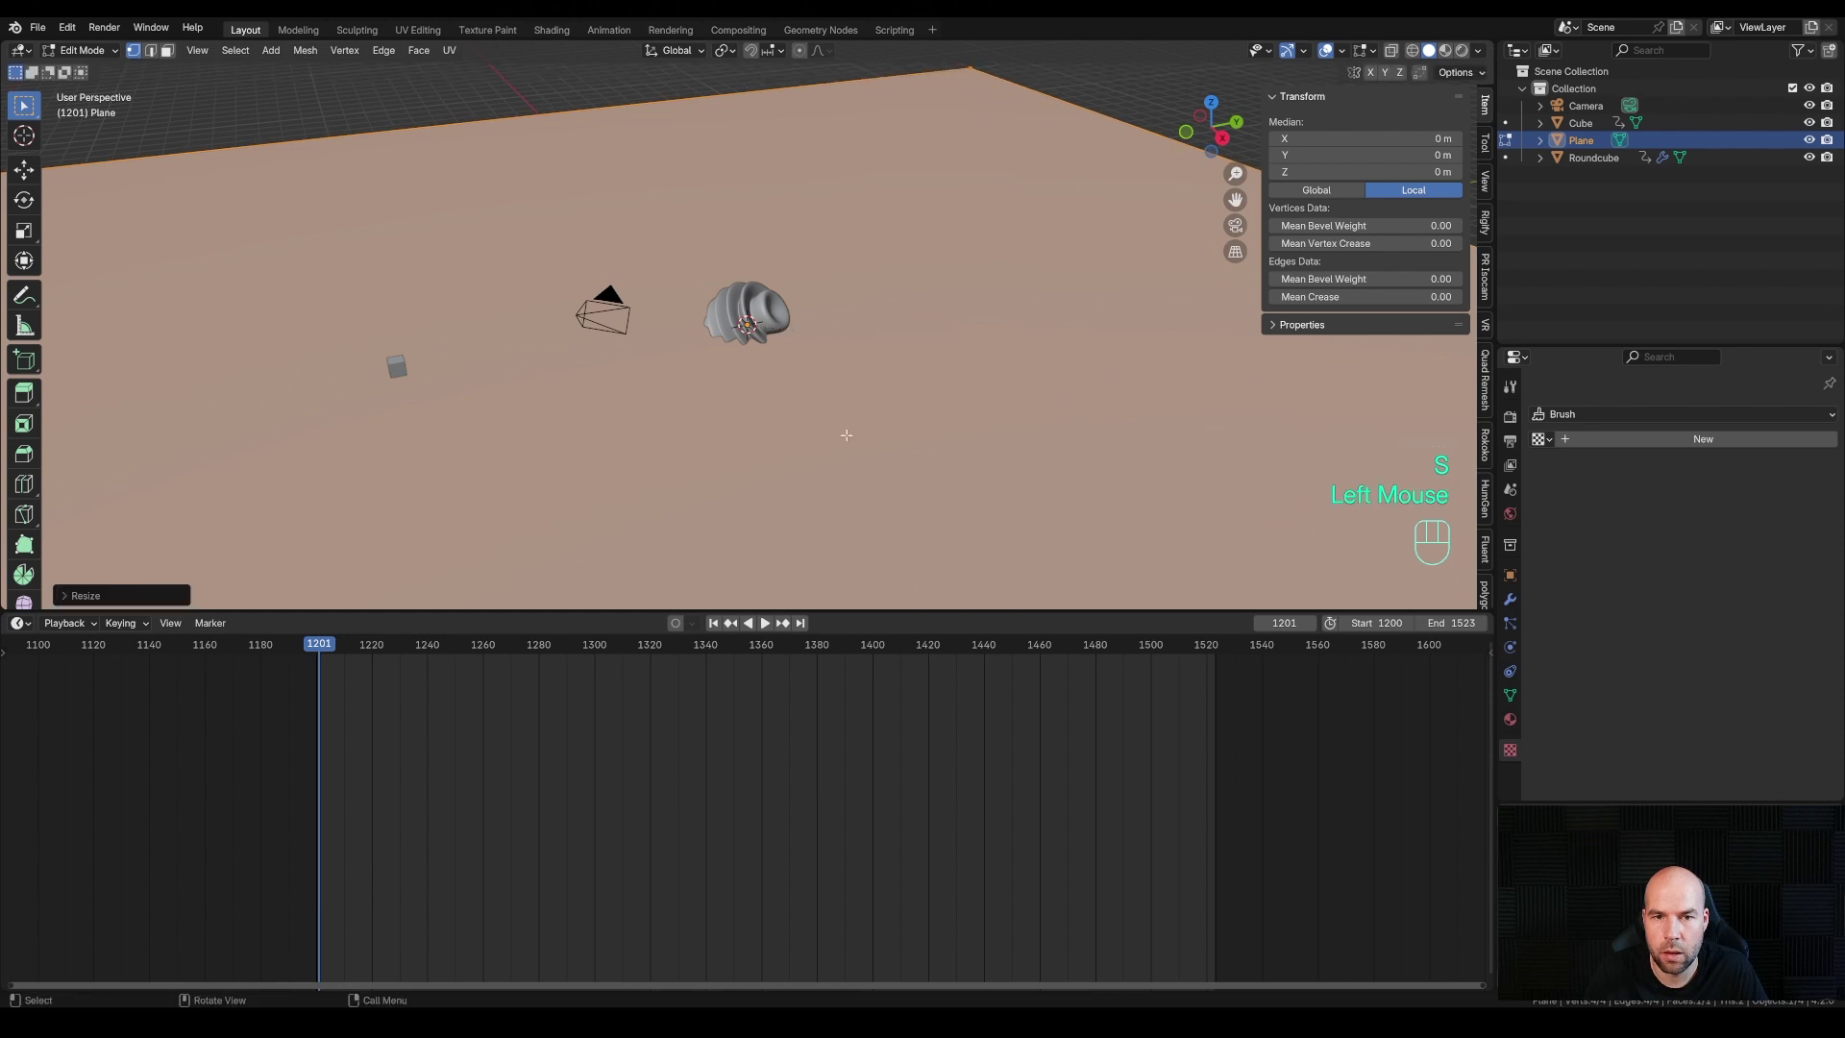
Subdivide the plane's mesh six times in total and return to Object Mode
right_click(781, 434)
left_click(782, 453)
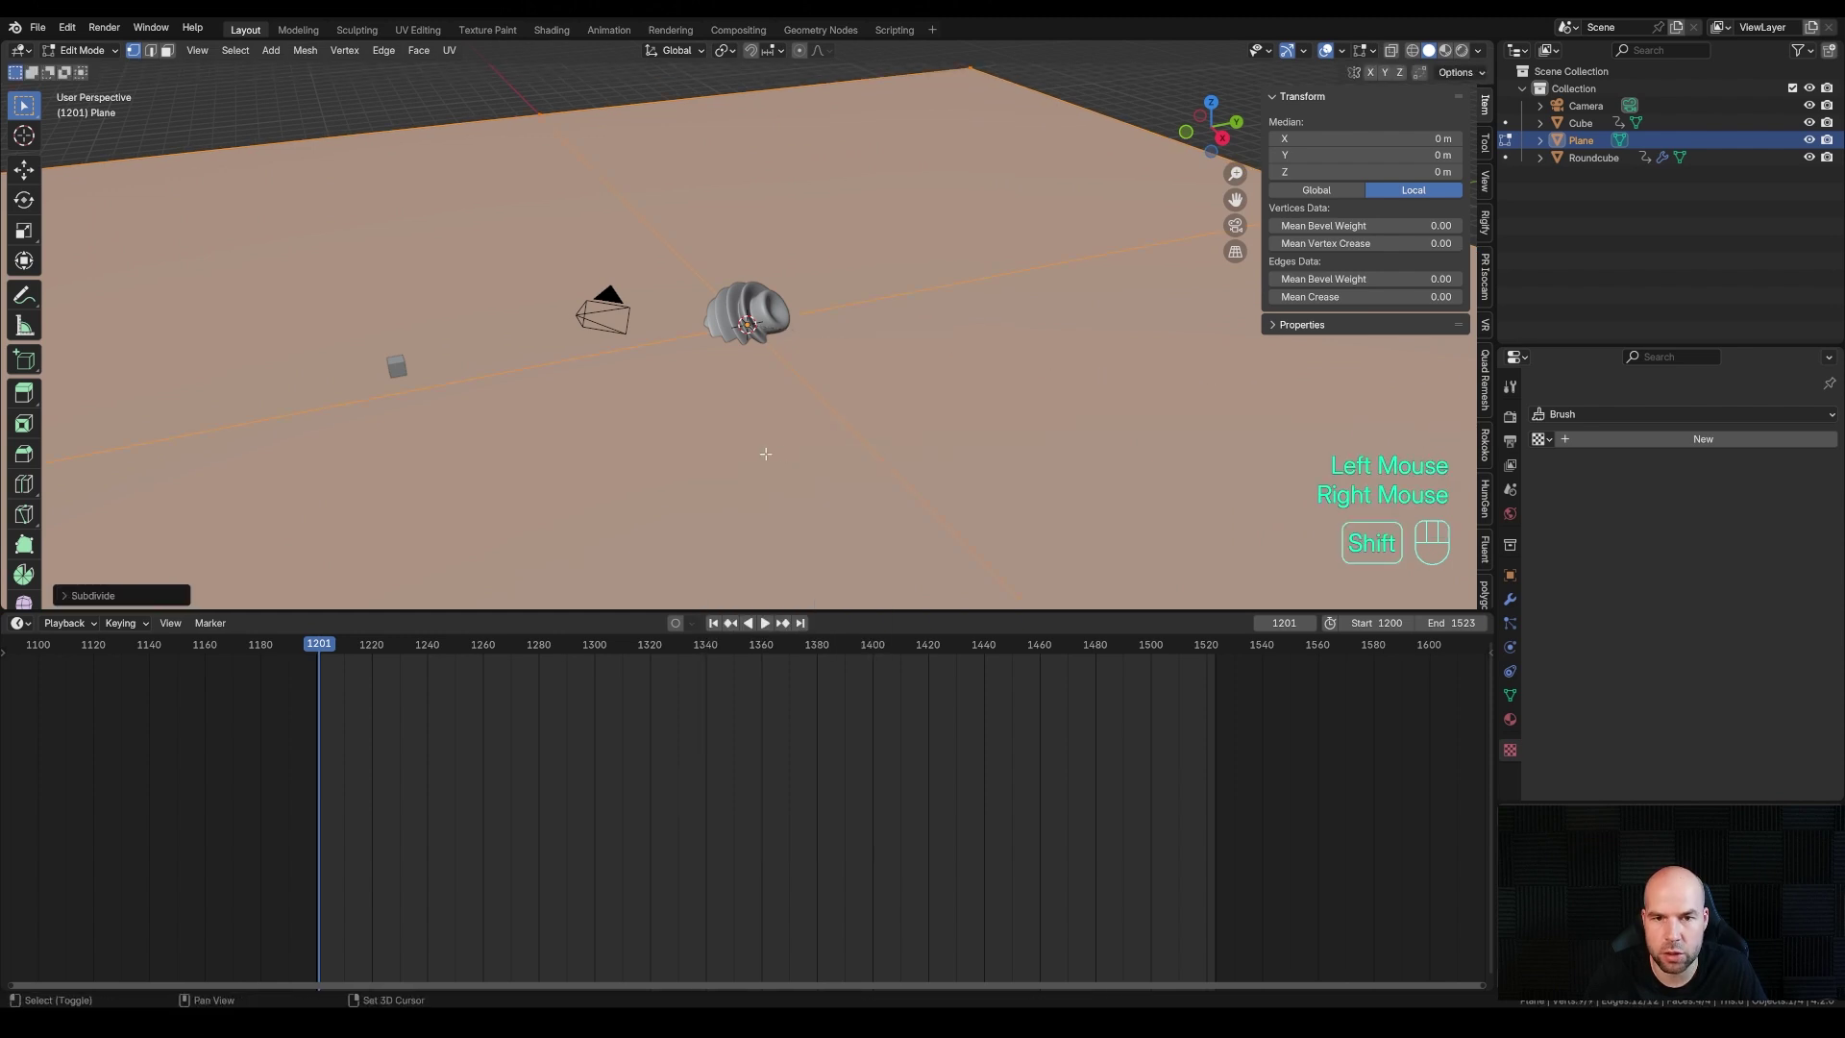
key("shift+r")
key("shift+r")
key("shift+r")
key("shift+r")
key("shift+r")
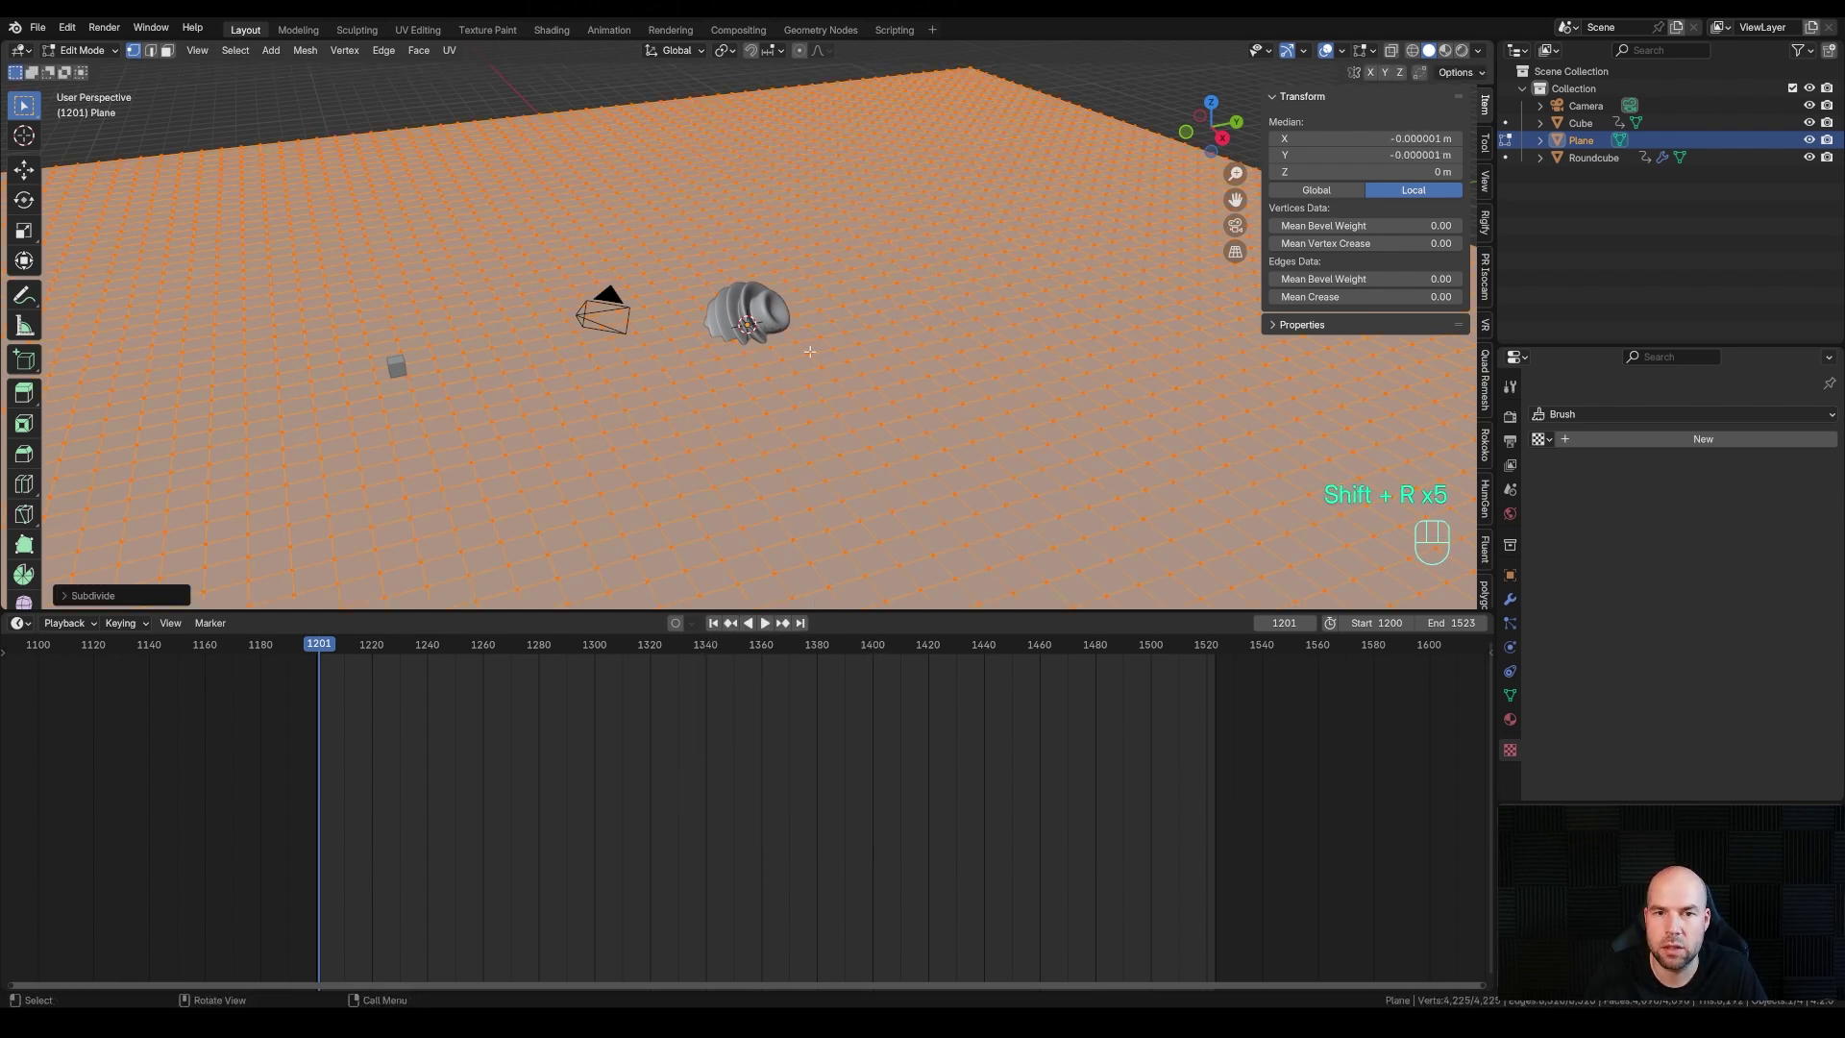
key("Tab")
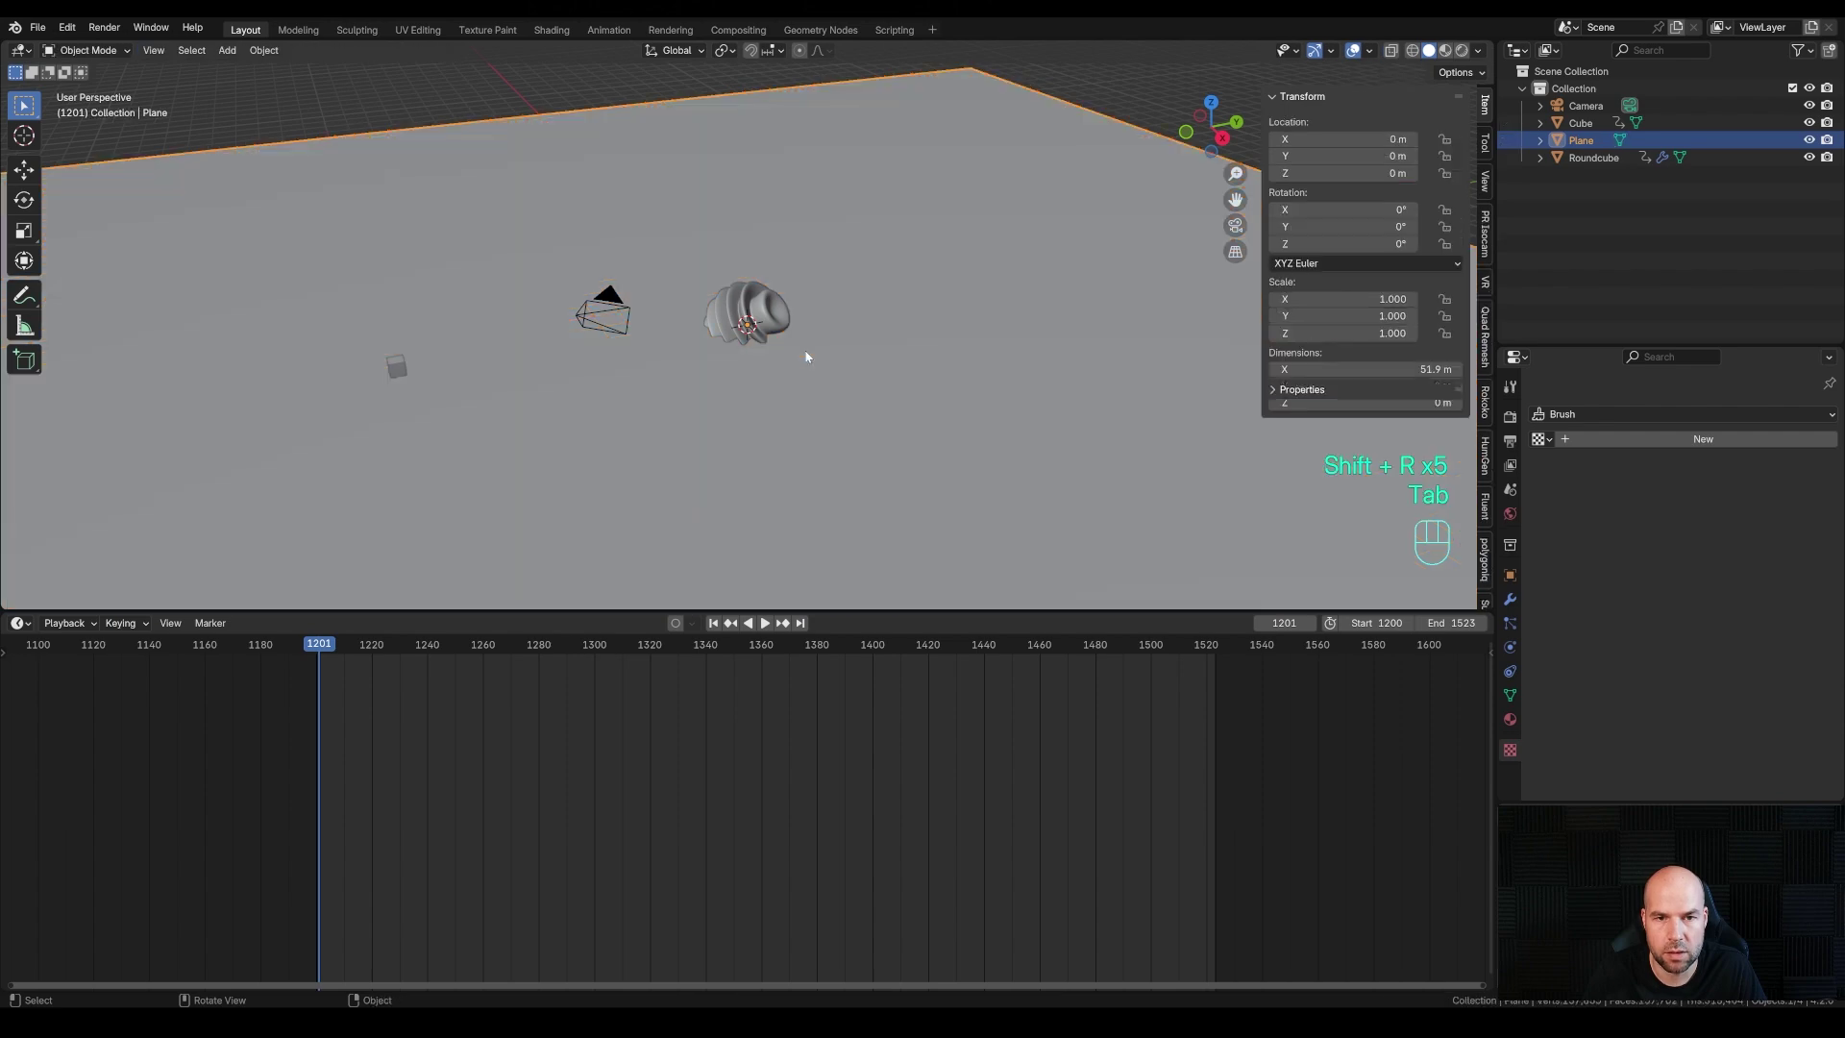
Move the plane down along the Z axis to about -6.1 m, below the round cube
key("g")
key("z")
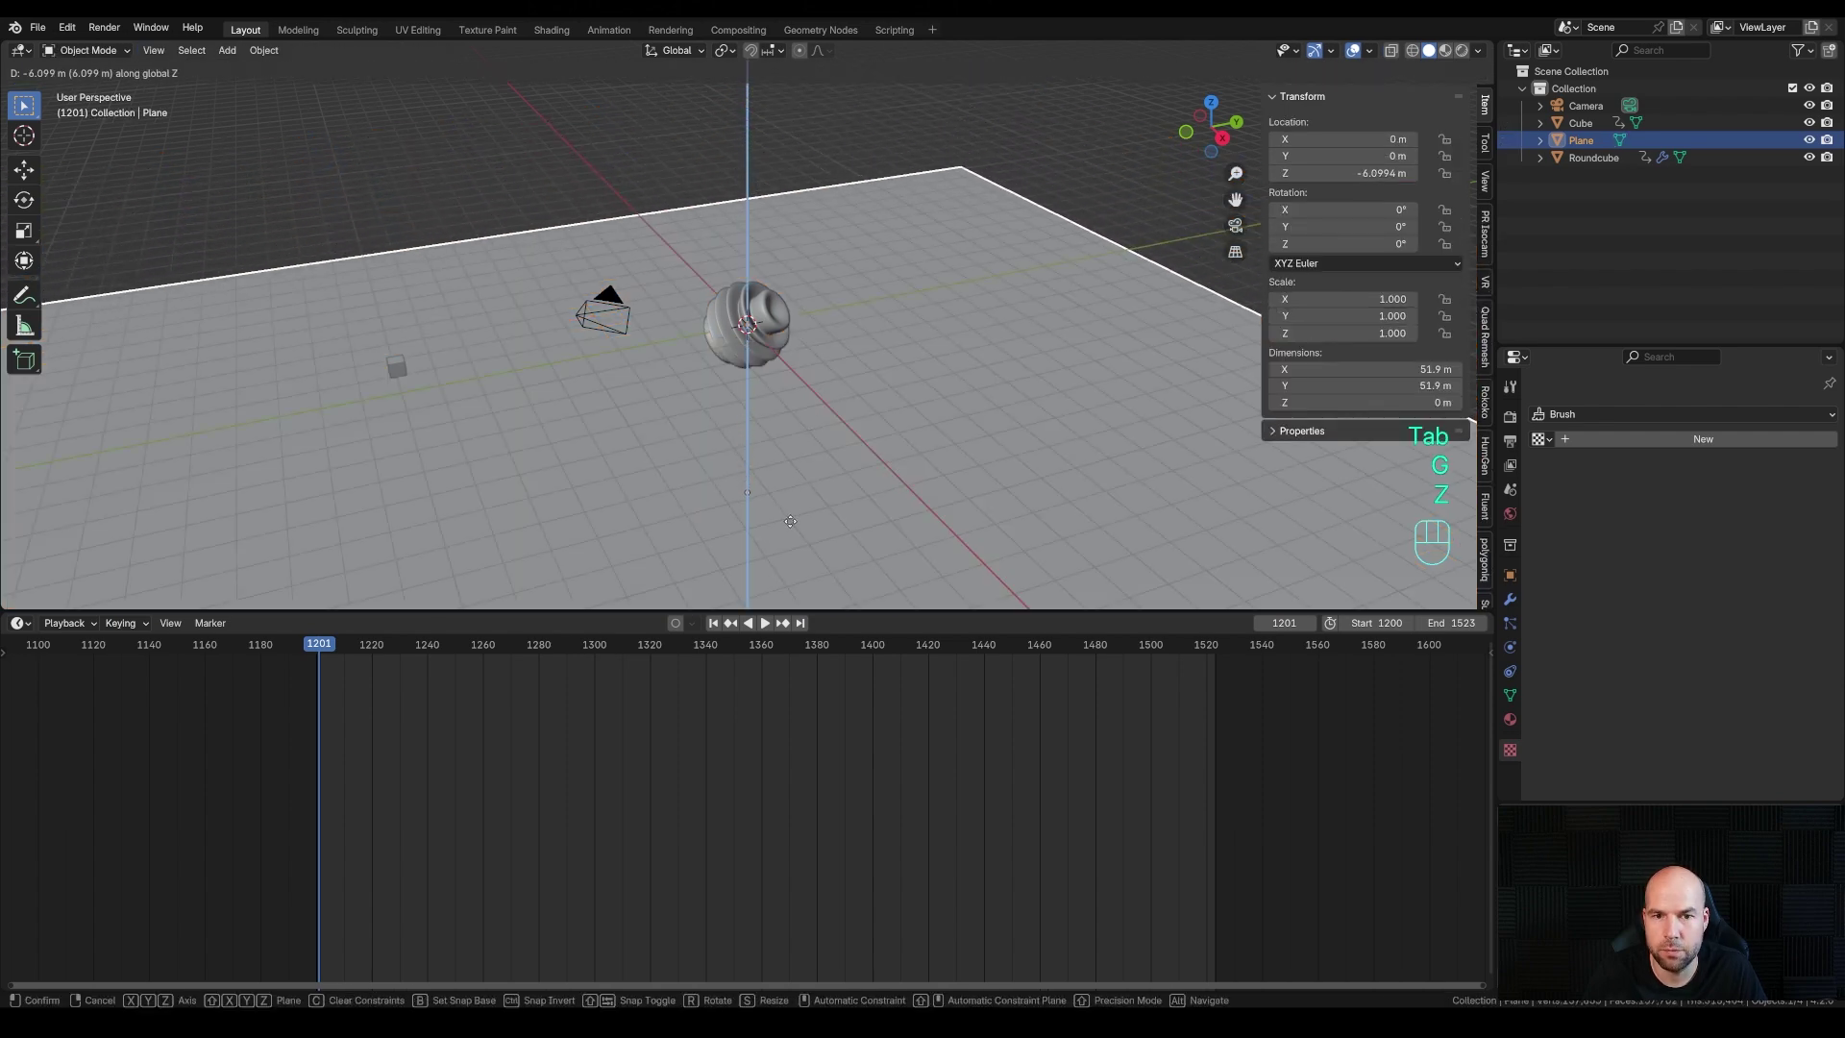
left_click(790, 527)
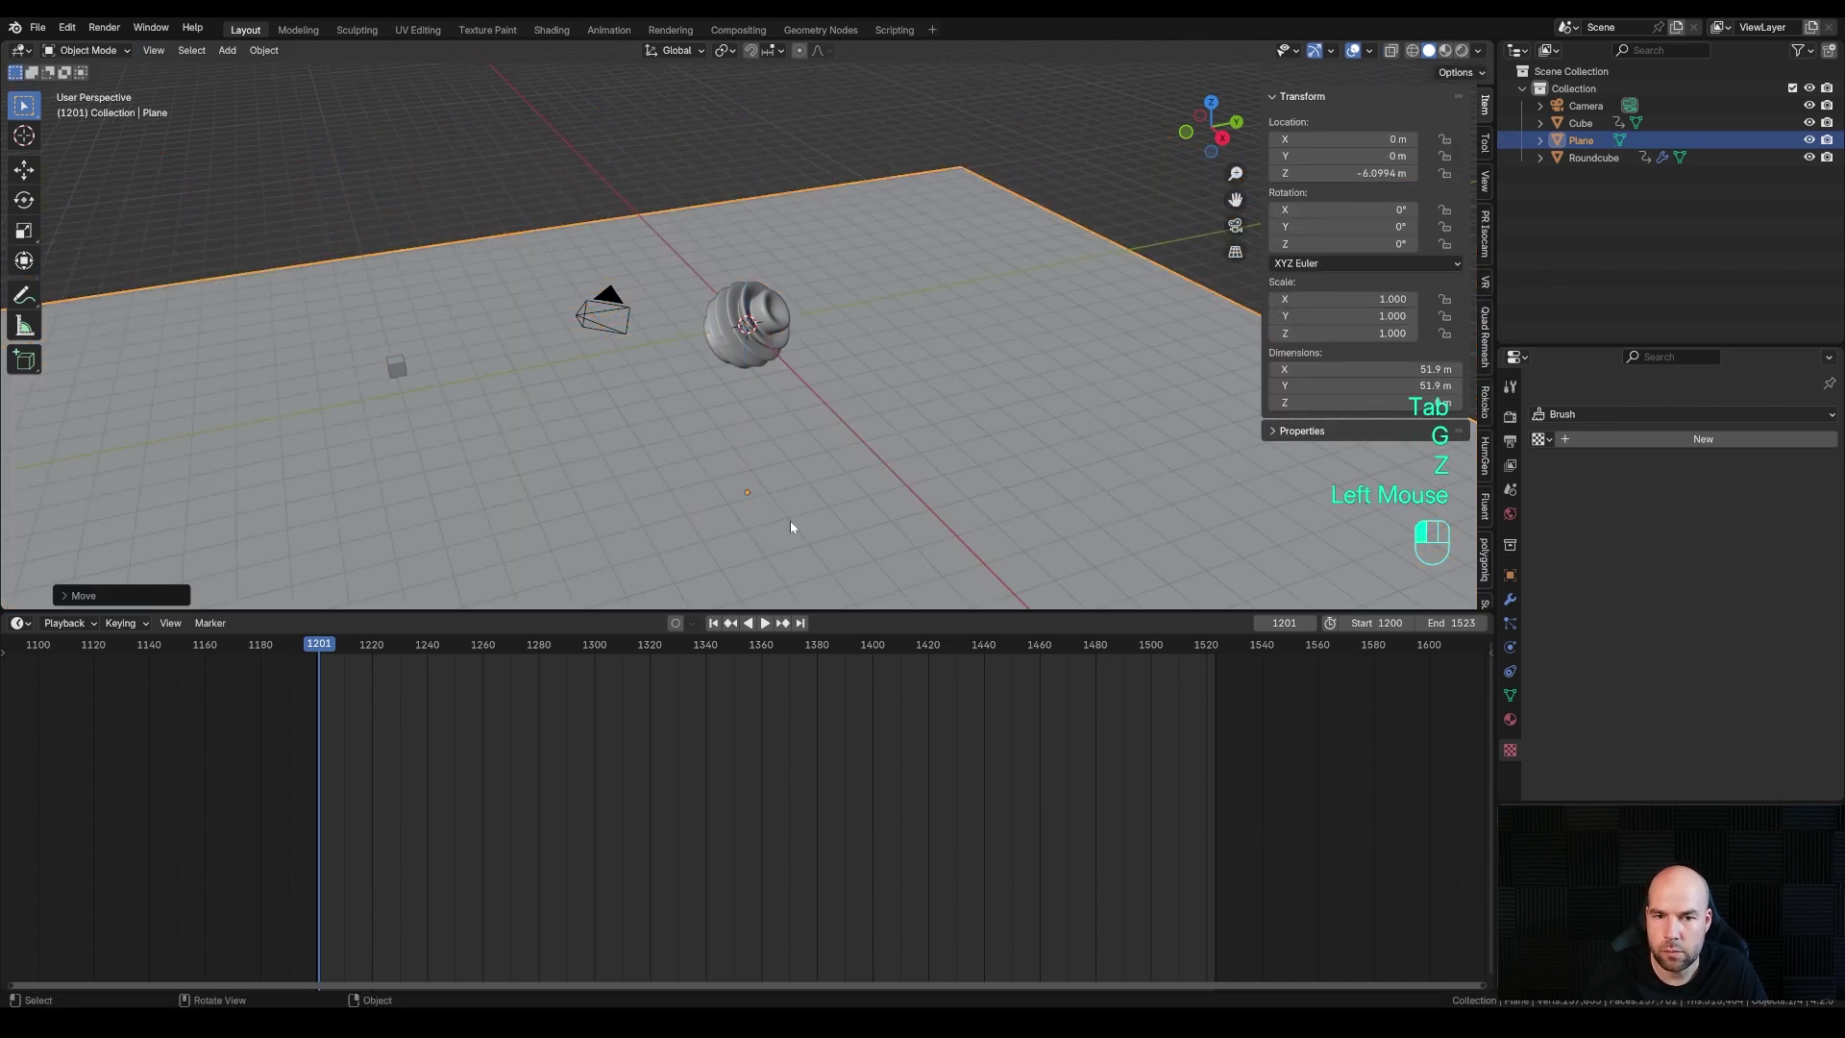
Add a Subdivision Surface modifier to the plane and raise its viewport level to 2
left_click(1509, 599)
left_click(1572, 421)
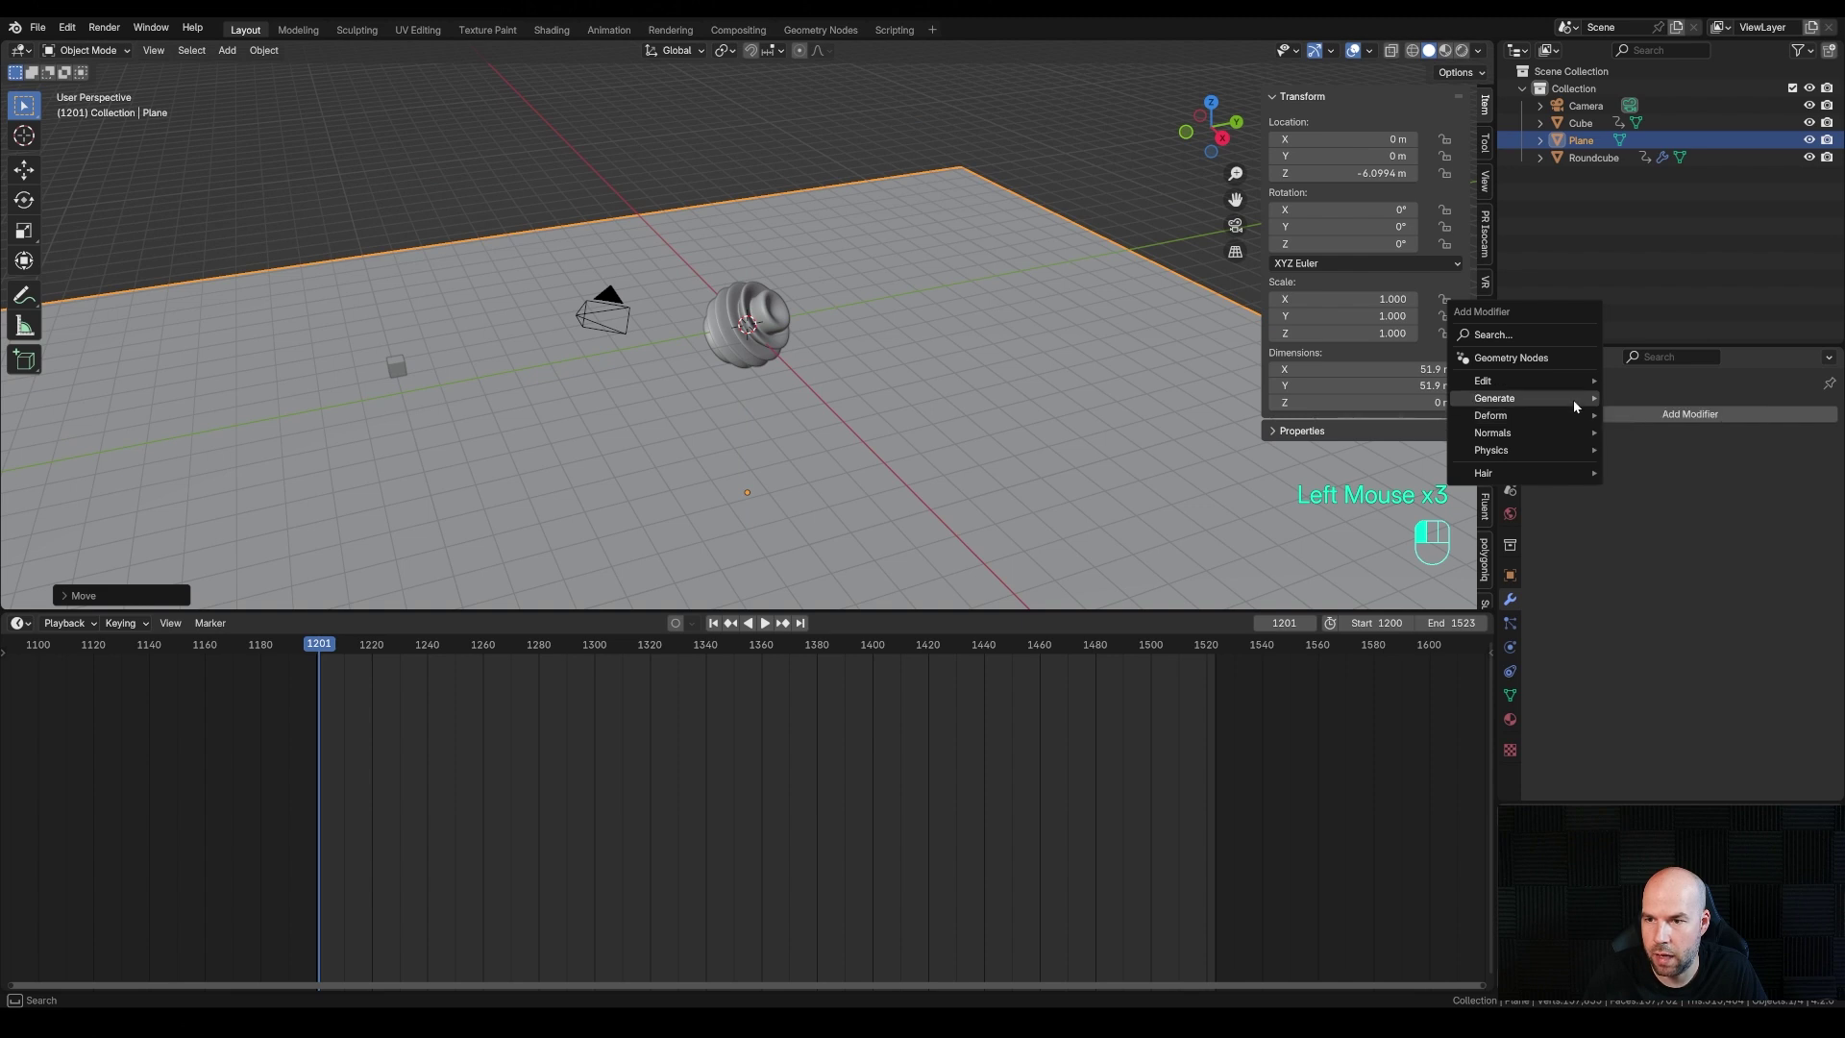
mouse_move(1572, 400)
left_click(1674, 622)
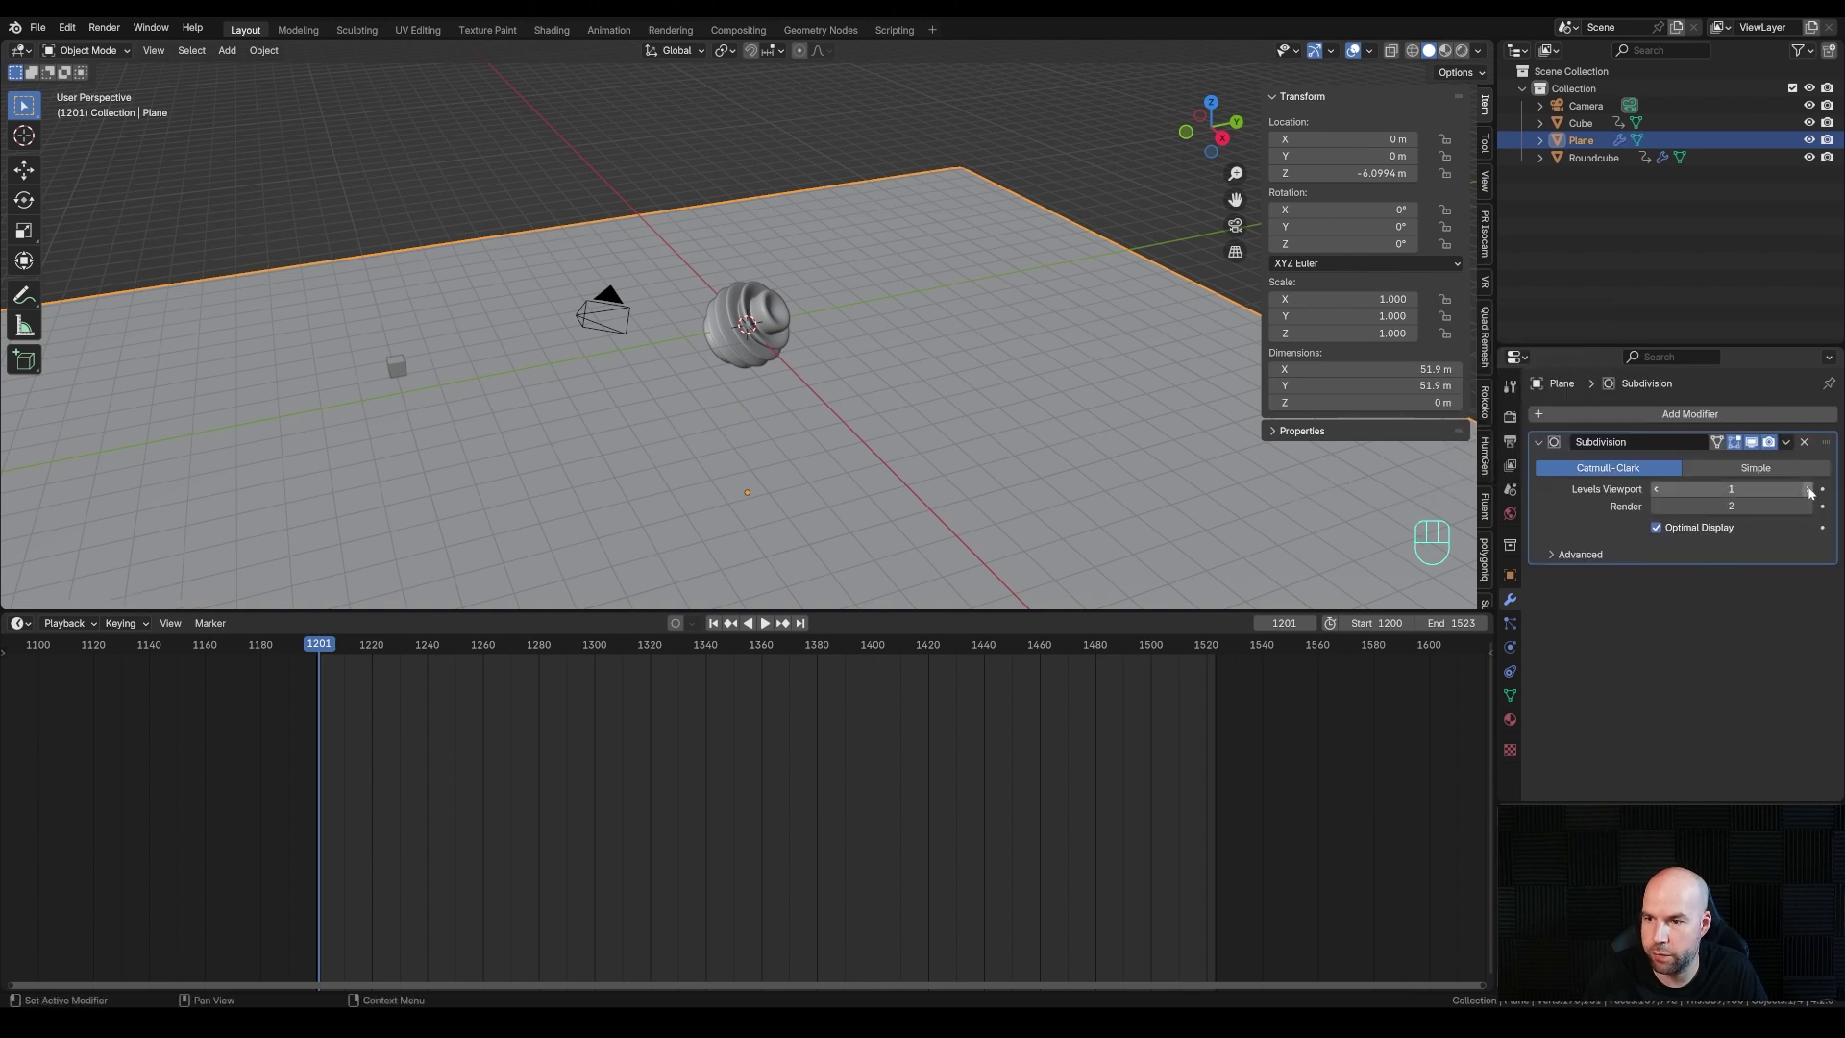
Add a Displace modifier to the plane and create a new texture for it
left_click(1656, 417)
mouse_move(1657, 423)
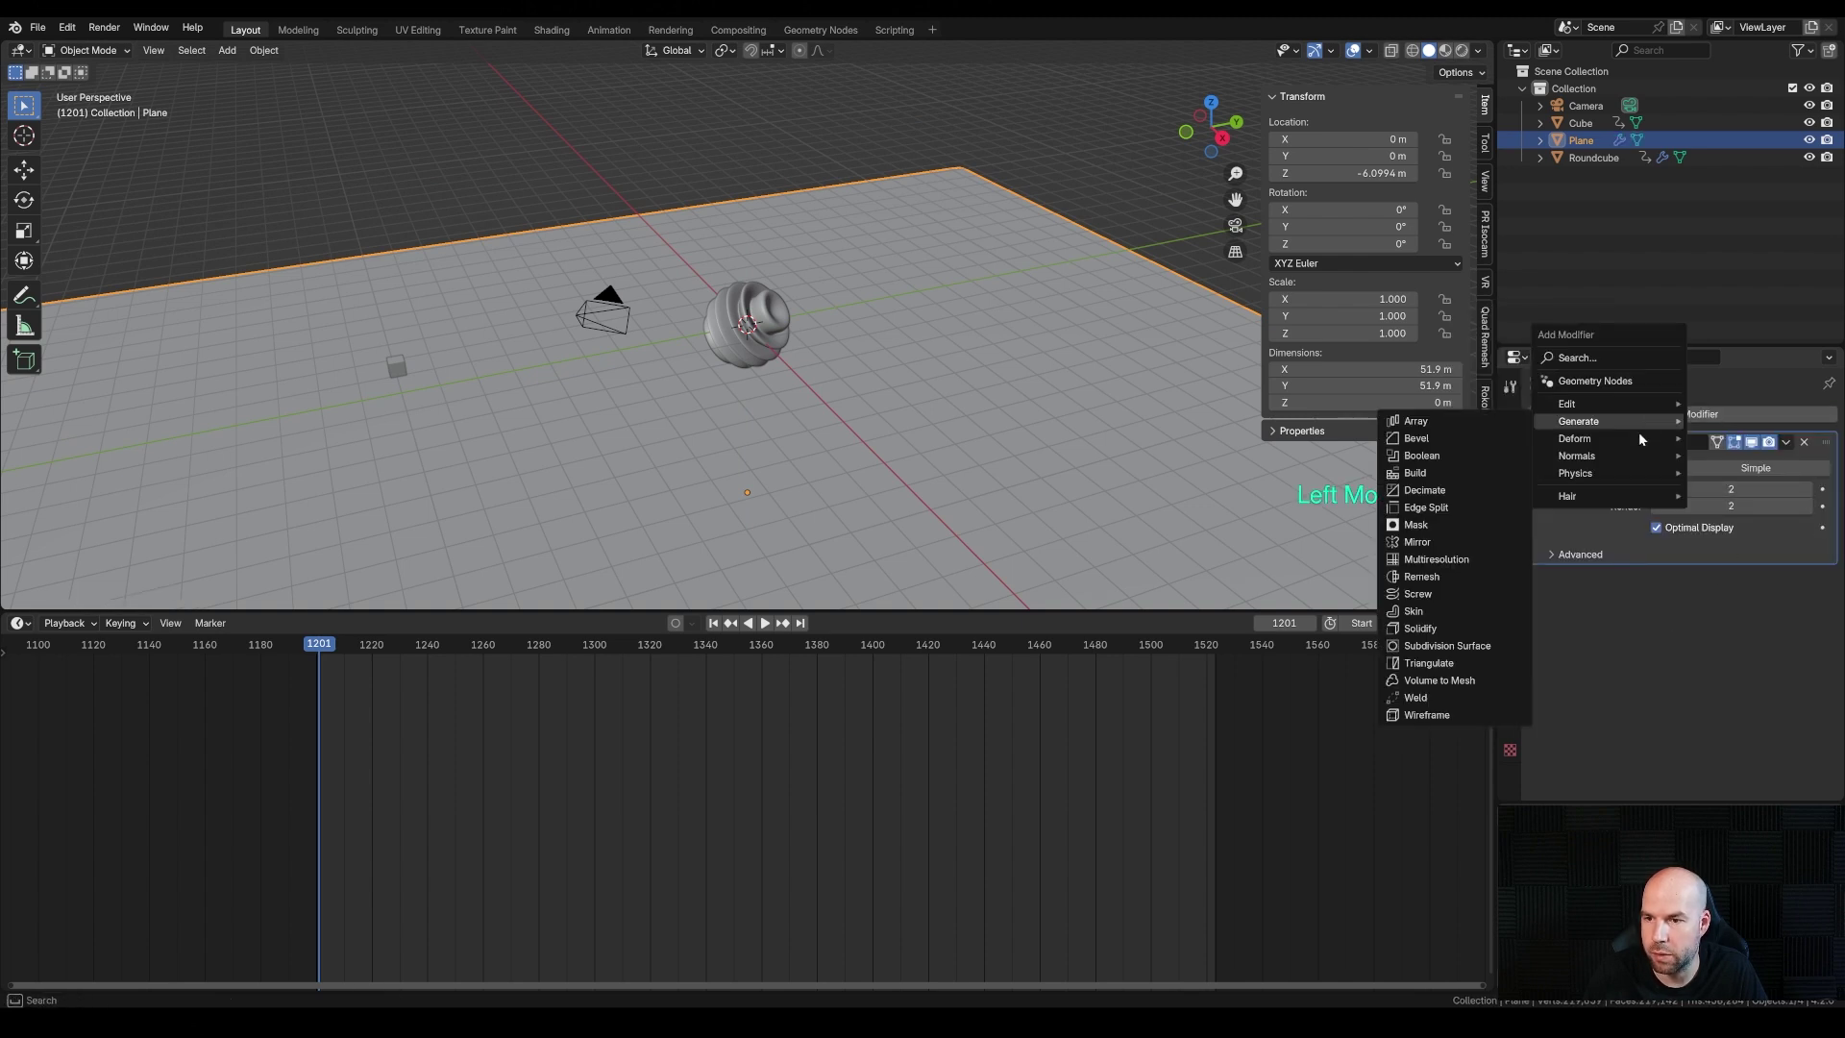
mouse_move(1595, 437)
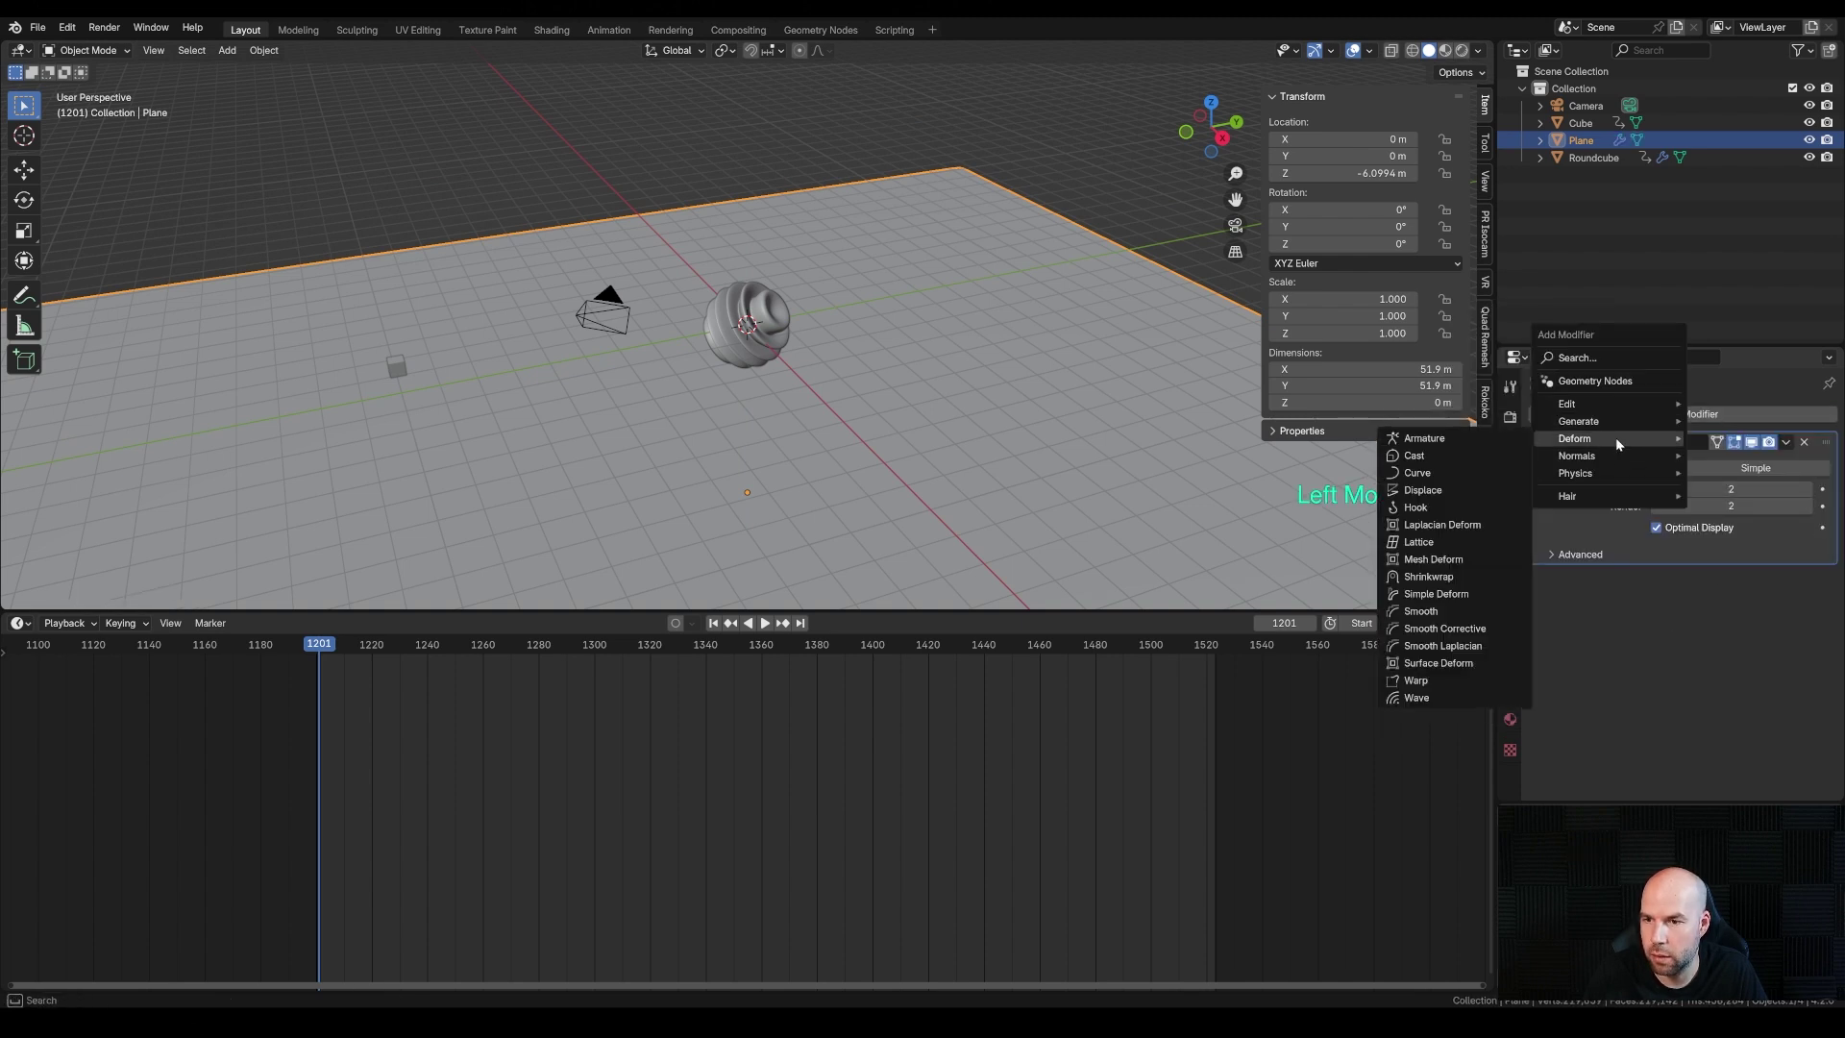
left_click(1451, 490)
left_click(1712, 604)
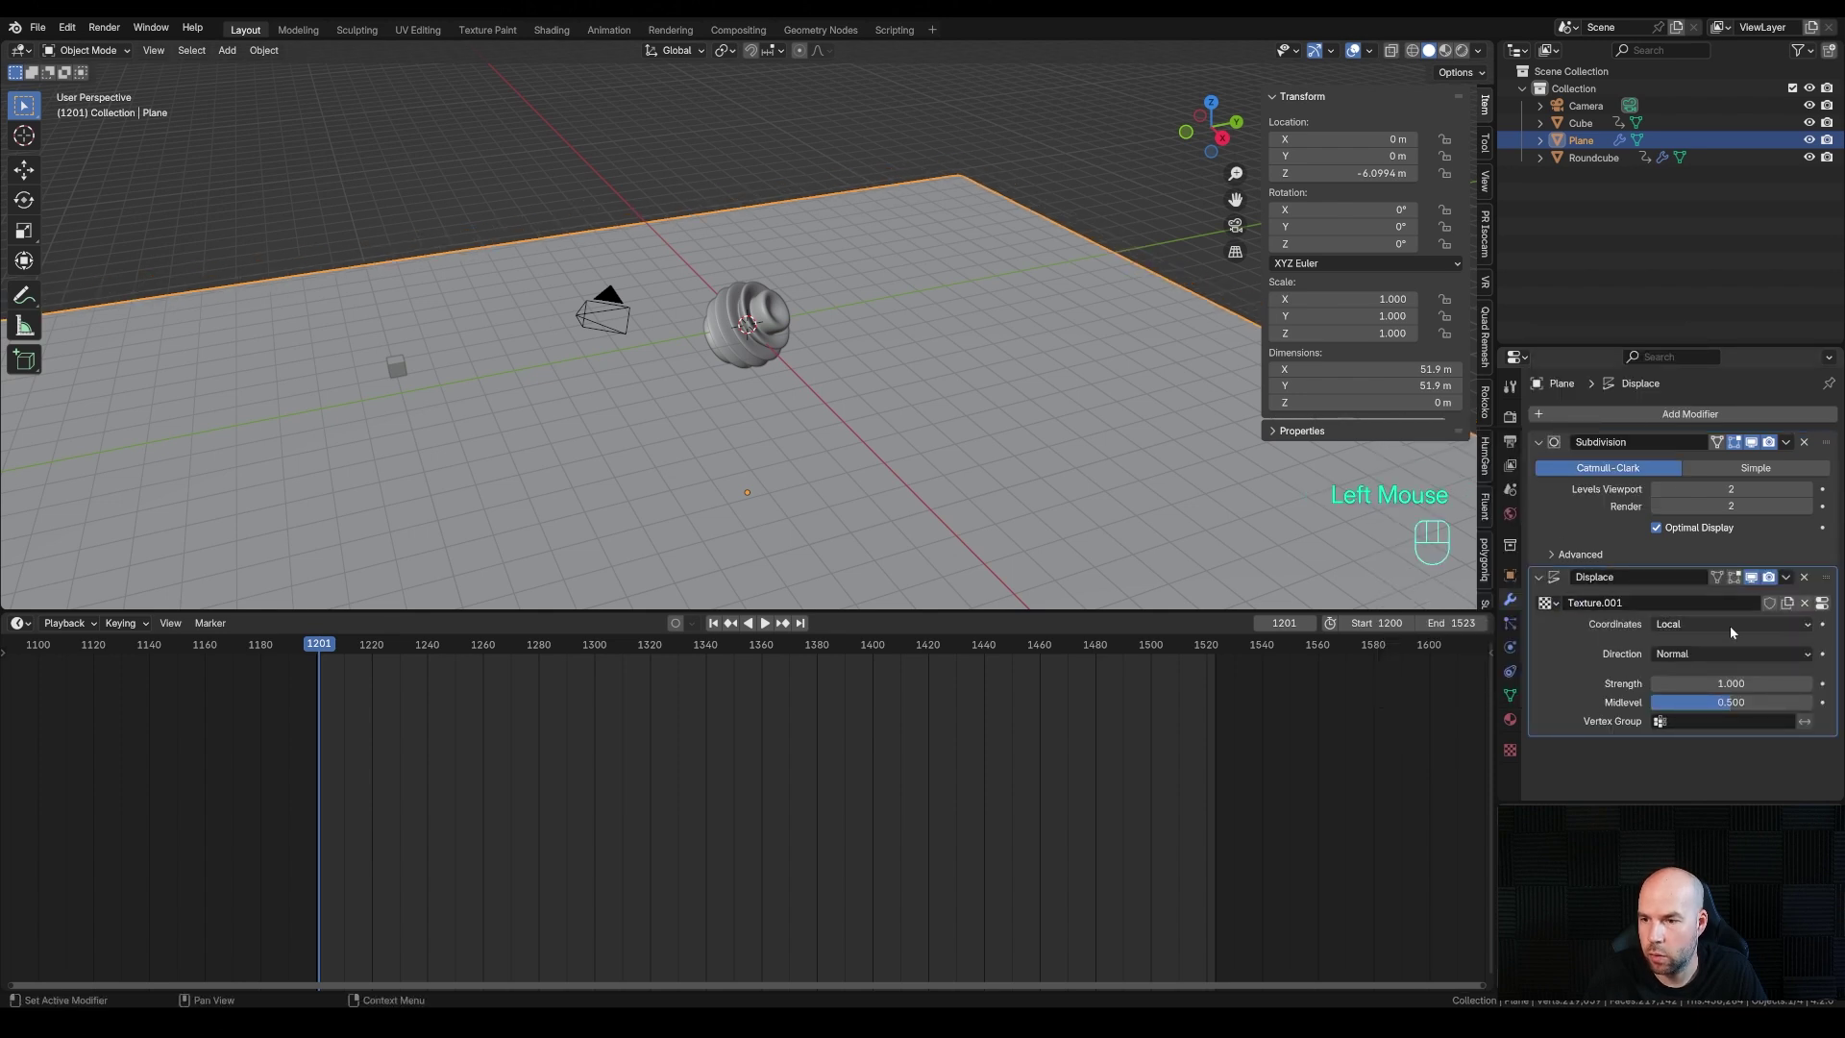
Set the plane's displacement texture type to Clouds and its size to 2.00
left_click(1821, 605)
left_click(1637, 467)
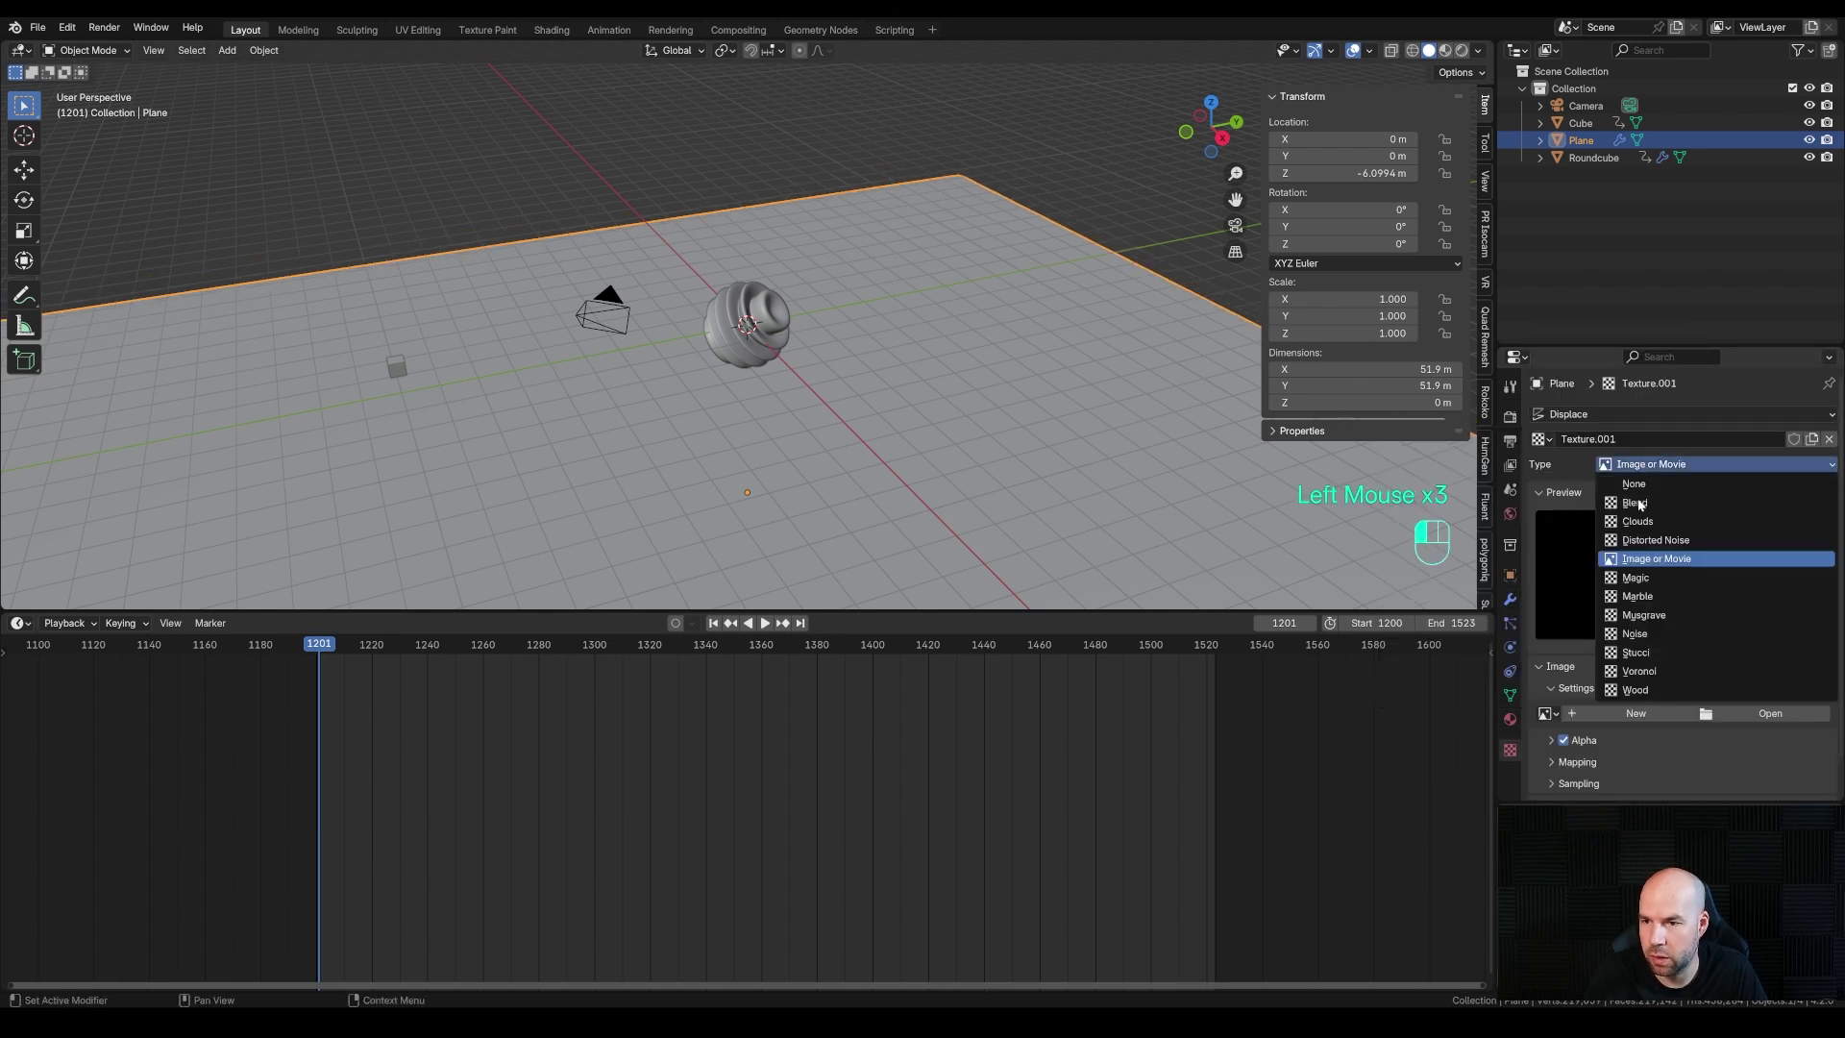
left_click(1644, 525)
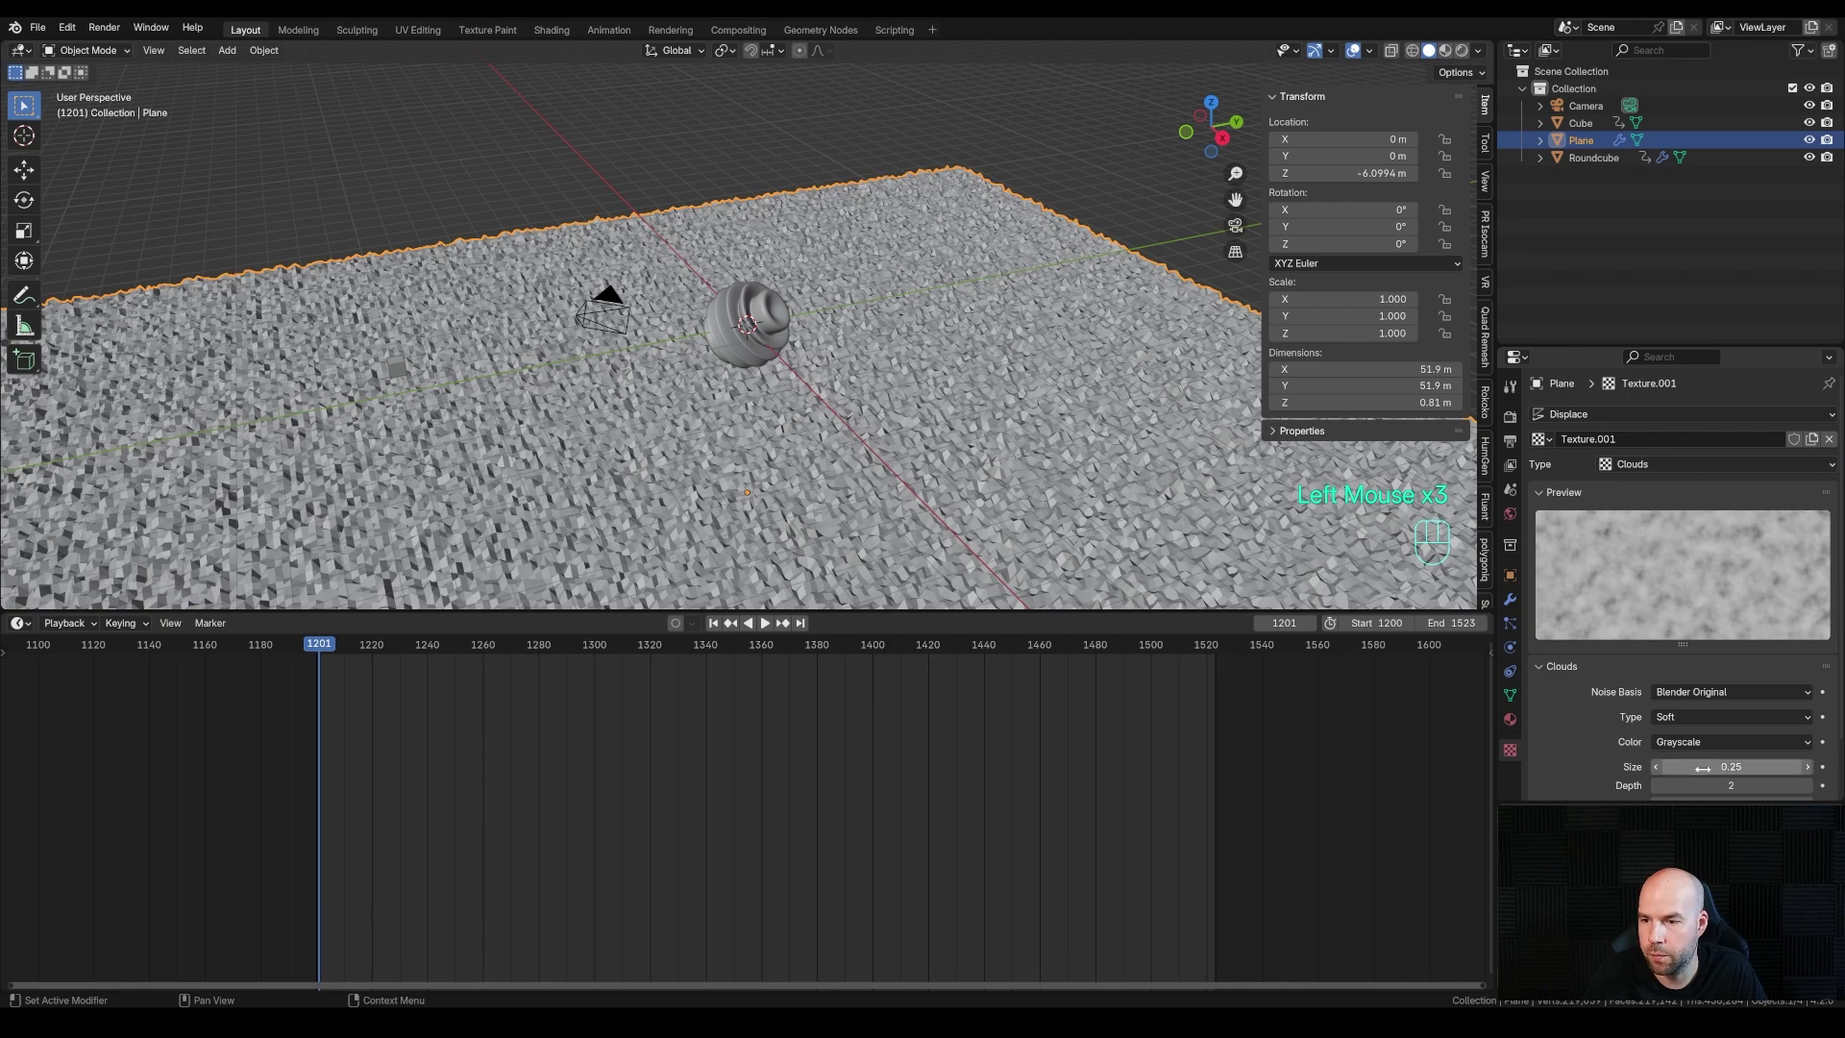
left_click_drag(1703, 768, 1841, 767)
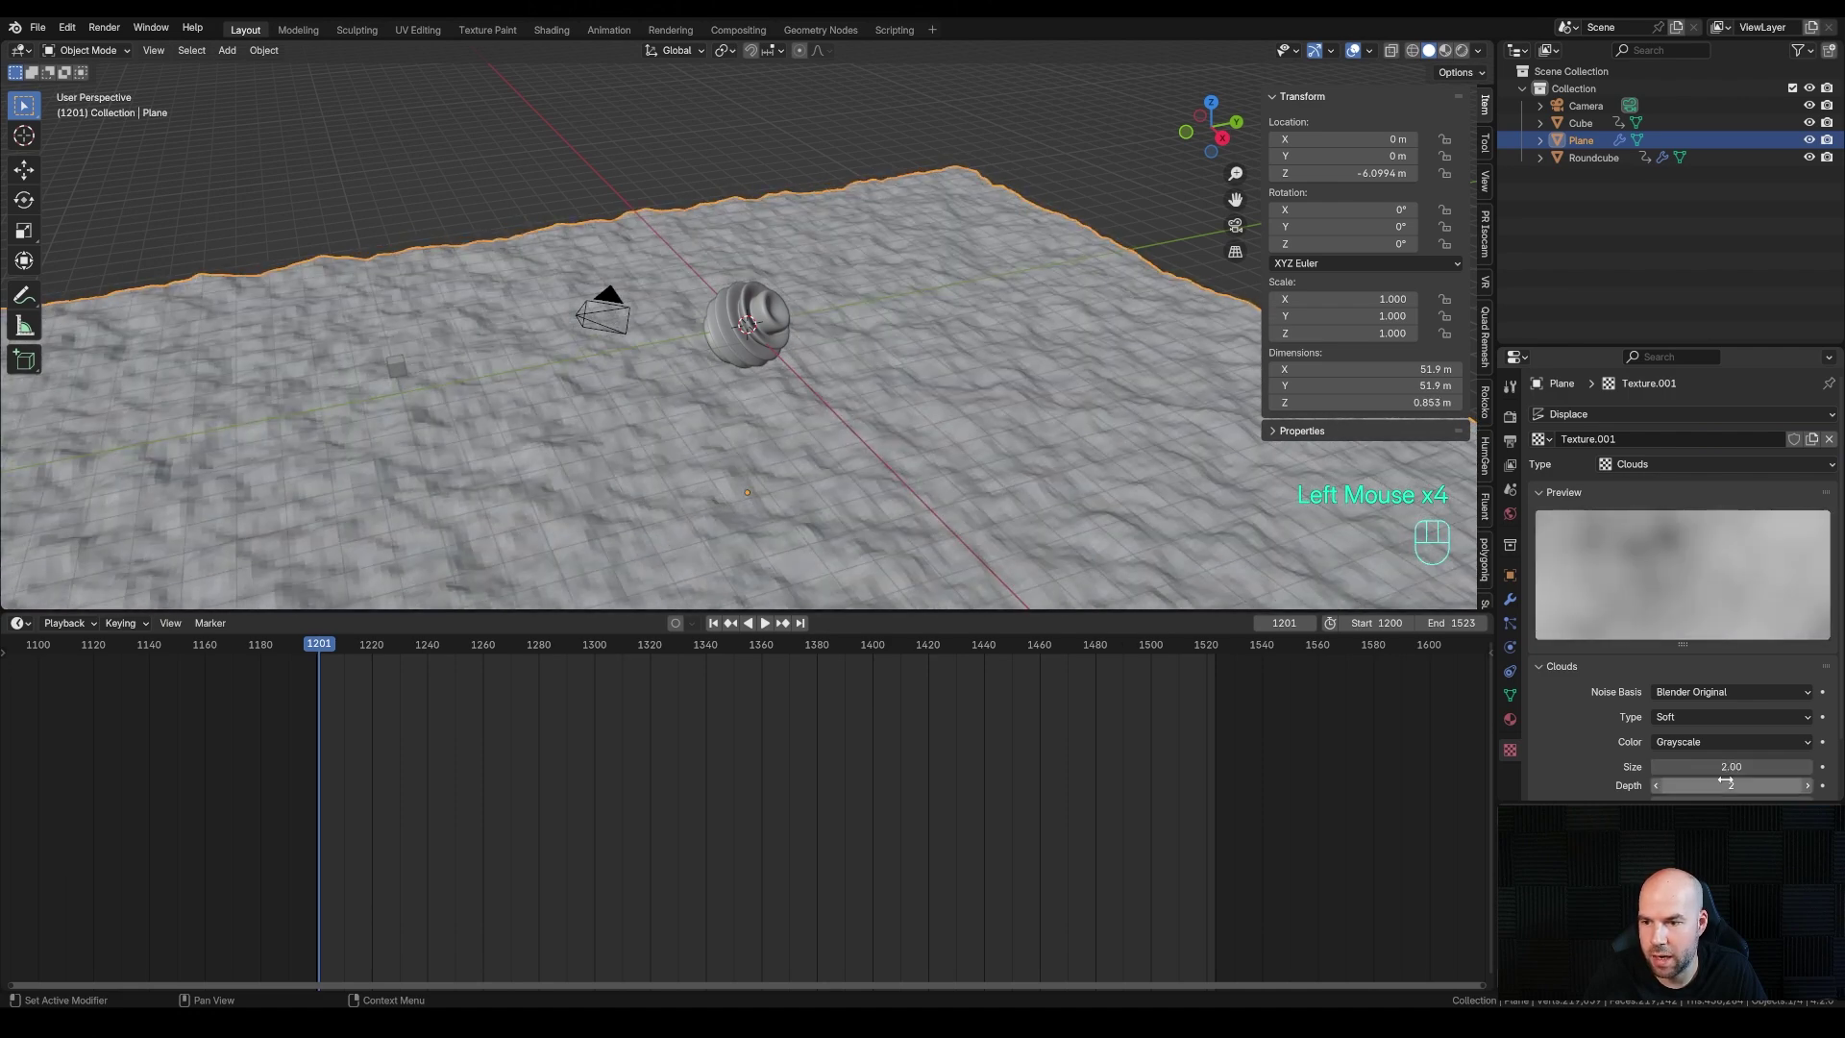
Shade the plane smooth and change its displacement texture type to Distorted Noise
right_click(898, 414)
left_click(898, 416)
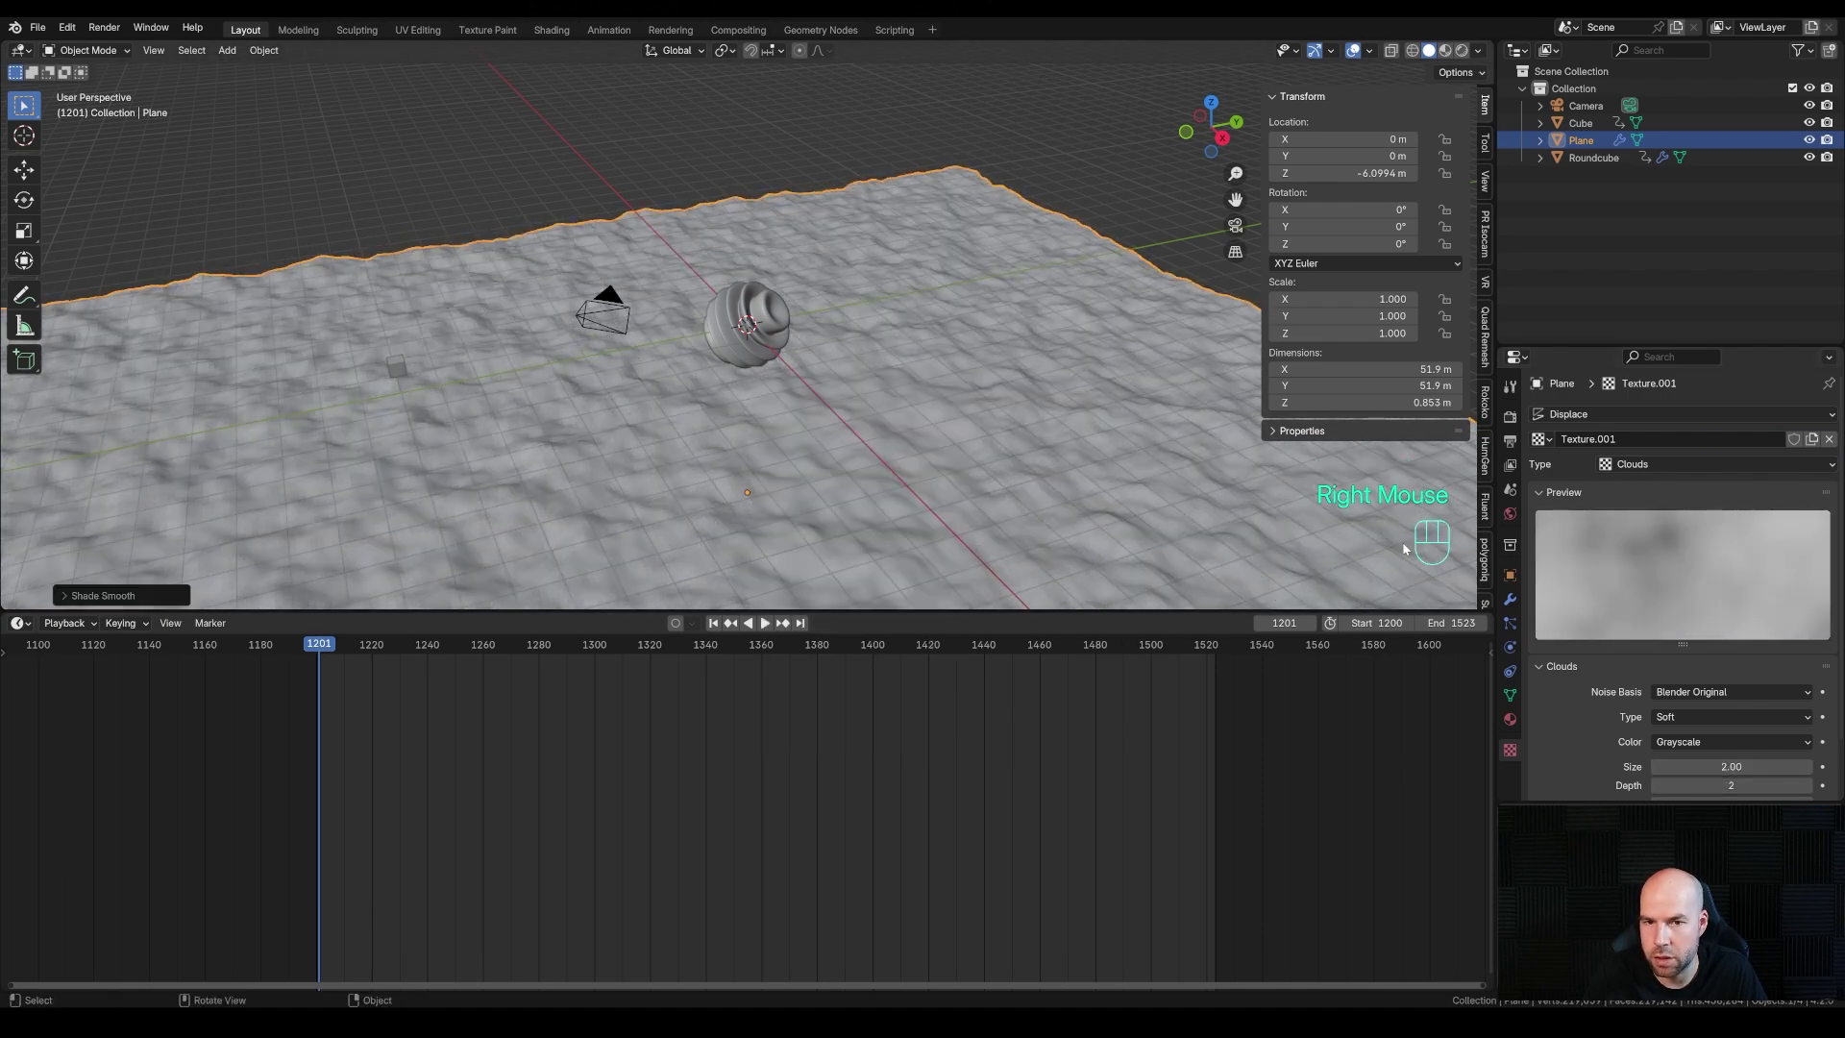
left_click(1633, 464)
left_click(1663, 542)
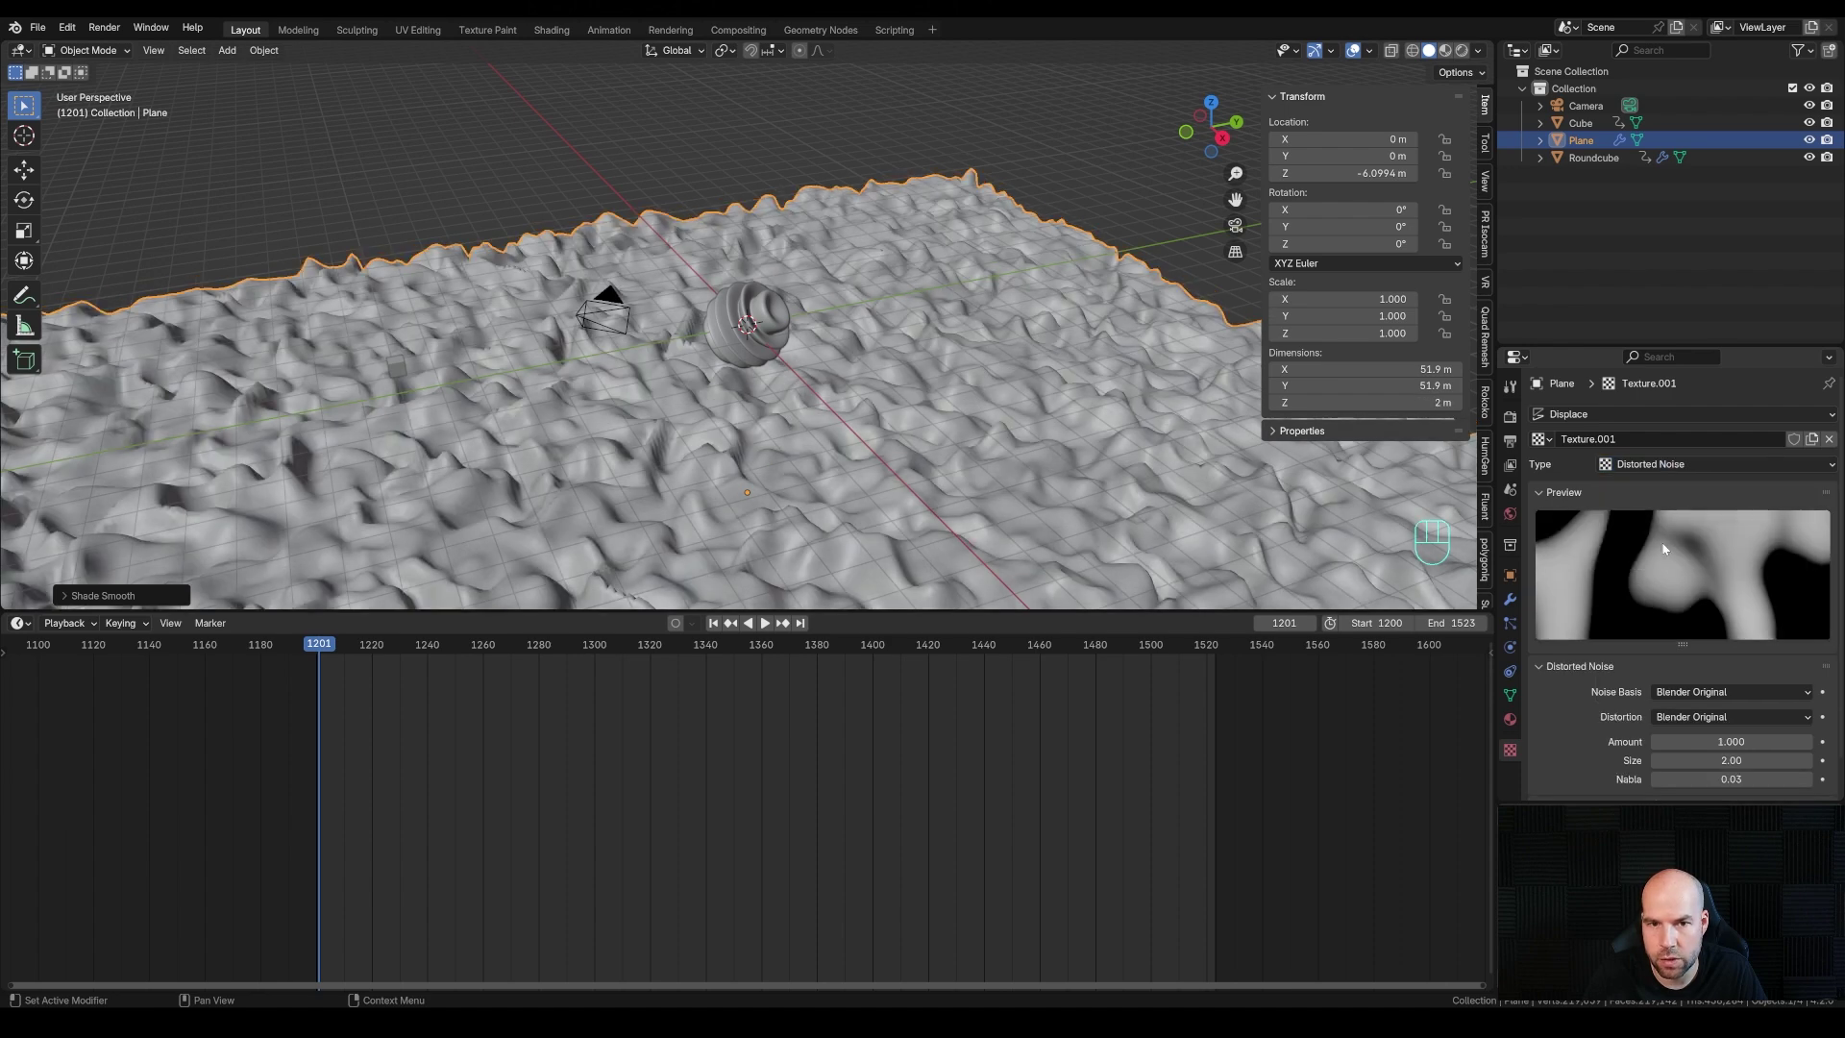
left_click(1714, 760)
left_click(819, 418)
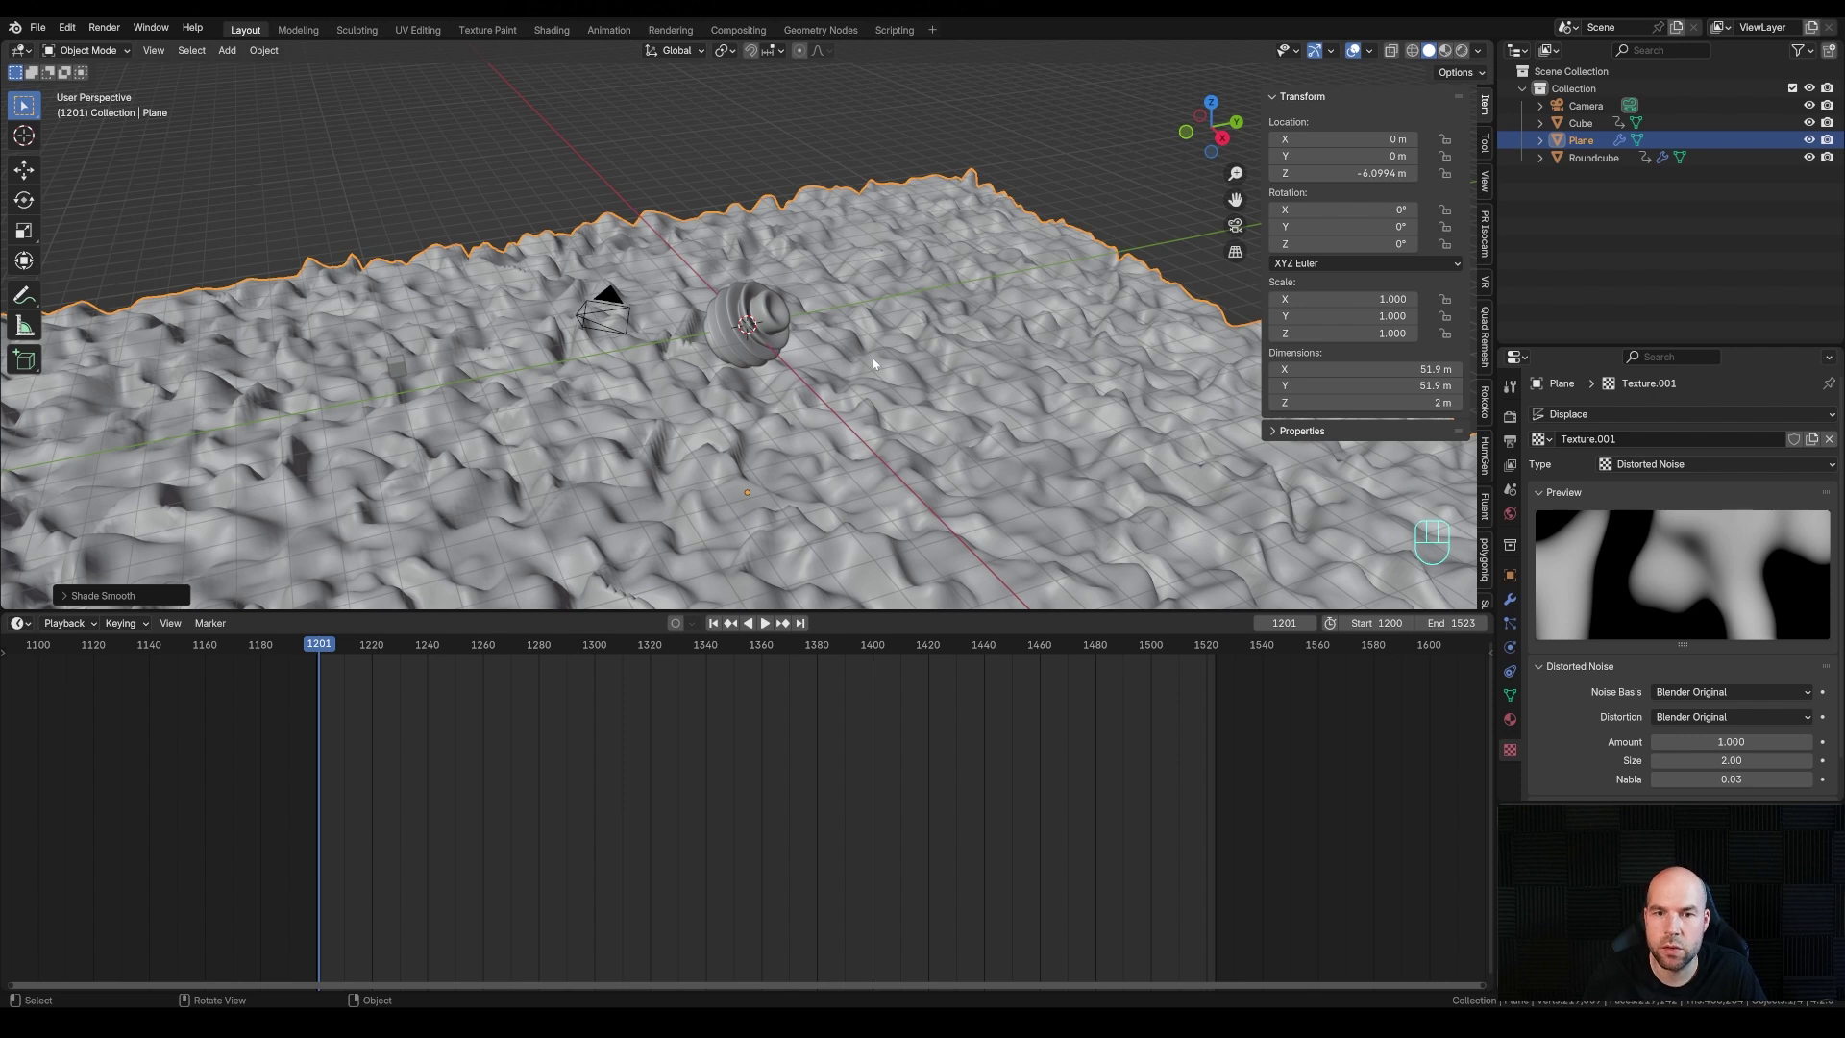
Add a Plain Axes empty at the origin and place a duplicate of it about 5.09 m along the Y axis
key("shift+a")
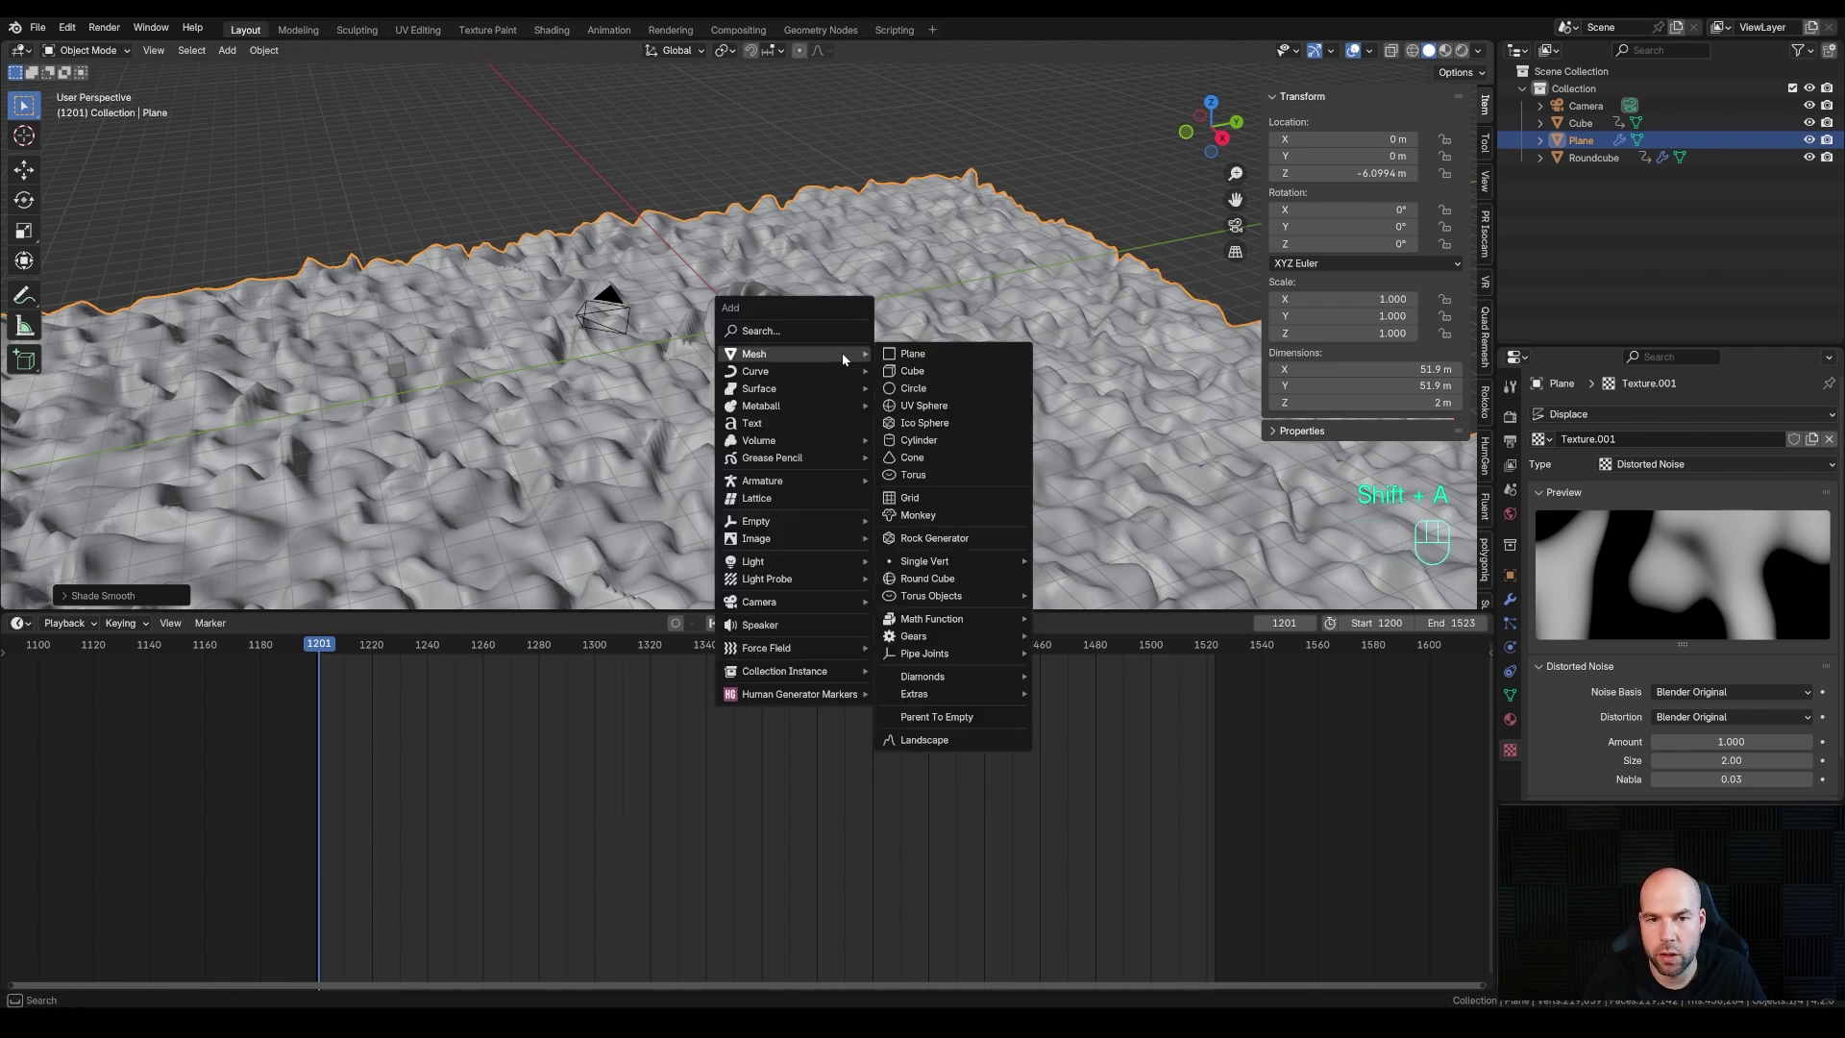
mouse_move(798, 523)
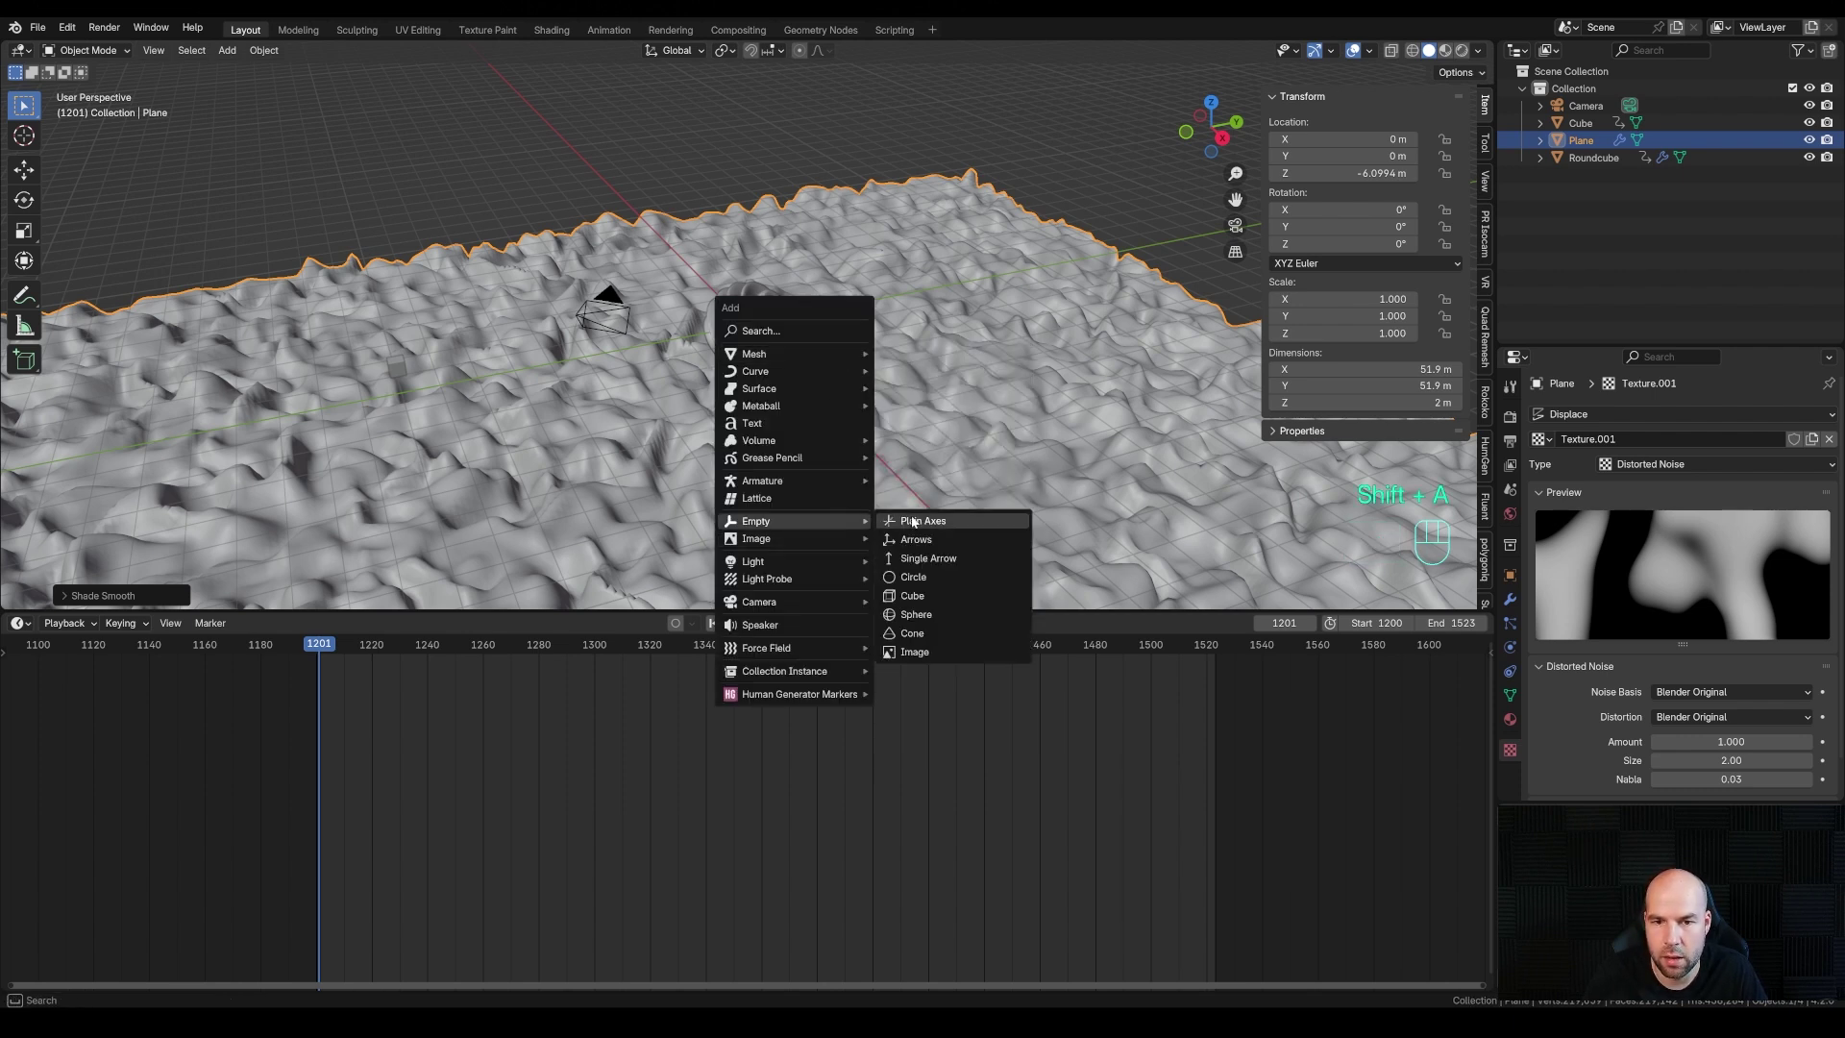
left_click(913, 520)
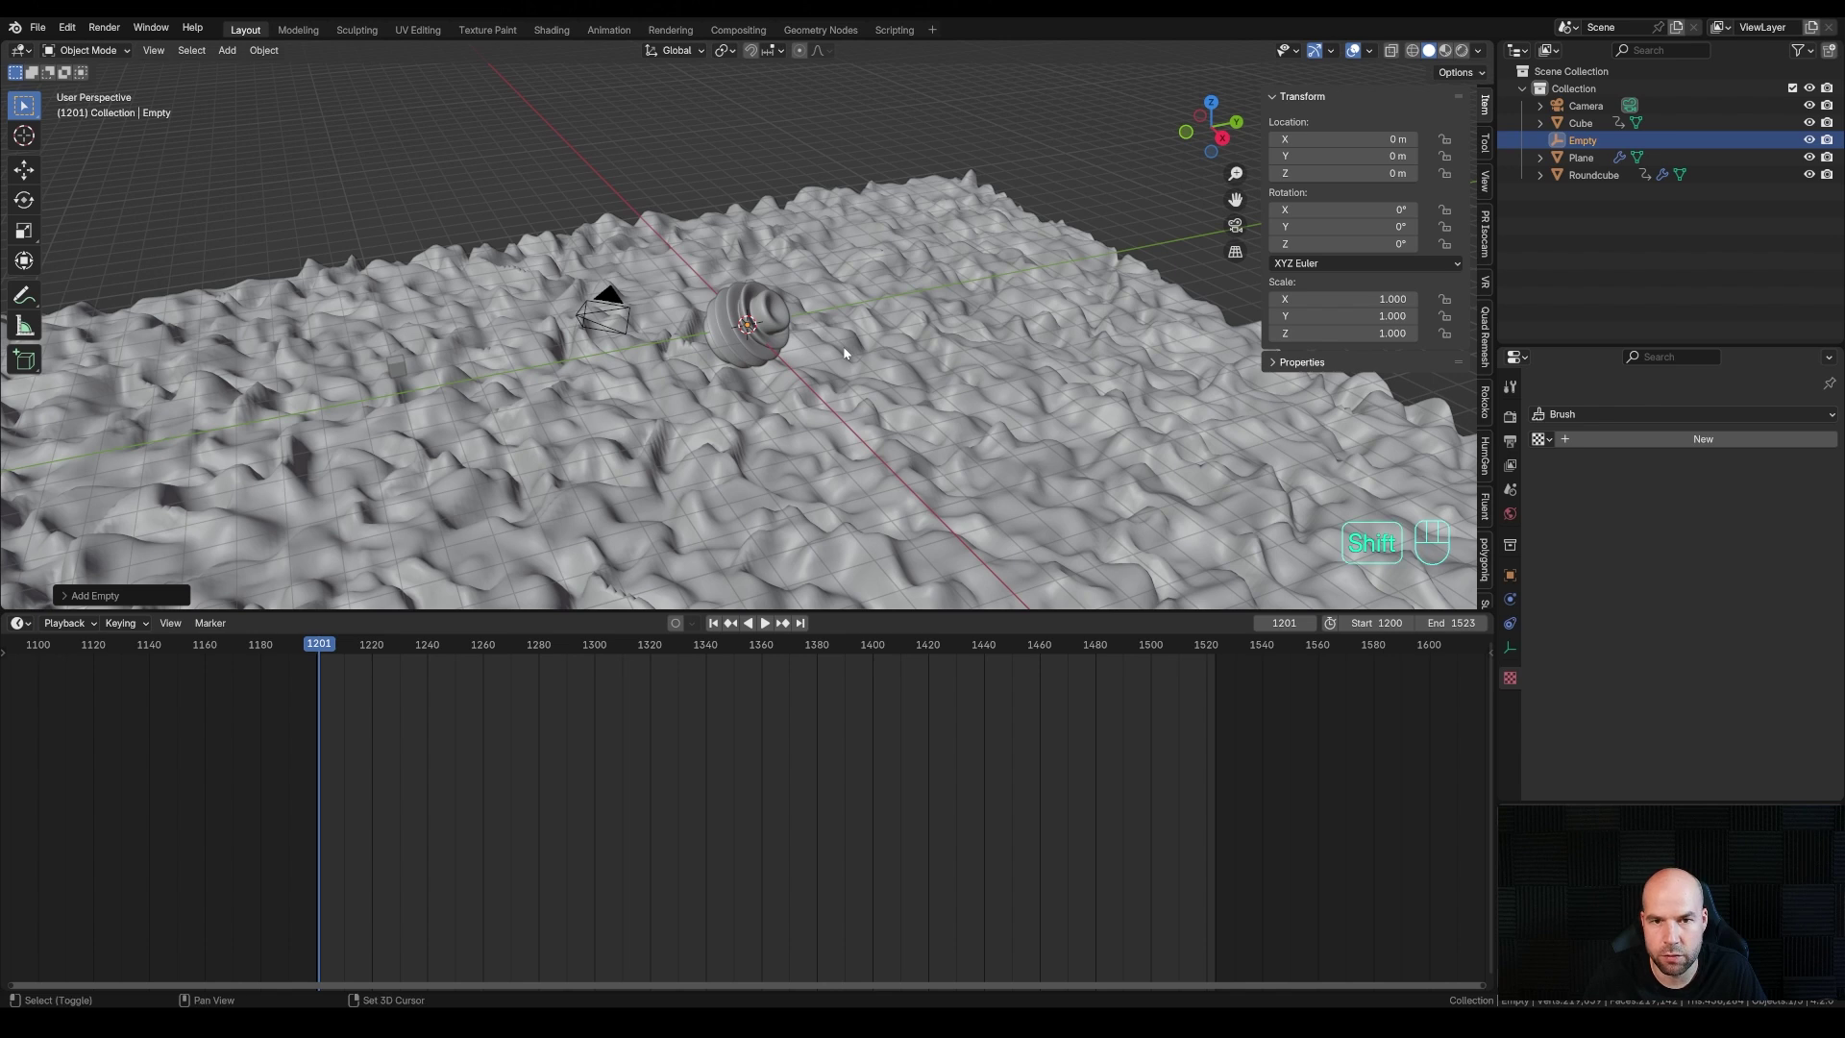
key("shift+d")
key("y")
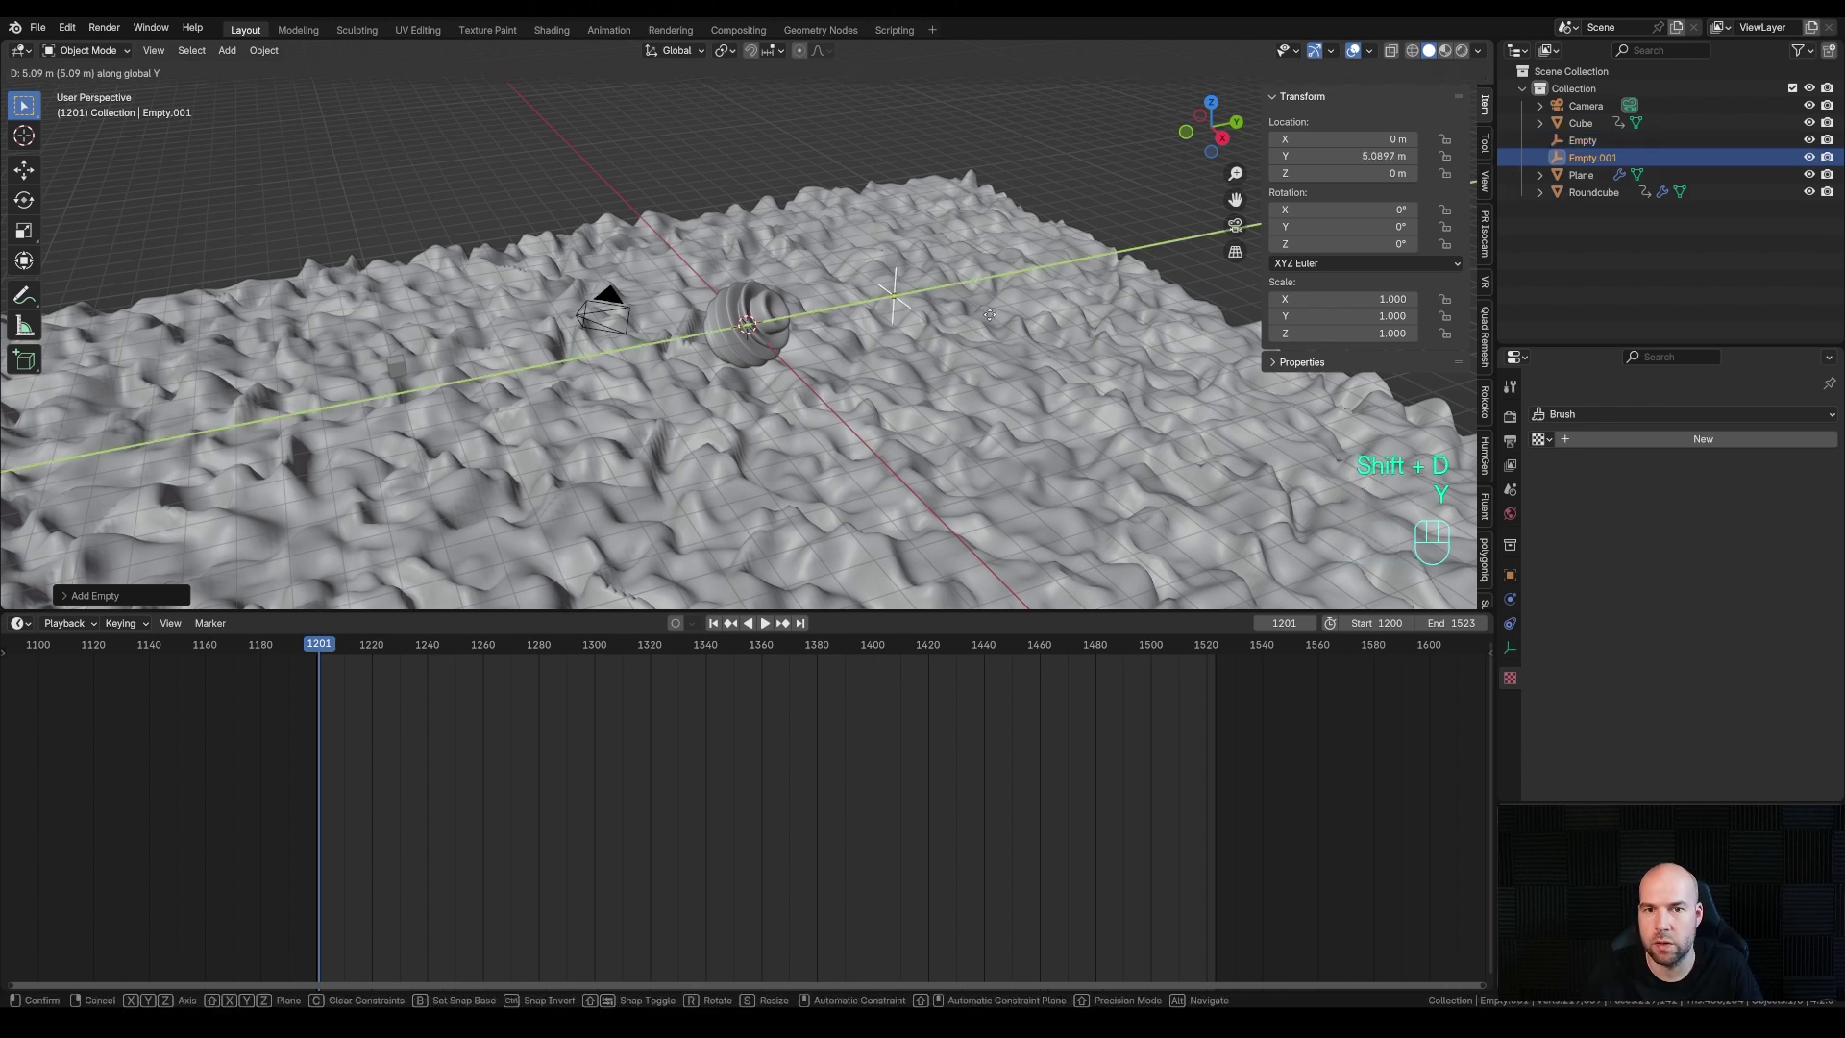
left_click(990, 320)
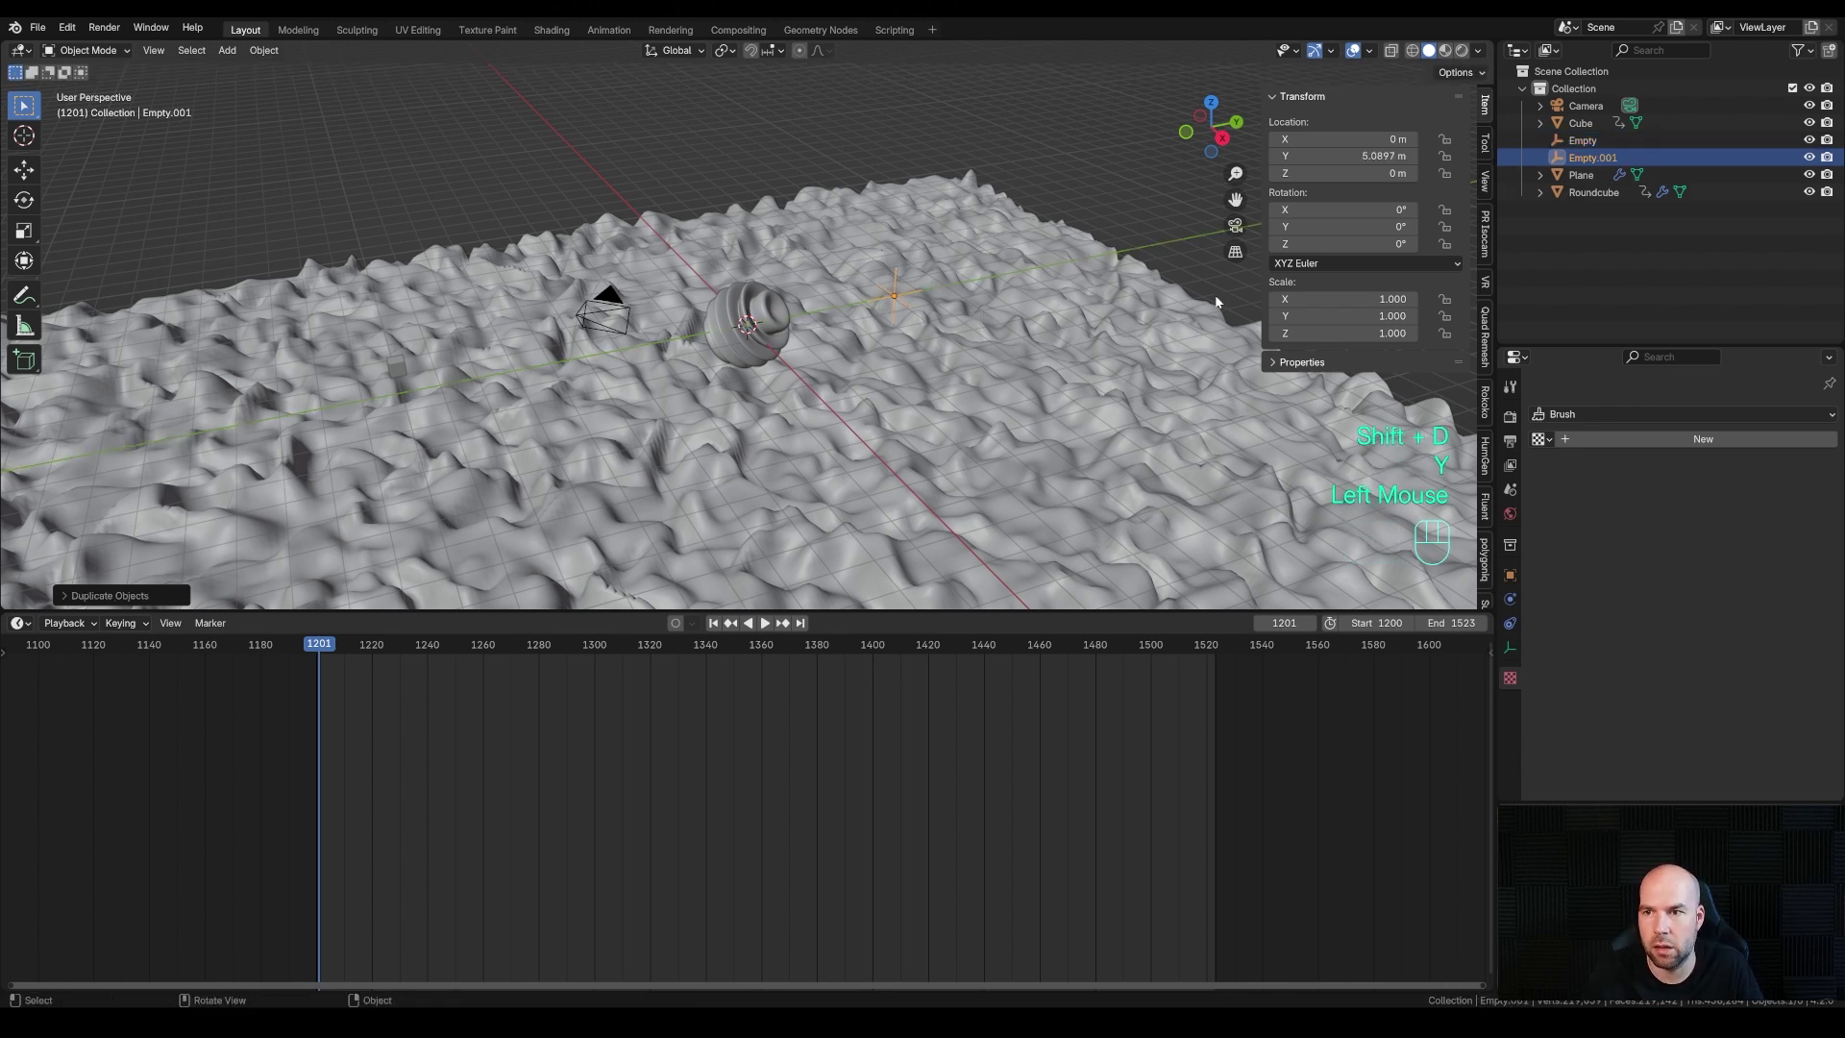
Parent the duplicated empty to the empty at the origin with Object (Keep Transform)
left_click(1586, 142, "ctrl")
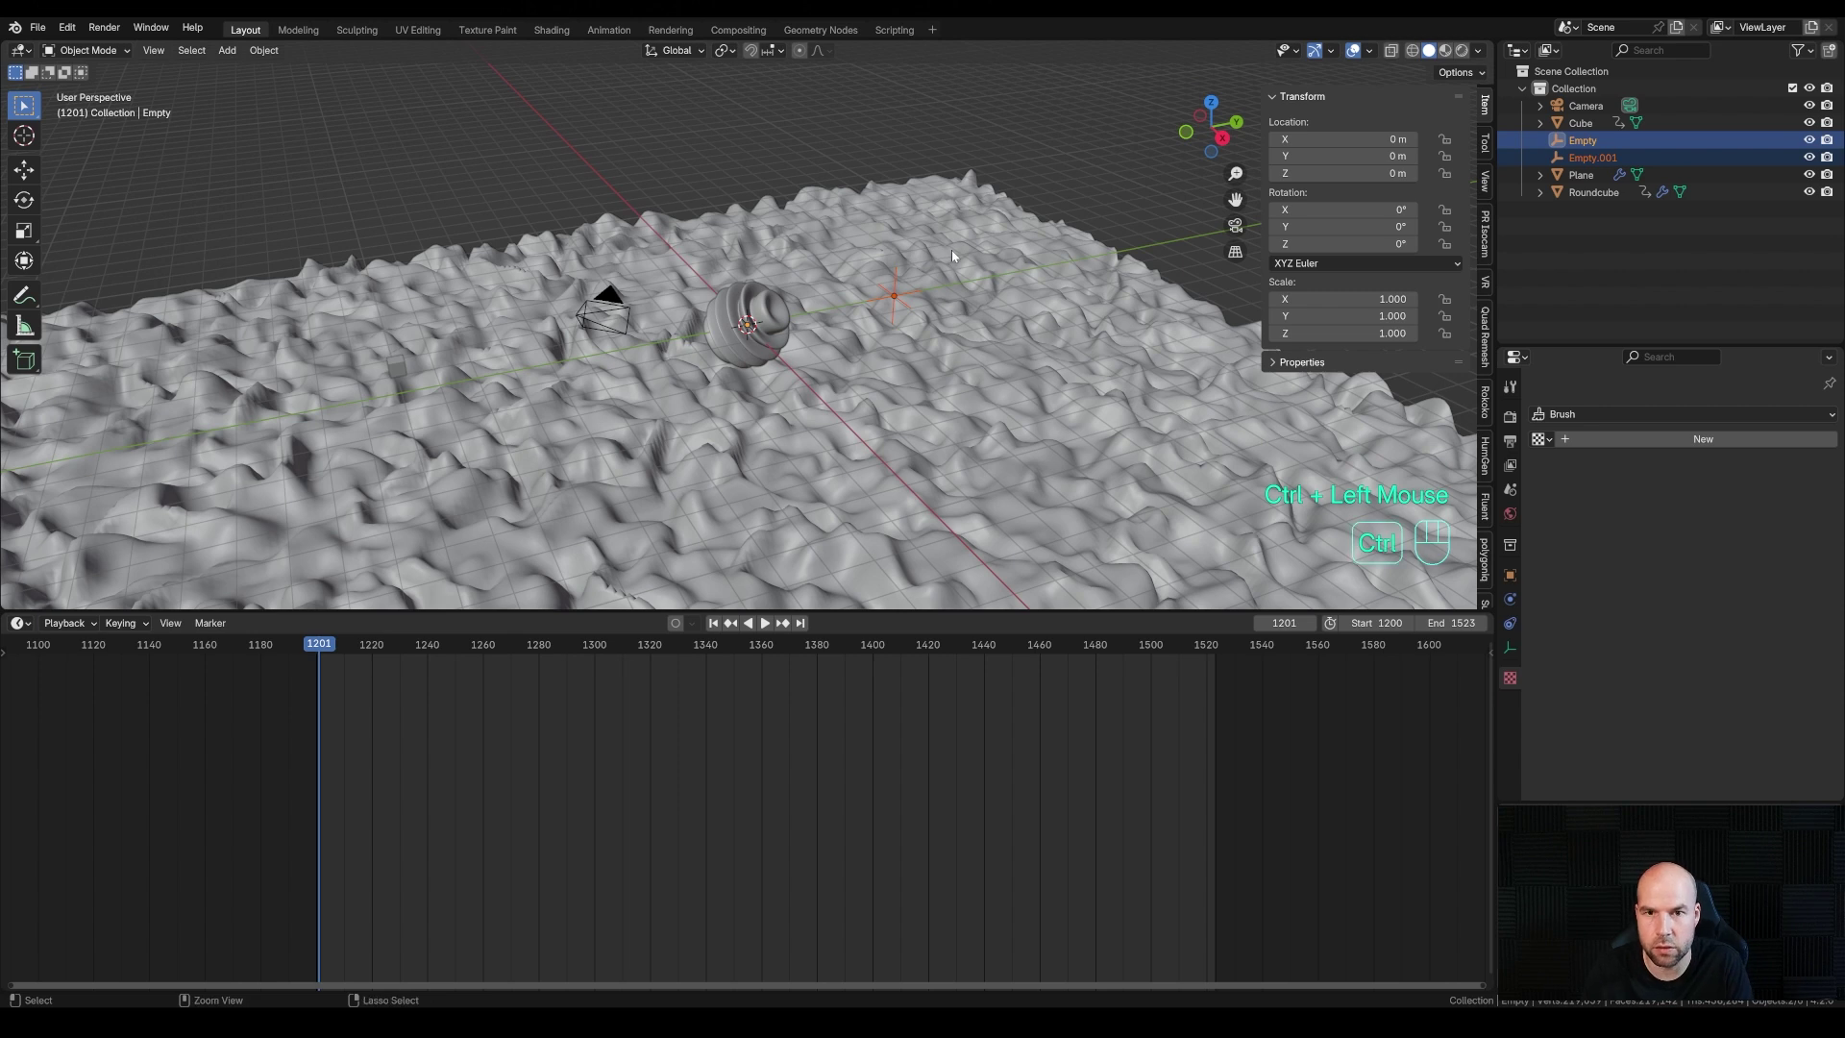
key("ctrl+p")
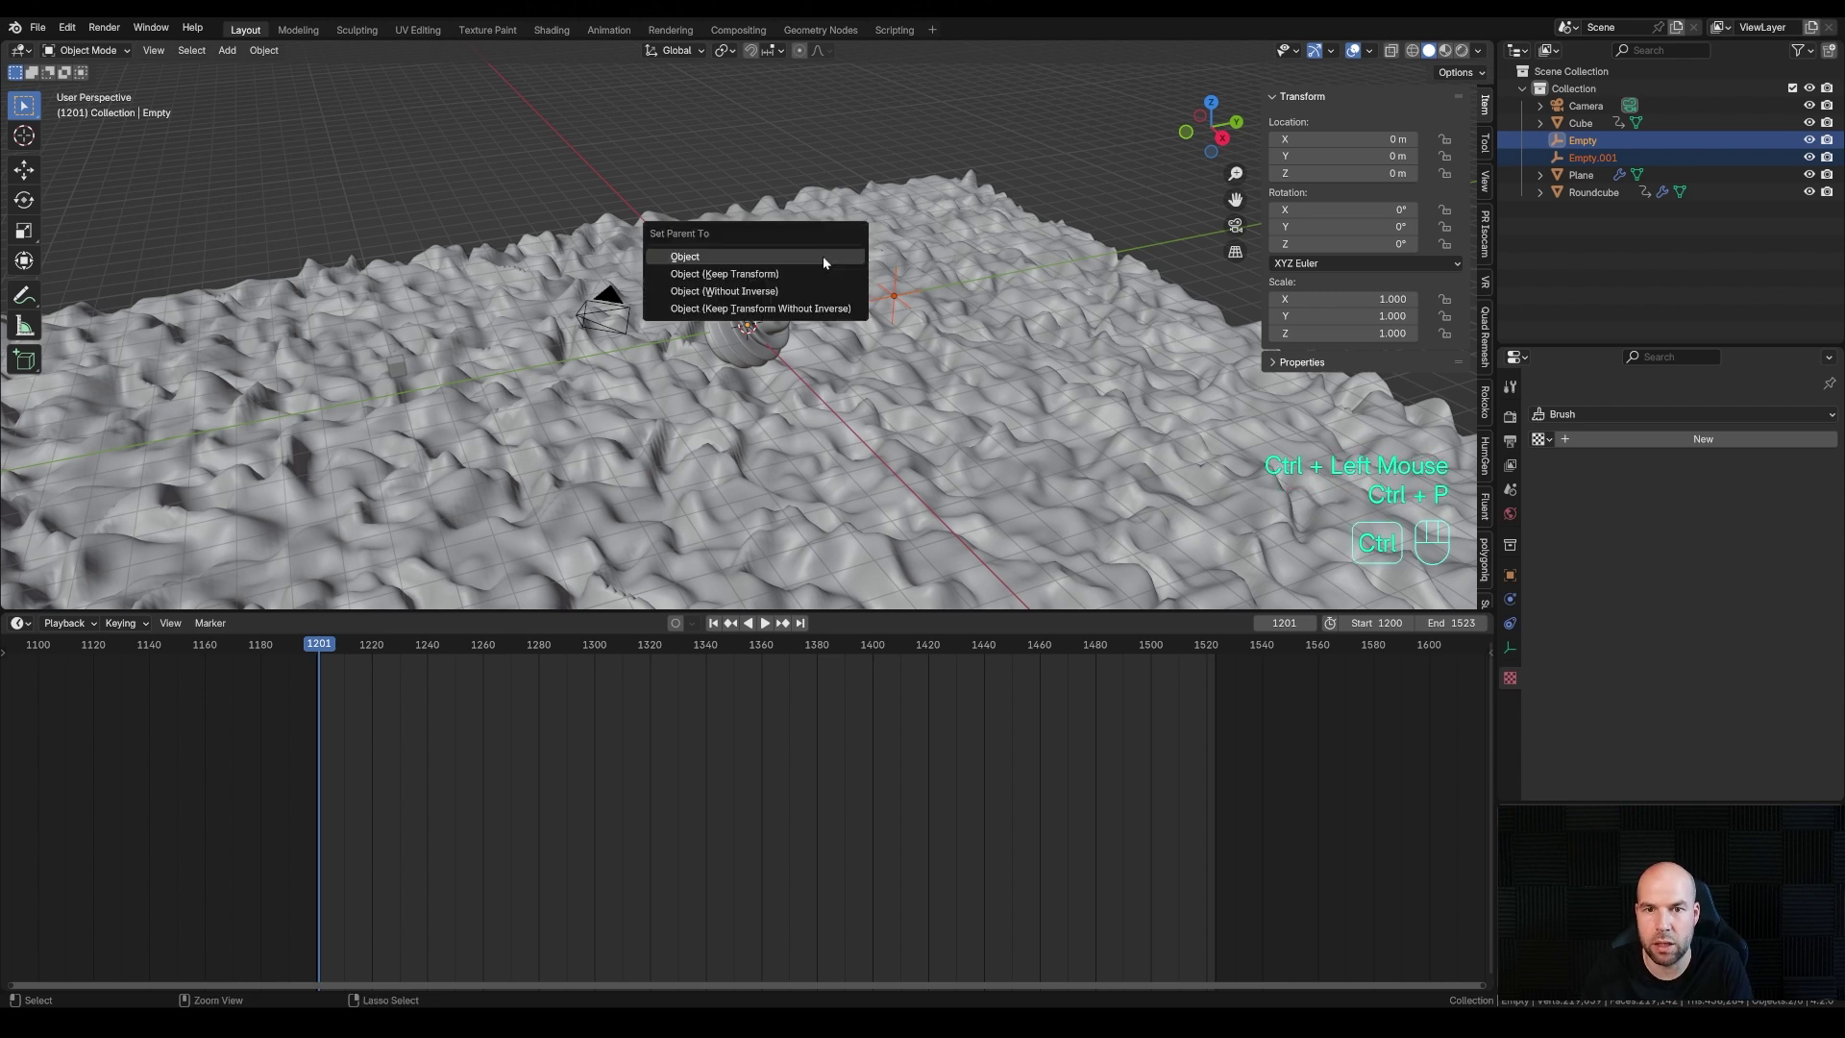
left_click(716, 275)
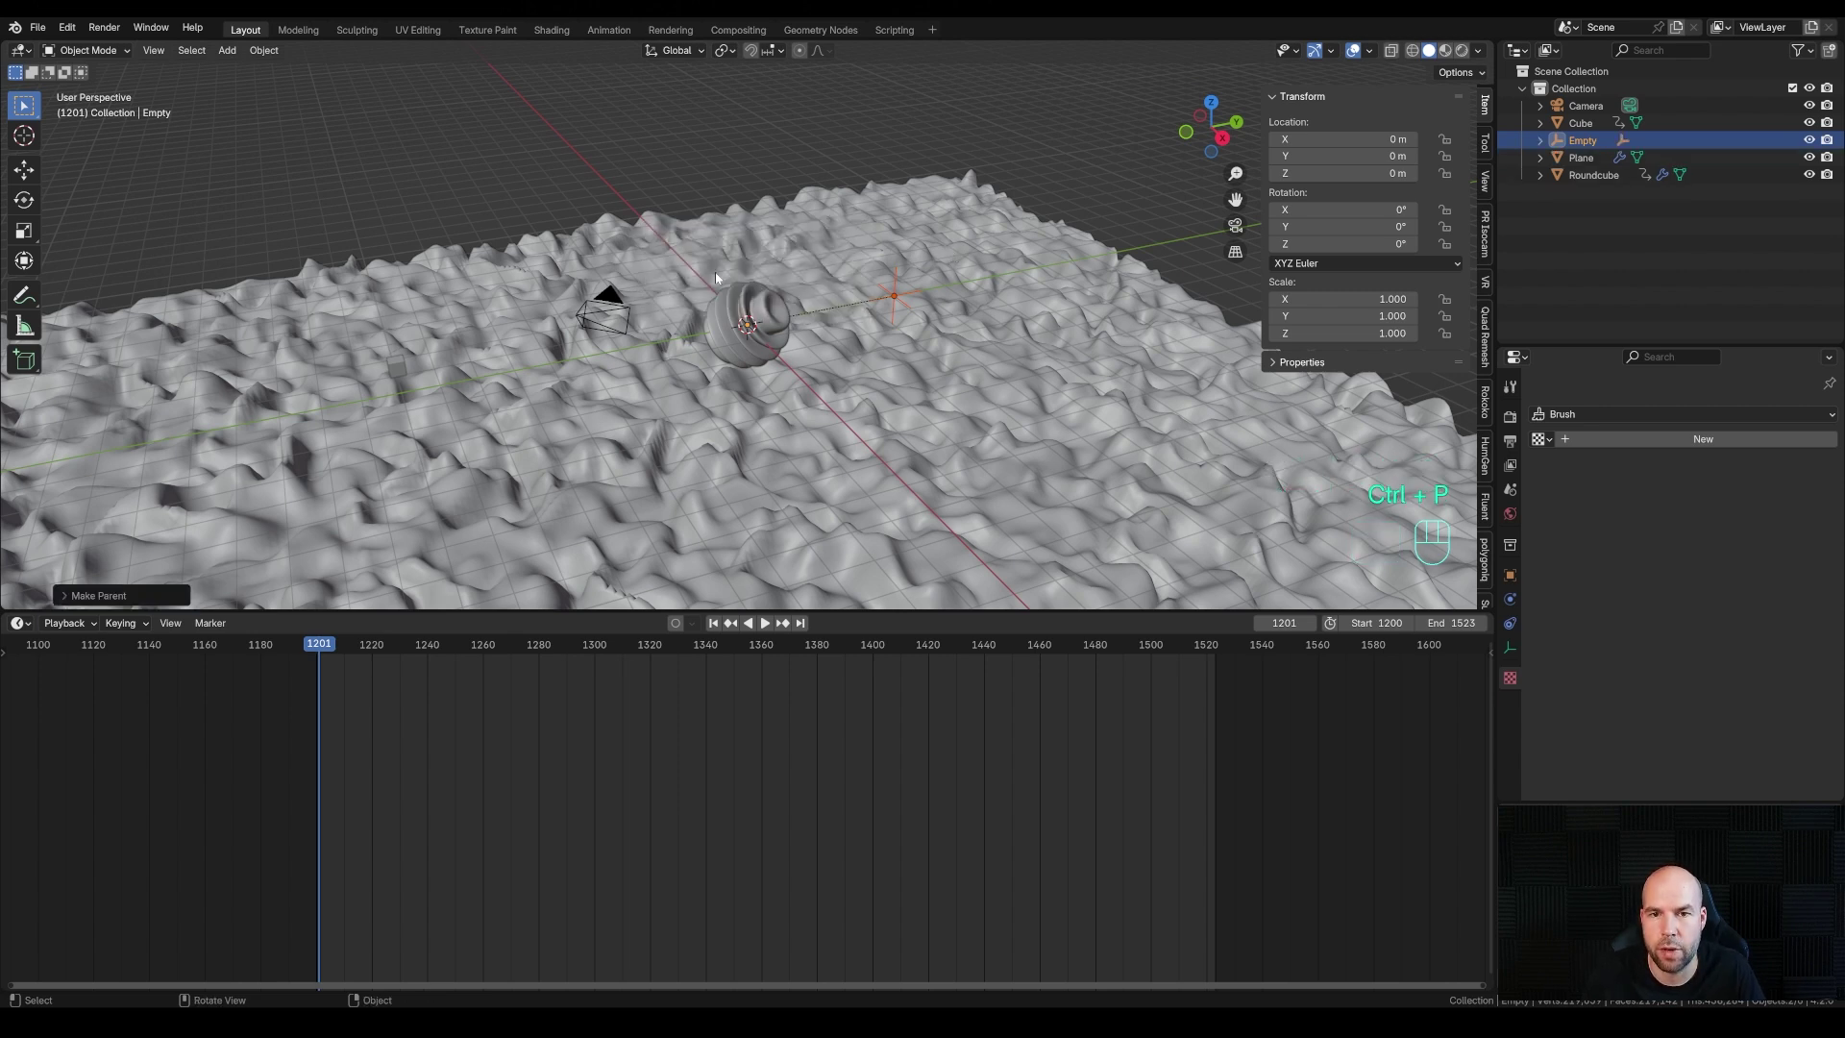
Insert a single keyframe for the parent empty's X rotation of 0° at frame 1200
left_click(1585, 143)
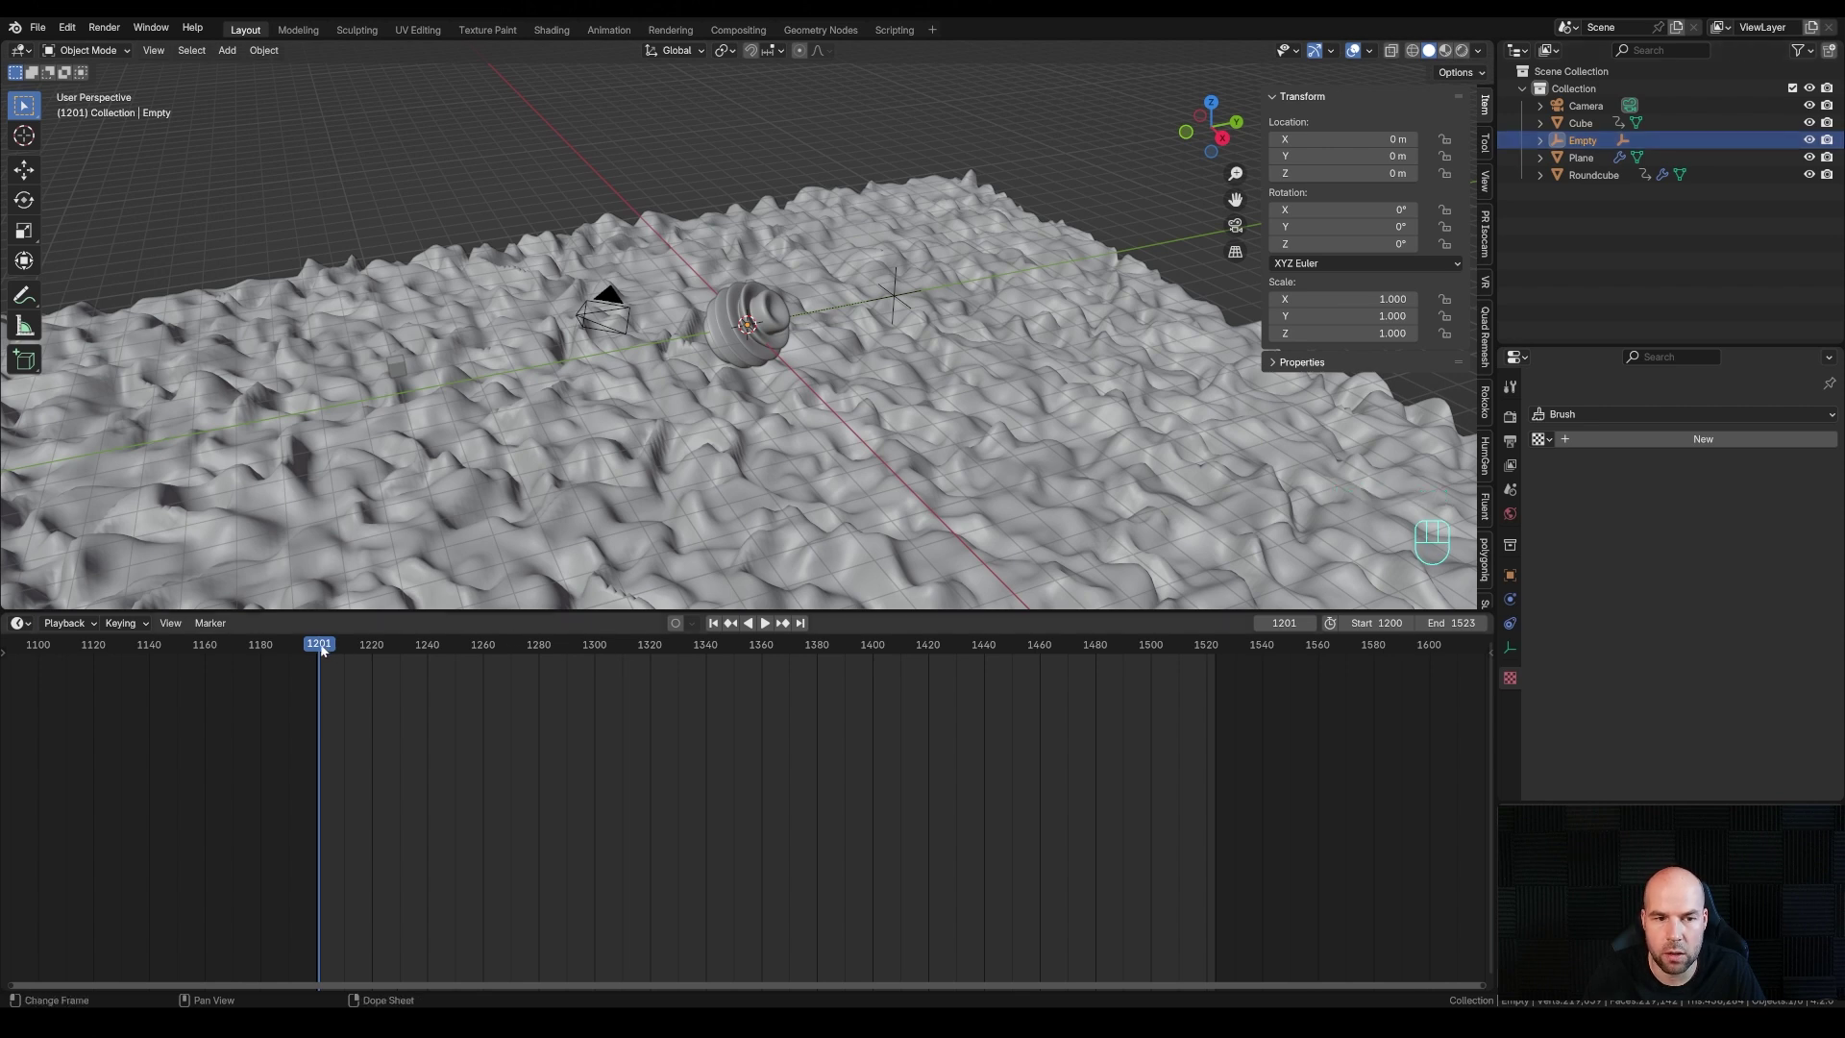
left_click_drag(325, 650, 319, 647)
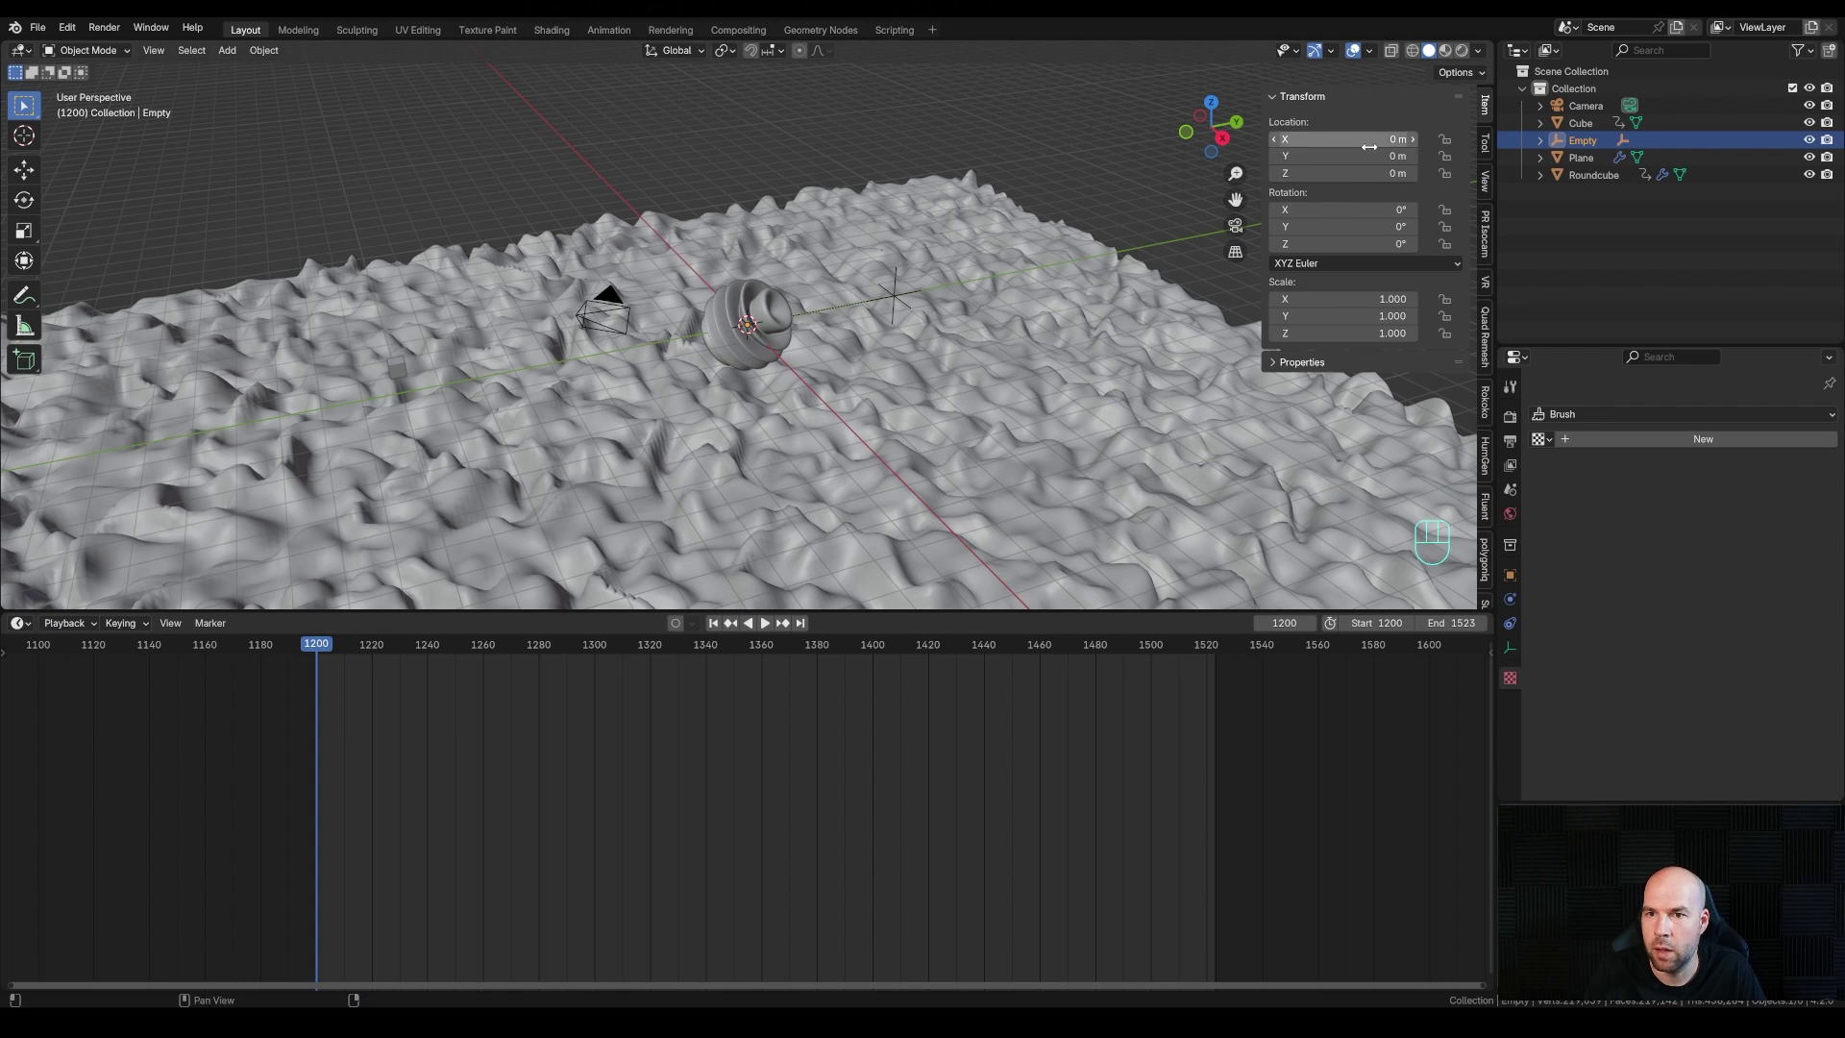
right_click(1377, 209)
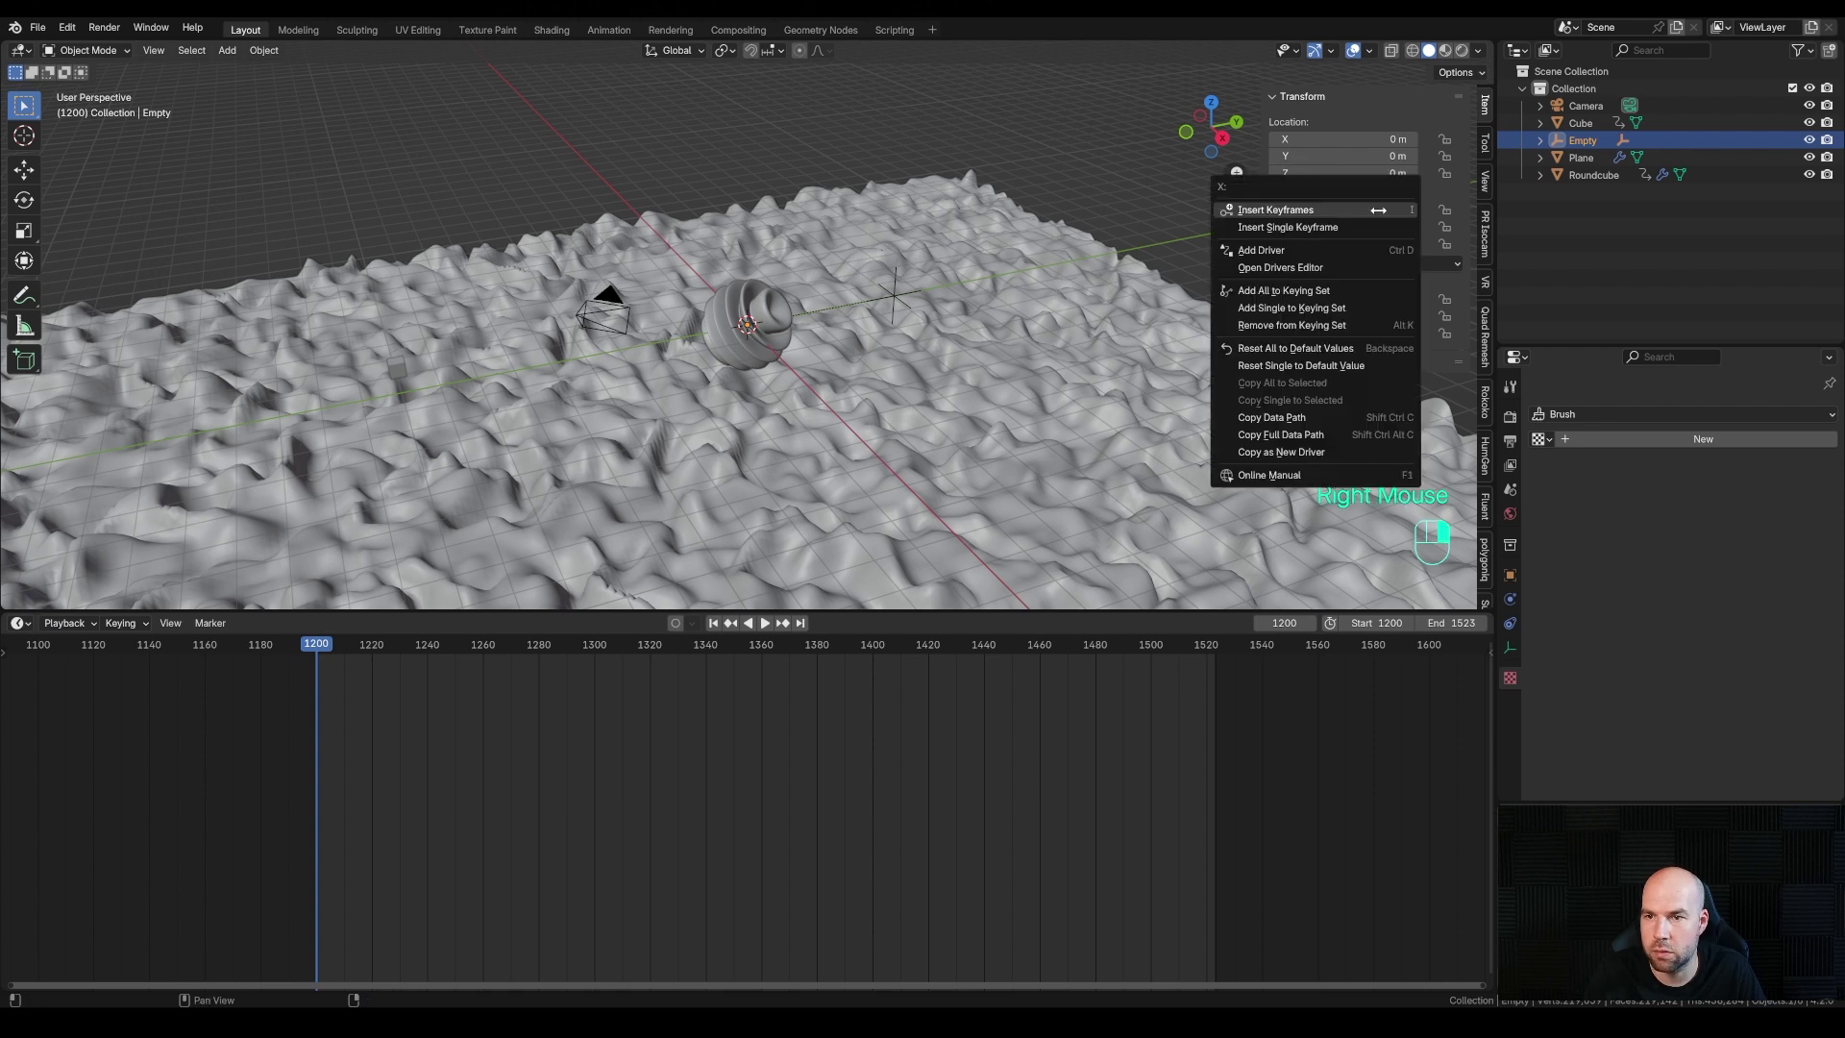
left_click(1310, 229)
Set the parent empty's X rotation to 360° at frame 1524 and keyframe it
left_click_drag(1128, 641, 1218, 641)
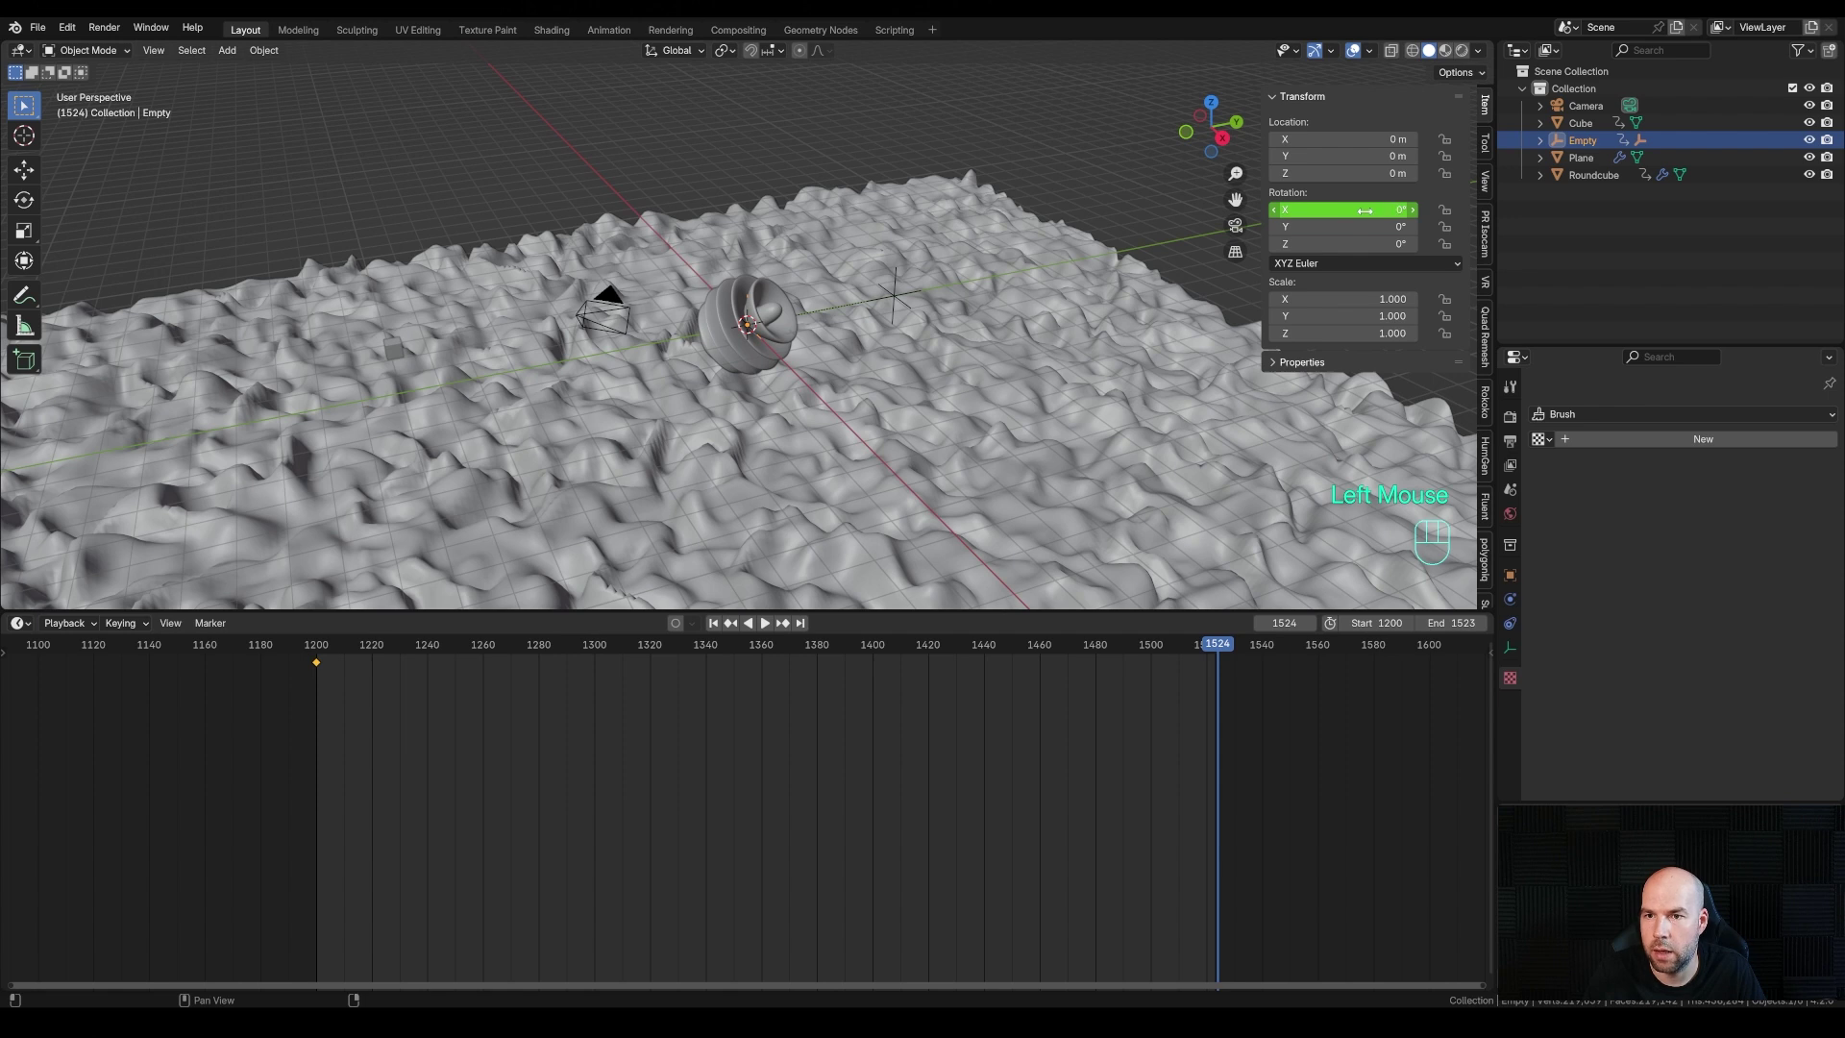
left_click(1364, 210)
type("360")
key("Return")
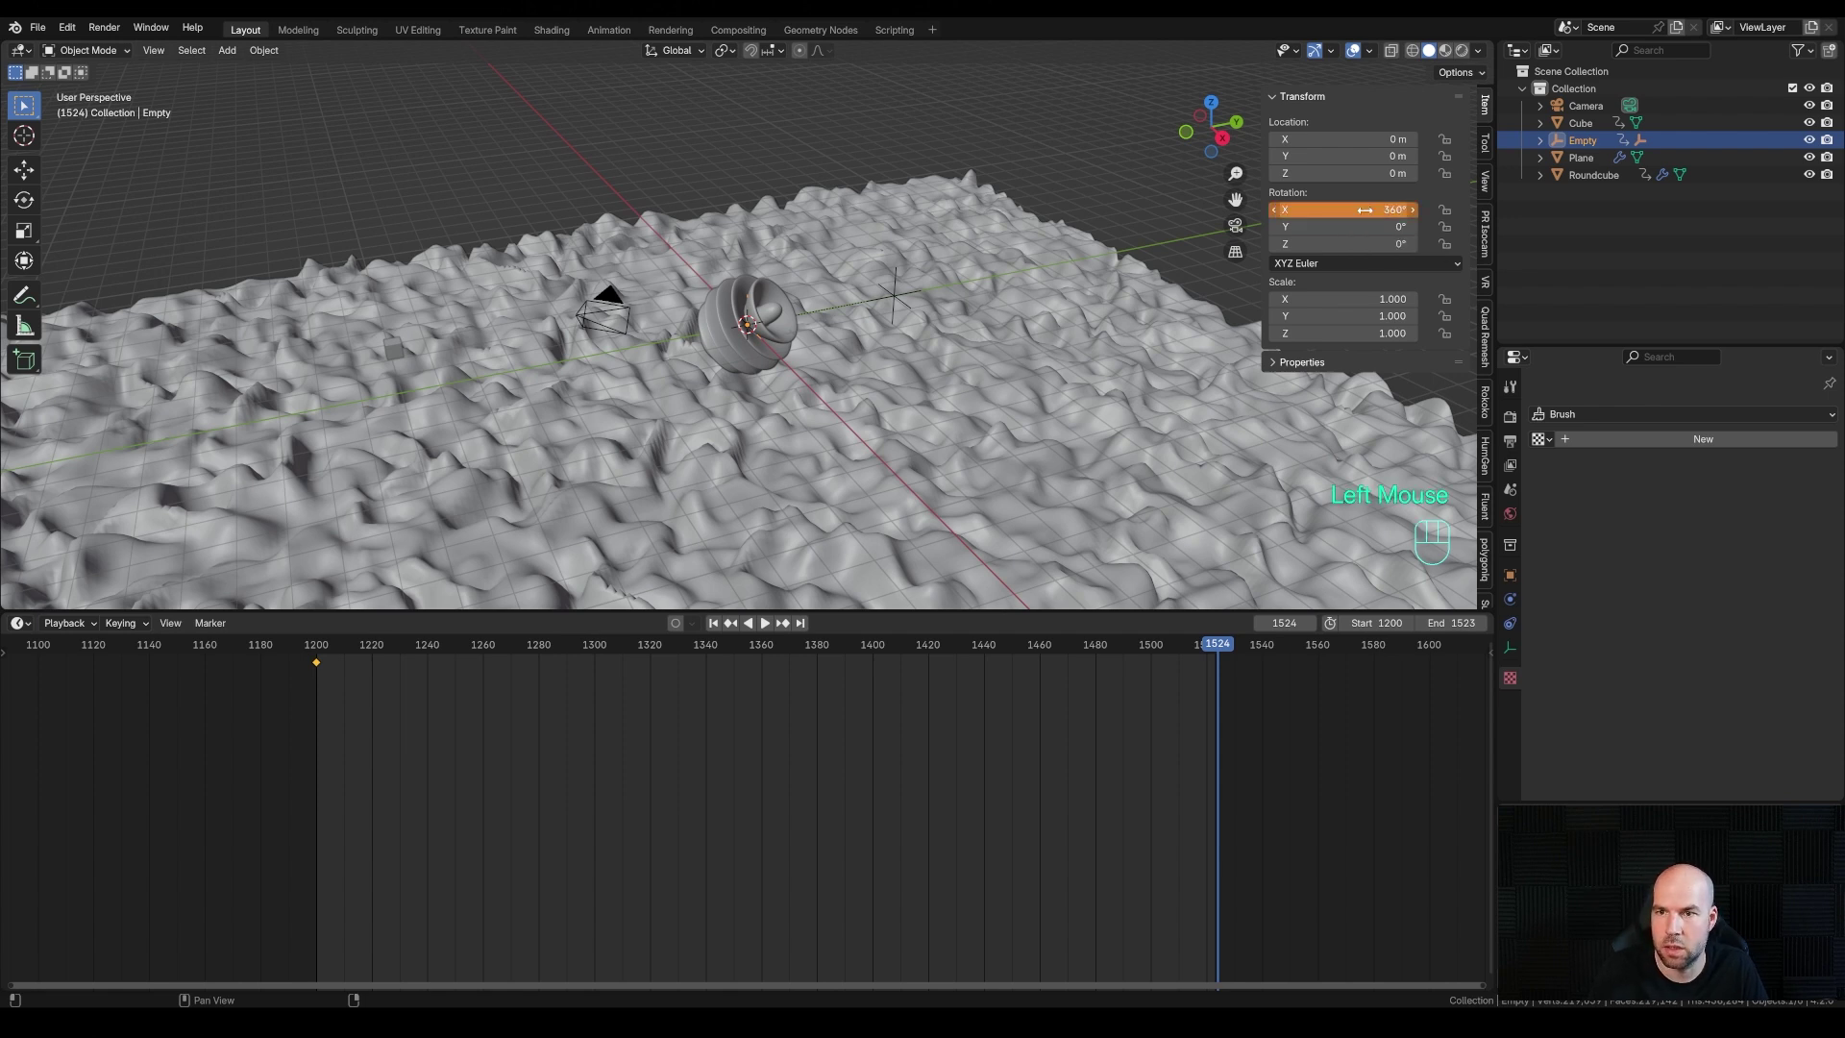
right_click(1364, 211)
left_click(1360, 213)
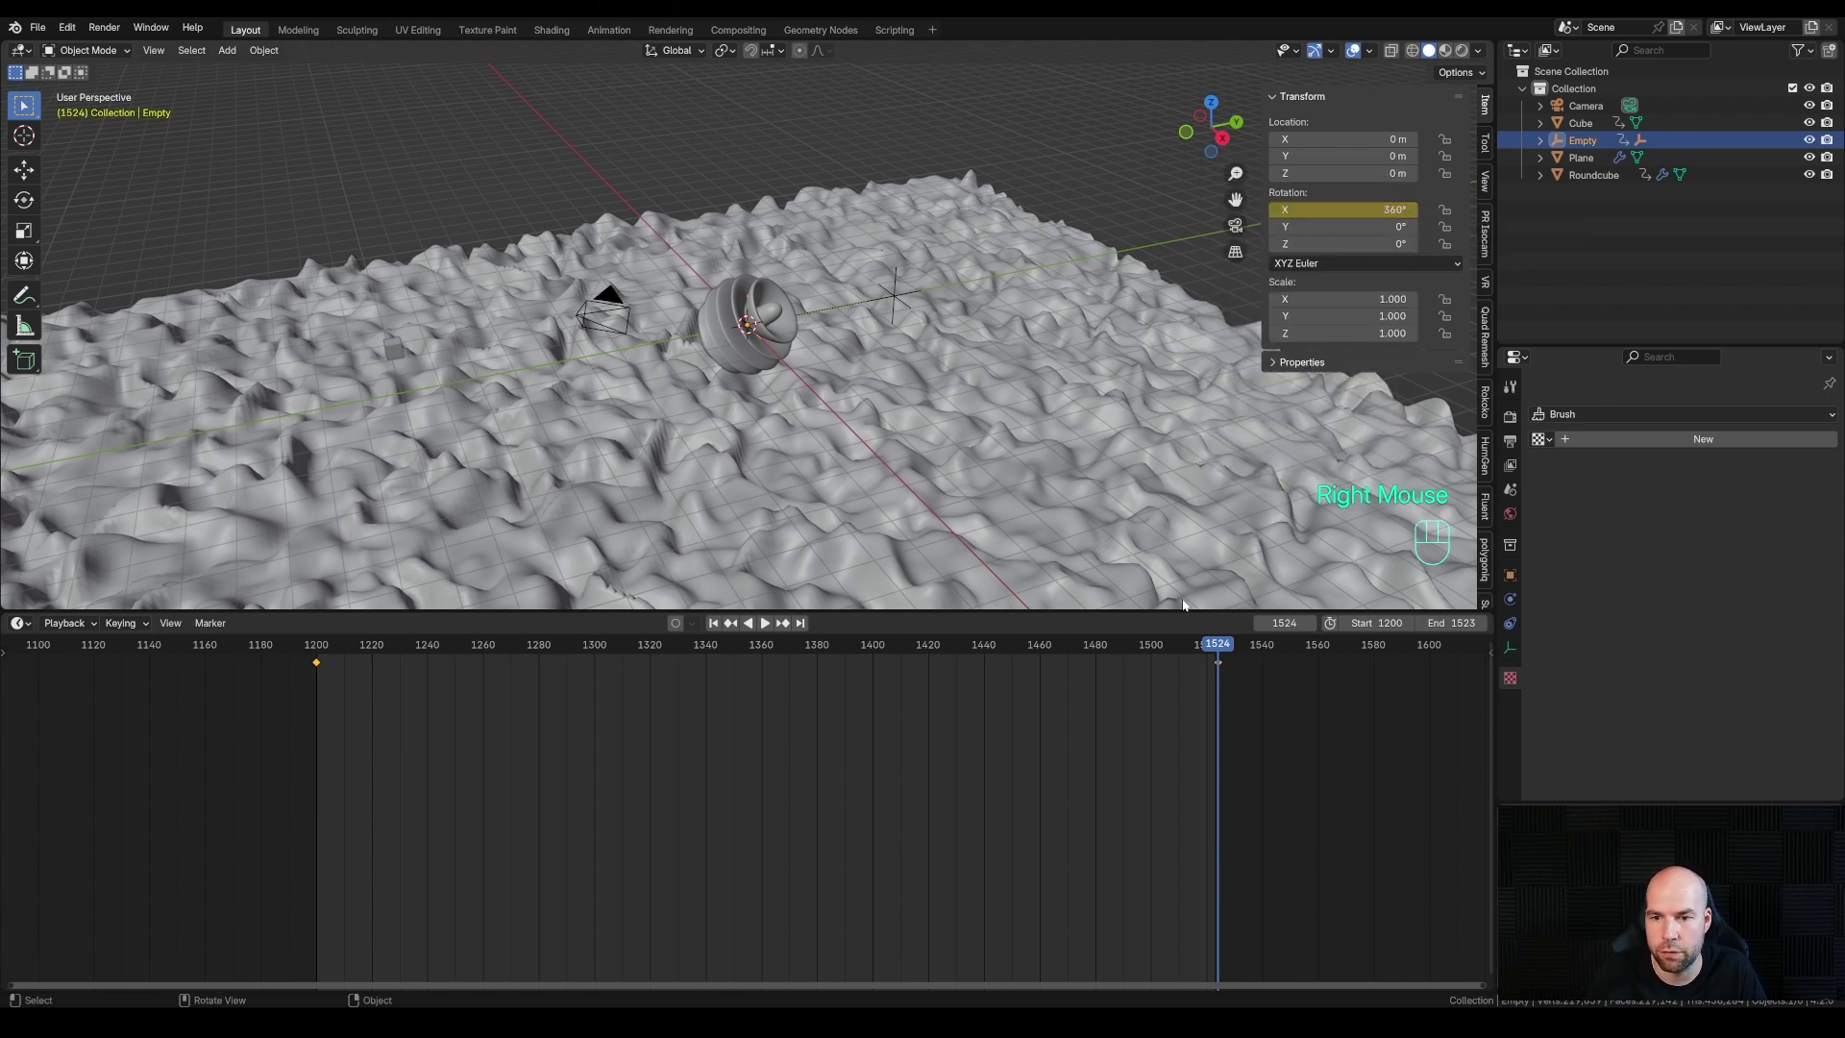
Preview the parent empty's rotation and set the interpolation of both its keyframes to Linear
key("space")
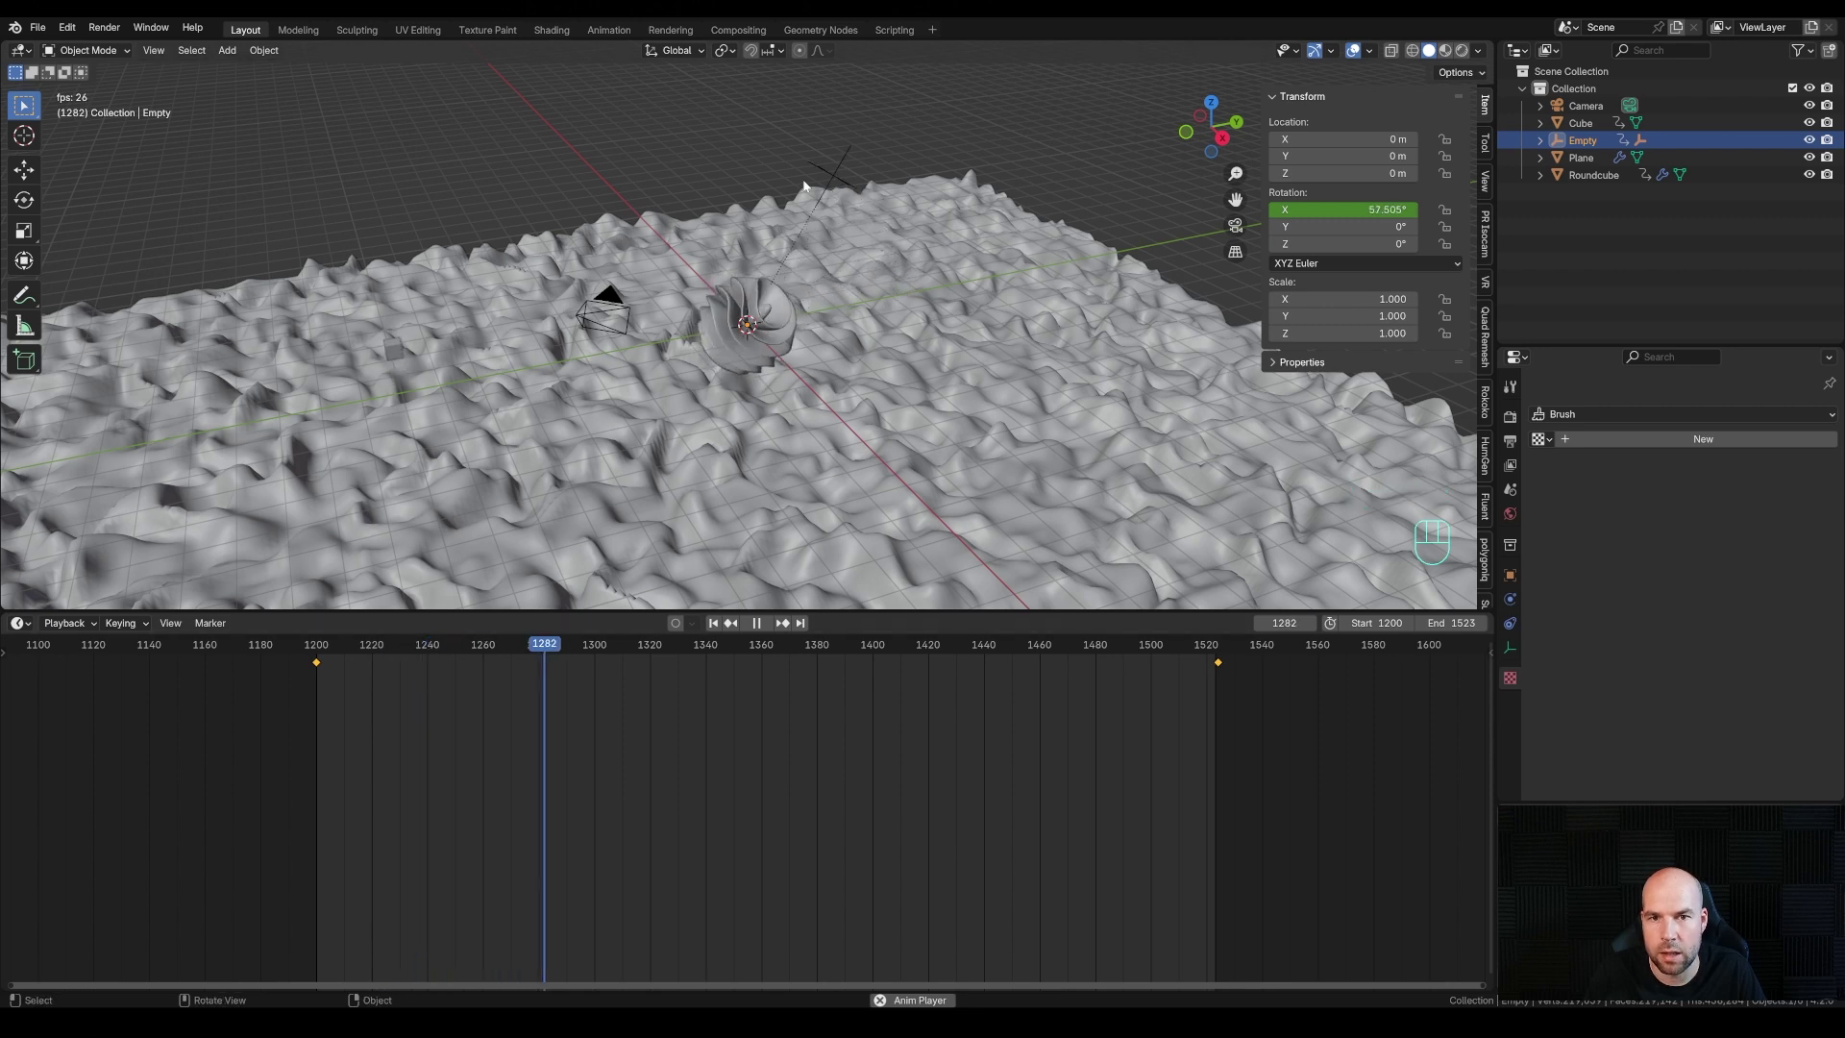
key("space")
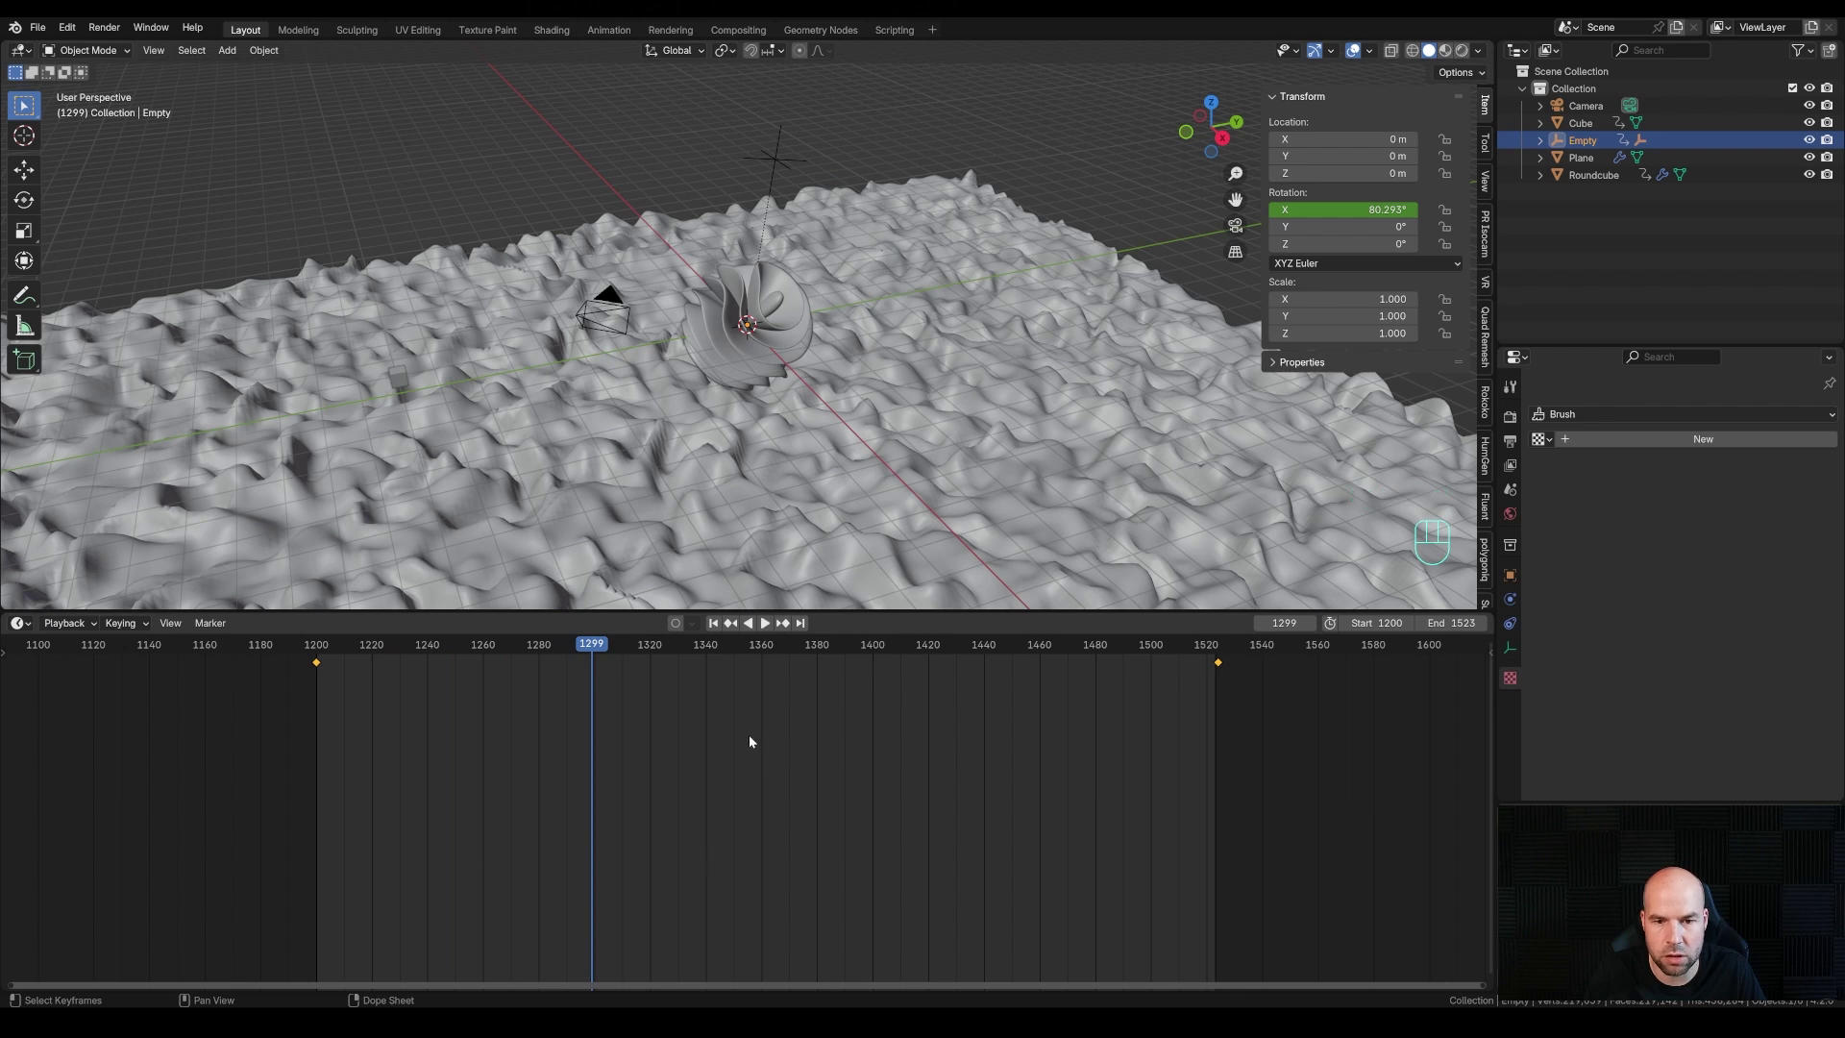
left_click_drag(1303, 735, 183, 641)
key("t")
left_click(221, 792)
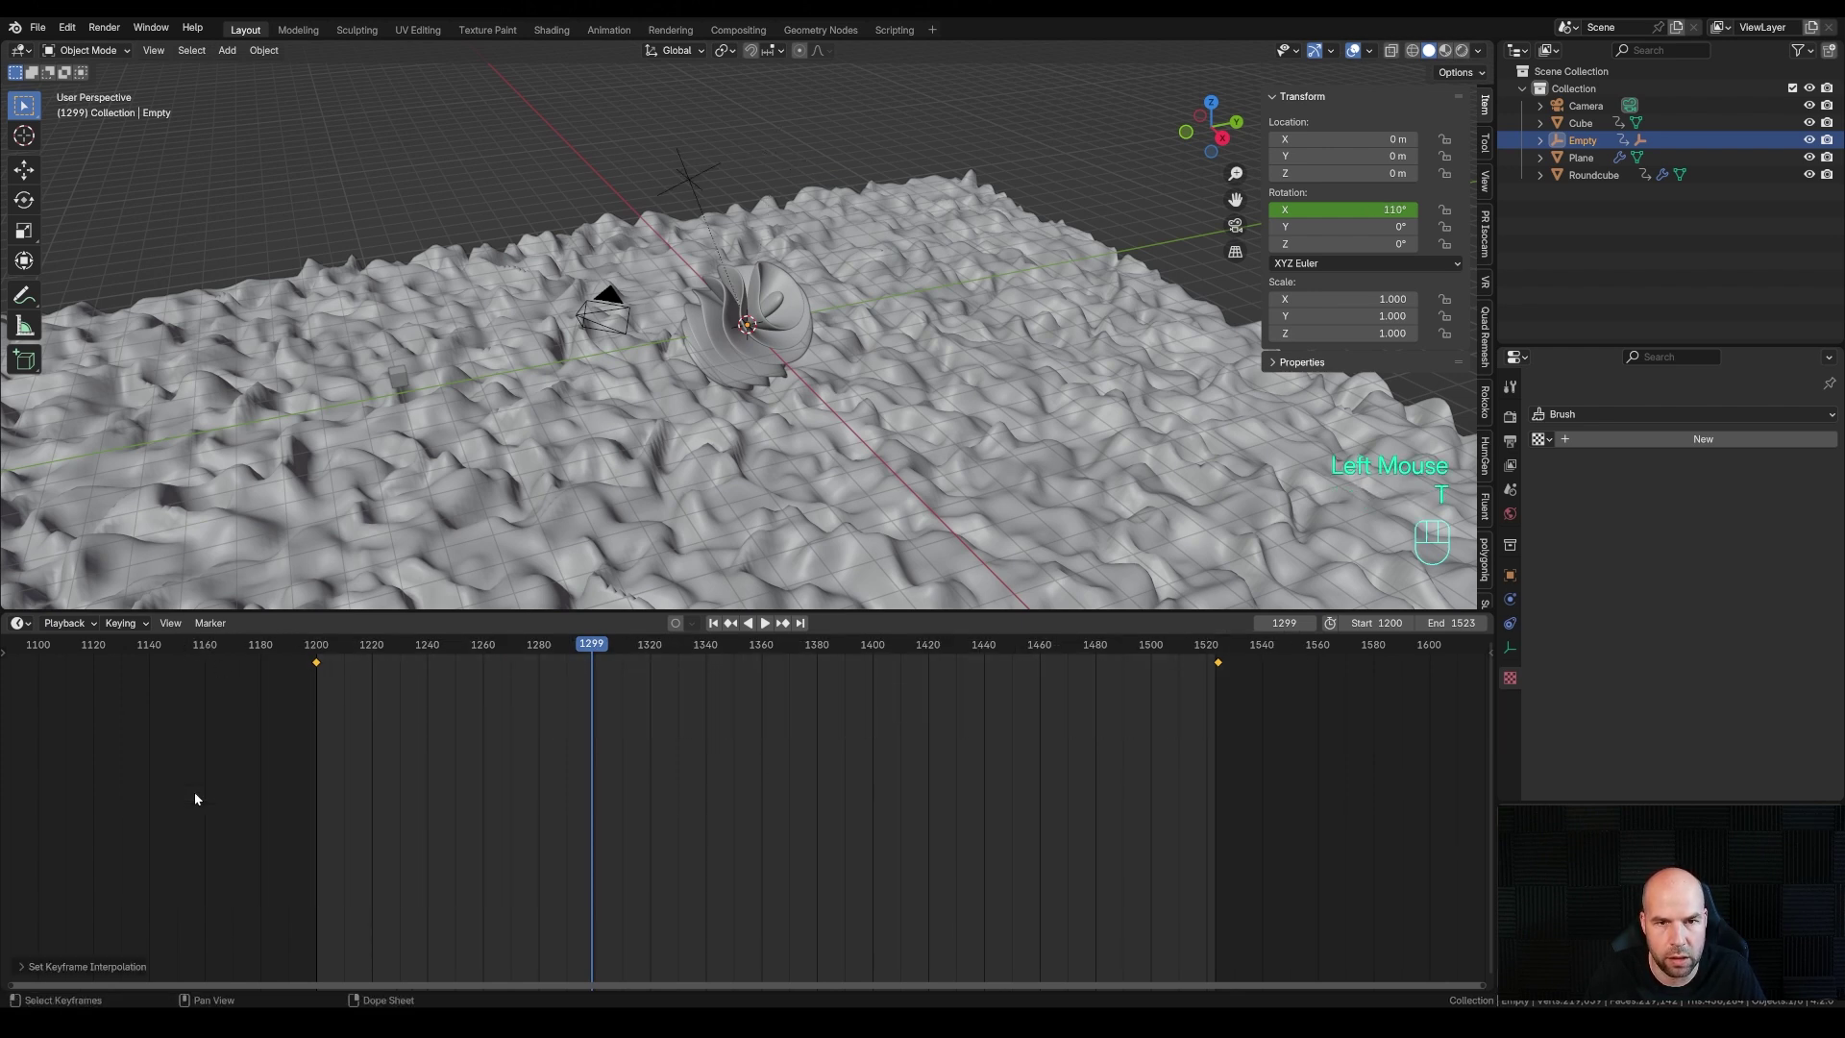
Play the animation from the start to check how the child empty orbits the origin
left_click_drag(397, 641, 327, 644)
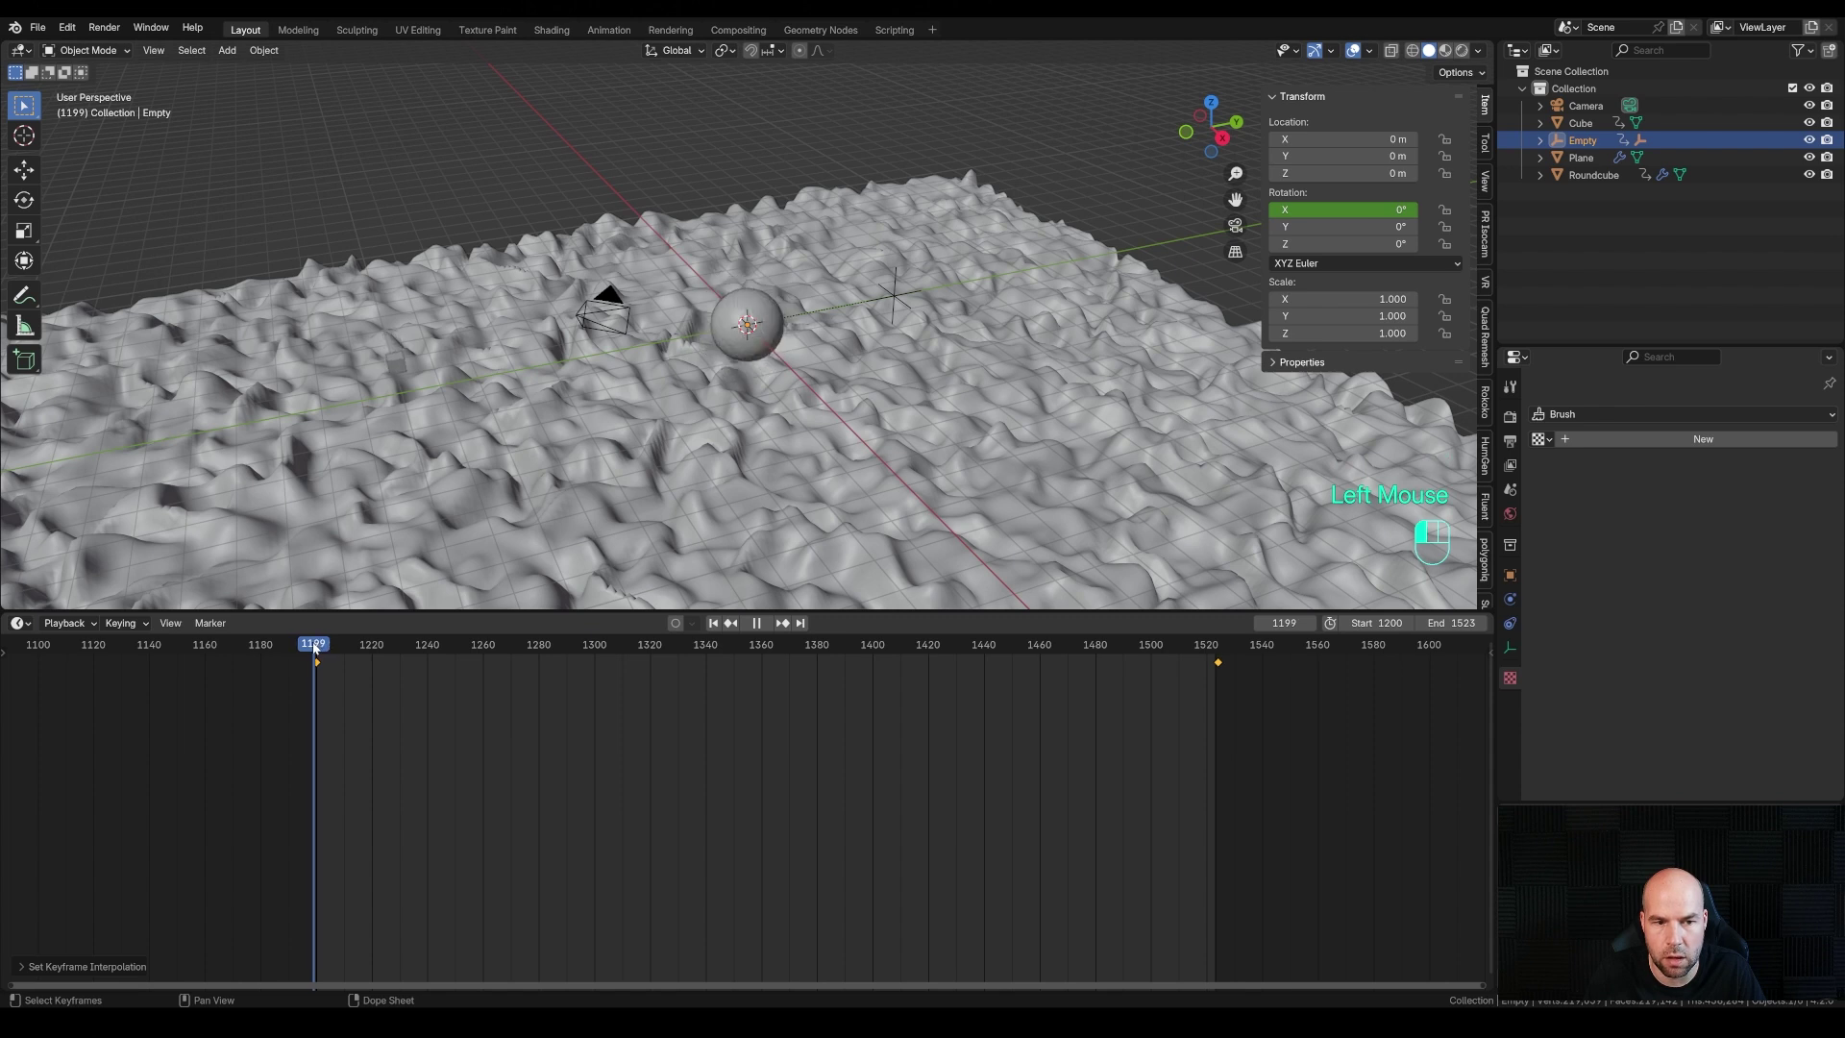
key("space")
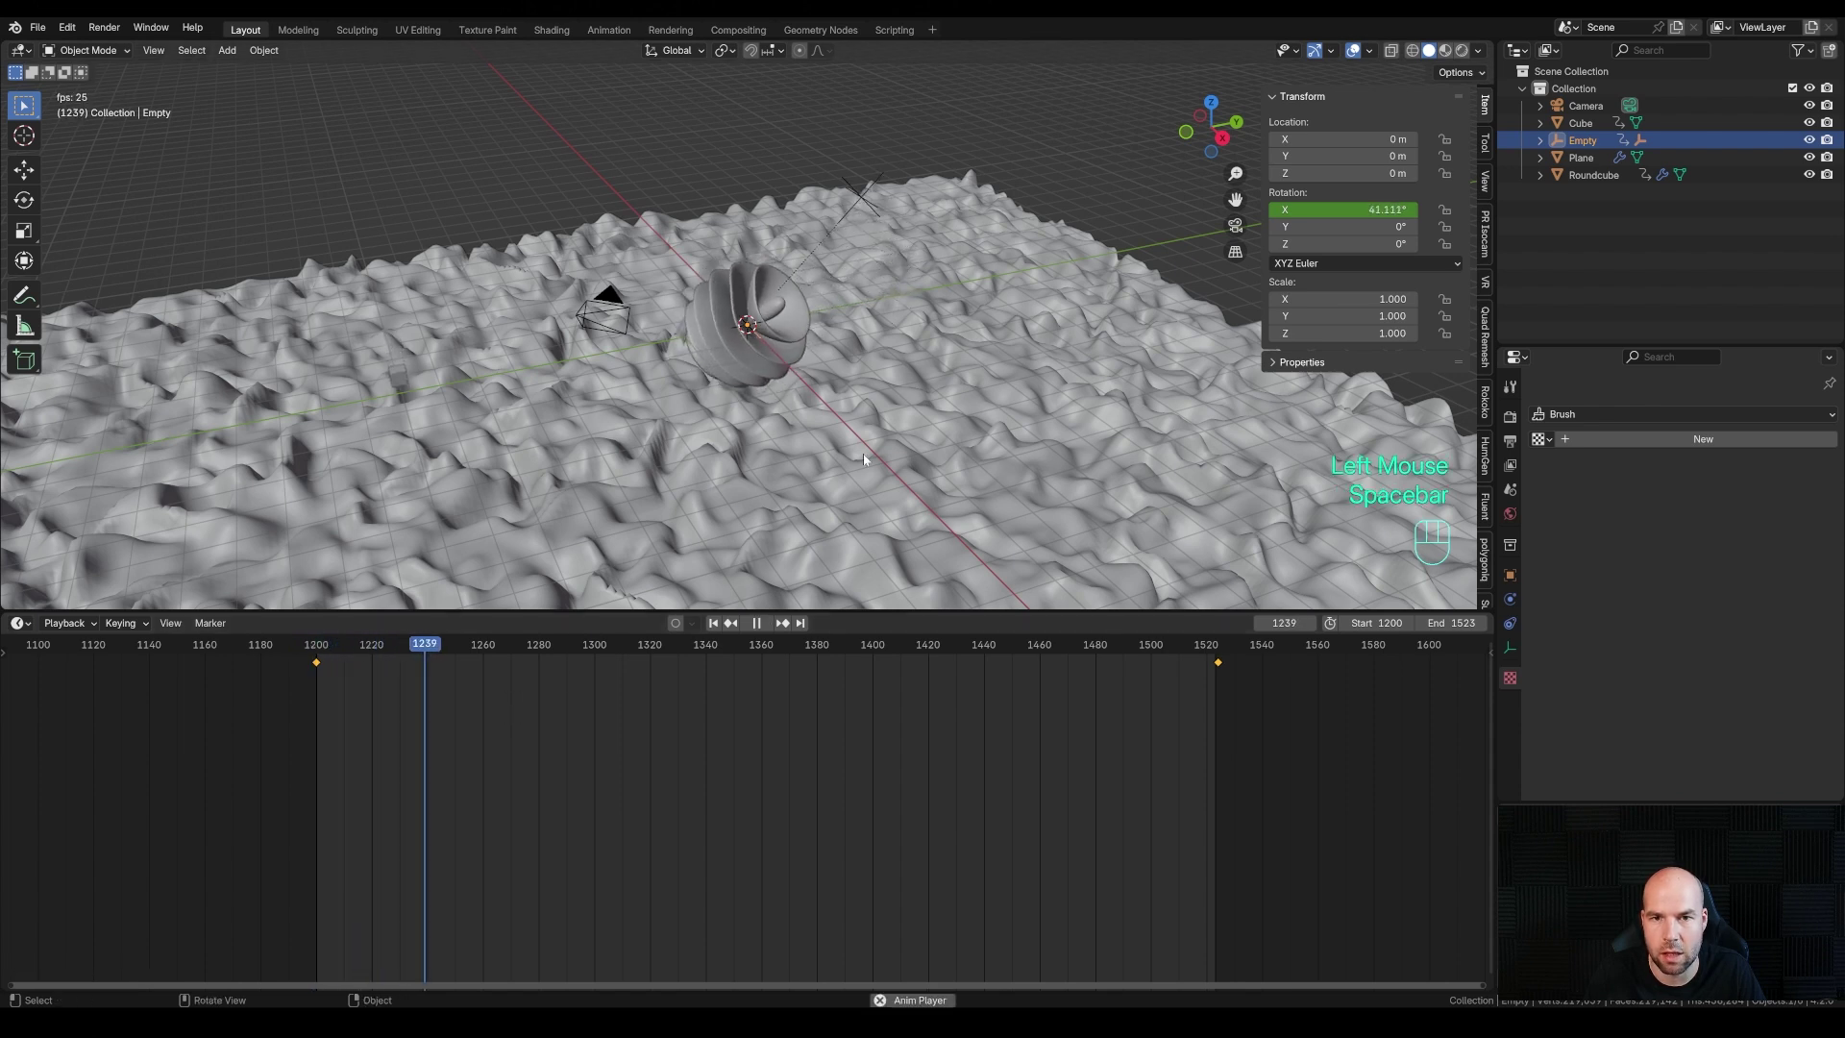
key("space")
left_click(809, 165)
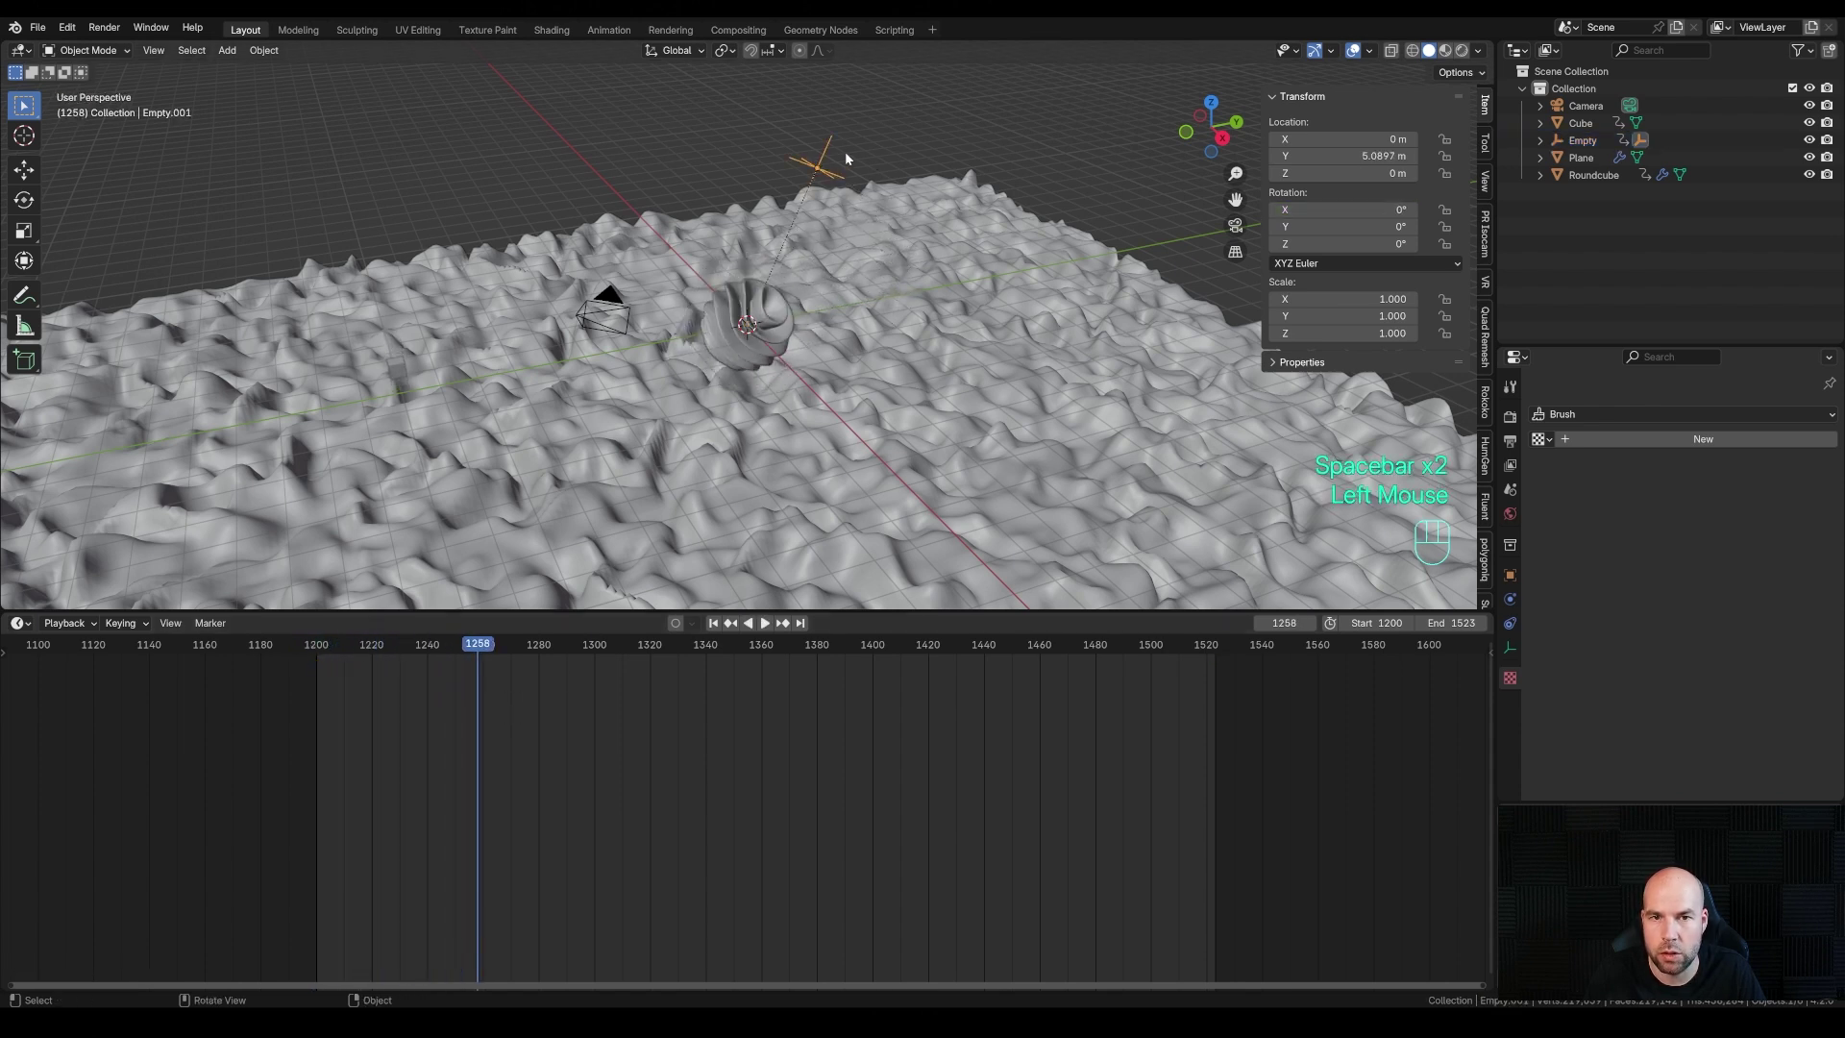
Set the plane's Displace modifier coordinates to Object and use the orbiting child empty, Empty.001, as the object
left_click(1015, 362)
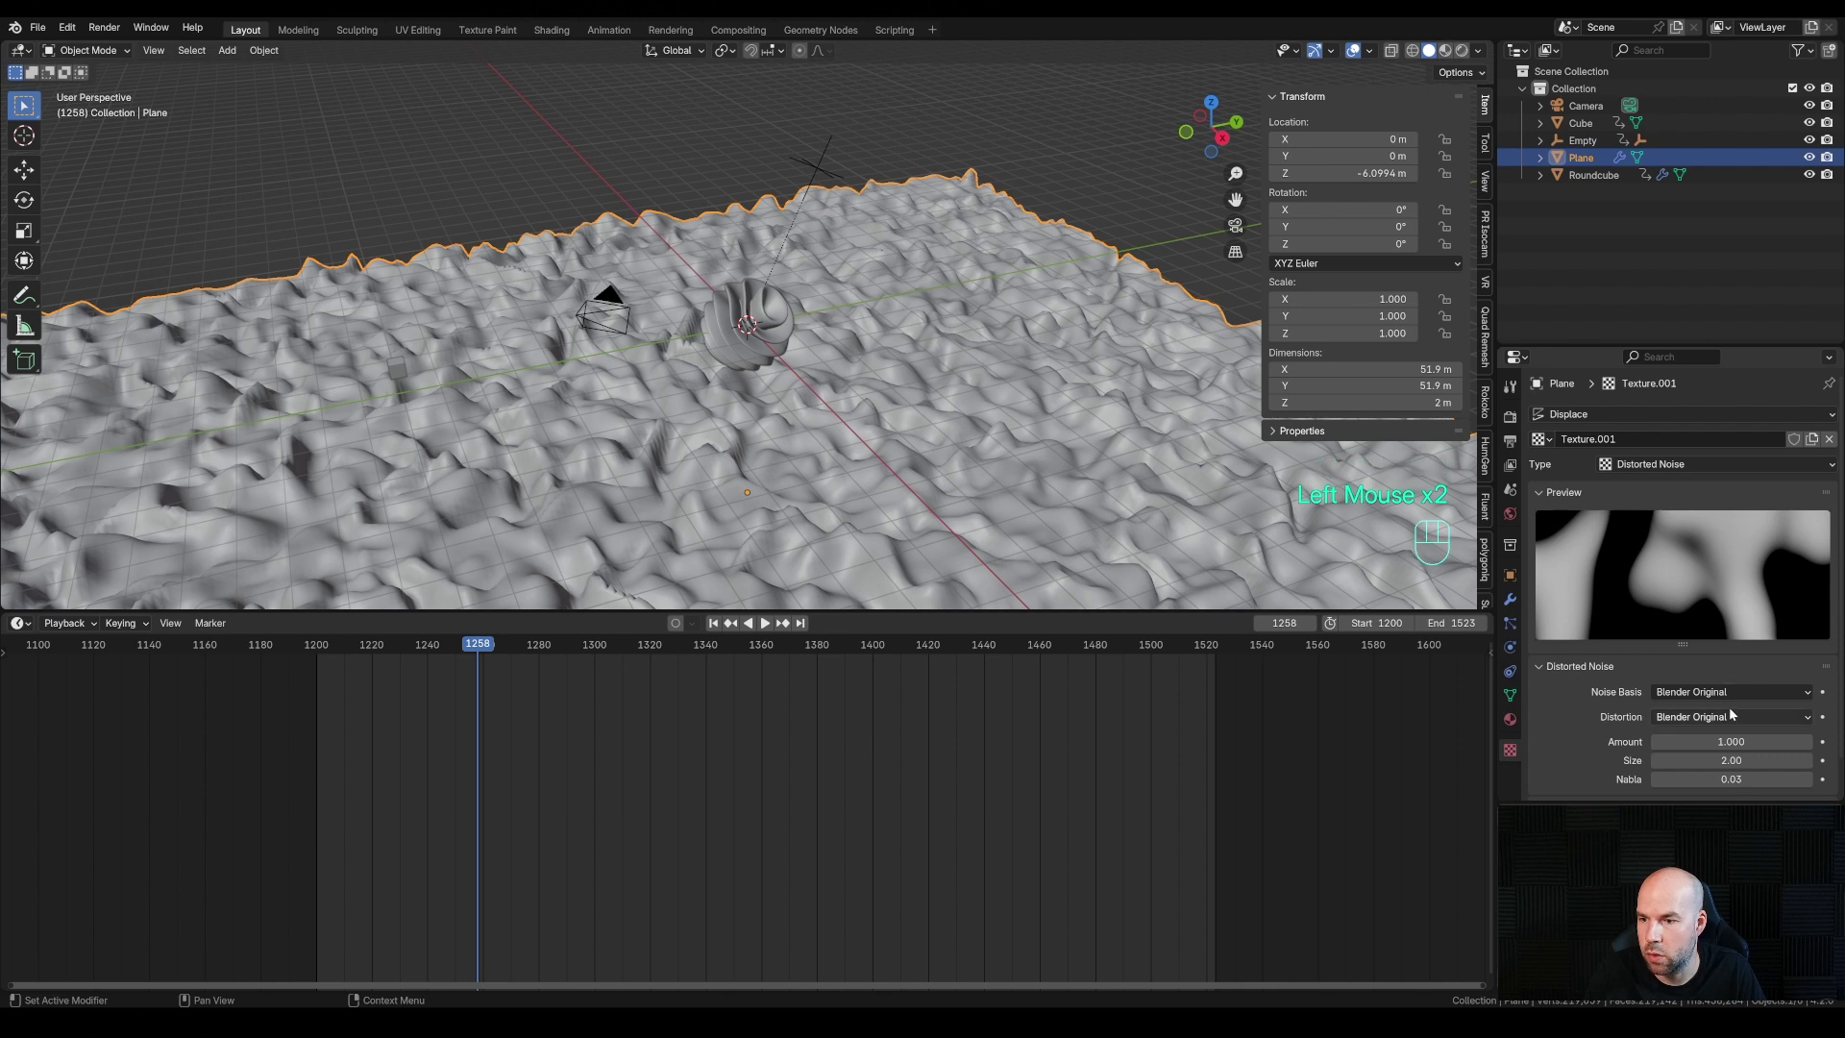
left_click(1511, 599)
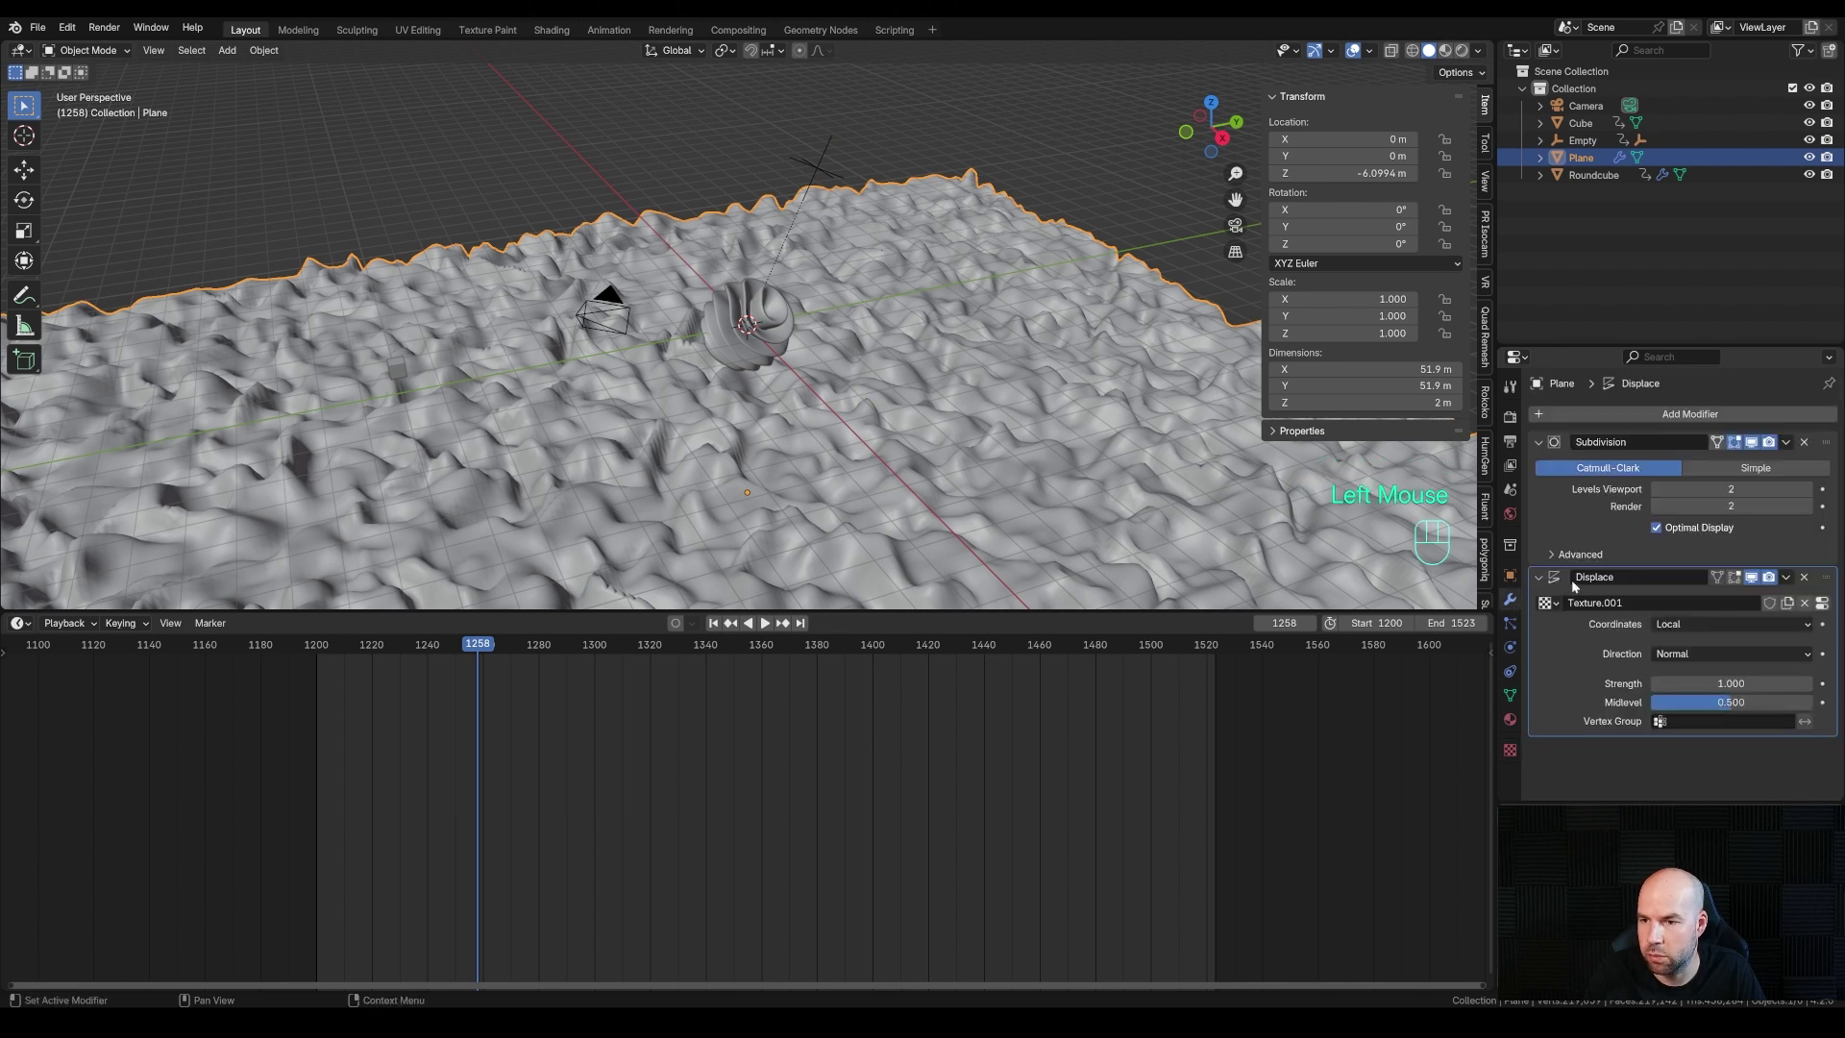
left_click(1686, 626)
left_click(1687, 677)
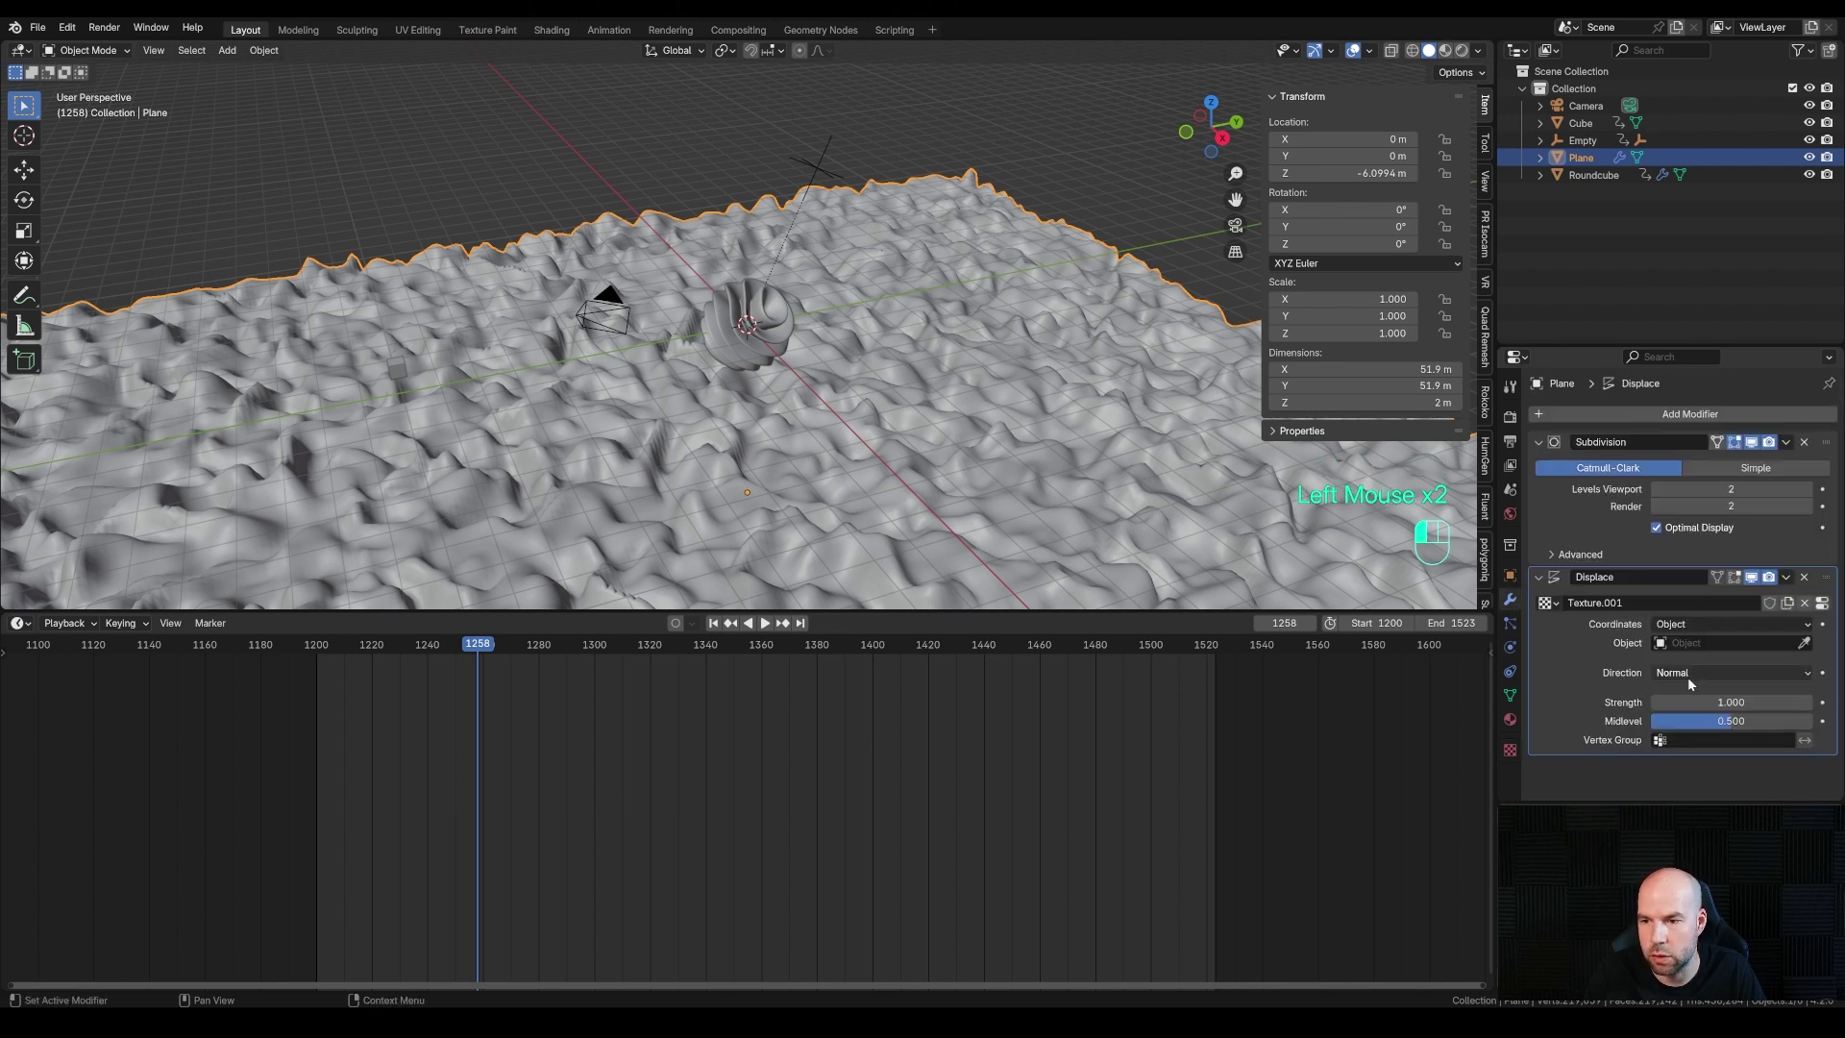
left_click(1803, 643)
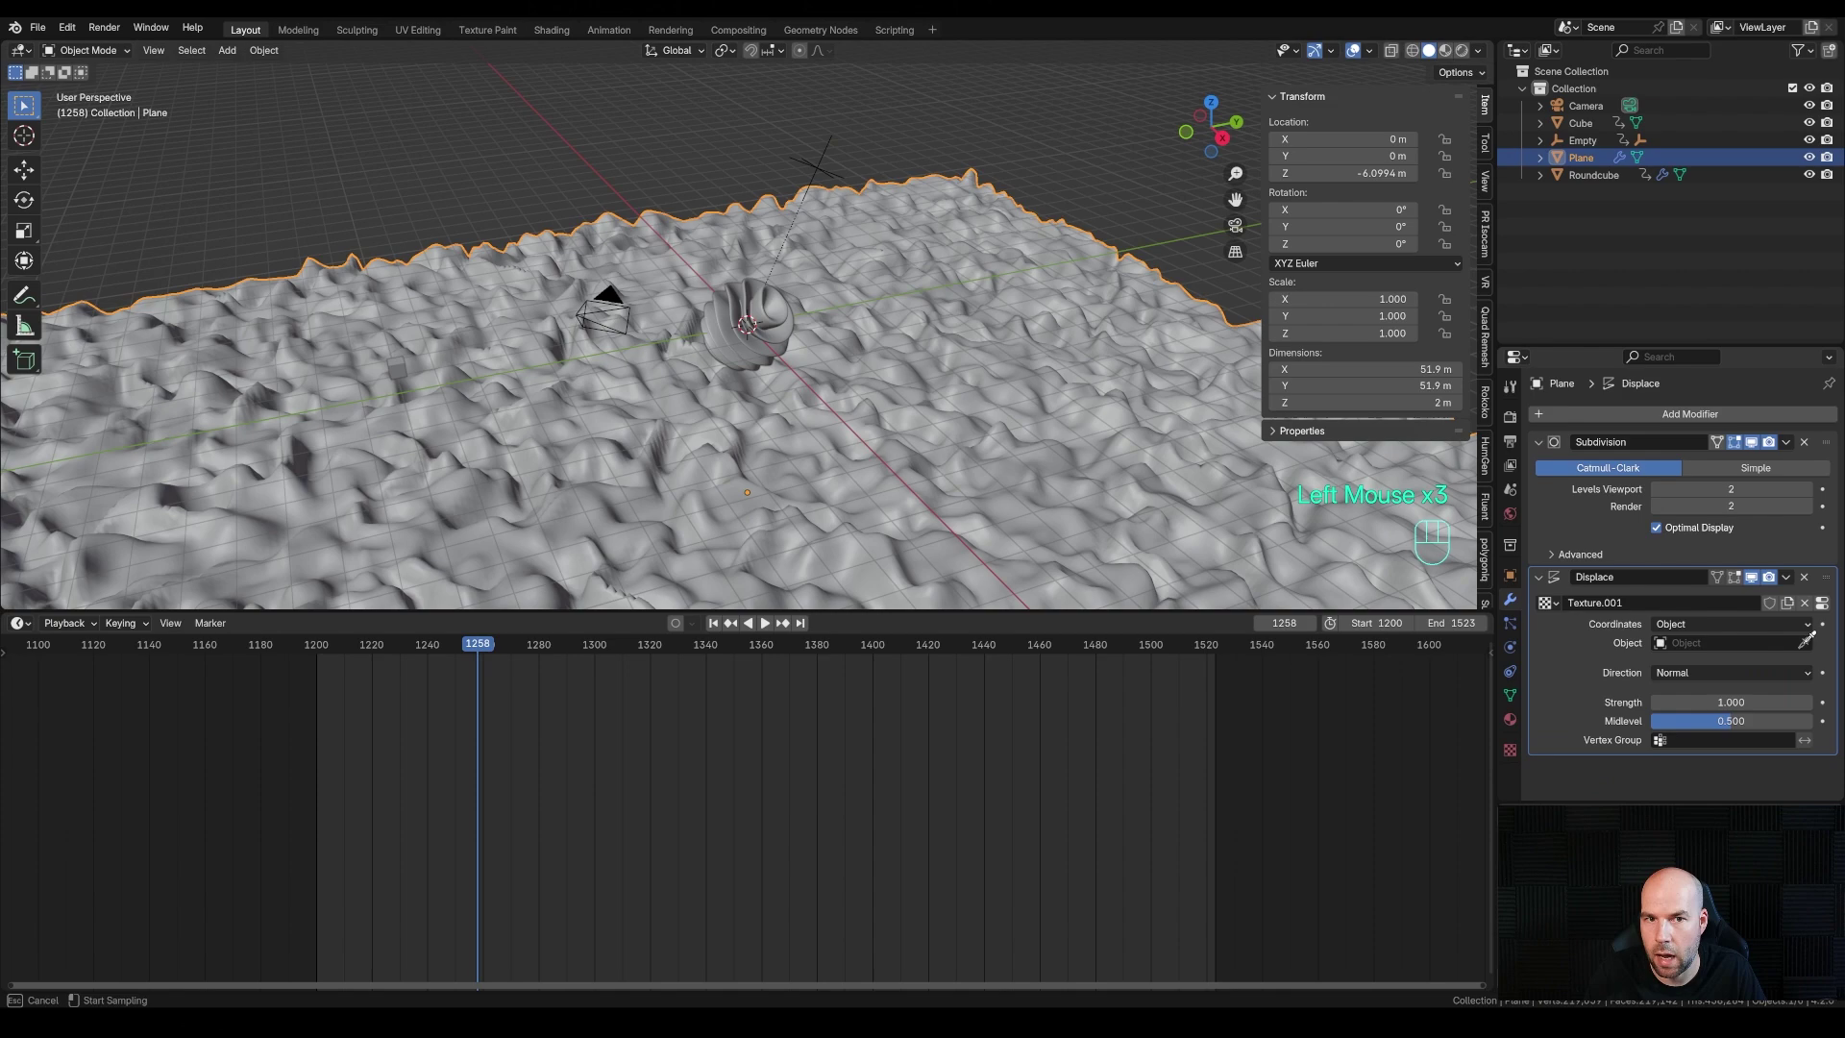
left_click(872, 164)
Play the animation to check the plane's moving displacement, and select the orbiting child empty
key("space")
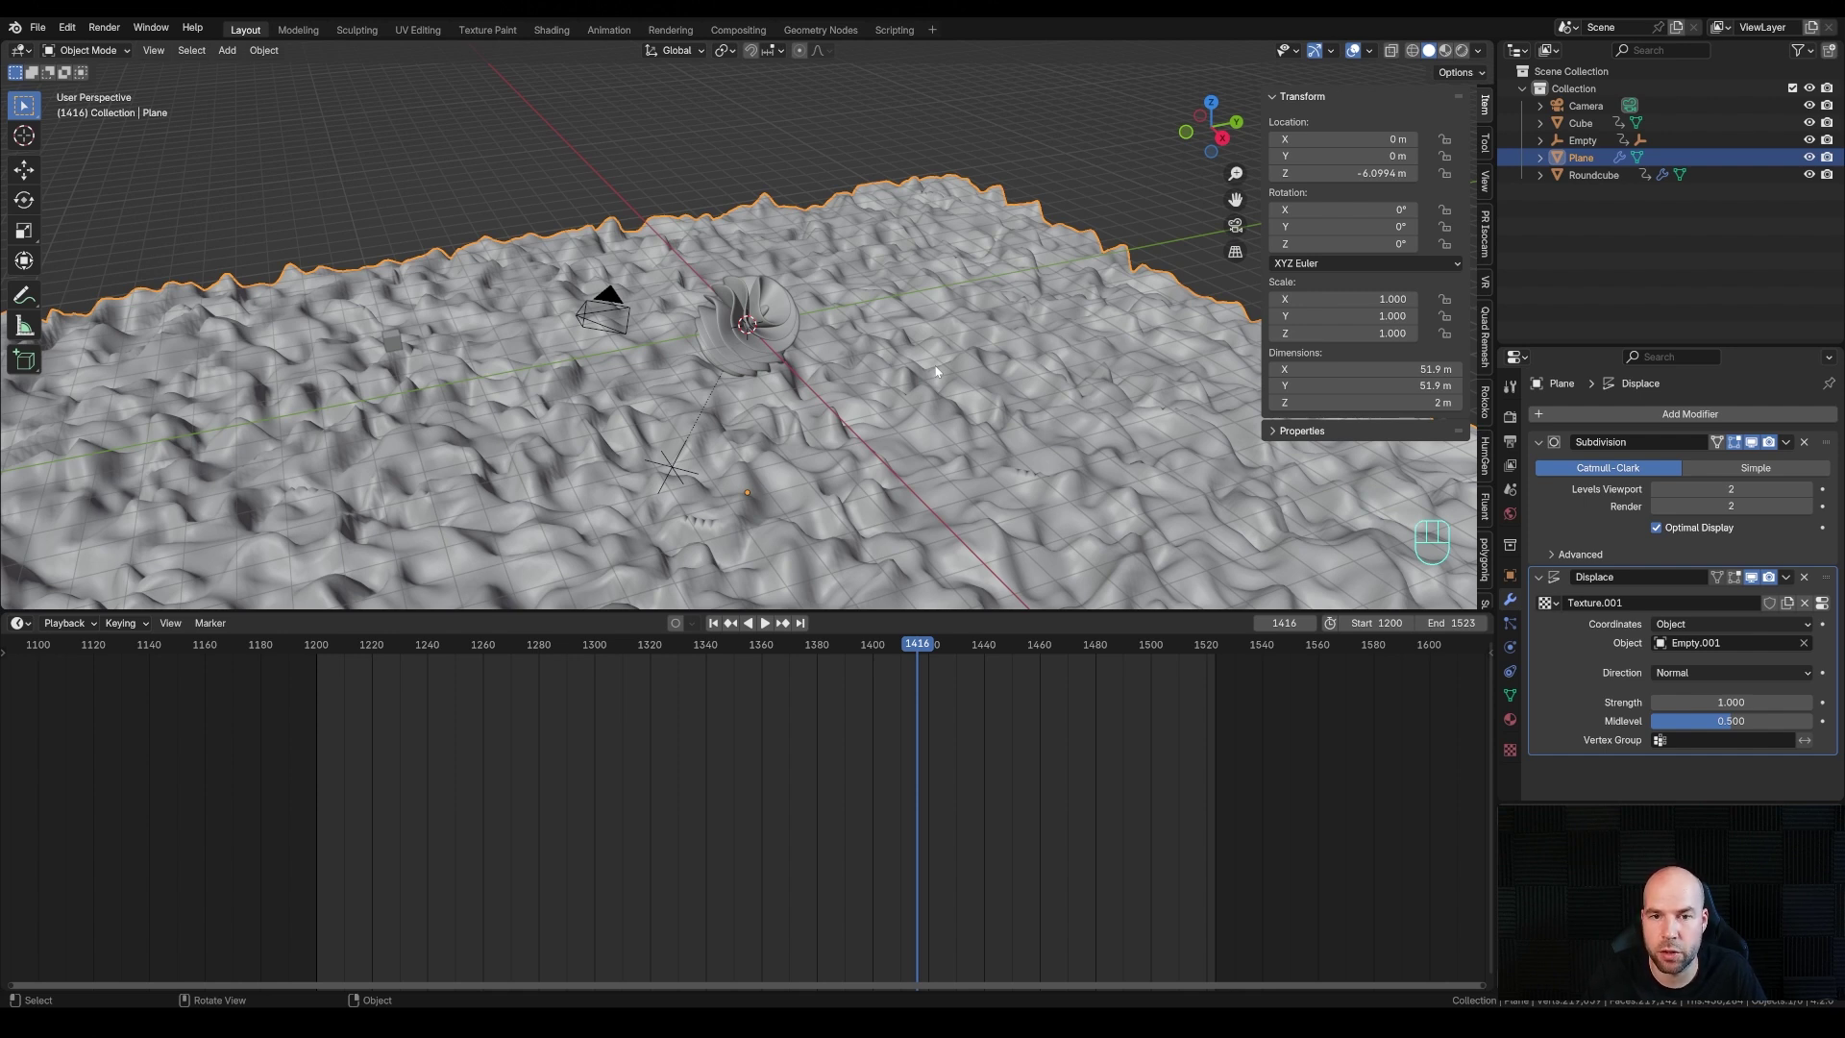
left_click(676, 472)
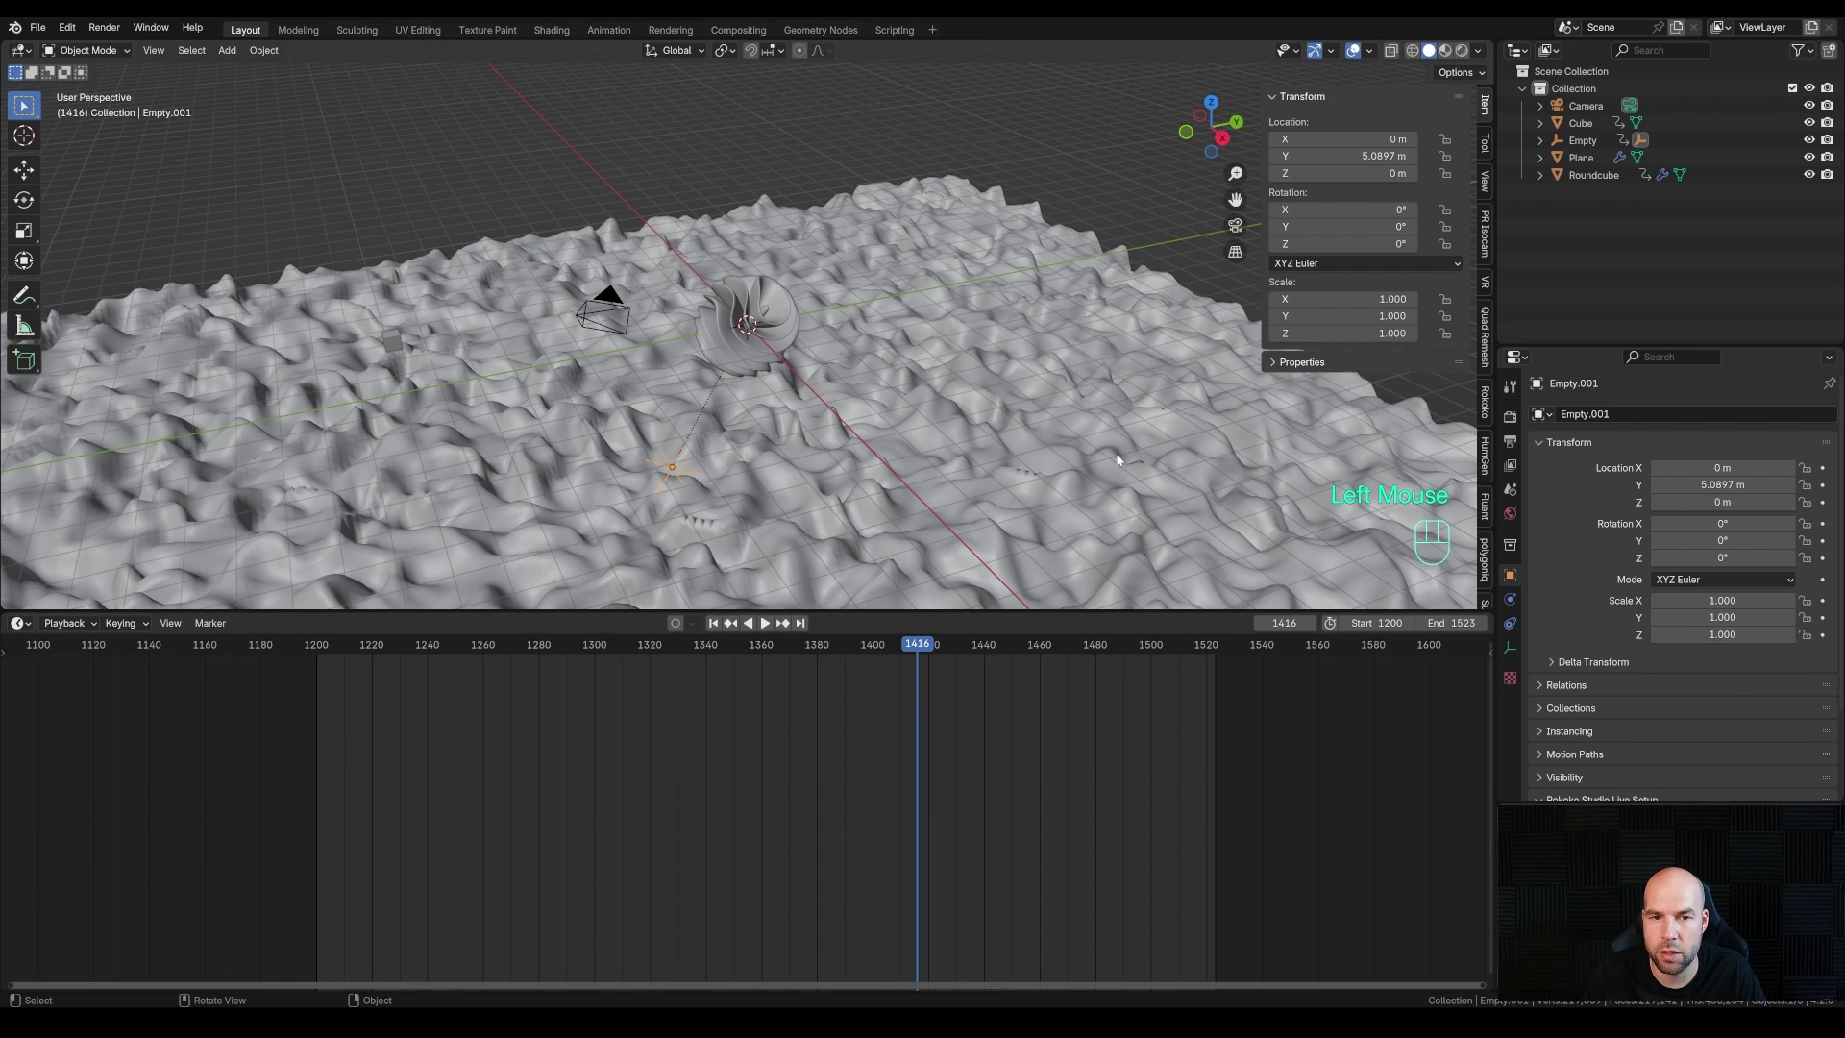
Scale the orbiting empty to about 3.43, and scale the ground plane to about 1.77 so it fills the camera view
key("s")
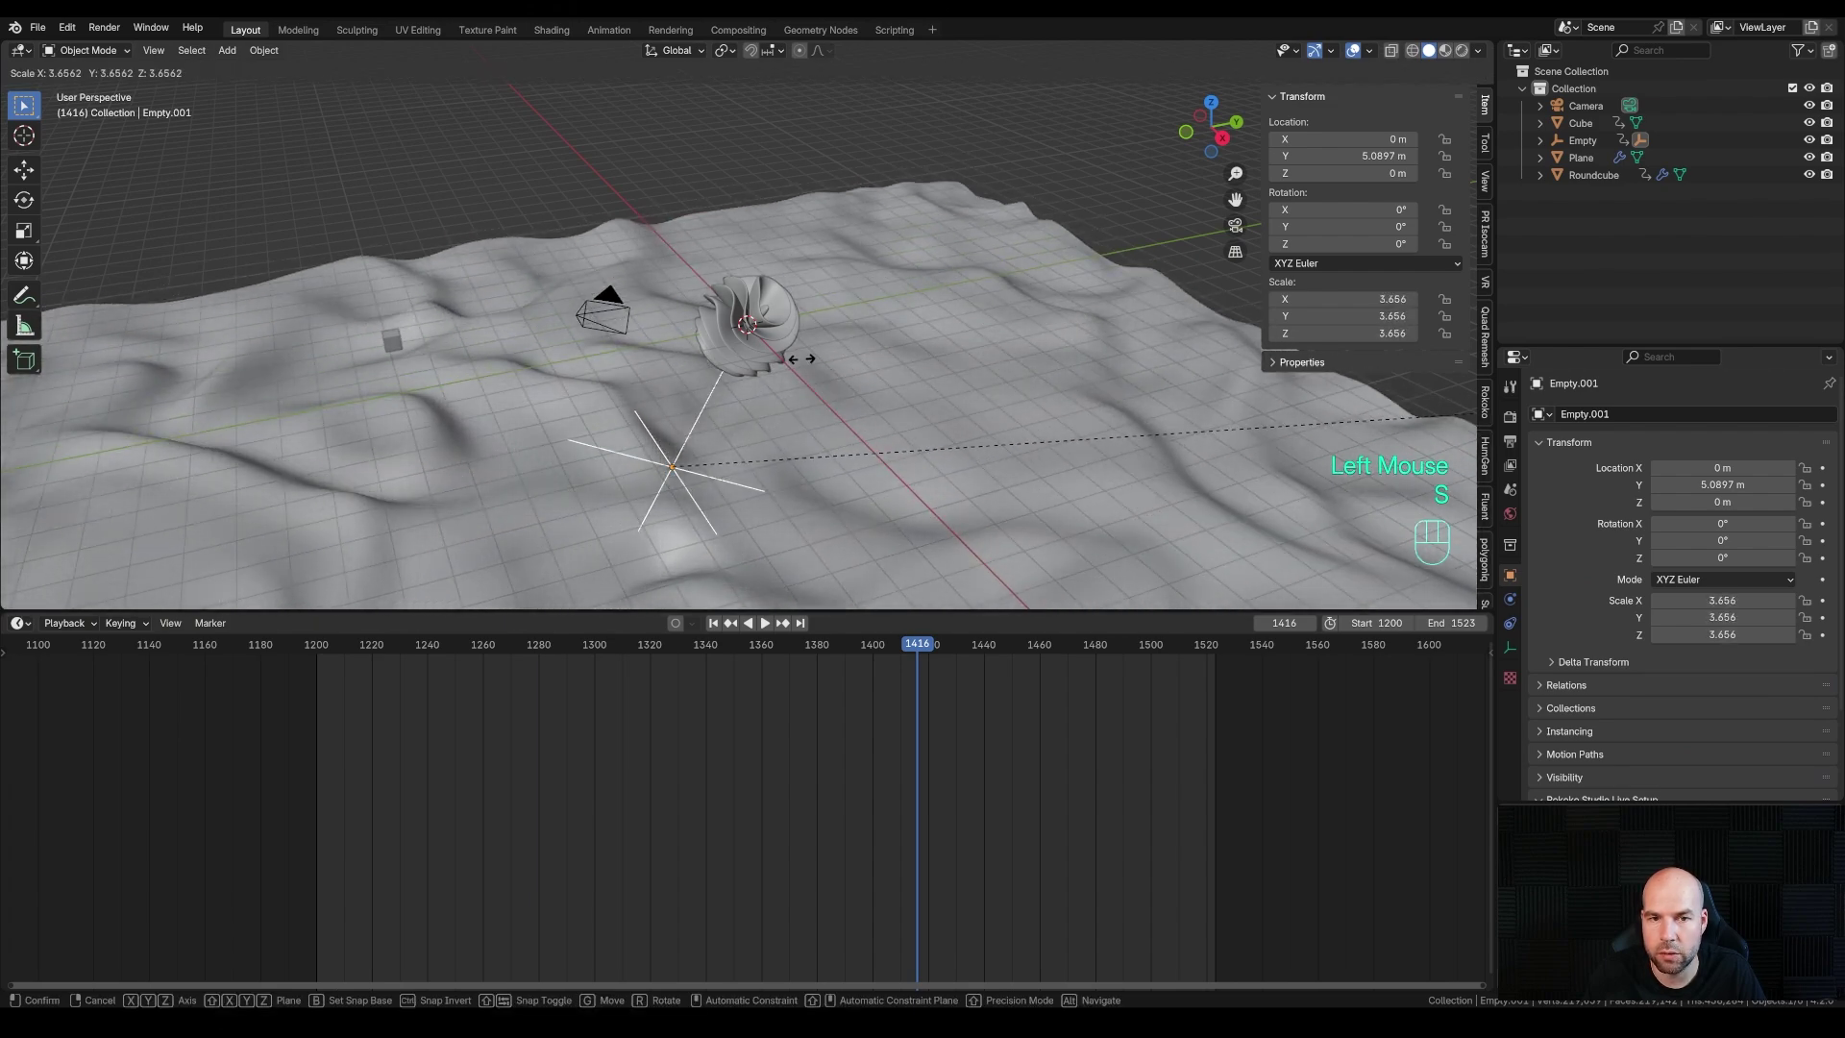
left_click(750, 393)
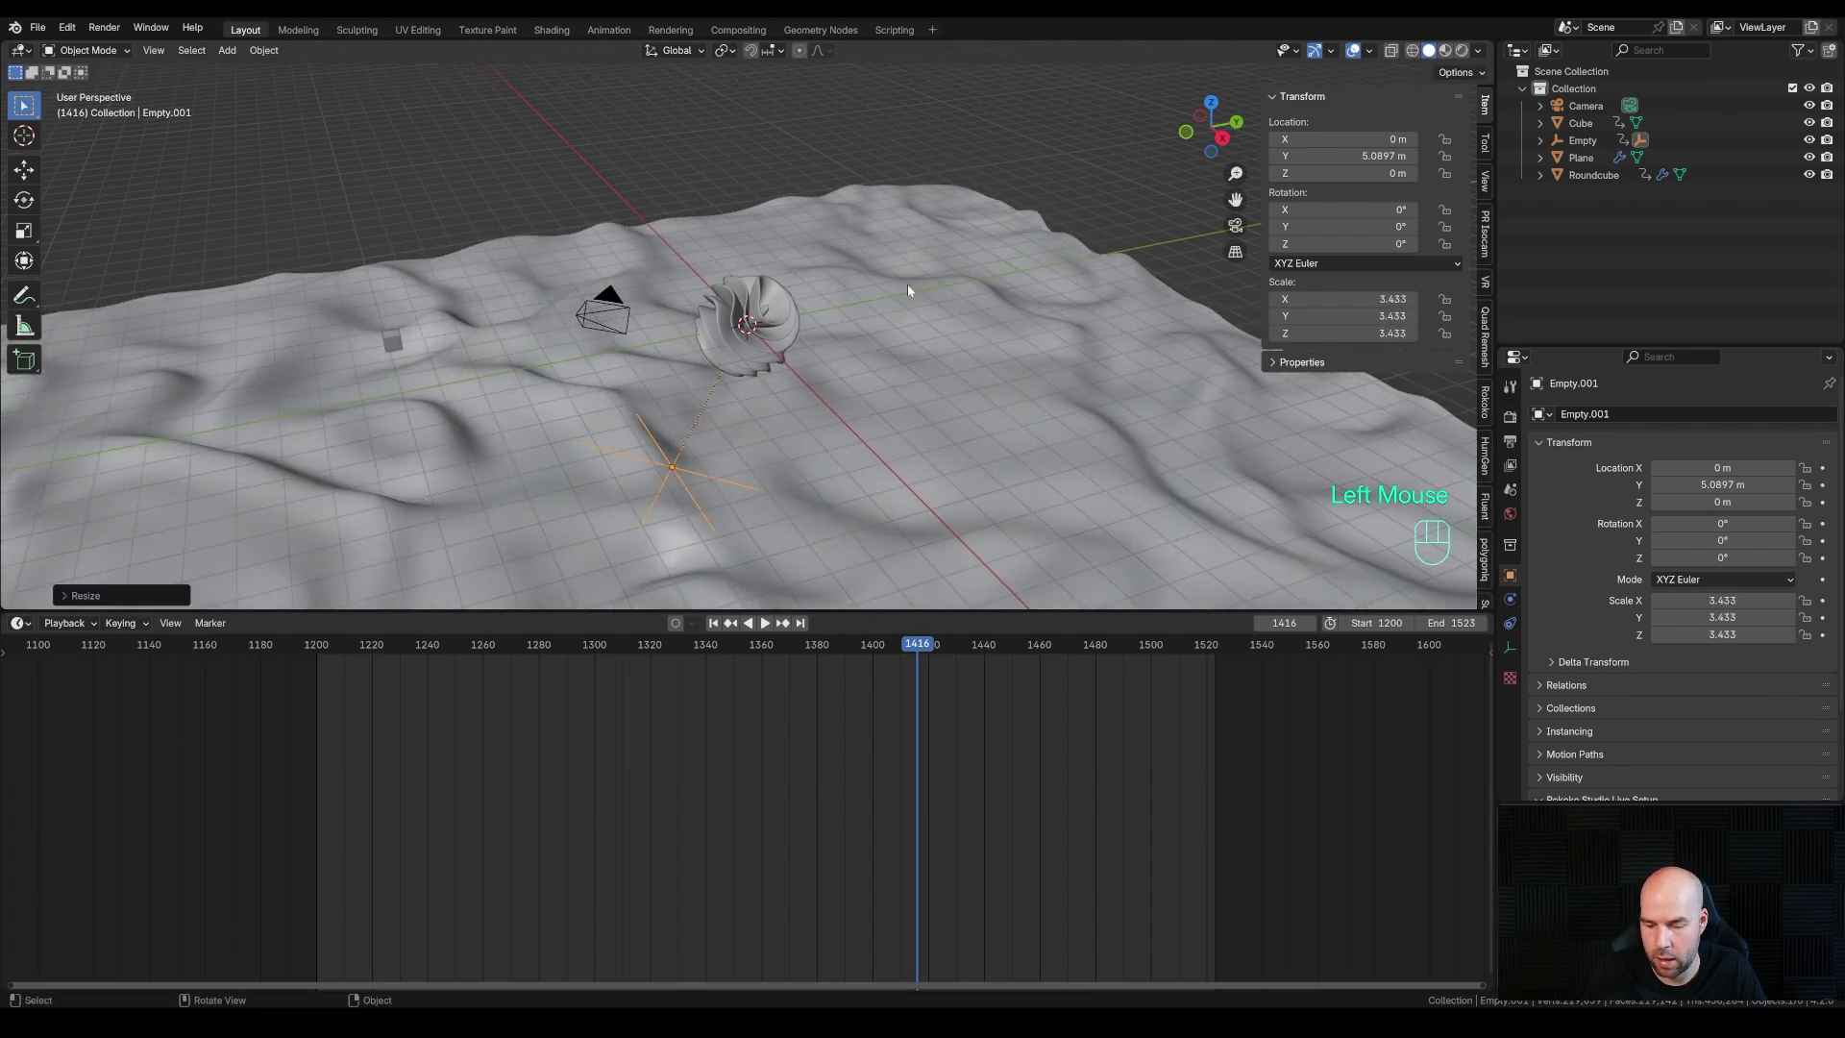
key("KP_0")
left_click(1060, 303)
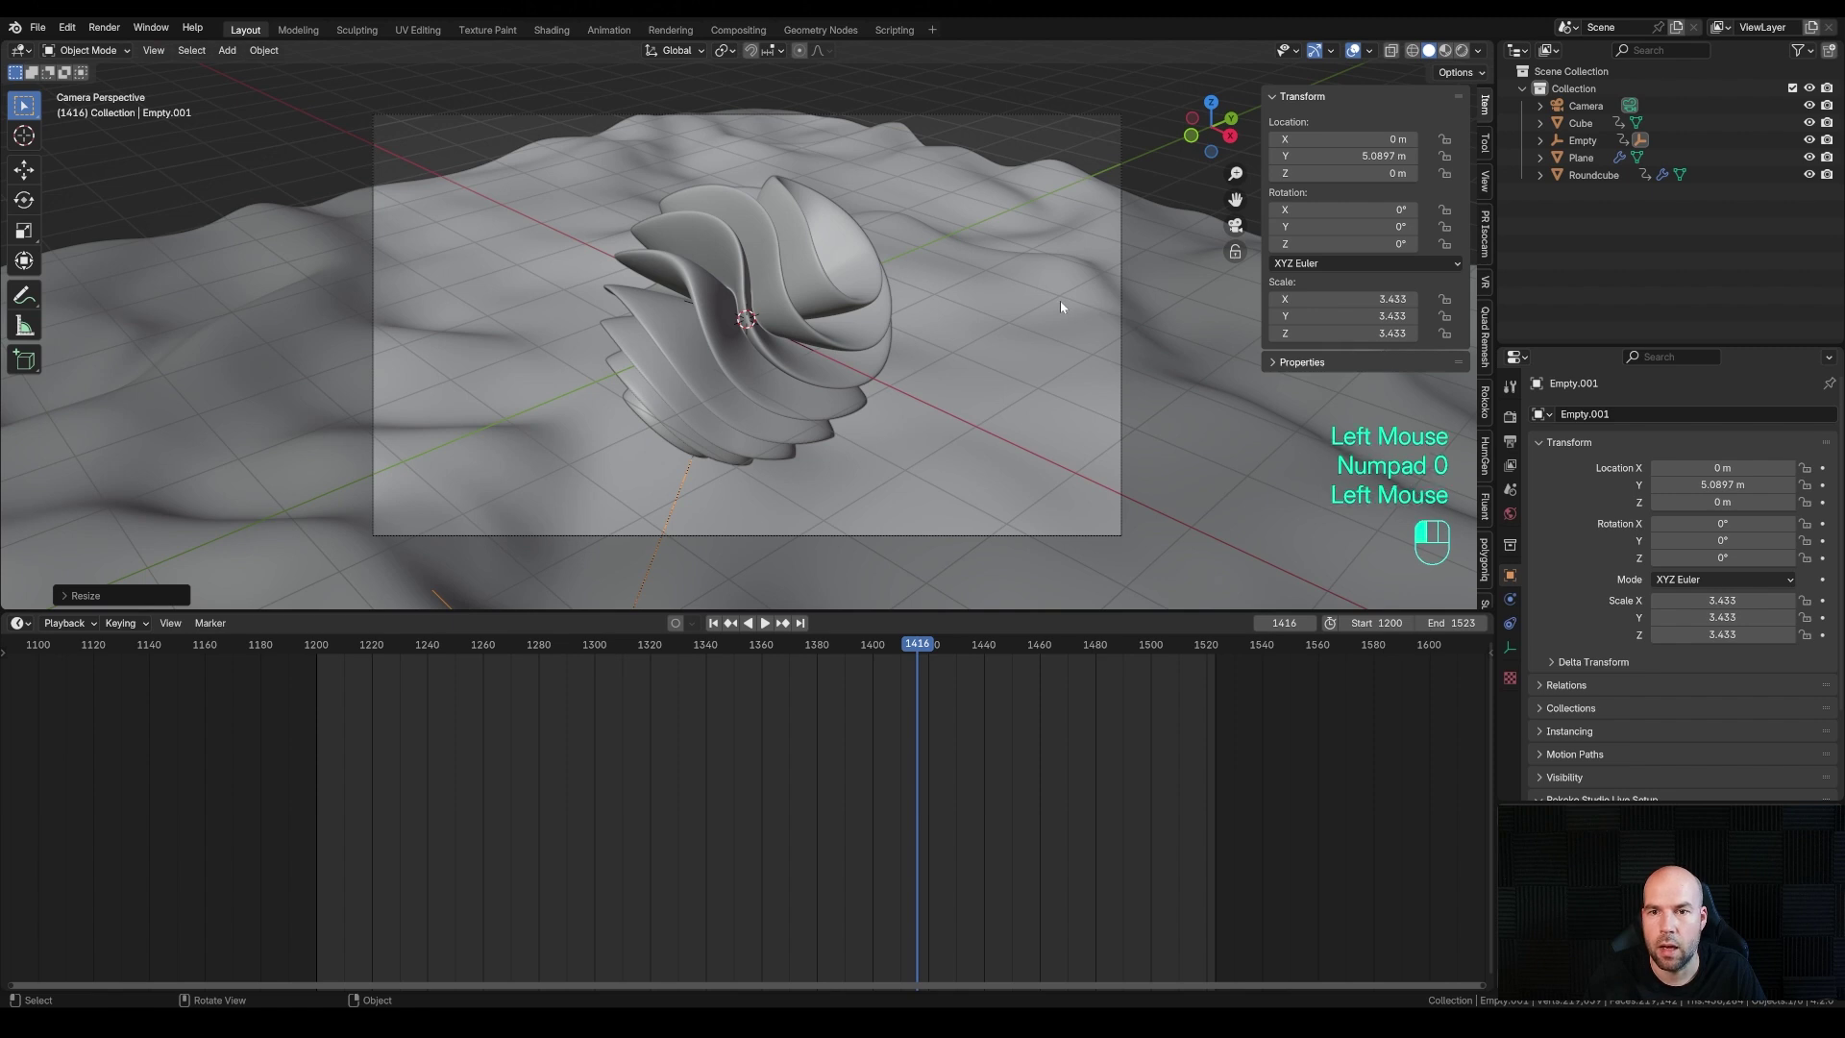
key("s")
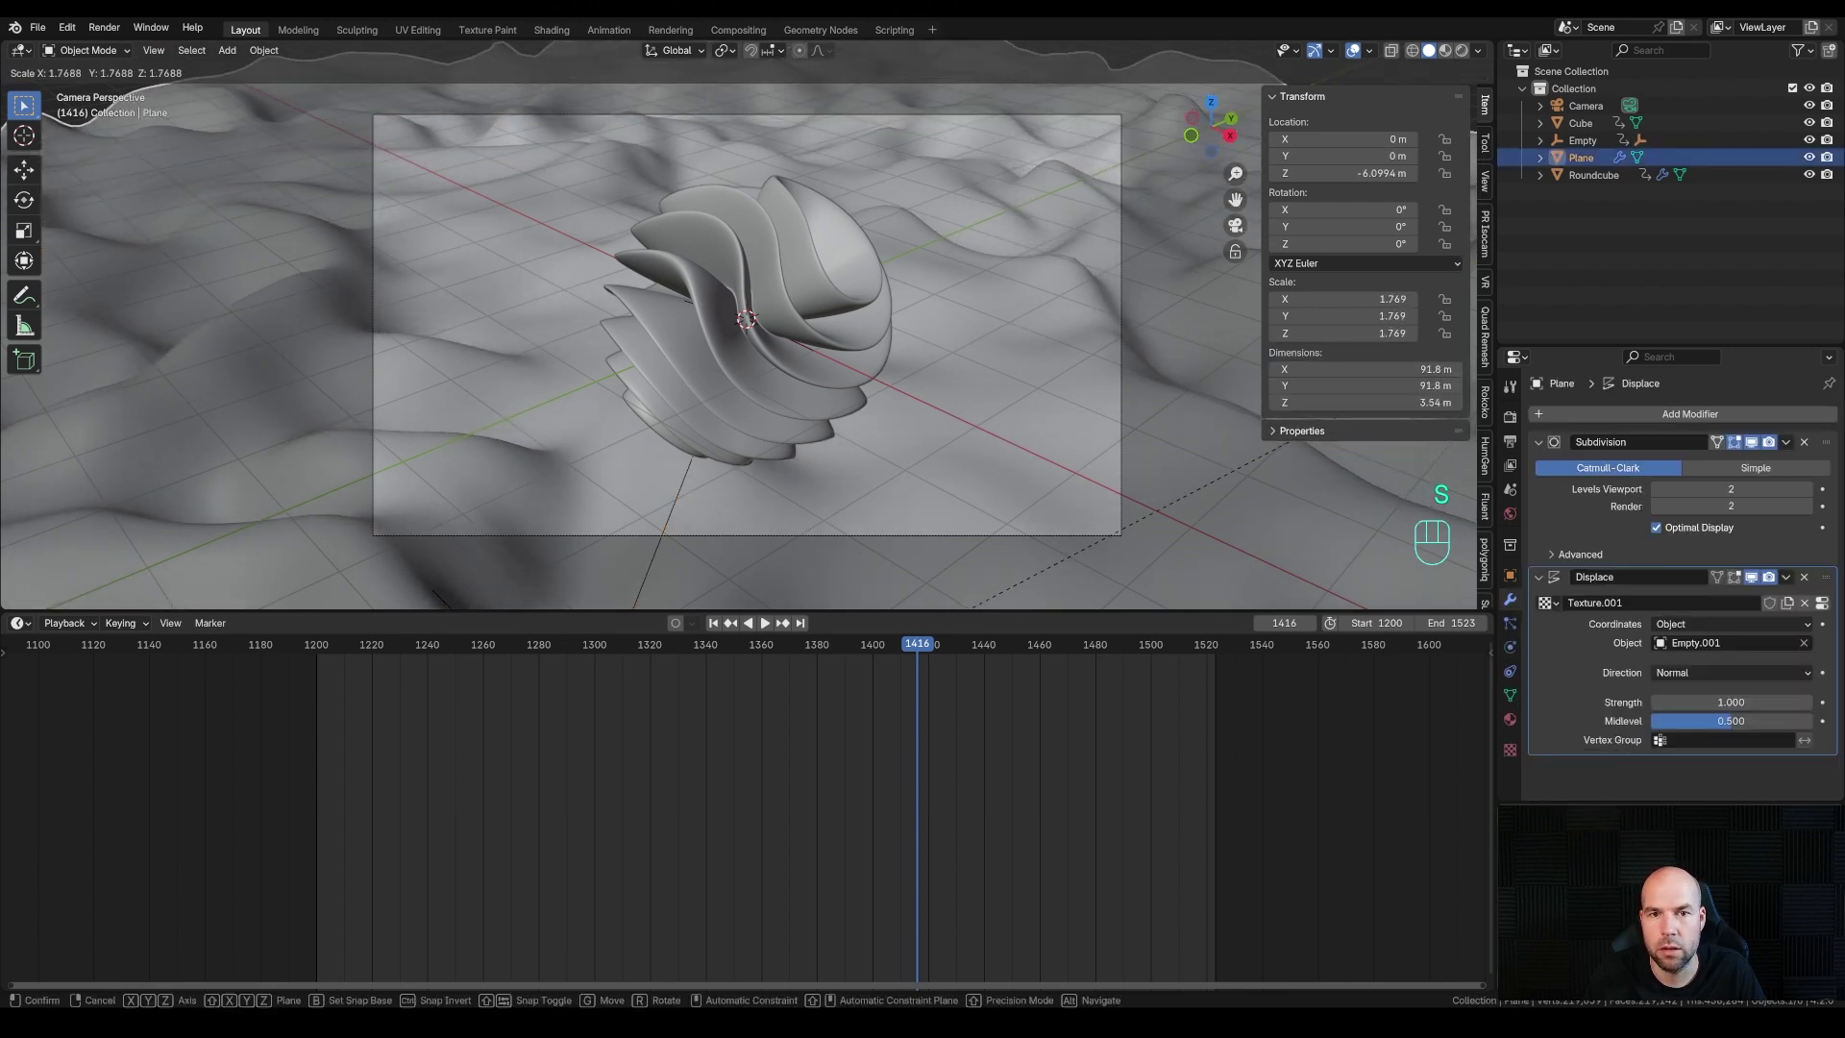
left_click(1062, 301)
Play the animation in camera view to check the ground's displacement around the round cube
key("space")
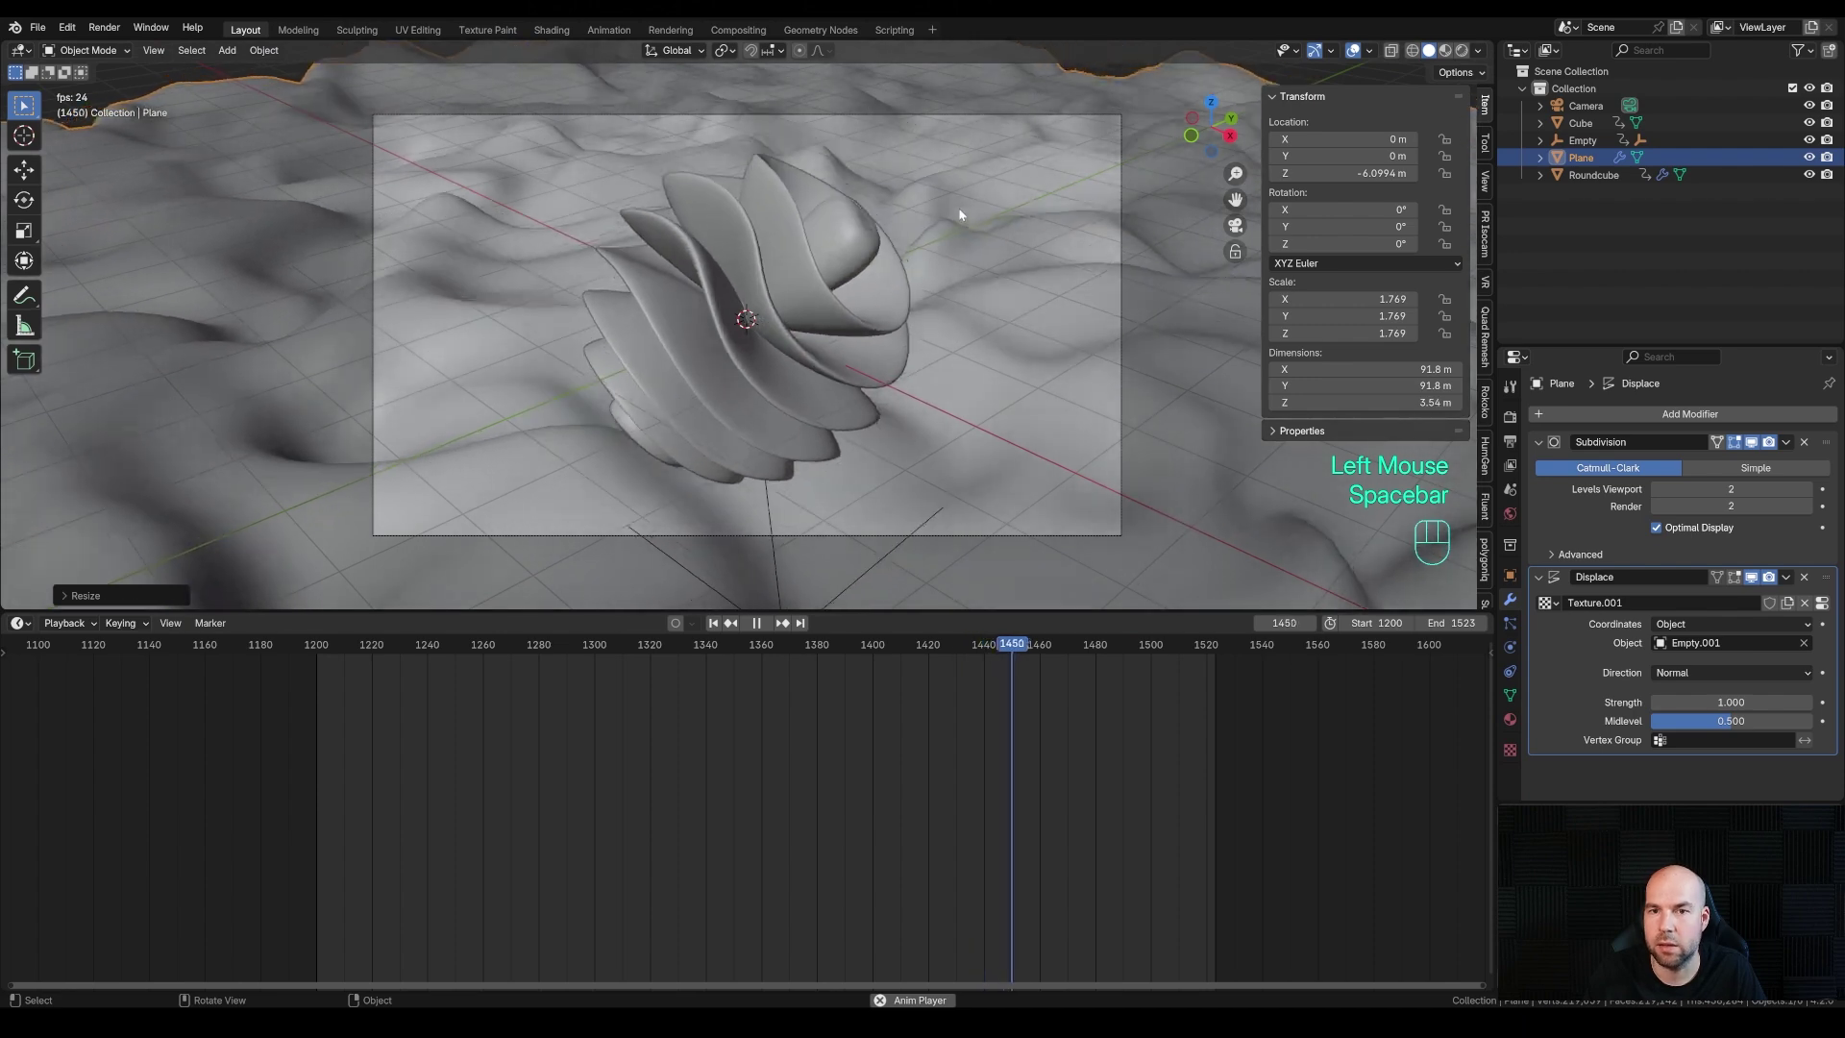
scroll(903, 252, "down", 2)
scroll(740, 375, "up", 1)
key("space")
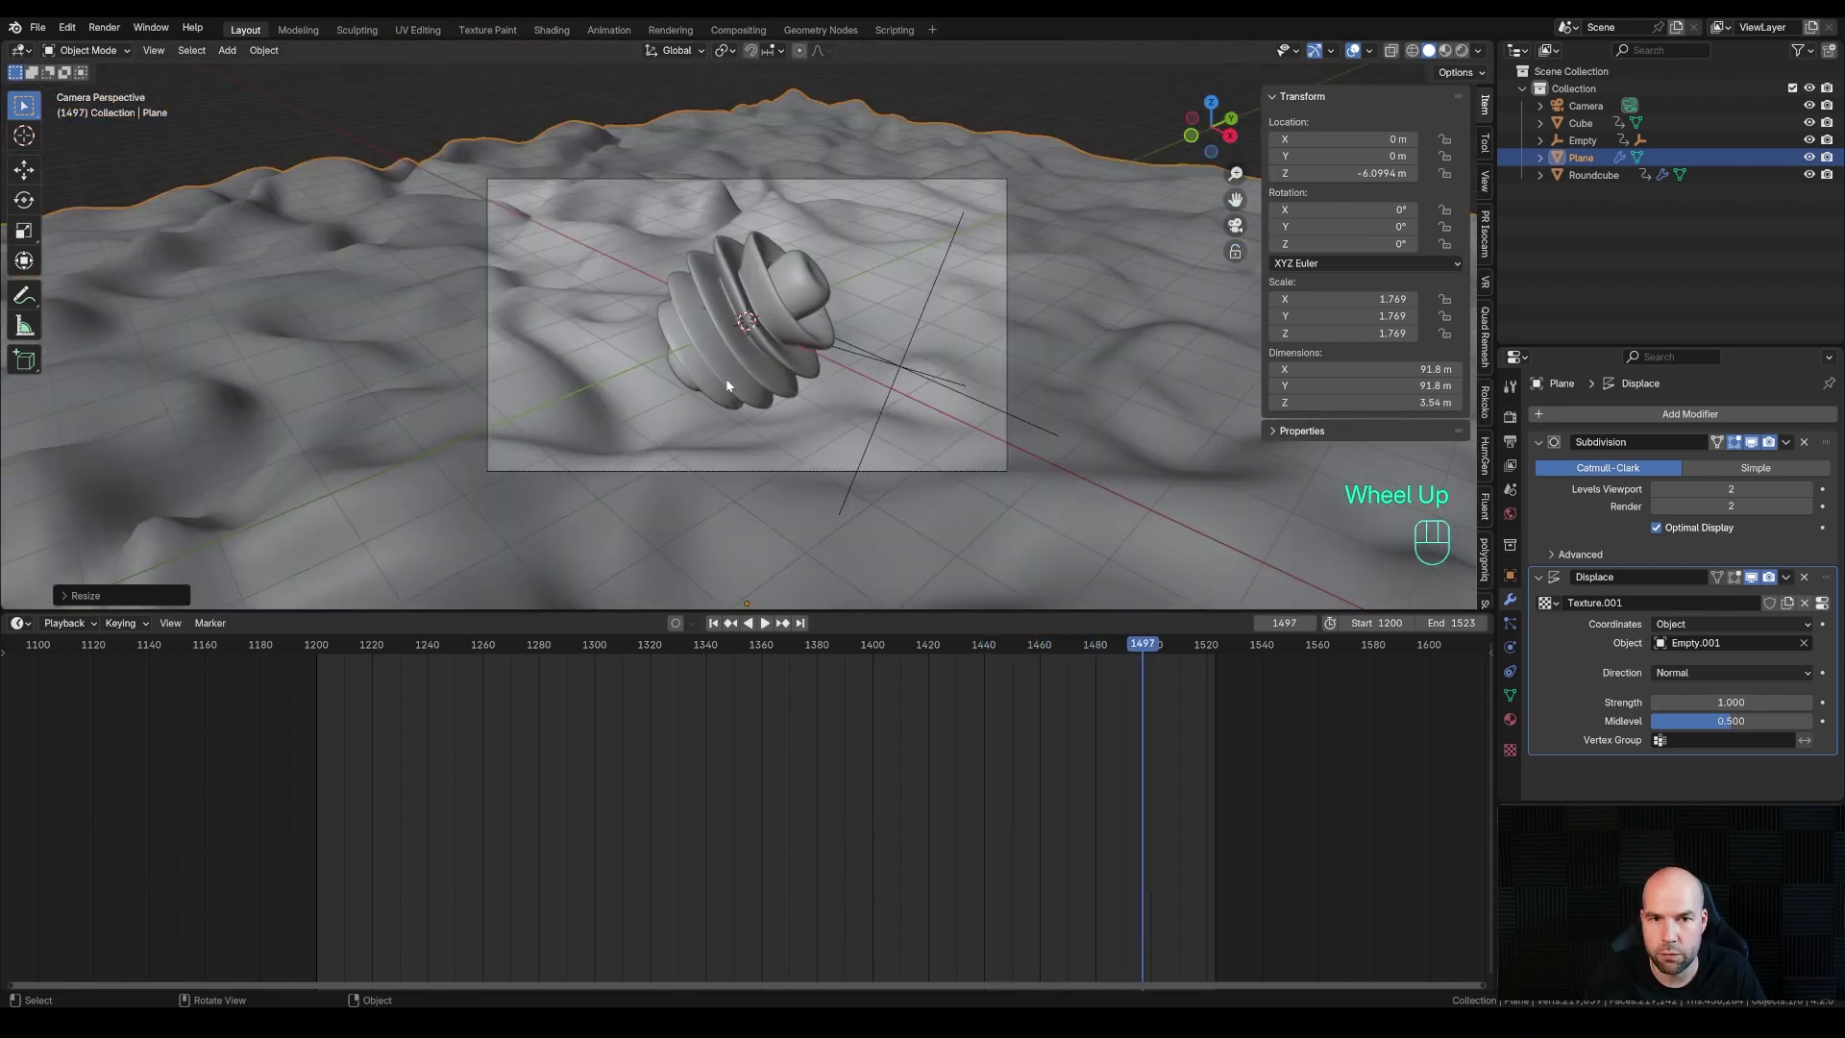
Select the round cube and change the timeline area to the Shader Editor
left_click(699, 340)
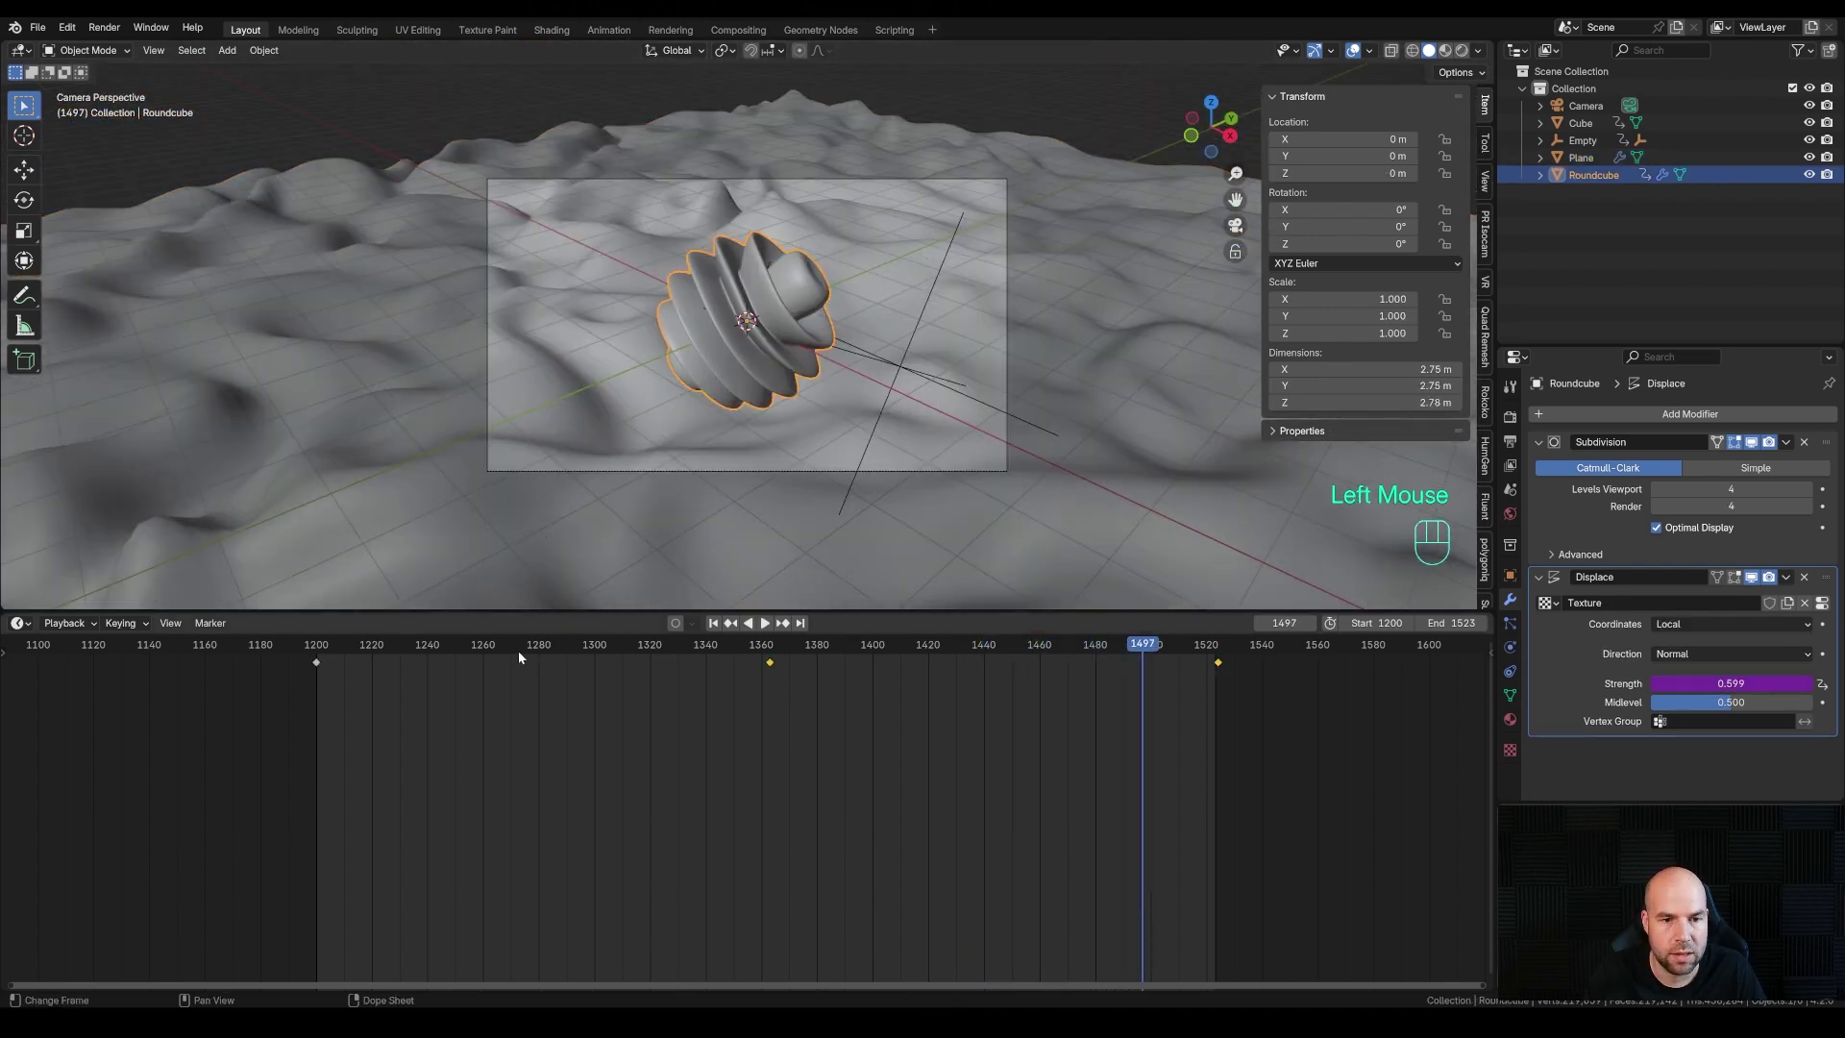
left_click(17, 623)
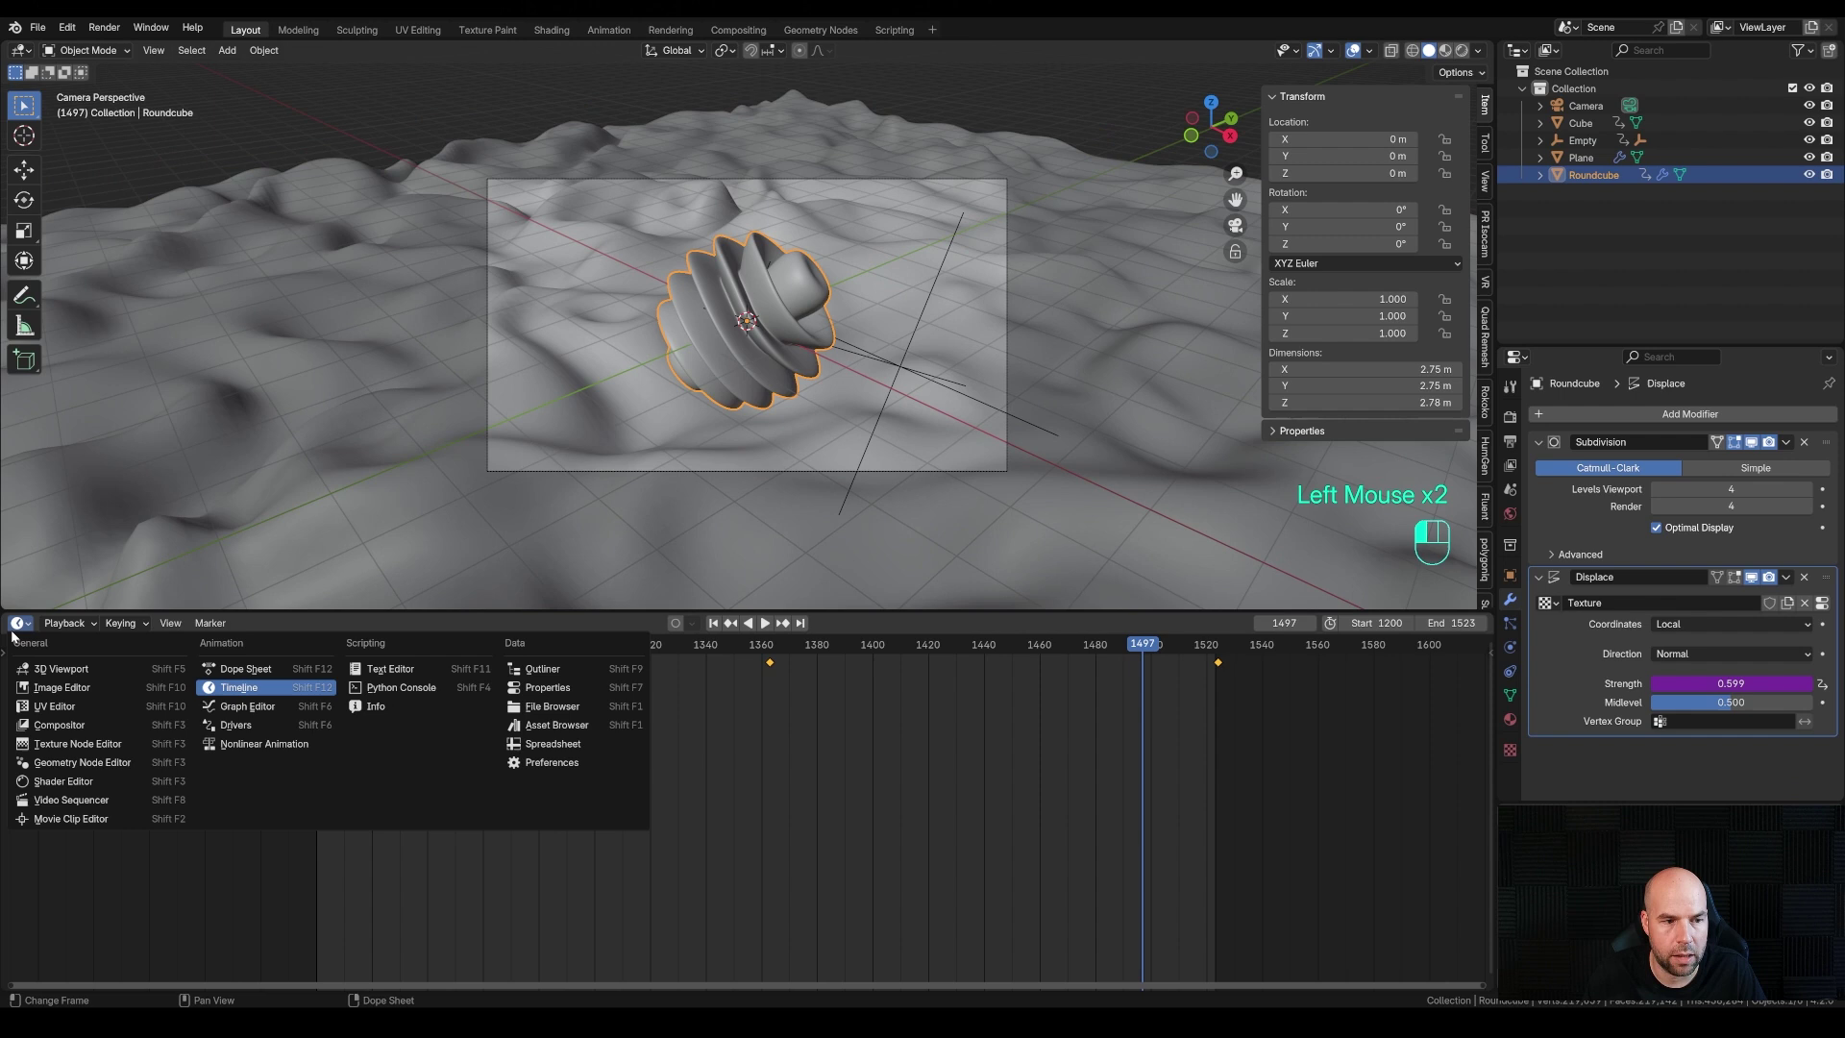
left_click(83, 781)
Define a render region that encloses the camera frame
key("ctrl+b")
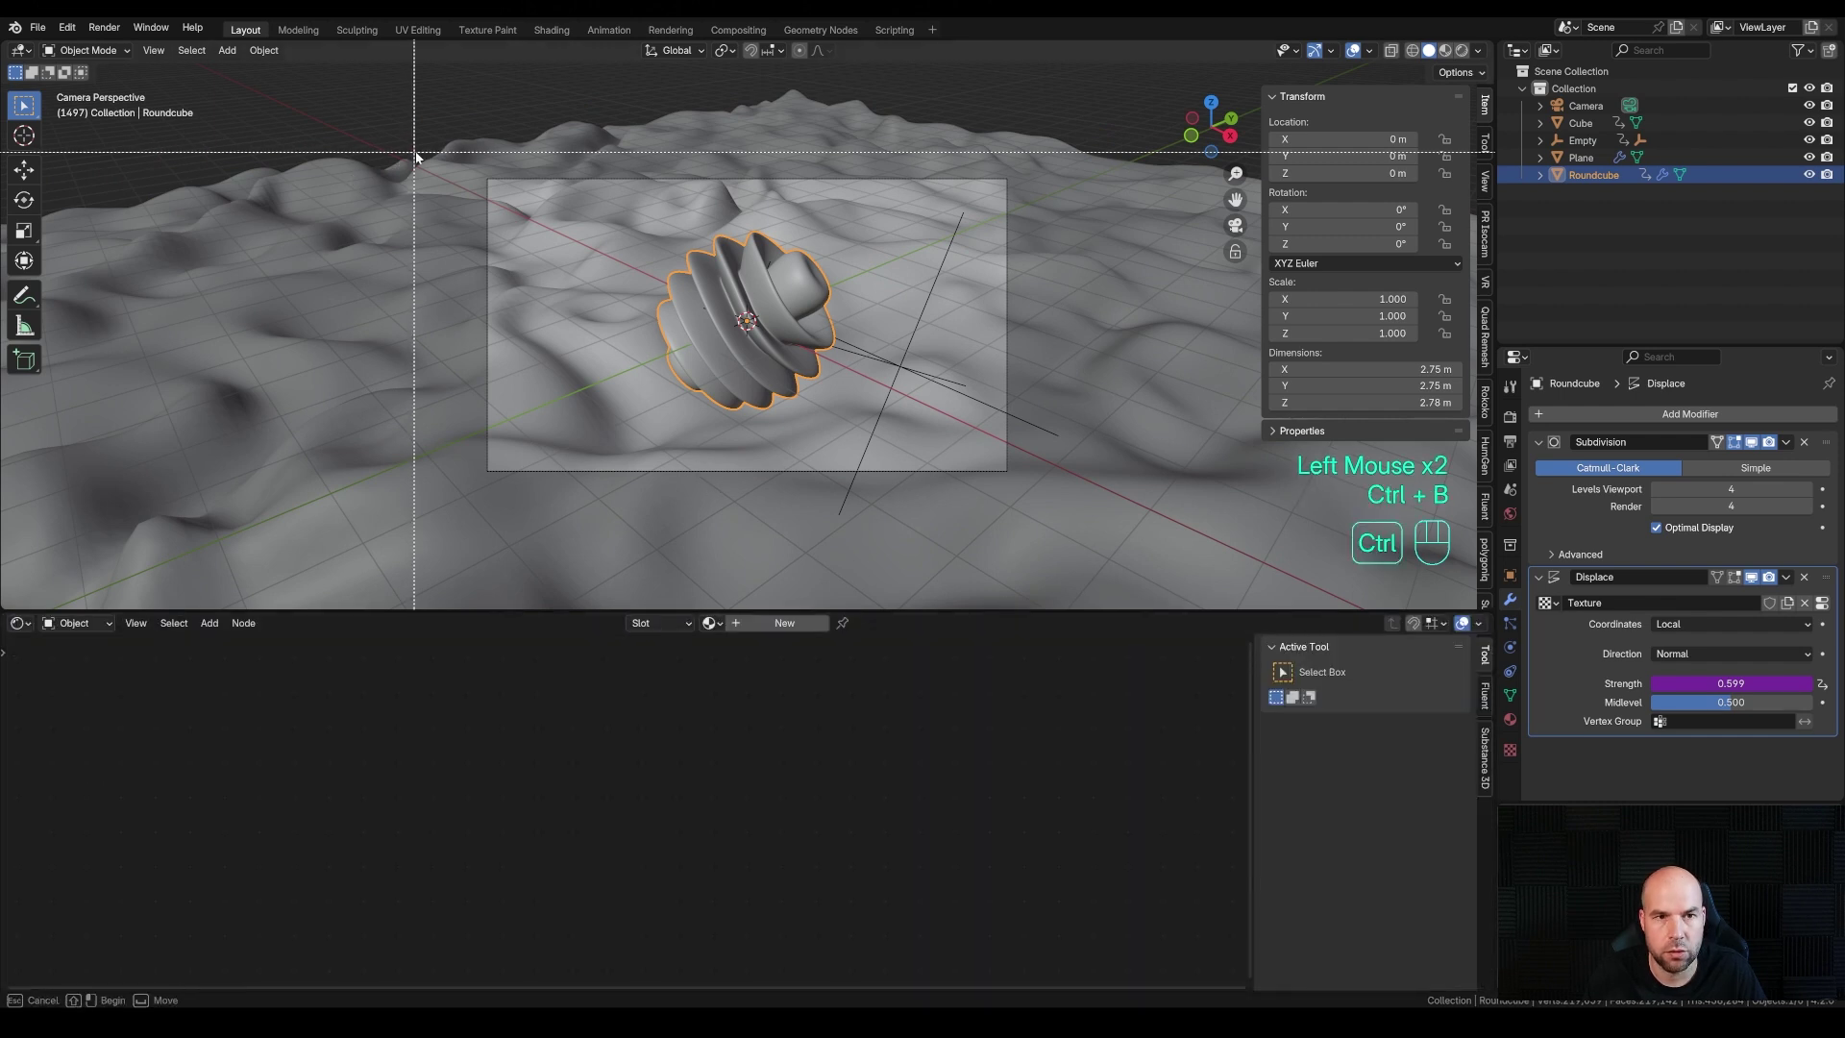
left_click_drag(433, 151, 1065, 524)
scroll(1080, 451, "up", 2)
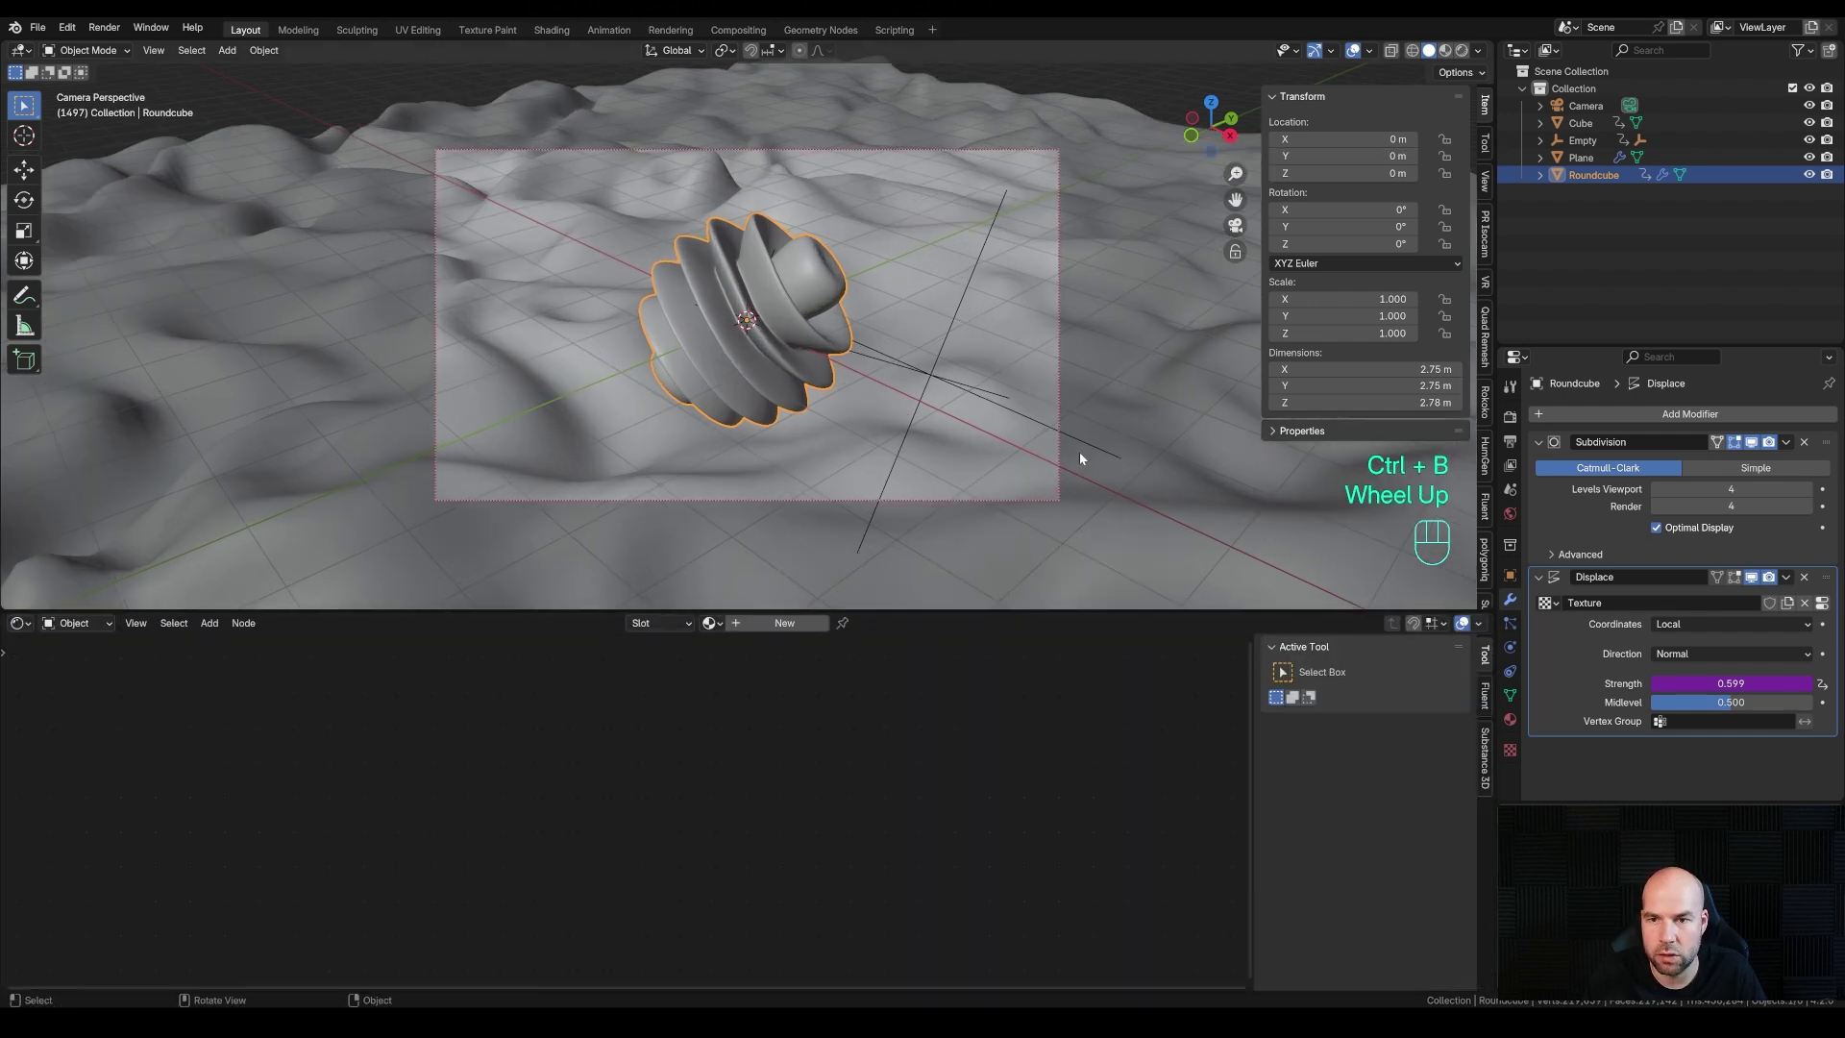
Set the render engine to Cycles and its device to GPU Compute
left_click(1510, 416)
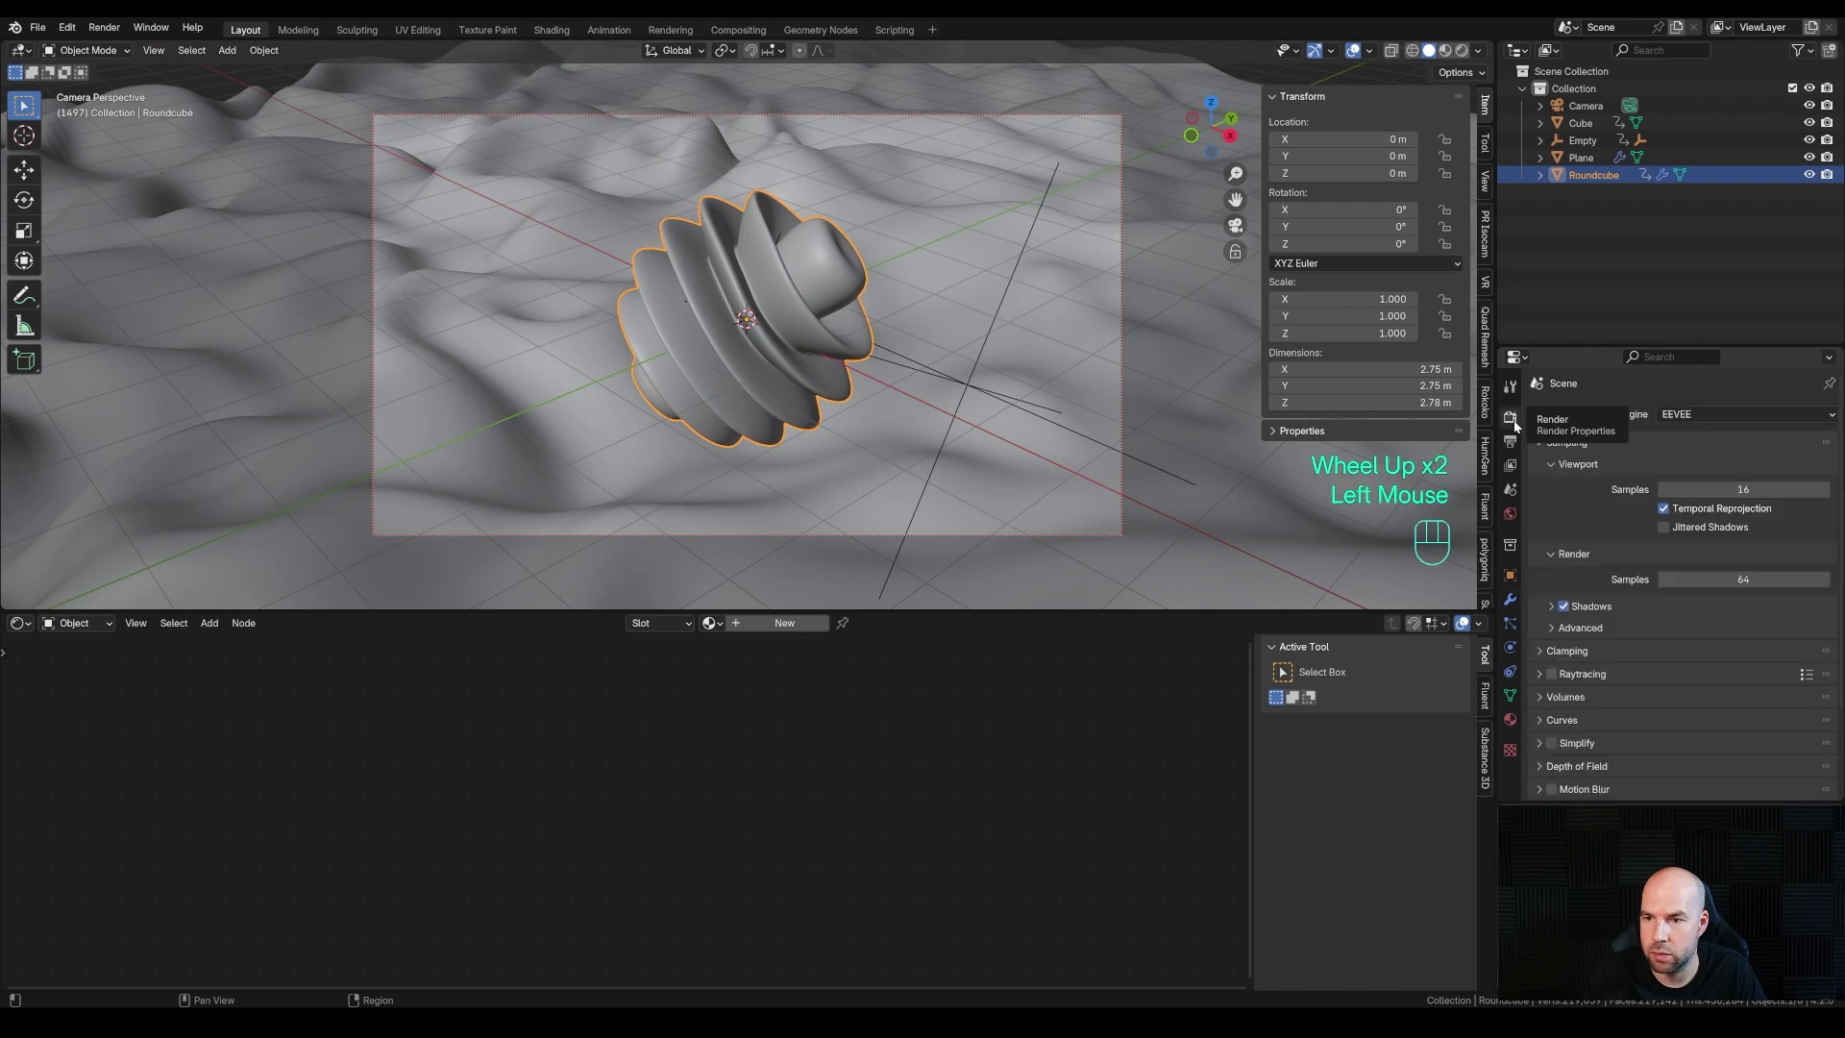
left_click(1696, 414)
left_click(1682, 471)
left_click(1676, 456)
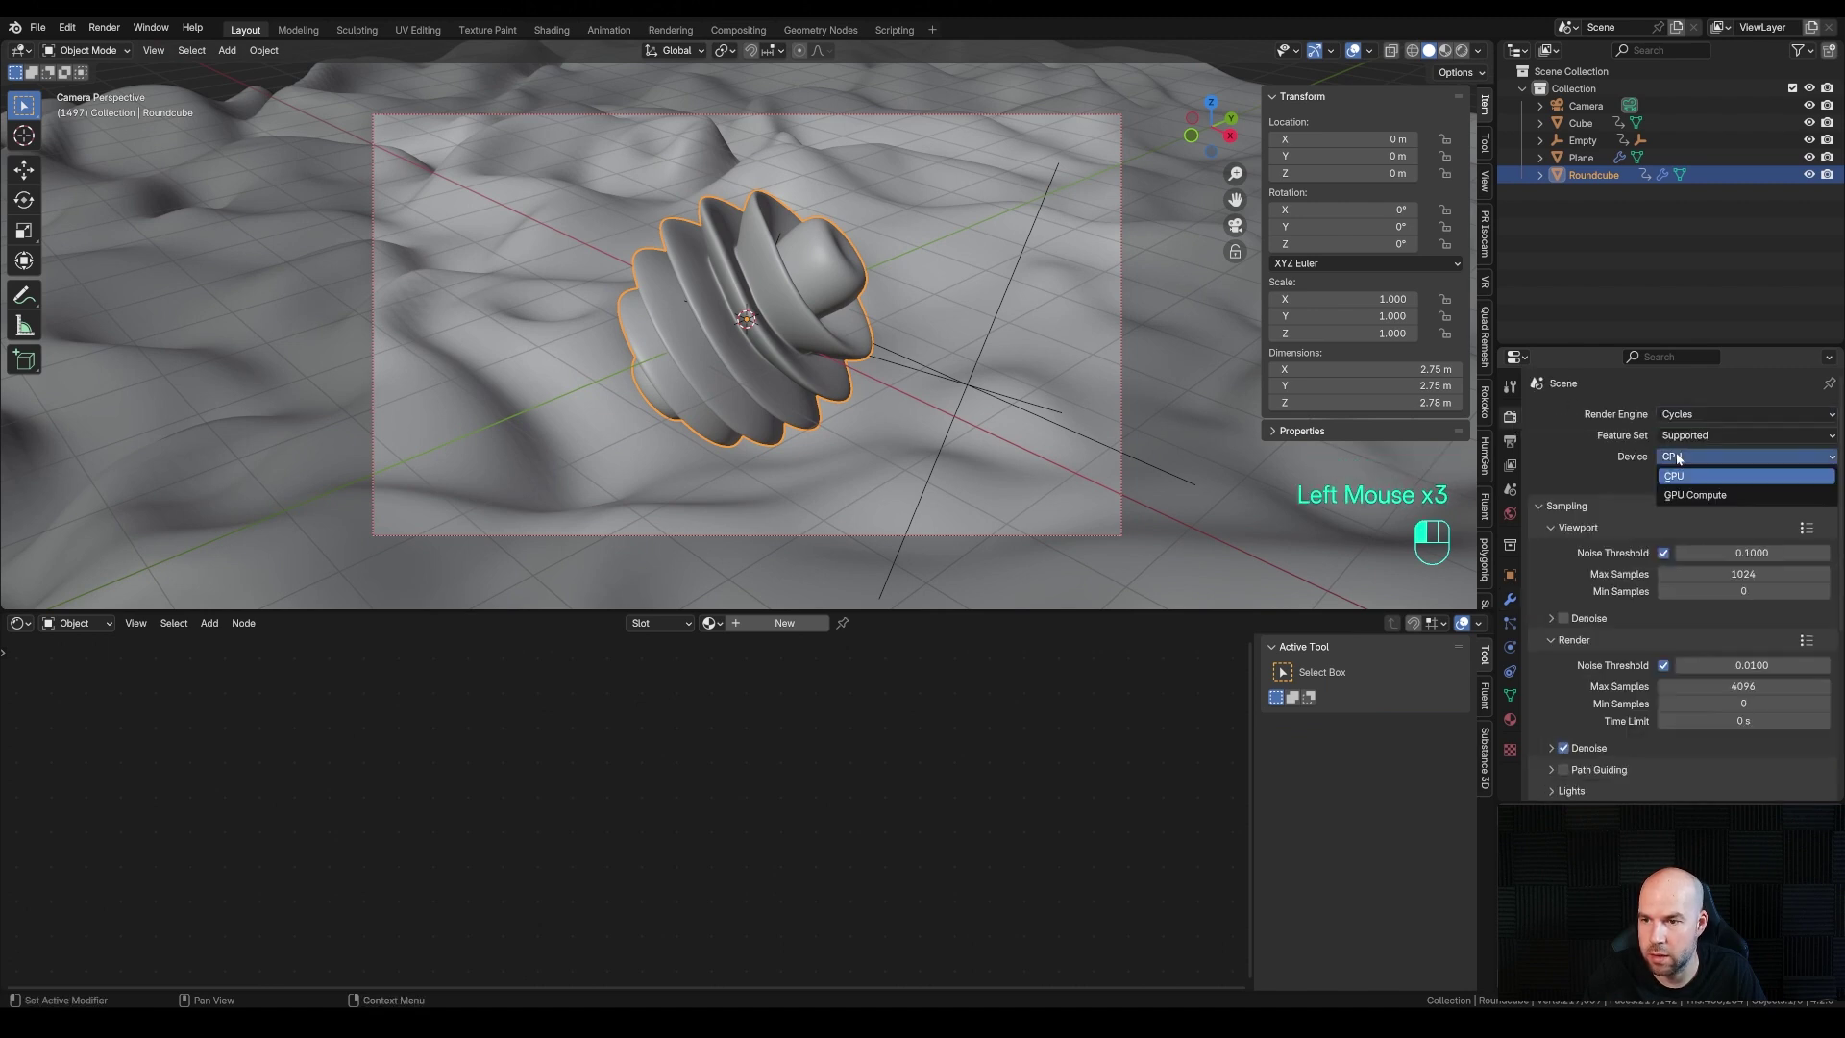
left_click(1689, 496)
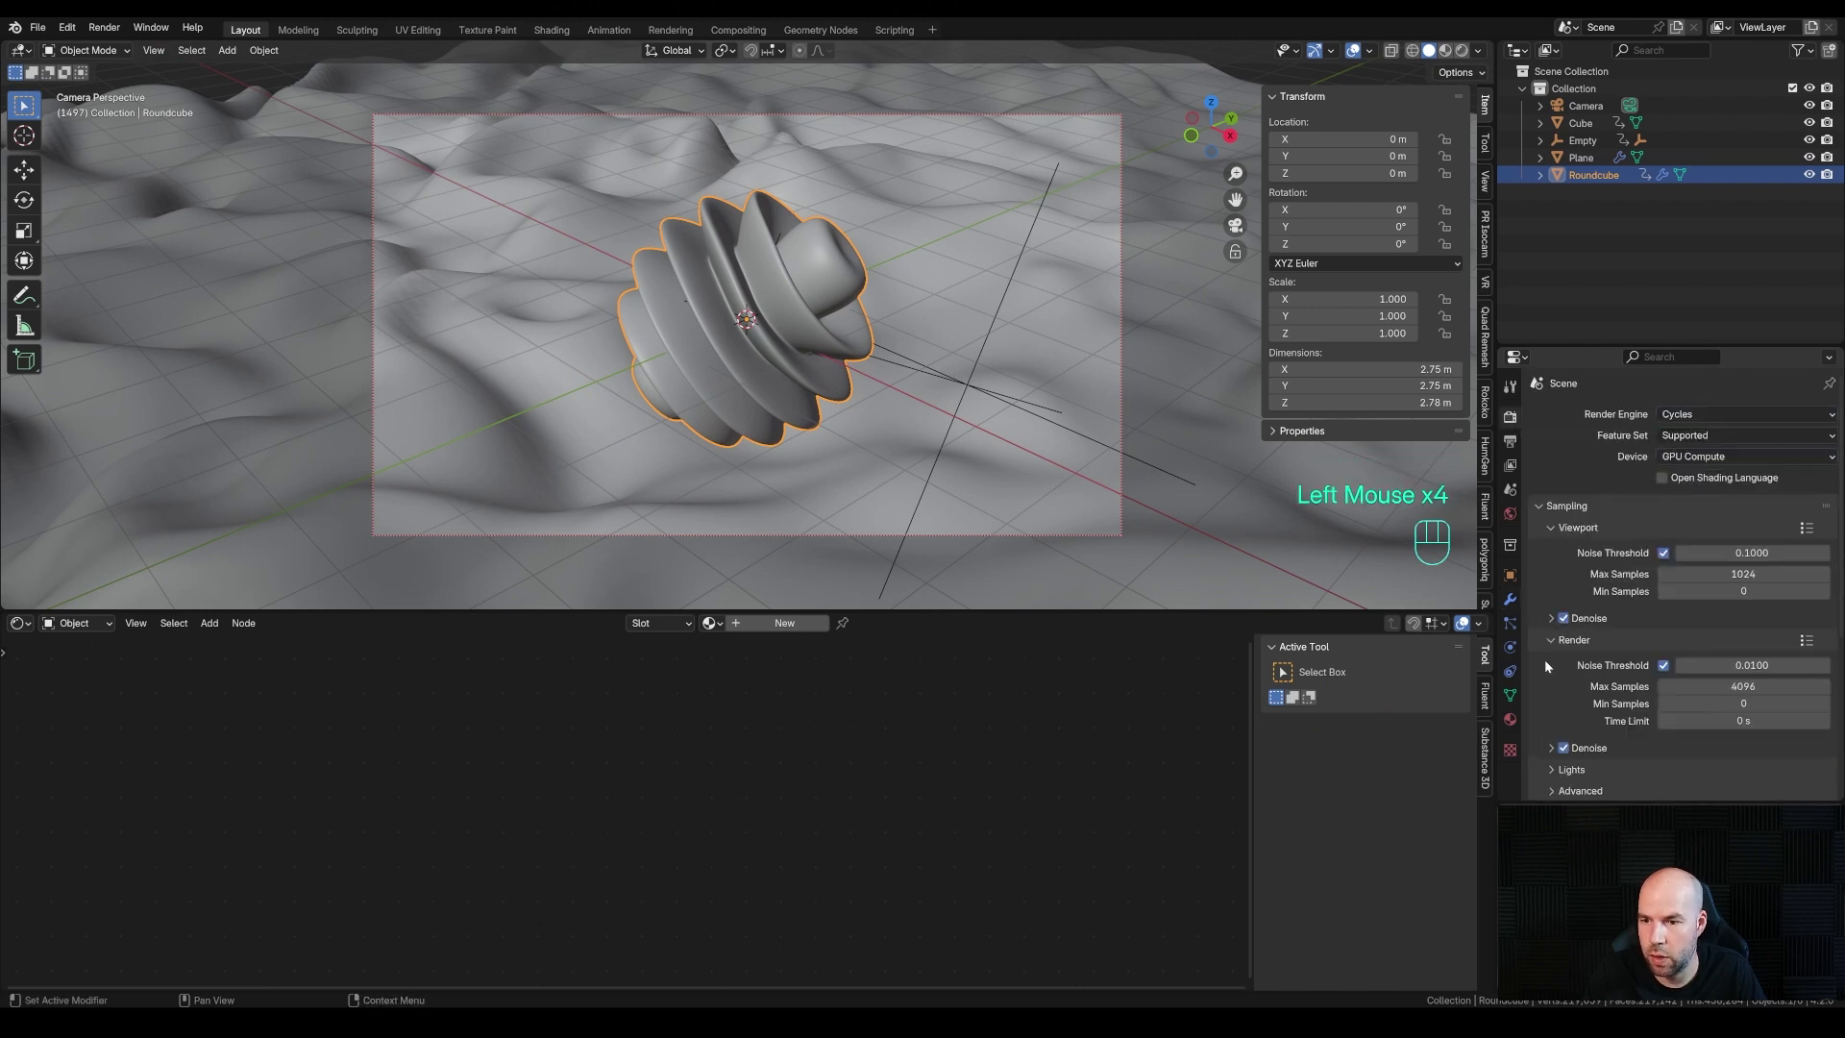
Adjust the render denoising options and set the render Max Samples to 128
left_click(1552, 748)
left_click(1553, 749)
left_click(1553, 748)
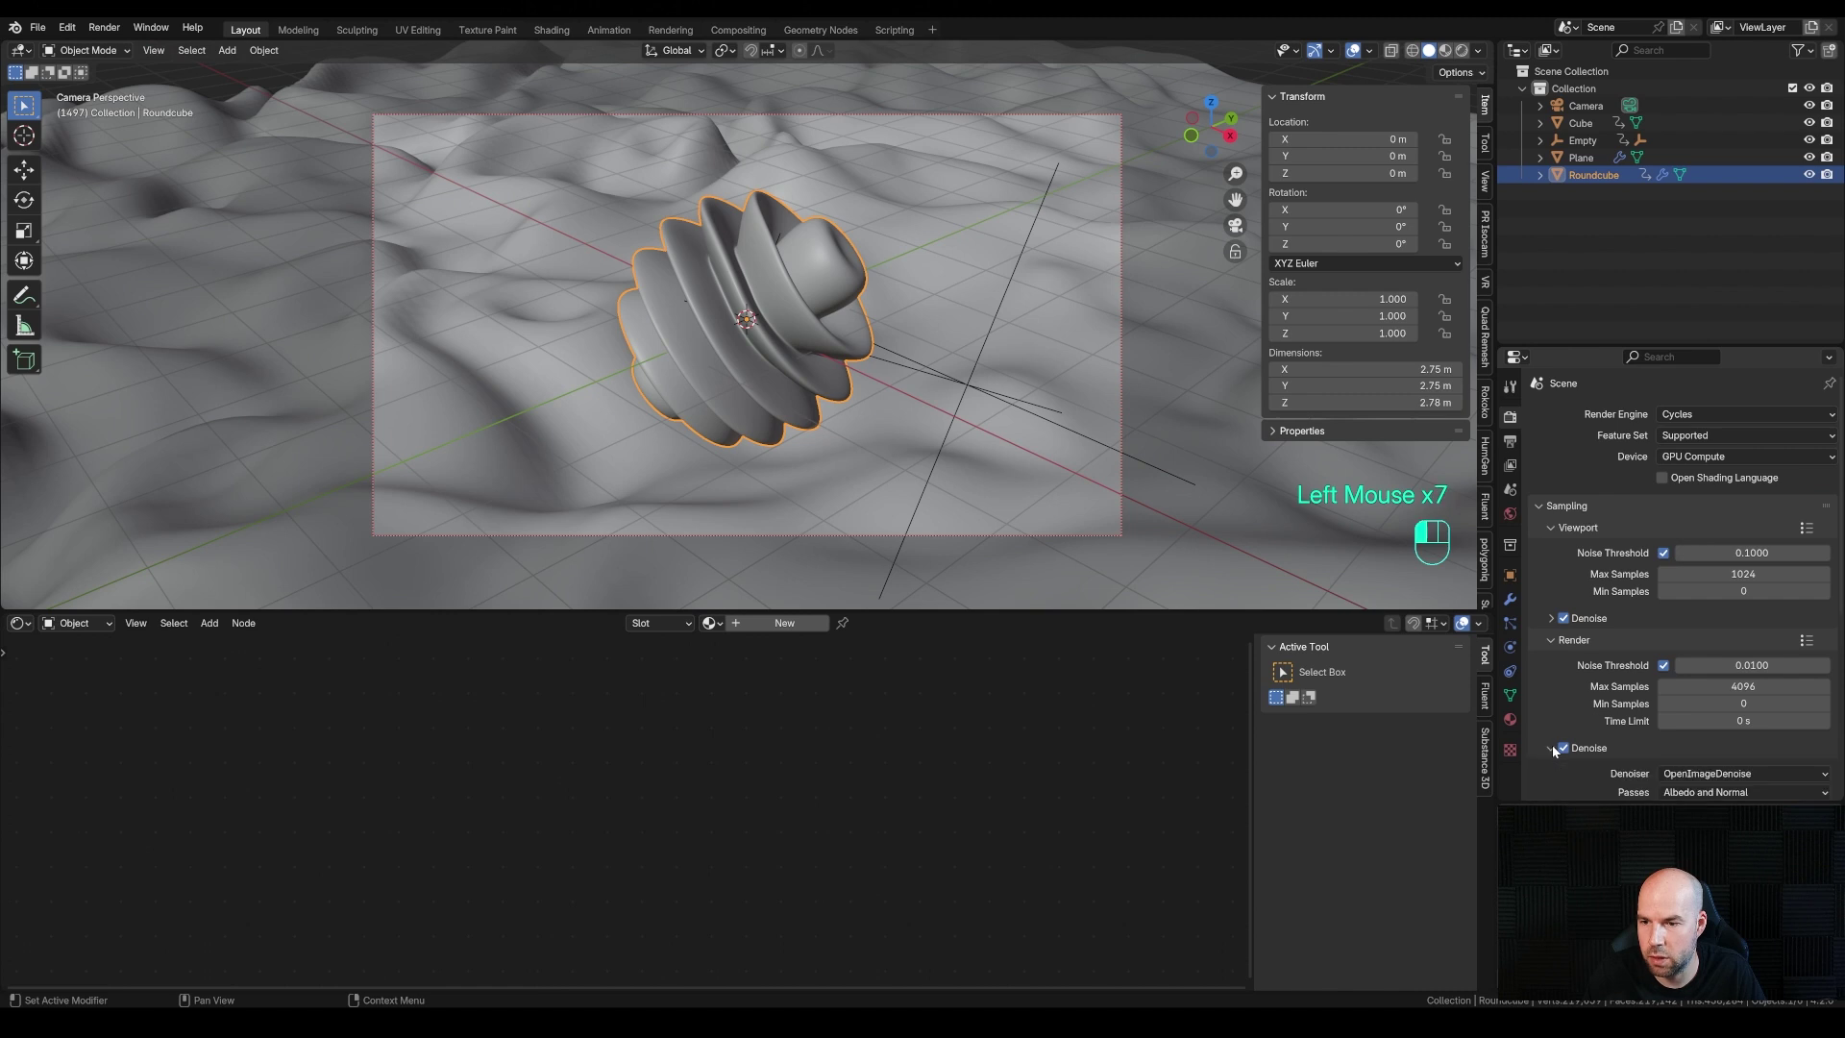
scroll(1599, 712, "down", 3)
left_click(1670, 714)
left_click(1550, 612)
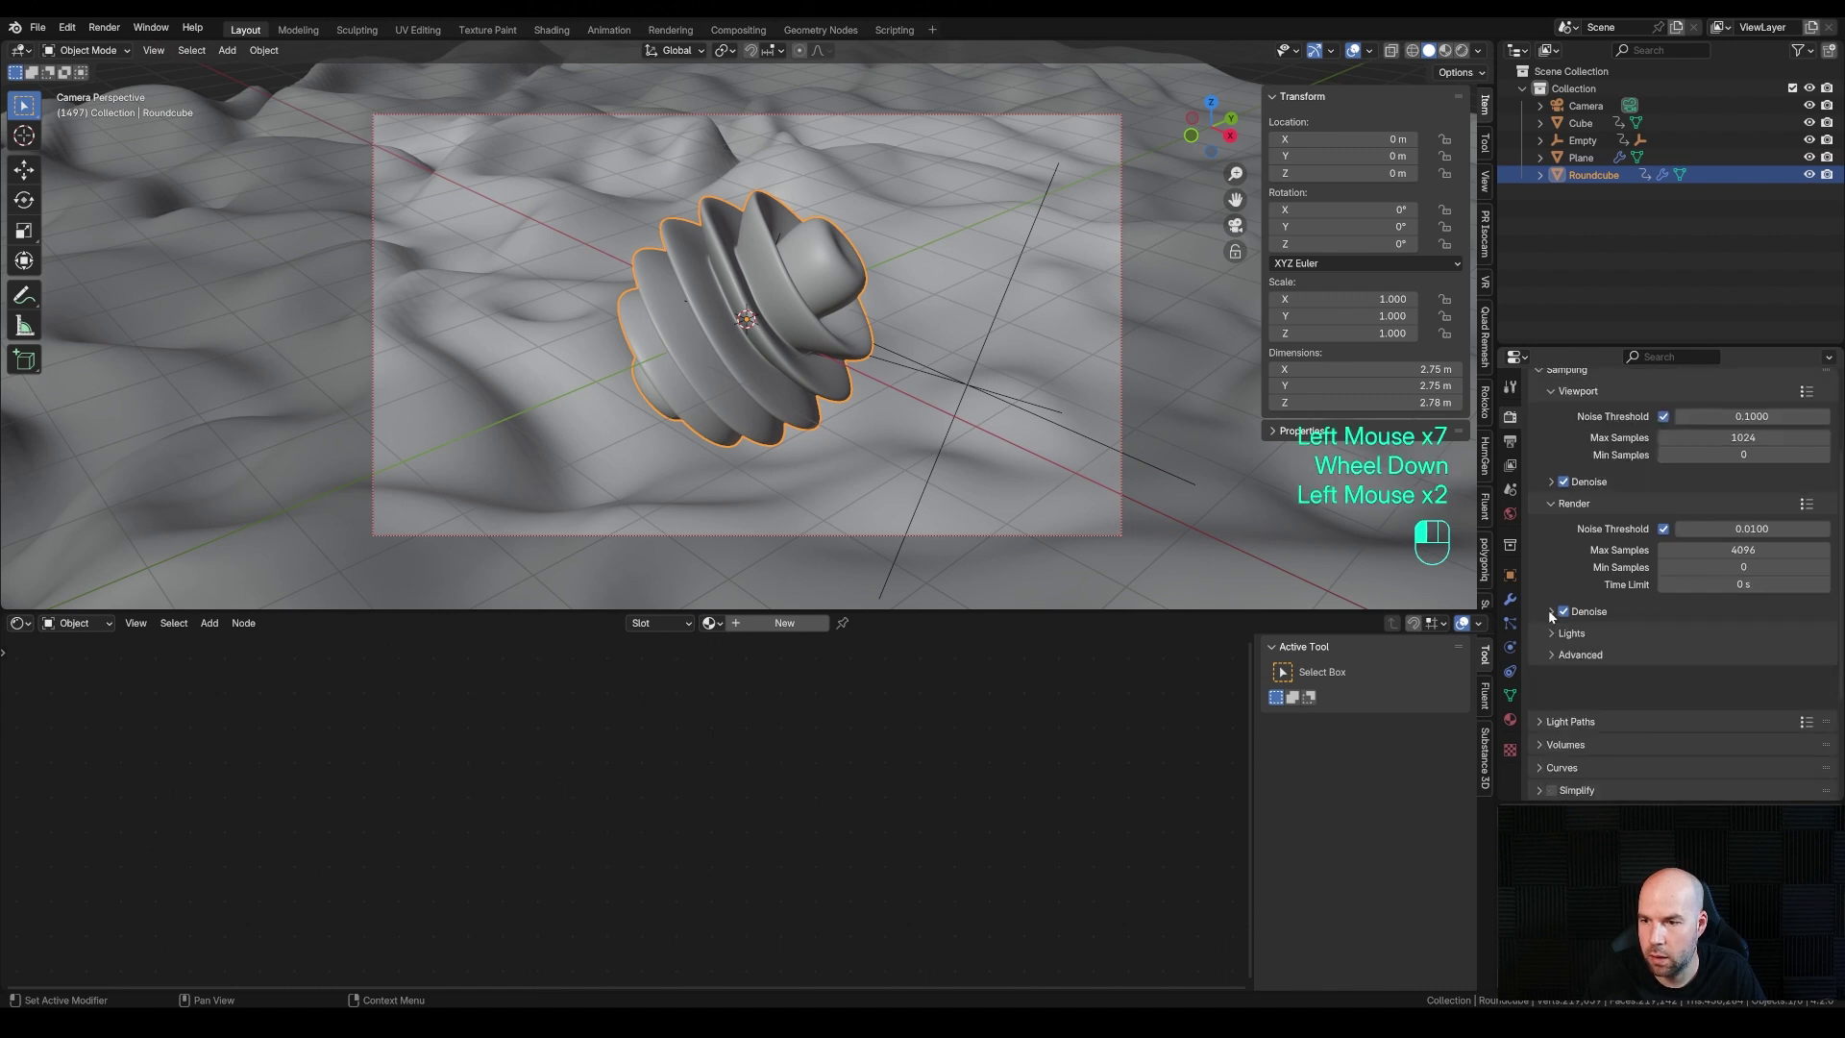
left_click(1736, 550)
type("128")
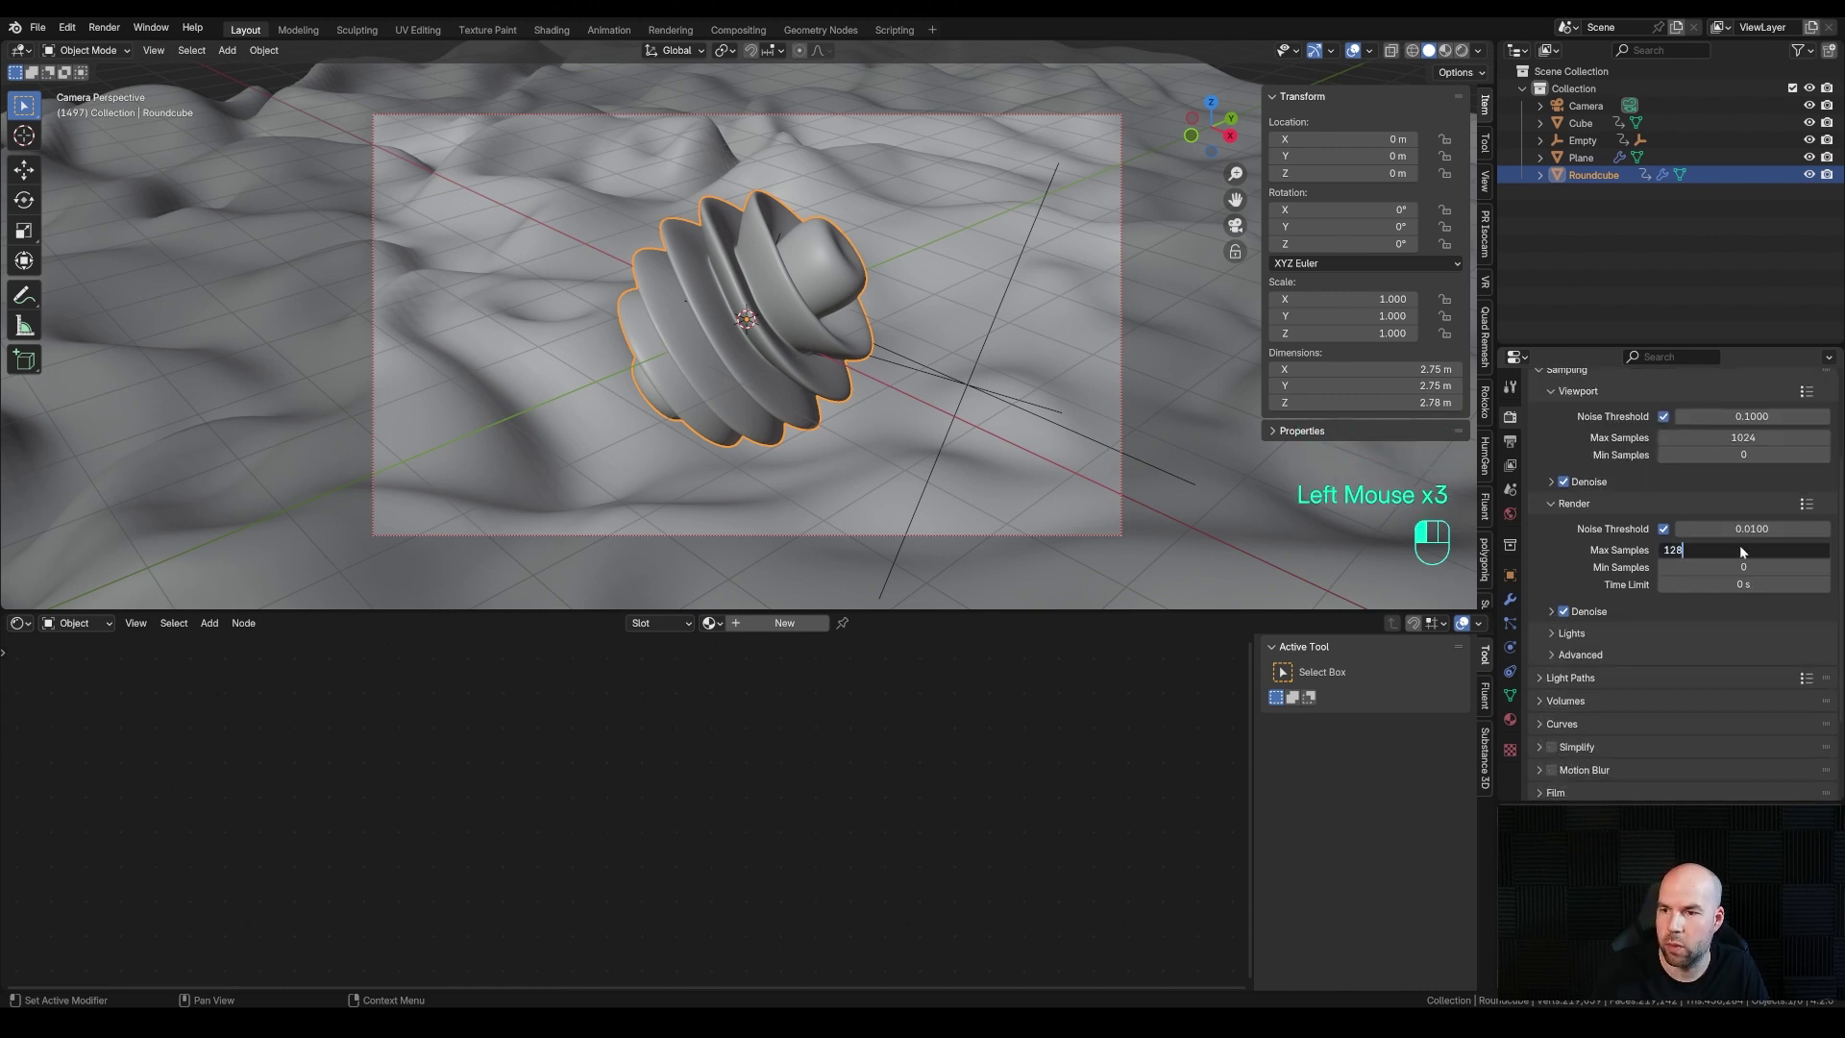
key("Return")
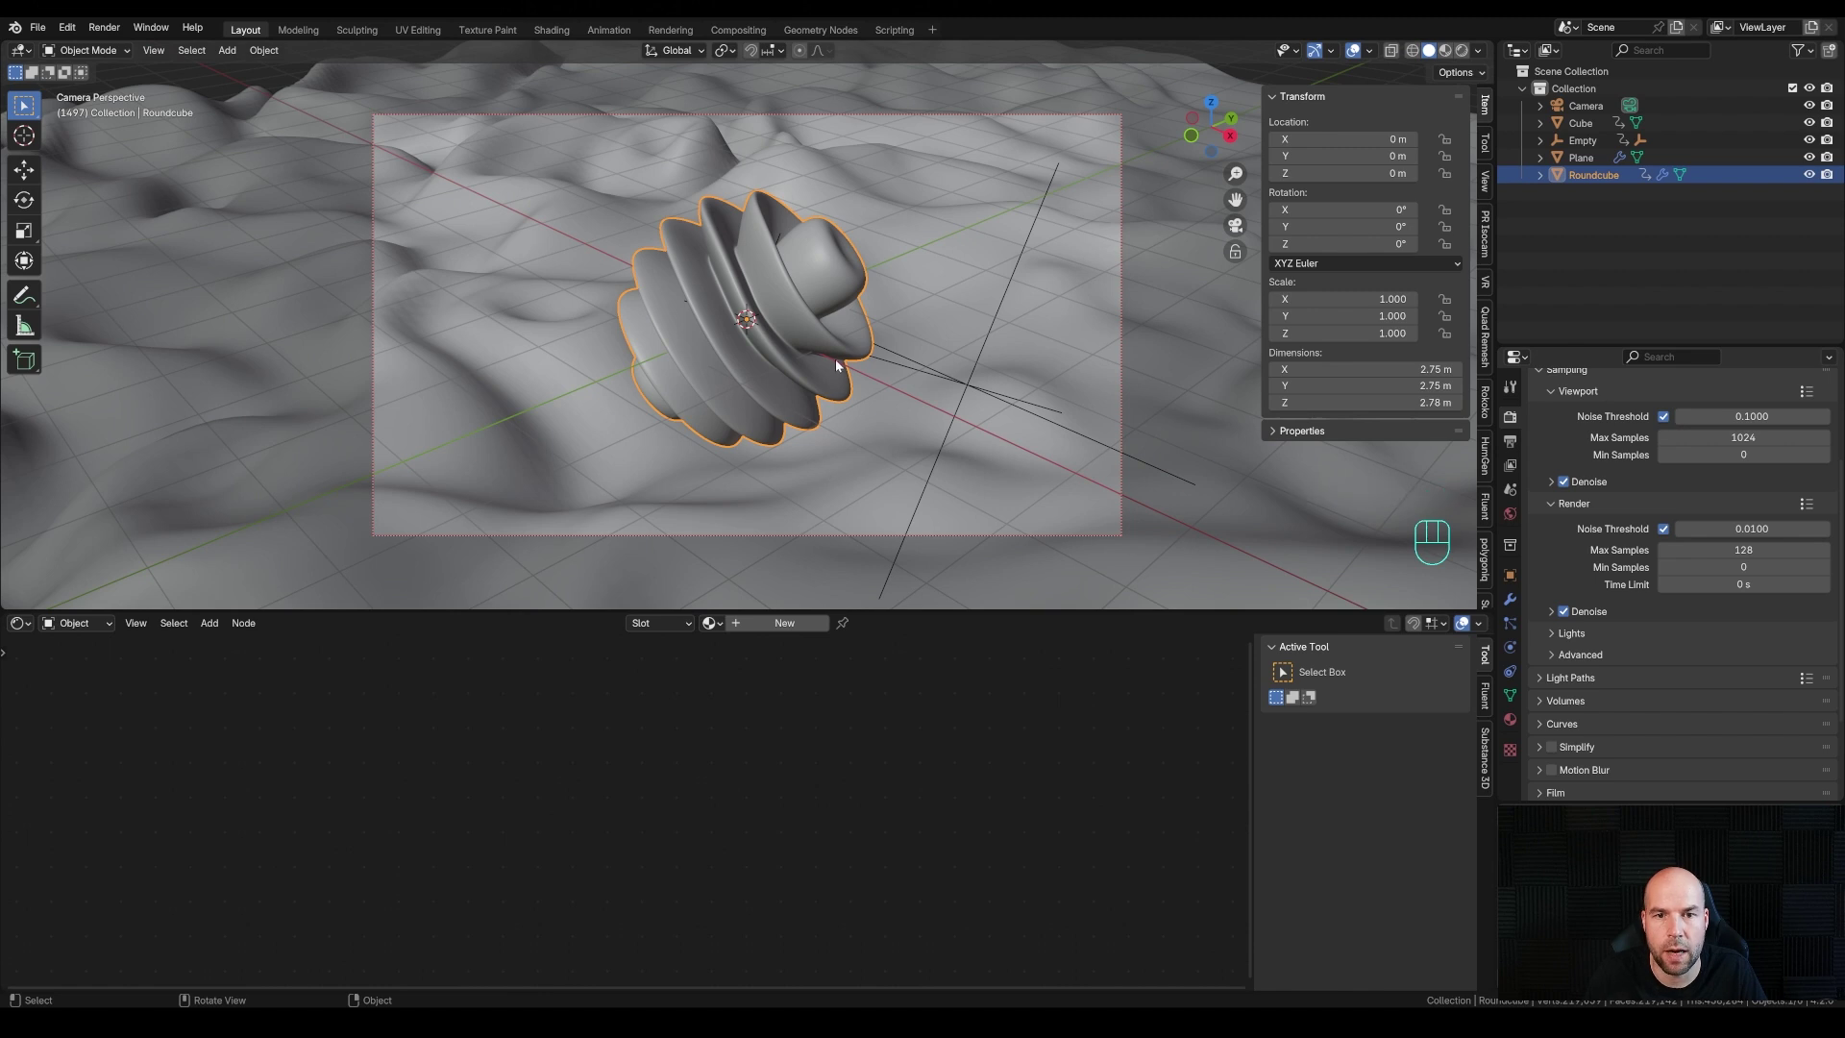
Add an area light and move it up along Z to about 4.95 m above the round cube
scroll(755, 439, "down", 2)
key("shift+a")
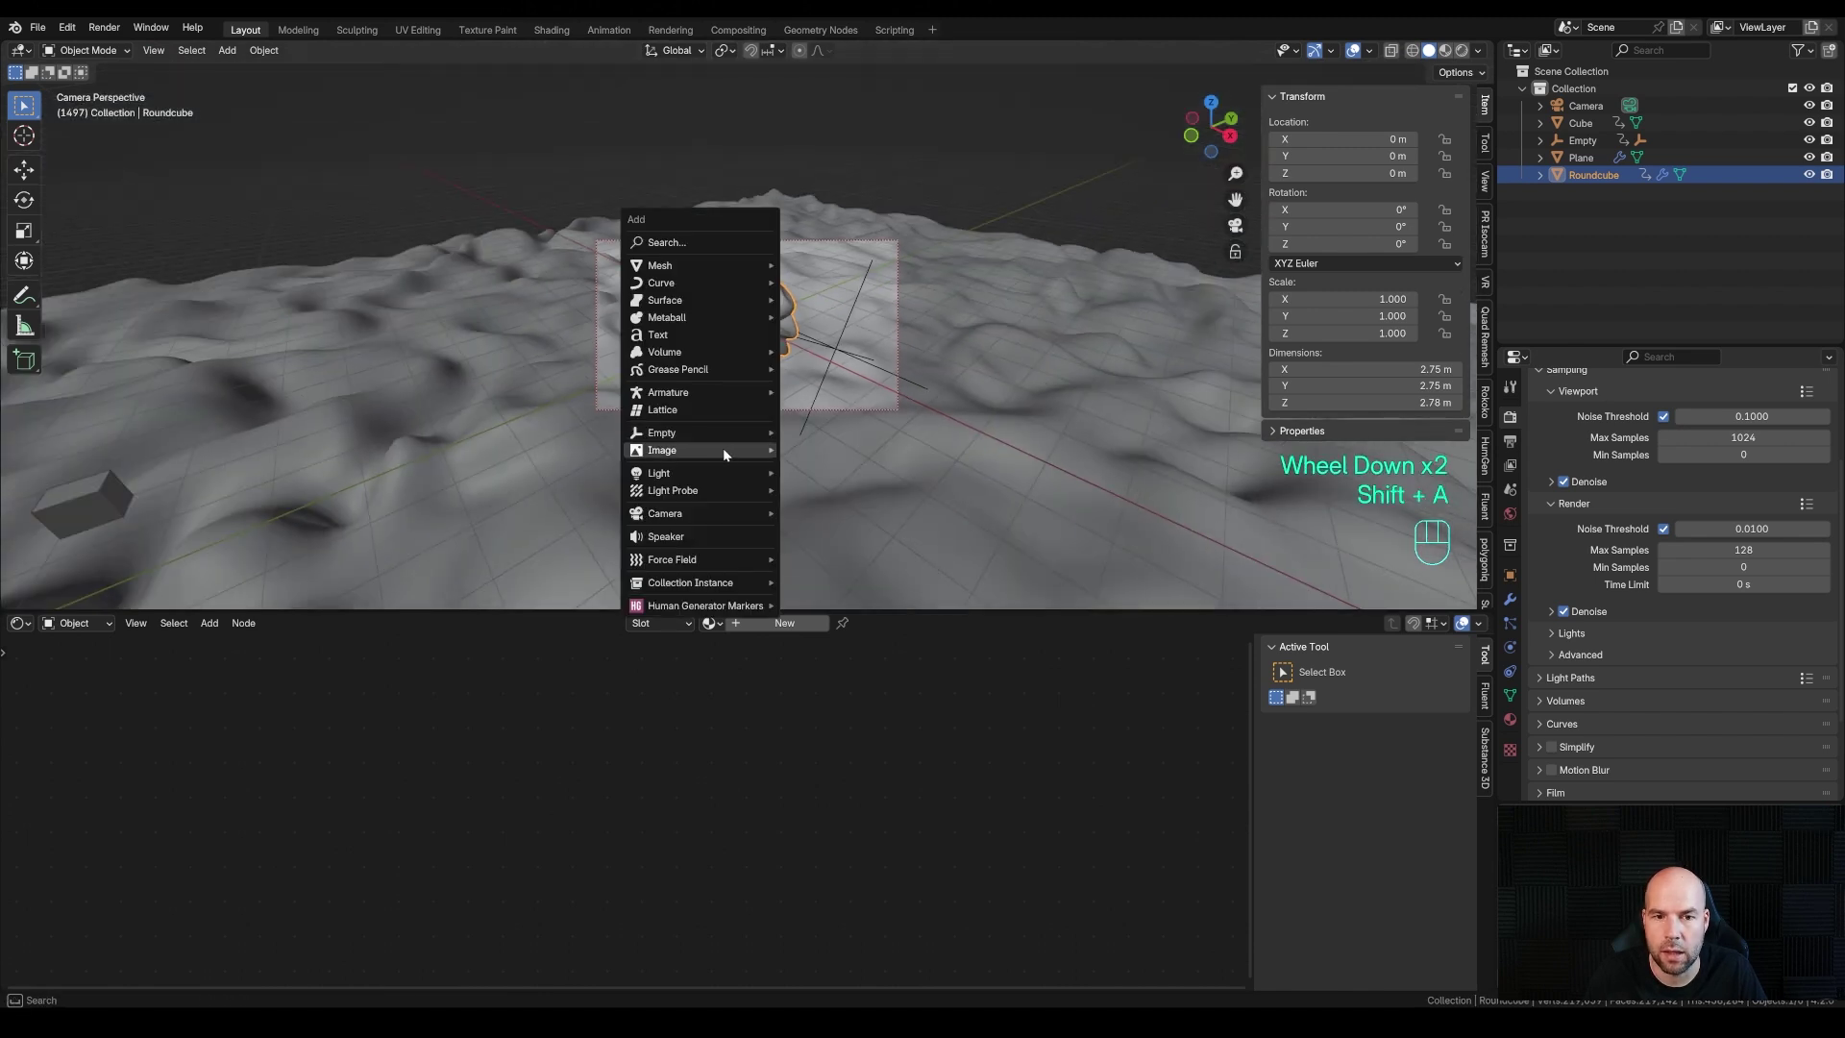
mouse_move(711, 472)
left_click(815, 528)
key("g")
key("z")
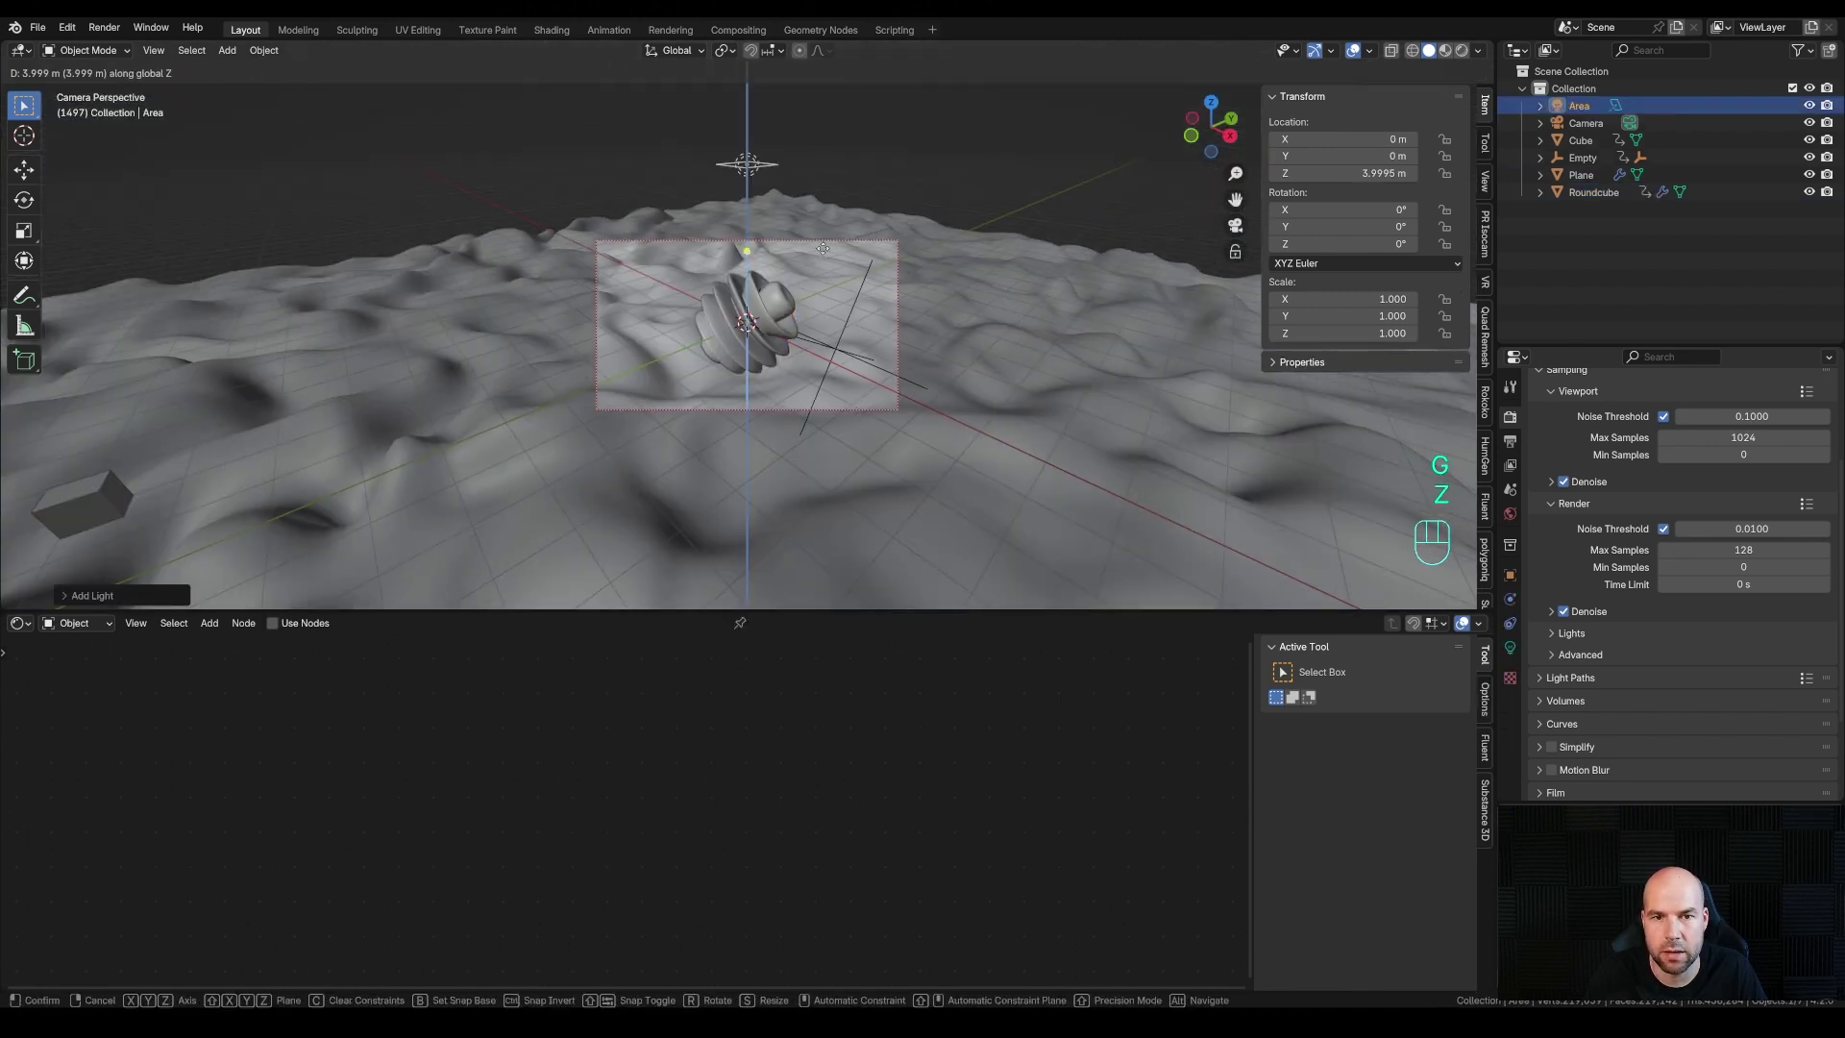
left_click(823, 215)
left_click(777, 142)
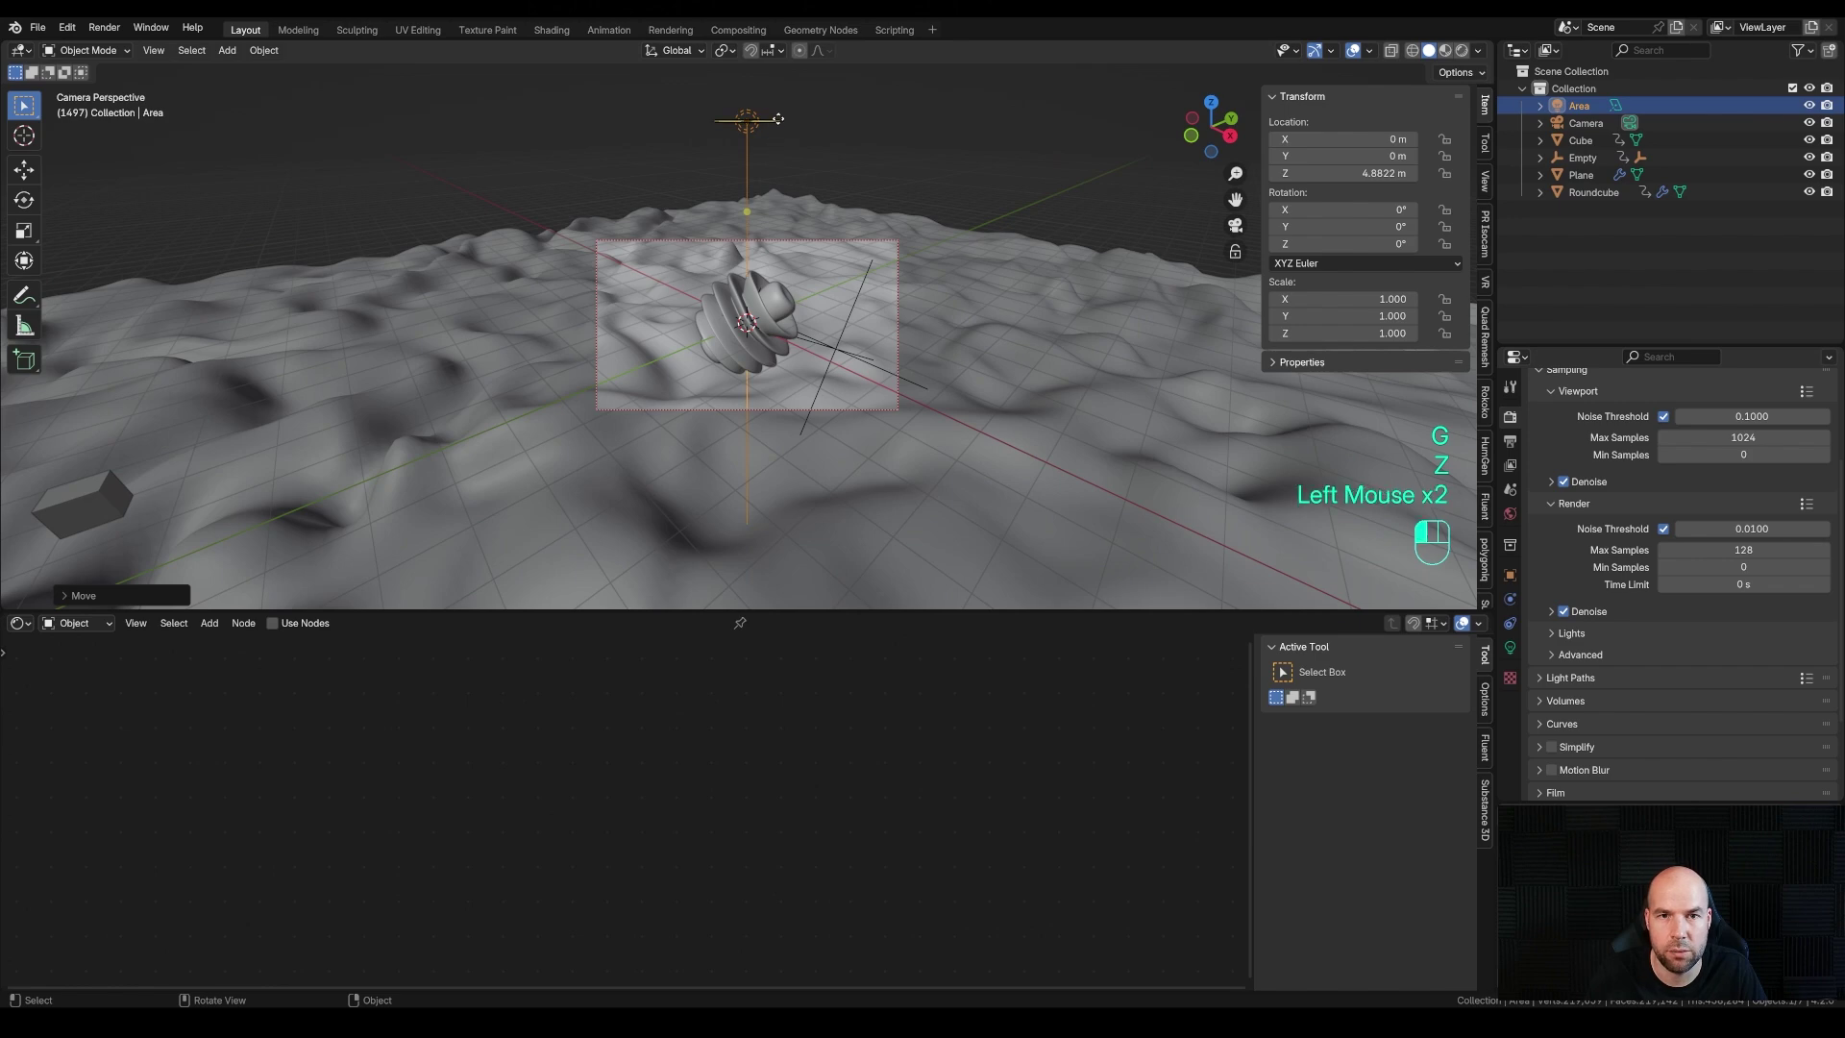
left_click(759, 121)
Enlarge the area light to a size of about 4.72 m and return to the camera view
middle_click_drag(782, 119, 780, 141)
scroll(760, 148, "down", 2)
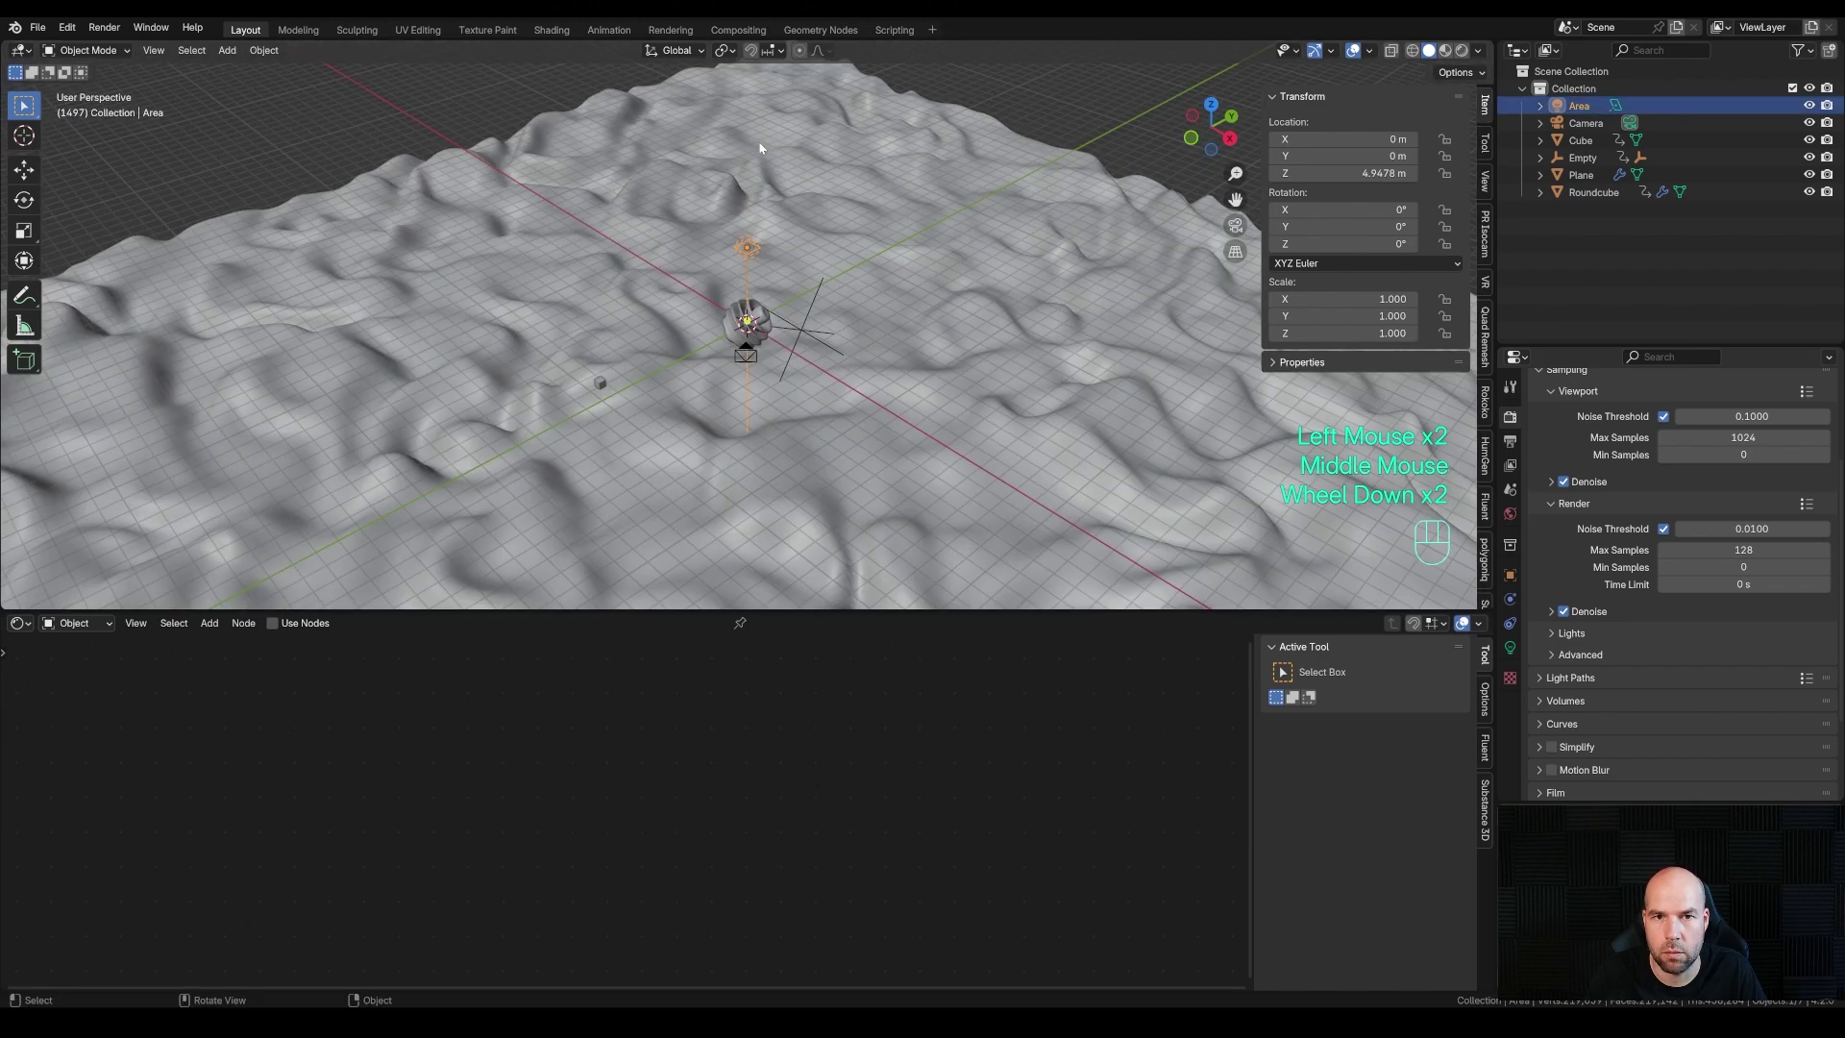
left_click_drag(759, 248, 813, 251)
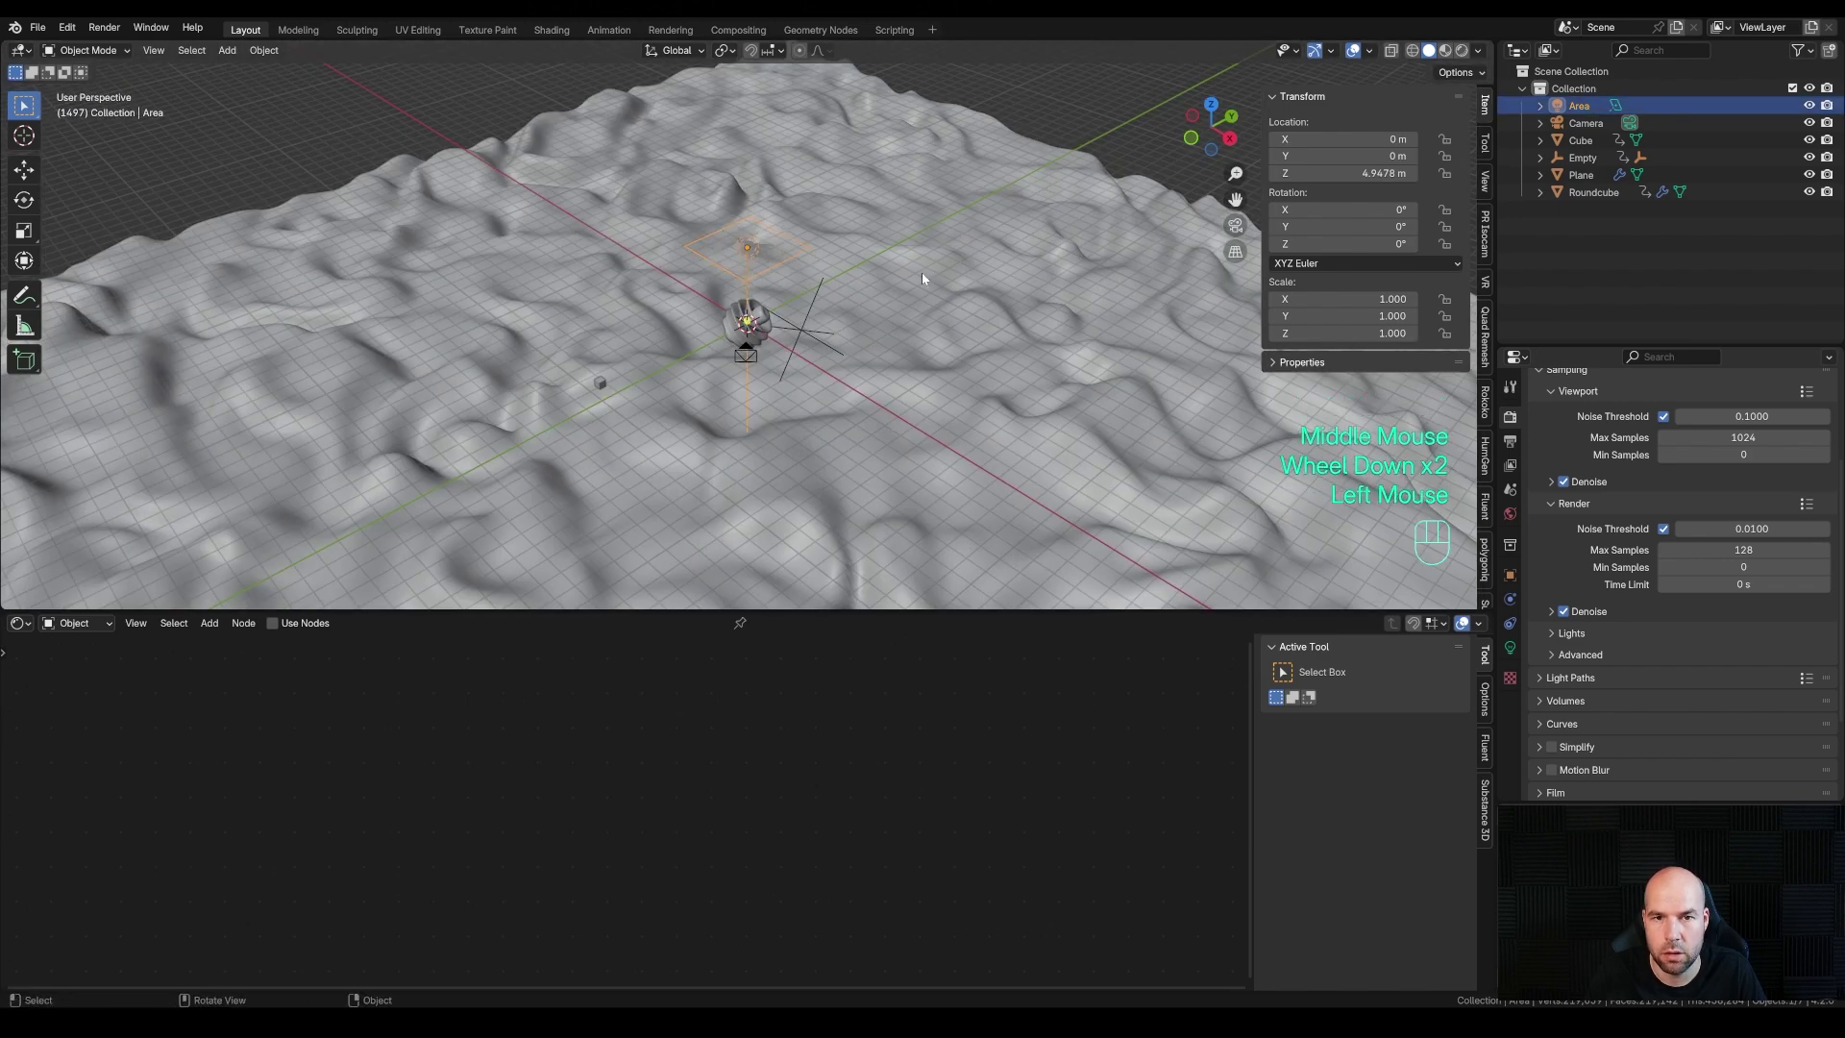
key("KP_0")
Set the area light's power to 500 W
left_click(1509, 647)
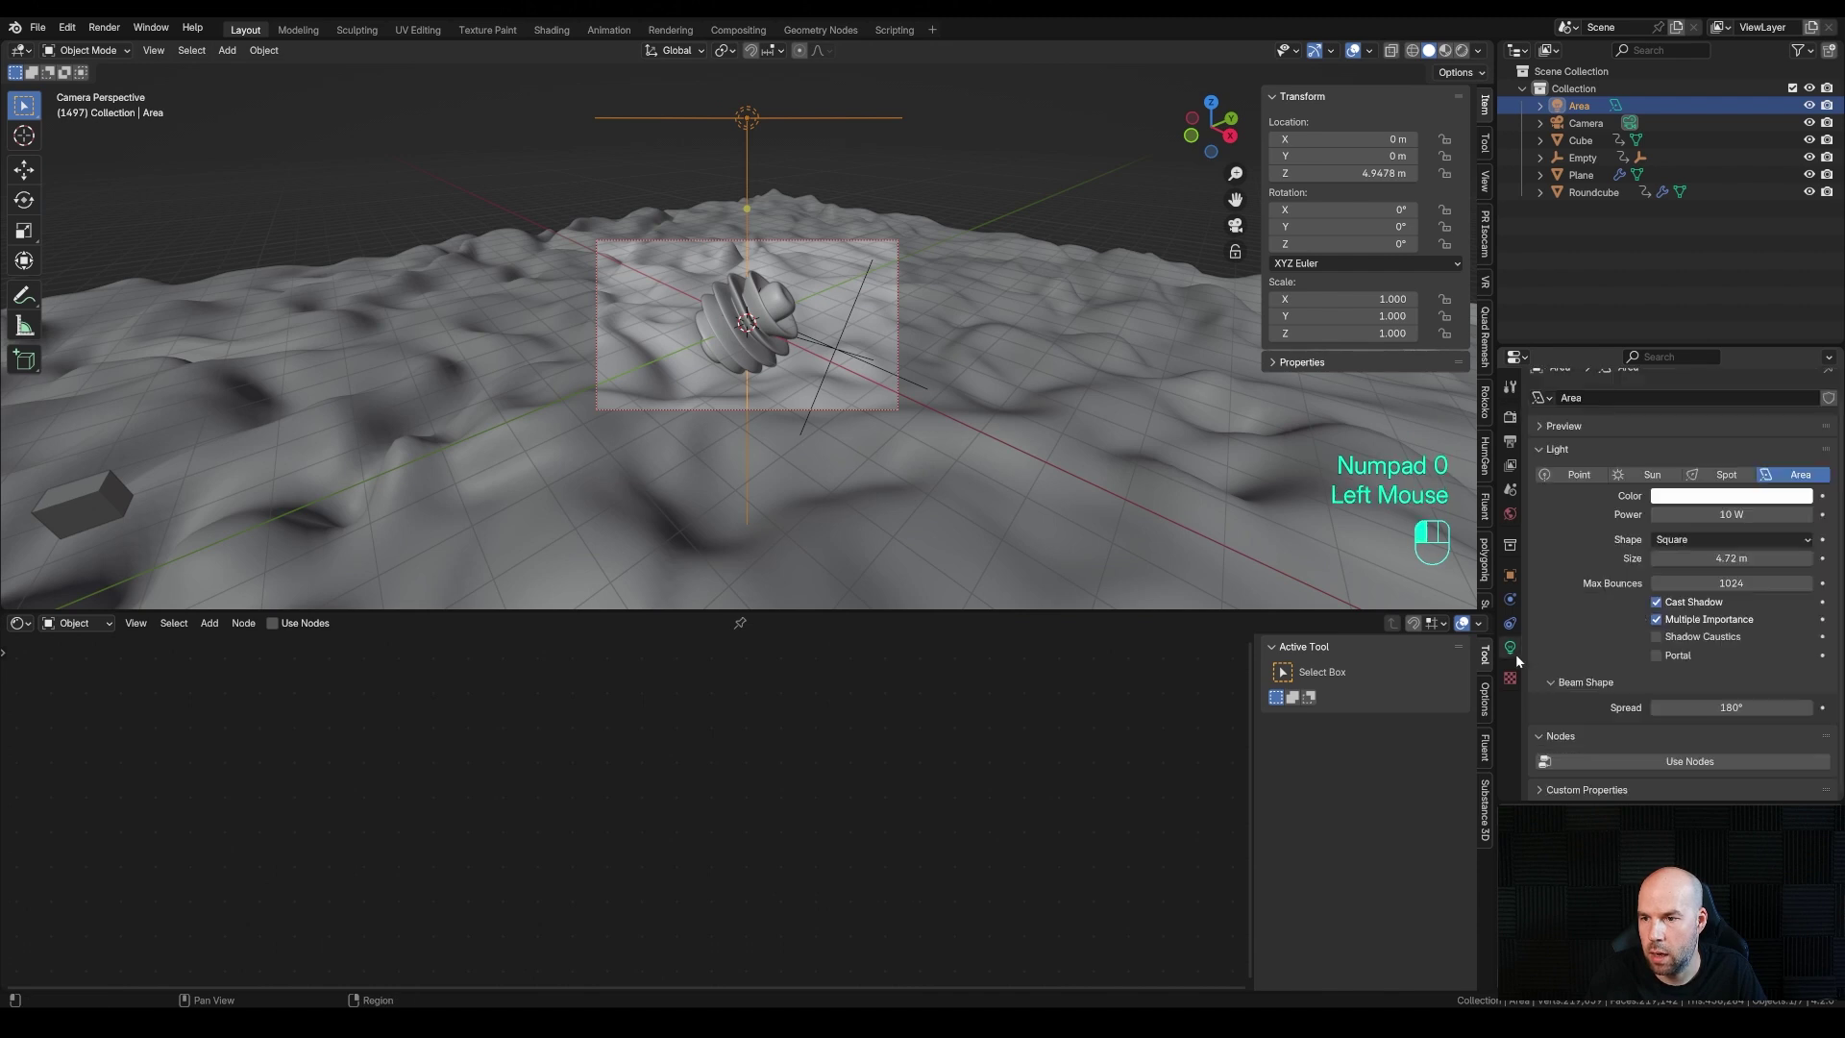
double_click(1723, 517)
type("500")
key("Return")
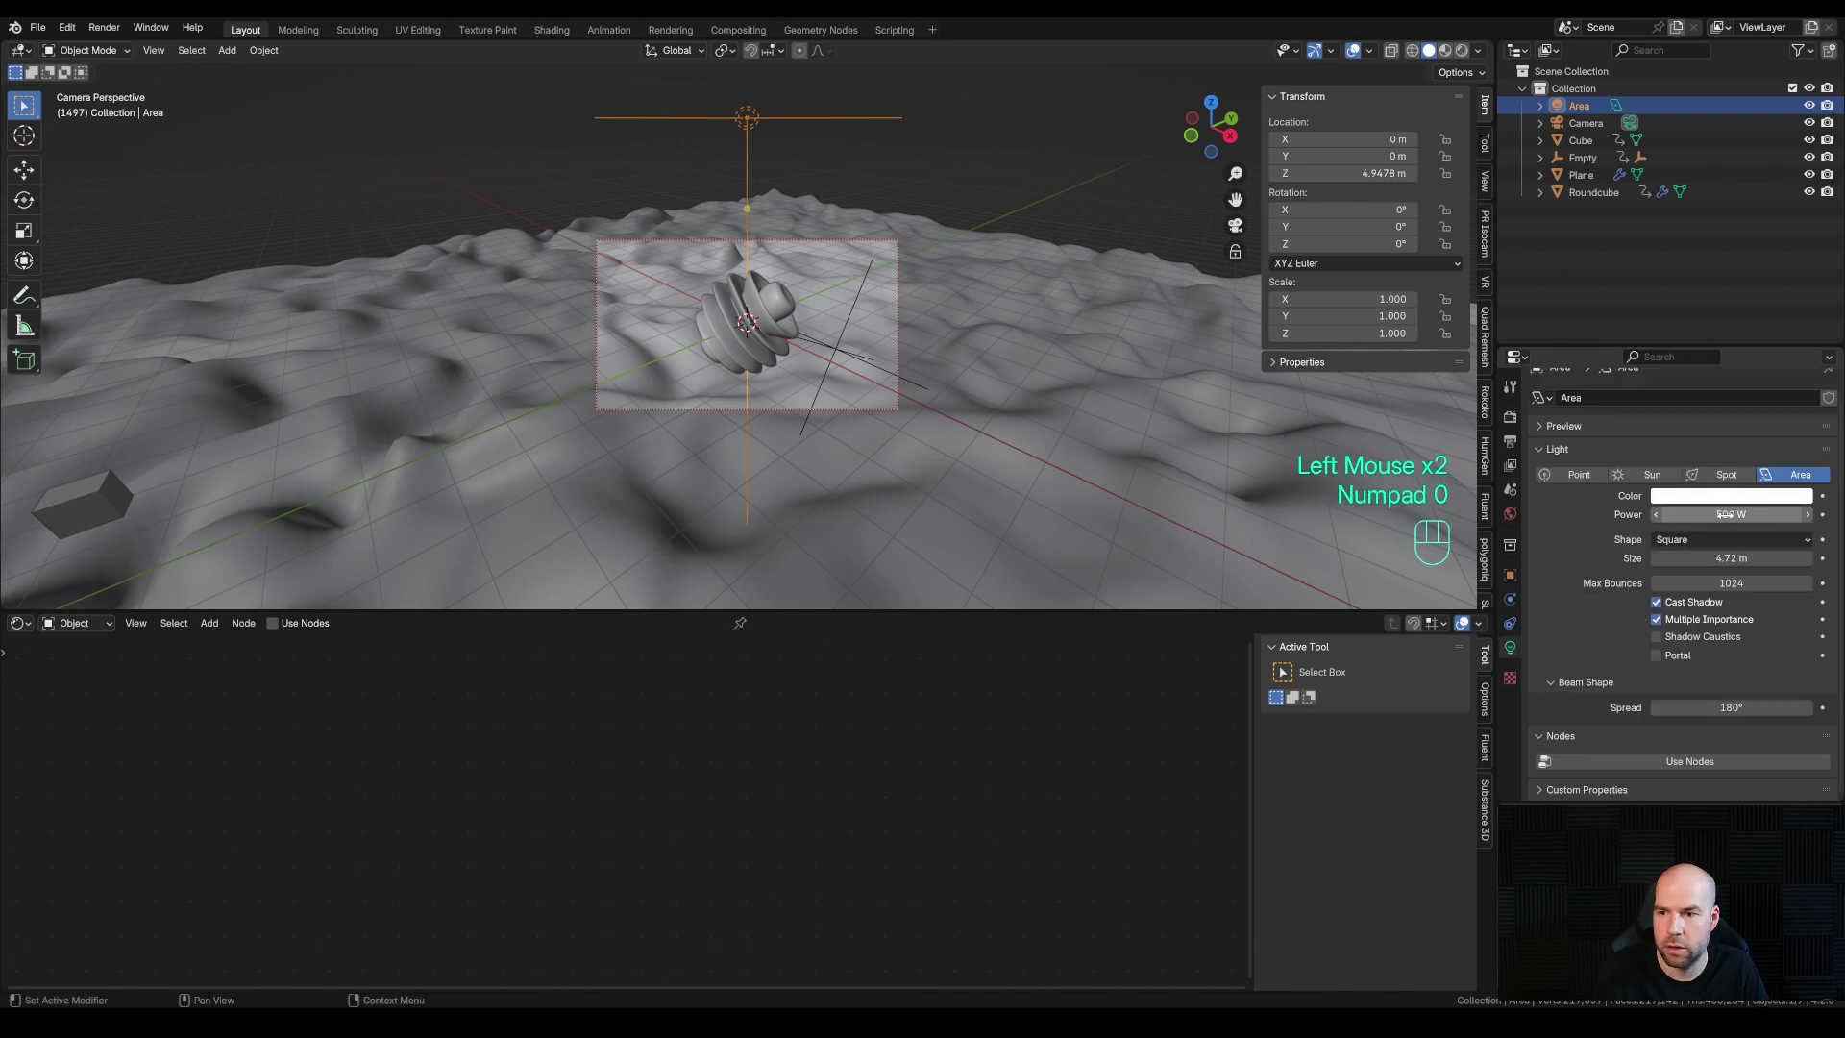
Switch the viewport to Rendered shading and inspect the lighting inside the camera frame
key("z")
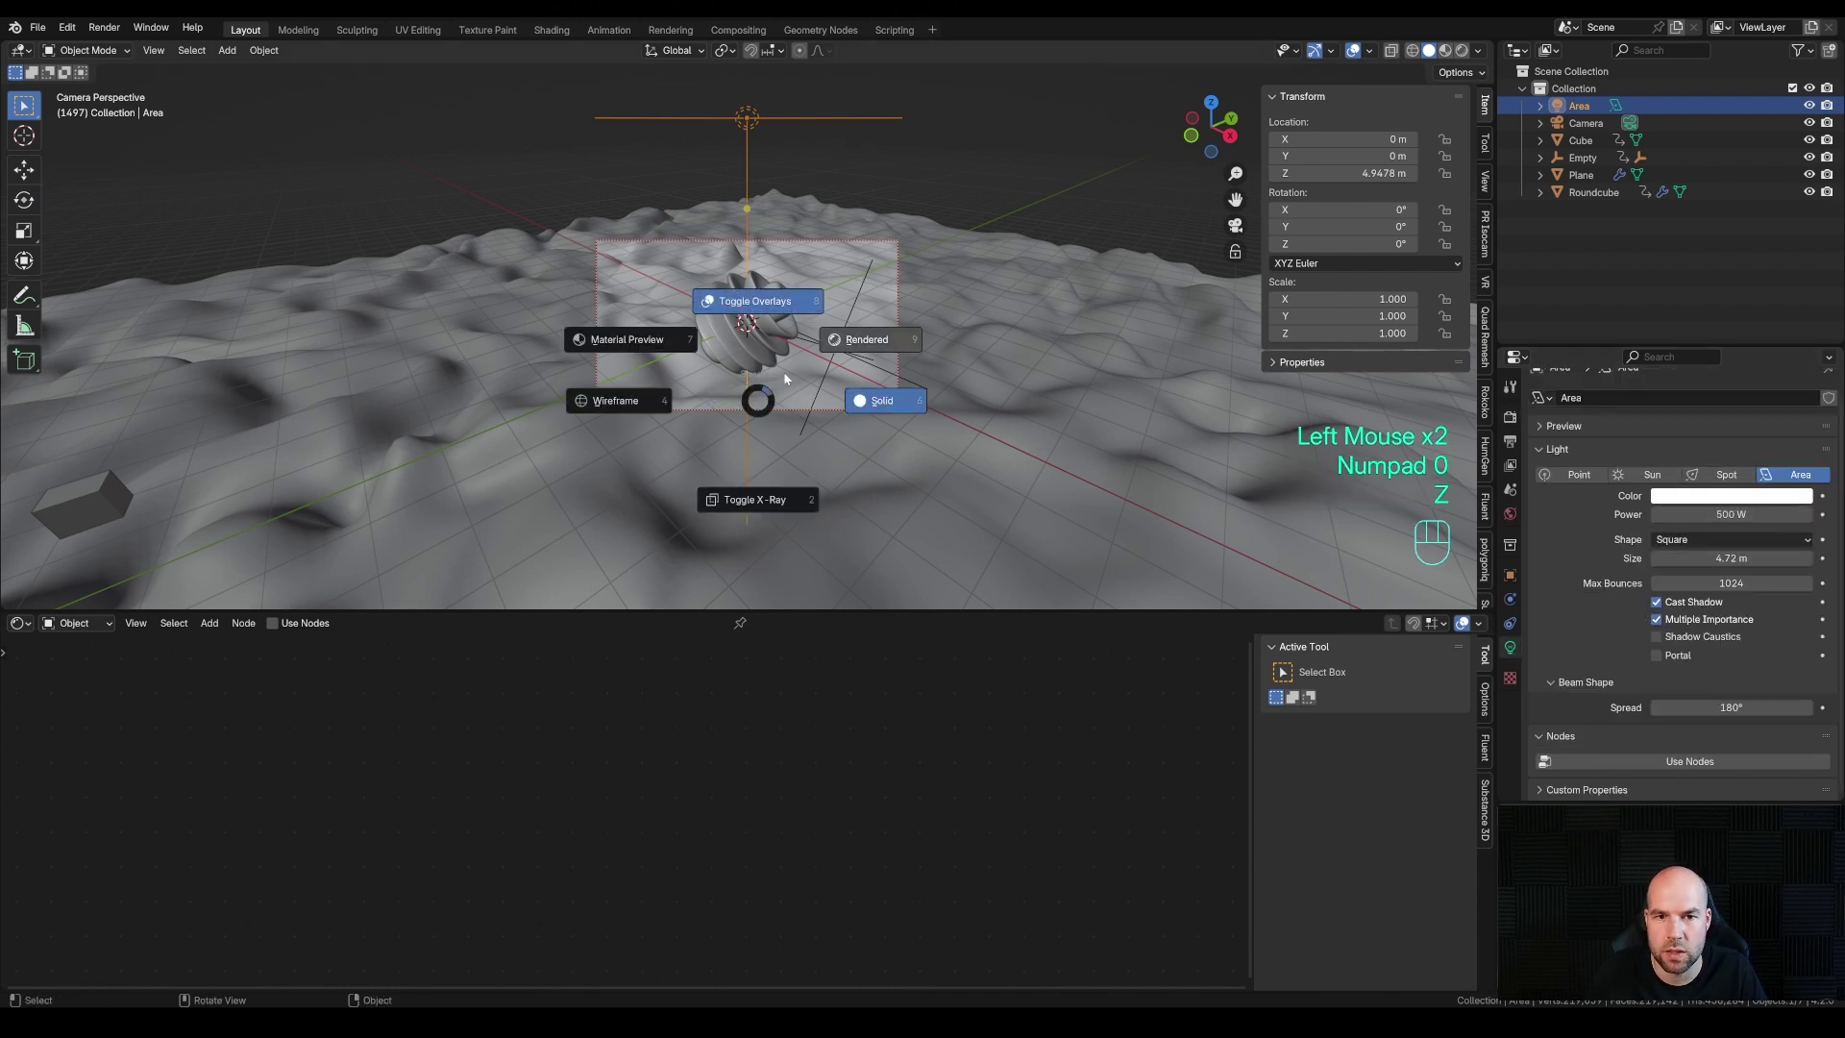
left_click(850, 344)
scroll(893, 360, "up", 2)
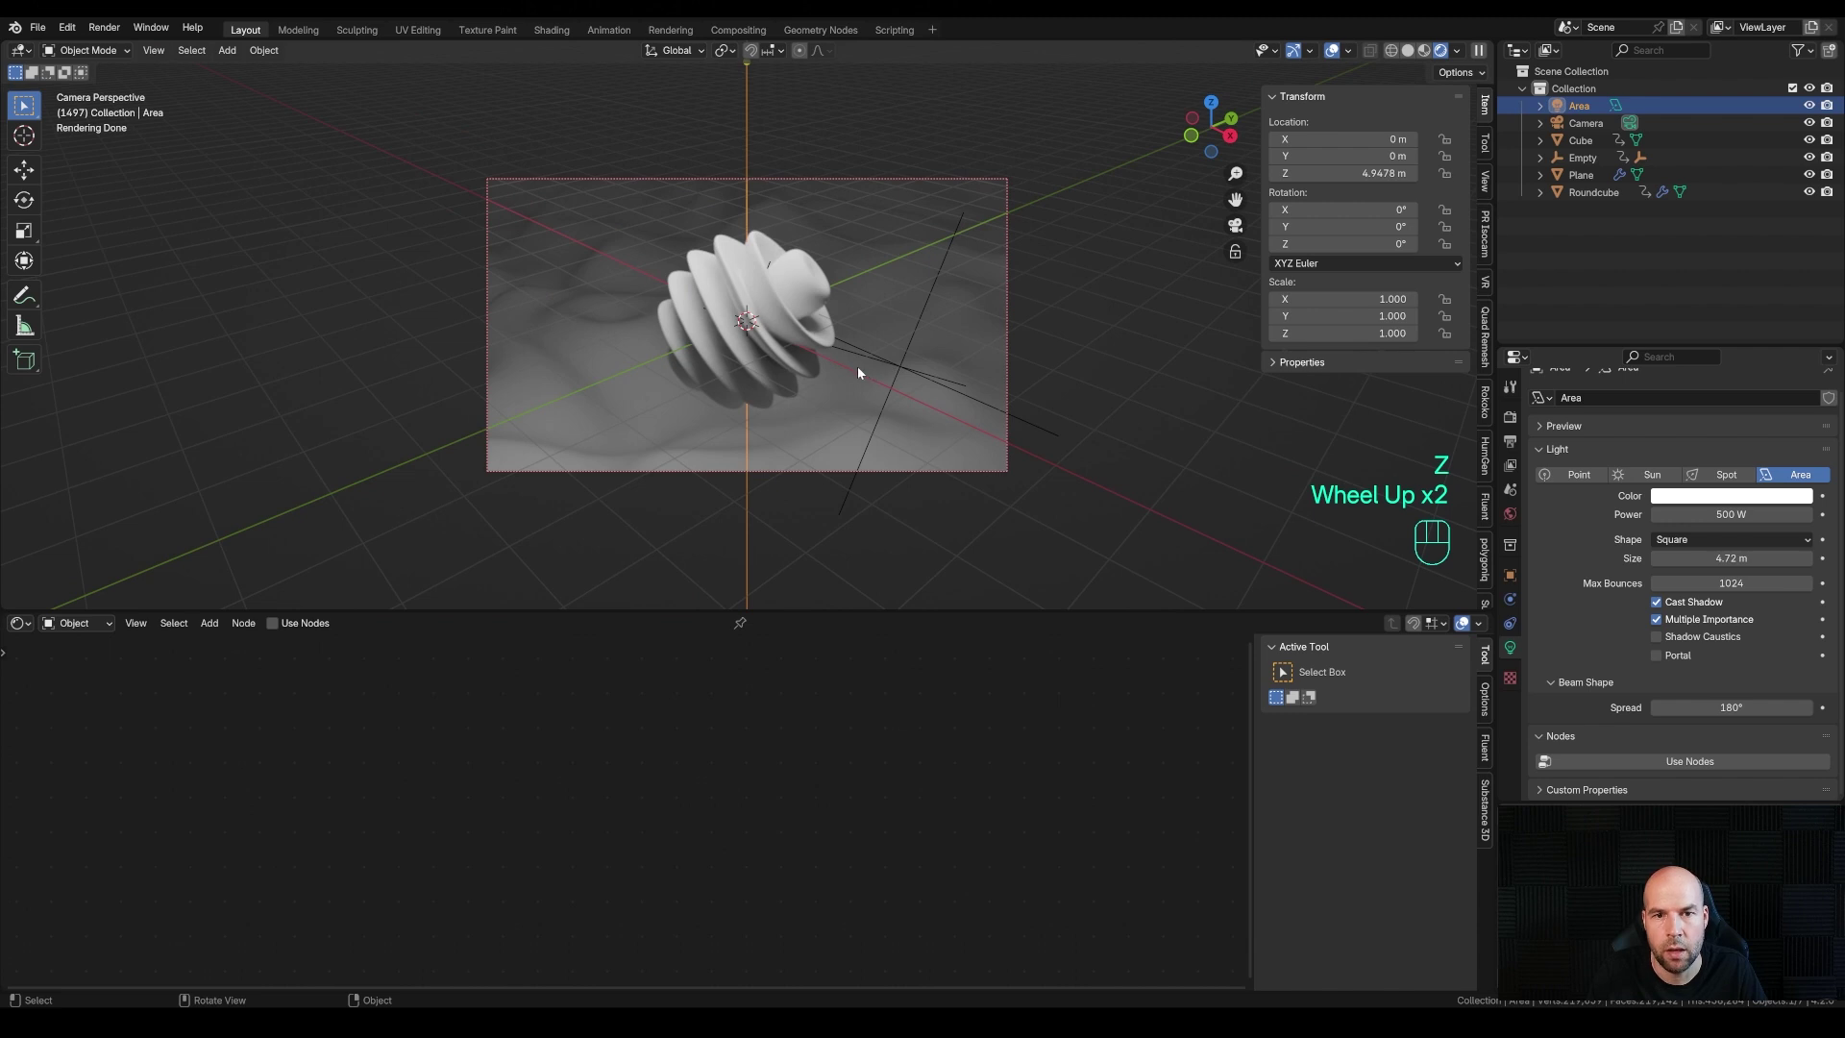
scroll(840, 359, "up", 1)
Create a new material for the round cube and bring its nodes into view
left_click(787, 262)
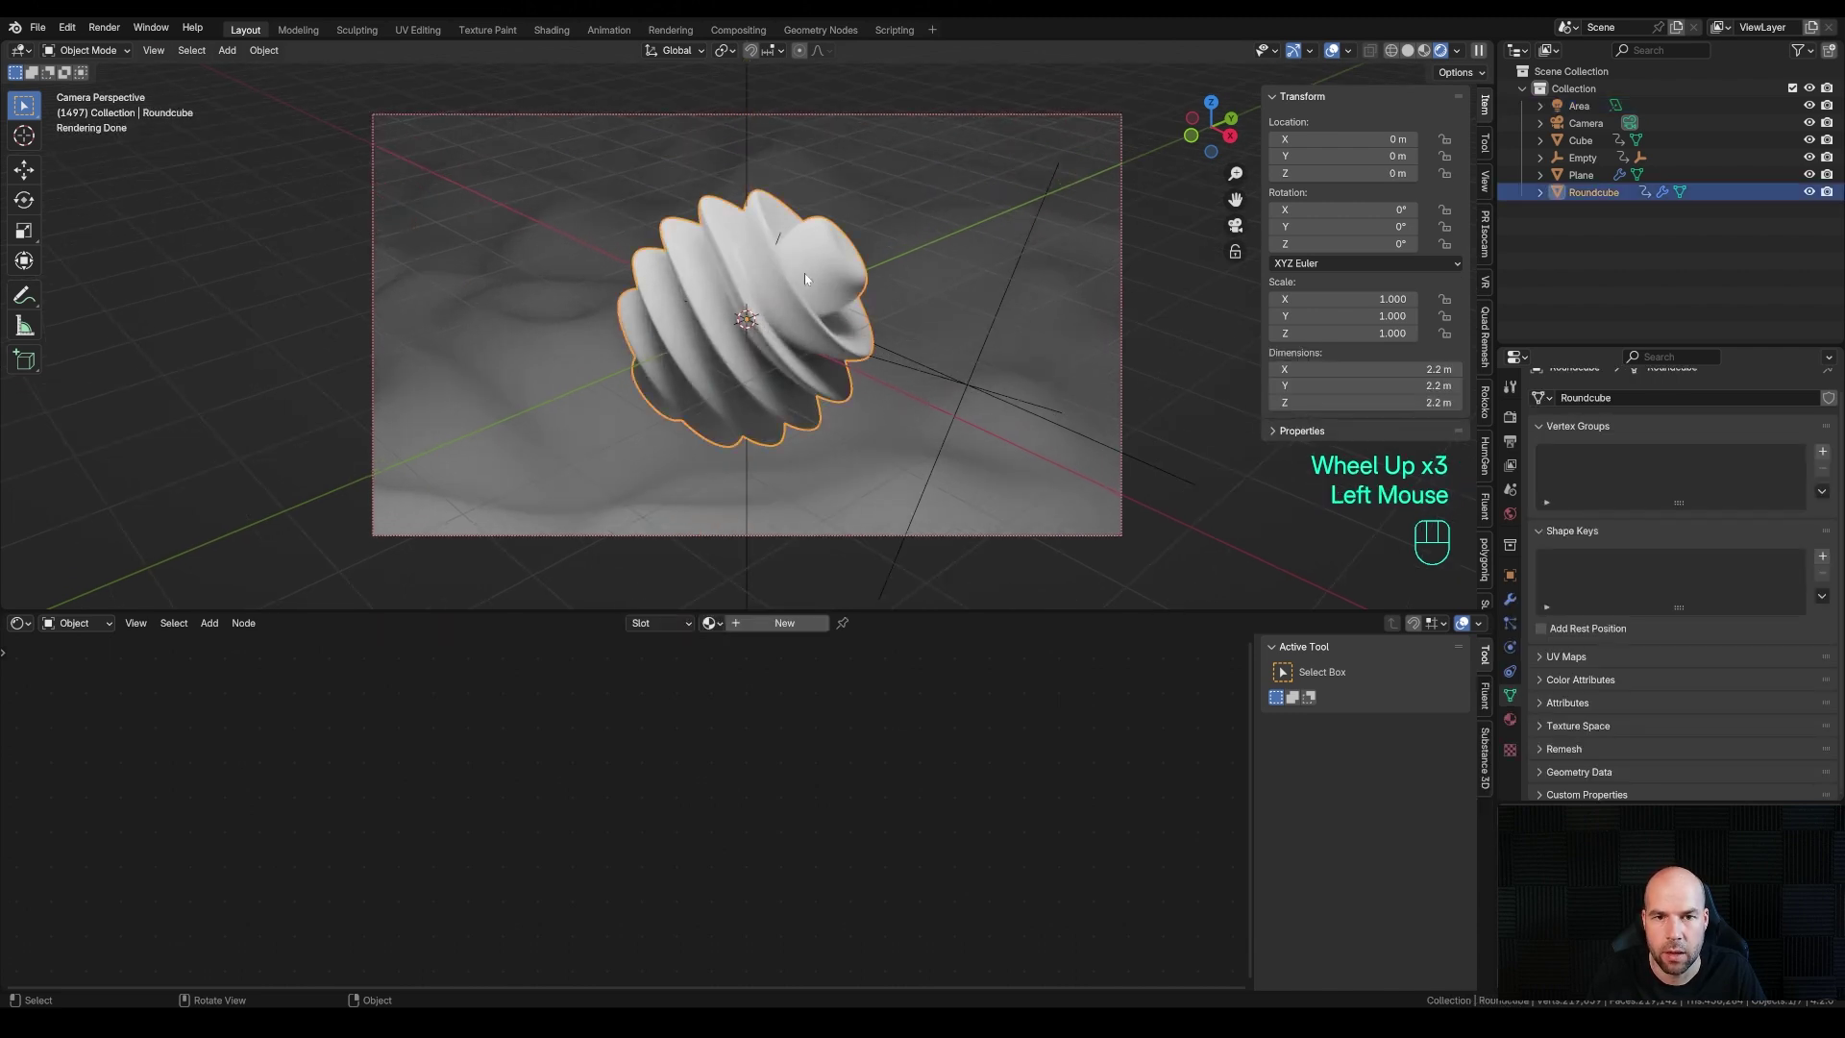
left_click(785, 623)
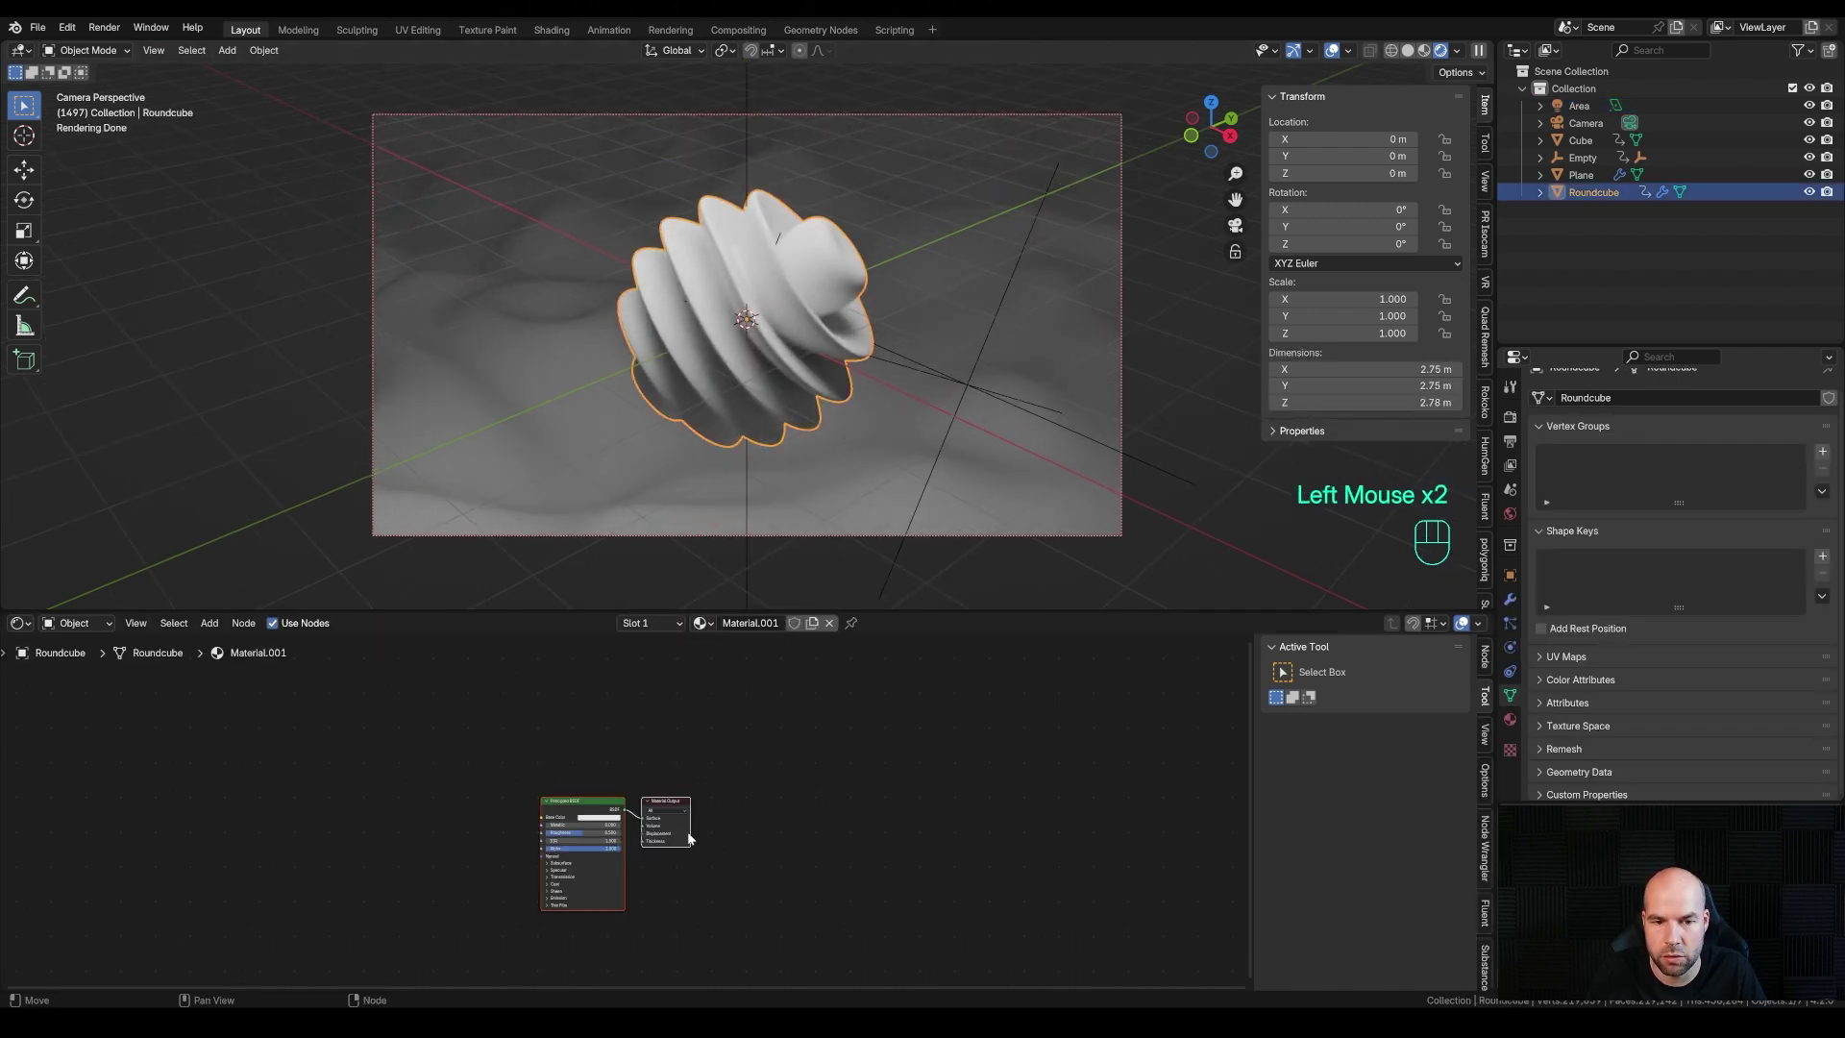
middle_click_drag(602, 886, 814, 851)
scroll(636, 753, "up", 3)
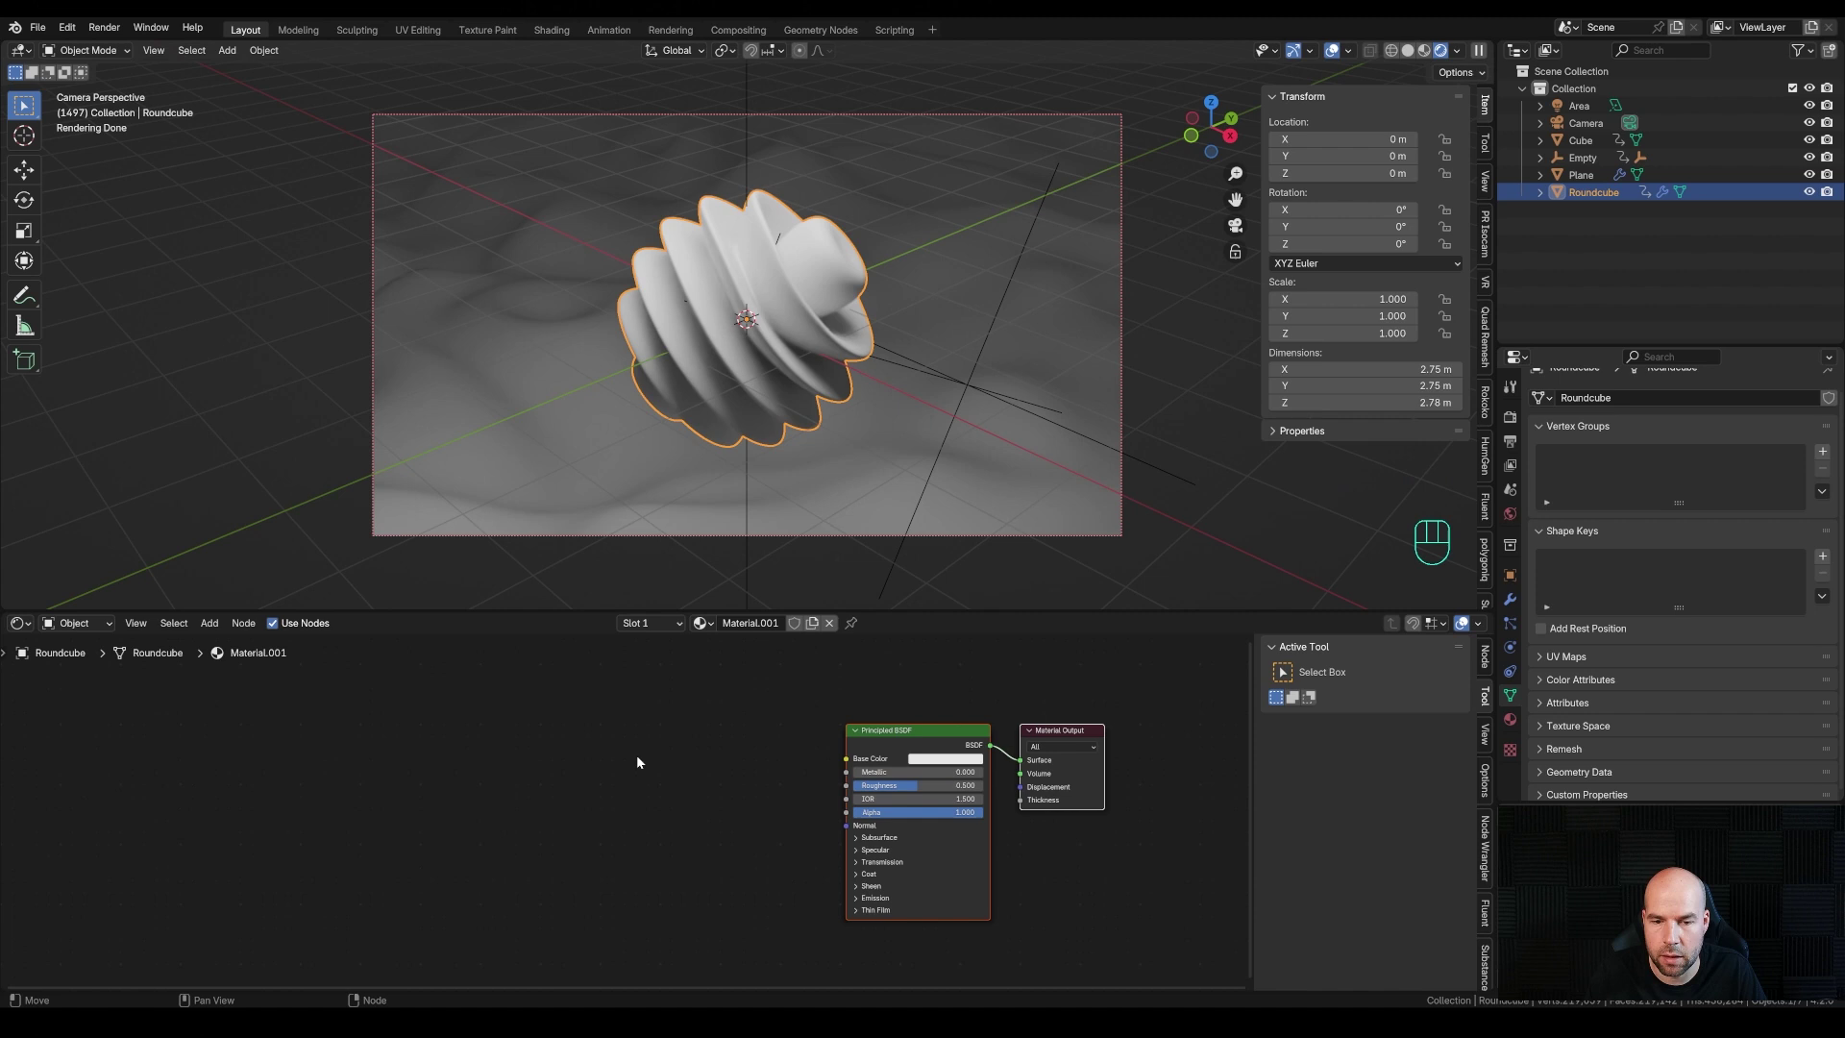
Give the round cube's material an orange base color and set its roughness to 0
left_click(930, 760)
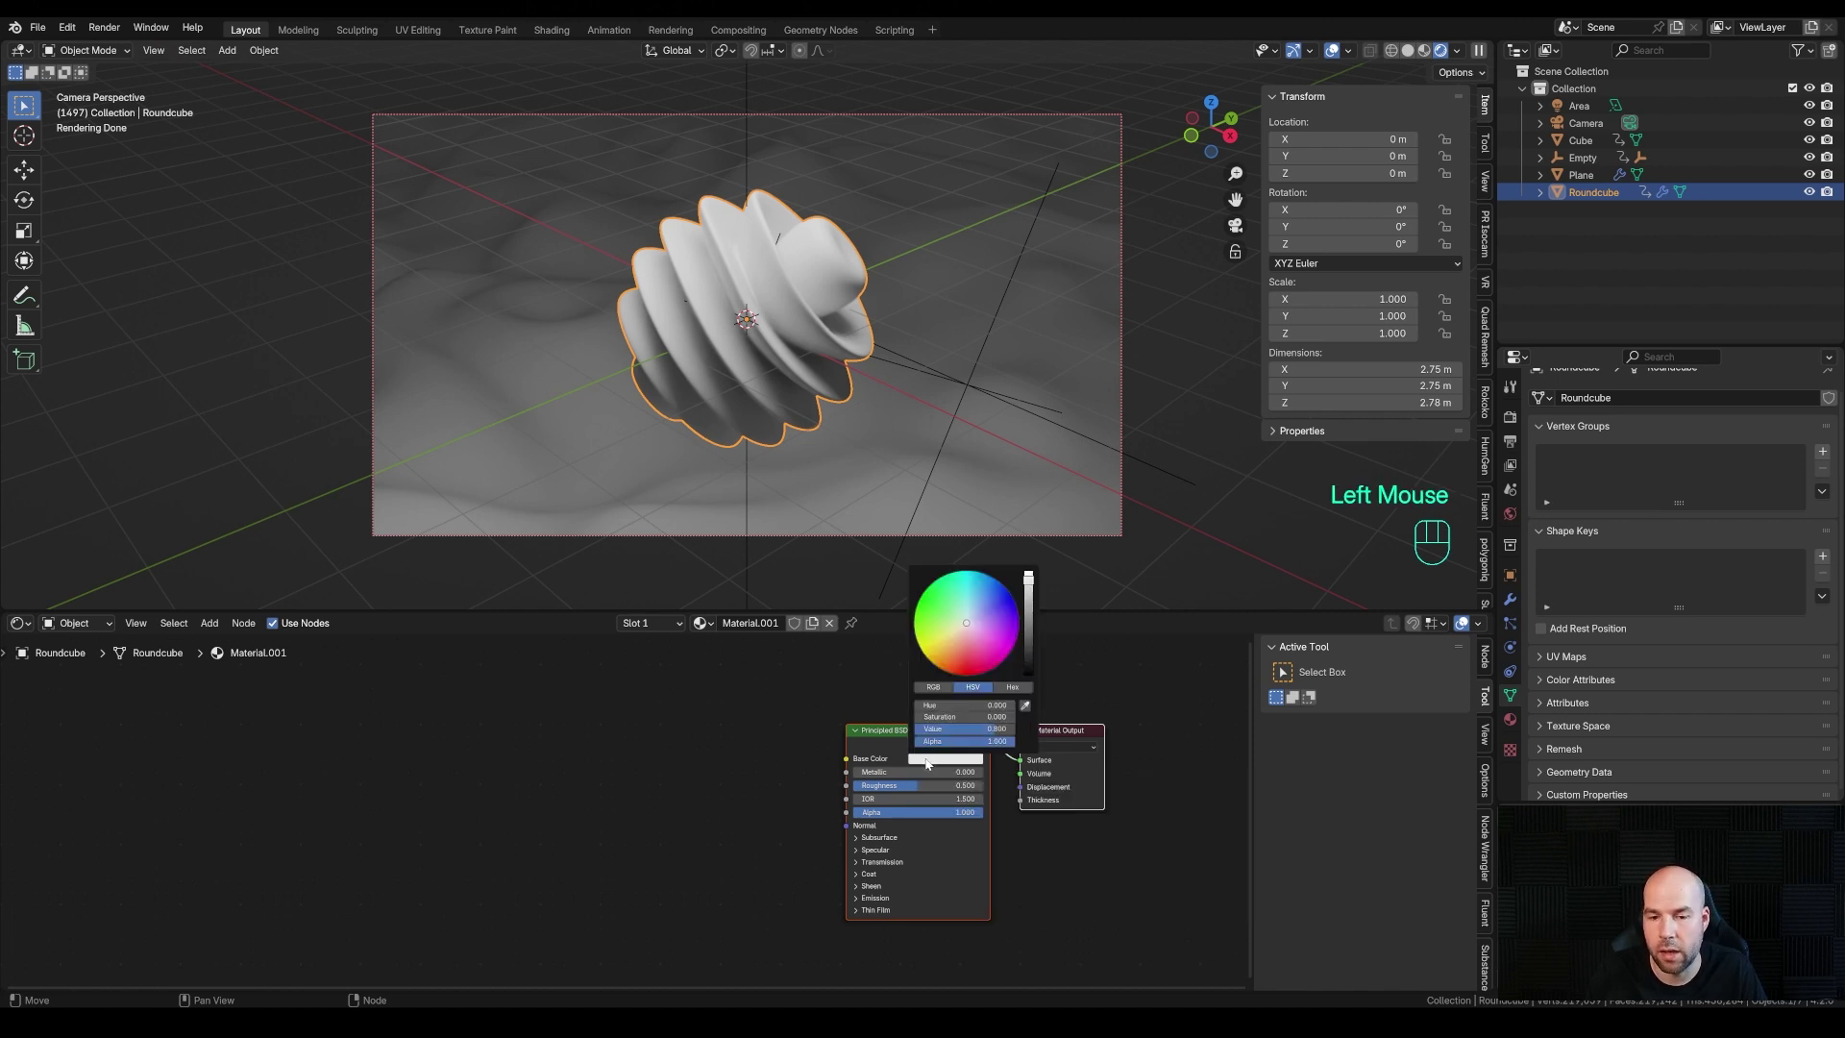
left_click_drag(955, 660, 949, 670)
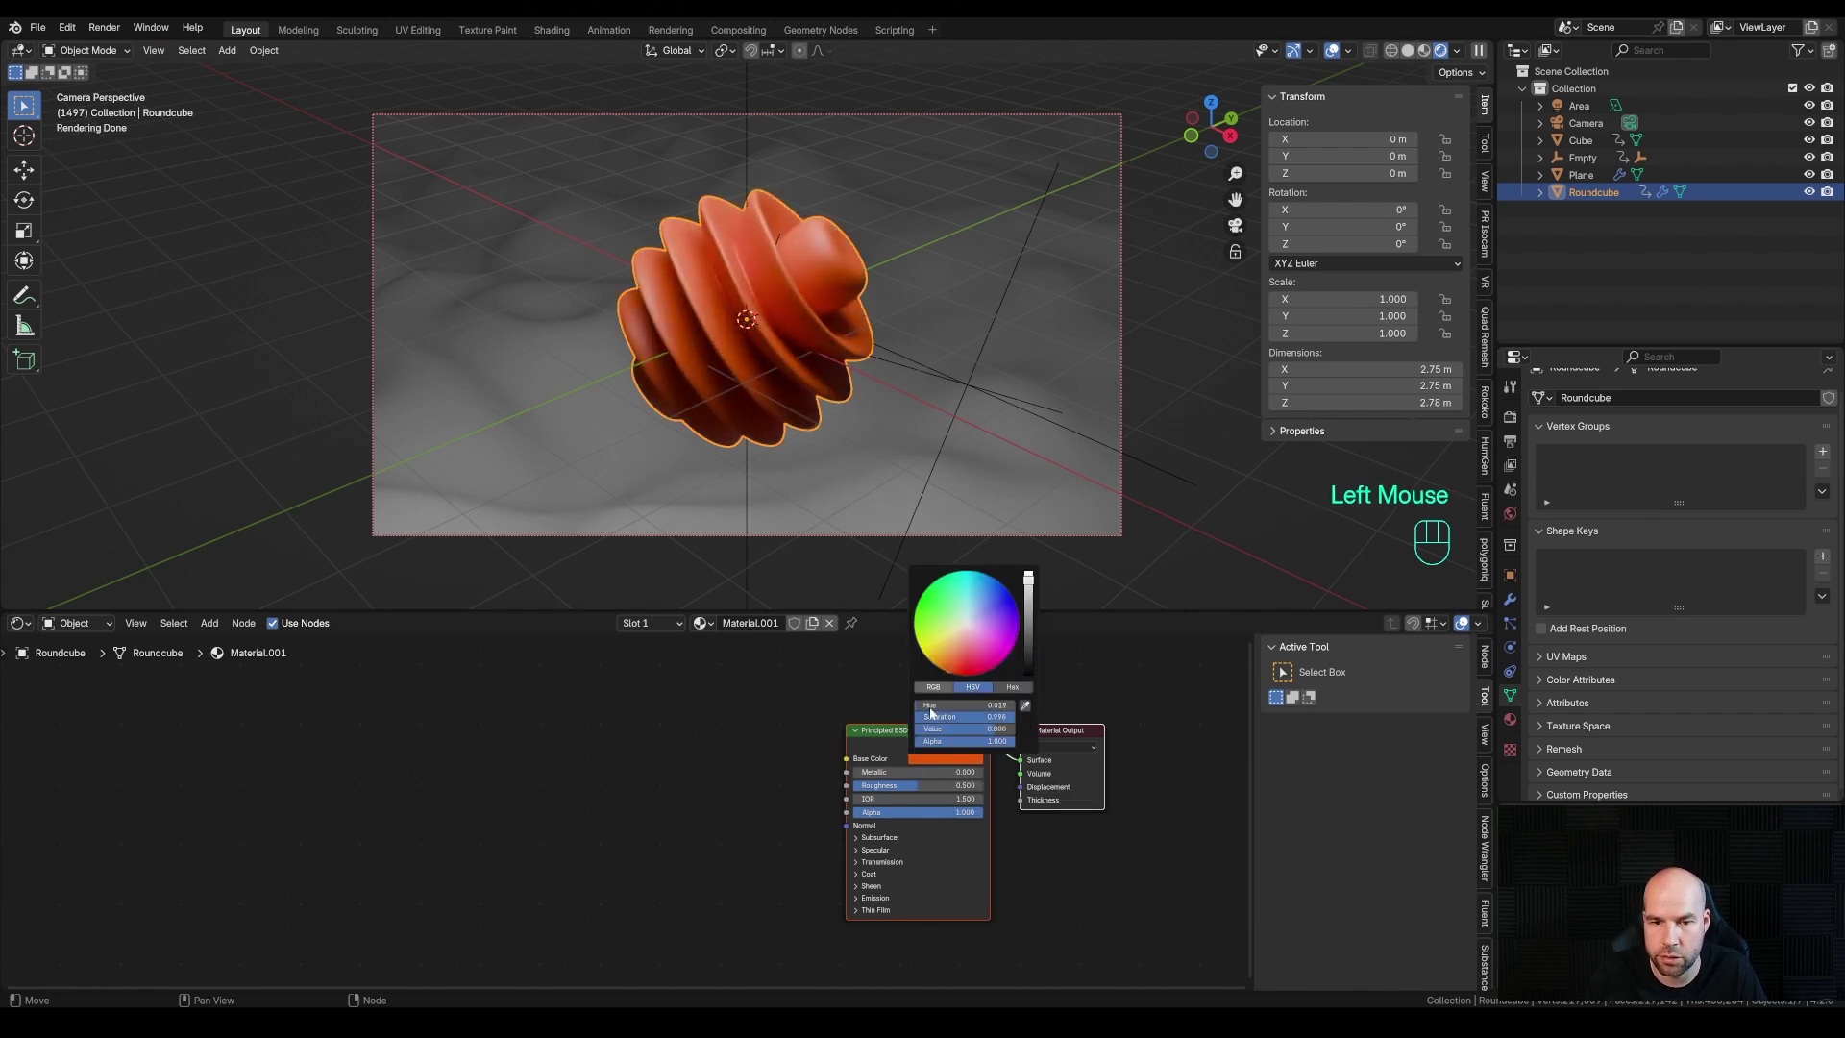
left_click_drag(920, 786, 862, 786)
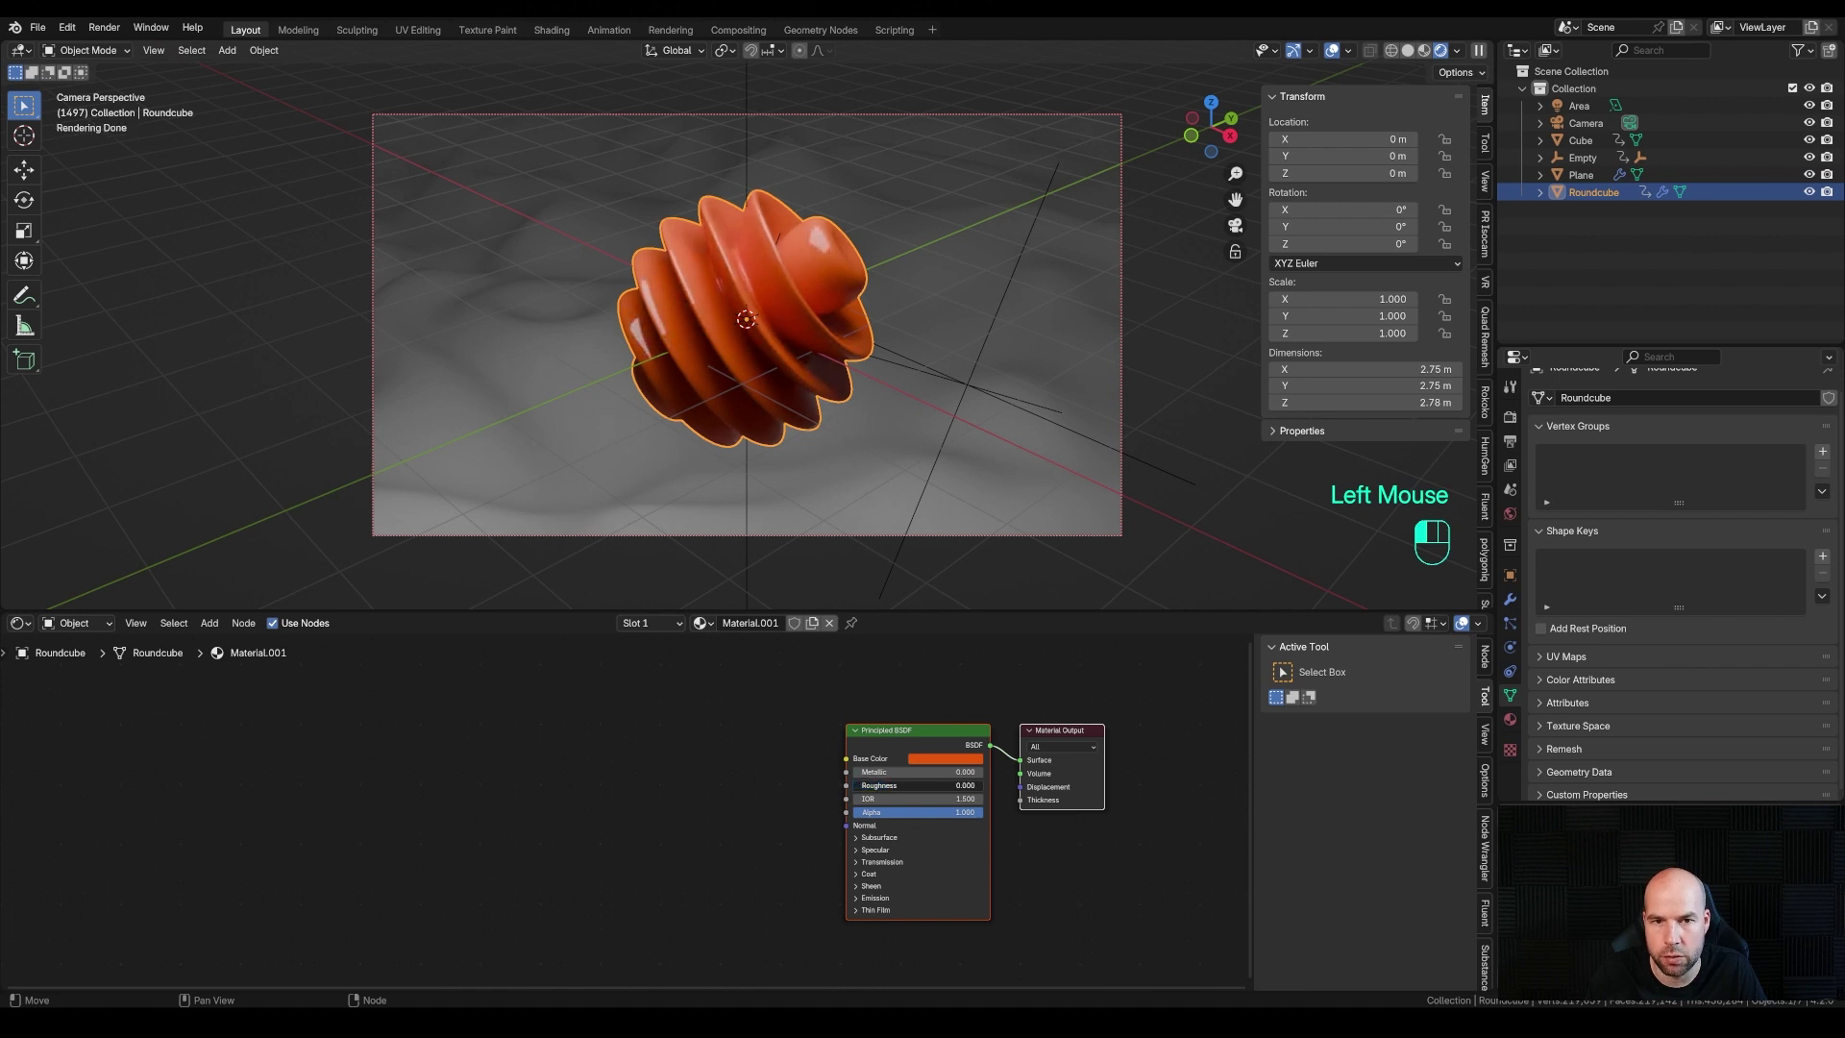
left_click(919, 759)
left_click_drag(948, 671, 938, 666)
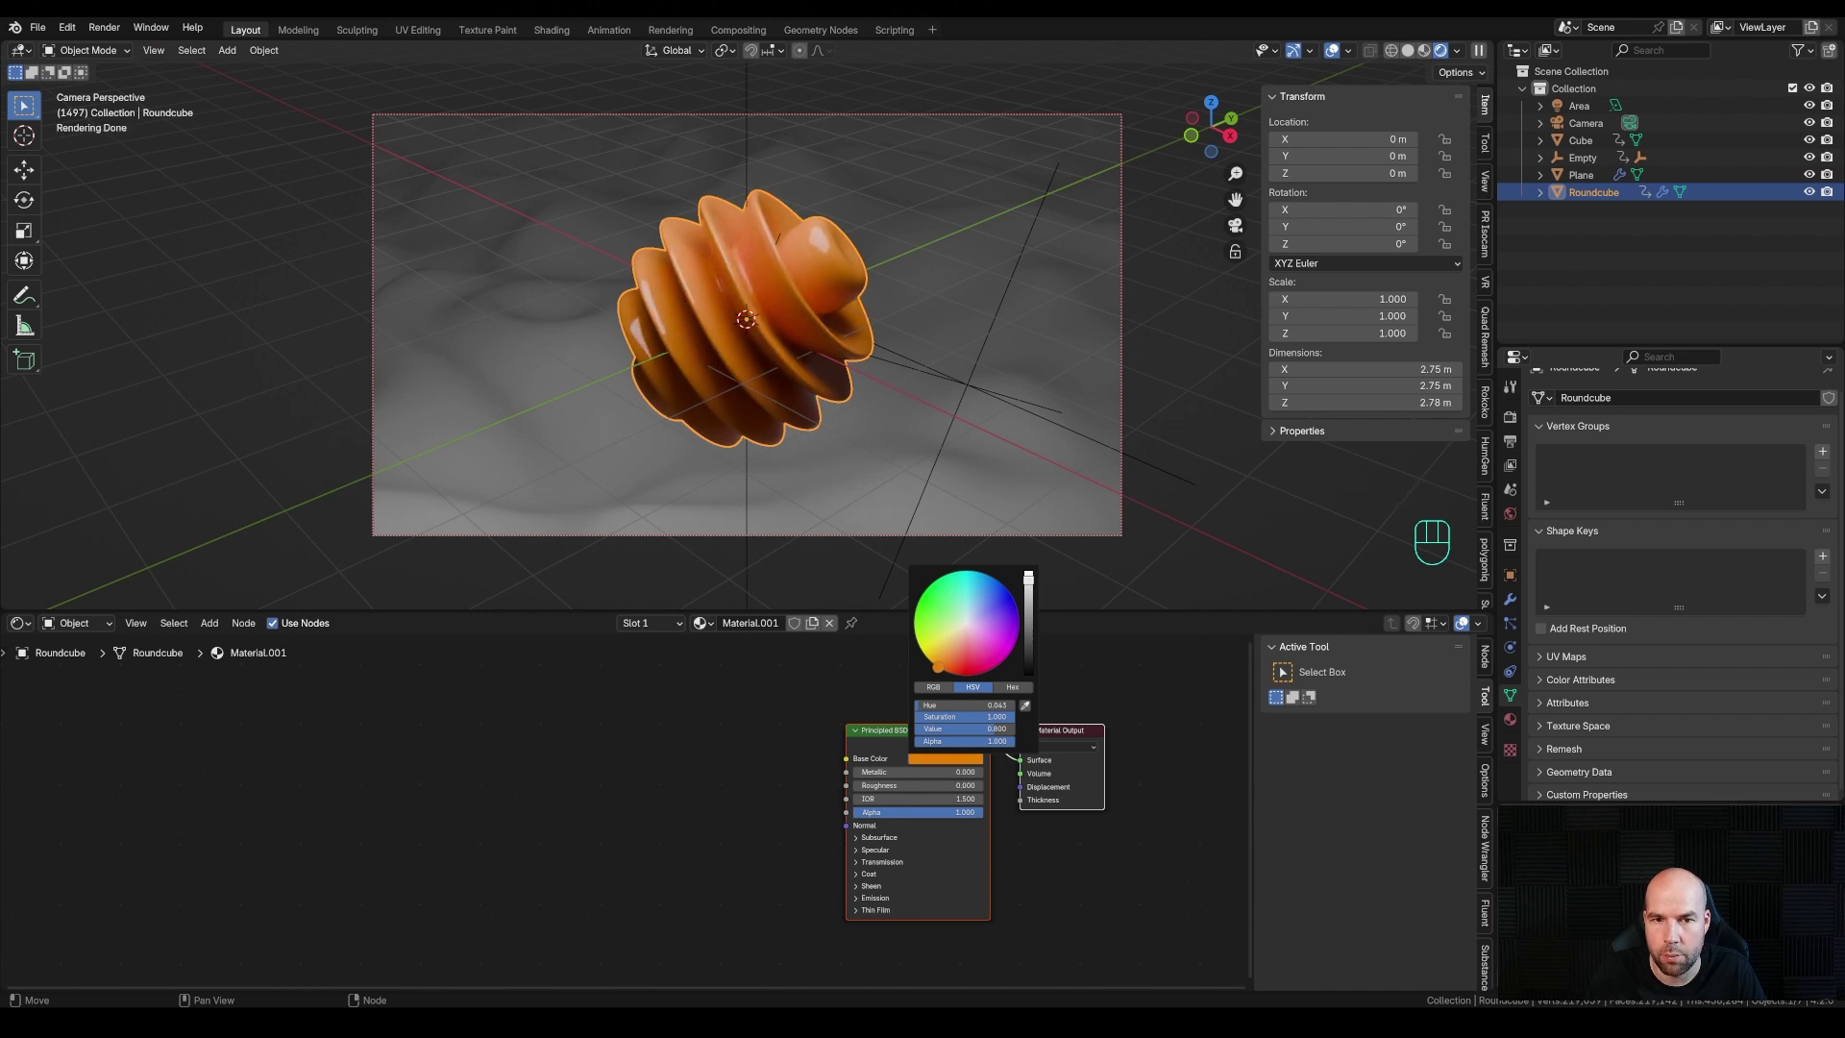
Move the Principled BSDF node away from the Material Output and add a Fresnel node to its left
left_click(930, 736)
left_click_drag(930, 736, 868, 764)
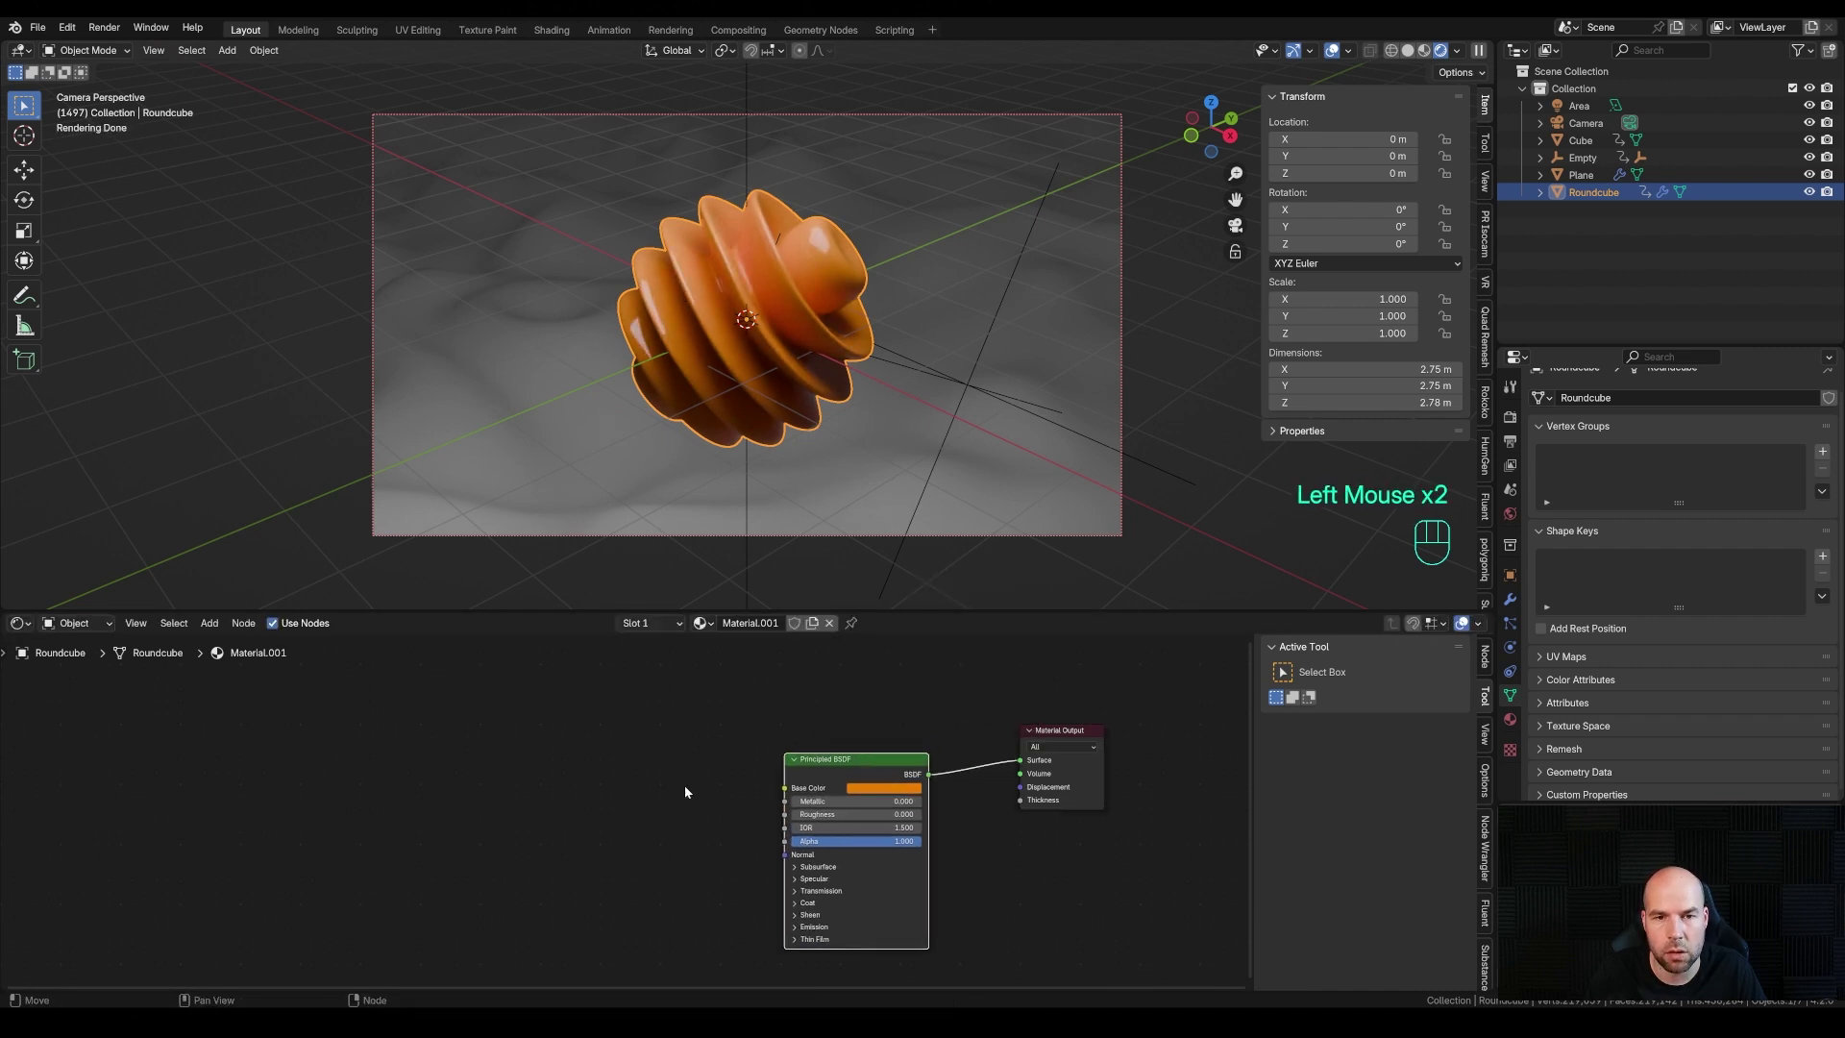
key("shift+a")
key("shift+a")
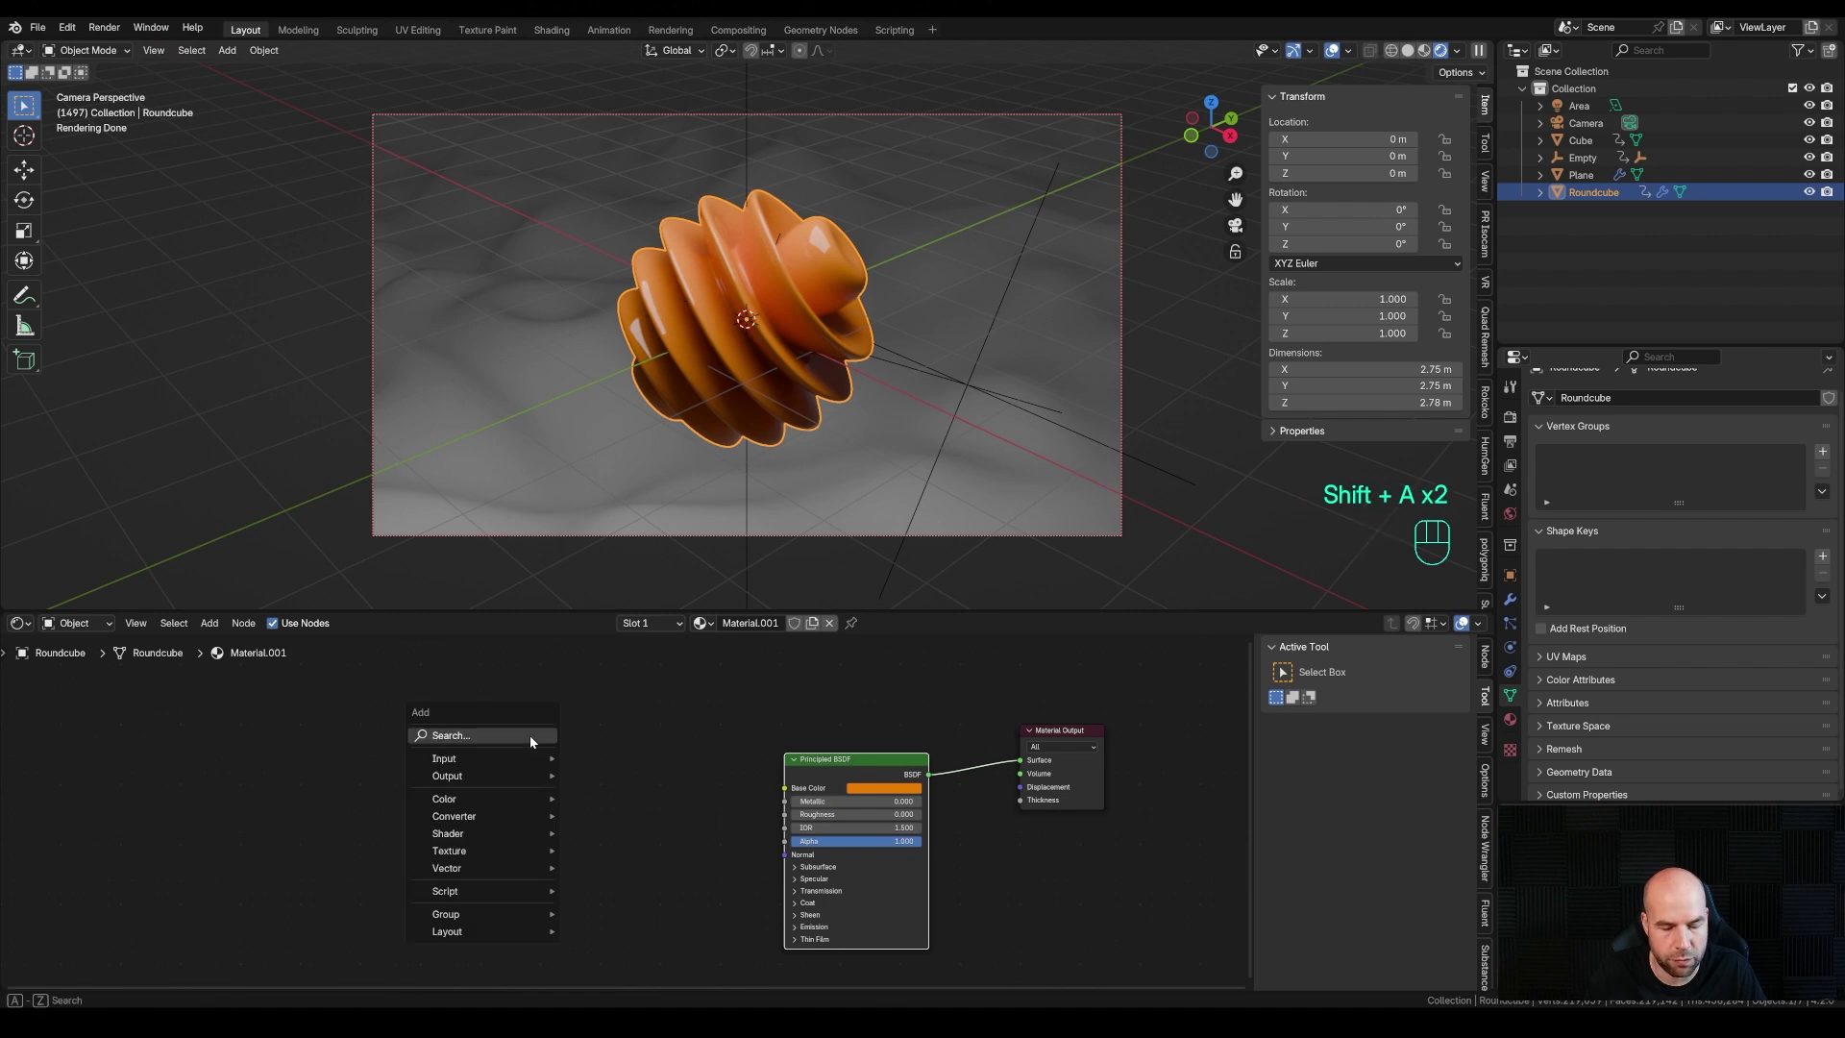
type("fre")
key("Return")
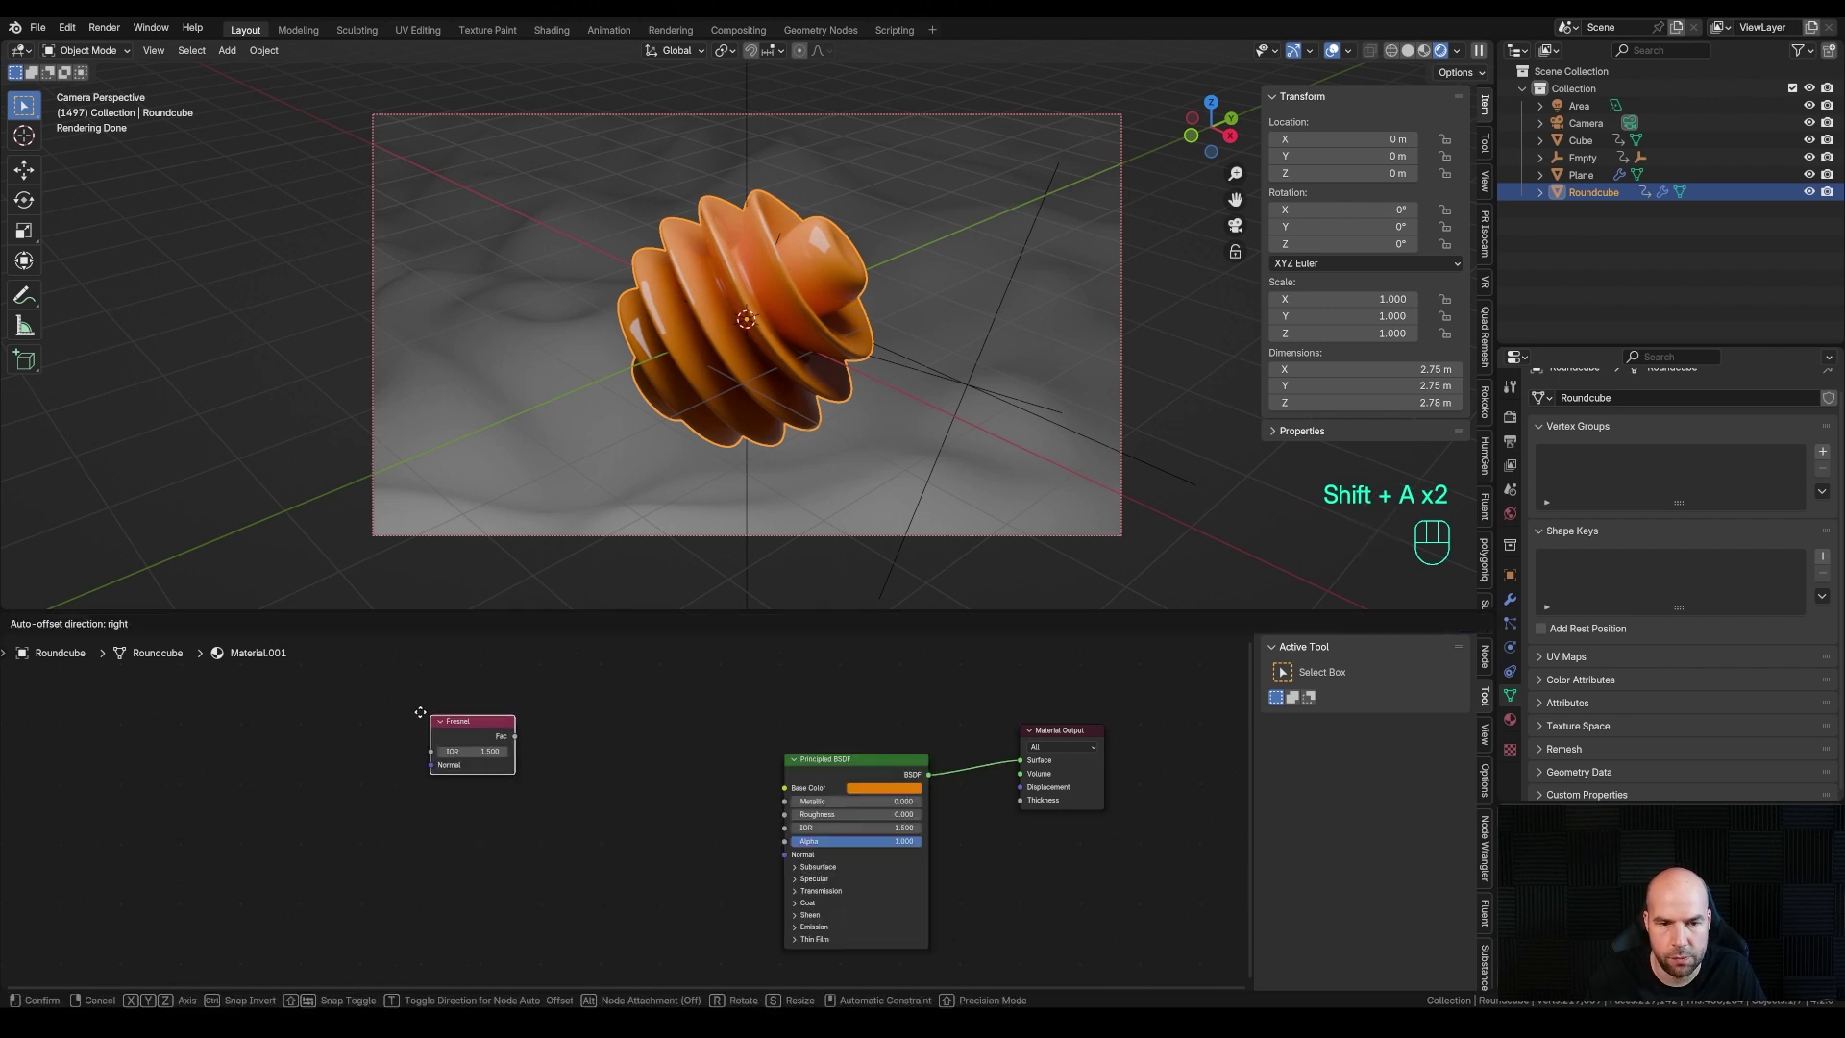
left_click(522, 737)
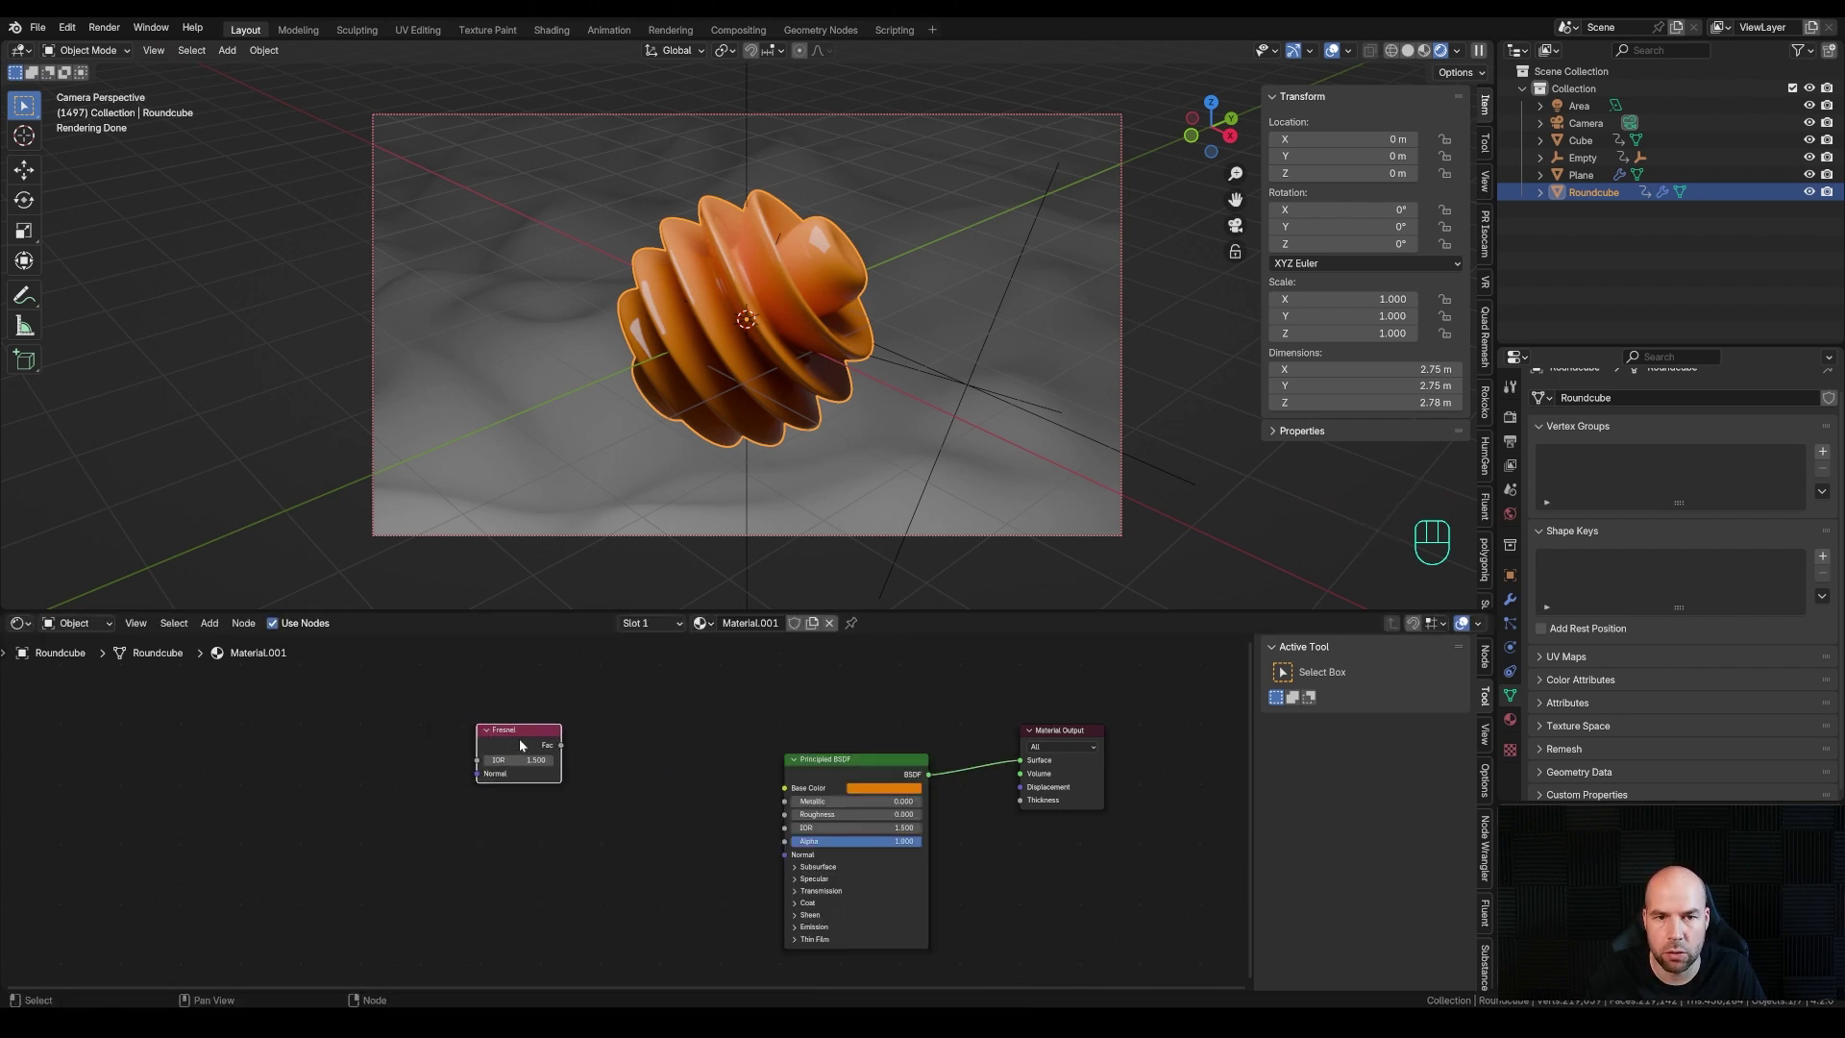
Check in the preferences that the Node Wrangler add-on is enabled, searching the add-ons for "wra"
left_click(68, 26)
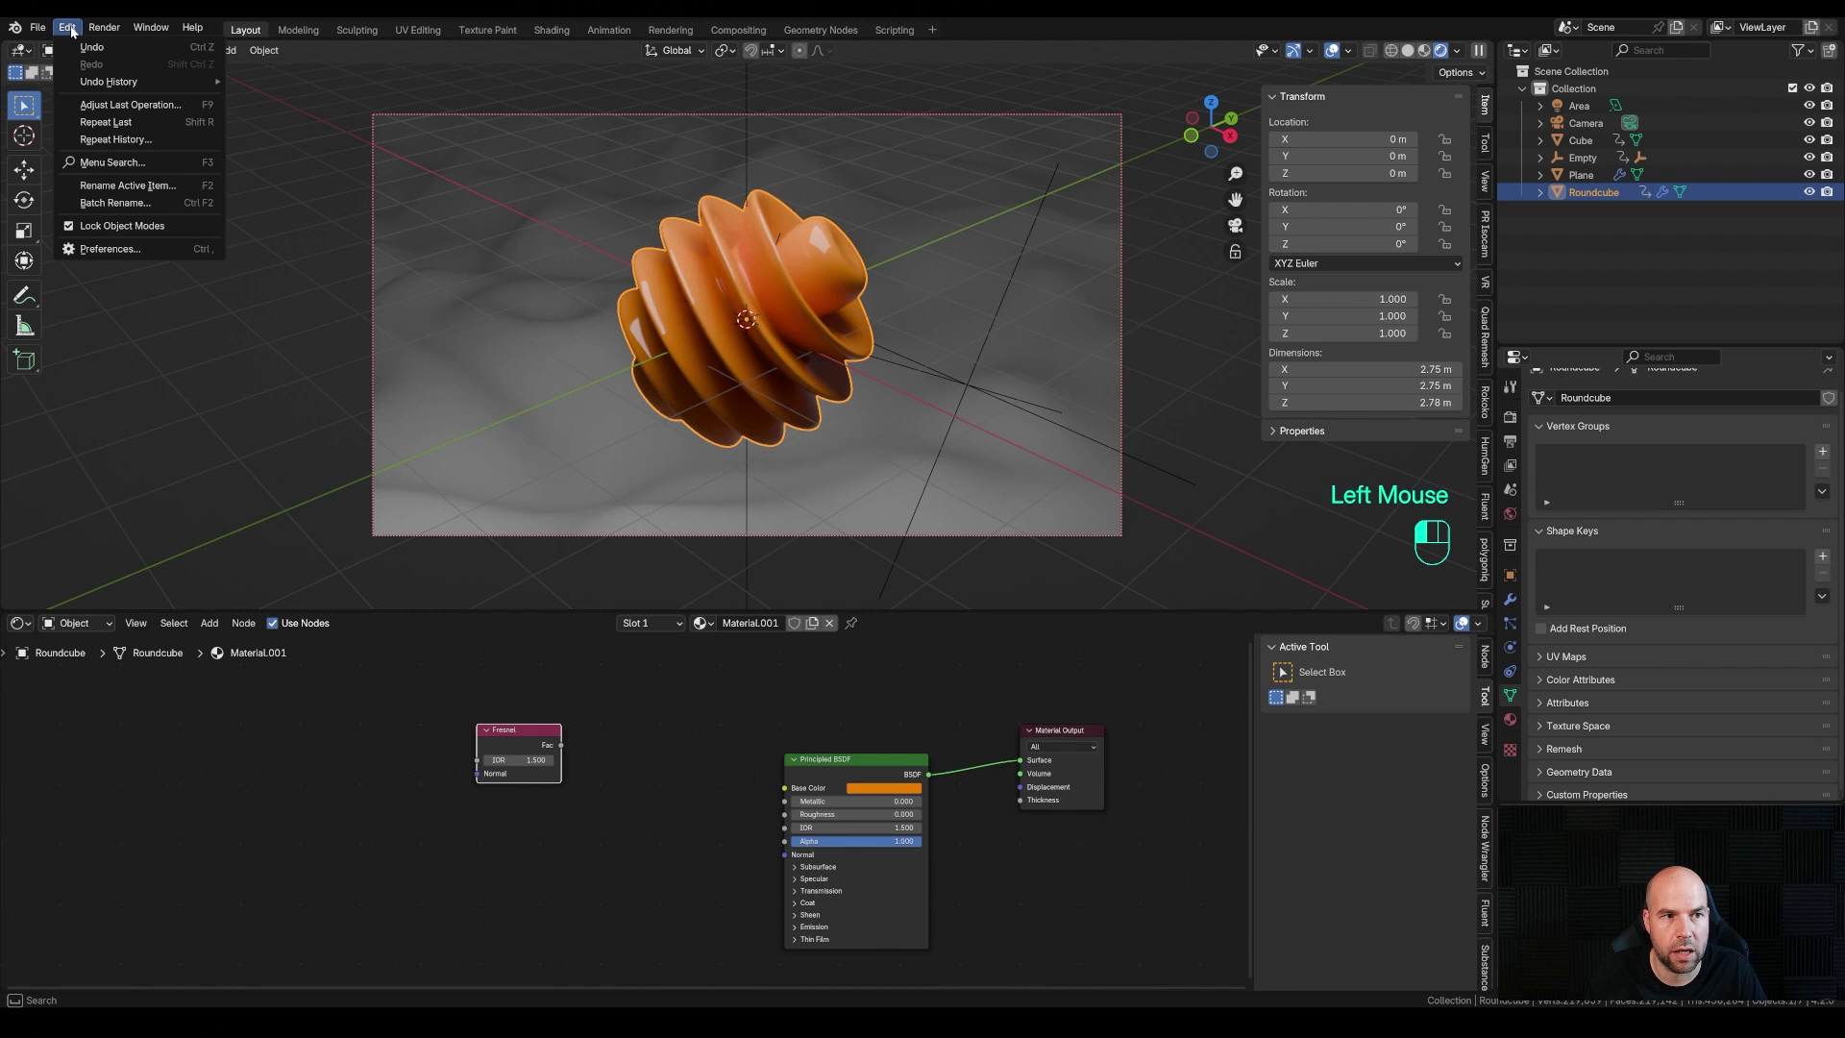
left_click(100, 250)
left_click(61, 163)
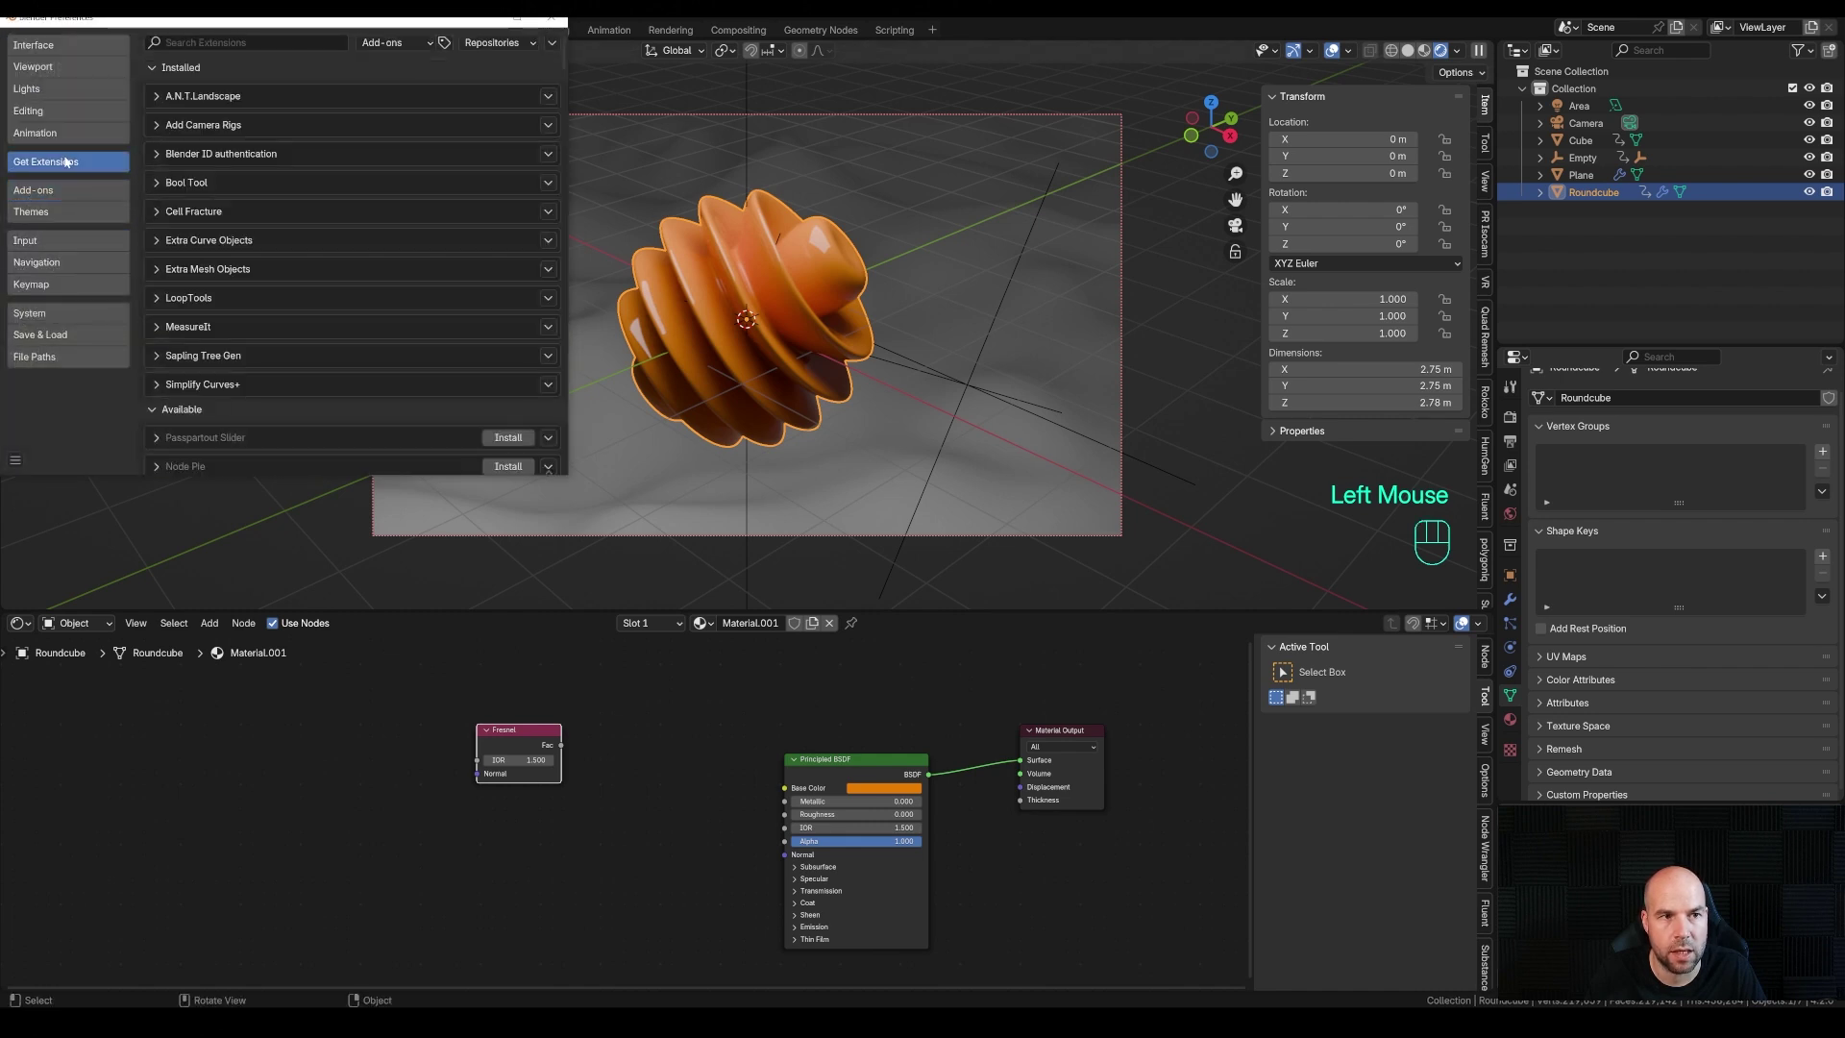
left_click(244, 42)
type("wra")
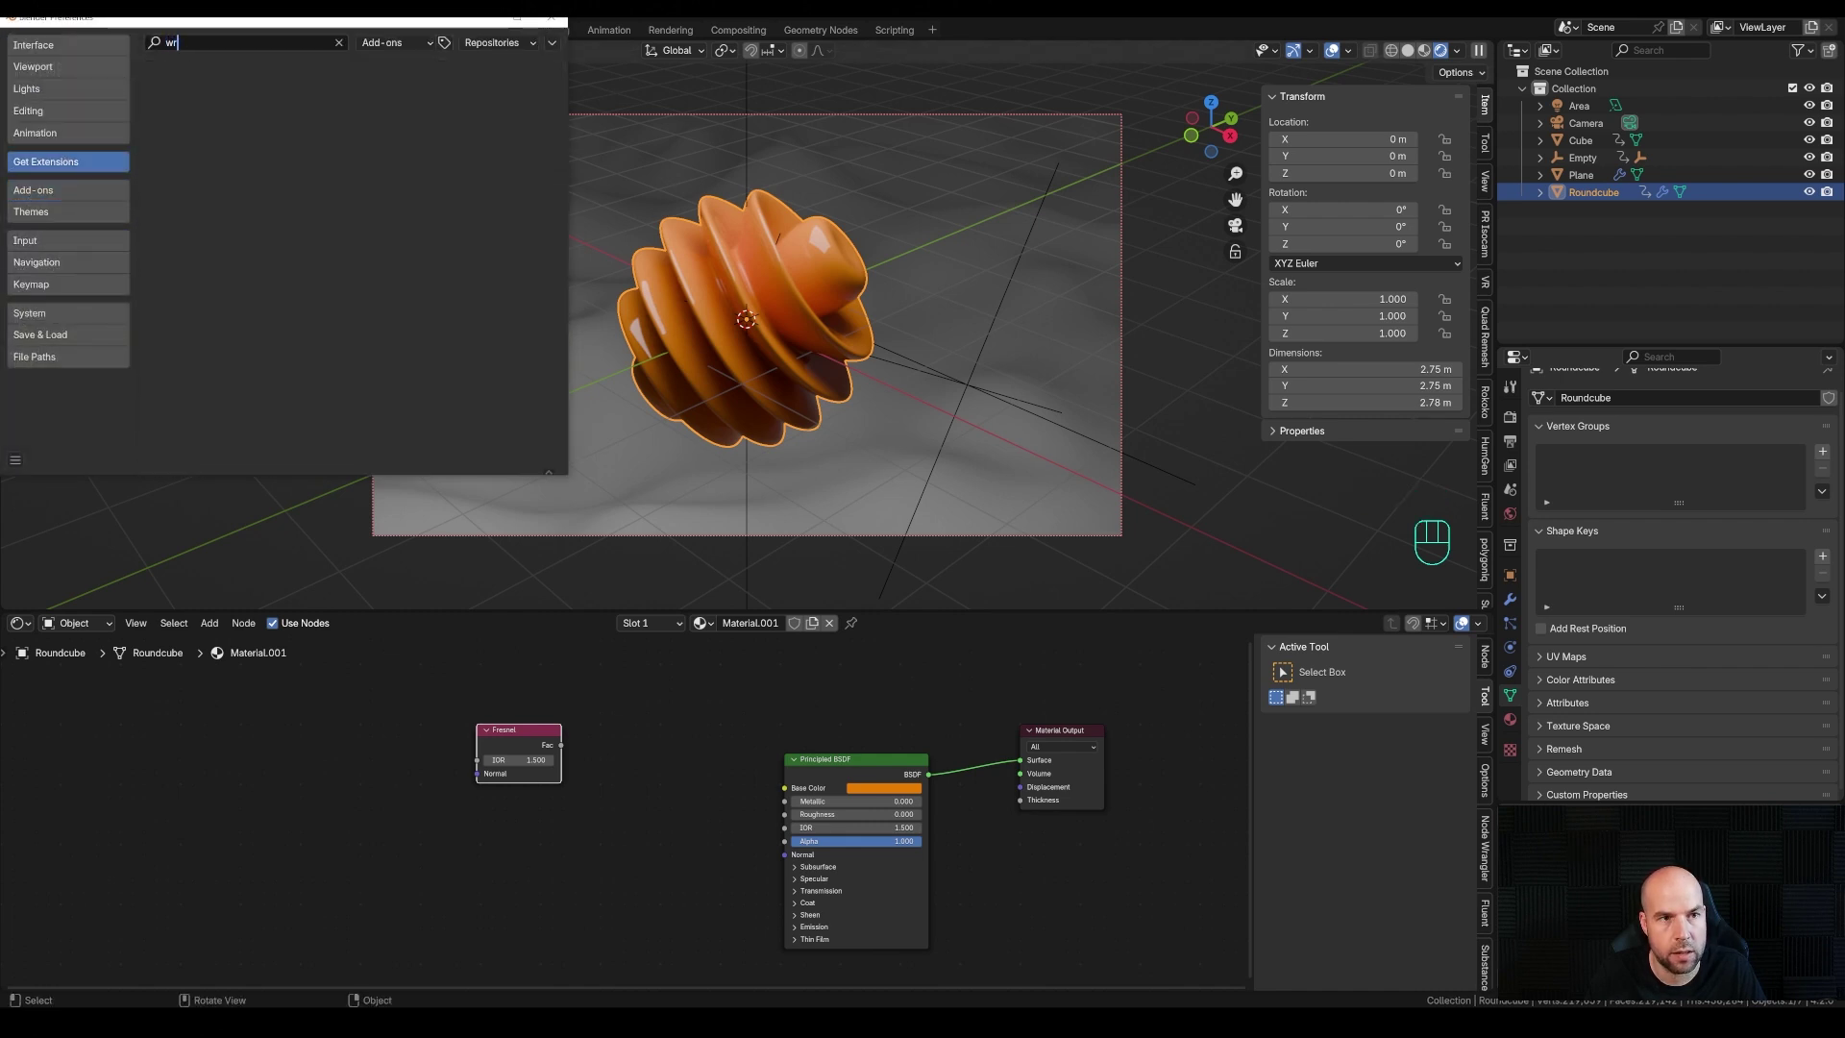
left_click(58, 190)
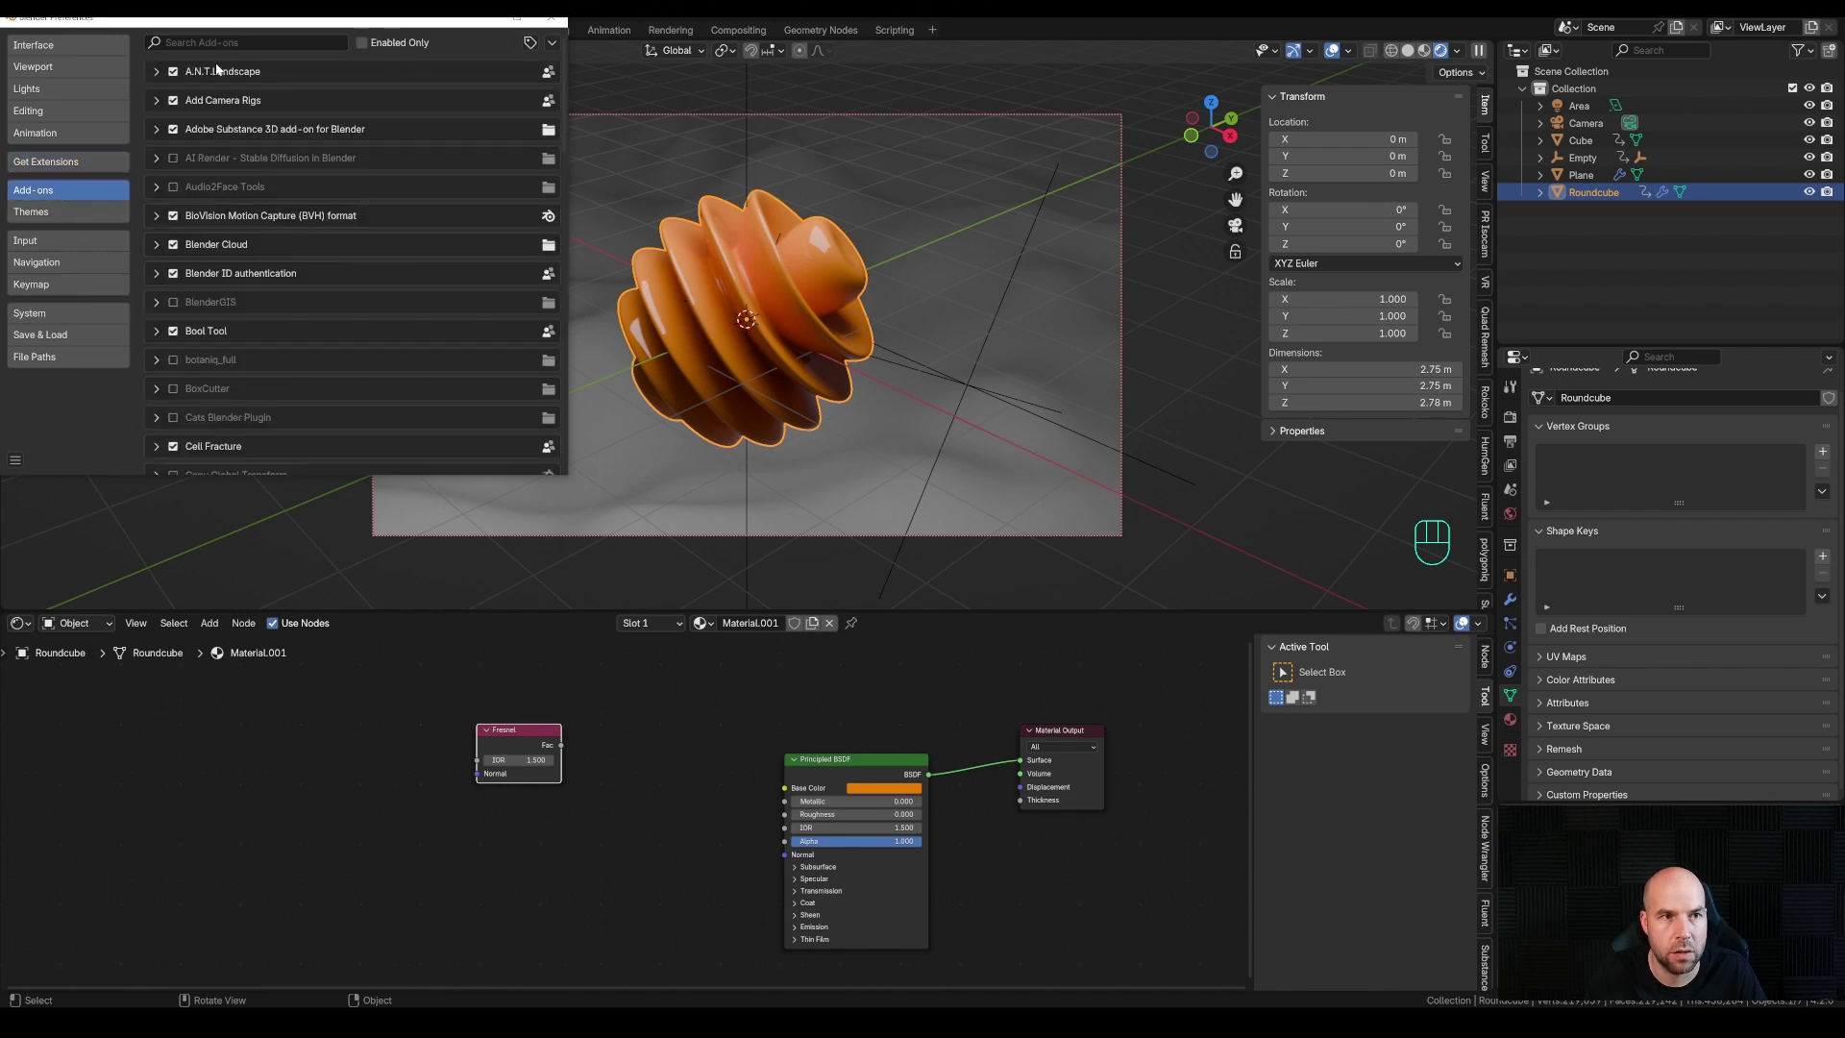
left_click(217, 42)
type("wra")
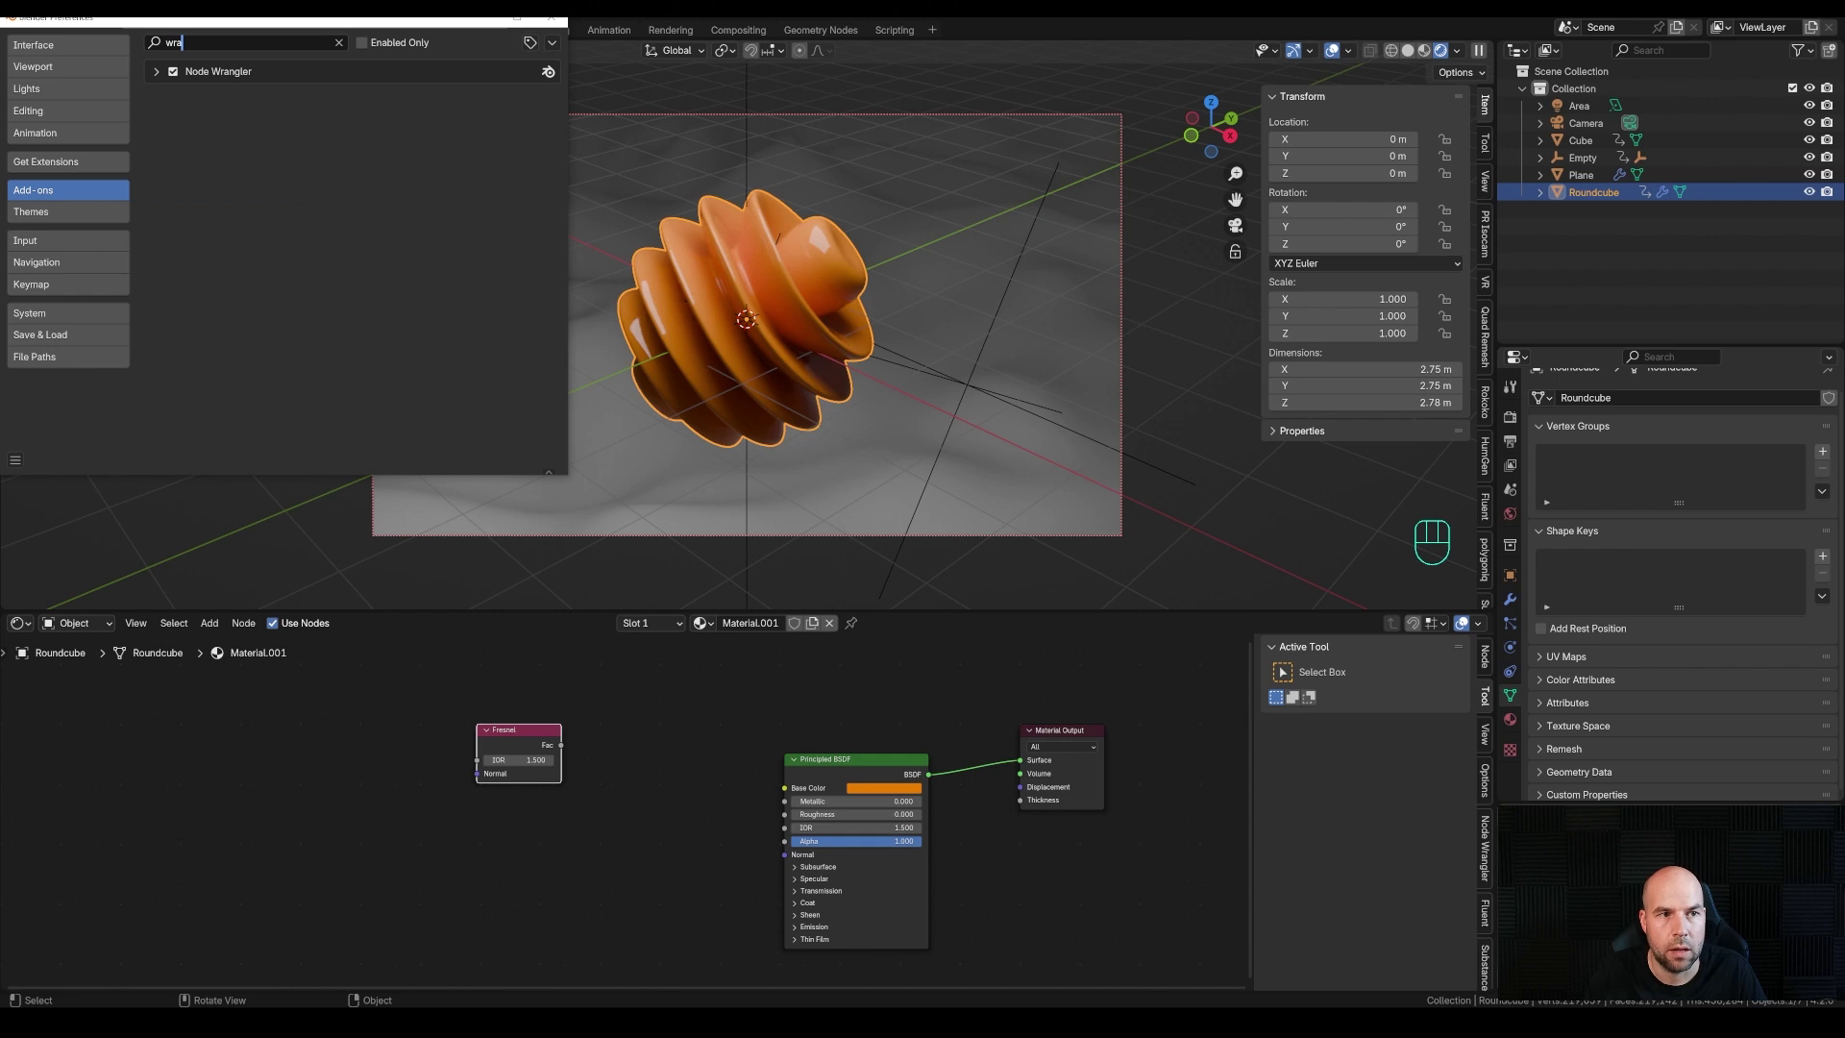
left_click(551, 20)
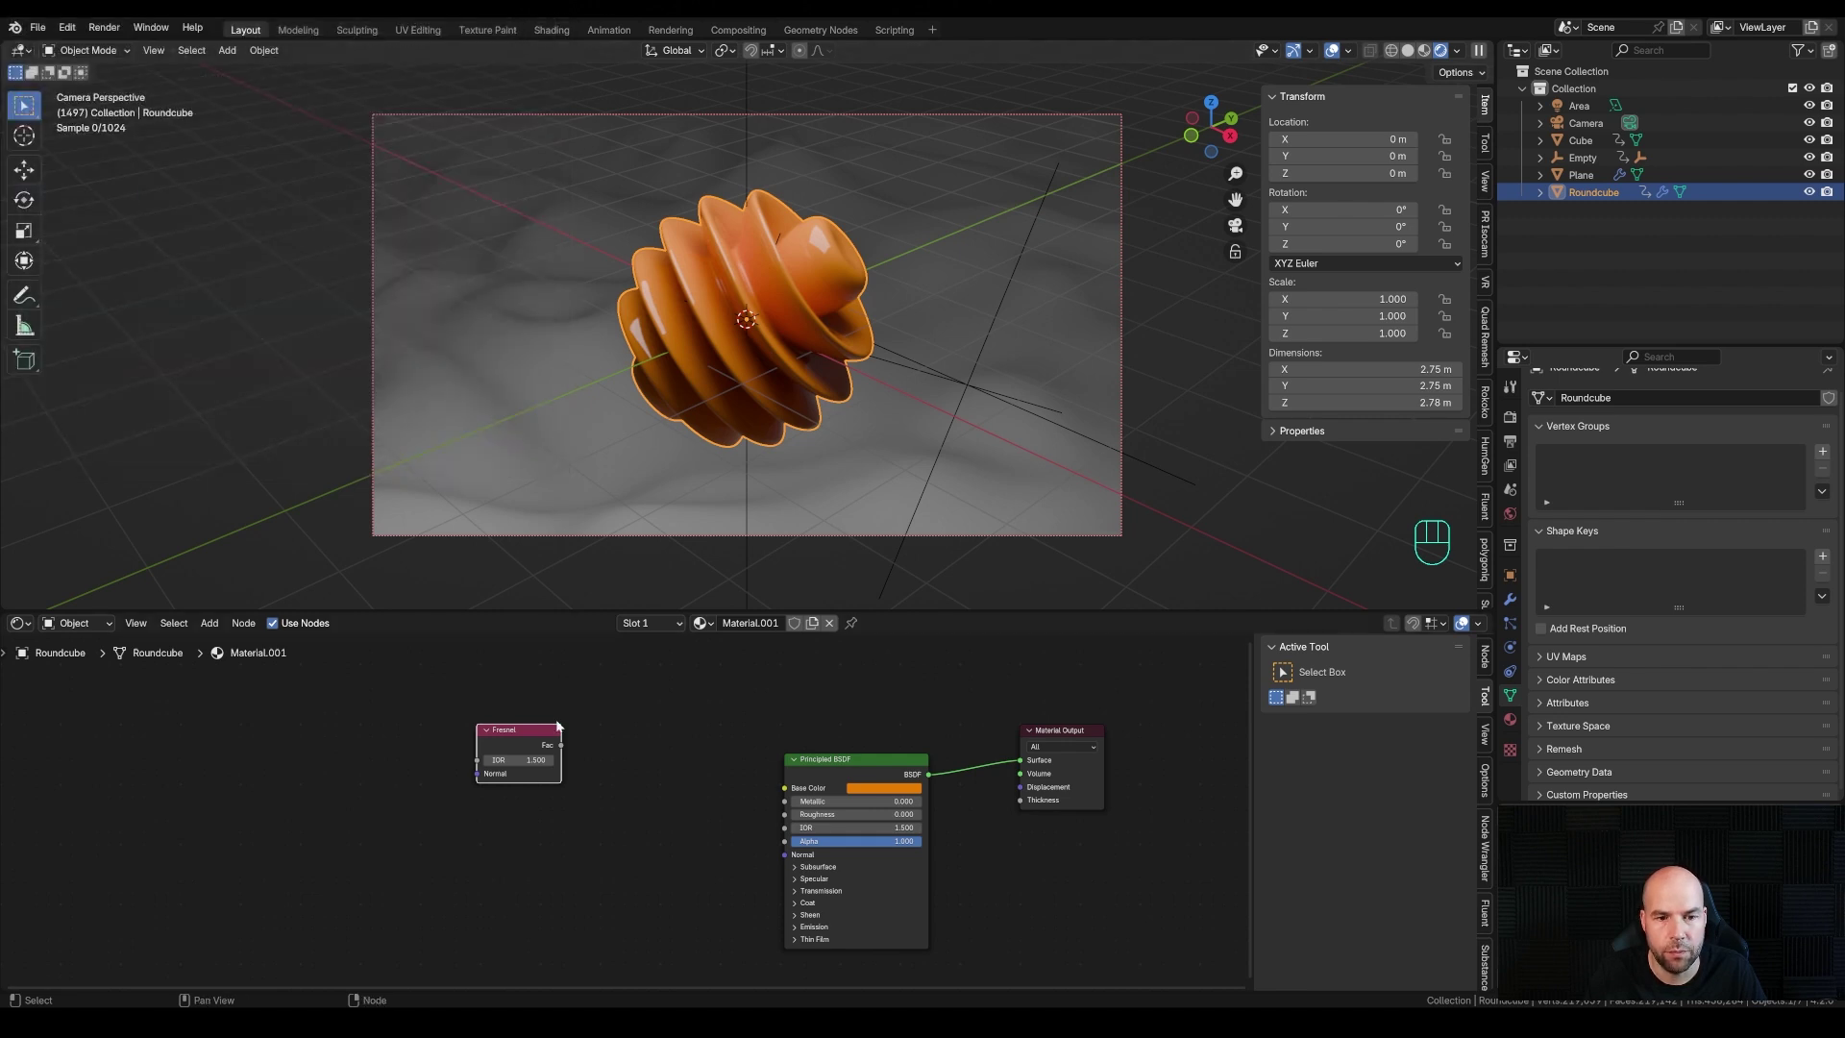
Preview the Fresnel node directly on the round cube and set its IOR to 0.970
left_click(508, 741, "ctrl+shift")
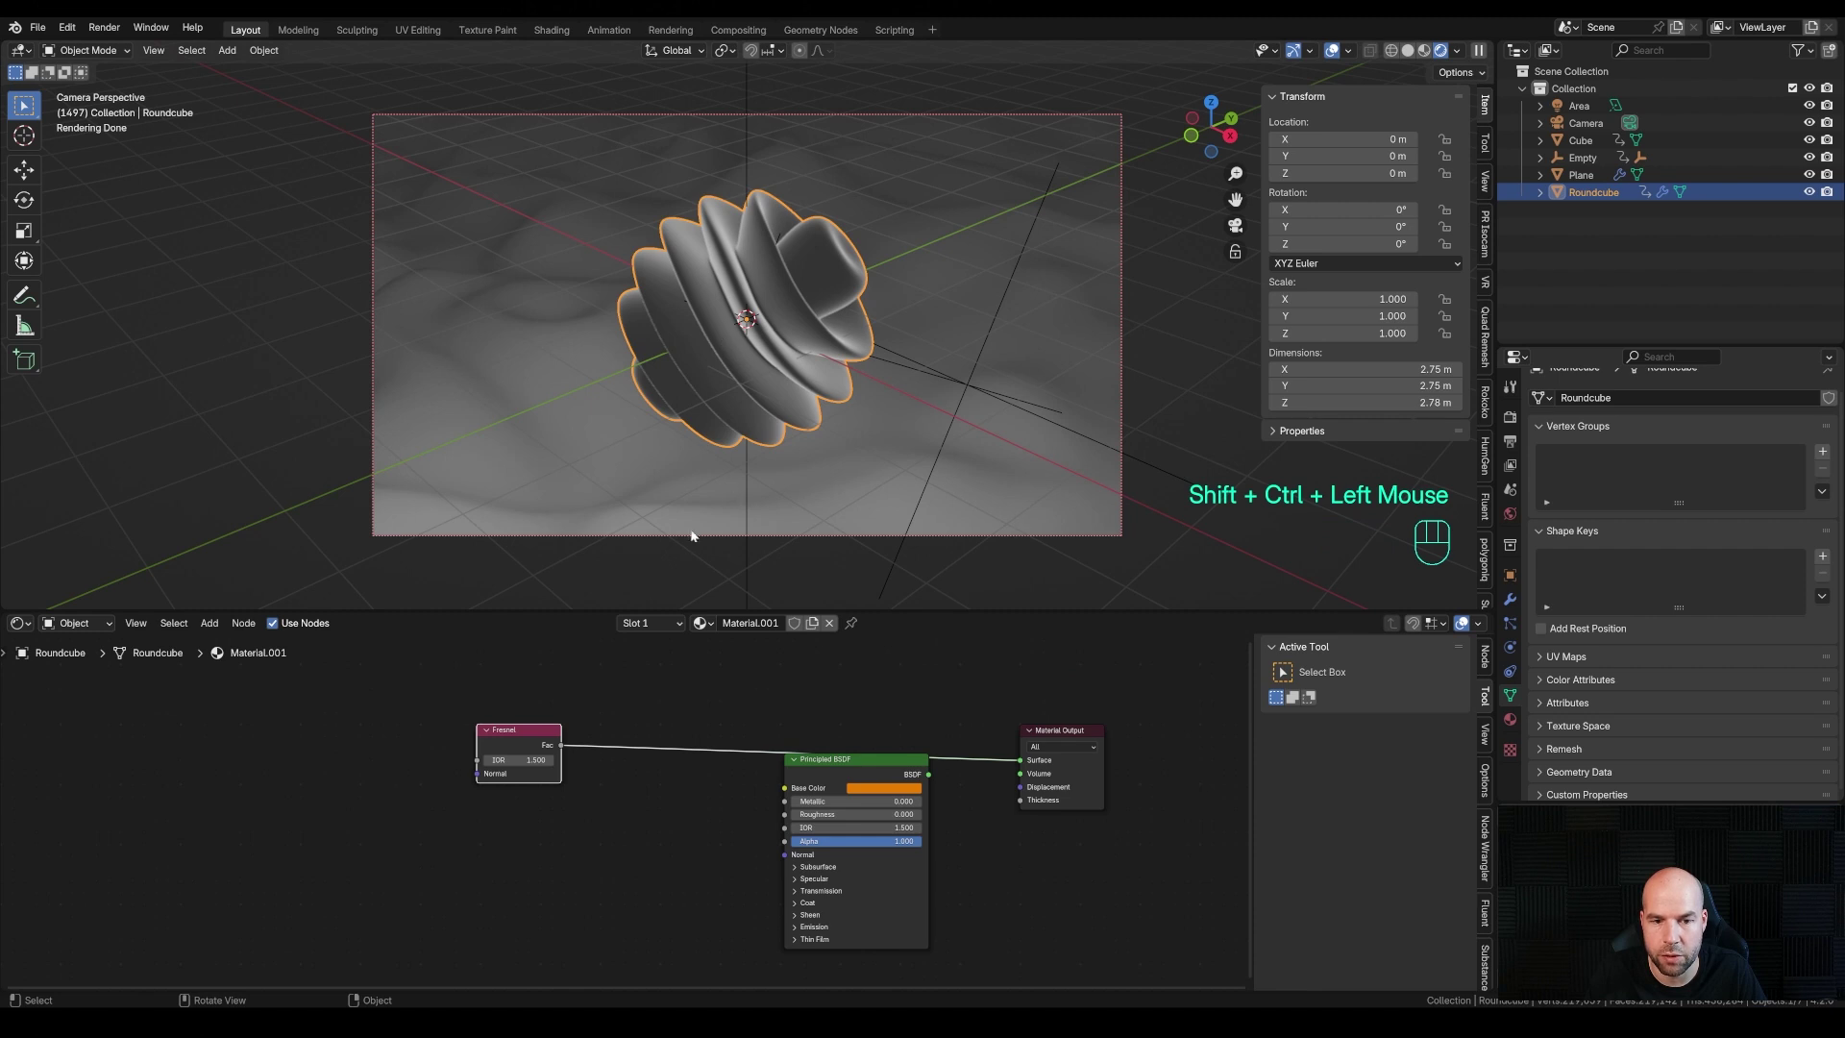
scroll(530, 795, "up", 3)
left_click_drag(480, 729, 381, 729, "shift")
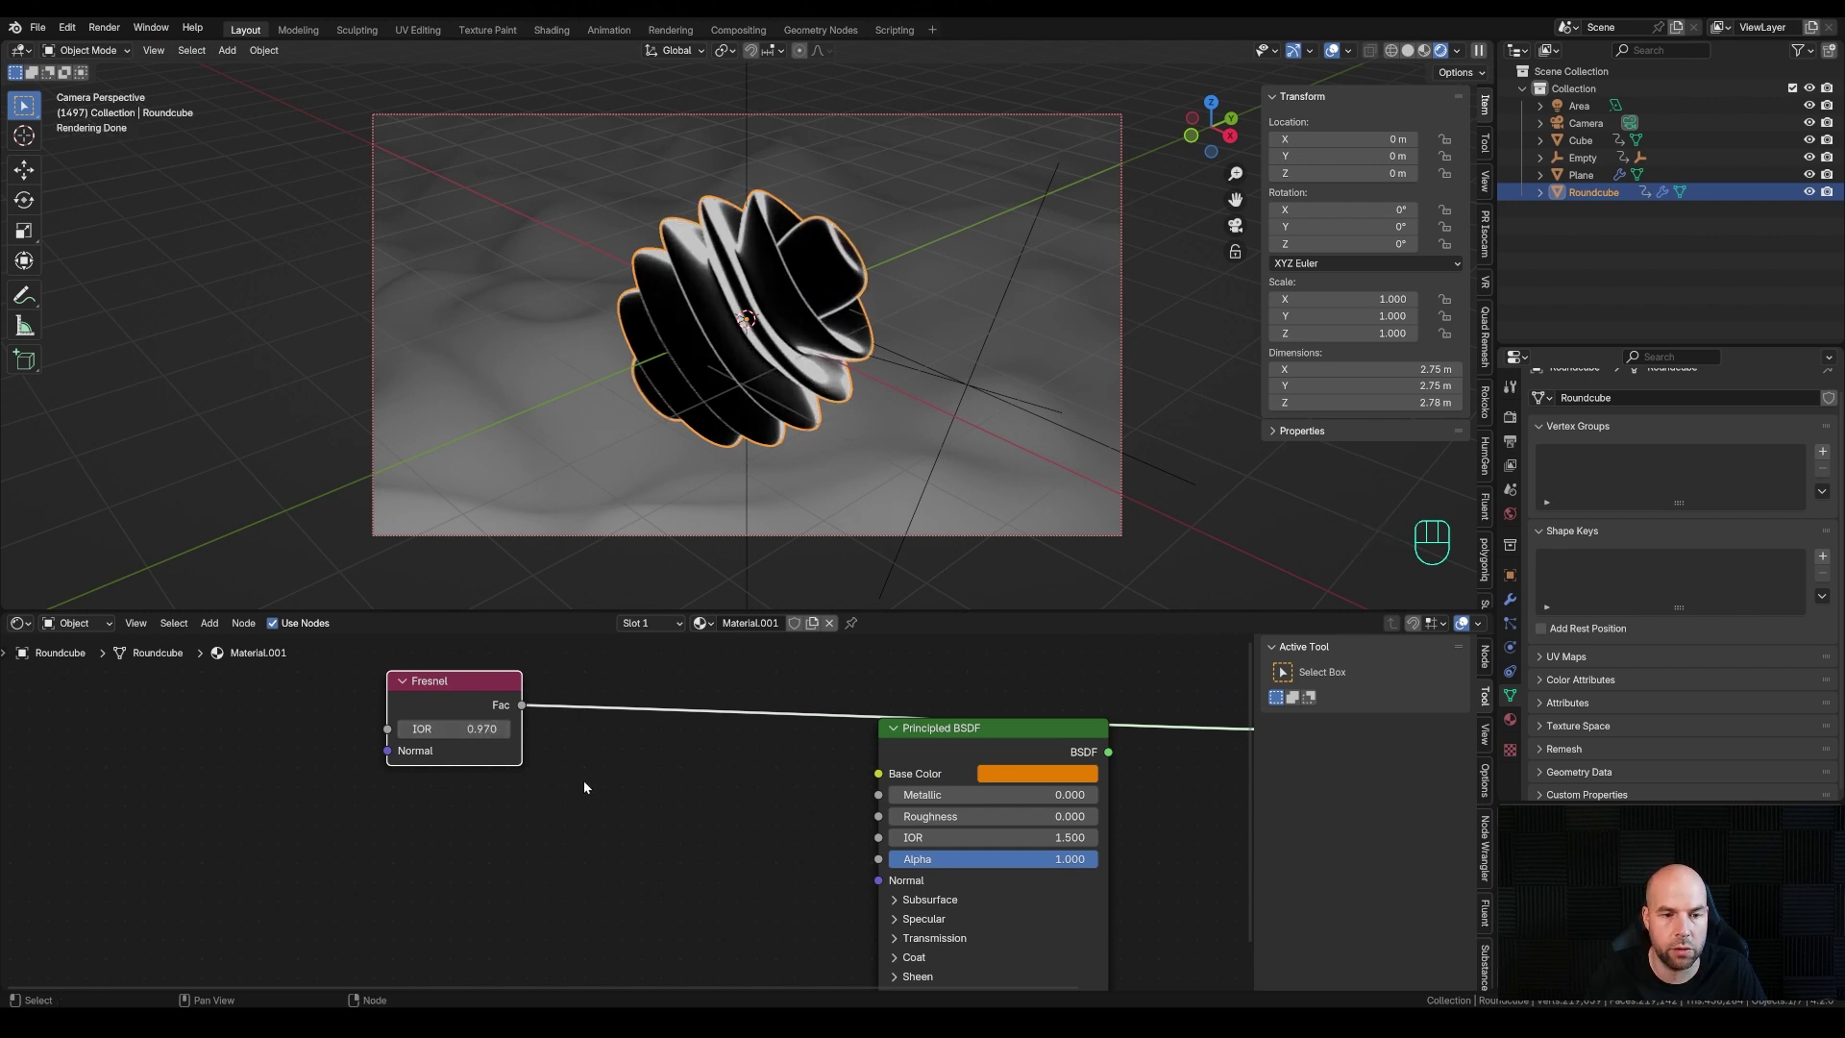
Add a Mix Color node after the Fresnel node and feed the Fresnel output into its Factor
scroll(596, 783, "down", 3)
key("shift+a")
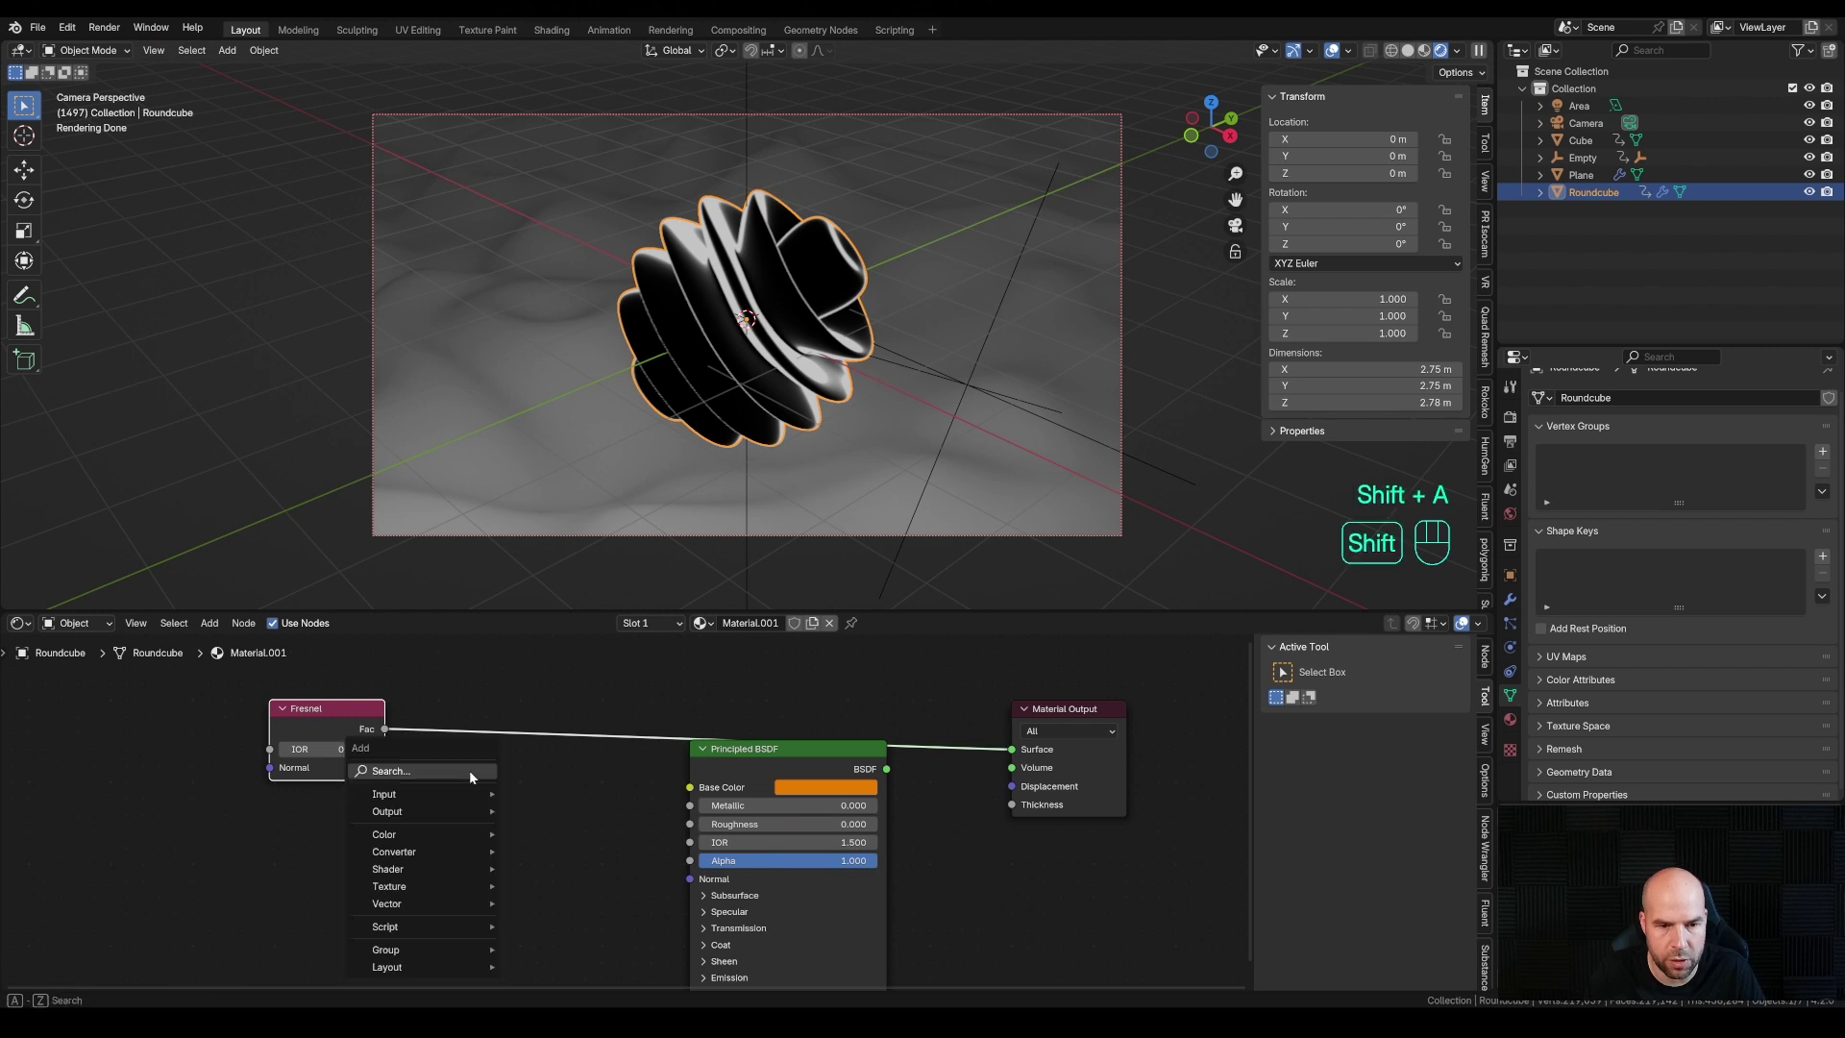
type("colo")
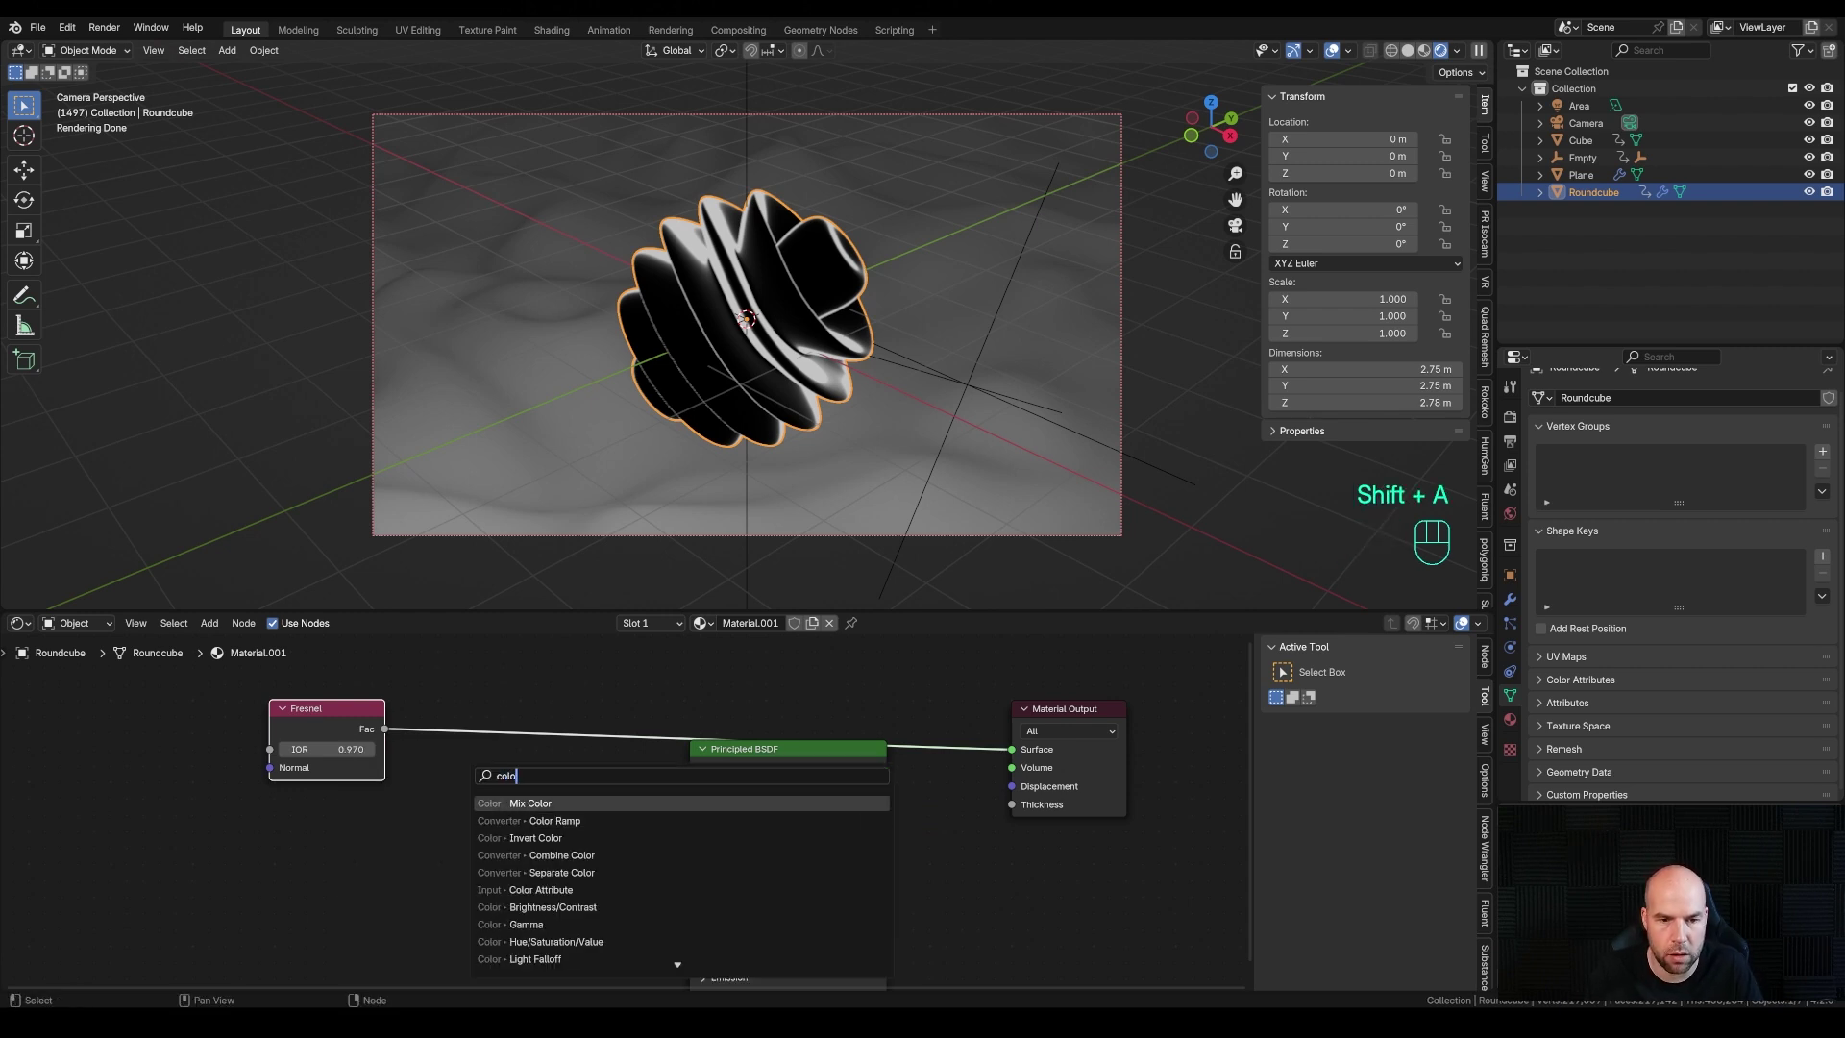
key("Return")
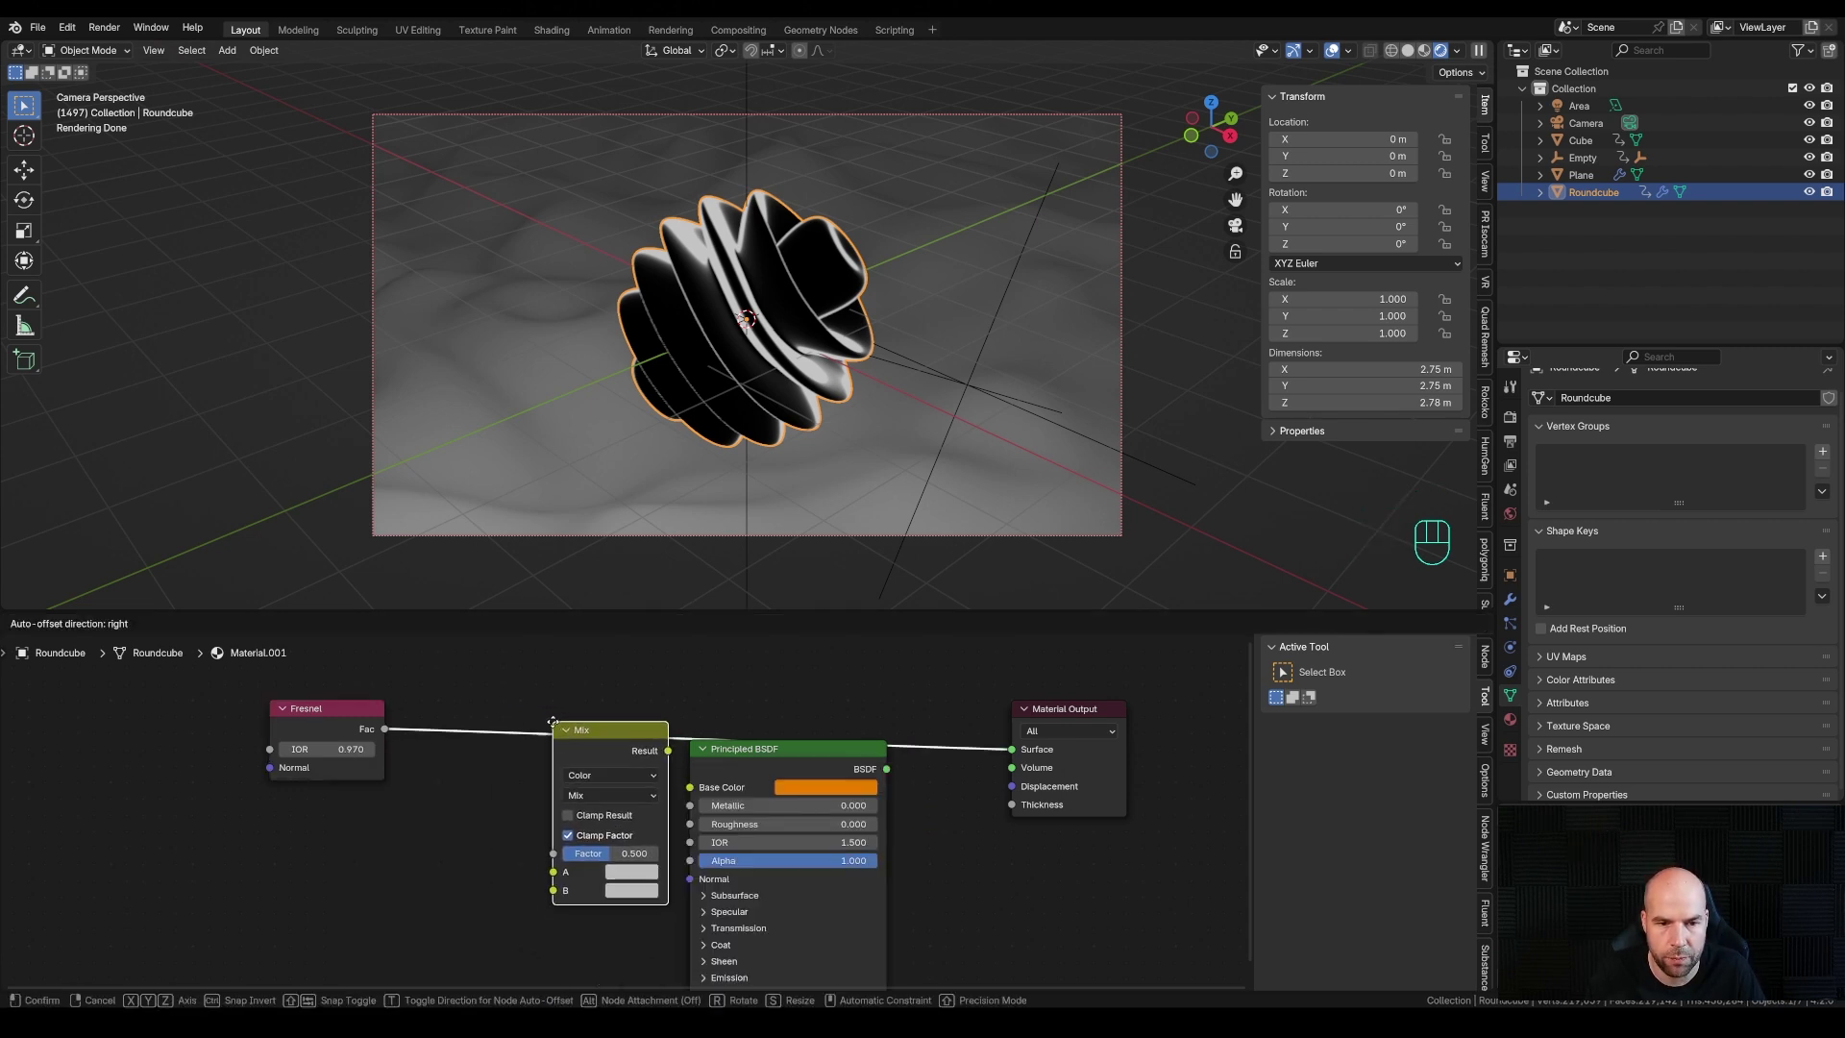
left_click(527, 837)
left_click_drag(554, 849, 539, 830)
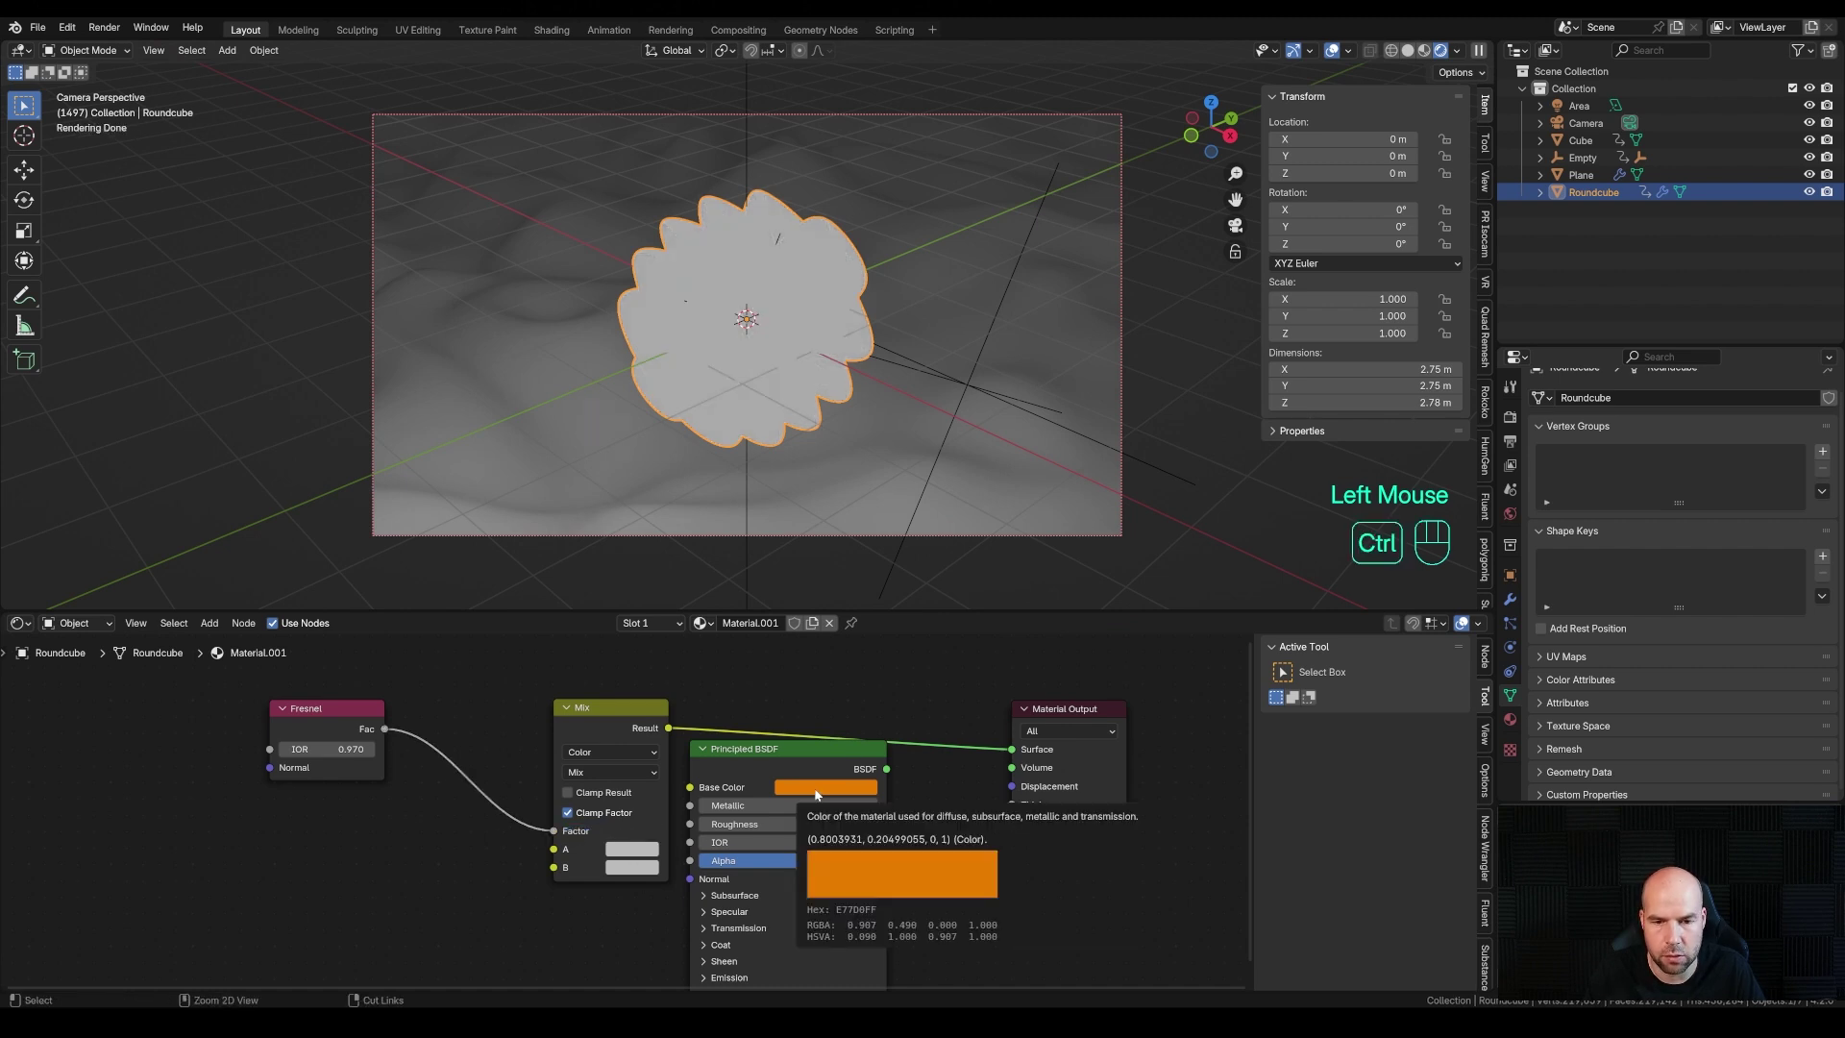
Copy the shader's orange base color into the Mix node's color A and make color B white
key("ctrl+c")
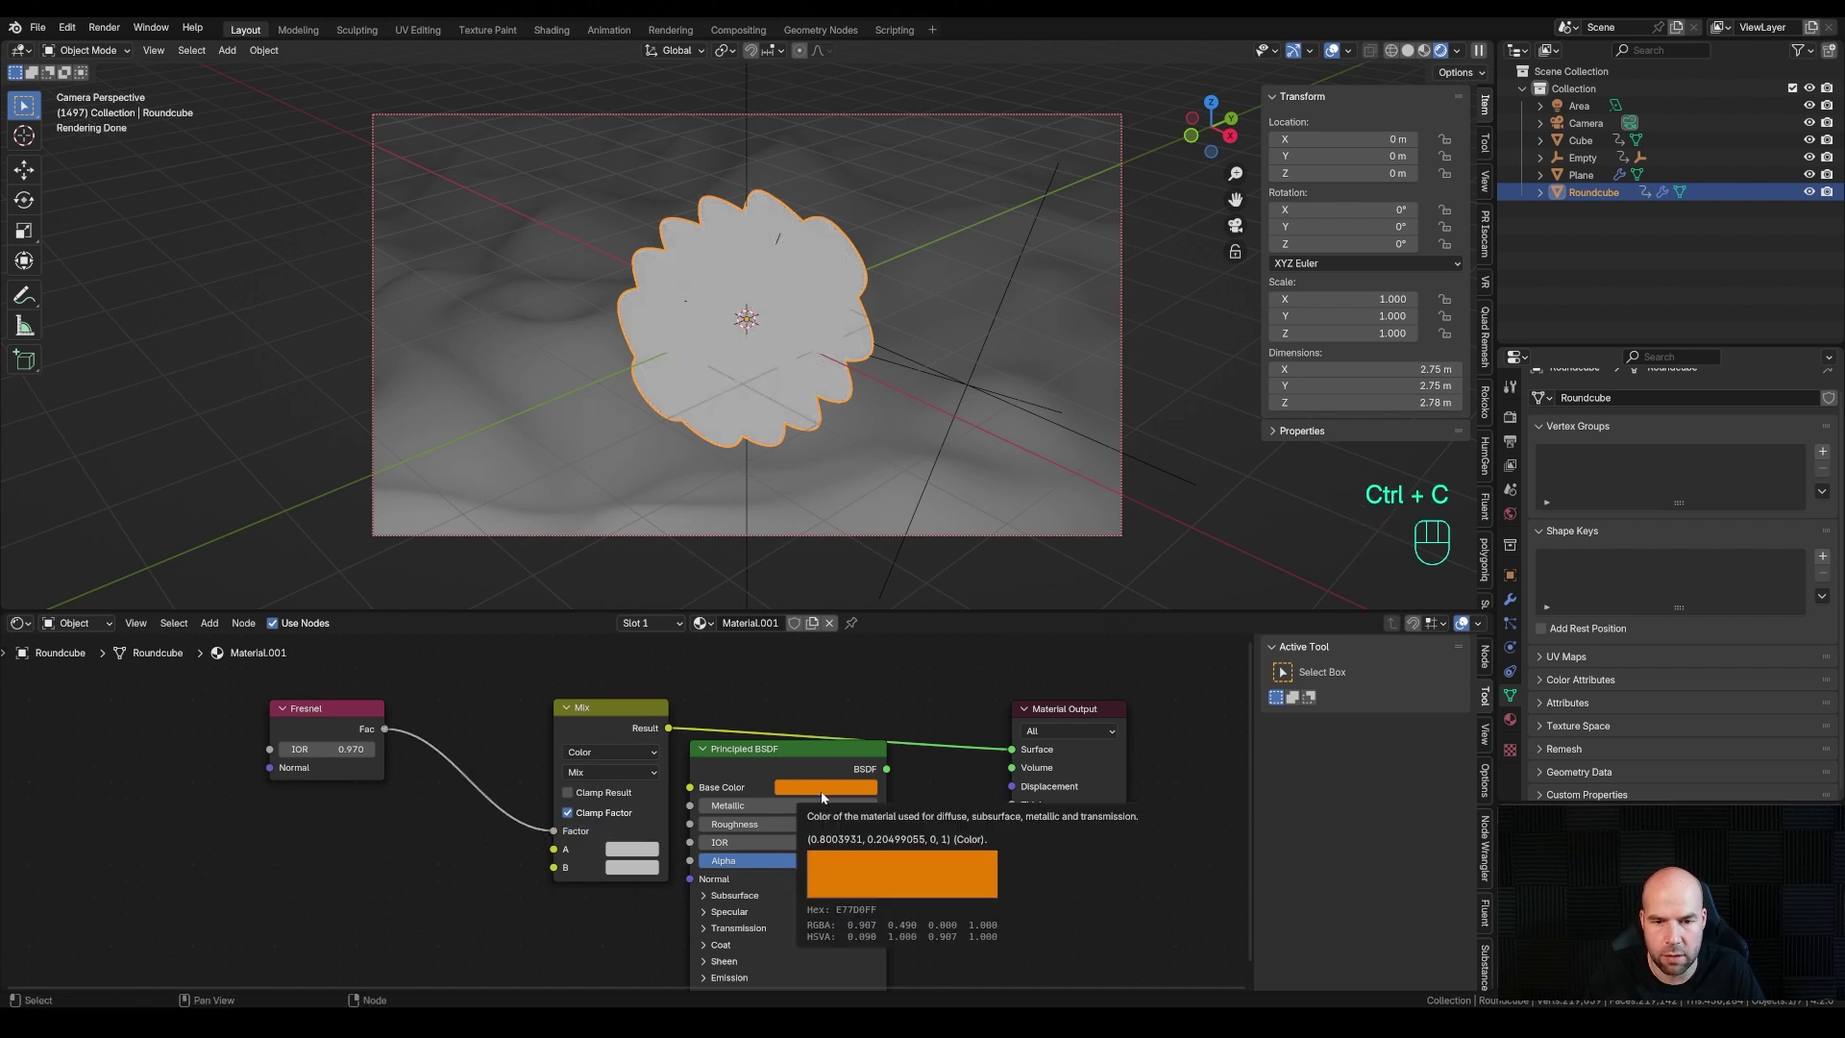
key("ctrl+v")
left_click(635, 868)
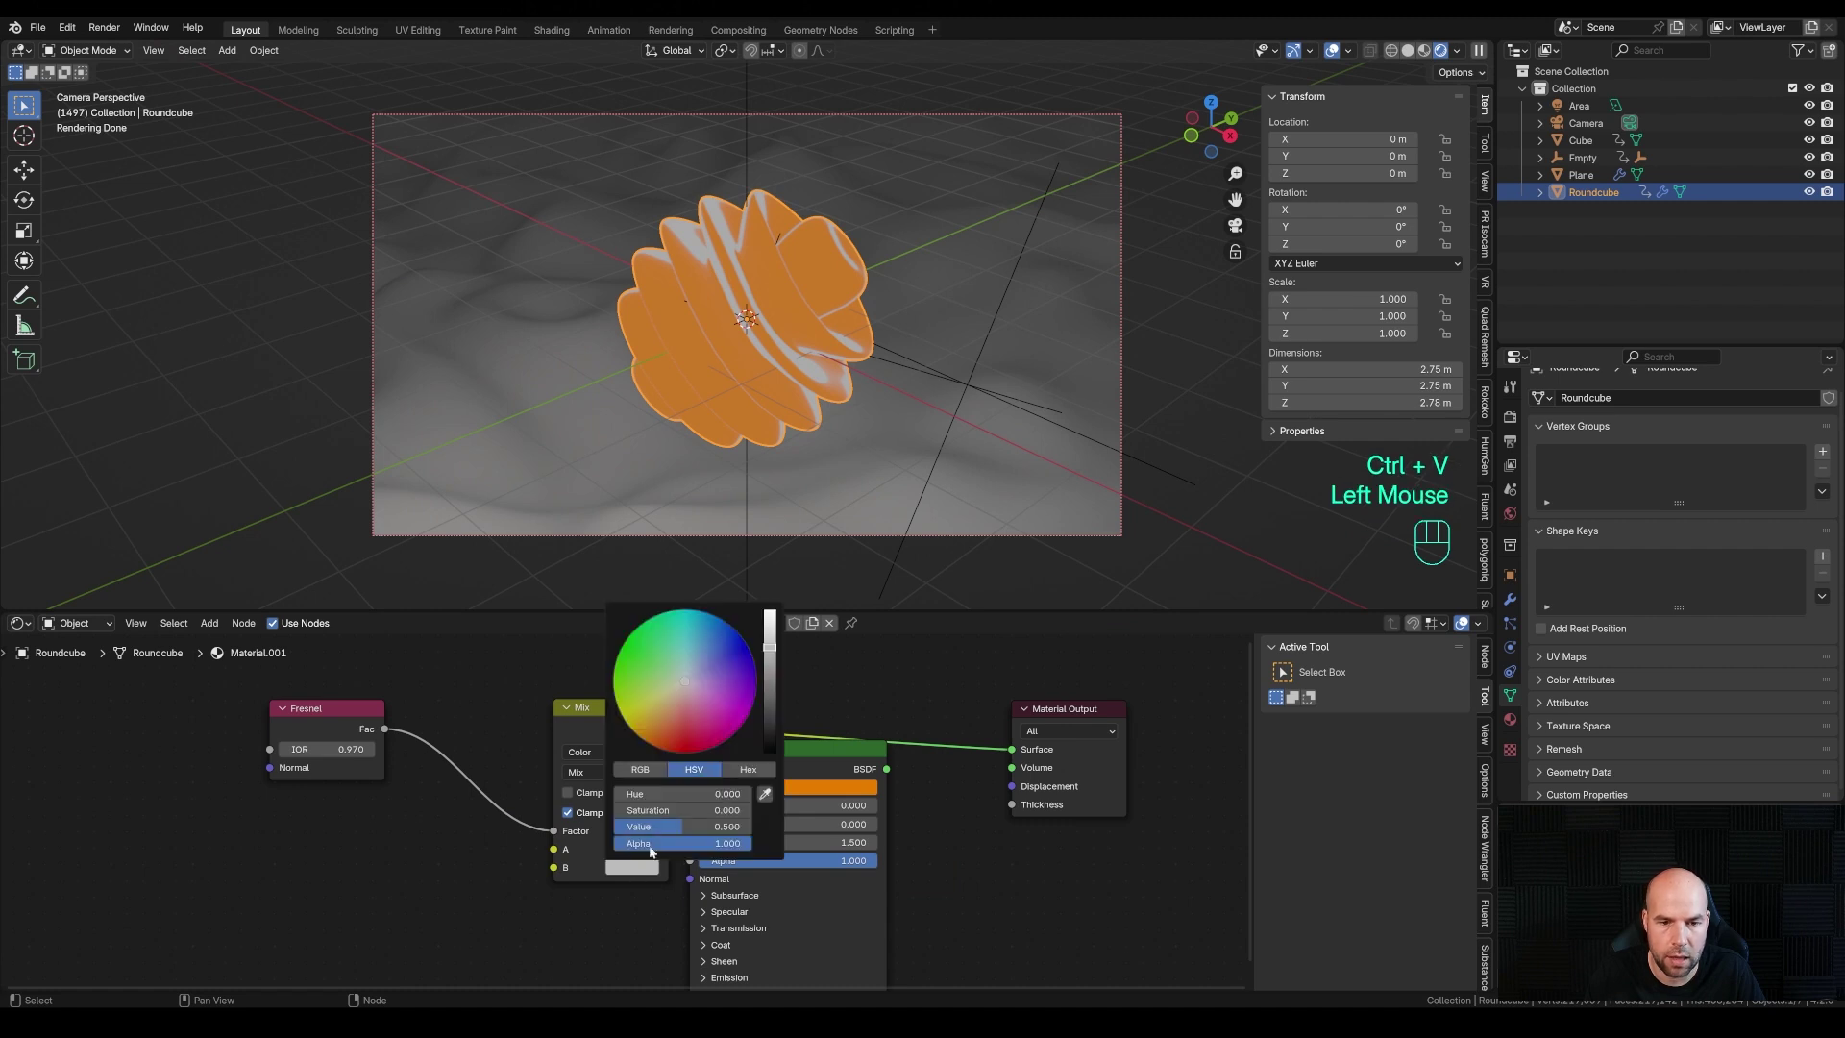
left_click_drag(767, 637, 769, 603)
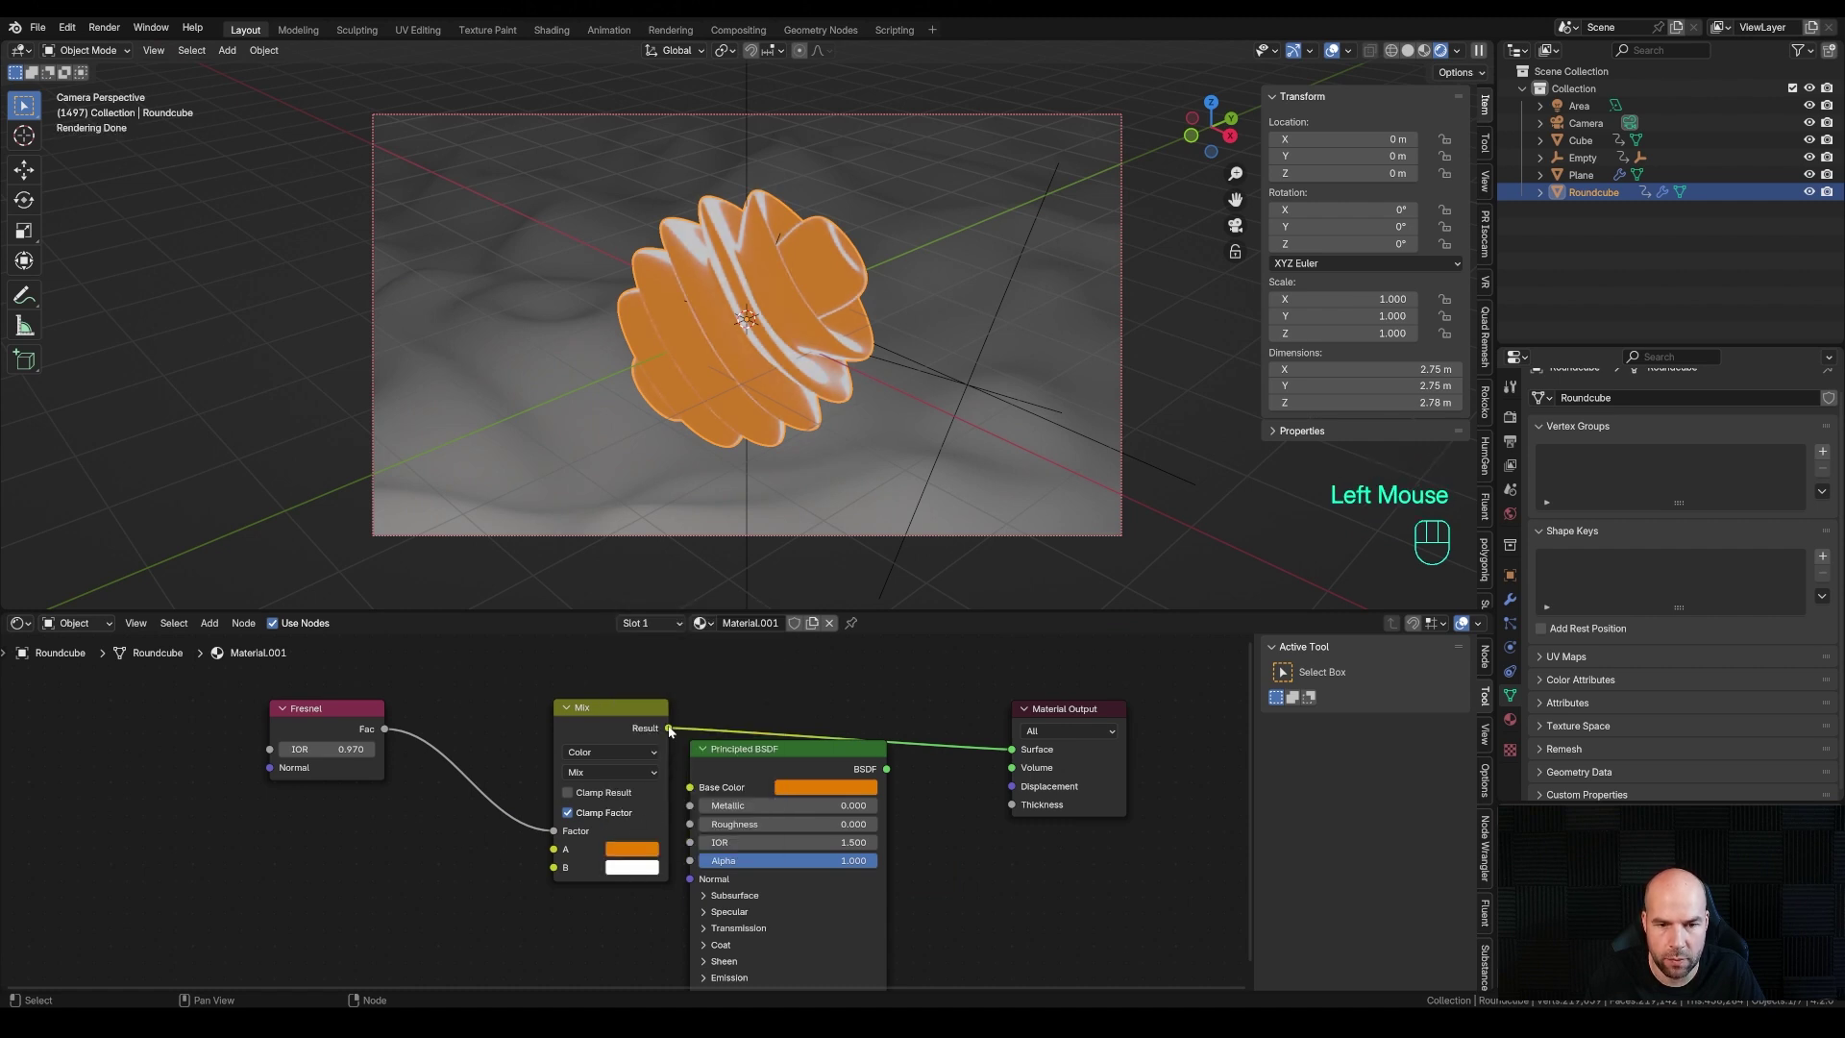
Connect the Mix result to the Principled BSDF's Base Color and route the shader back to the Material Output
left_click_drag(669, 729, 690, 787)
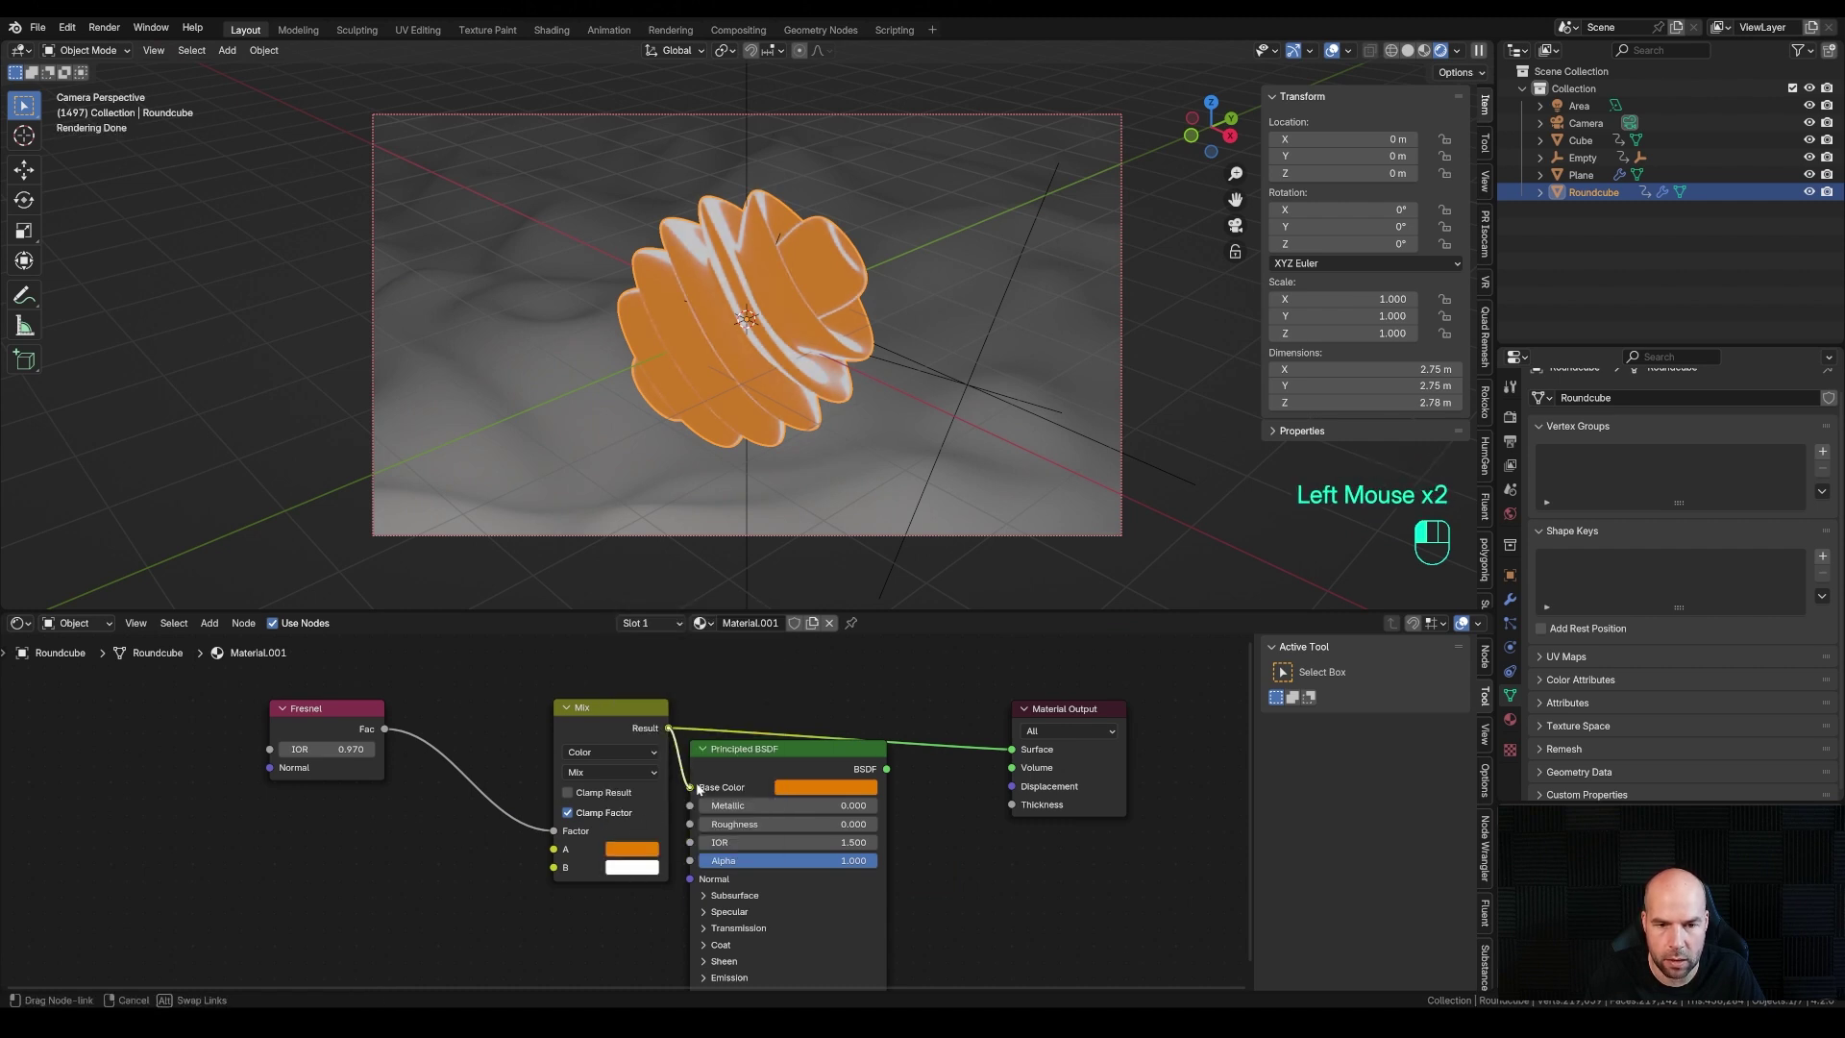
left_click(787, 753, "ctrl+shift")
left_click_drag(787, 754, 835, 716)
Insert a Color Ramp between the Fresnel and Mix nodes and place its white stop at position 0.317
left_click_drag(289, 733, 125, 751)
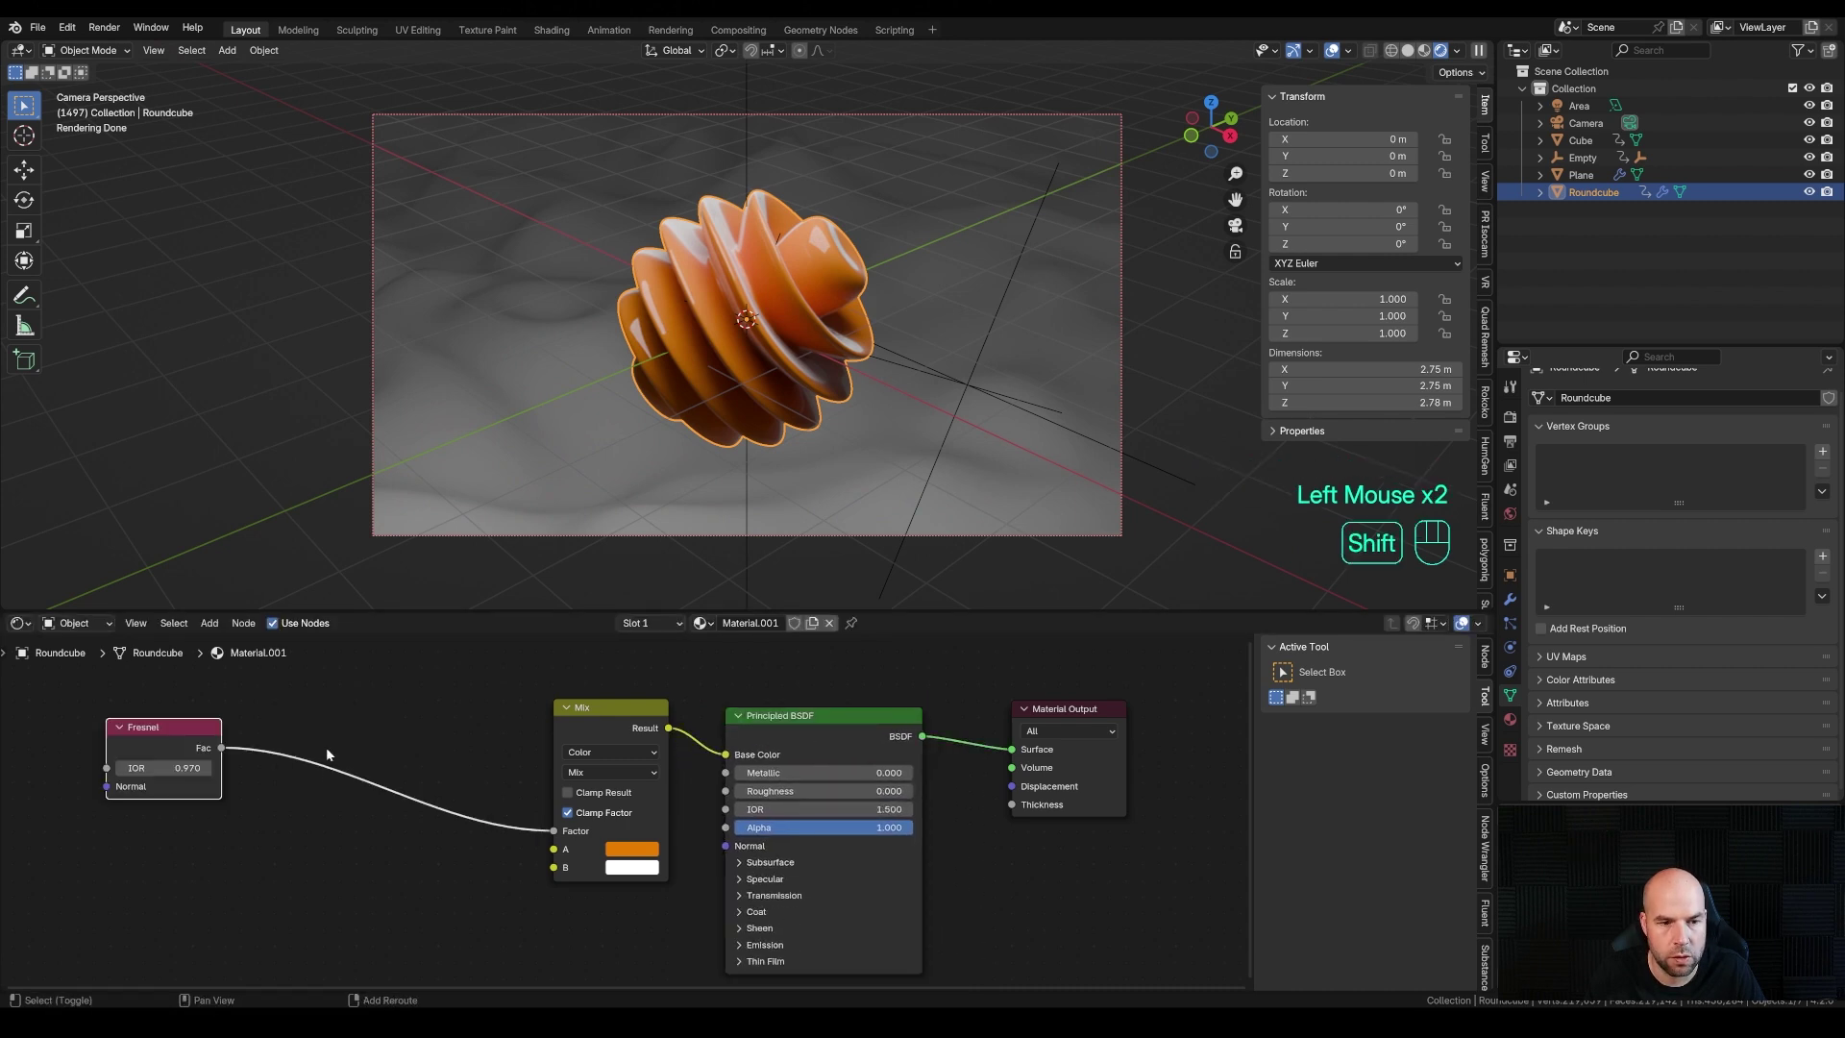
key("shift+a")
type("ram")
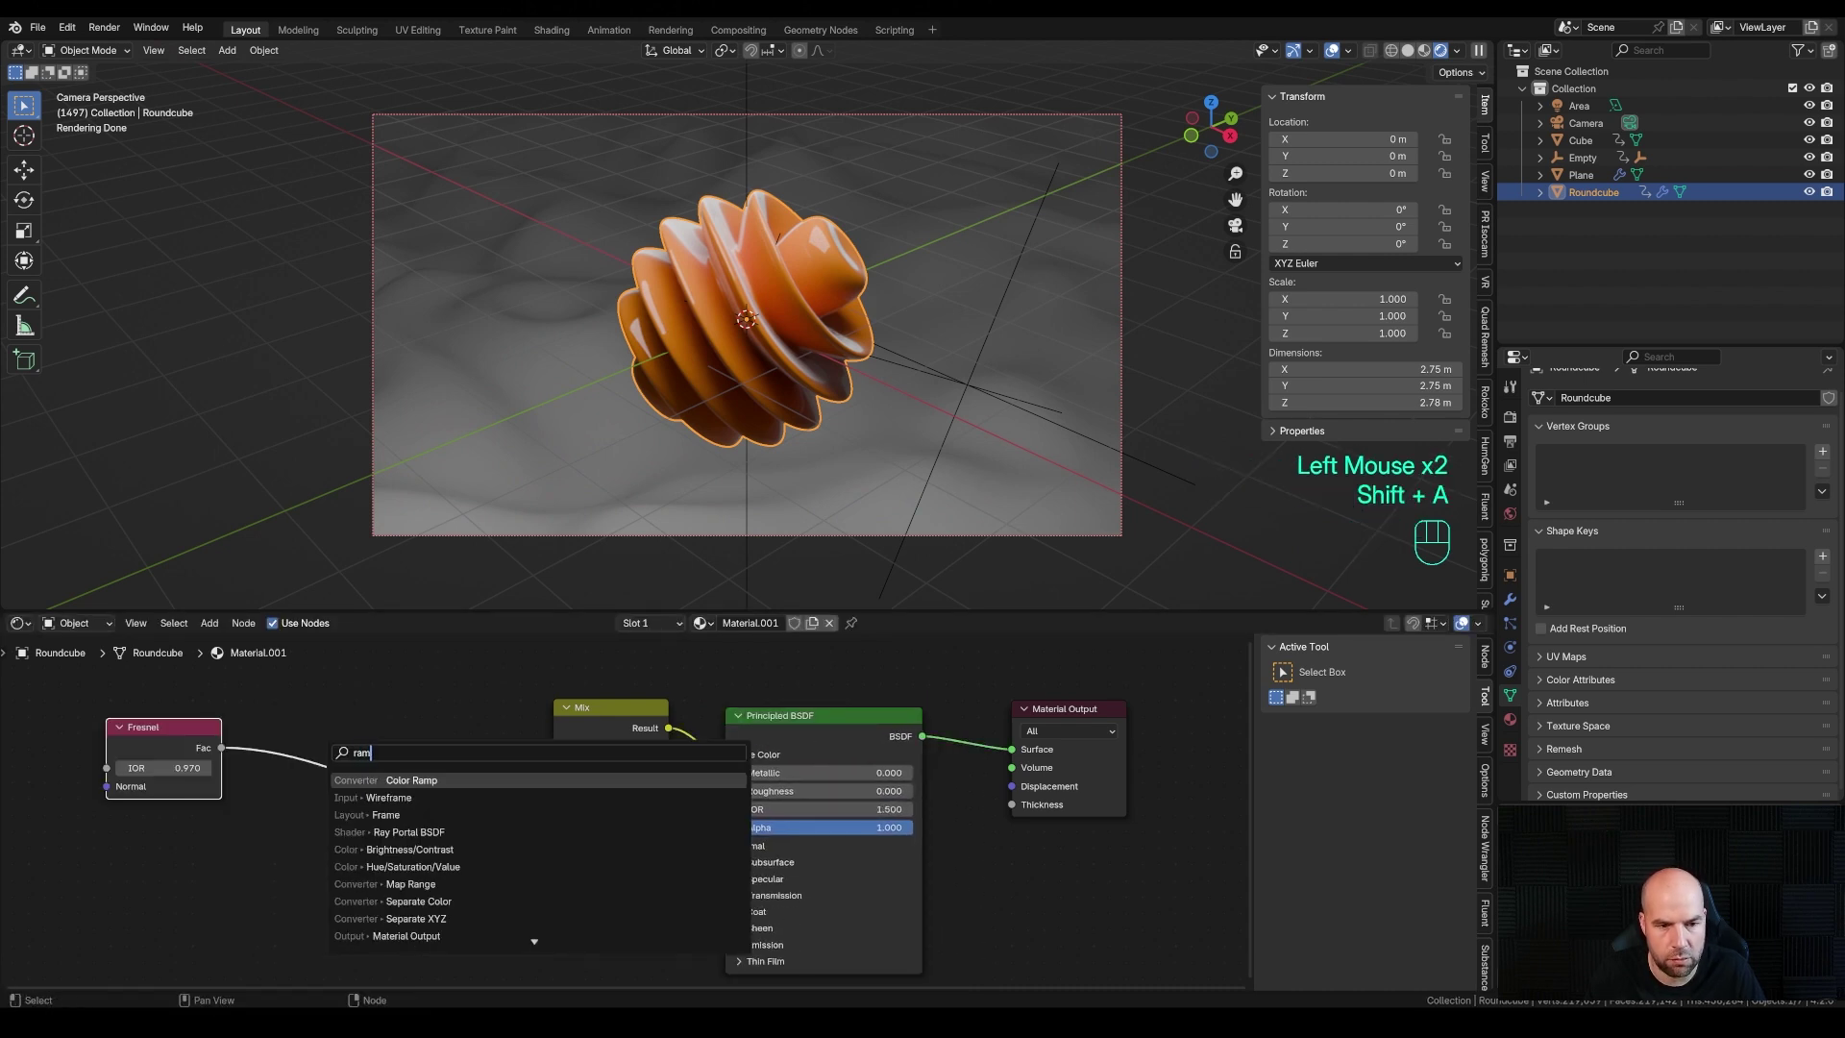
key("Return")
left_click(278, 756)
left_click_drag(290, 858, 348, 853)
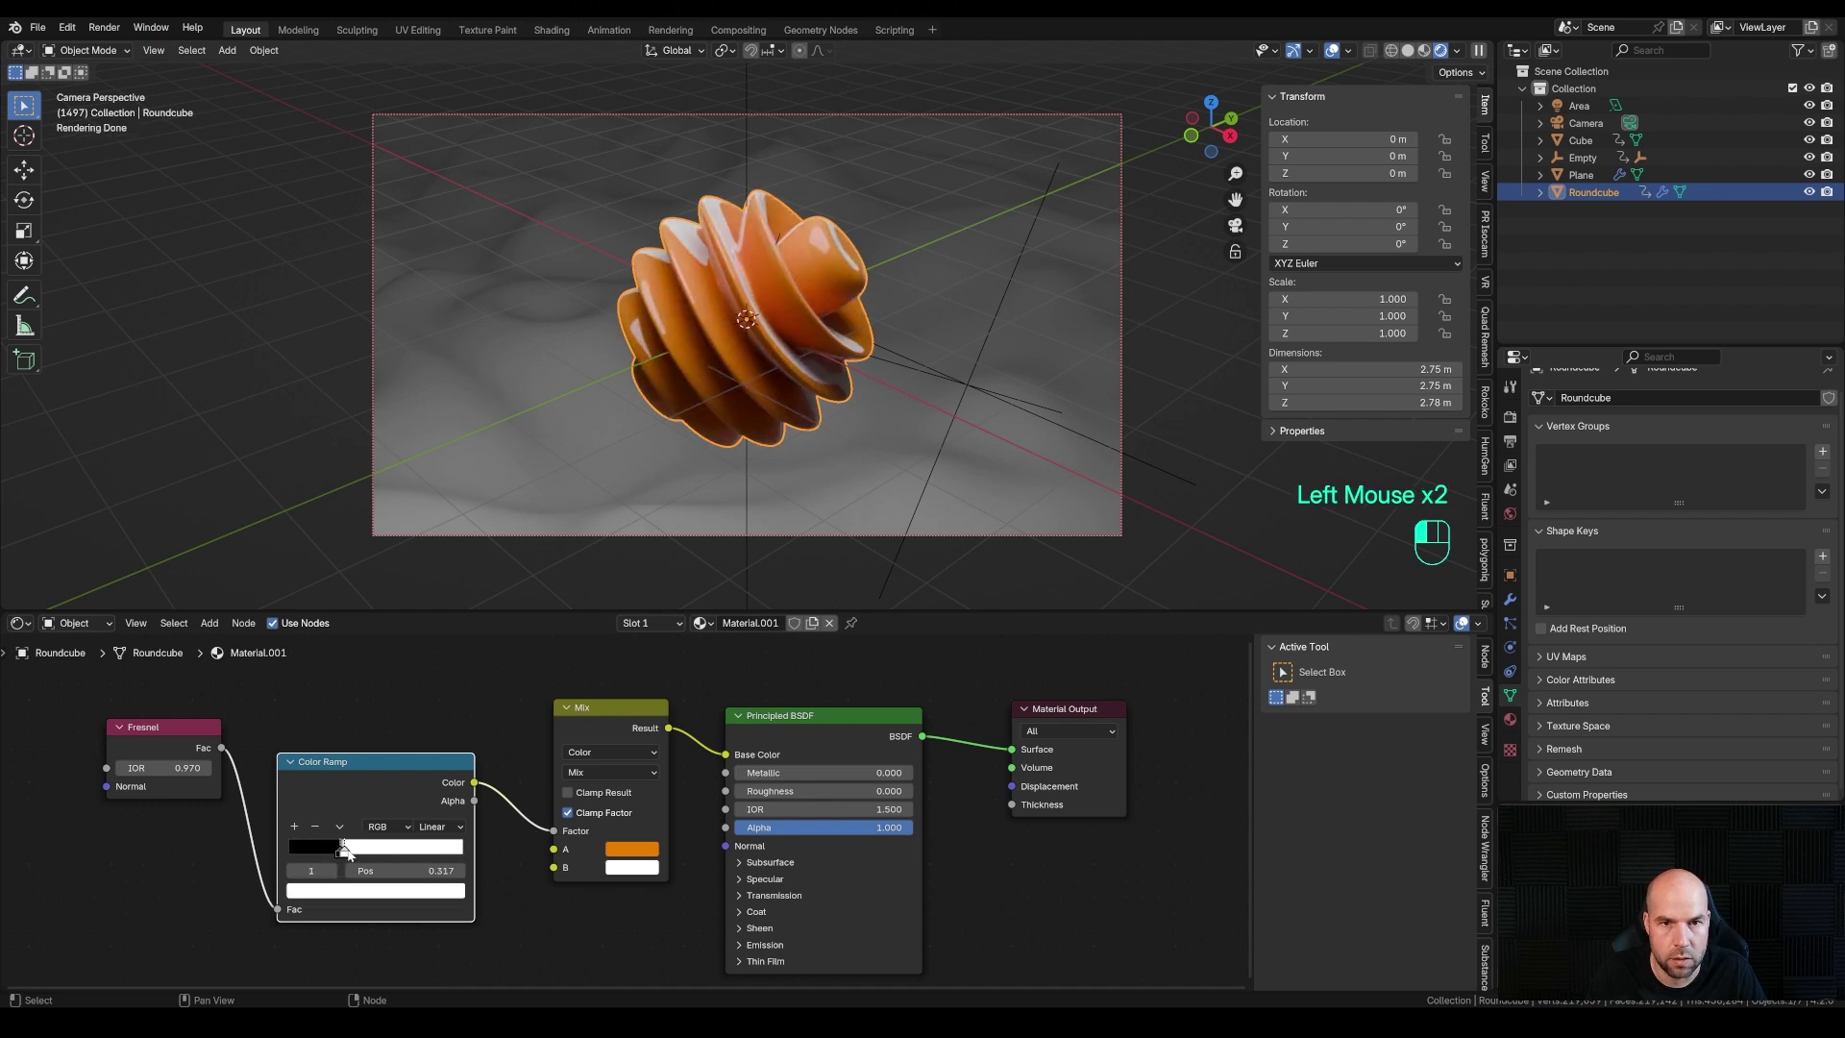
left_click(344, 852)
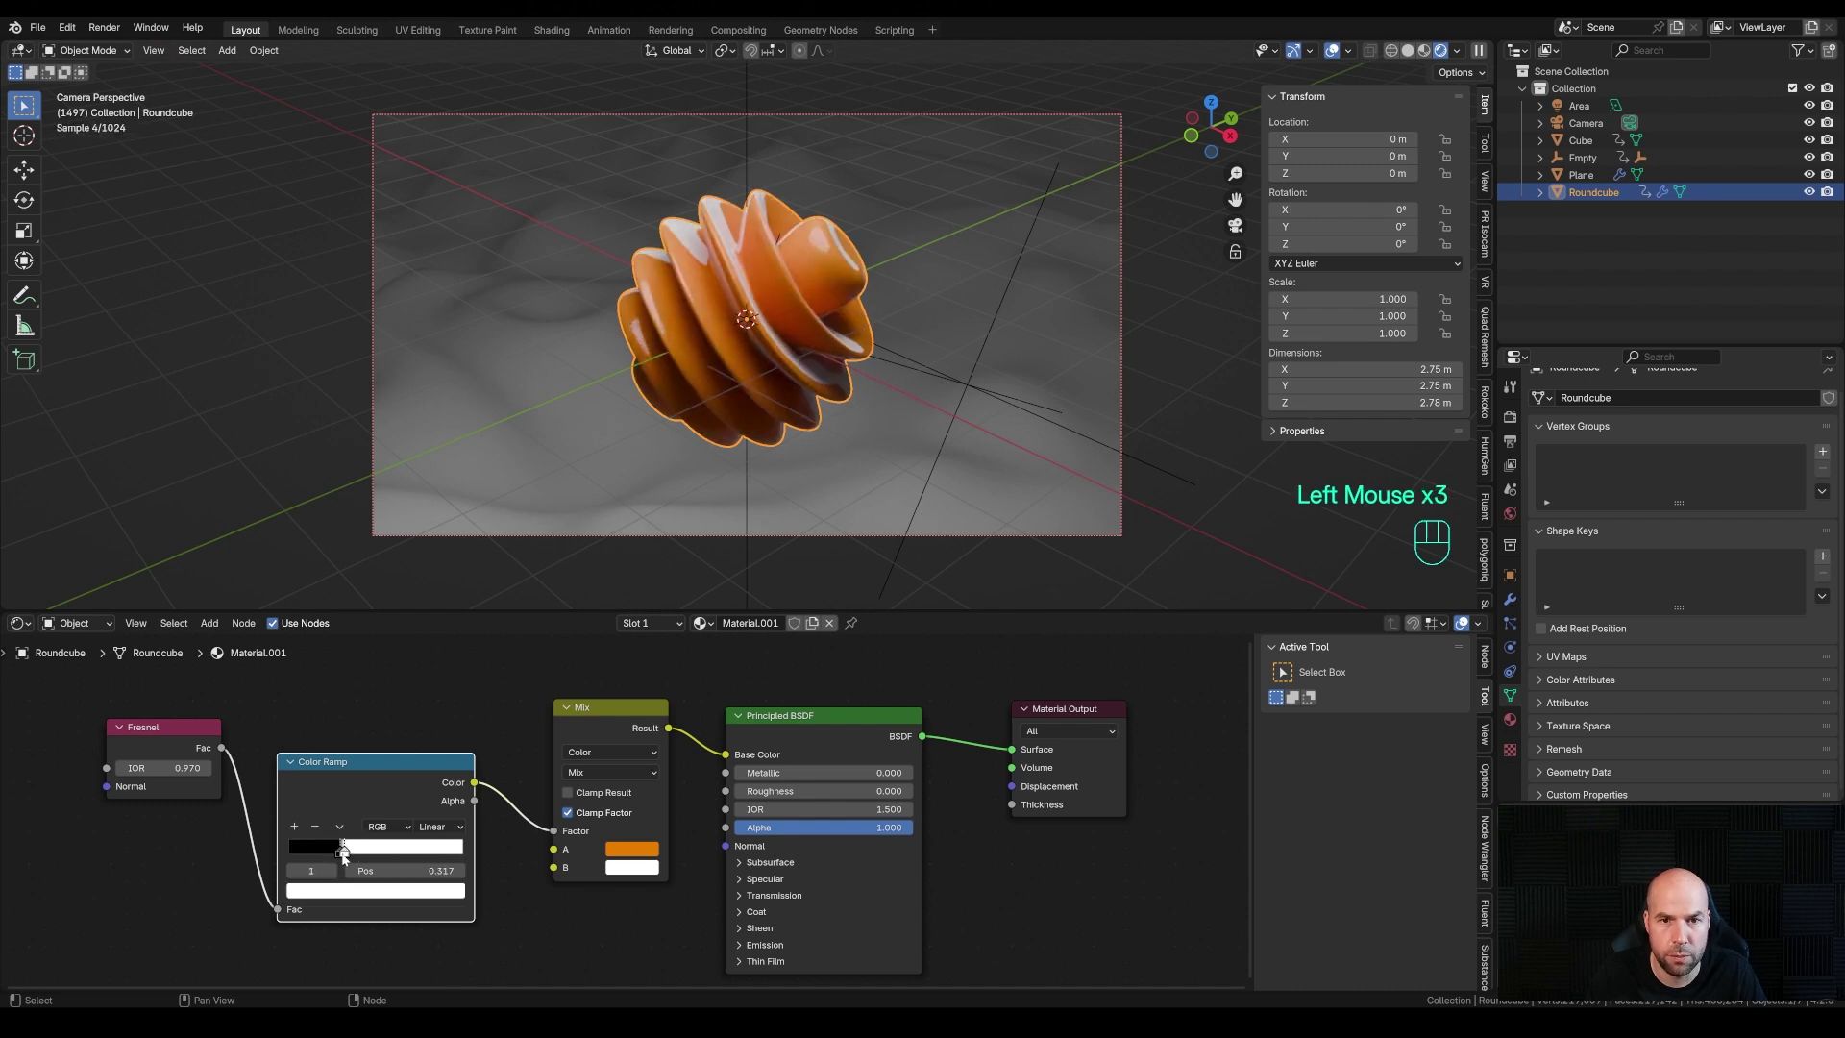
Set the overhead area light's power to 750 W and lower it to about 4.75 m on Z
scroll(859, 246, "down", 3)
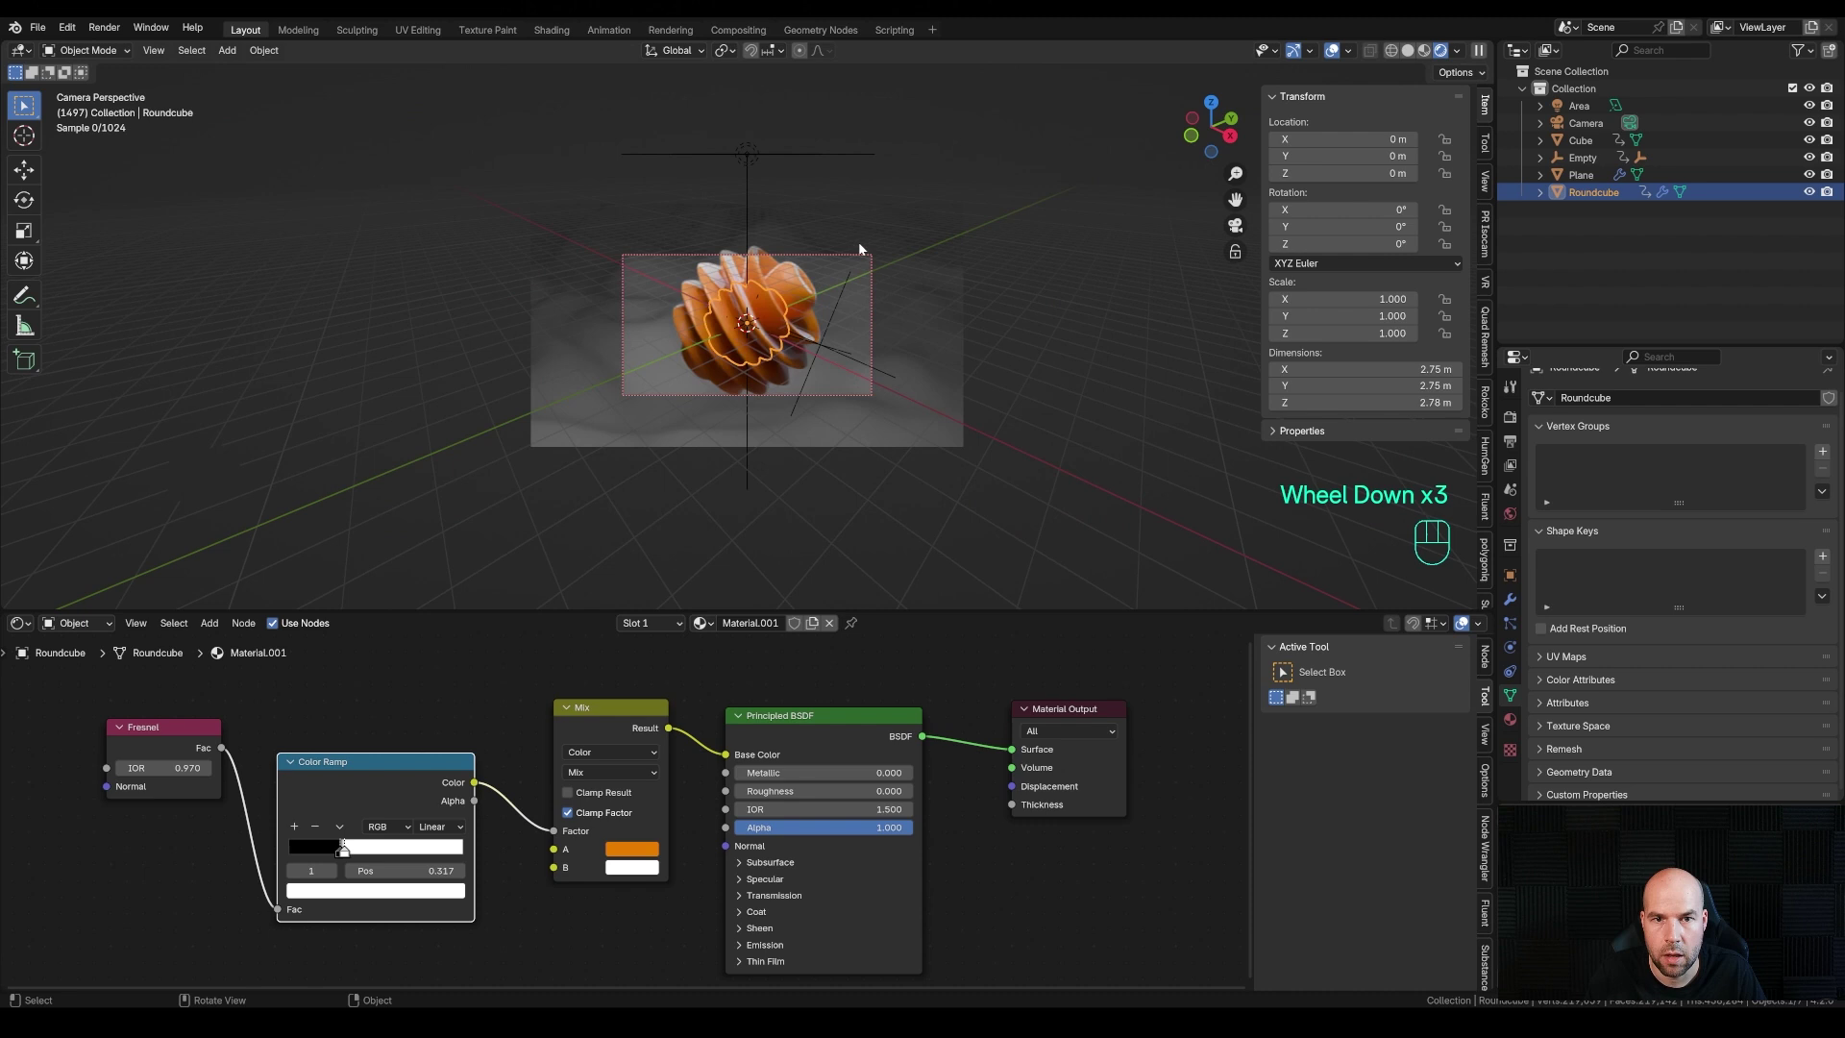
left_click(737, 162)
scroll(913, 337, "up", 1)
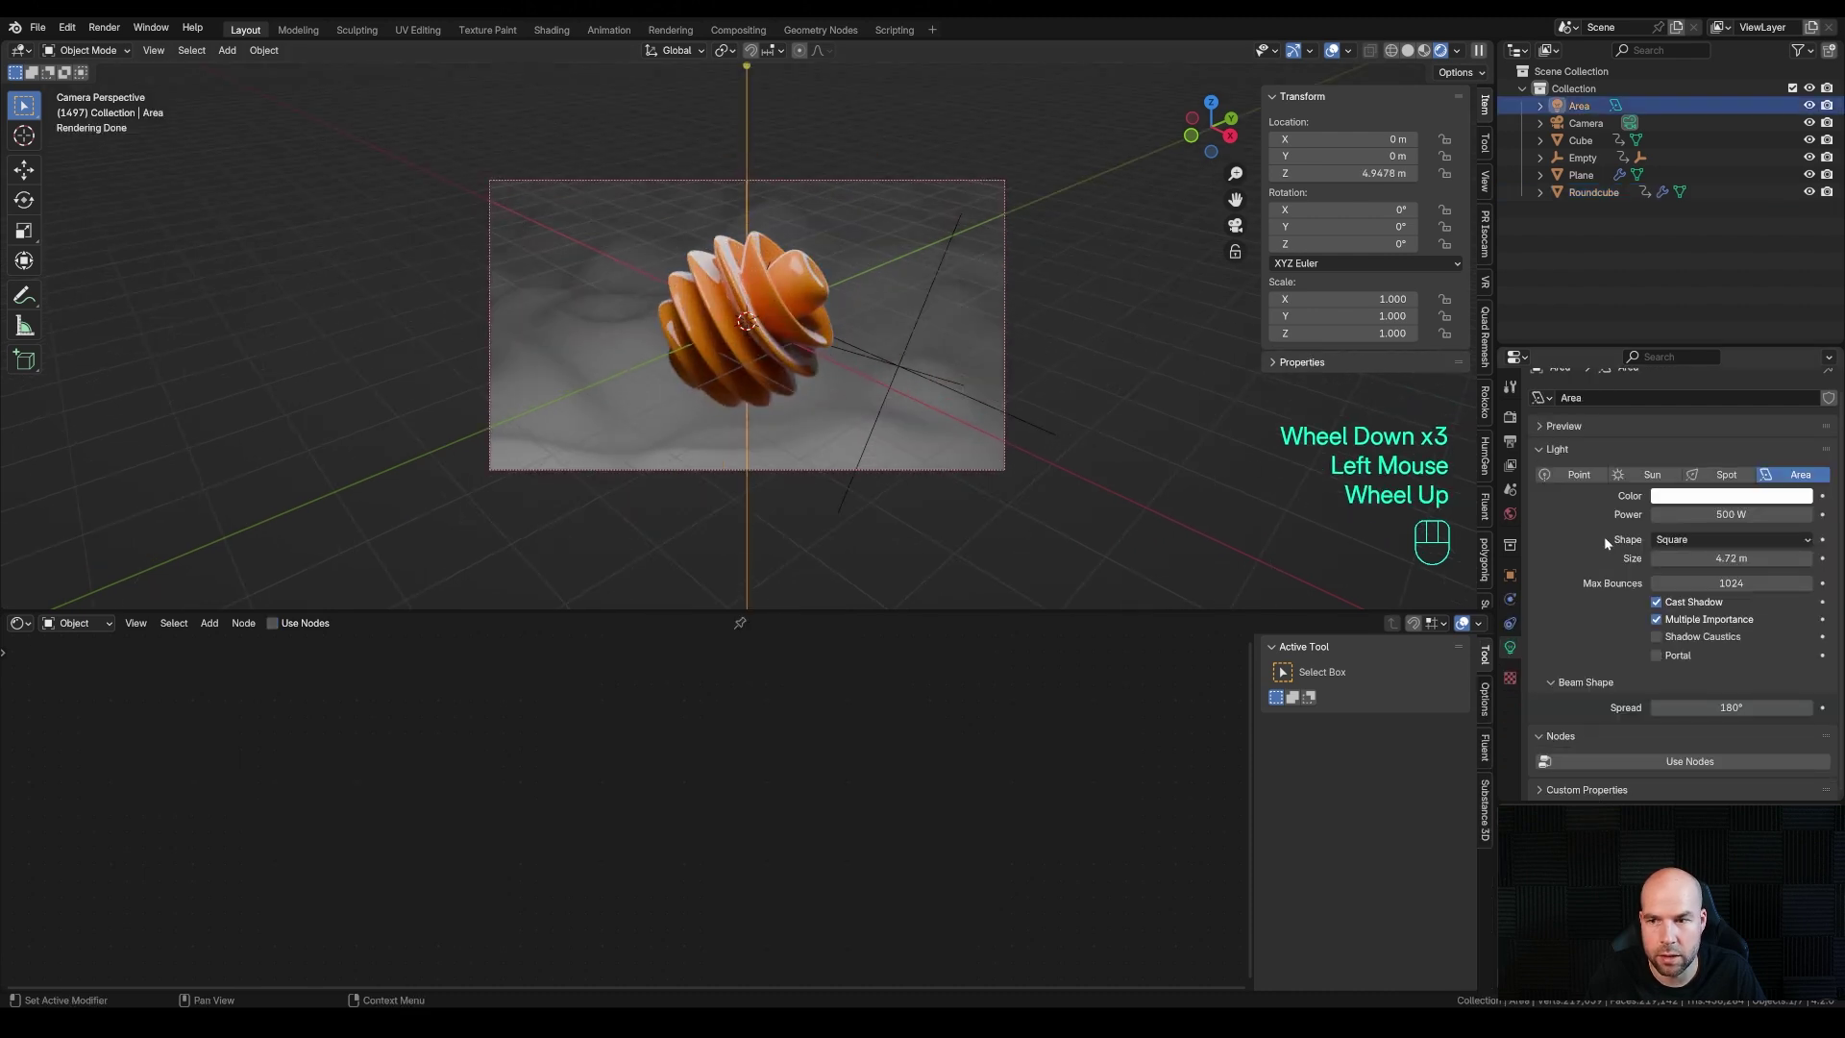
left_click(1729, 513)
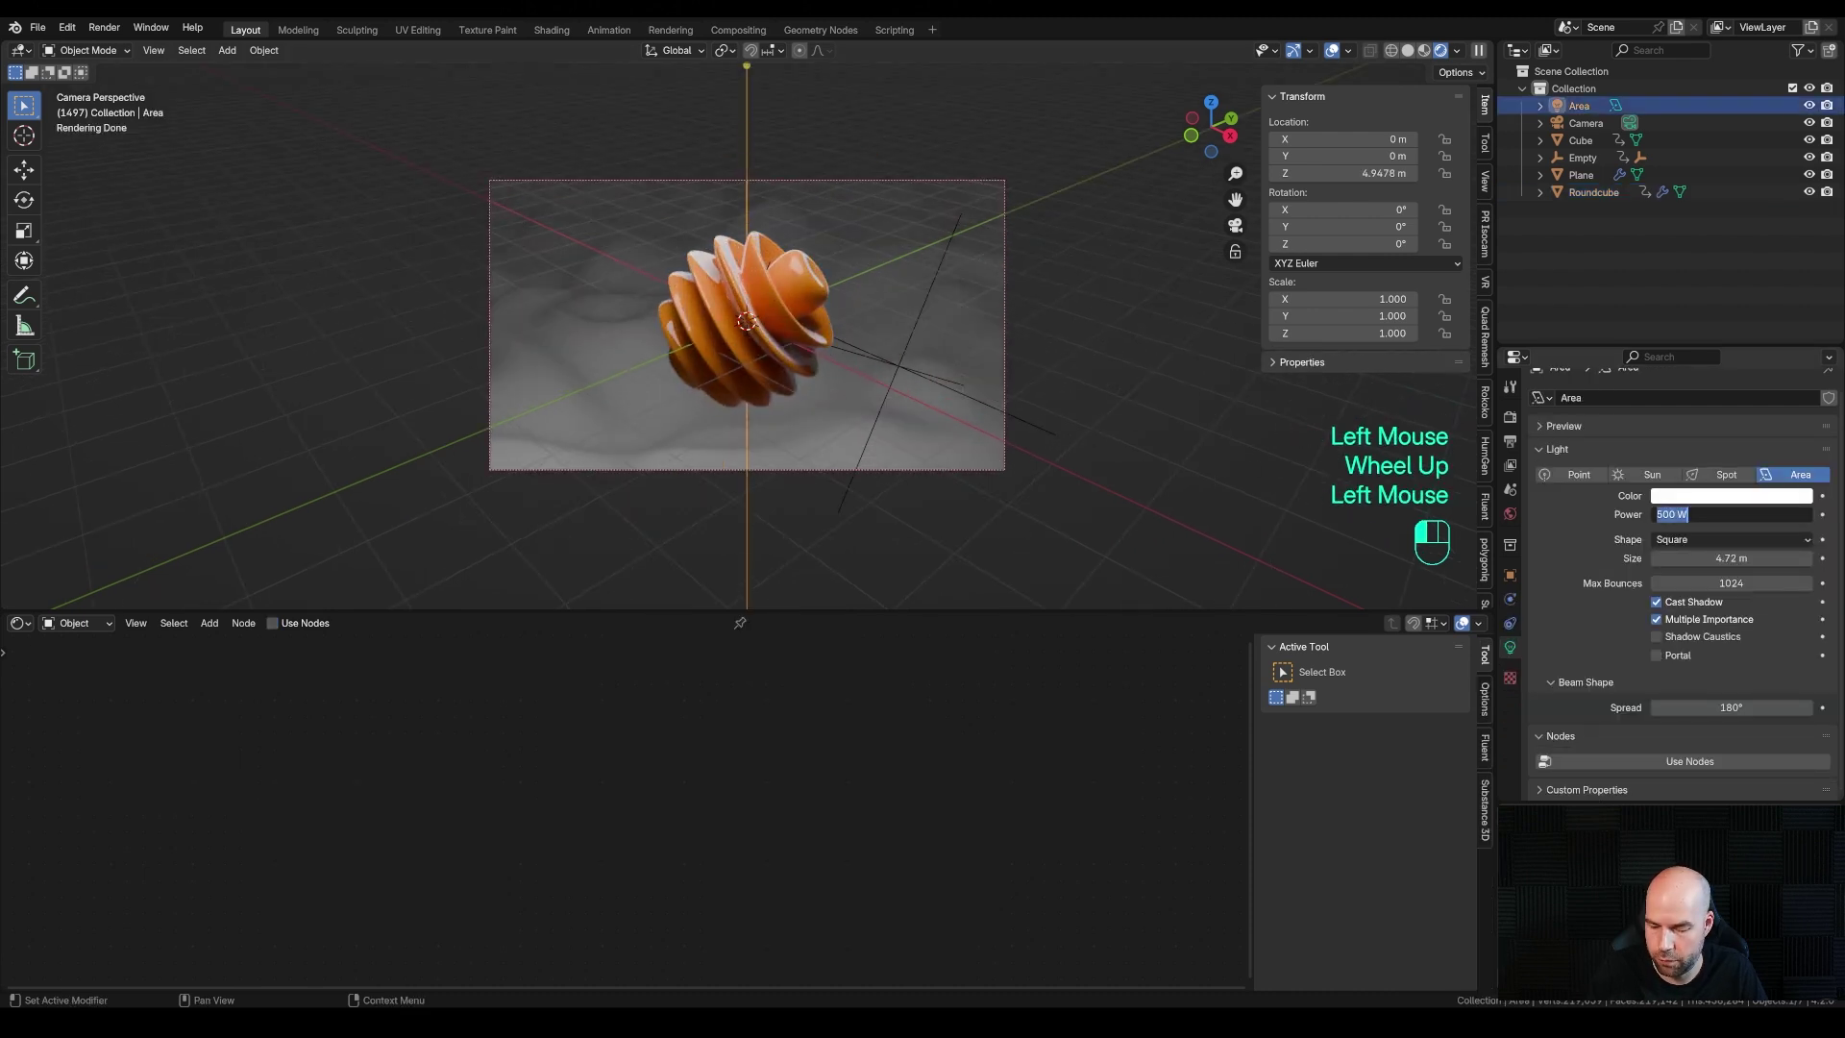
type("750")
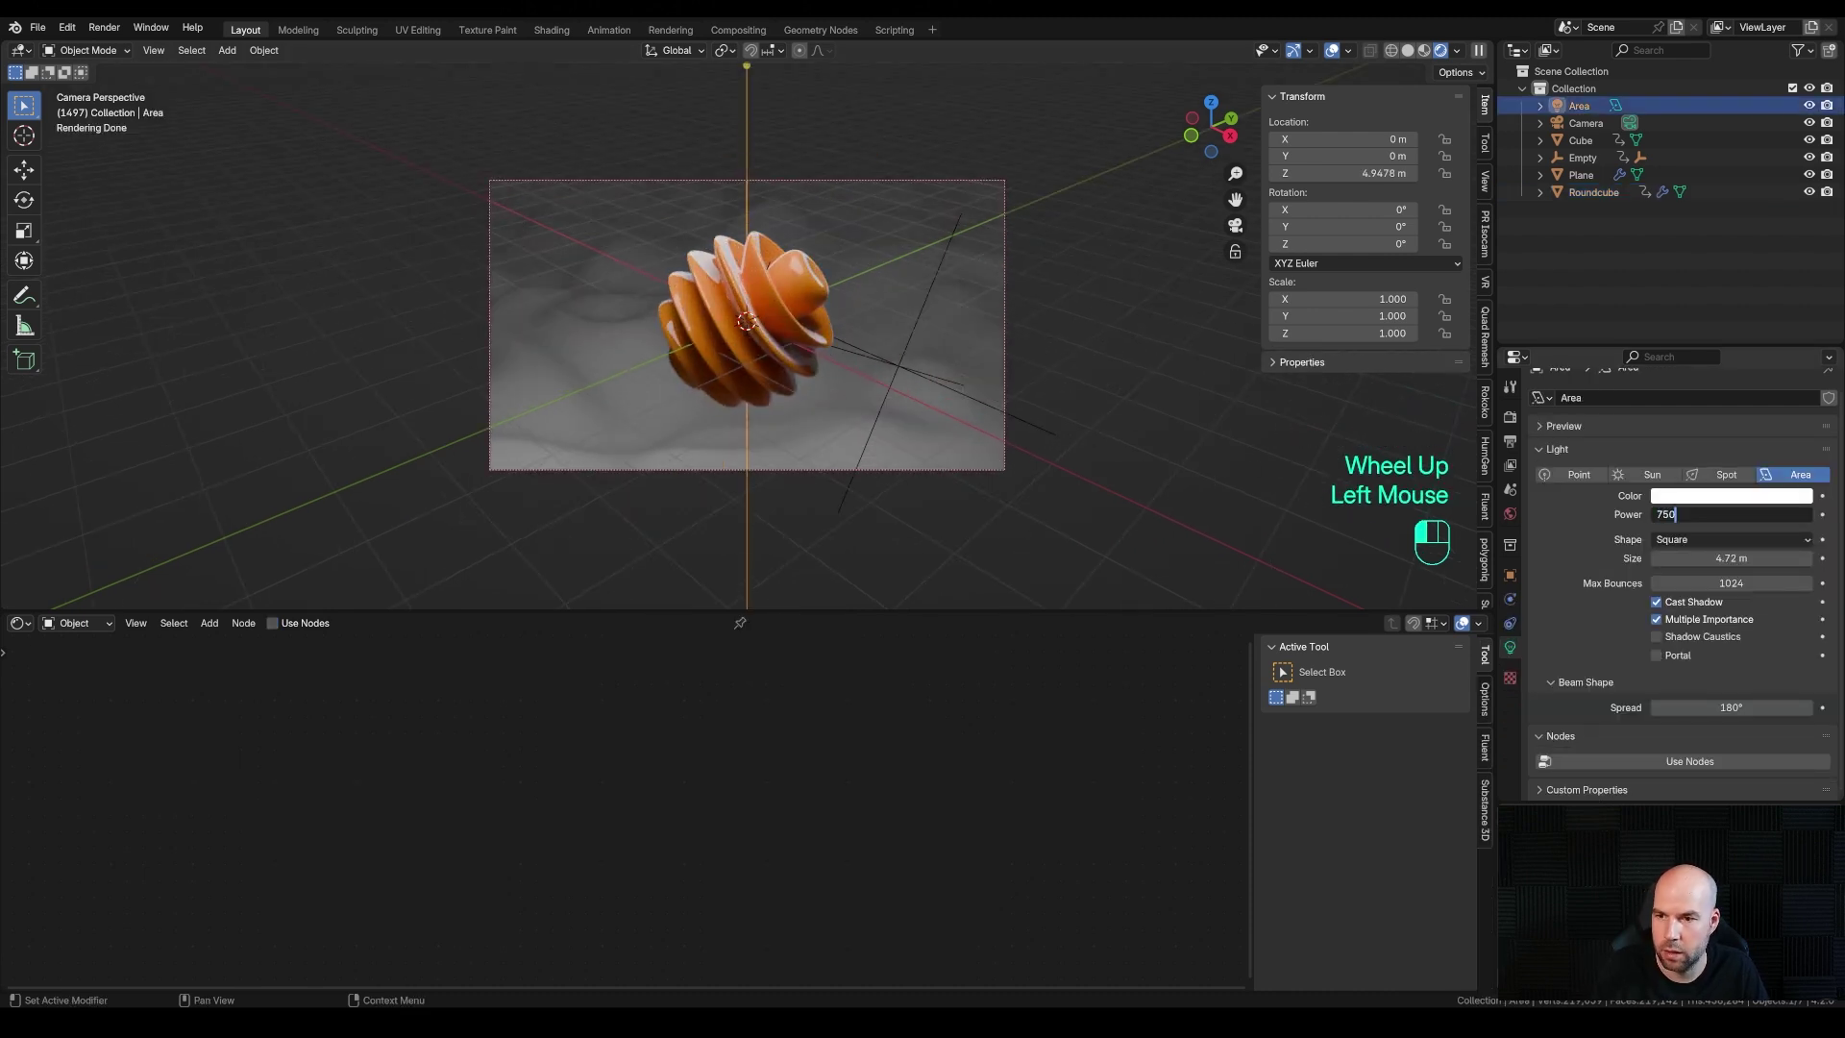
key("Return")
key("g")
key("z")
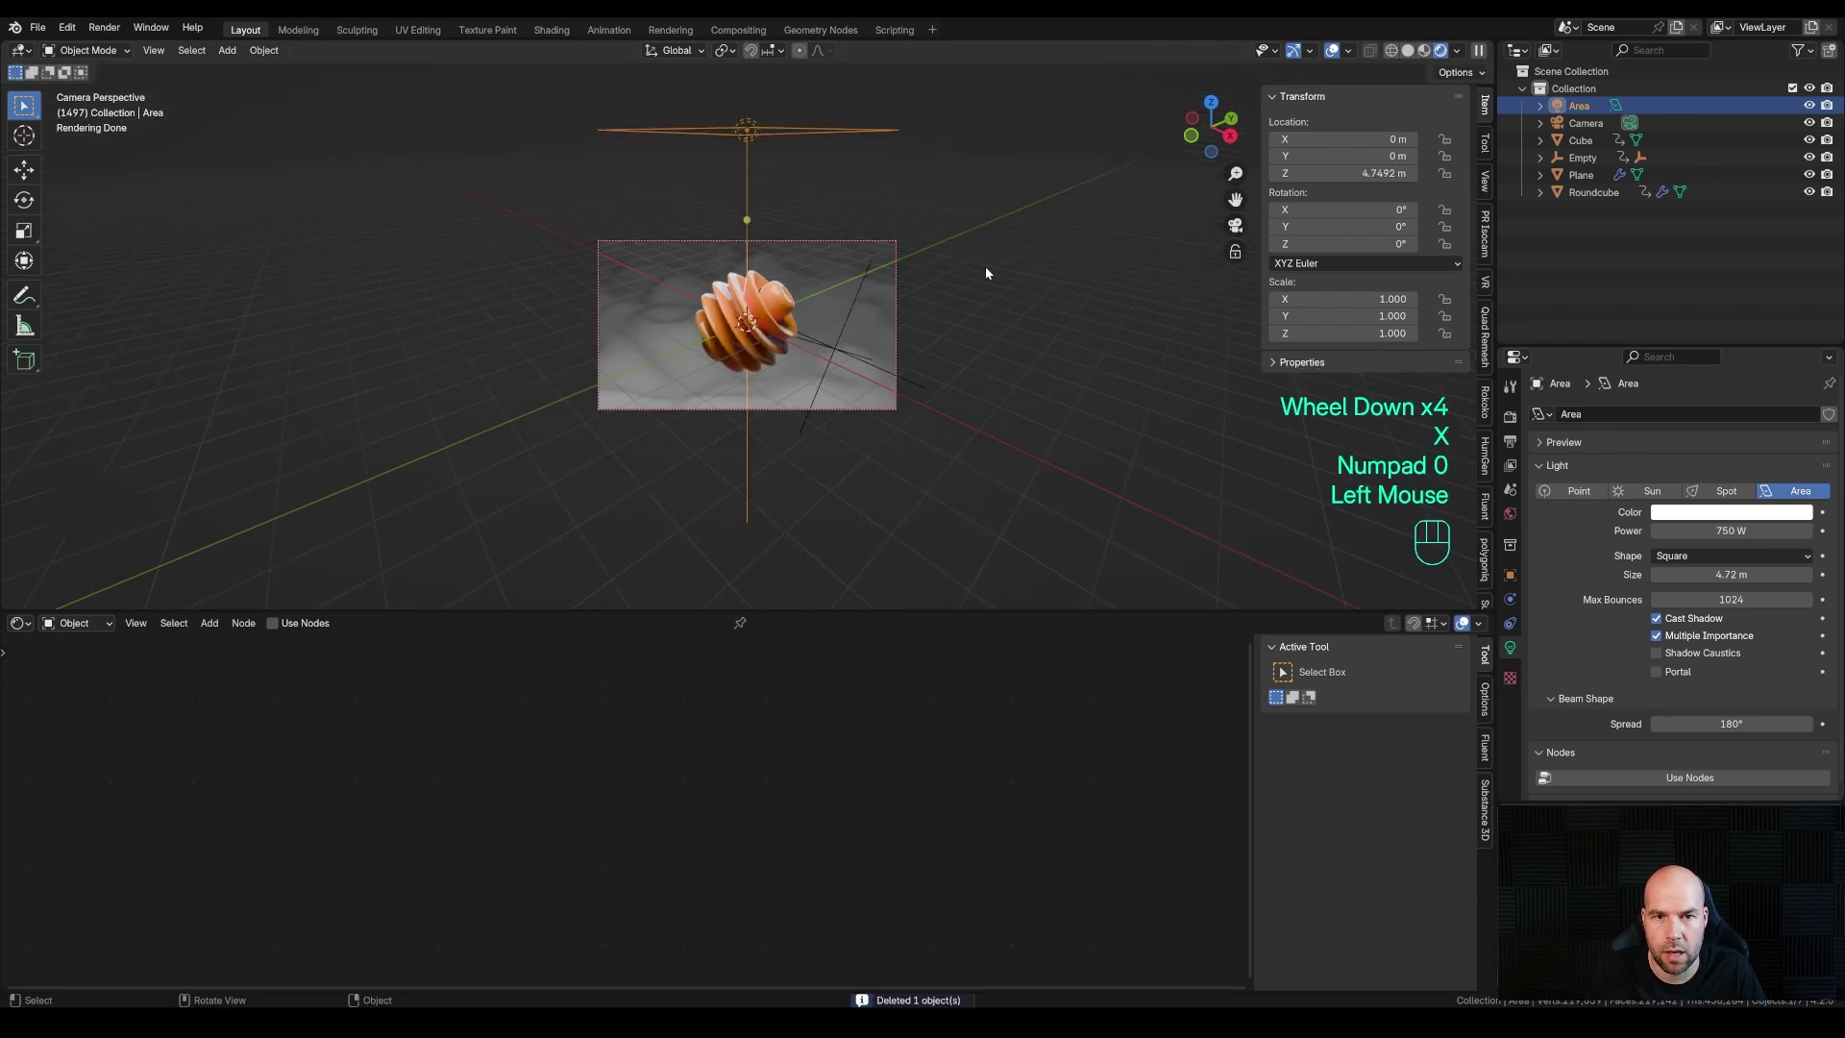
Duplicate the area light and place the copy behind the round cube at about X 2.27 m, Y 16.13 m, Z 1.69 m
key("shift+d")
left_click(1040, 246)
scroll(1047, 246, "down", 2)
middle_click_drag(1046, 246, 1029, 277)
scroll(1030, 277, "down", 3)
key("g")
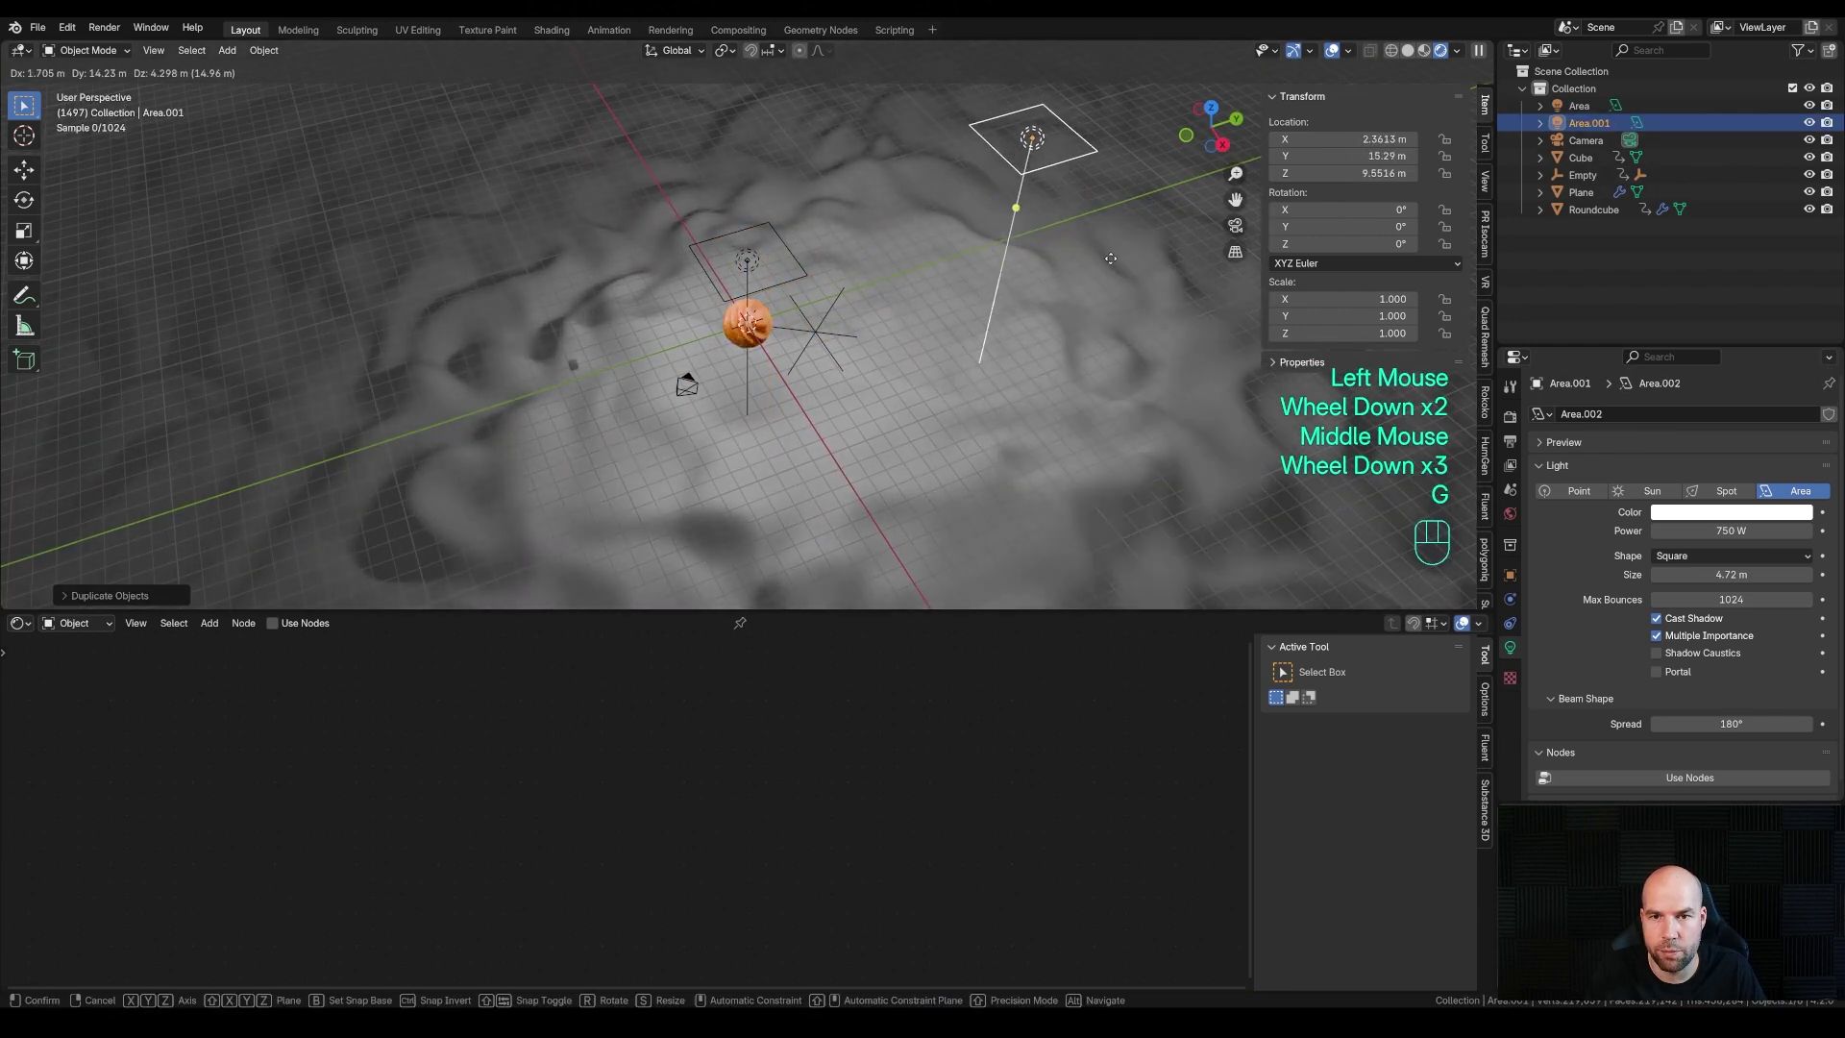
left_click(1126, 252)
key("g")
key("z")
left_click(1094, 377)
Rotate the duplicated area light about -78.8° around X and 9.4° around Z to aim it at the round cube
key("r")
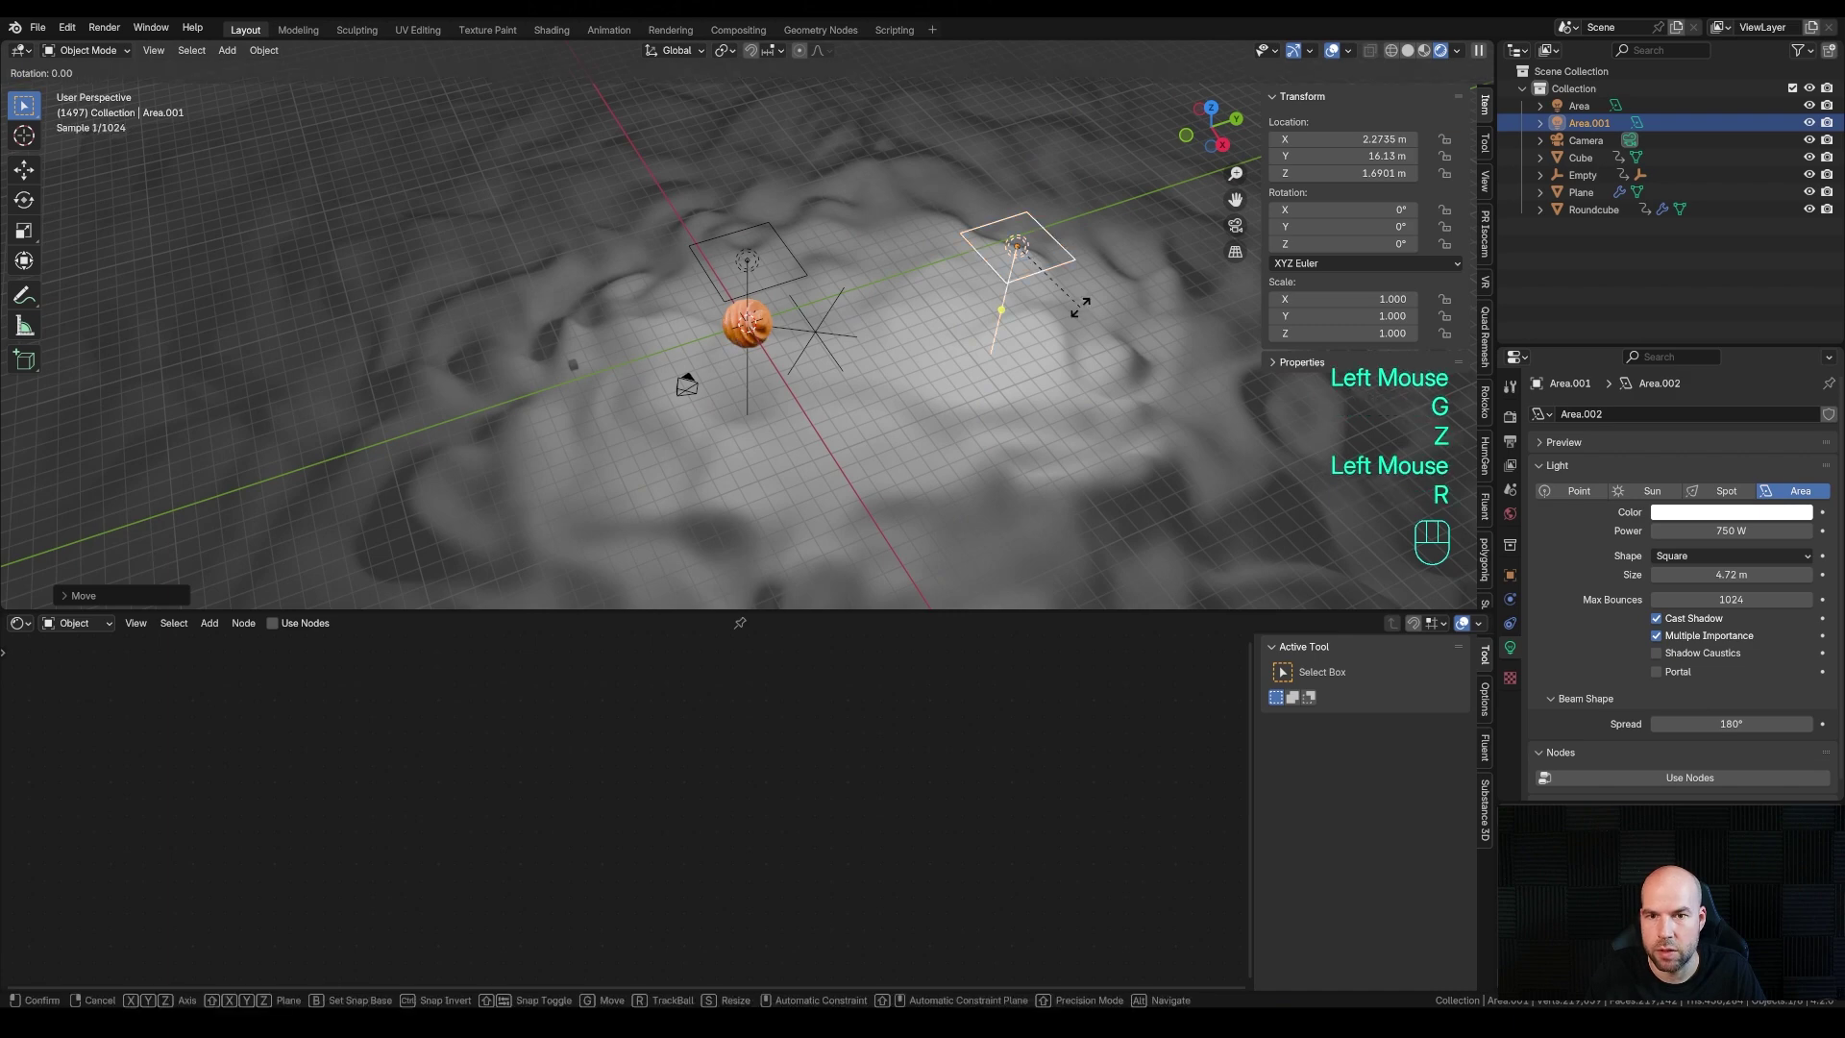
key("x")
left_click(1074, 408)
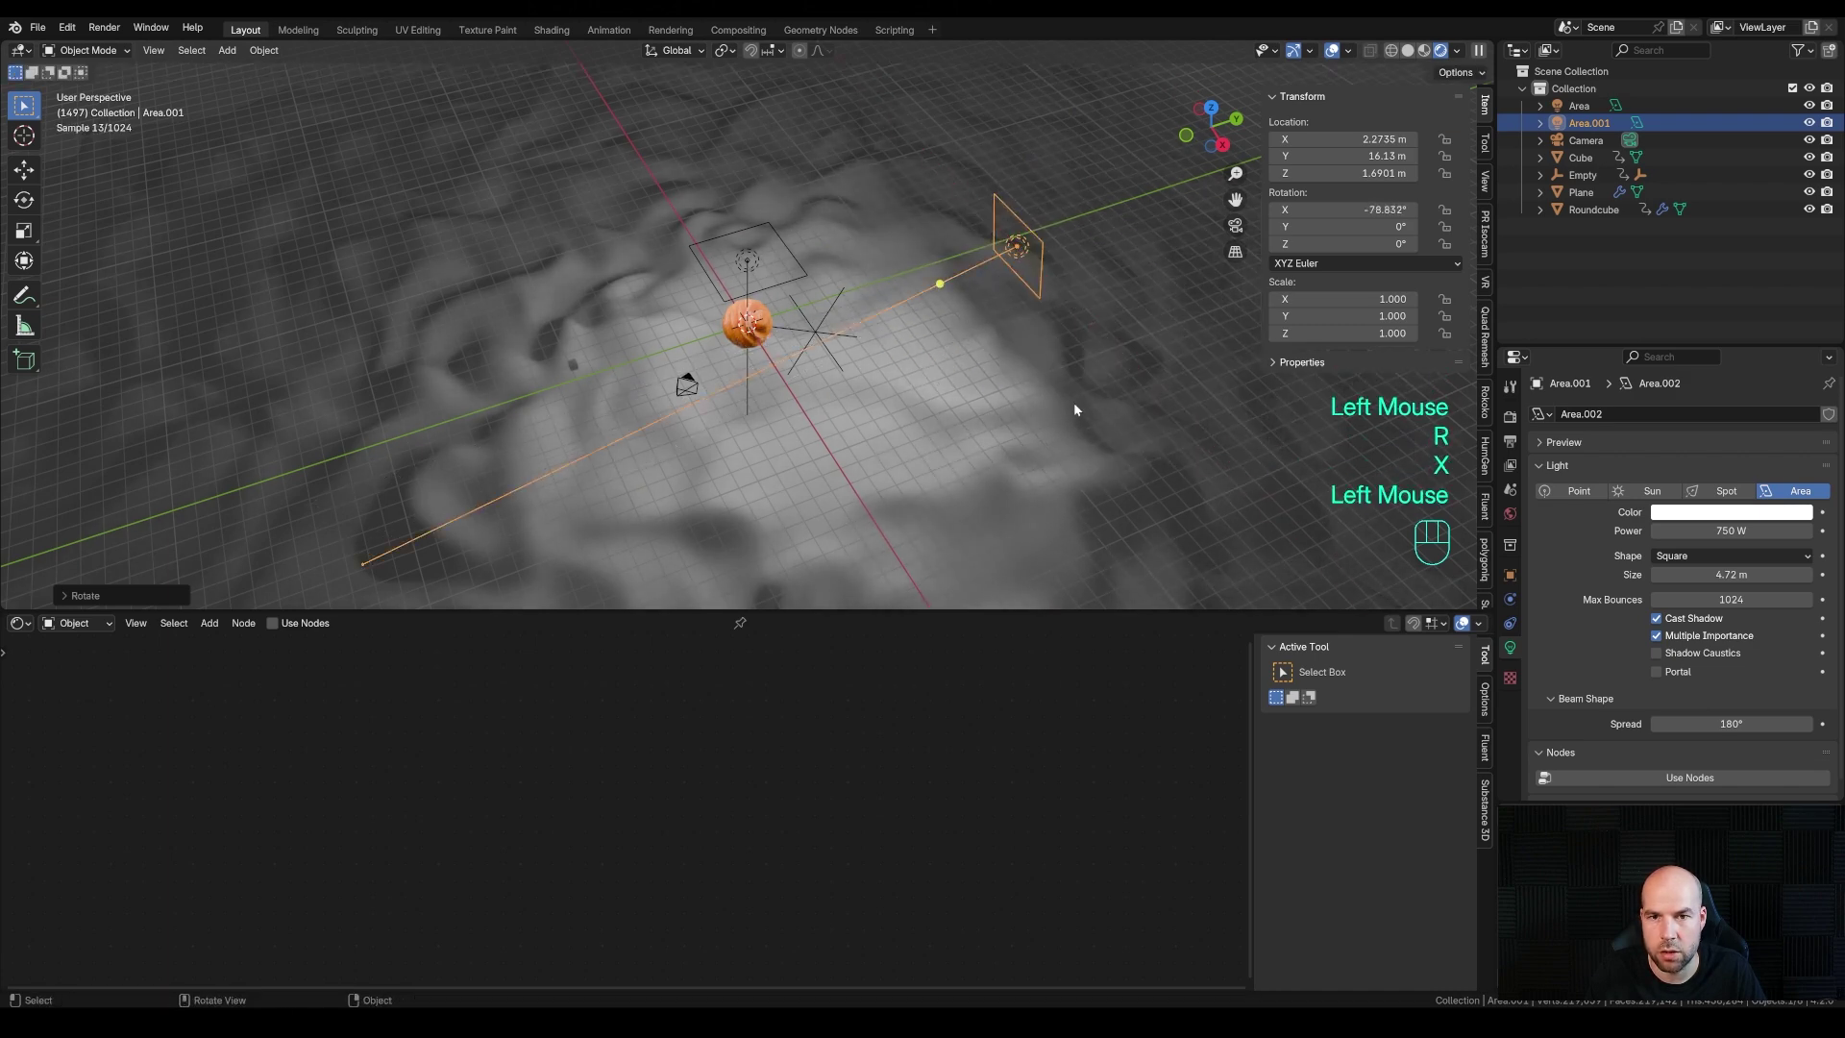
key("r")
key("z")
left_click(1061, 329)
Move the duplicated area light horizontally, keeping its height, to about X -6.83 m, Y 26.01 m
key("g")
key("shift+z")
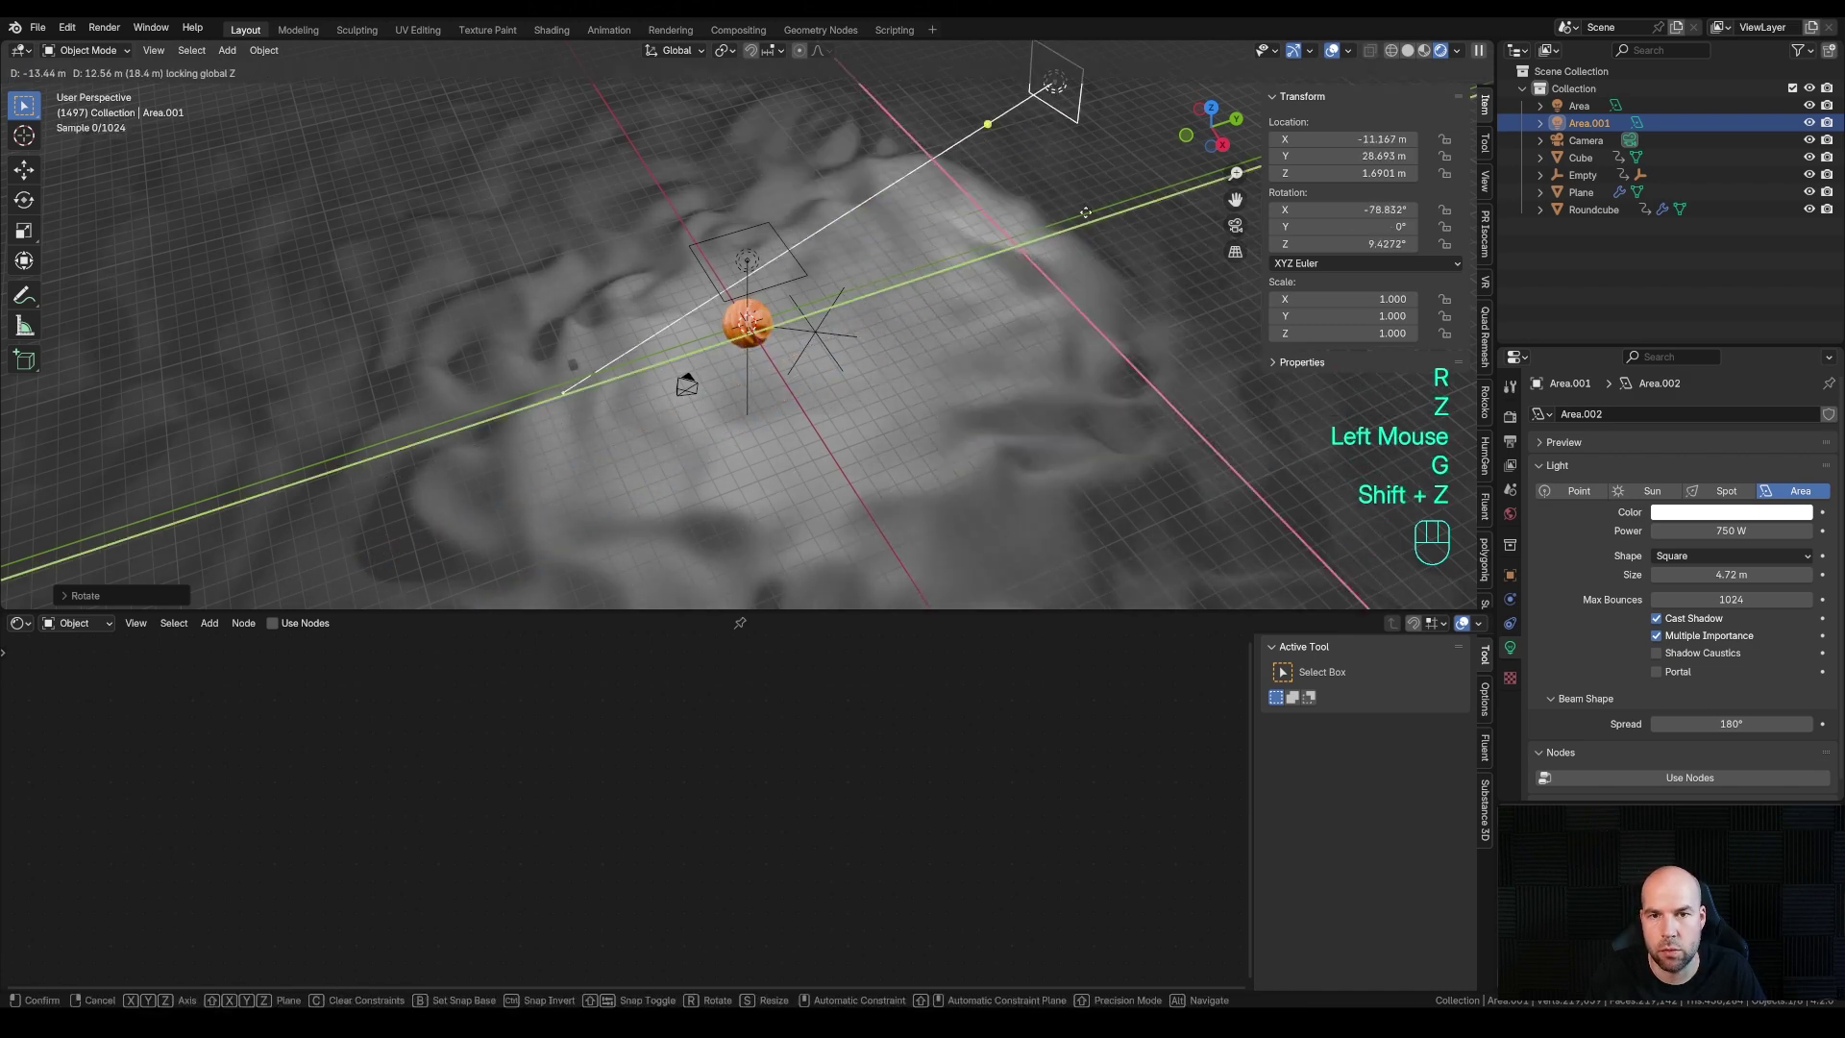
left_click(1088, 269)
Switch to the camera view and set the duplicated area light's power to 2500 W
key("KP_0")
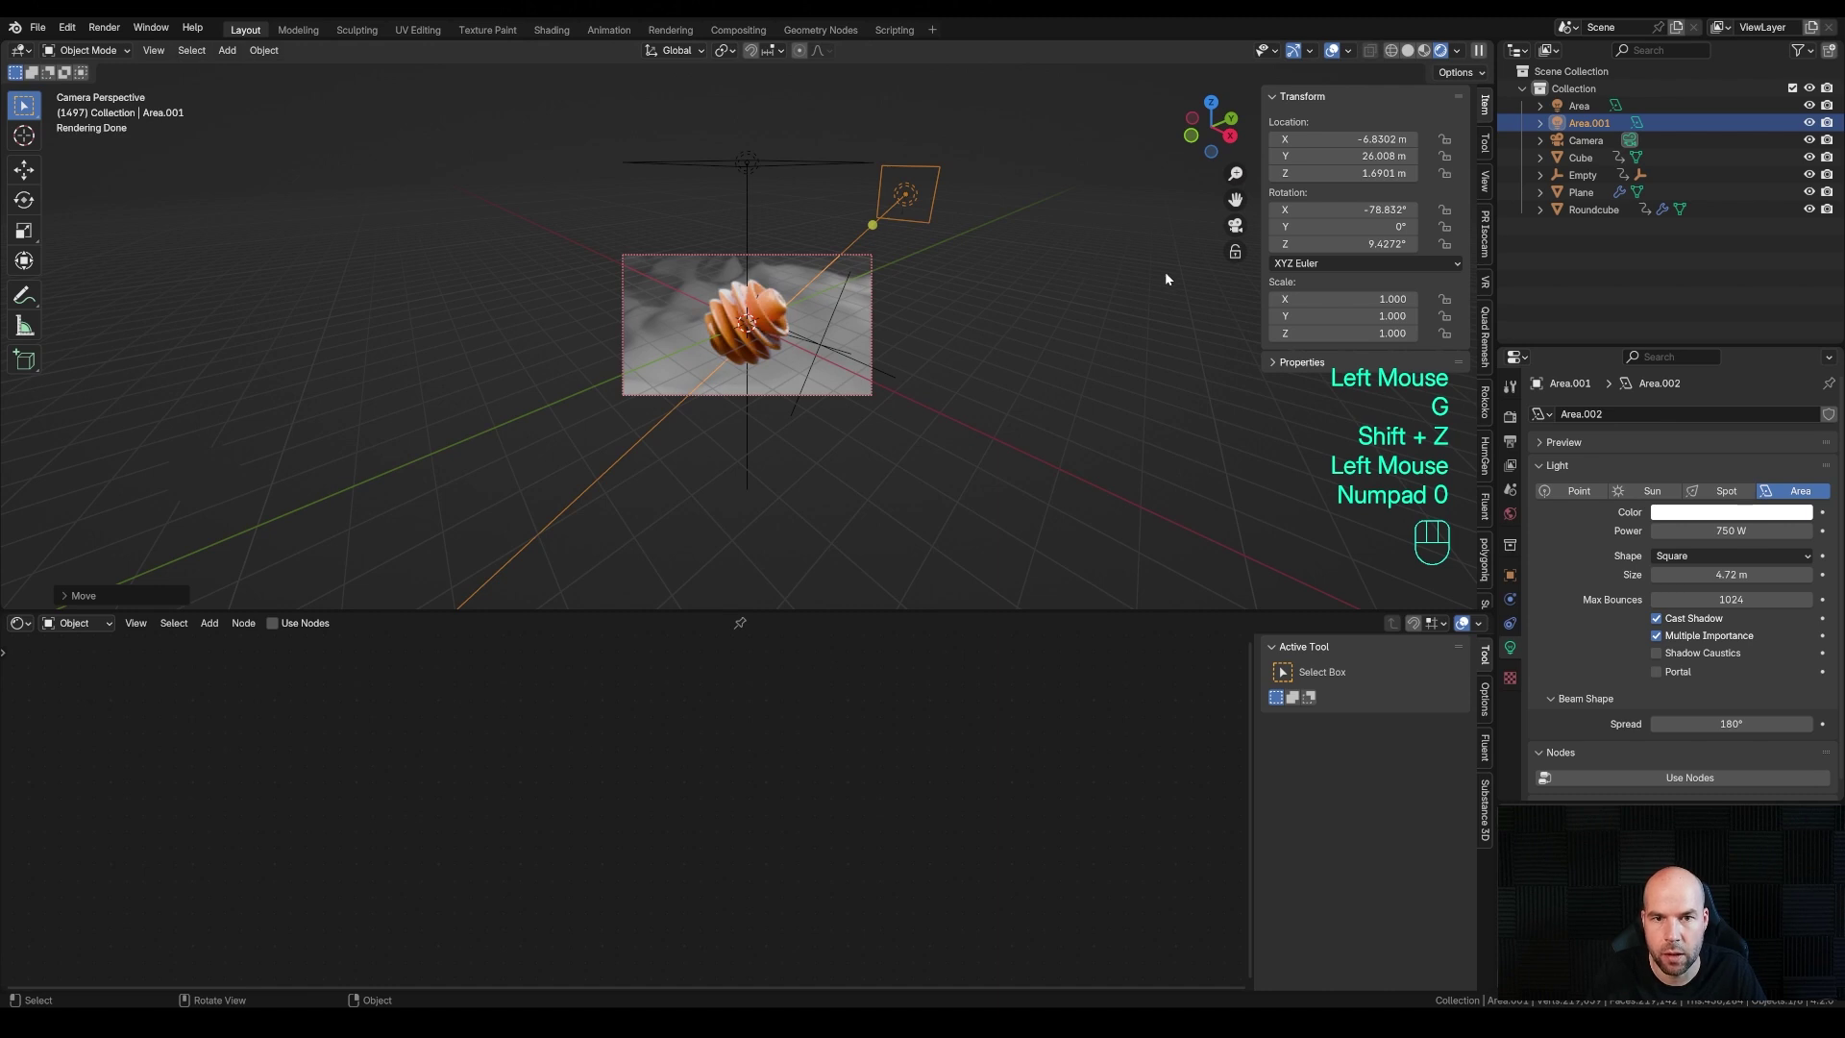
left_click(1730, 530)
type("250")
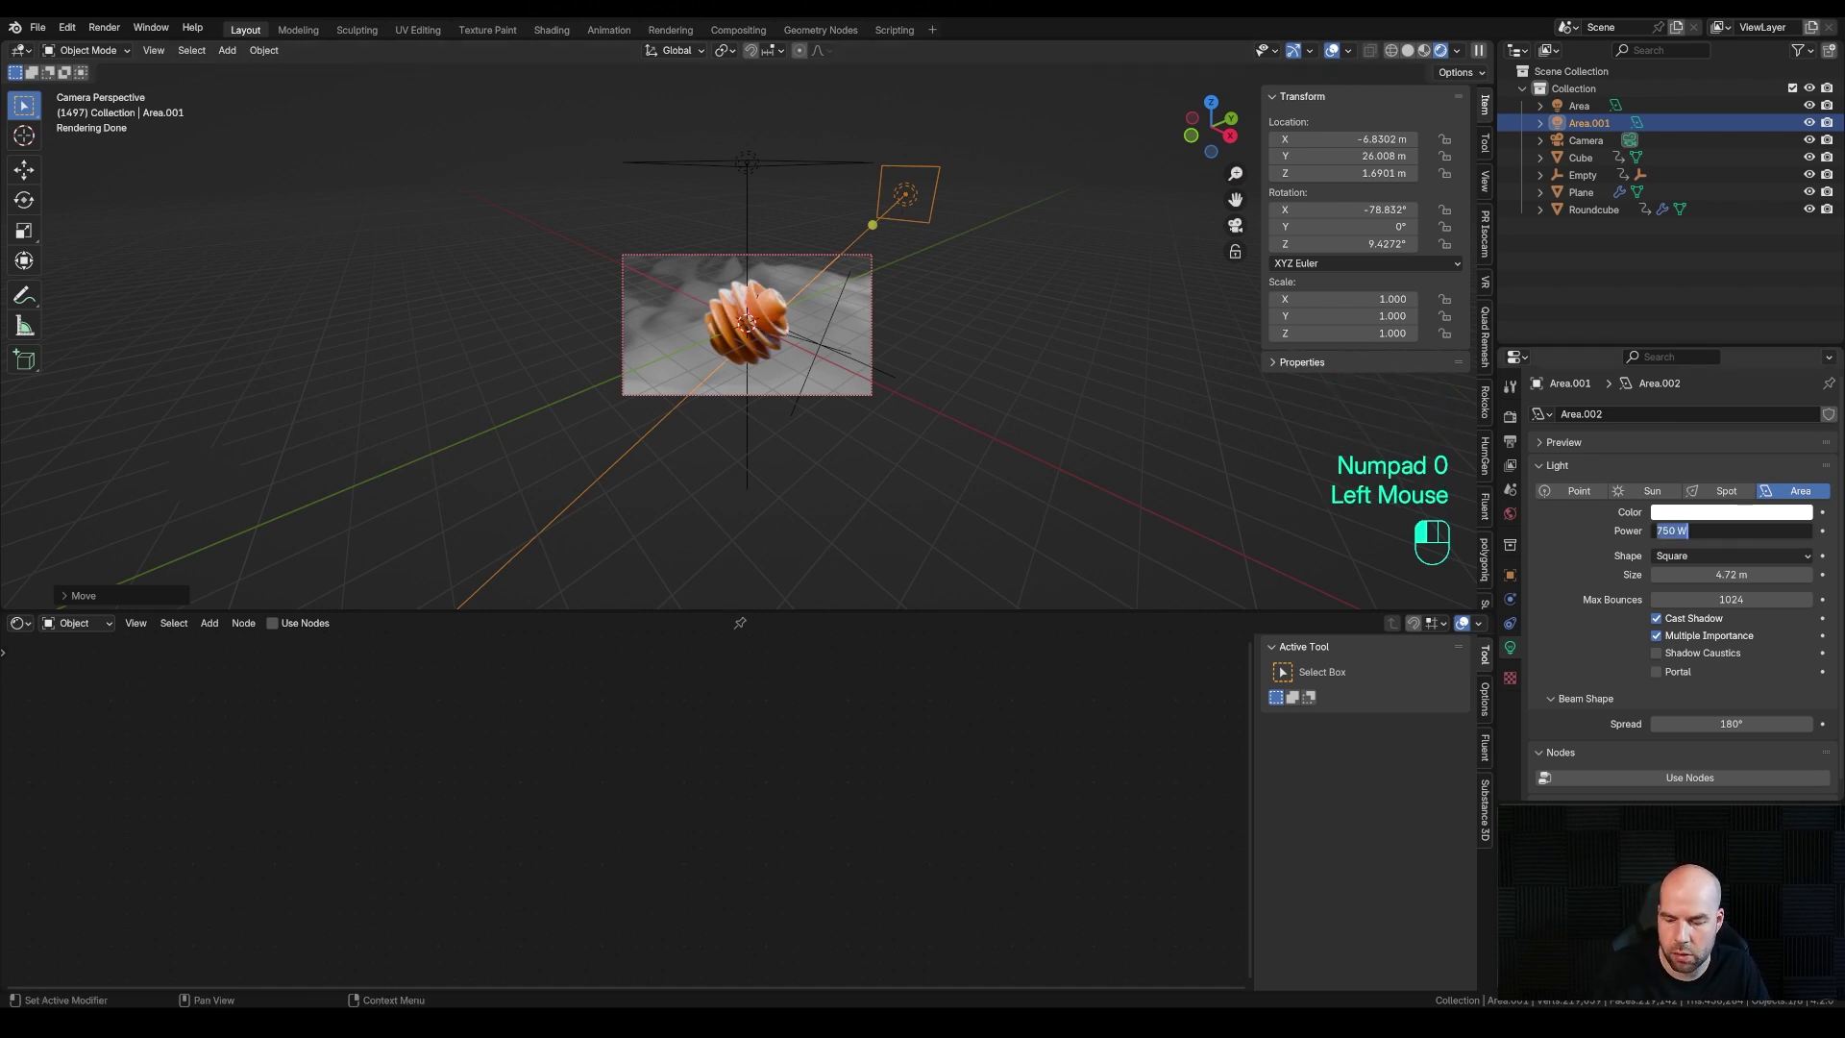
type("0")
key("Return")
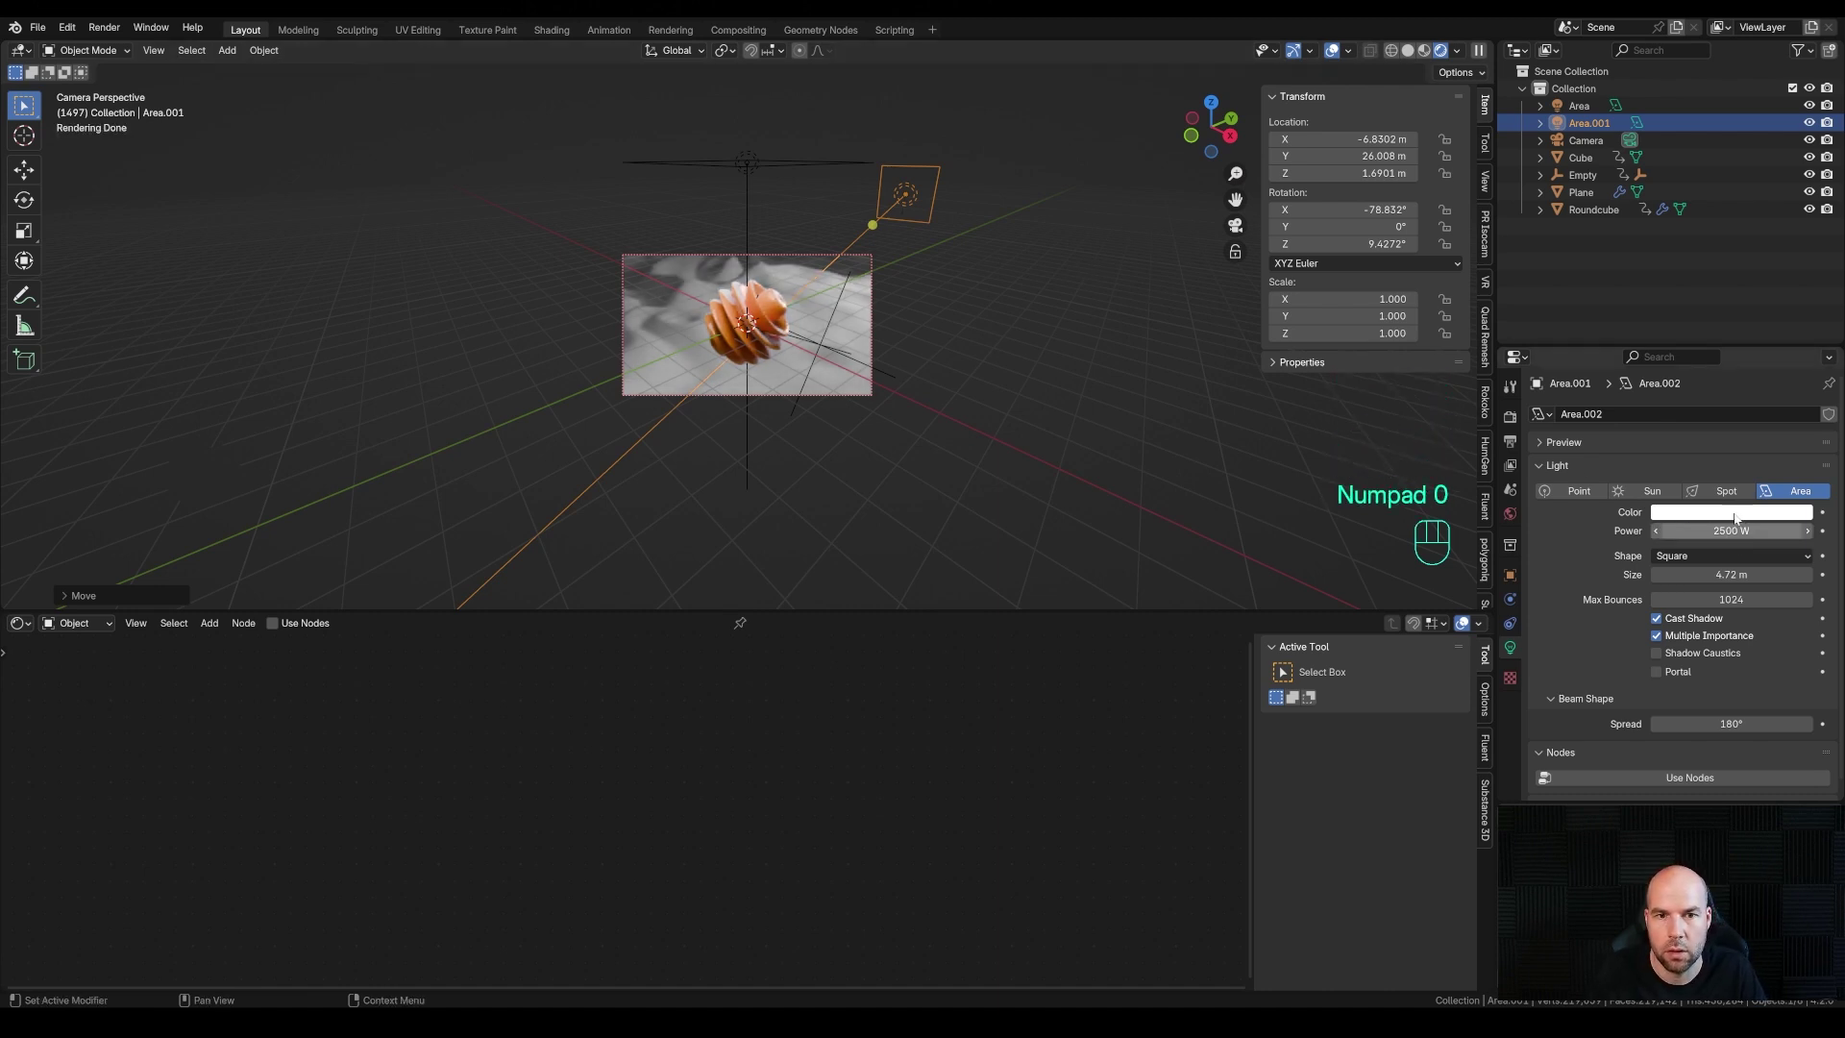
Rotate the duplicated area light to about -24° around Z and move it horizontally to about X 6.11 m, Y 22.42 m
key("r")
key("z")
left_click(999, 284)
key("g")
key("shift+z")
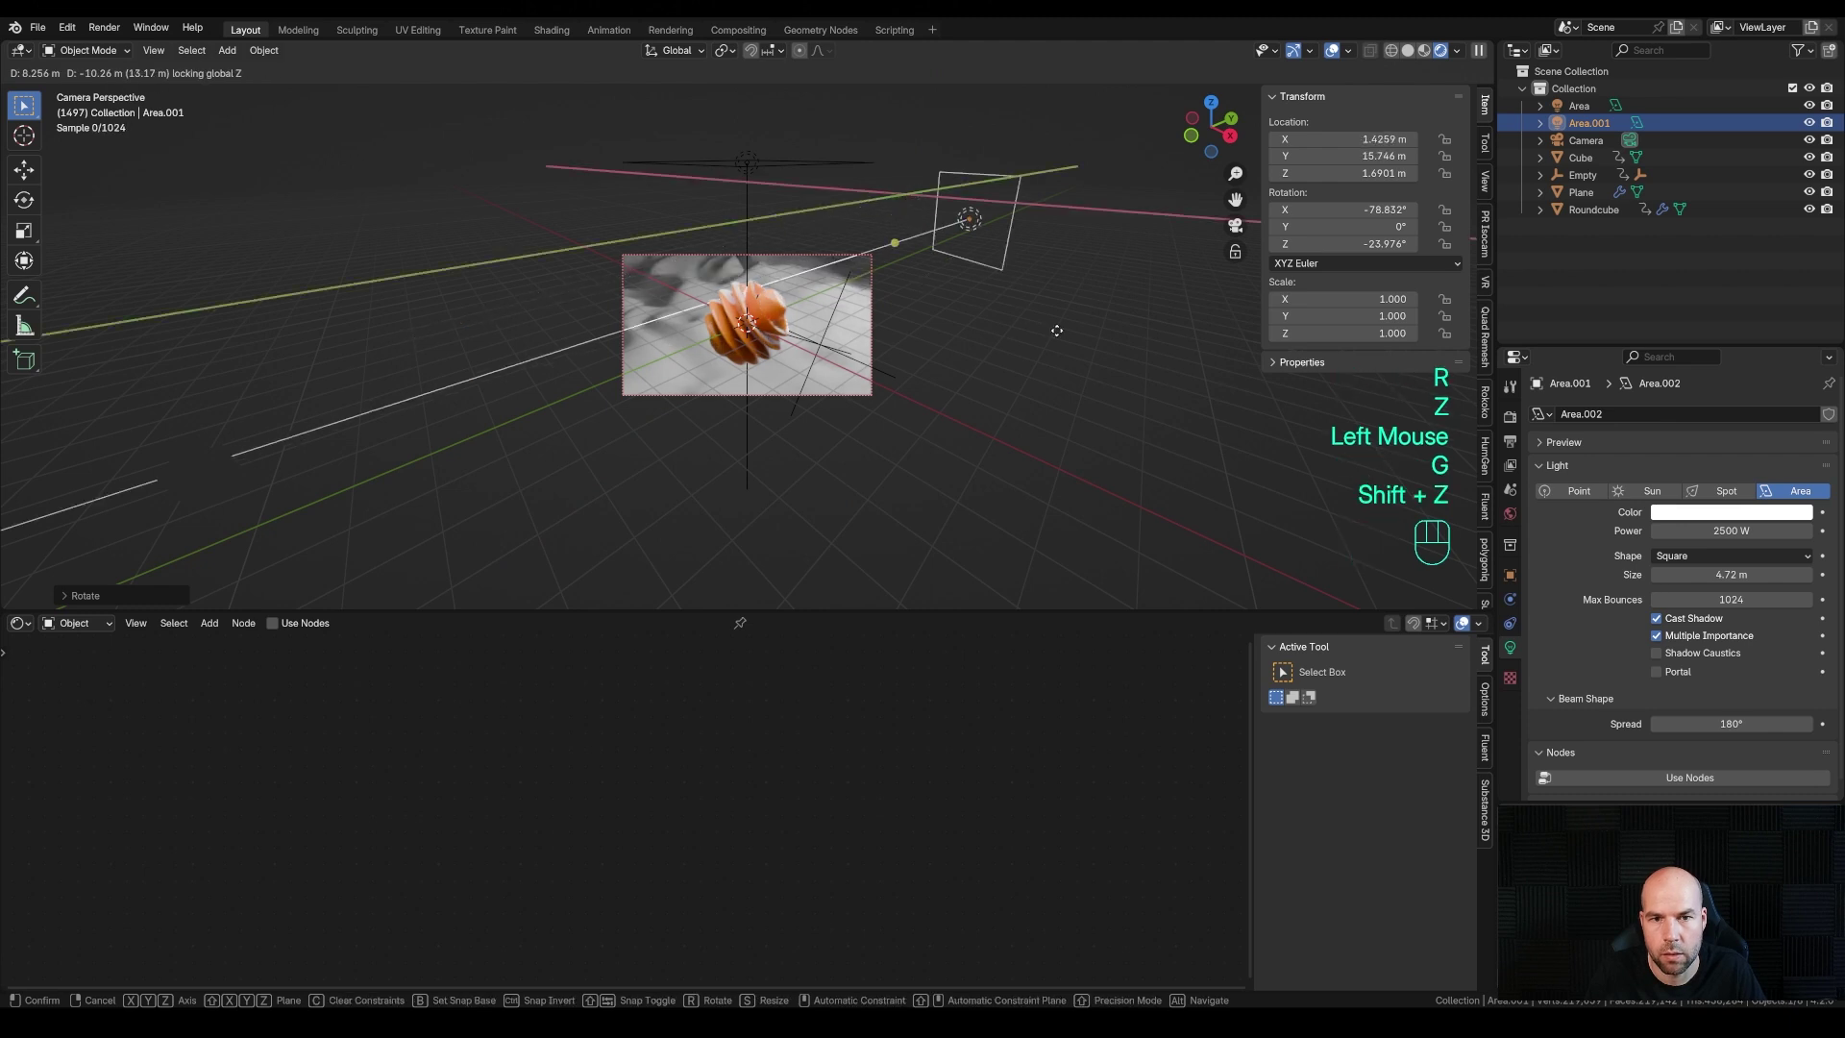
left_click(1158, 314)
scroll(843, 319, "up", 4)
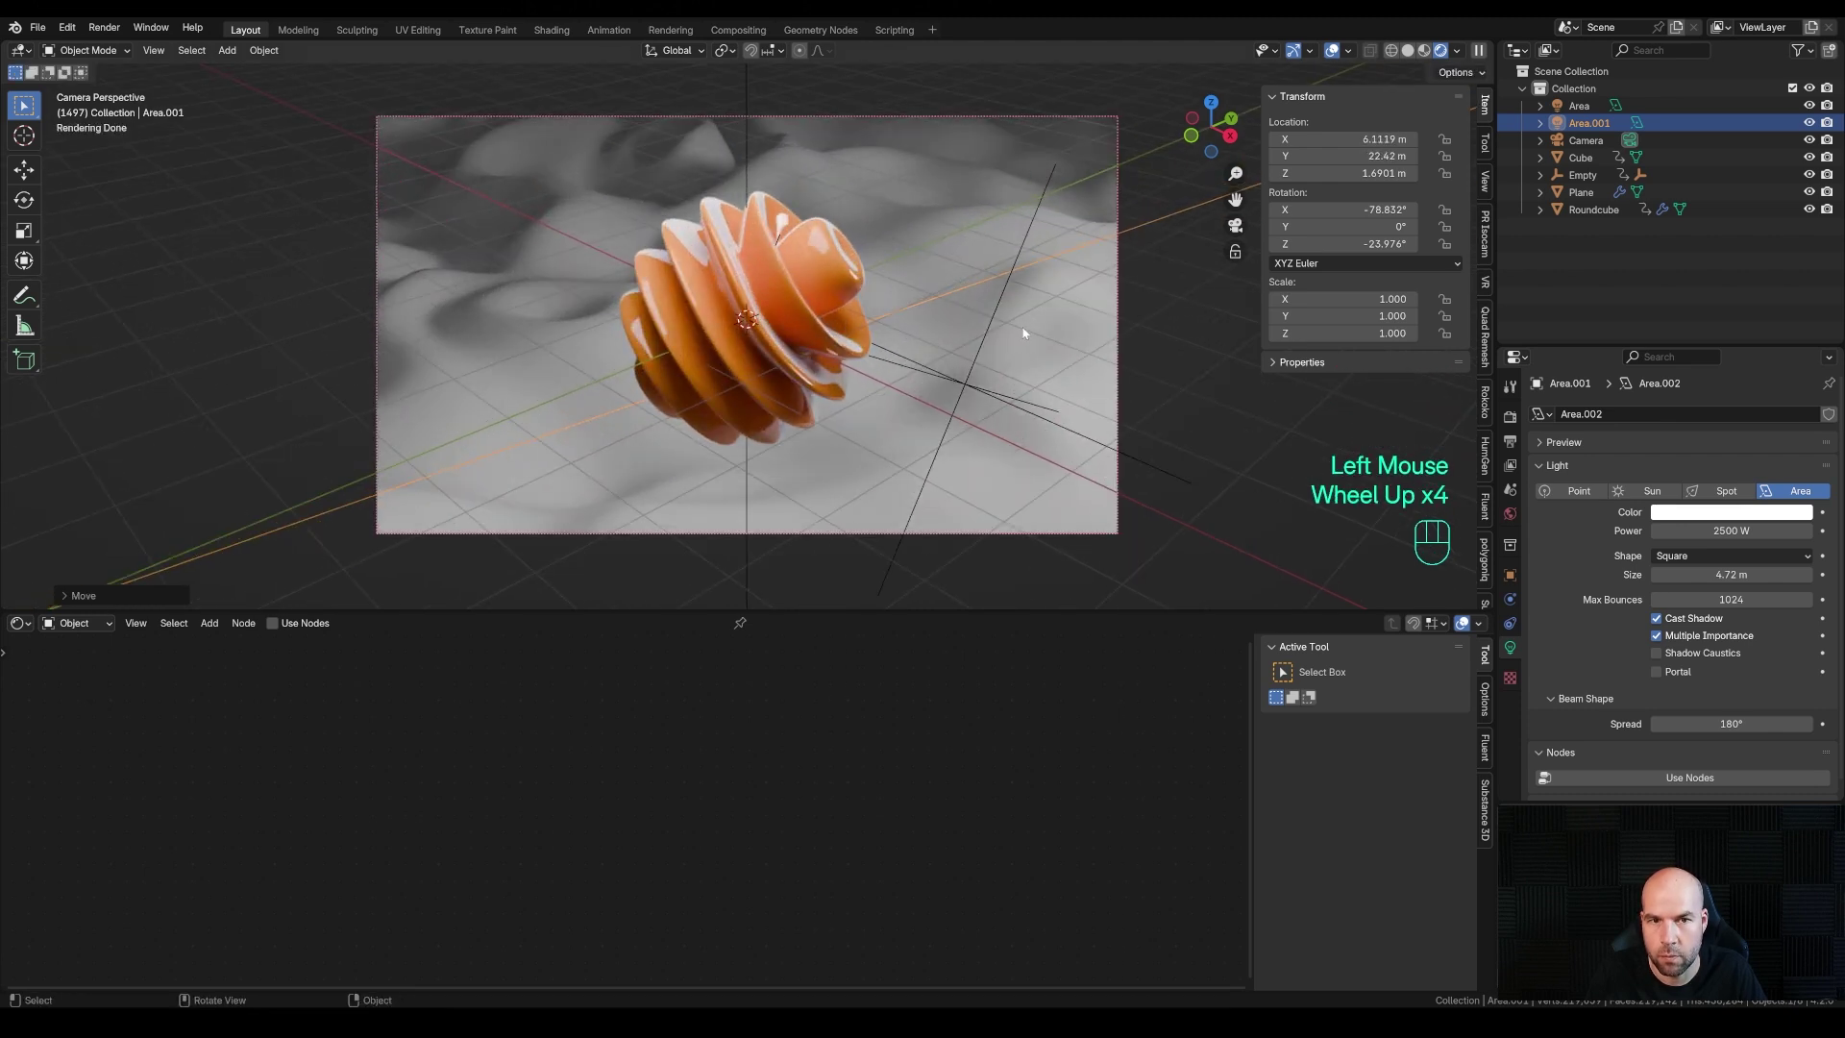
Set the color management look to Medium High Contrast and the exposure to about 0.812
left_click(1509, 416)
scroll(1573, 605, "down", 2)
left_click(1562, 790)
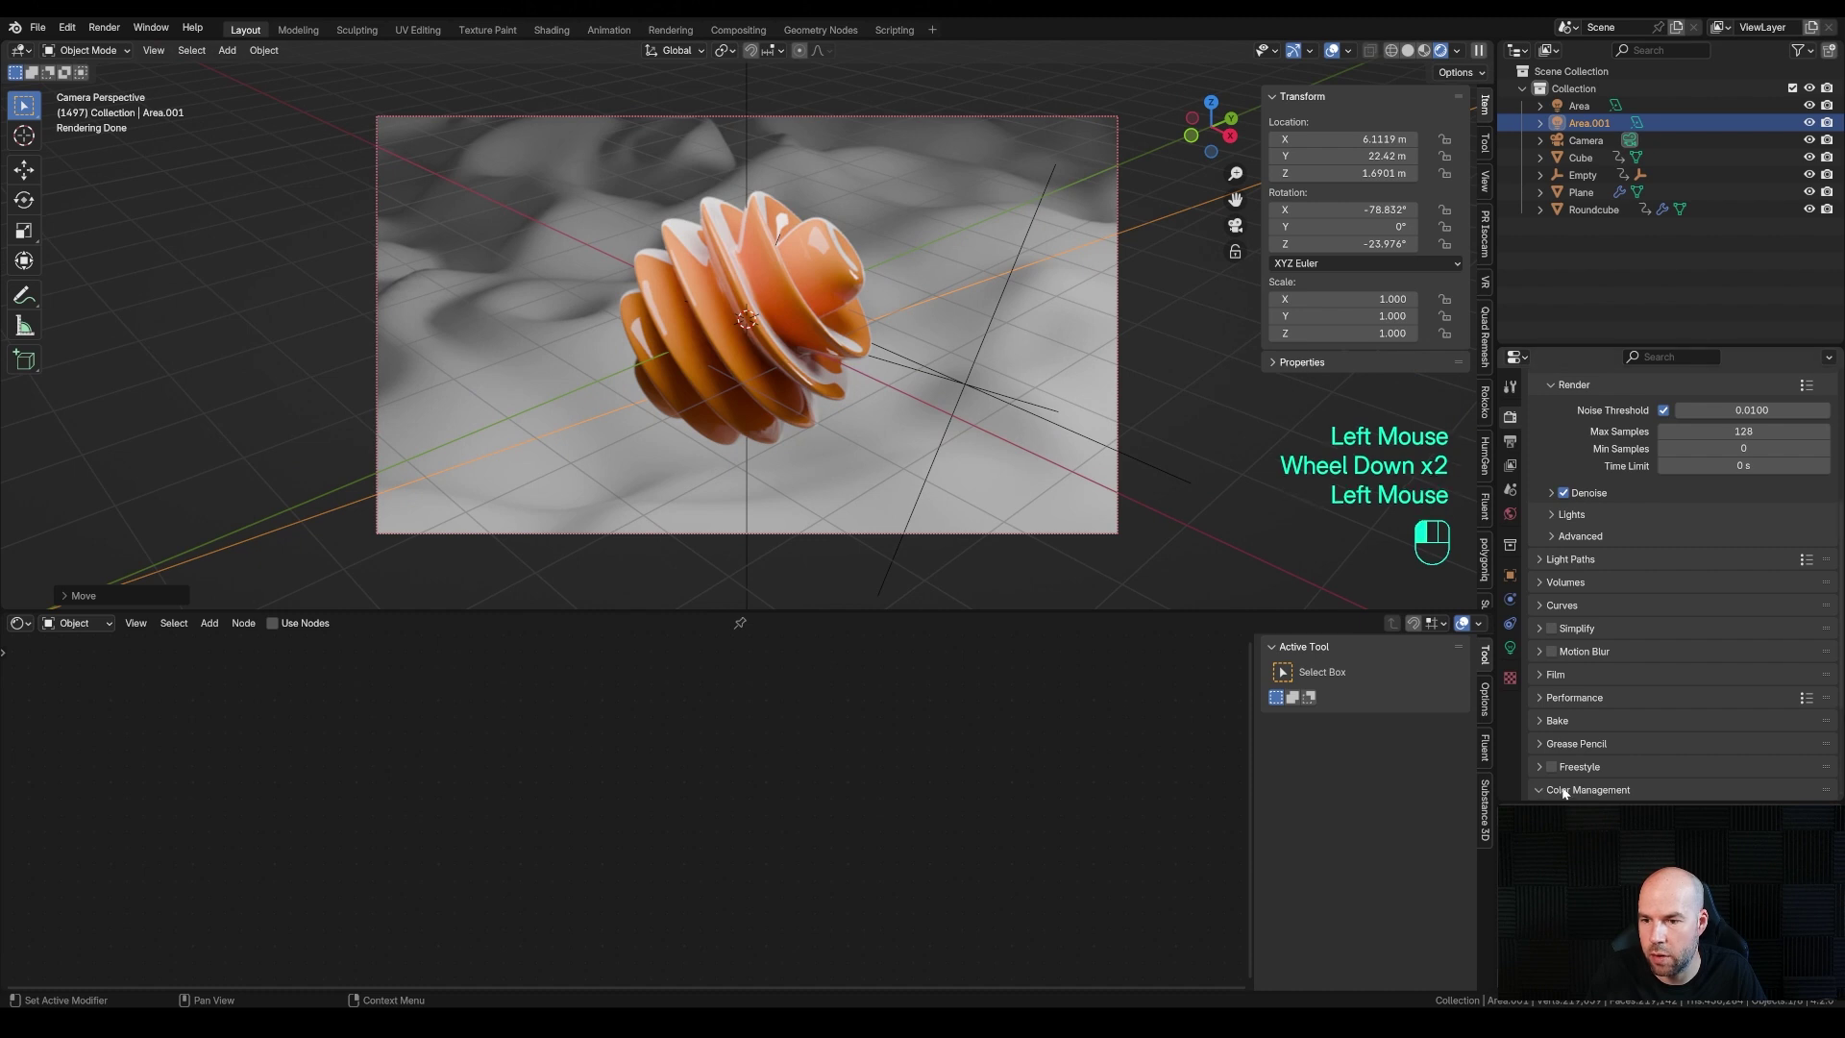
scroll(1566, 786, "down", 1)
left_click(1715, 678)
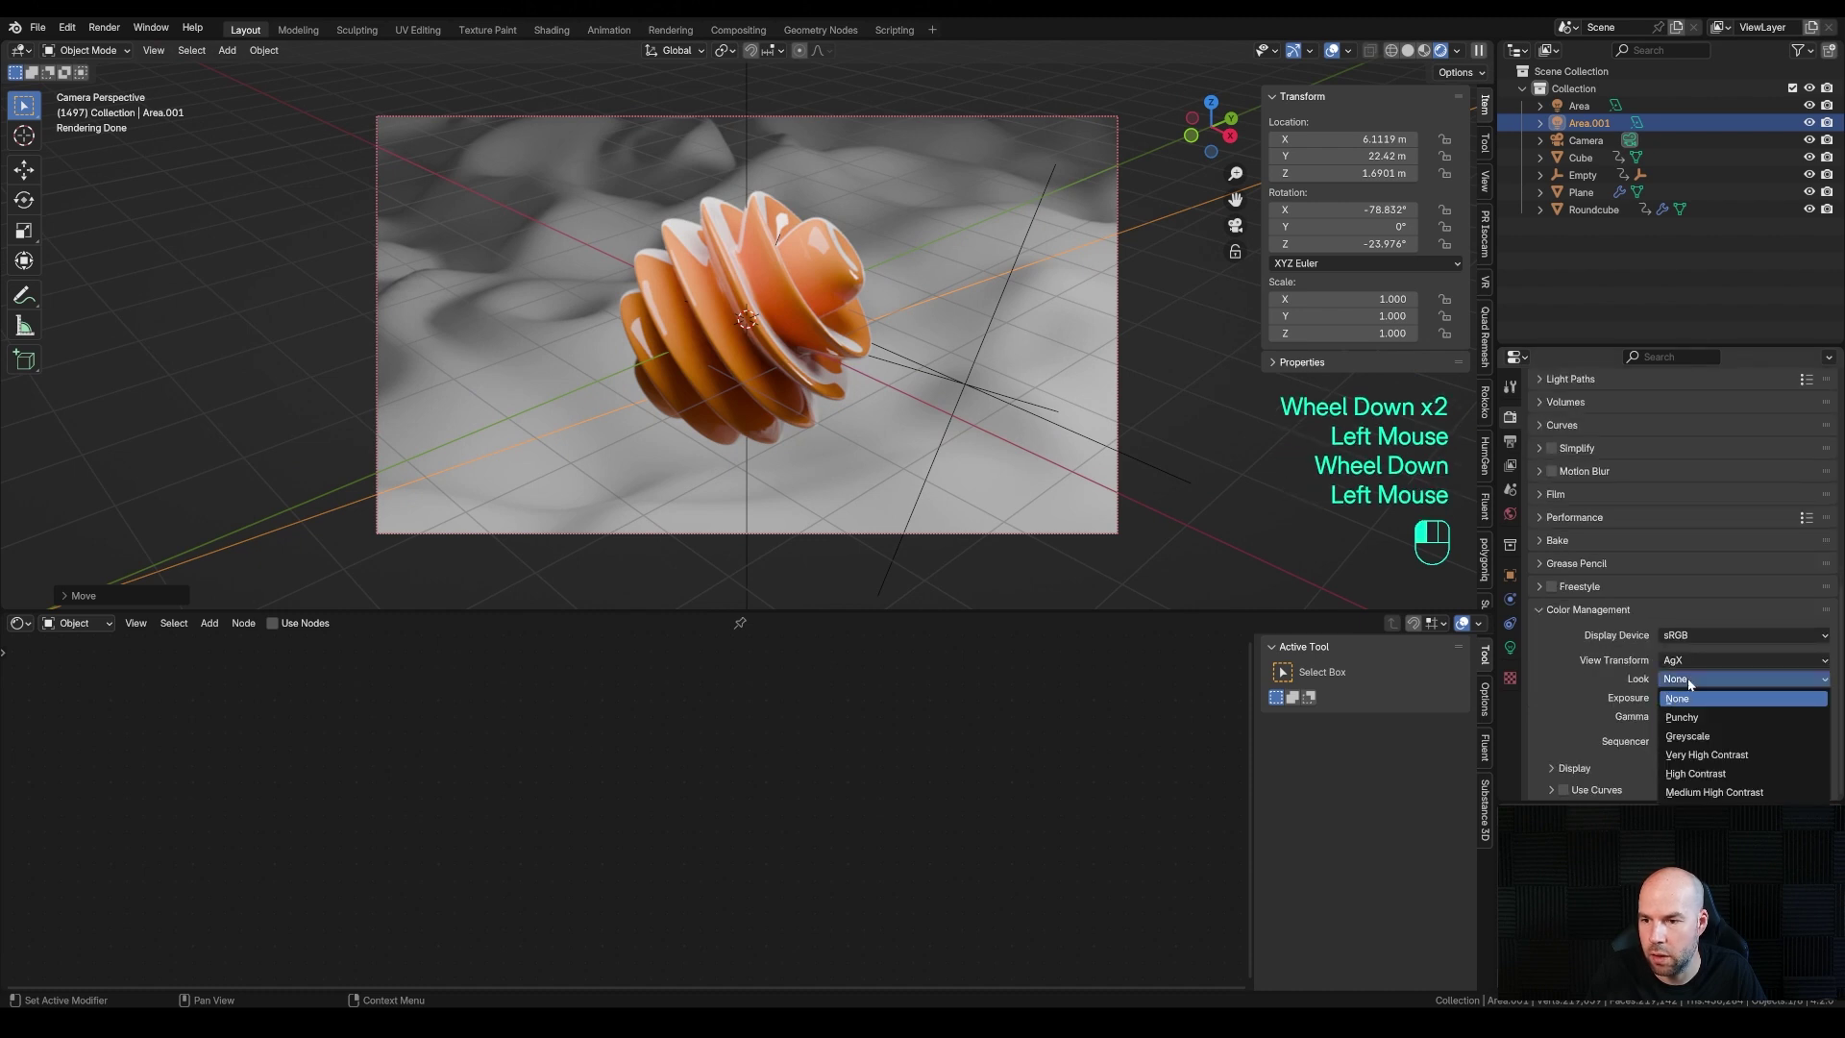
left_click(1705, 778)
left_click_drag(1737, 698, 1750, 699, "shift")
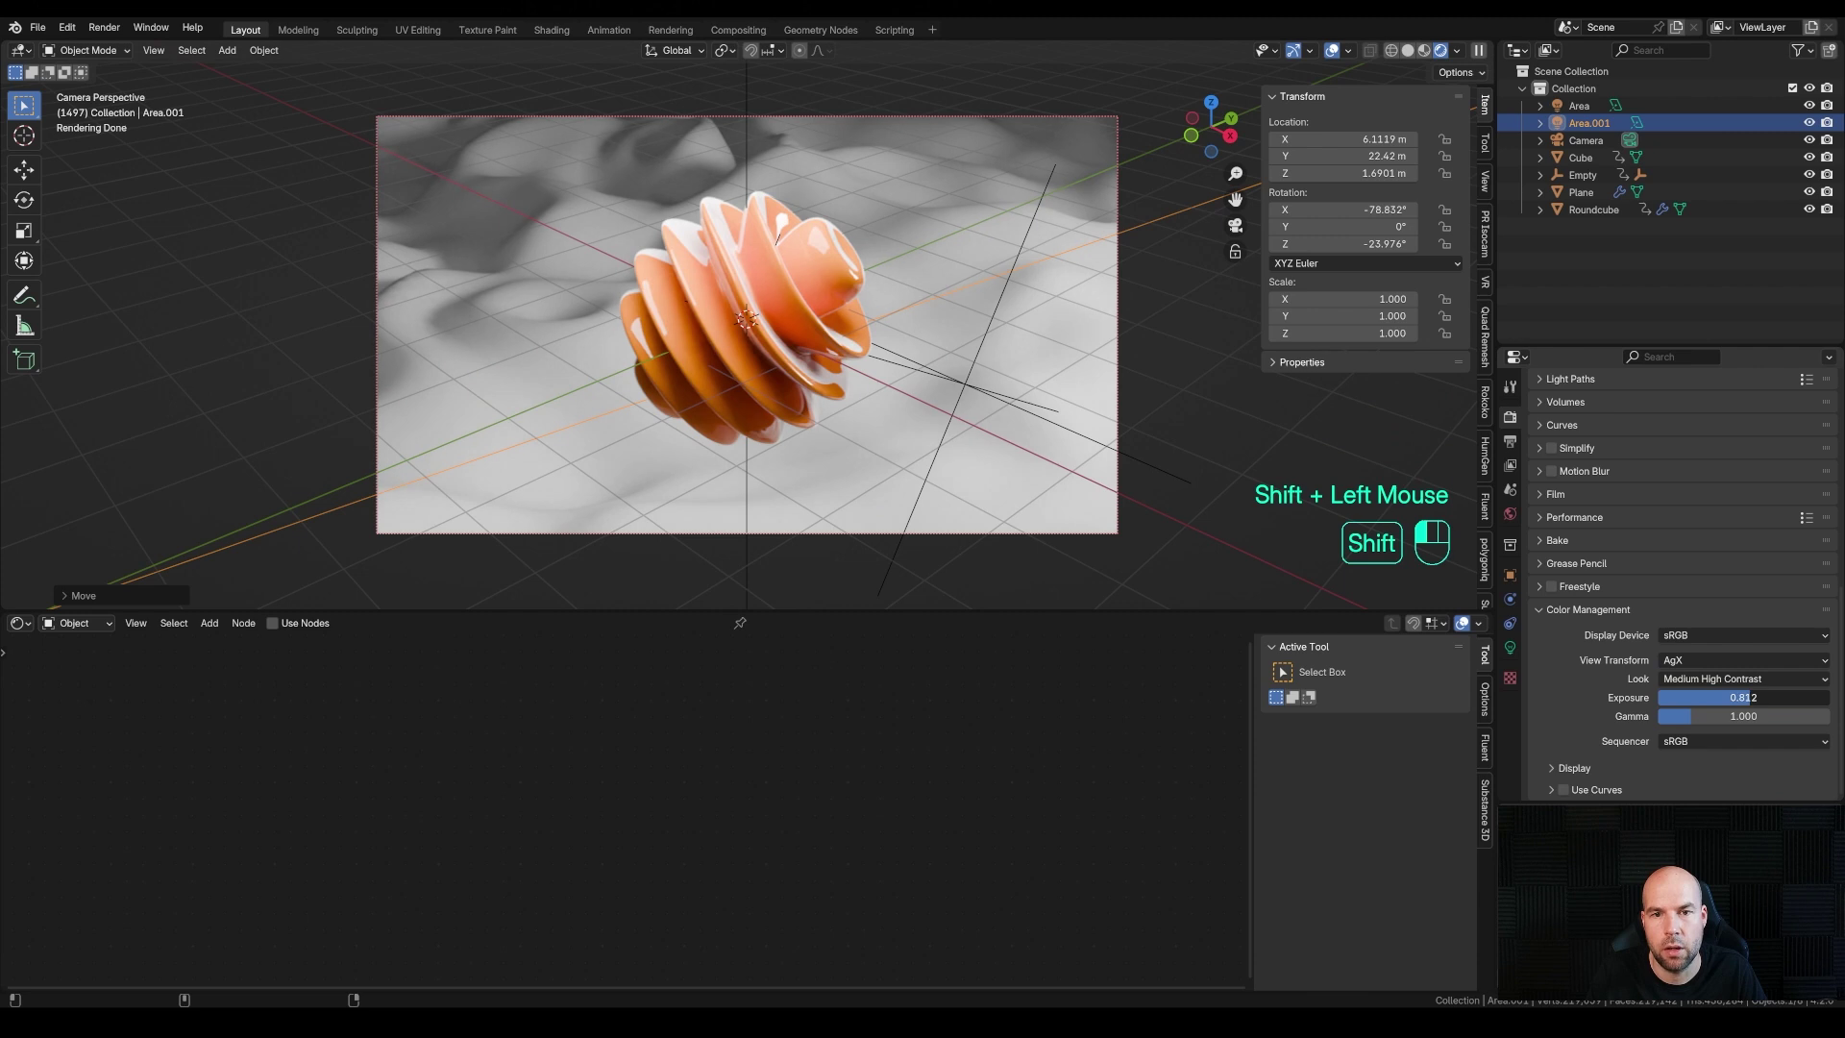
Play the animation in the rendered camera view to check the lighting and contrast
key("space")
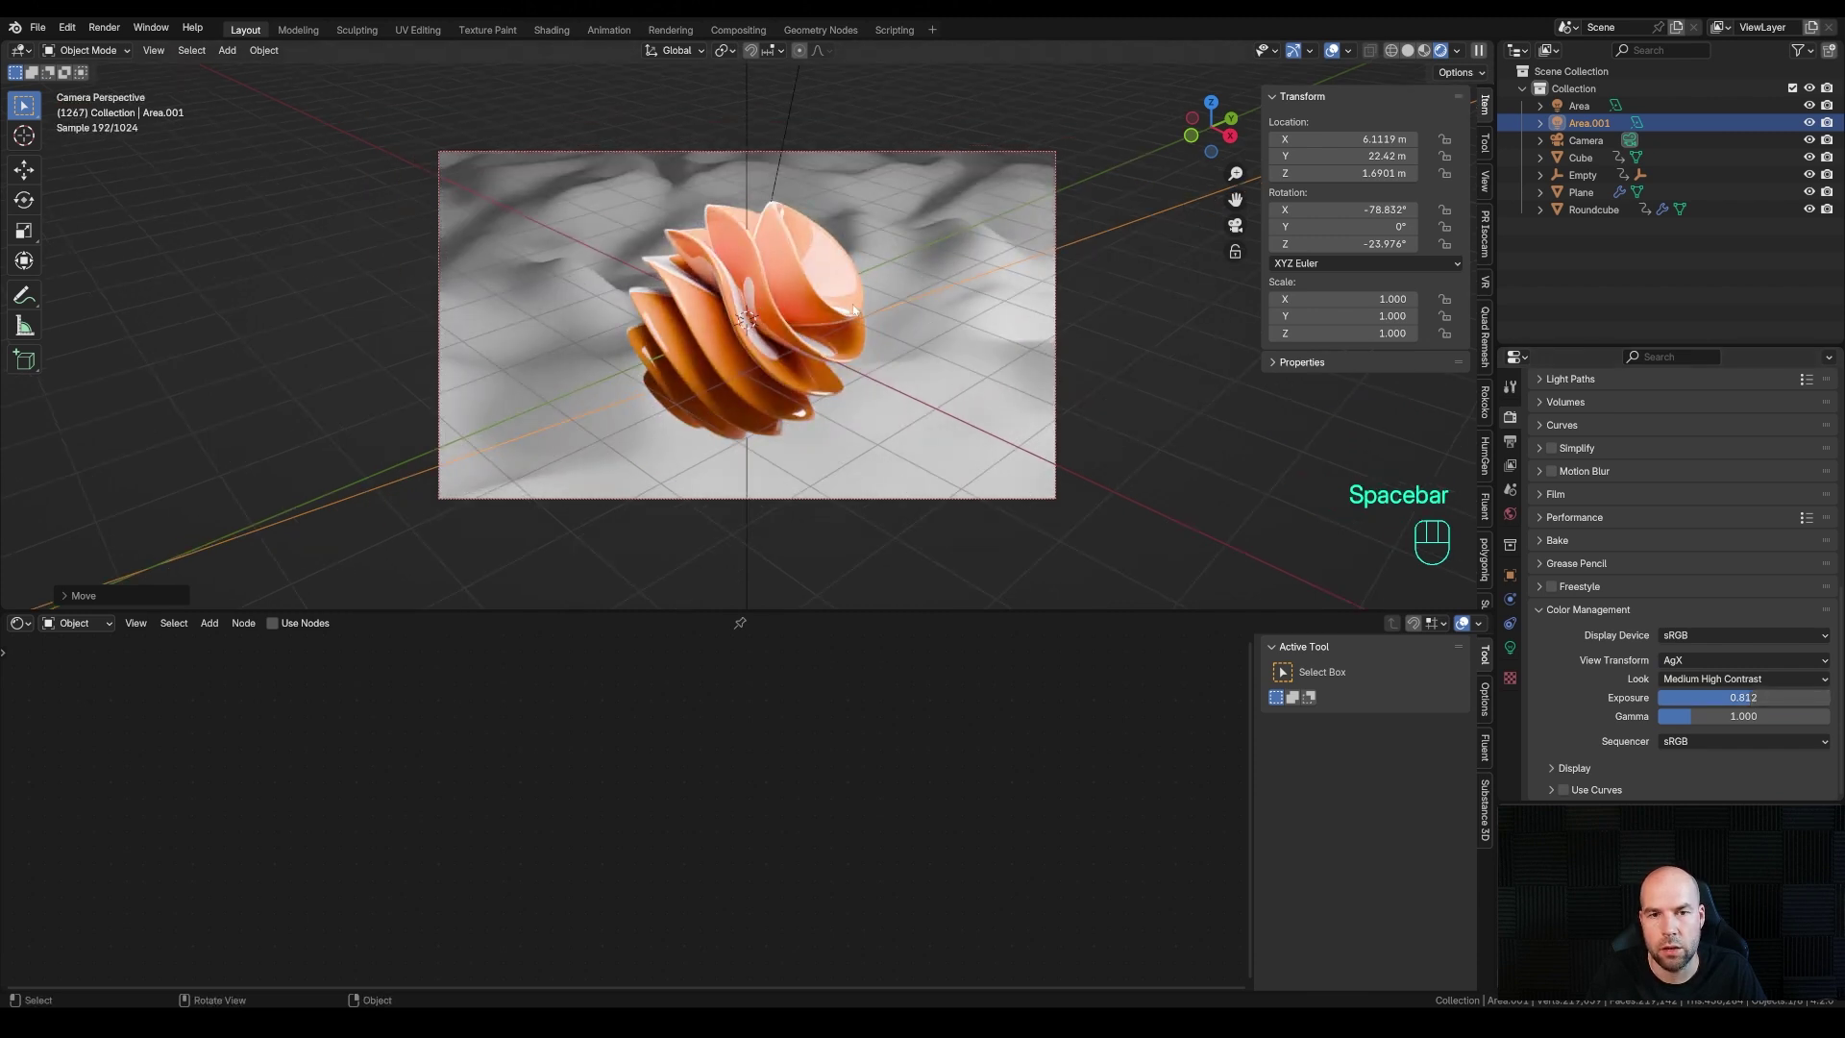
key("space")
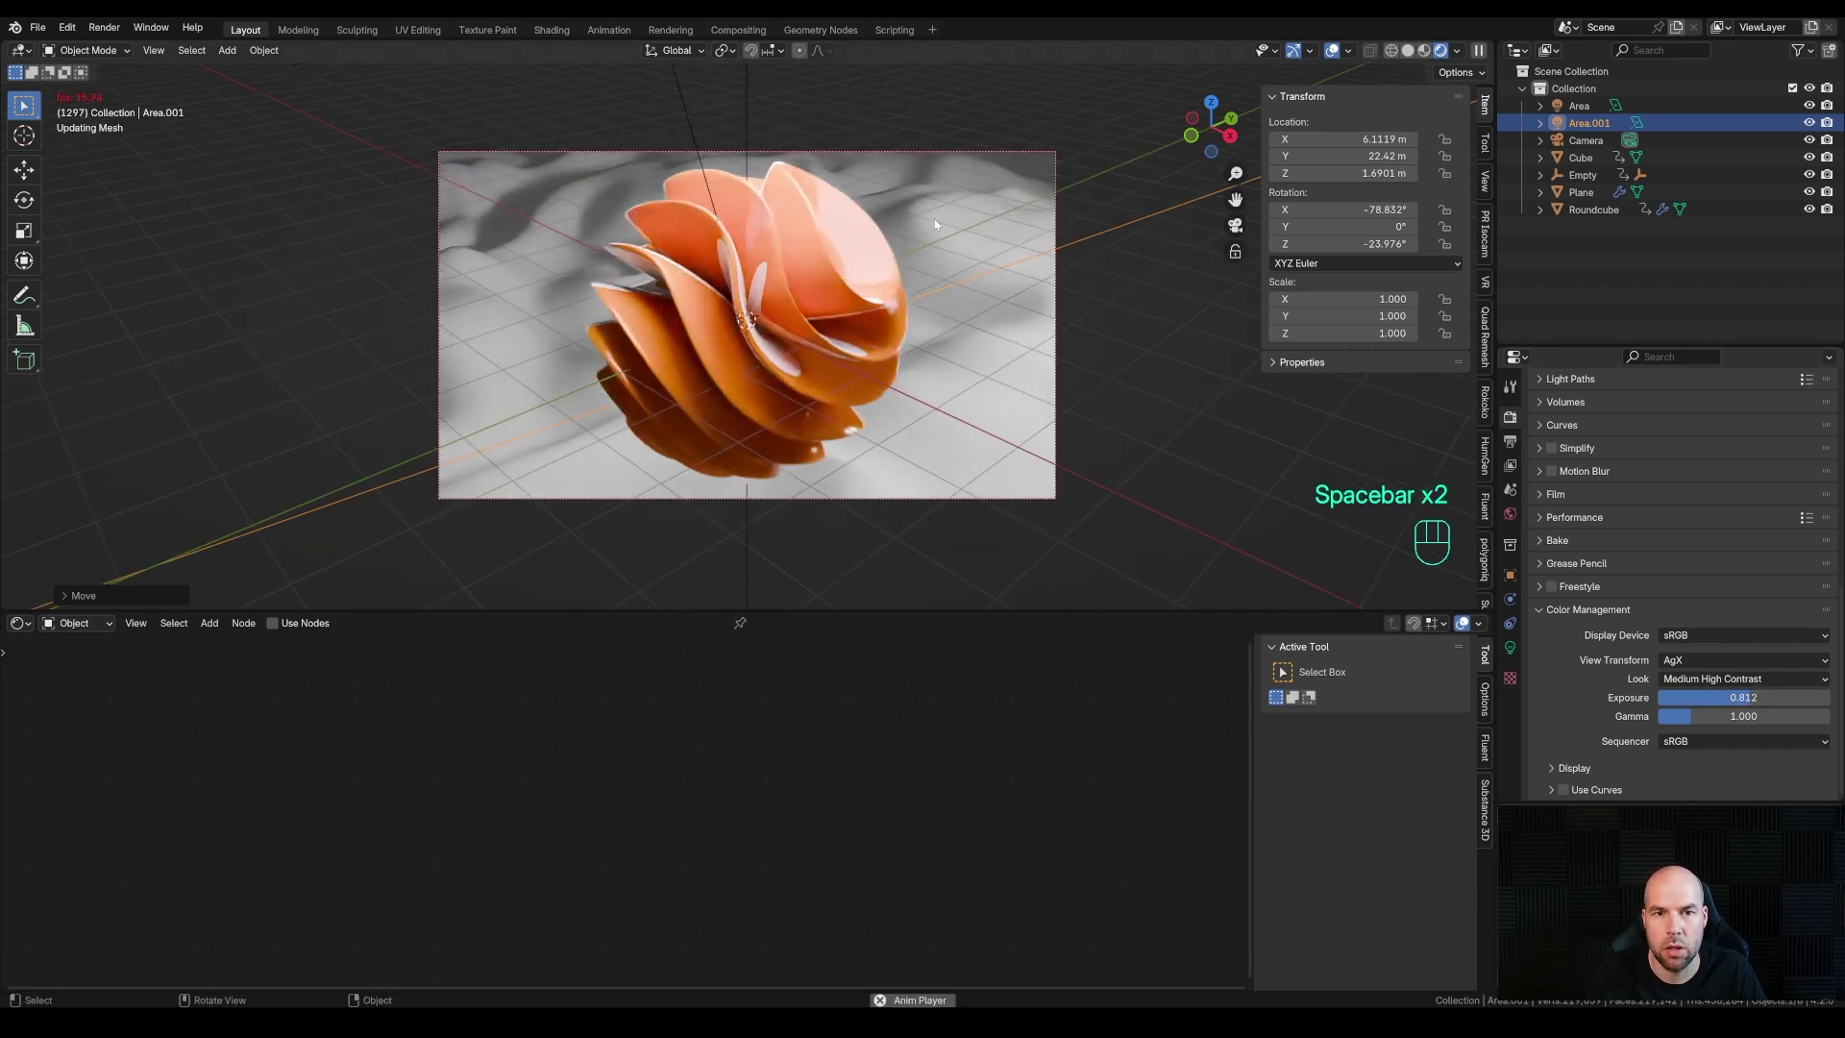
key("space")
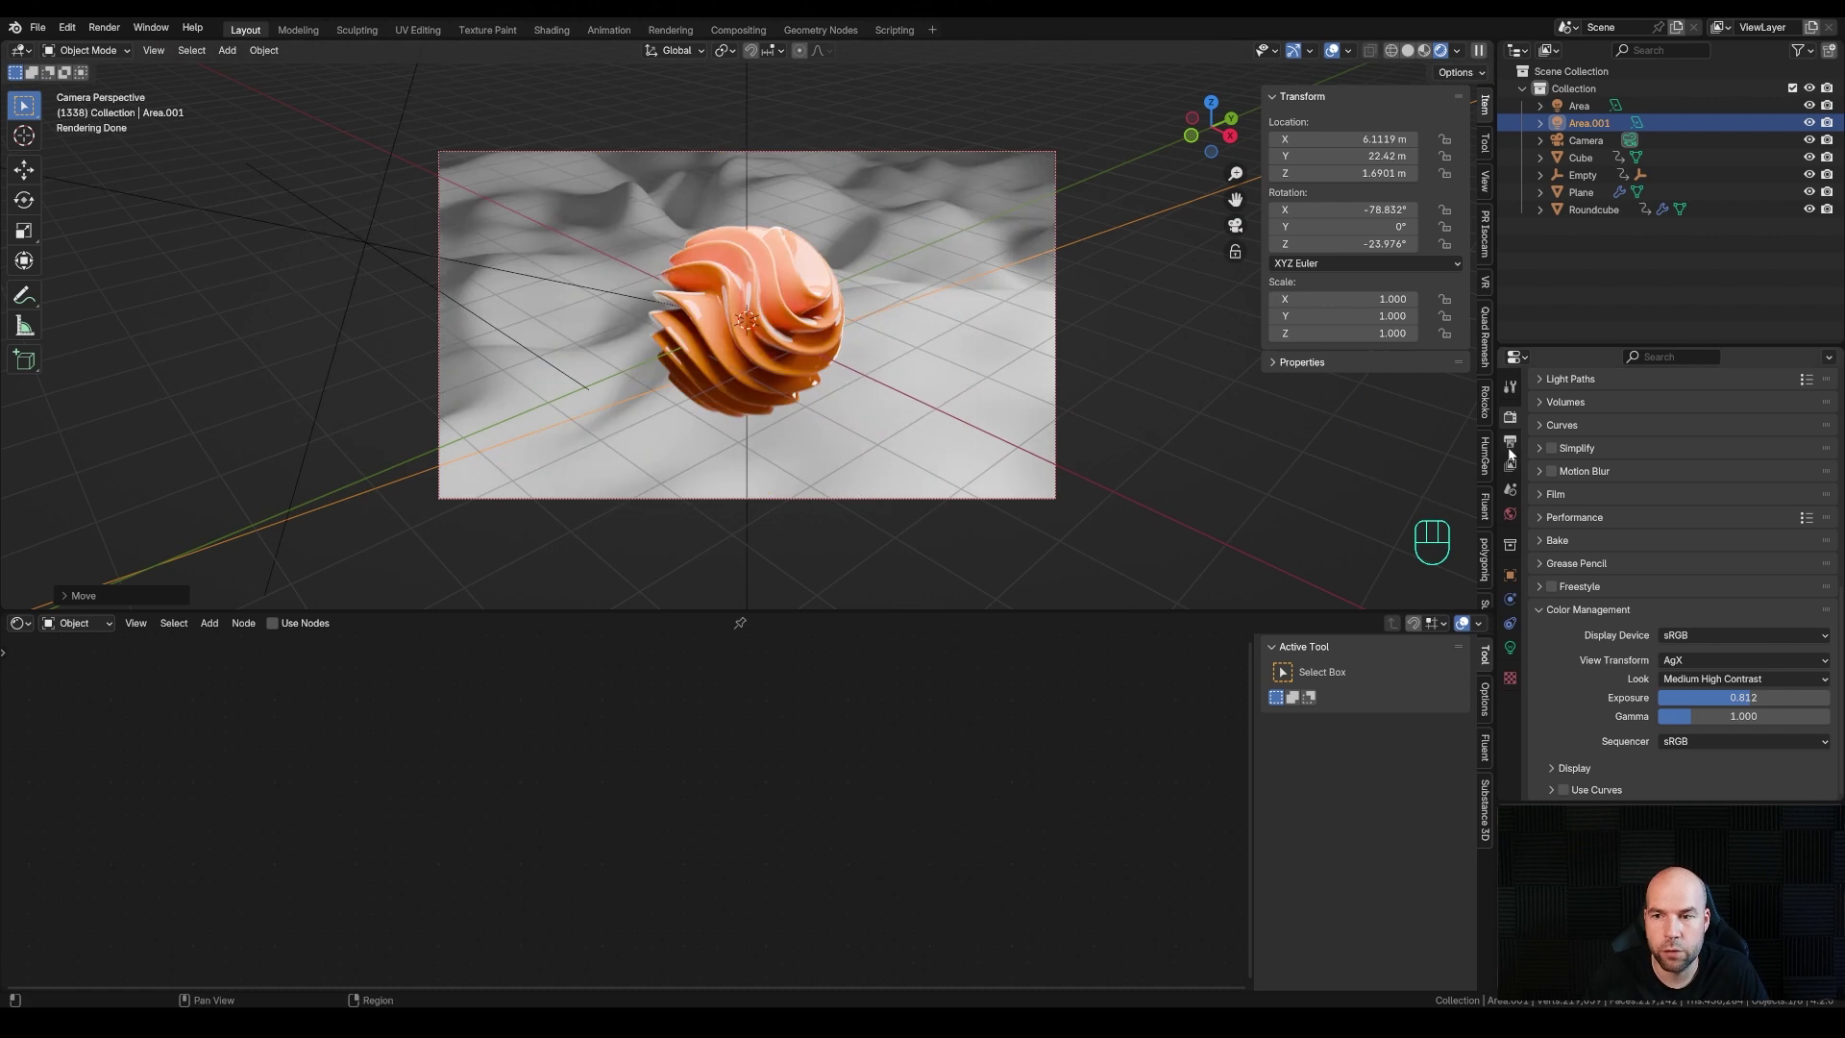
Set the render output's file format to FFmpeg Video with an MPEG-4 encoding container
left_click(1509, 443)
left_click(1728, 623)
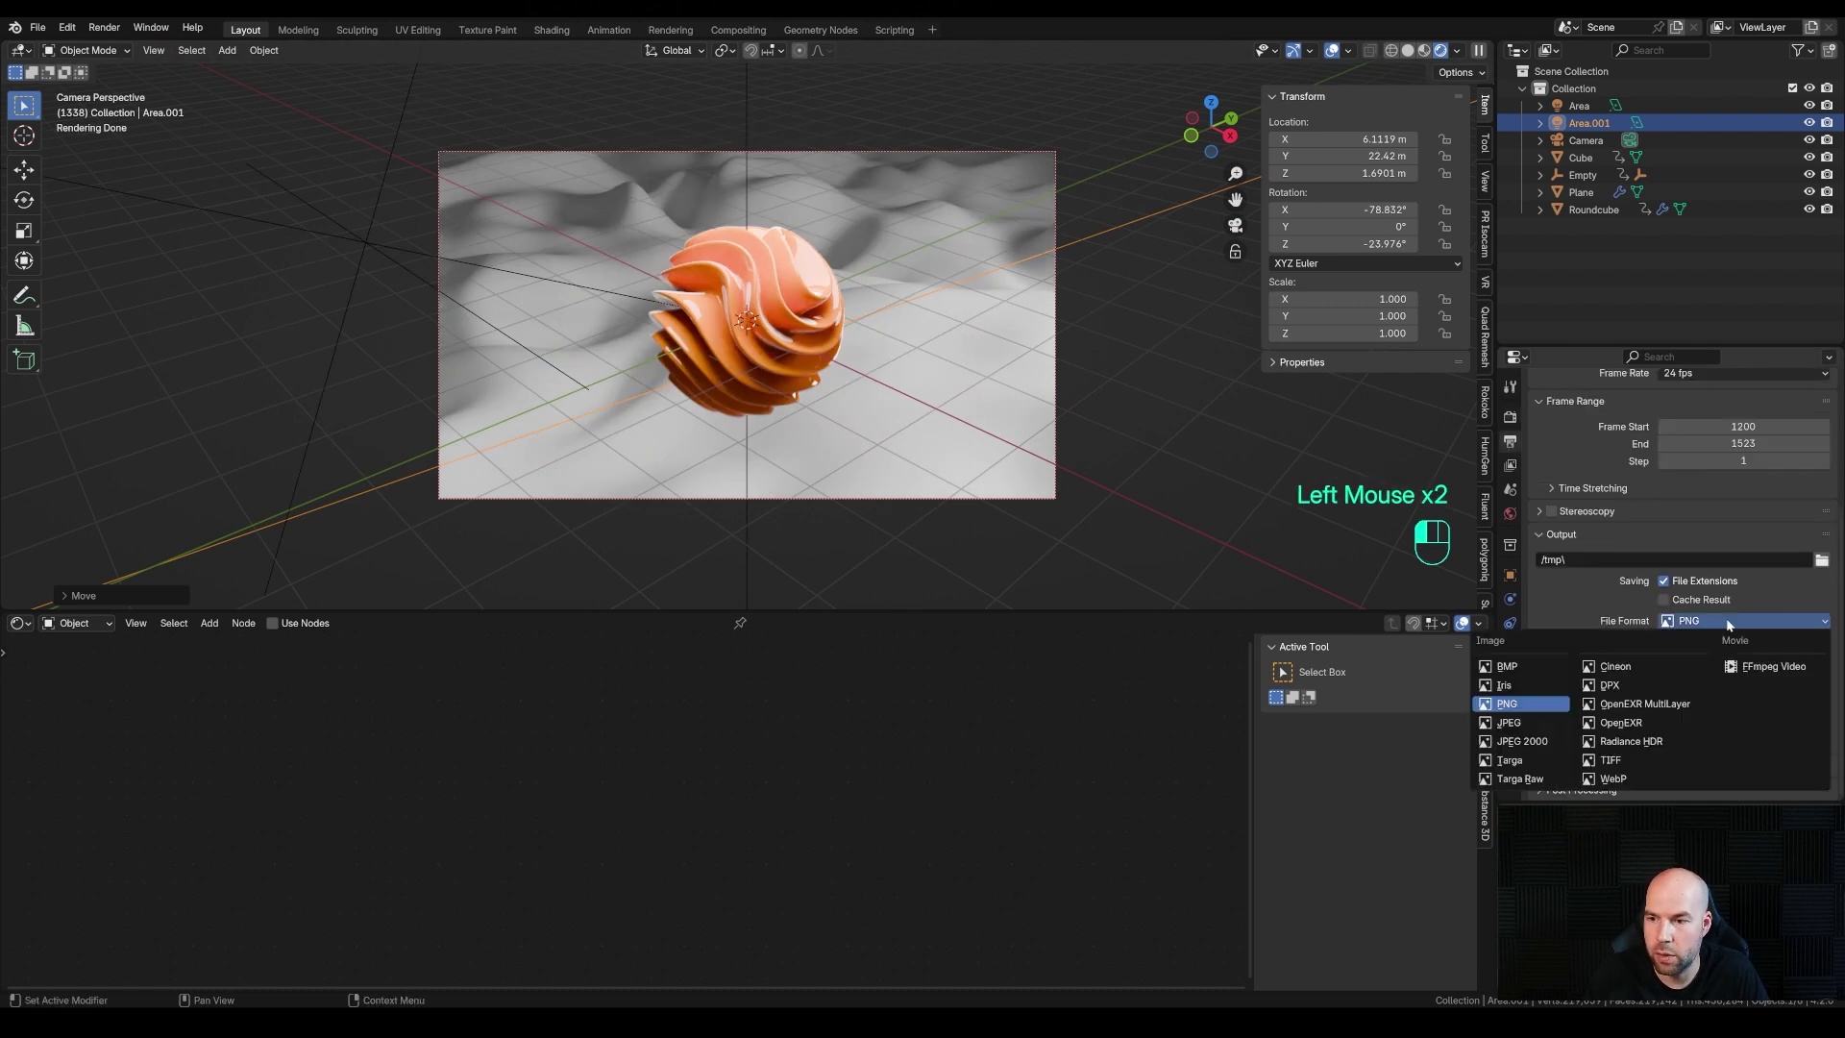
left_click(1762, 667)
scroll(1607, 670, "down", 2)
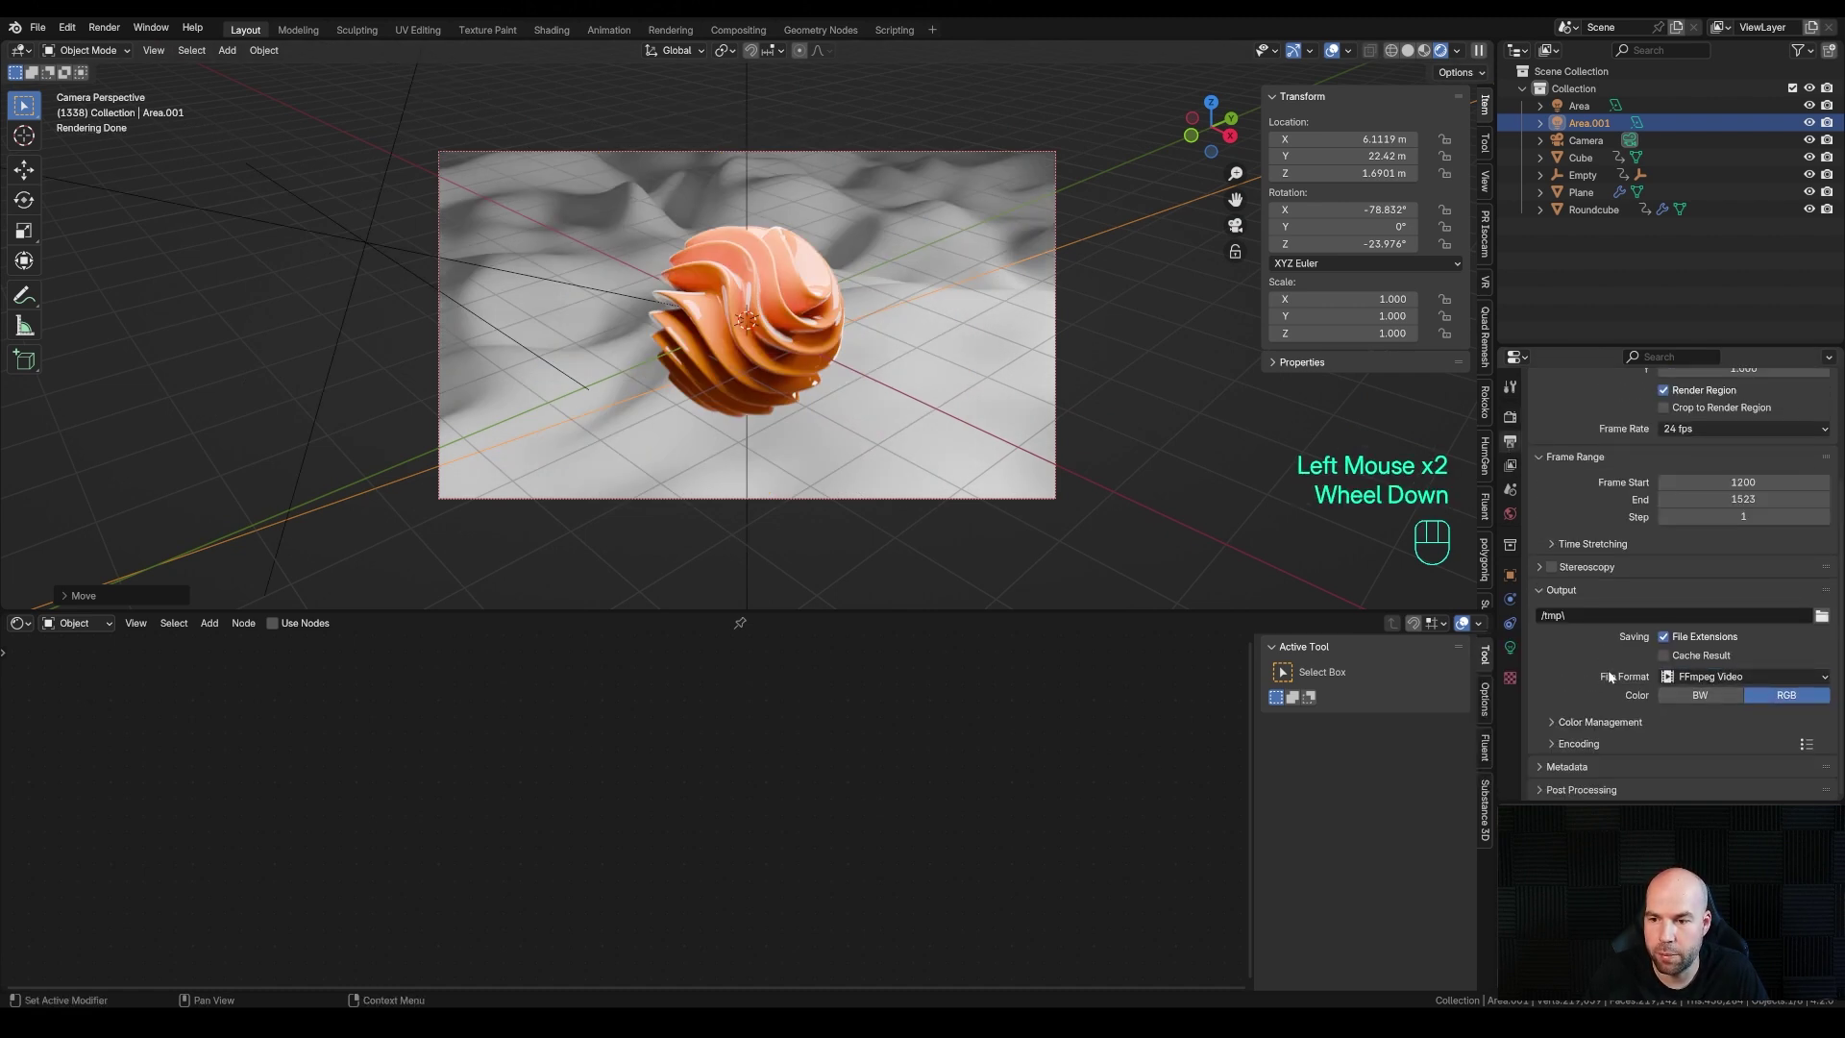
left_click(1577, 722)
left_click(1576, 721)
left_click(1578, 744)
scroll(1659, 735, "down", 2)
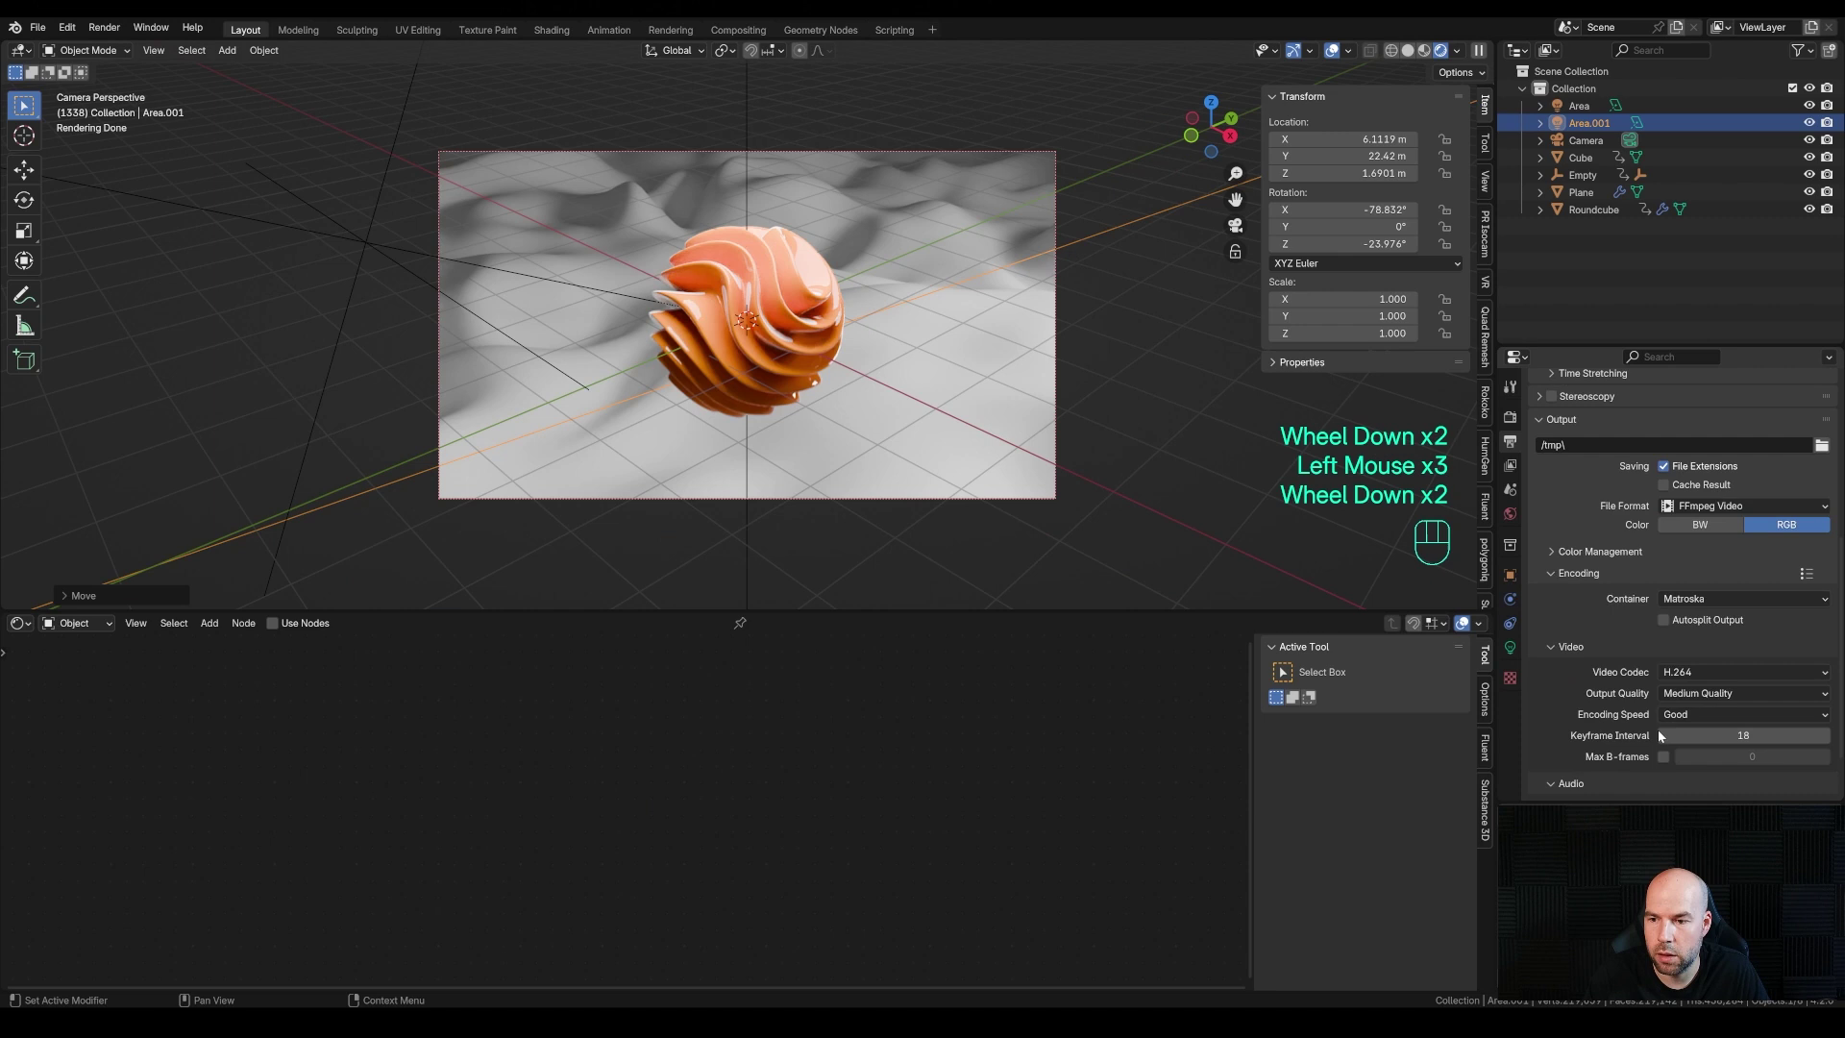
left_click(1708, 595)
left_click(1697, 652)
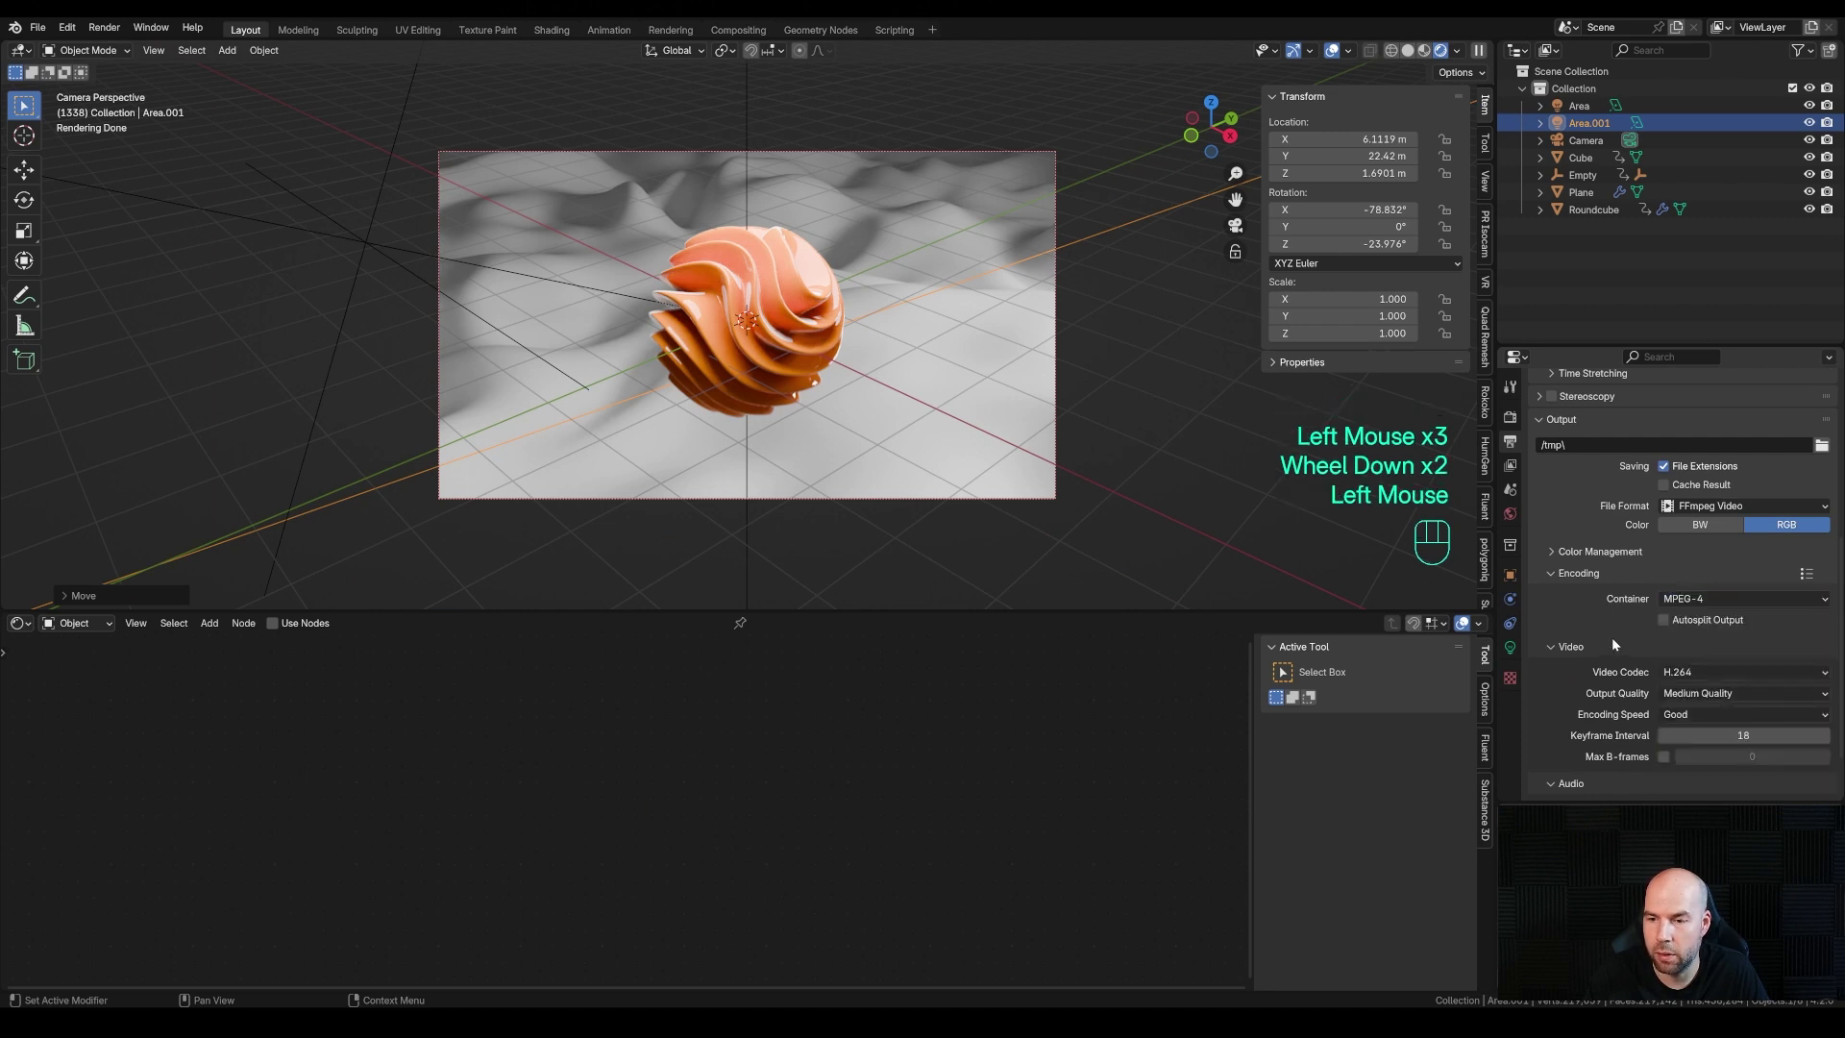
Set the video output's audio codec to AAC and look over the output settings
scroll(1585, 663, "down", 2)
left_click(1691, 738)
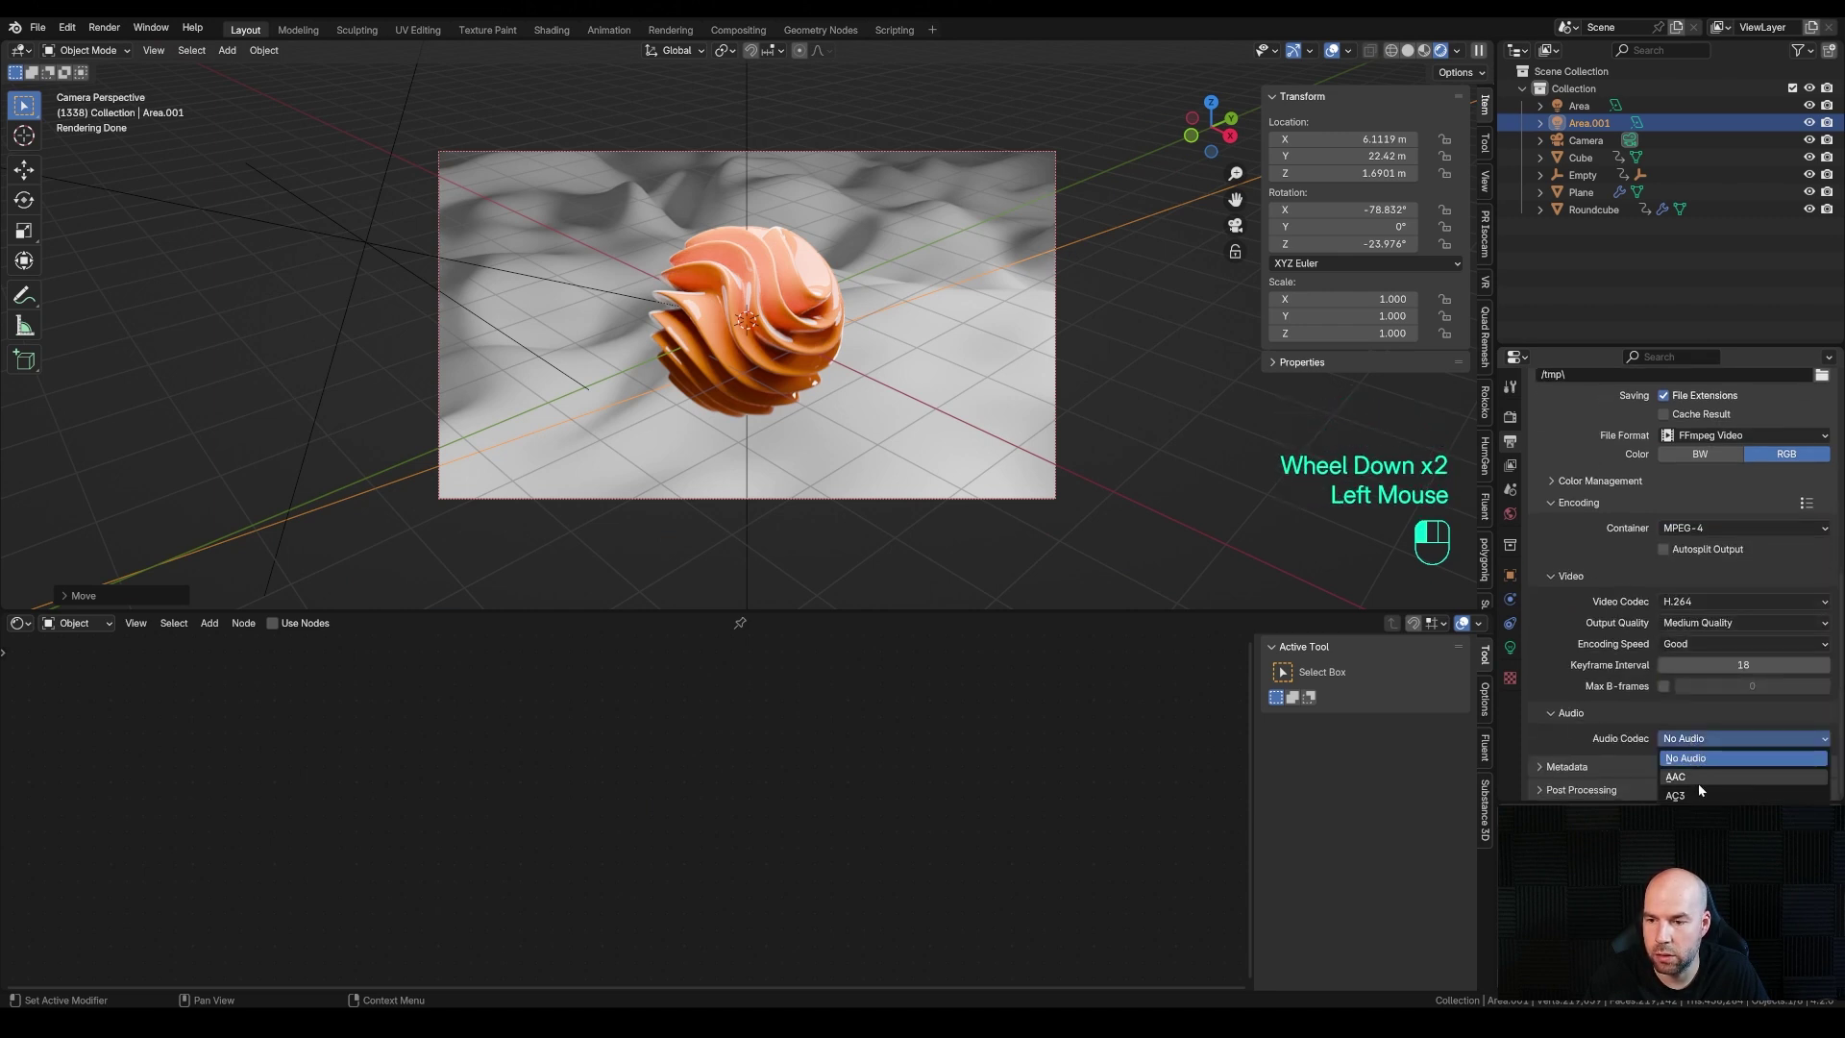
left_click(1698, 776)
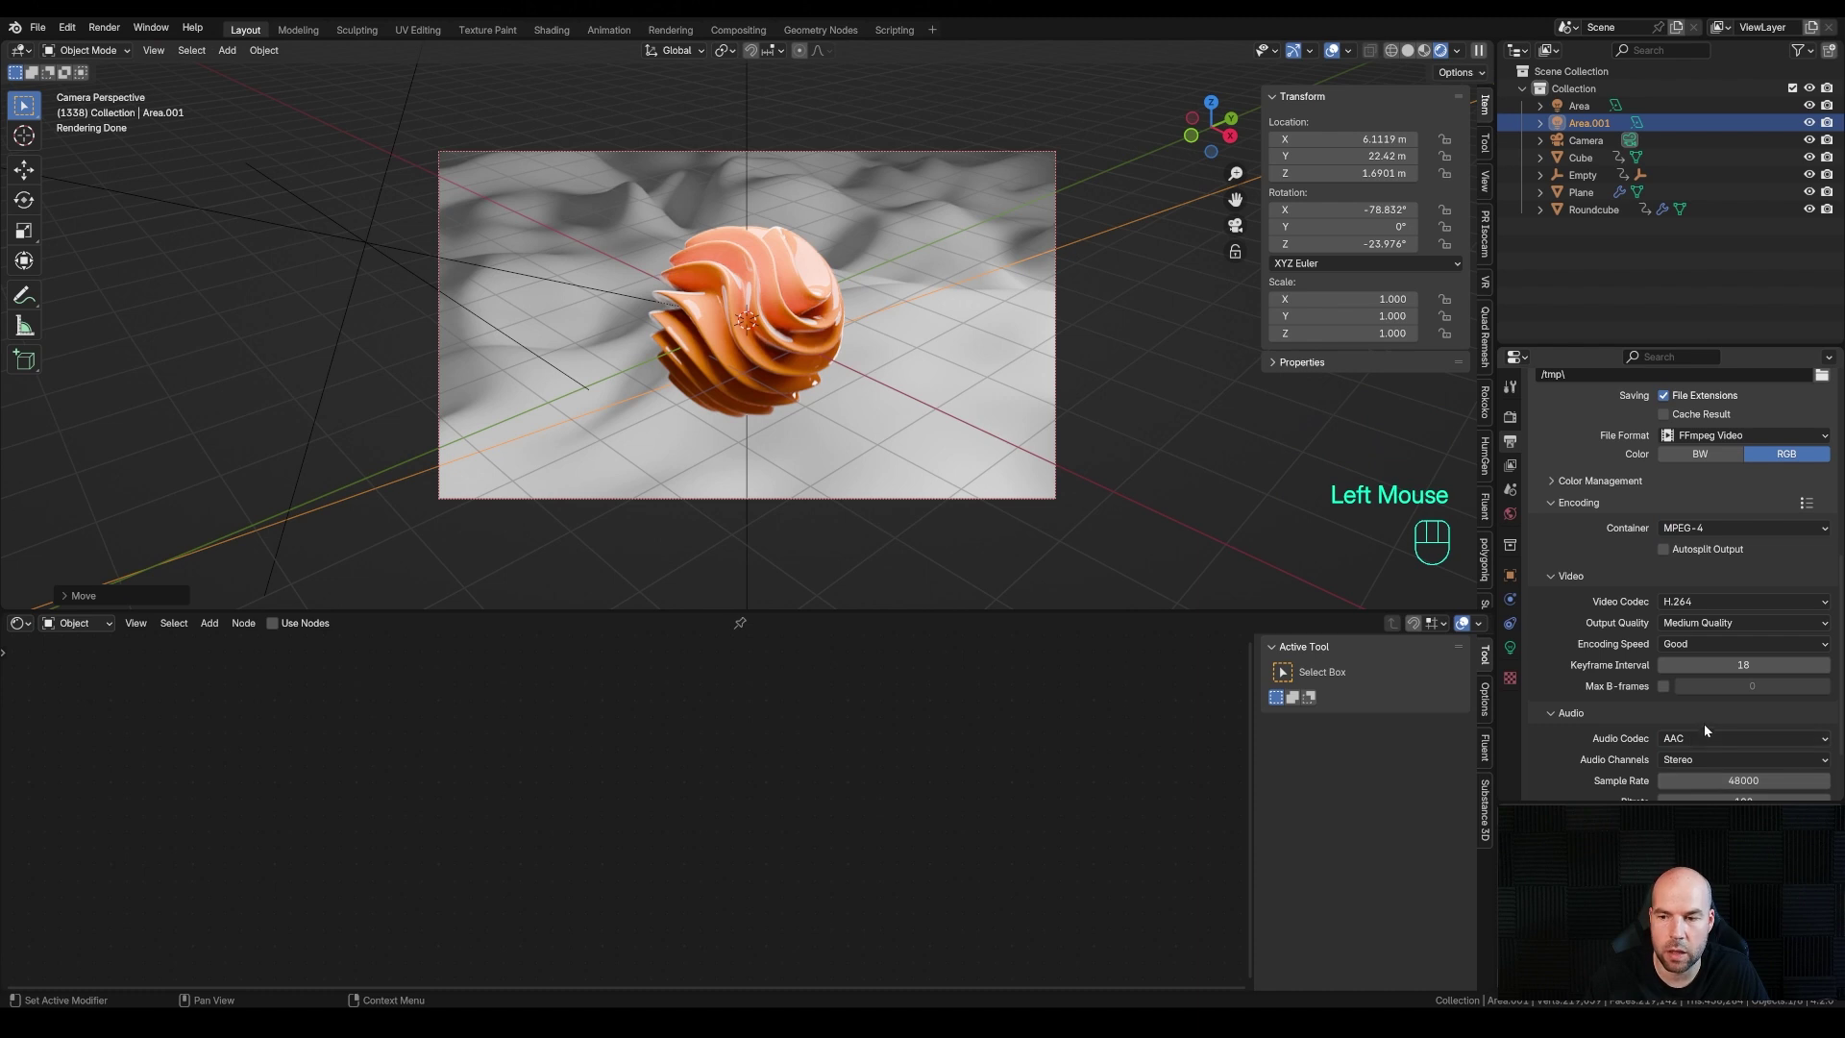
scroll(1703, 723, "down", 2)
scroll(1709, 694, "up", 2)
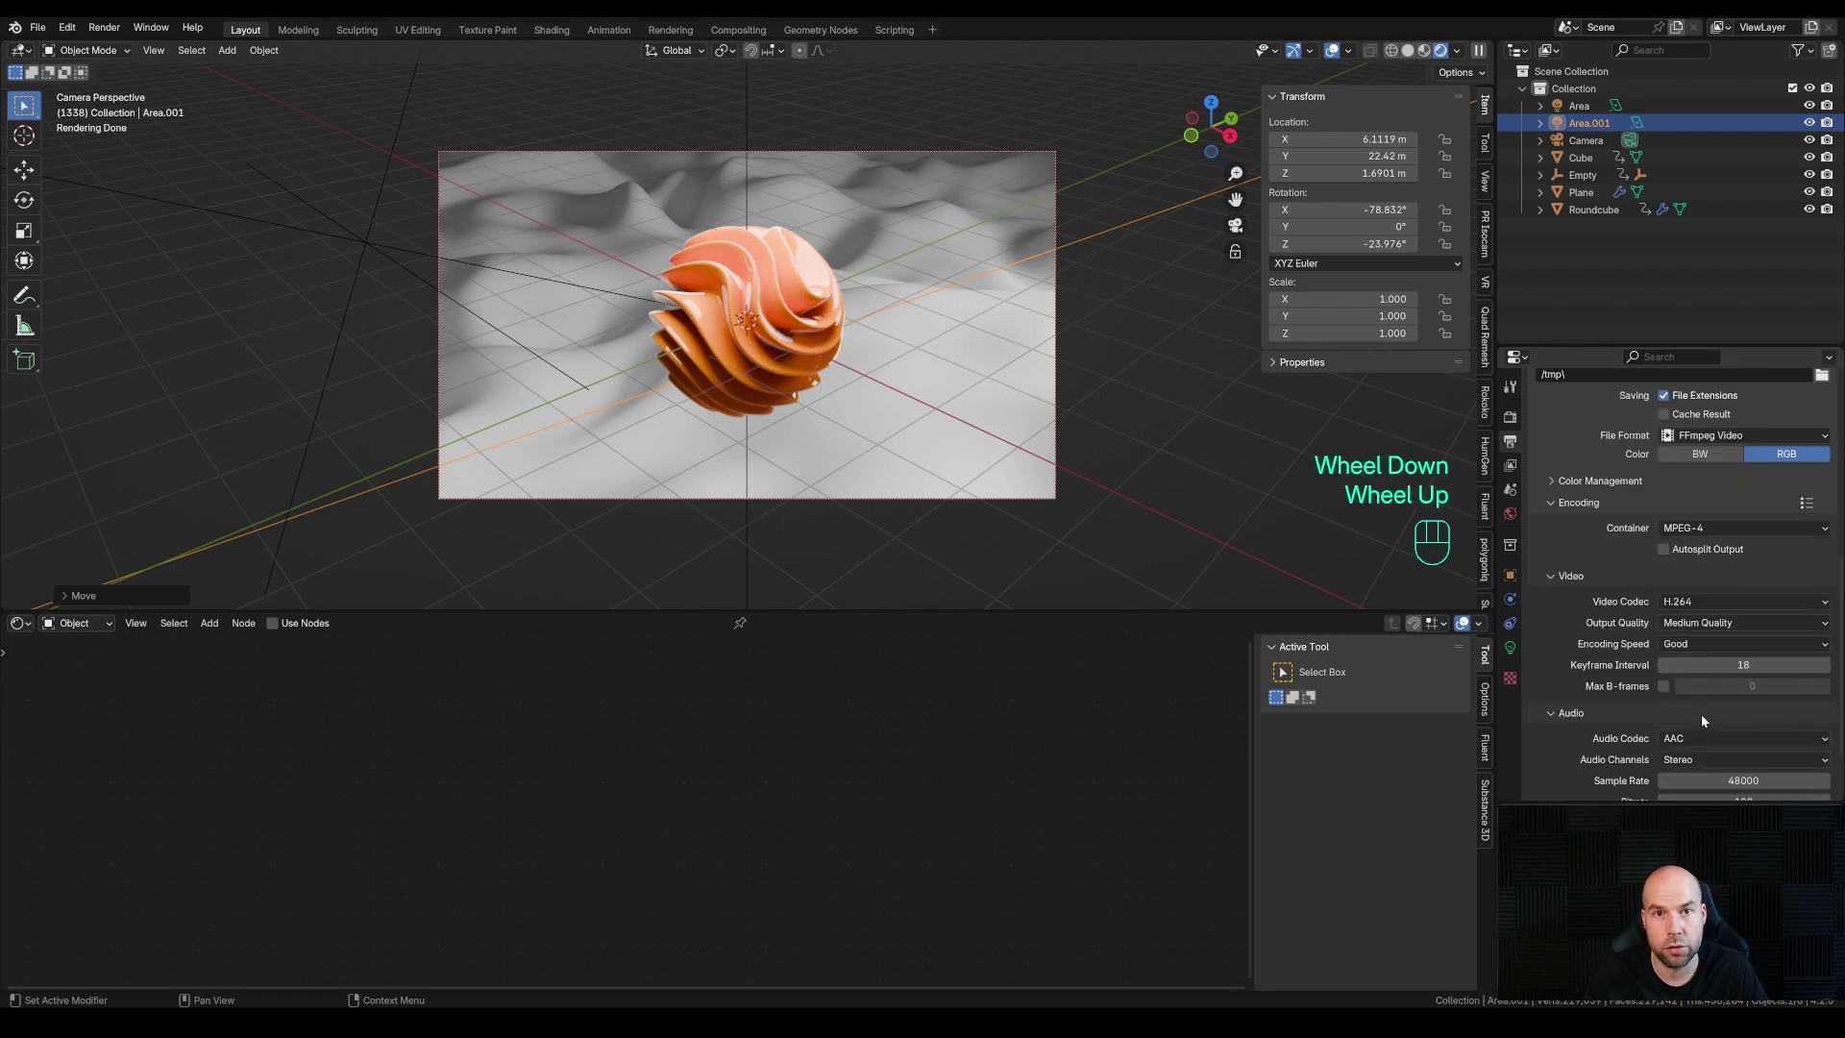
scroll(1693, 728, "up", 3)
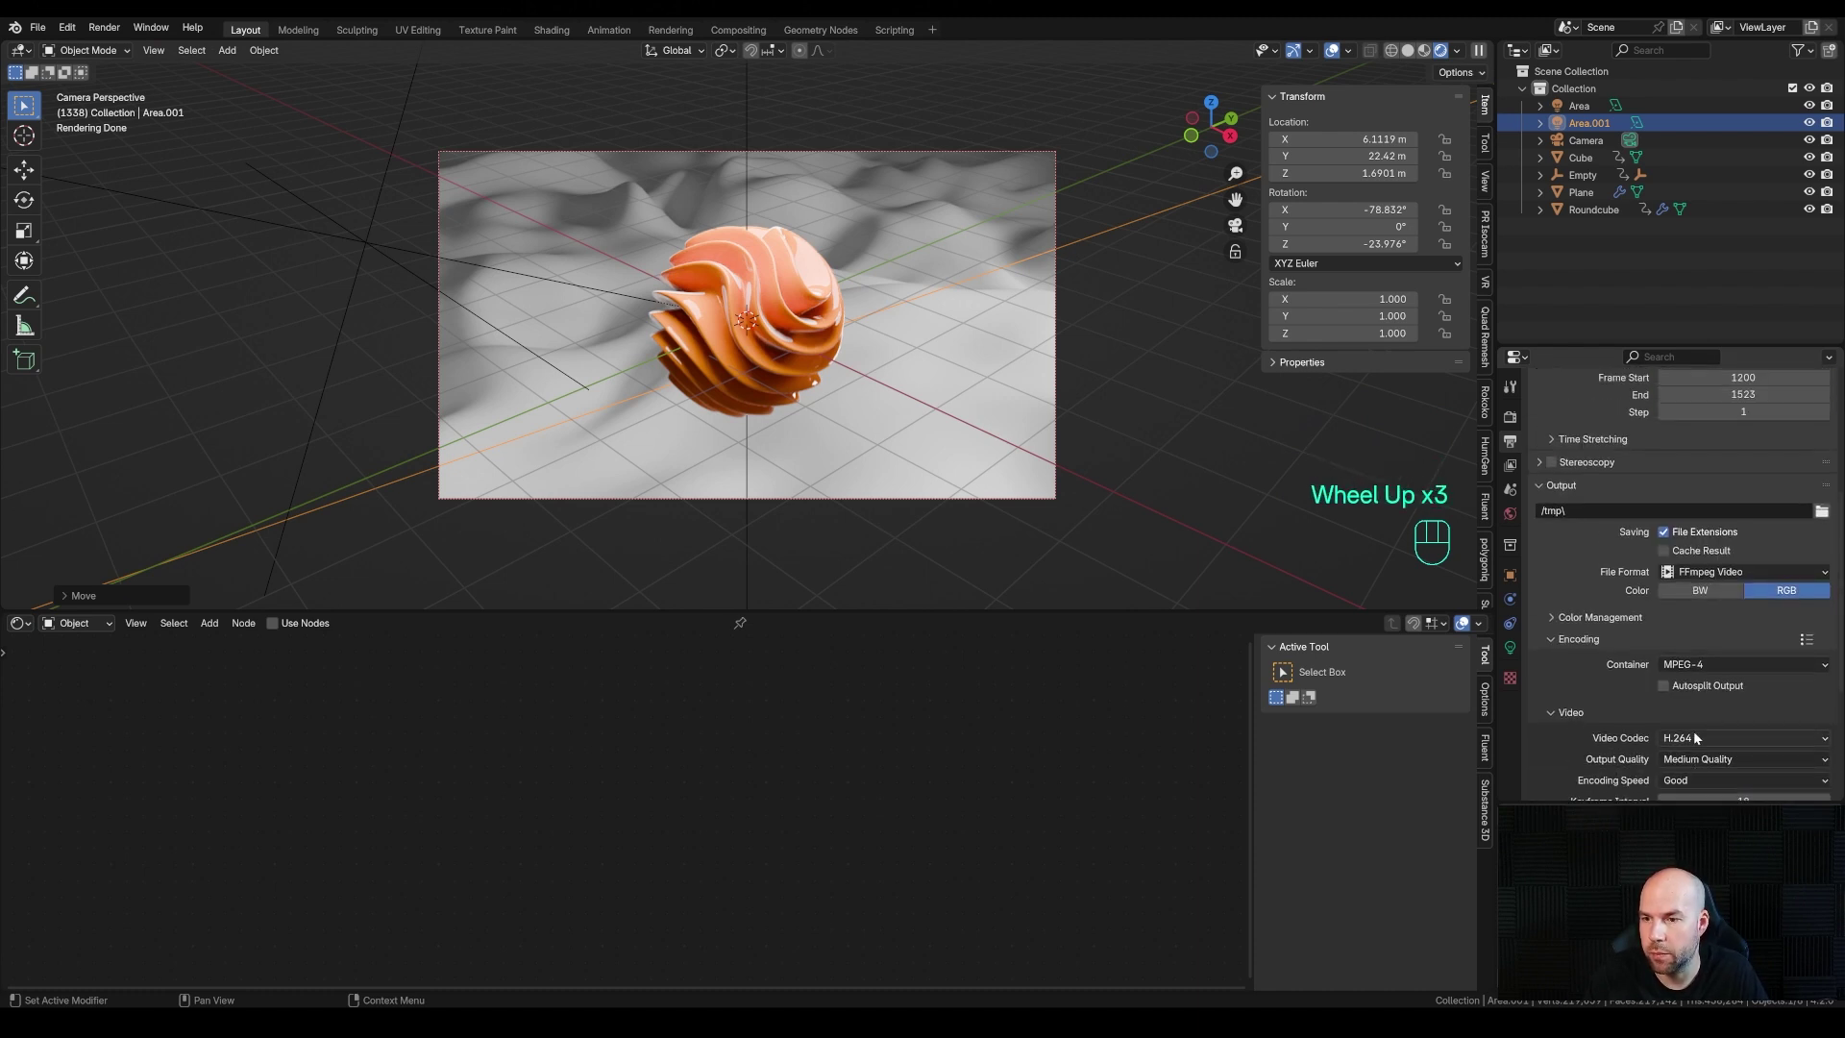
Show the available render commands and preview the finished animation through the camera once more
left_click(93, 32)
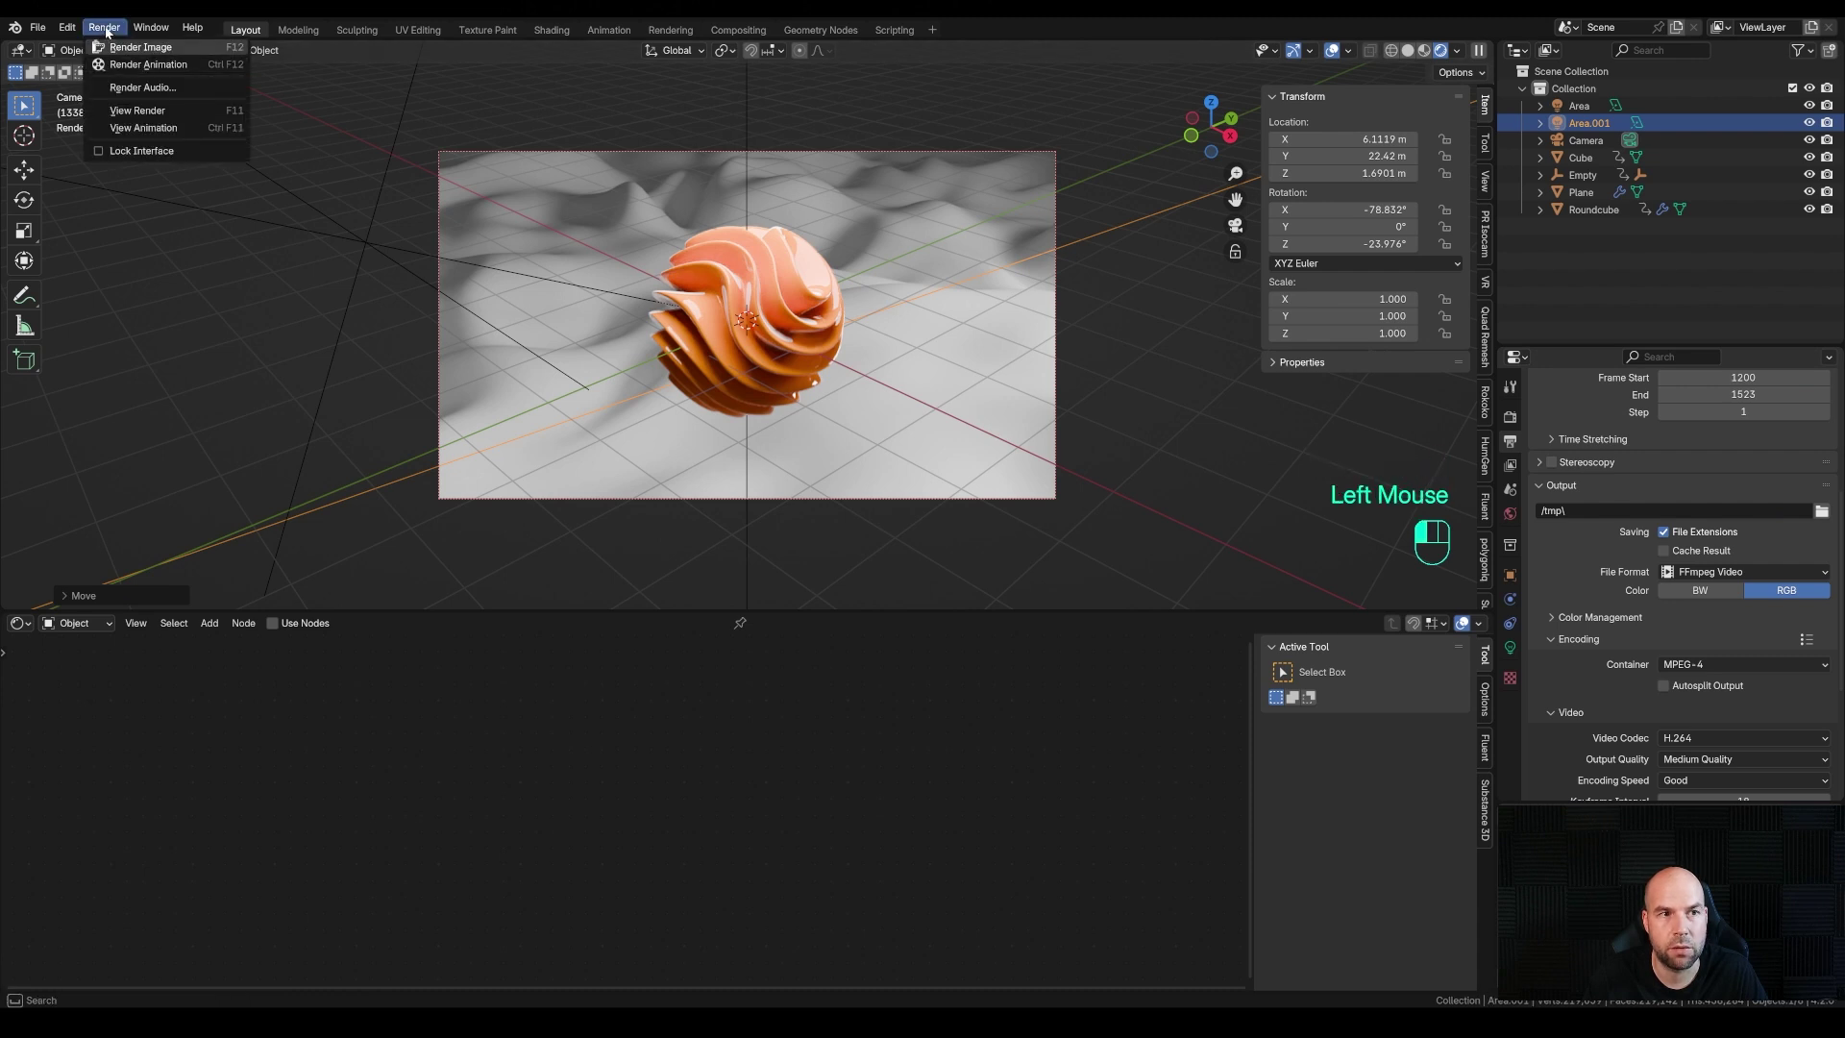
key("space")
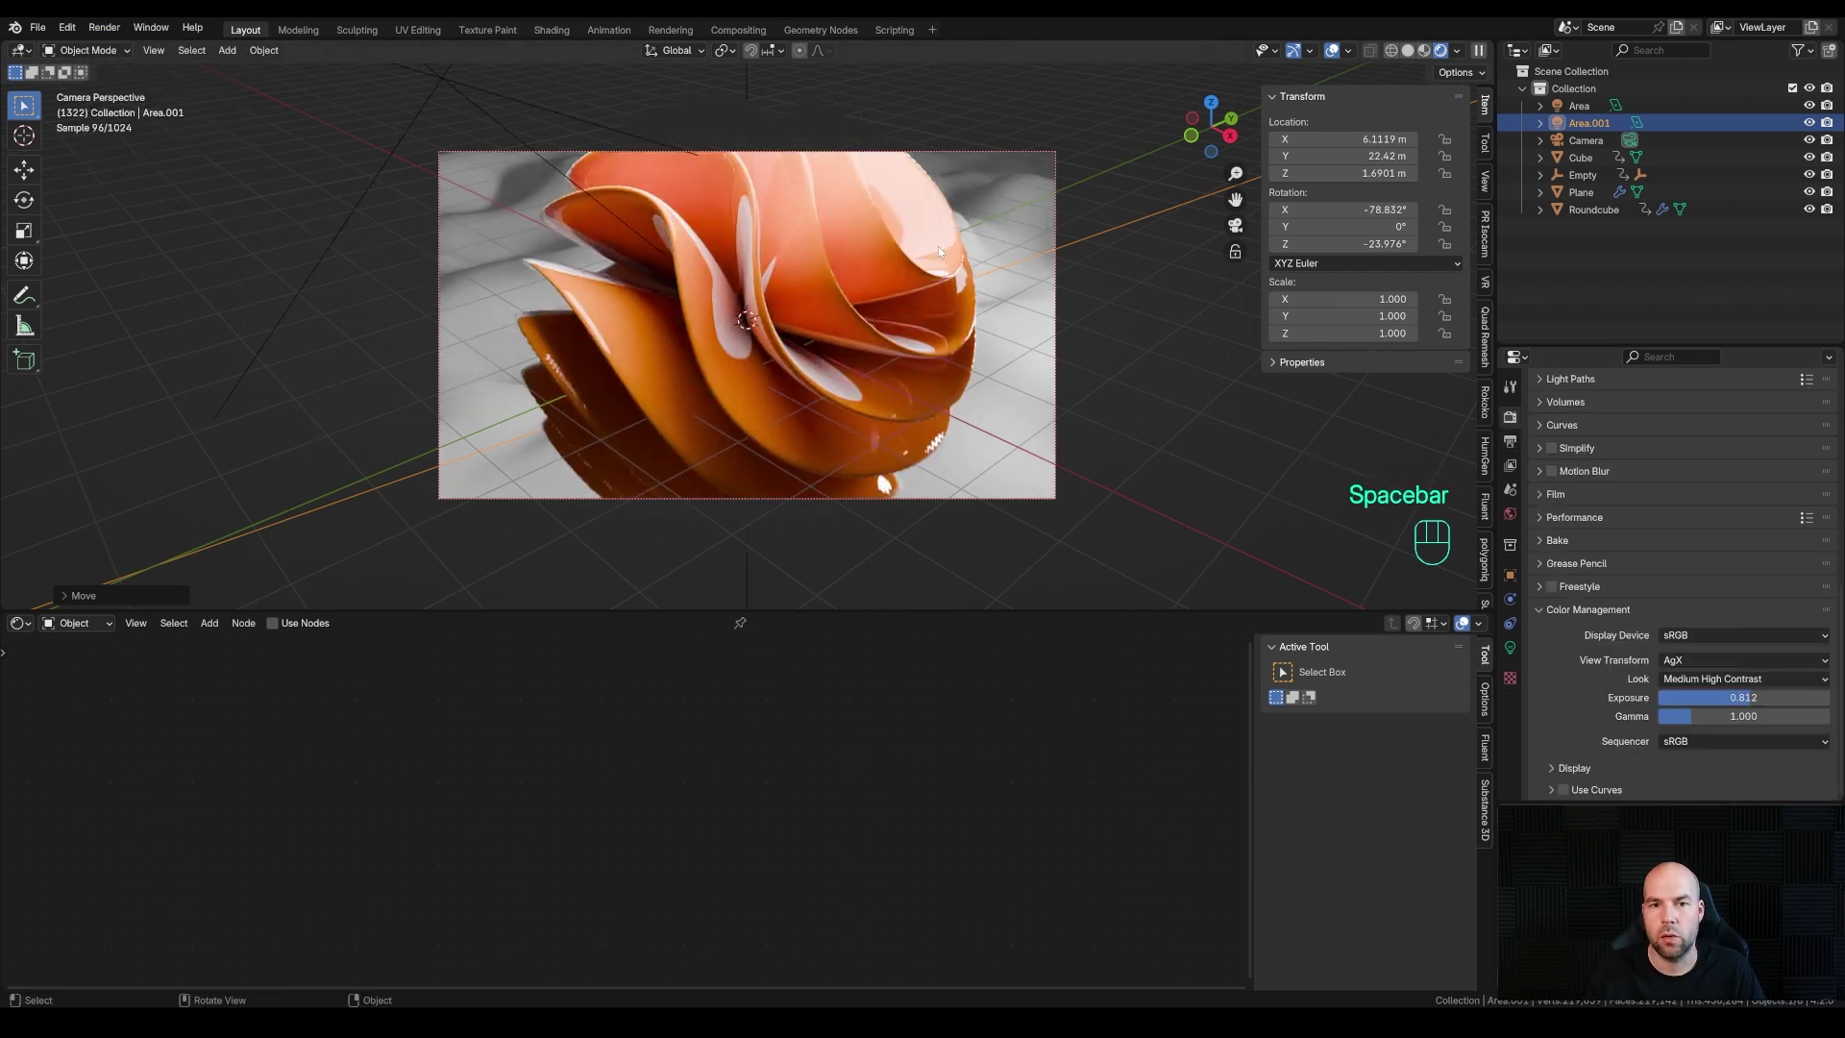
key("space")
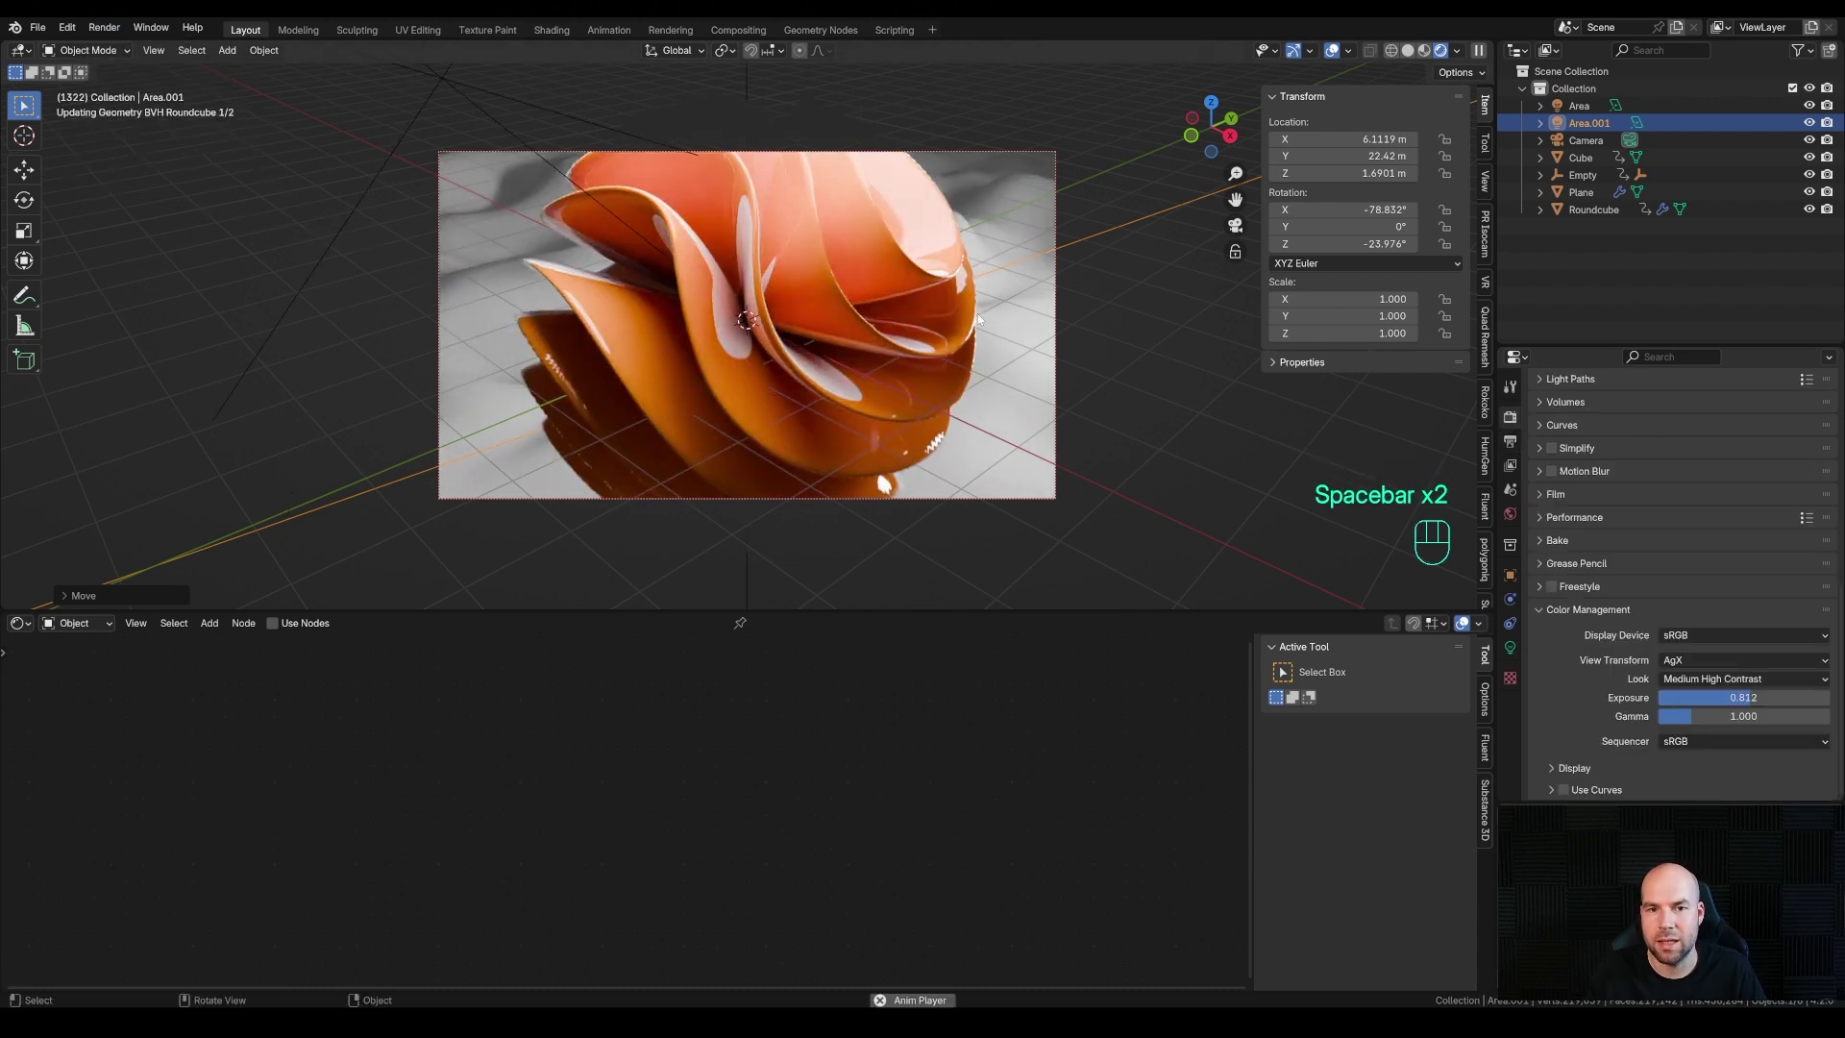
key("space")
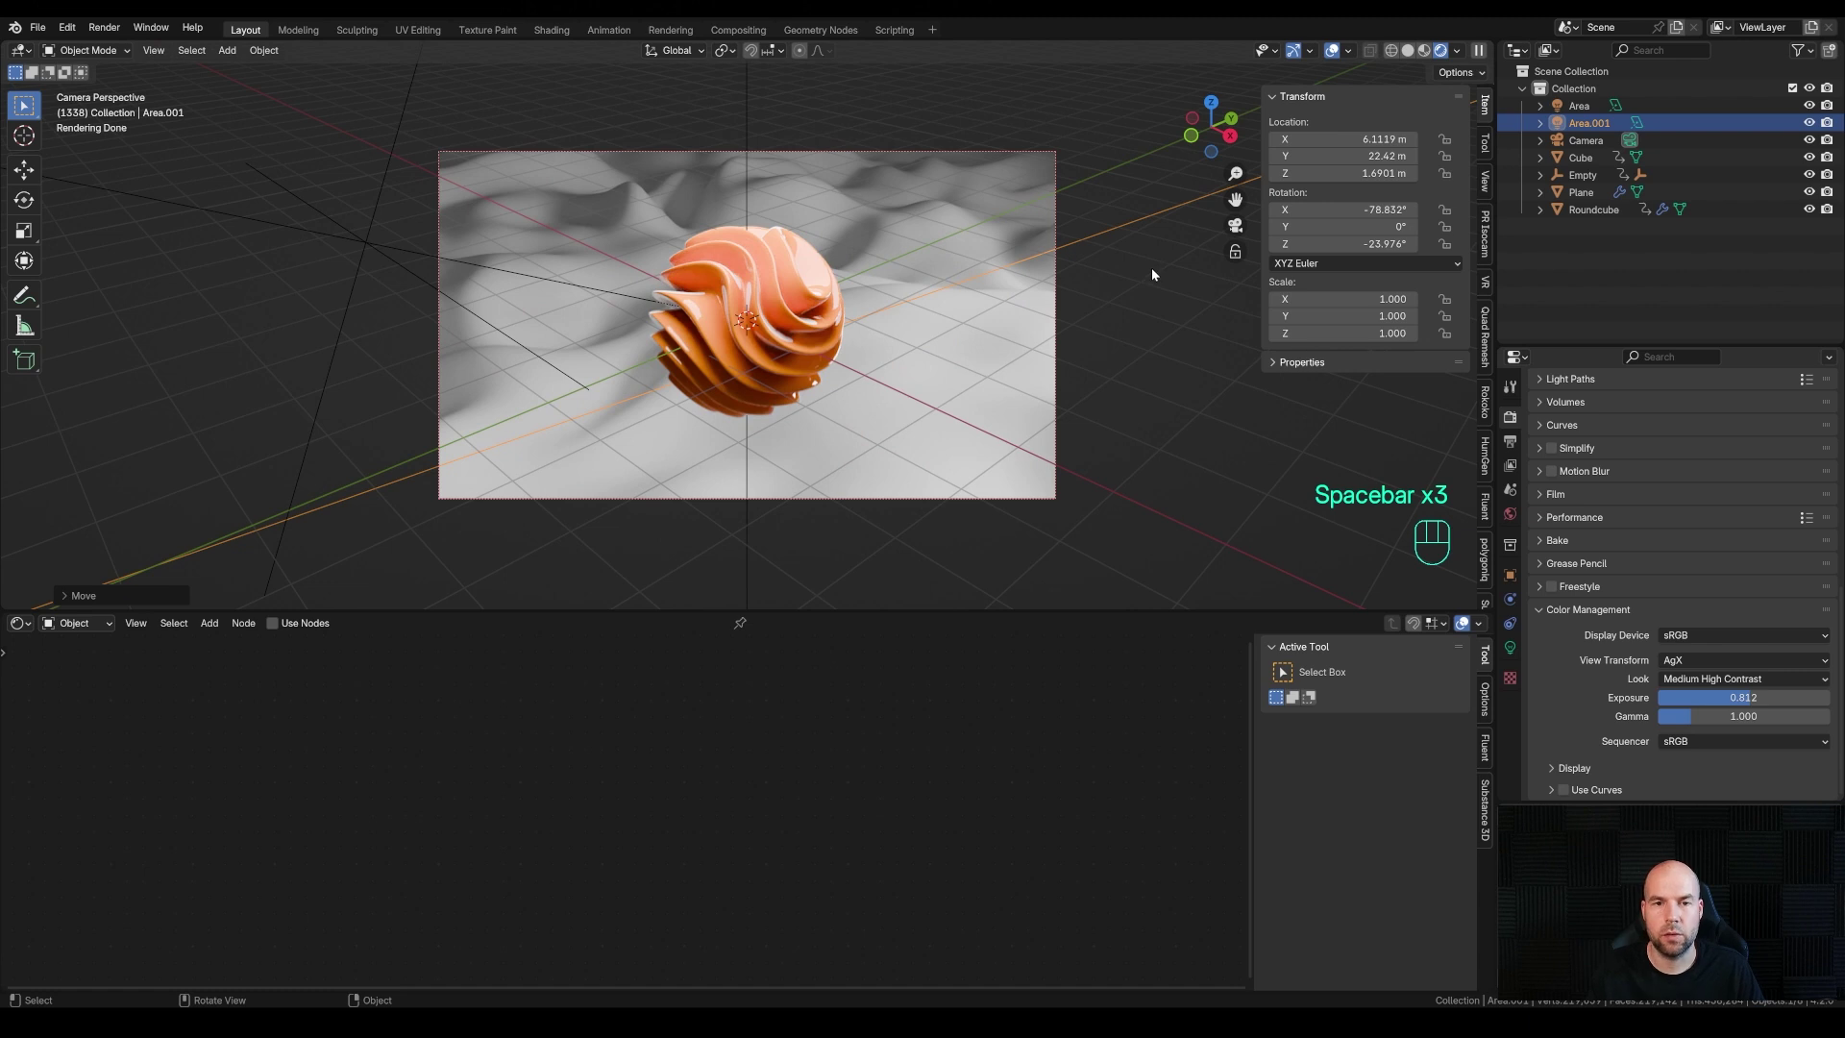